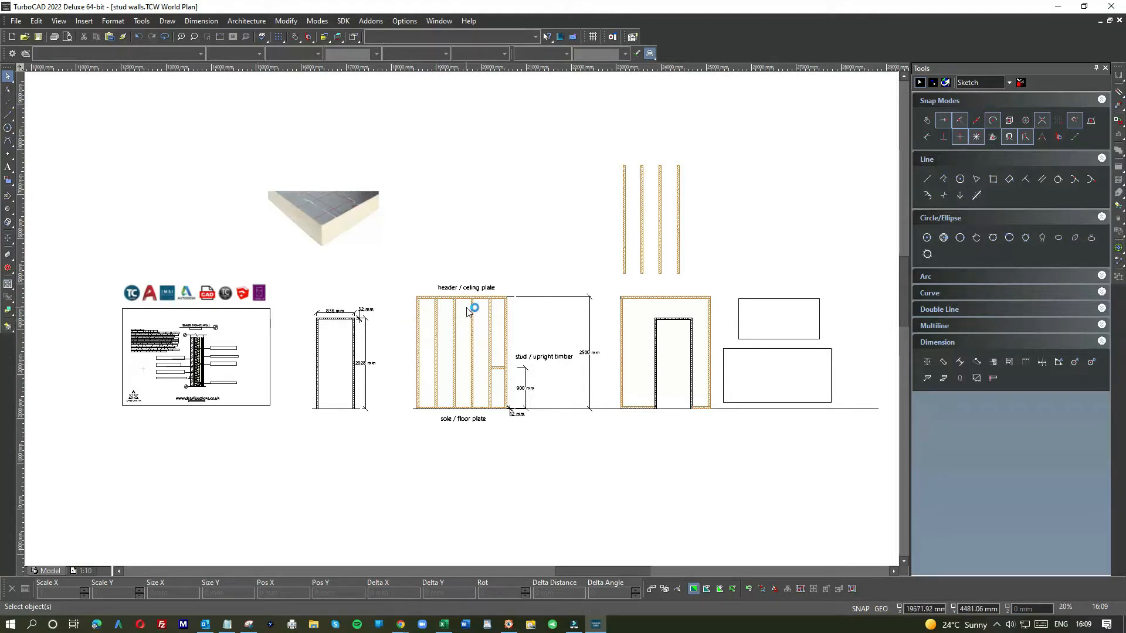
Step: Zoom around the stud wall elevation and inspect the header / ceiling plate label and top plate
scroll(468, 312, "up", 2)
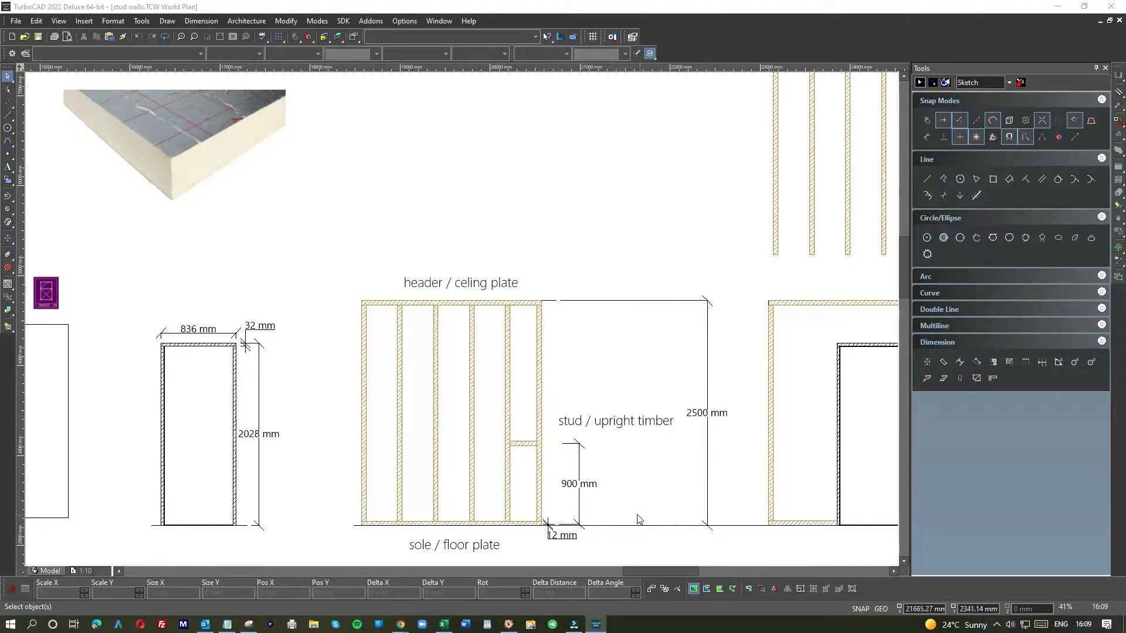
scroll(465, 531, "down", 3)
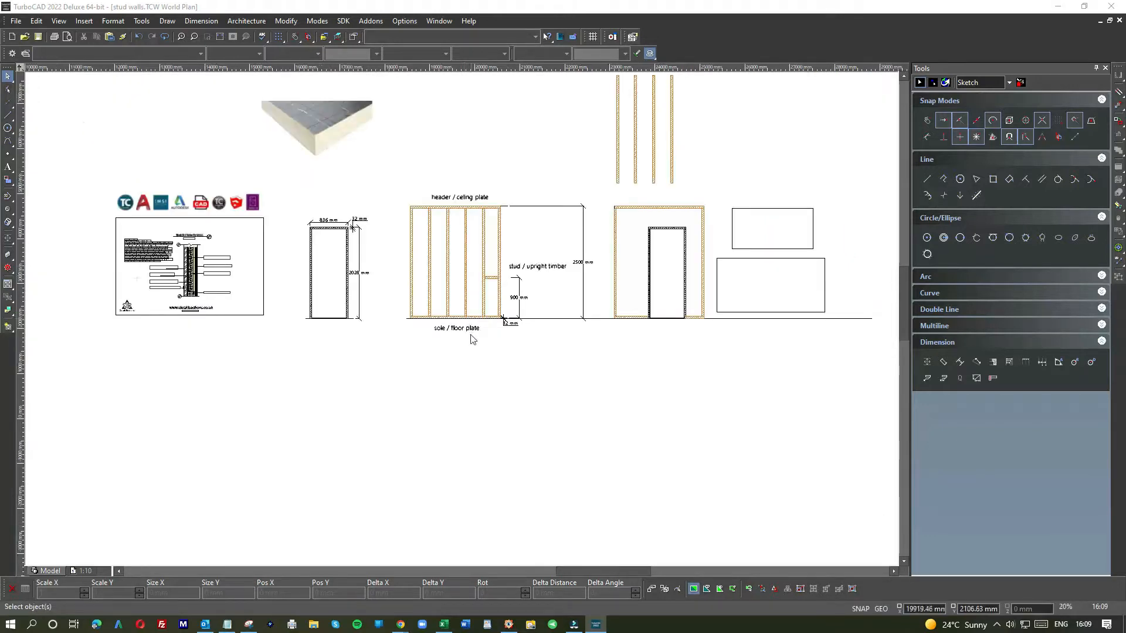
scroll(461, 325, "up", 3)
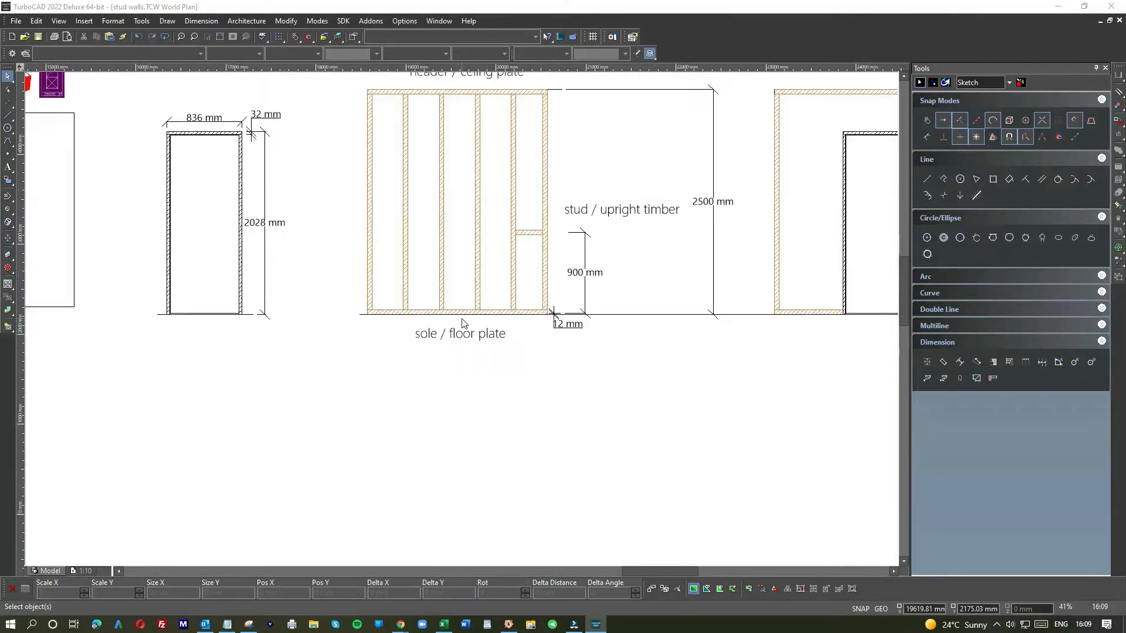
scroll(464, 323, "up", 3)
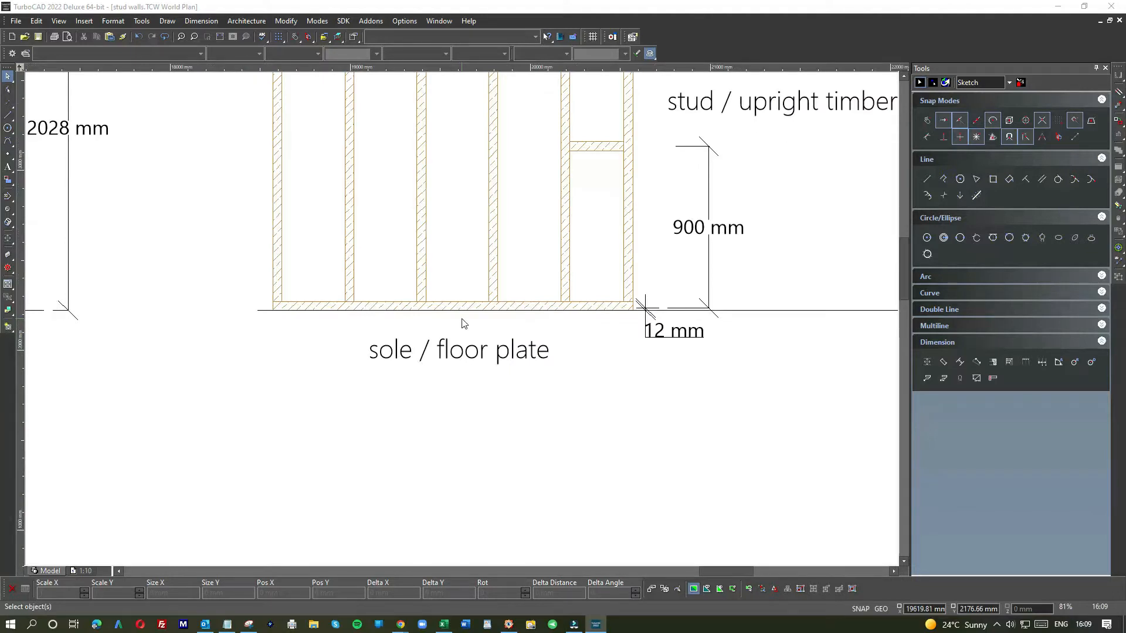
scroll(463, 324, "down", 3)
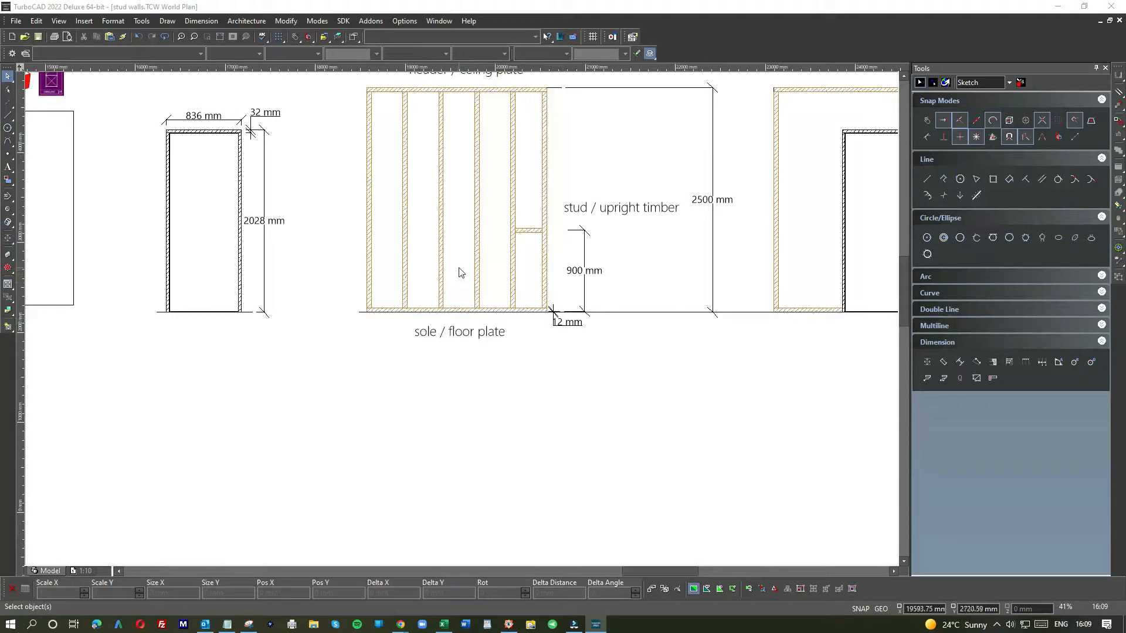
scroll(463, 323, "up", 5)
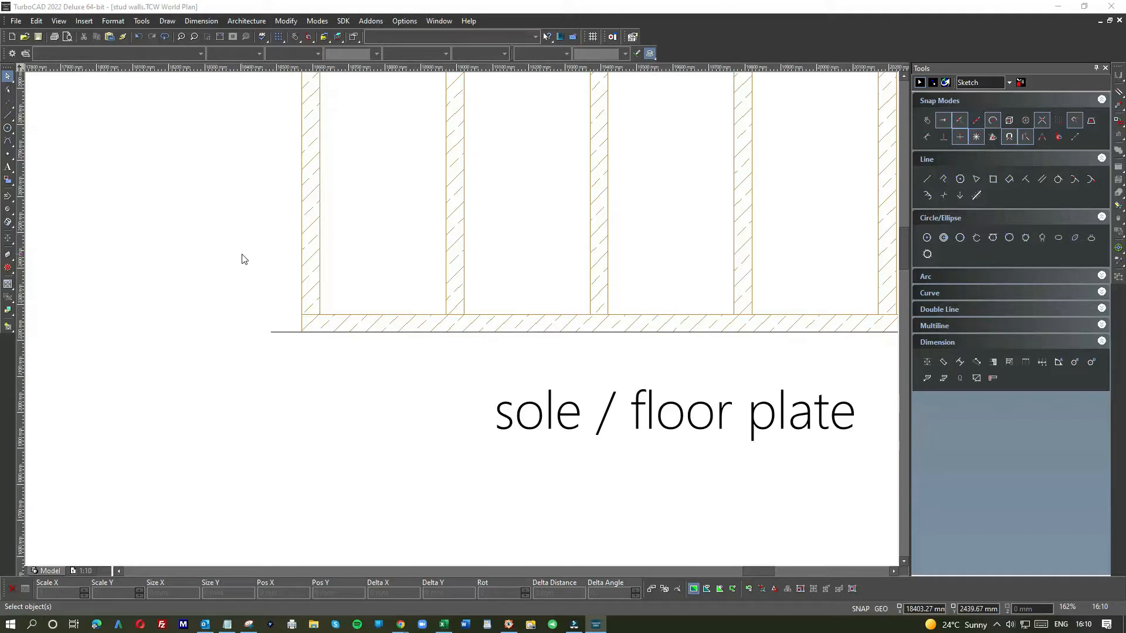
scroll(353, 260, "down", 2)
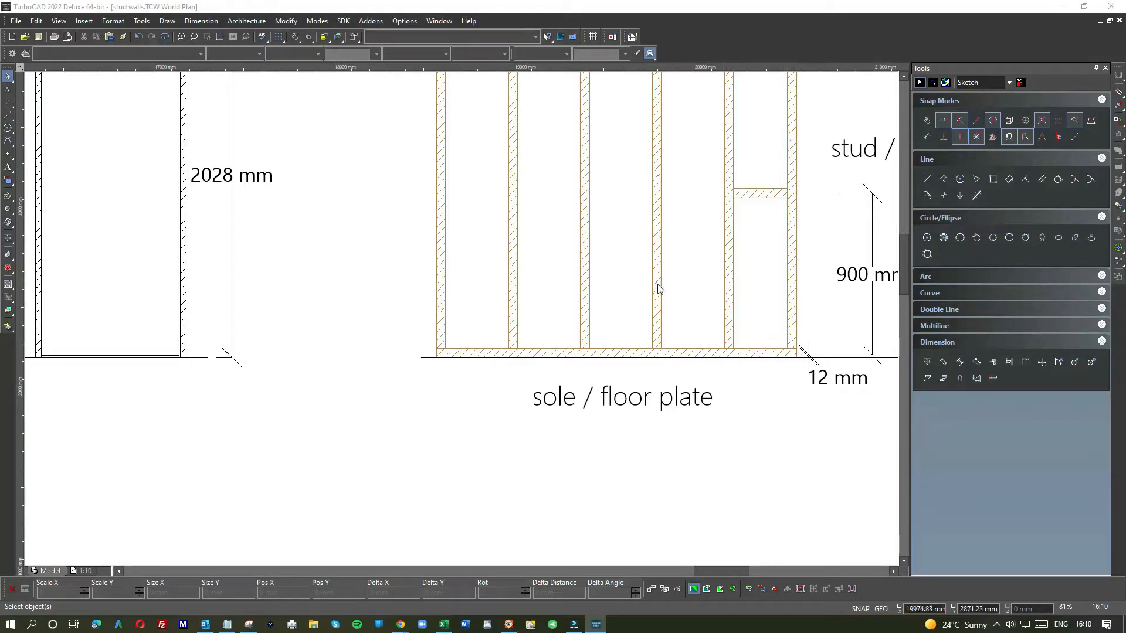
scroll(701, 301, "down", 3)
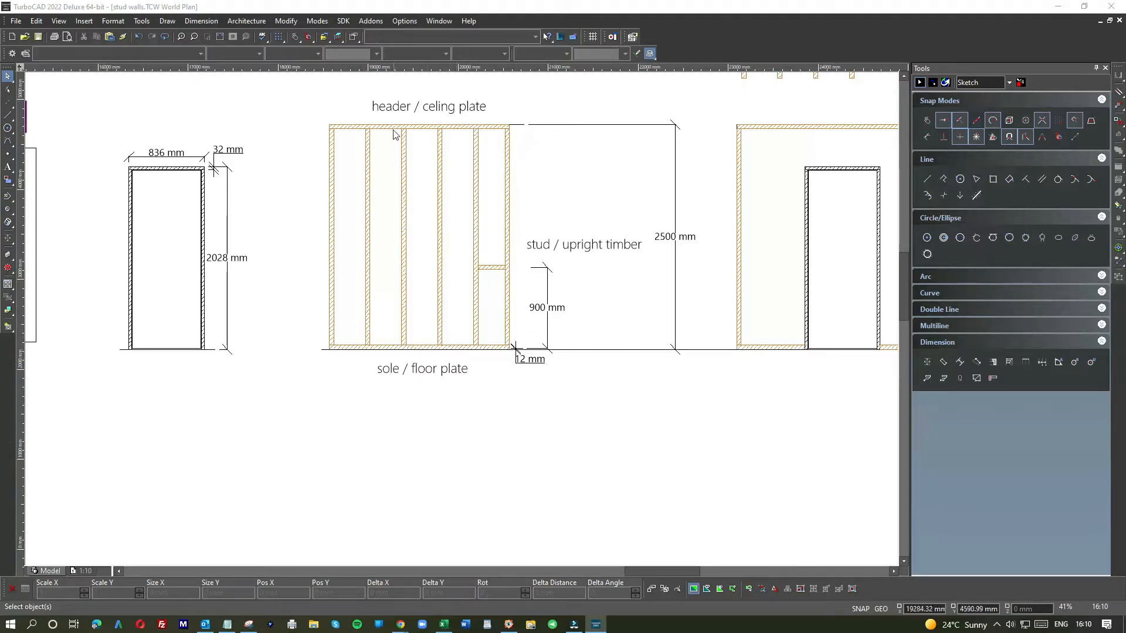
scroll(397, 107, "up", 2)
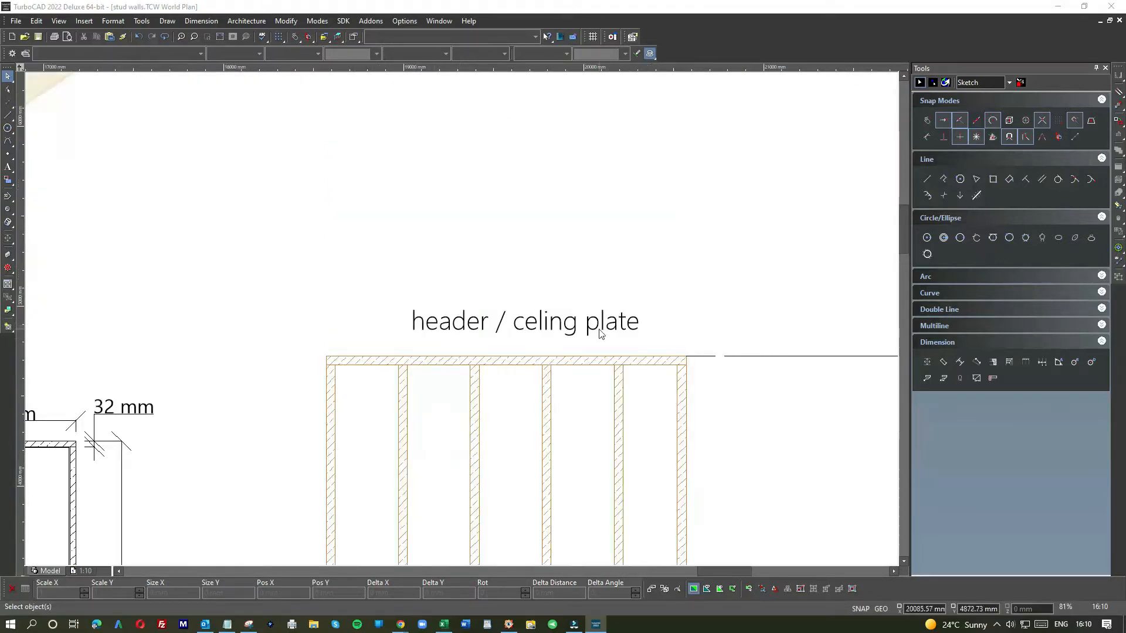
left_click(537, 321)
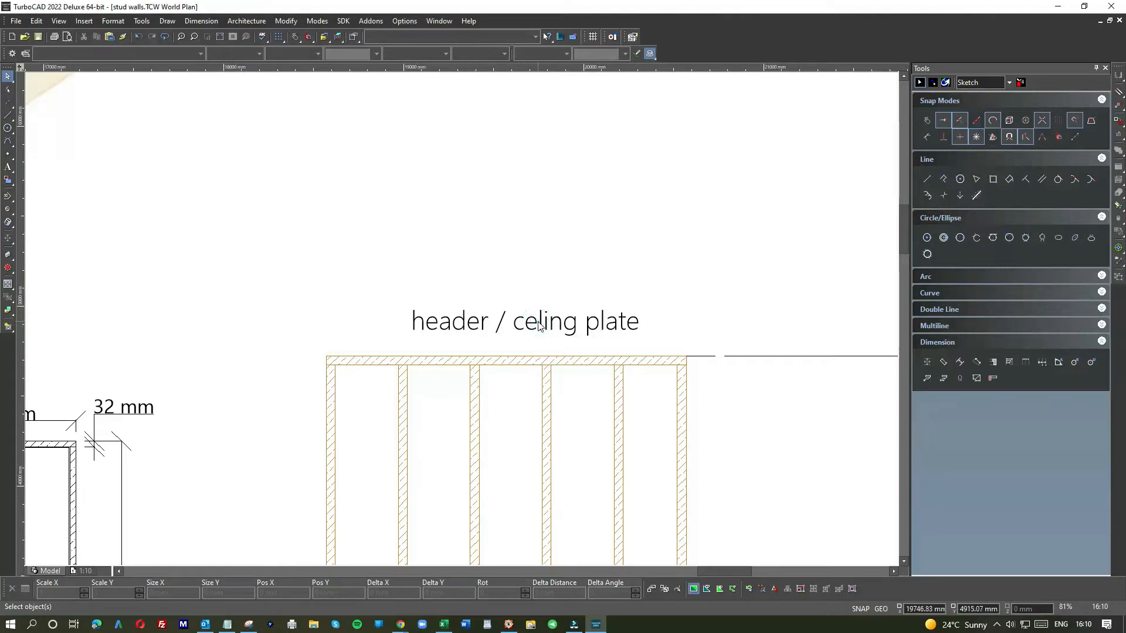
left_click(554, 331)
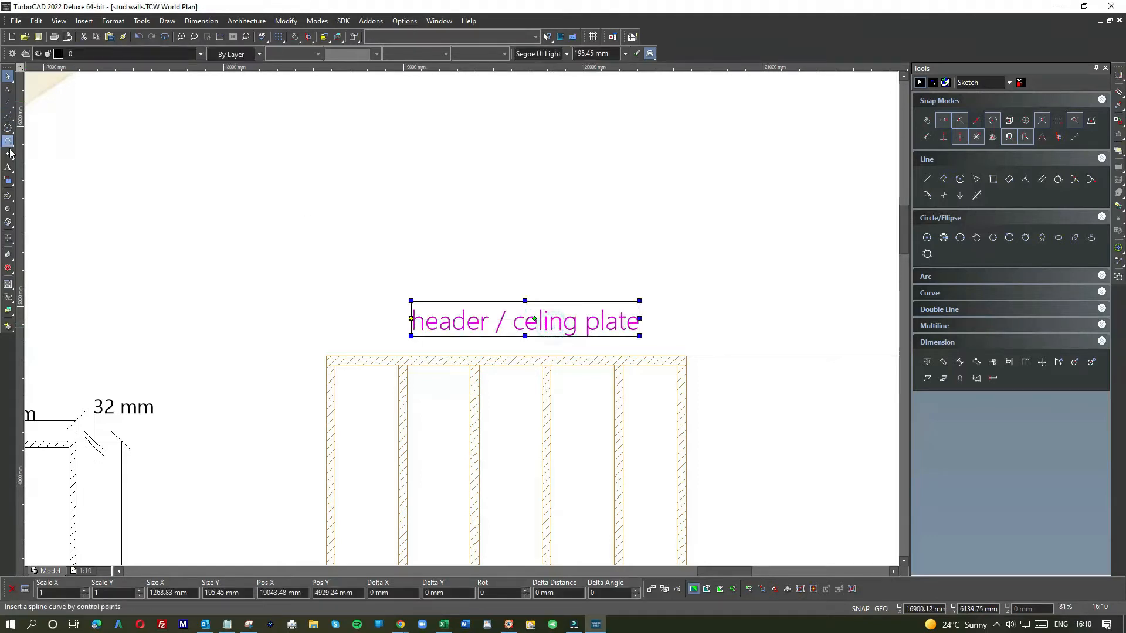
left_click(535, 263)
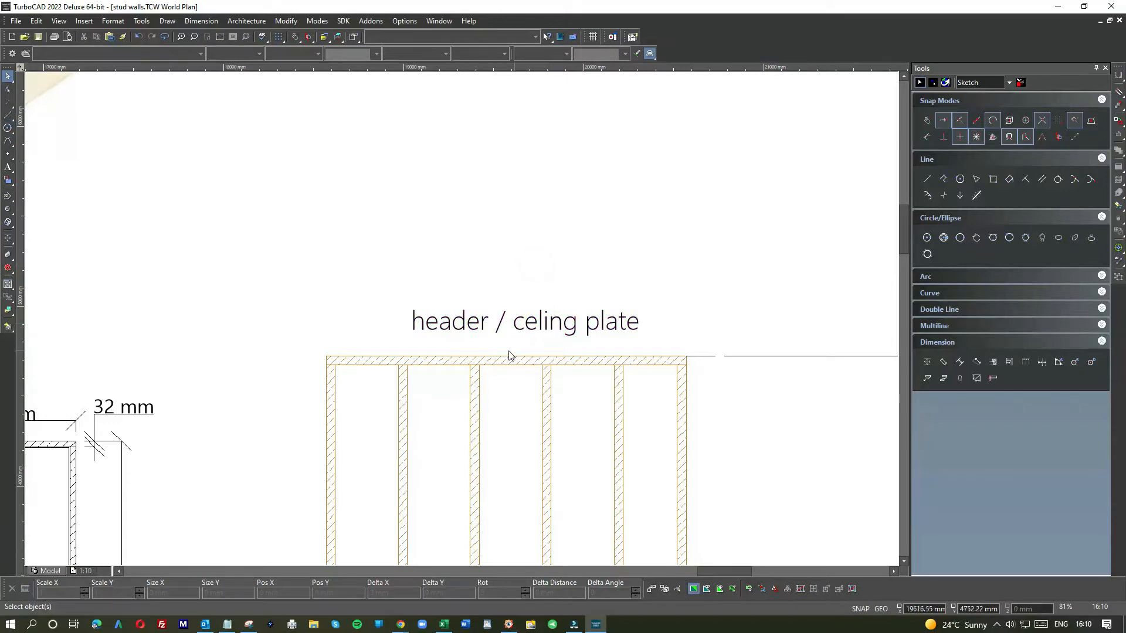
scroll(509, 356, "down", 3)
scroll(392, 362, "down", 3)
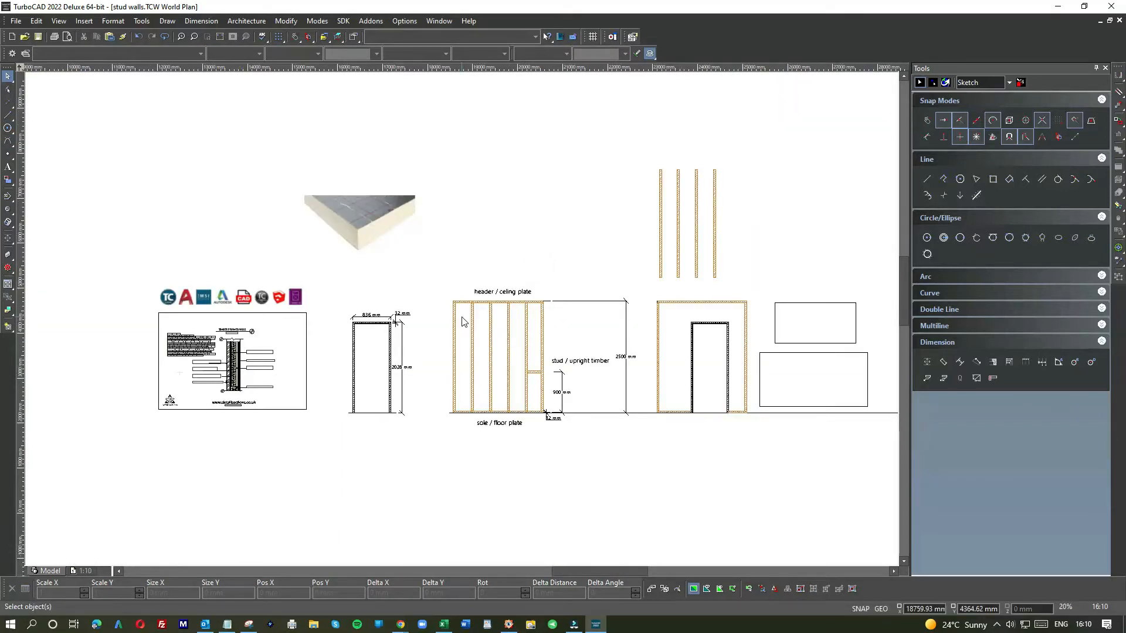
scroll(464, 319, "up", 6)
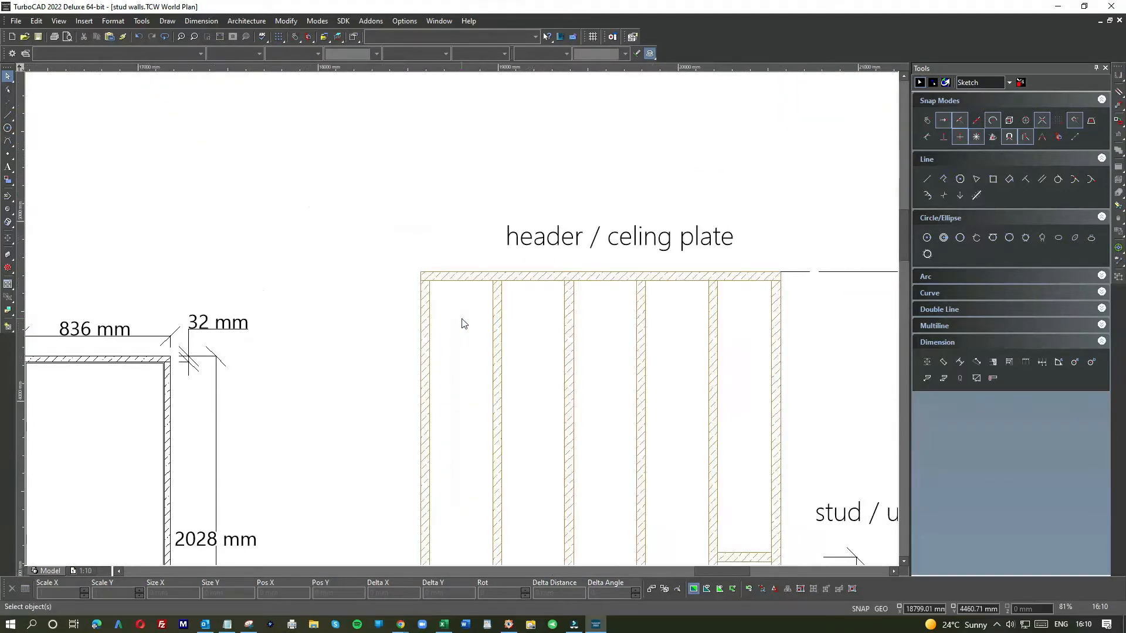
scroll(464, 323, "down", 2)
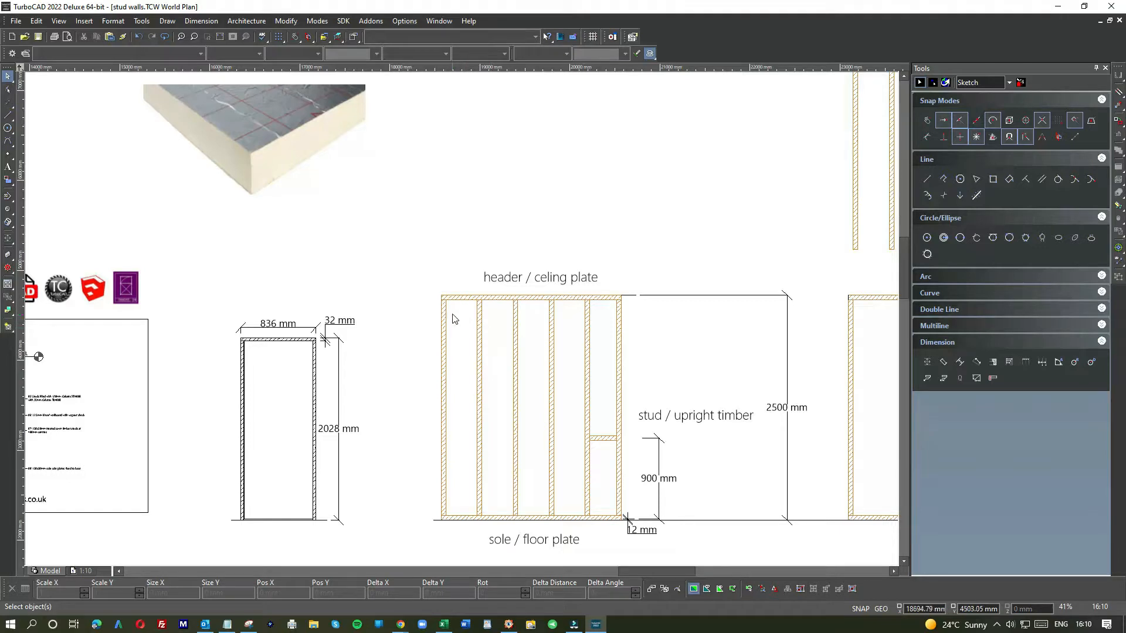
scroll(457, 320, "down", 3)
scroll(460, 321, "up", 6)
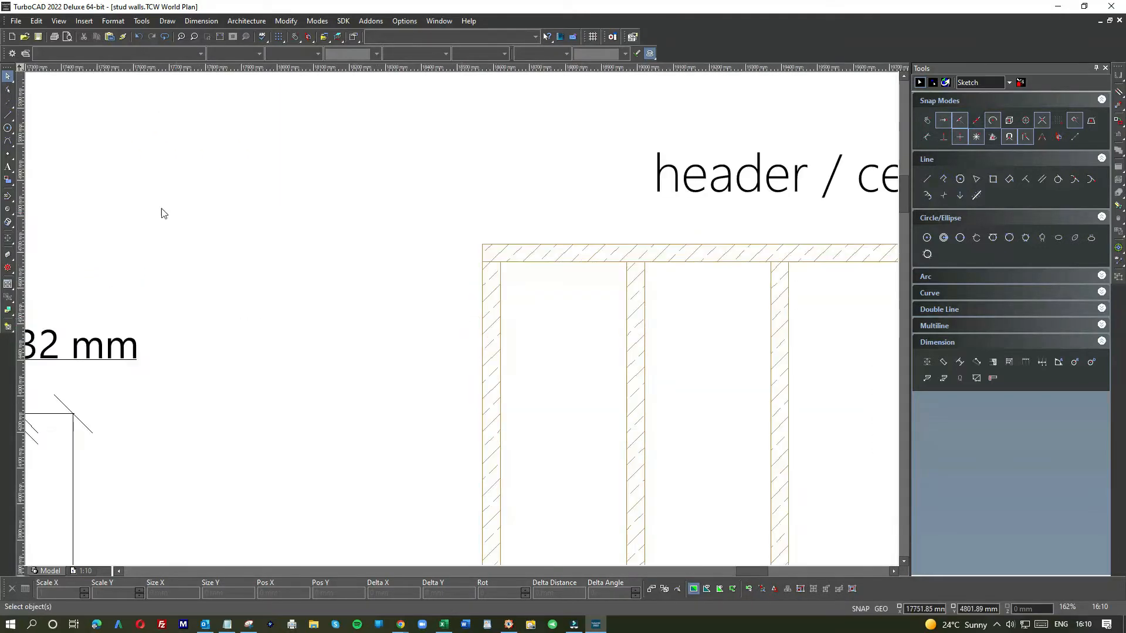
Step: Draw a 2500 by 100 mm rectangle at the top of the wall frame
left_click(993, 178)
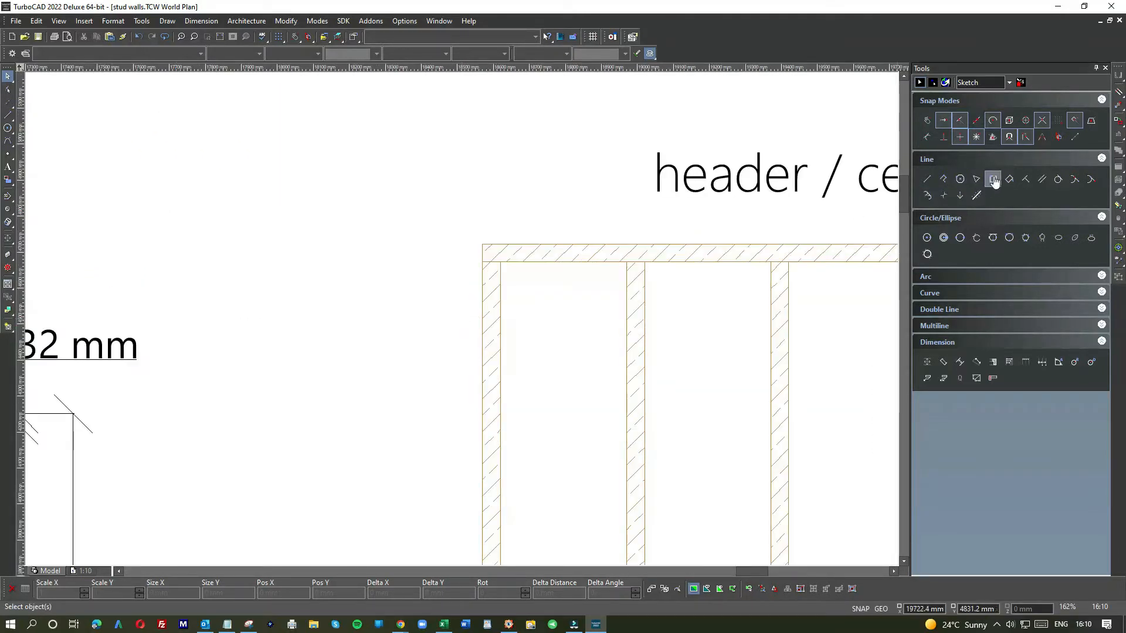
left_click(360, 236)
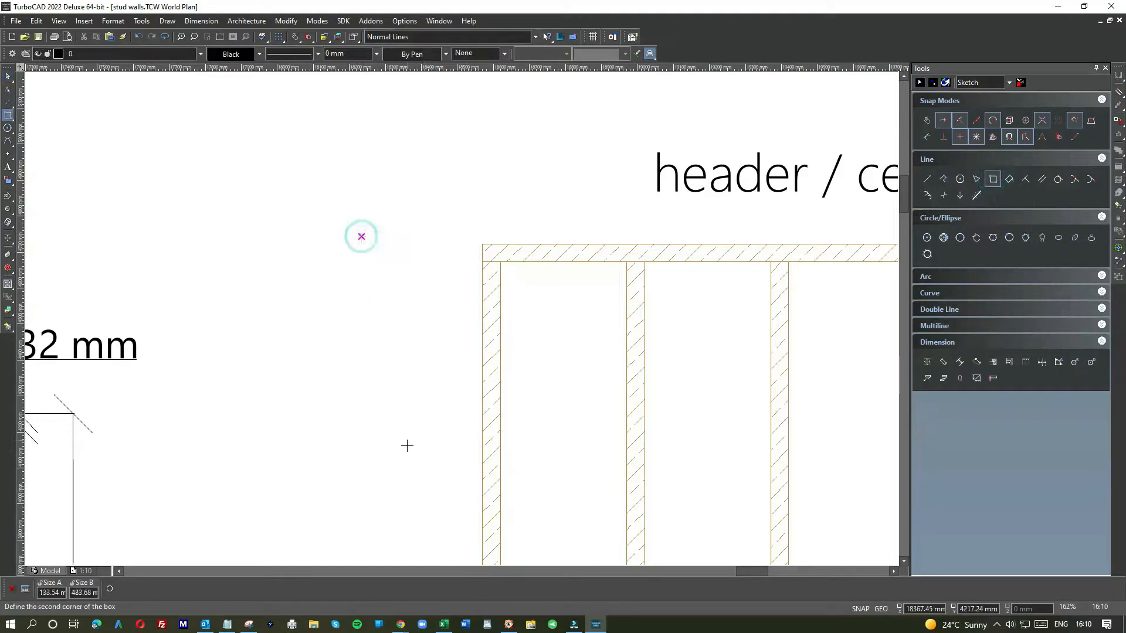
scroll(461, 320, "down", 2)
scroll(460, 326, "down", 2)
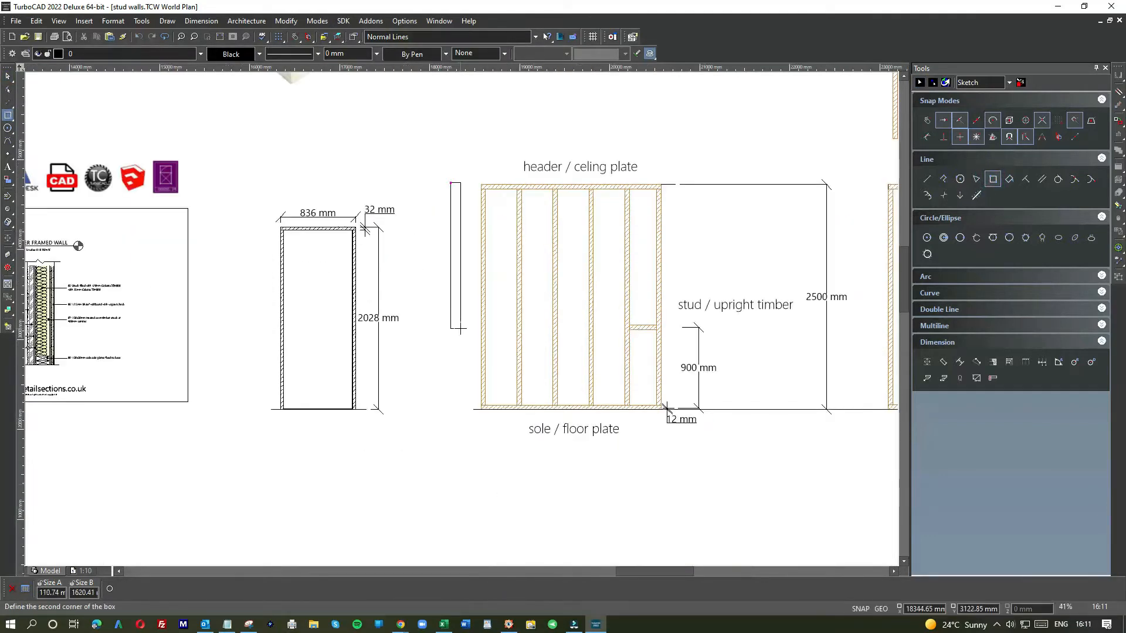
key("Tab")
type("25")
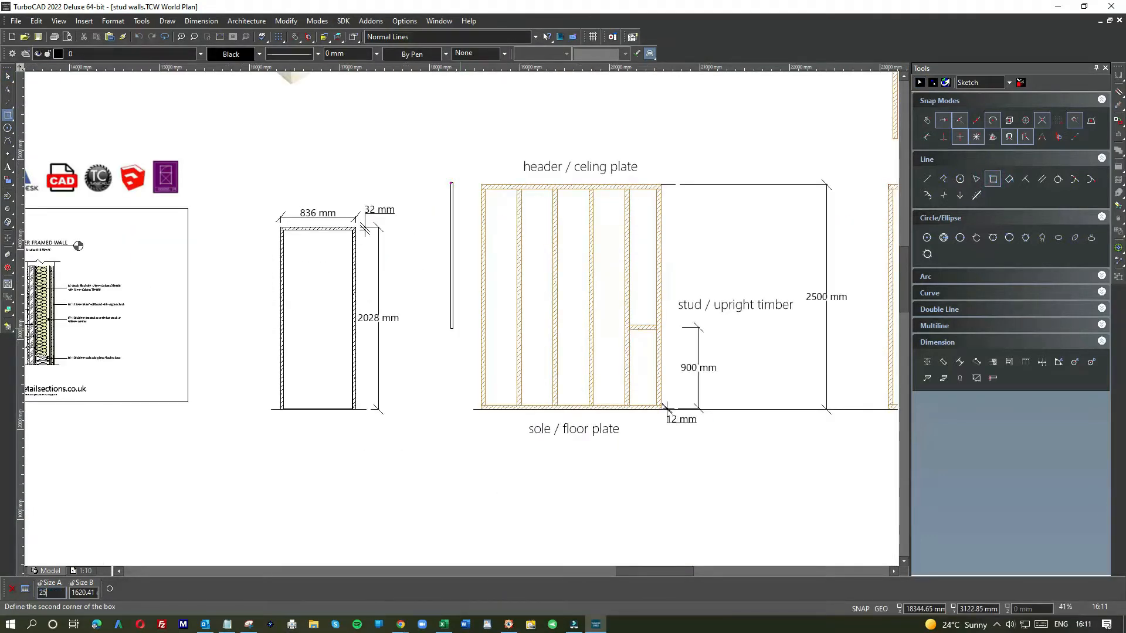
type("00")
key("Tab")
type("100")
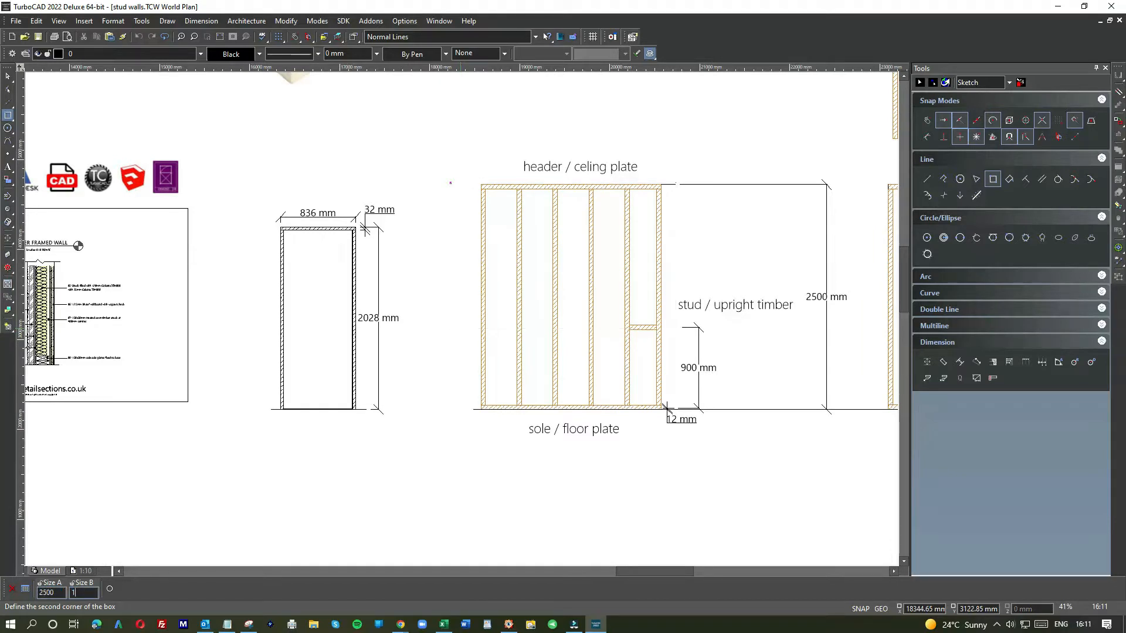
key("Return")
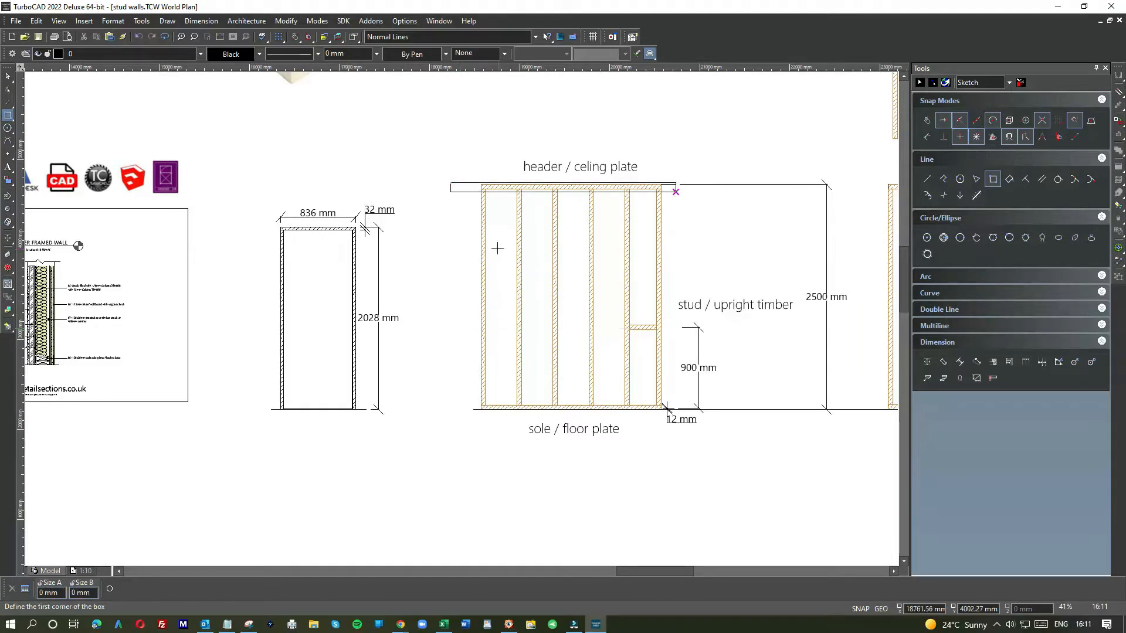
Step: Rotate the rectangle upright, reposition it left of the wall, then delete it
left_click(8, 76)
left_click(465, 188)
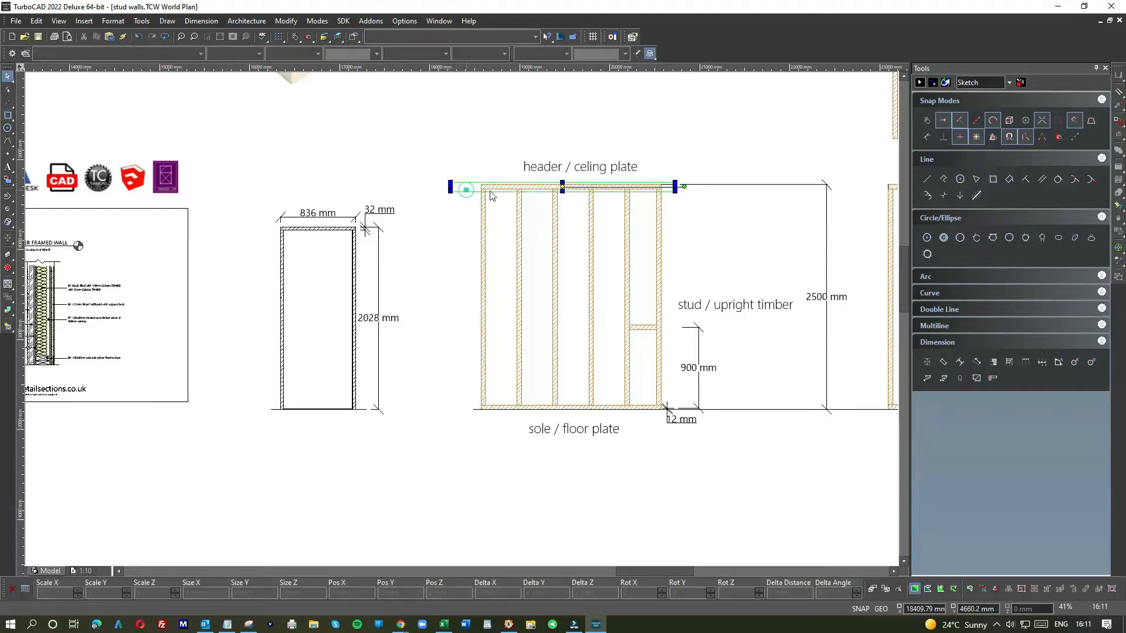
left_click_drag(684, 187, 512, 254)
left_click_drag(562, 116, 435, 244)
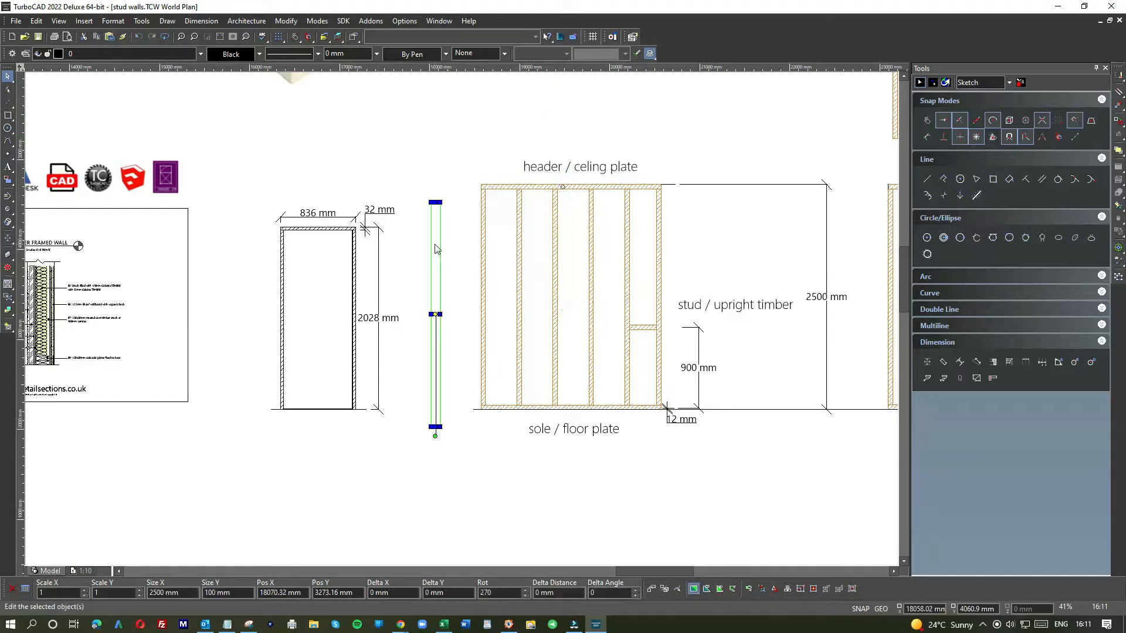
left_click(453, 267)
left_click(428, 256)
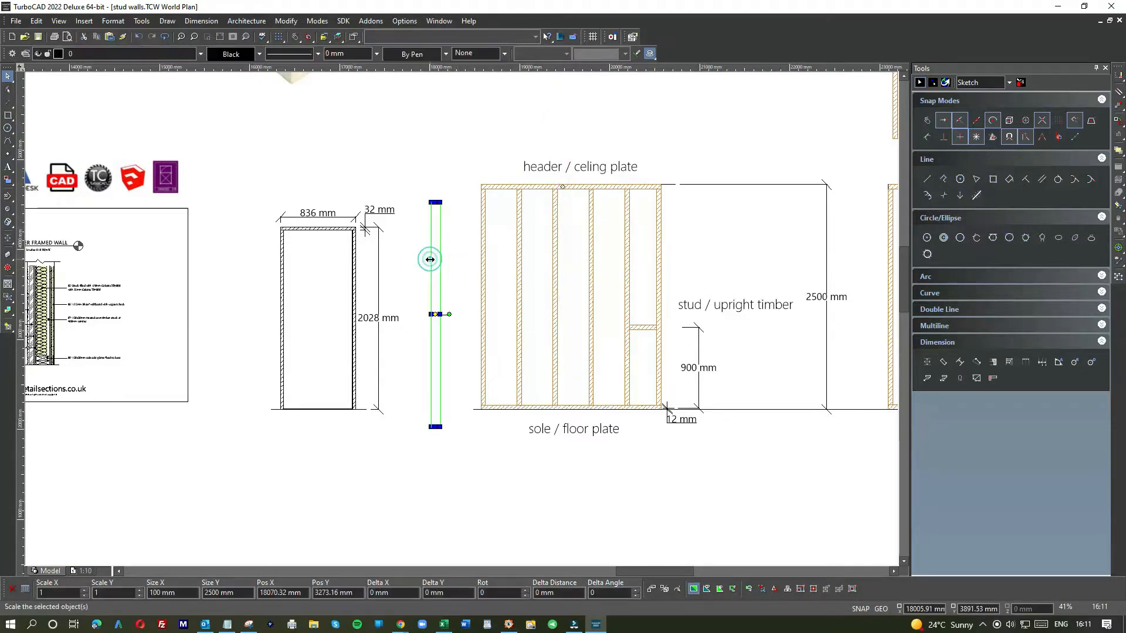
key("Delete")
Step: Paste a copy of the wall's stud and set its width to 100 mm
scroll(463, 320, "up", 2)
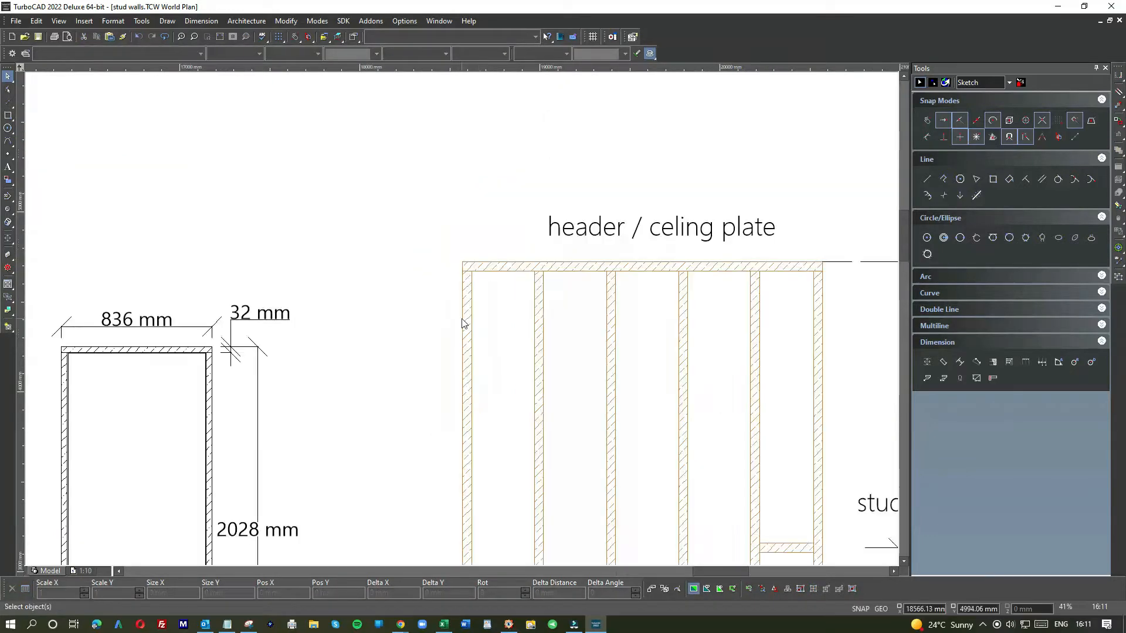
scroll(484, 360, "down", 2)
left_click(455, 379)
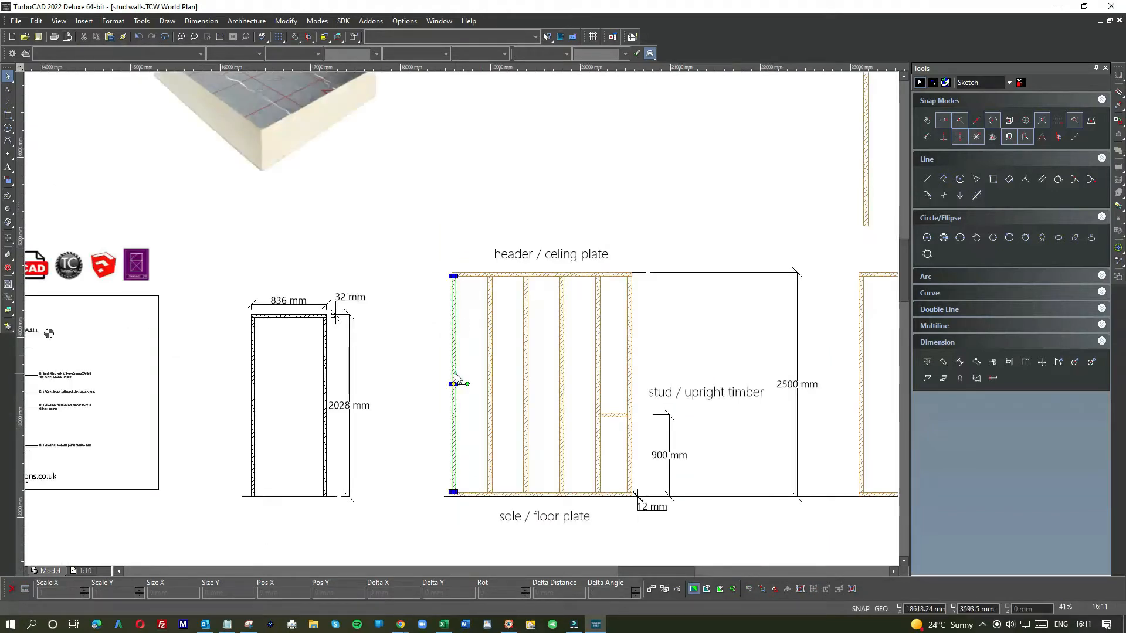
key("ctrl+v")
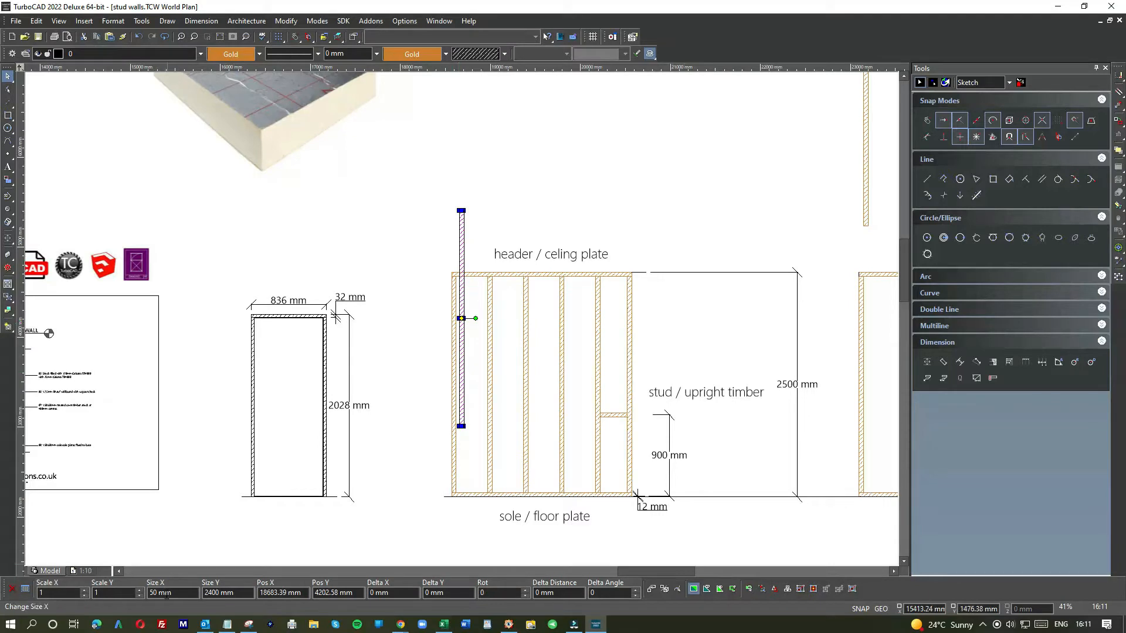
triple_click(169, 592)
type("100")
key("Return")
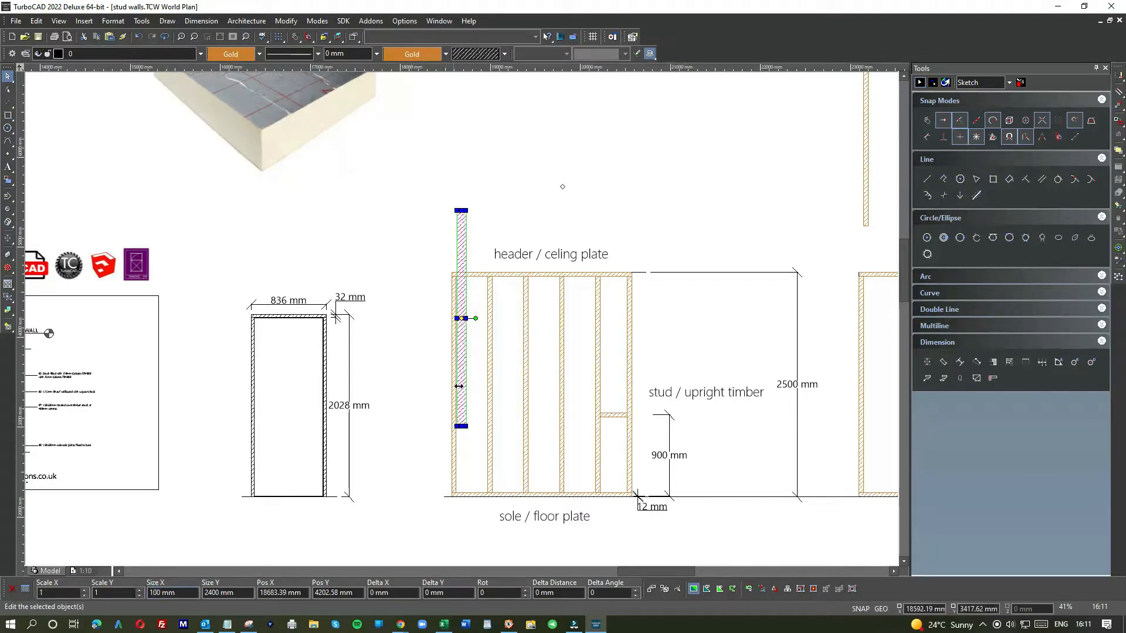
Step: Move the pasted stud so it stands just left of the wall frame
left_click_drag(462, 385, 418, 447)
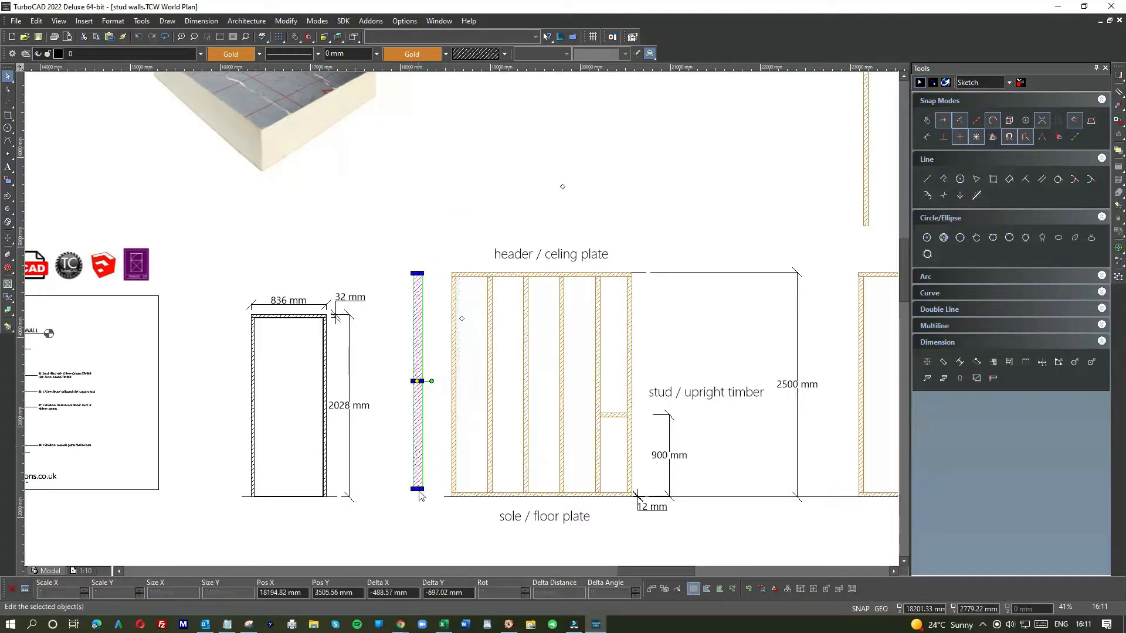
scroll(462, 322, "up", 5)
left_click(503, 375)
scroll(501, 373, "down", 4)
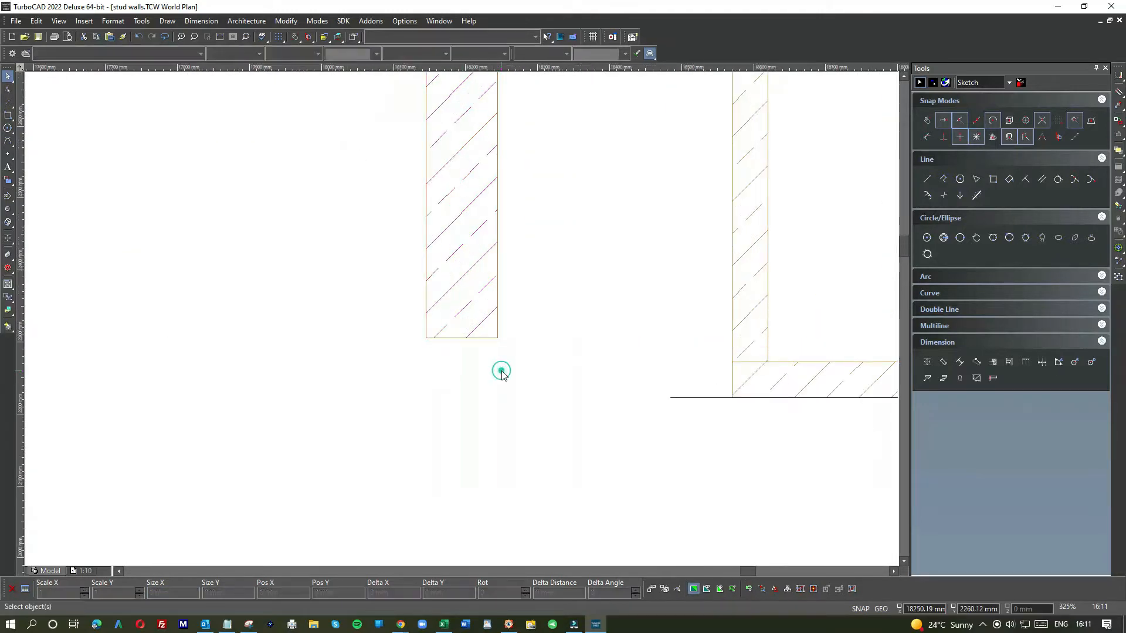
scroll(454, 239, "down", 2)
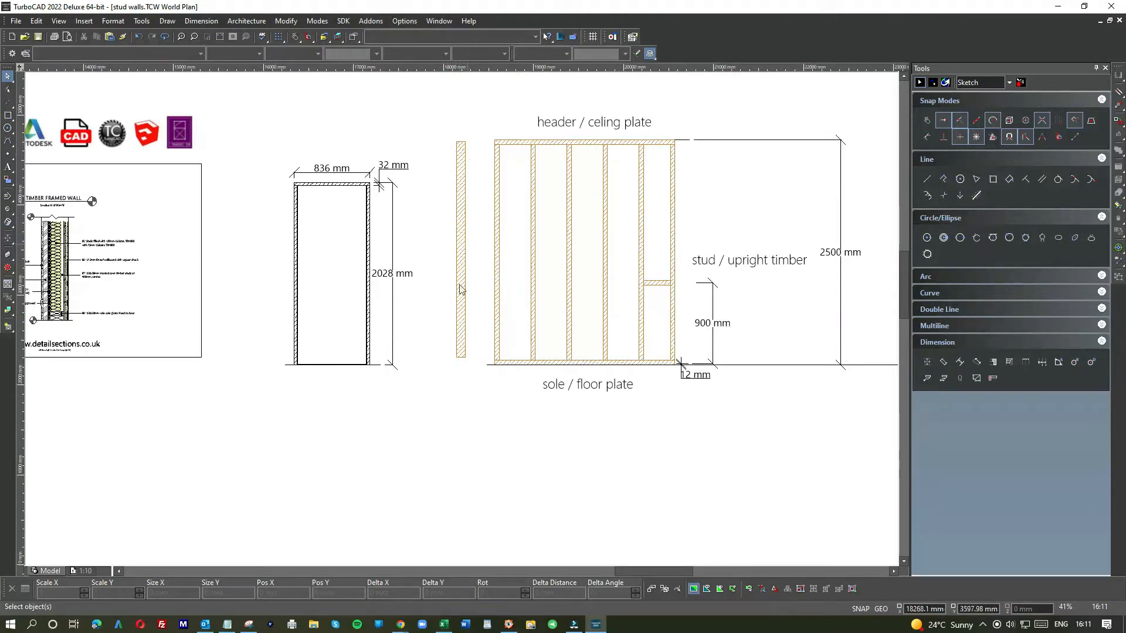
scroll(459, 345, "down", 1)
scroll(461, 326, "up", 5)
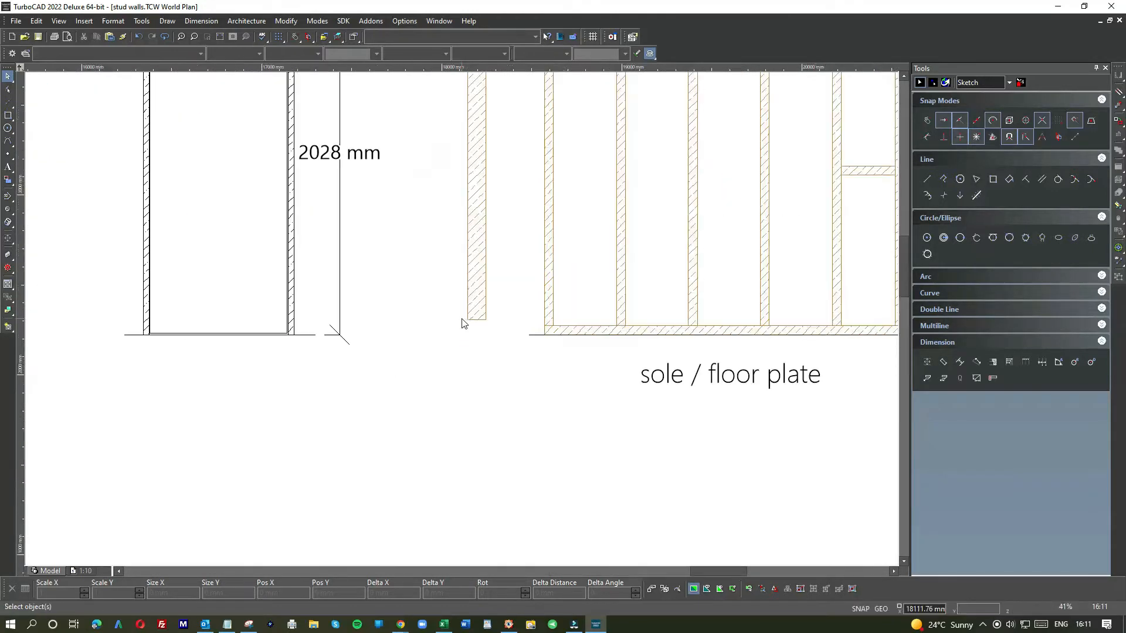
scroll(533, 330, "down", 5)
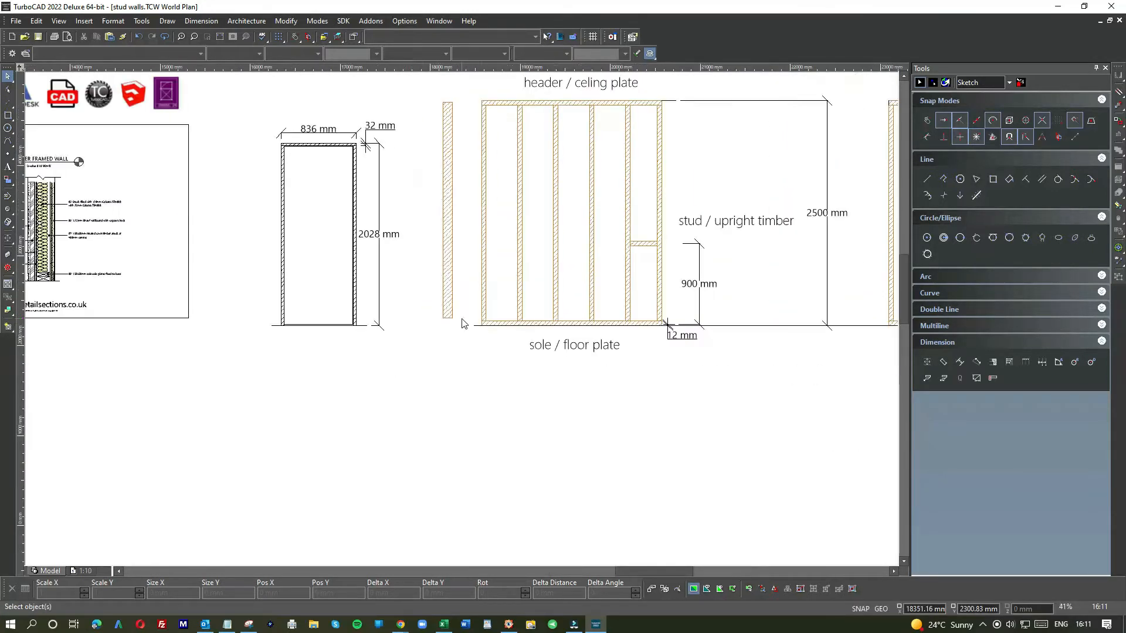
Step: Move the short horizontal timber block down so it sits clear below the lower end of the loose stud
left_click(643, 244)
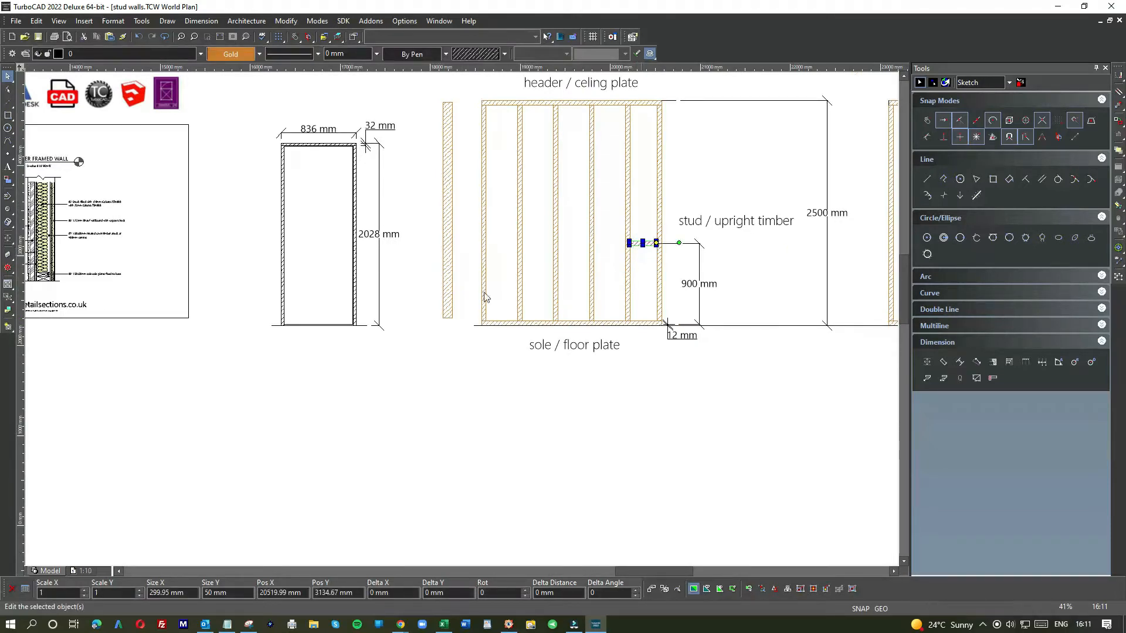
scroll(452, 322, "up", 5)
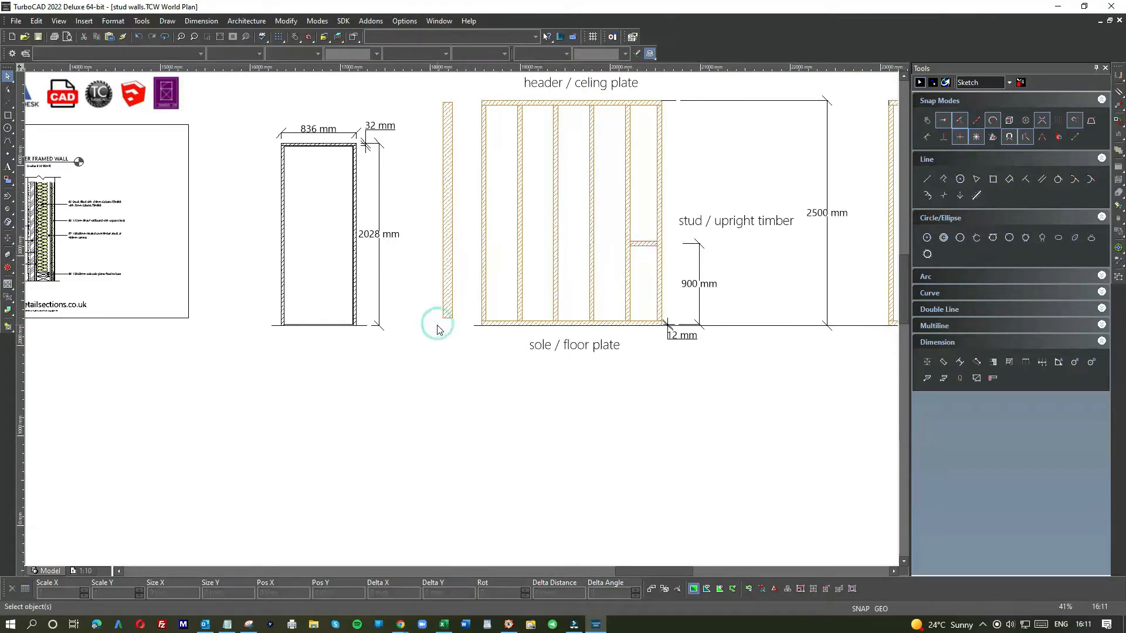
scroll(462, 319, "up", 2)
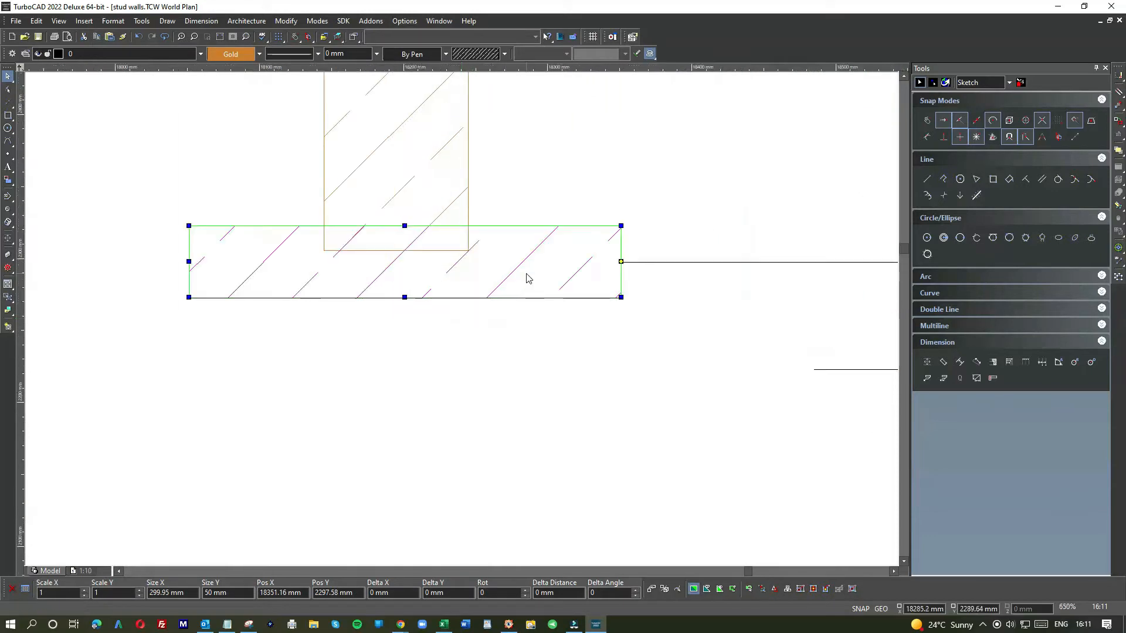
left_click_drag(525, 273, 528, 323)
left_click(8, 116)
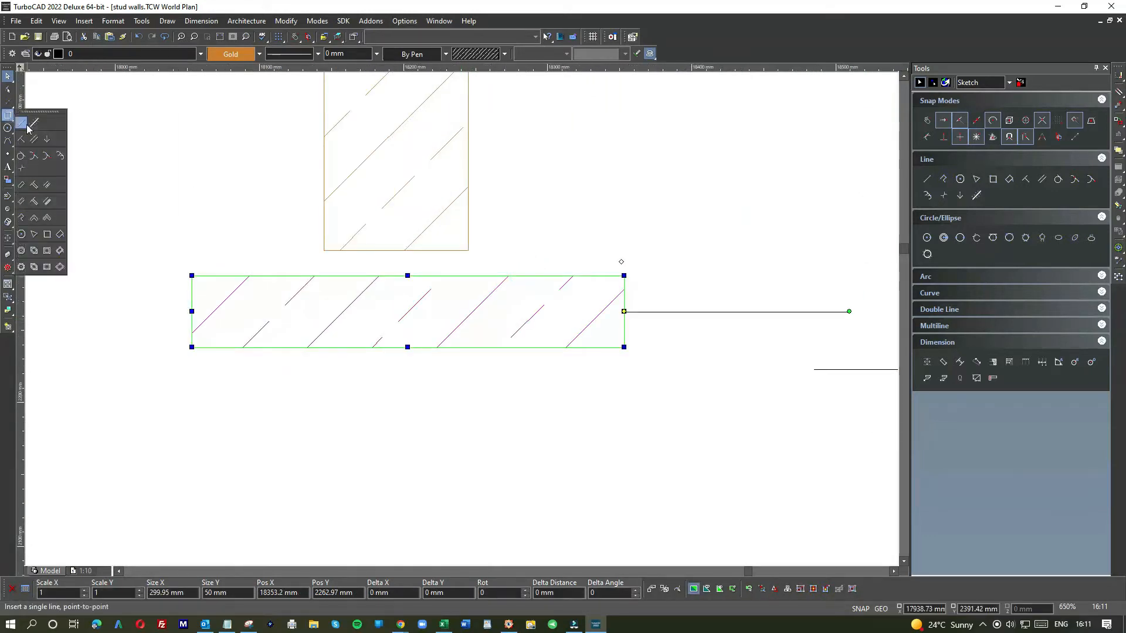
left_click(22, 123)
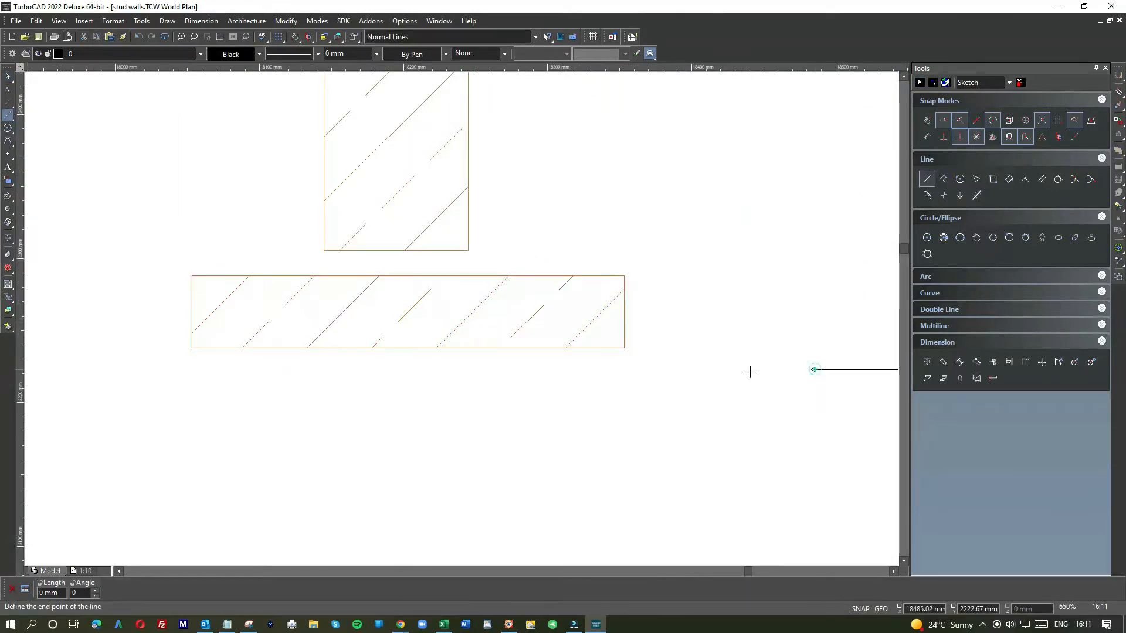
left_click(489, 379)
left_click(7, 78)
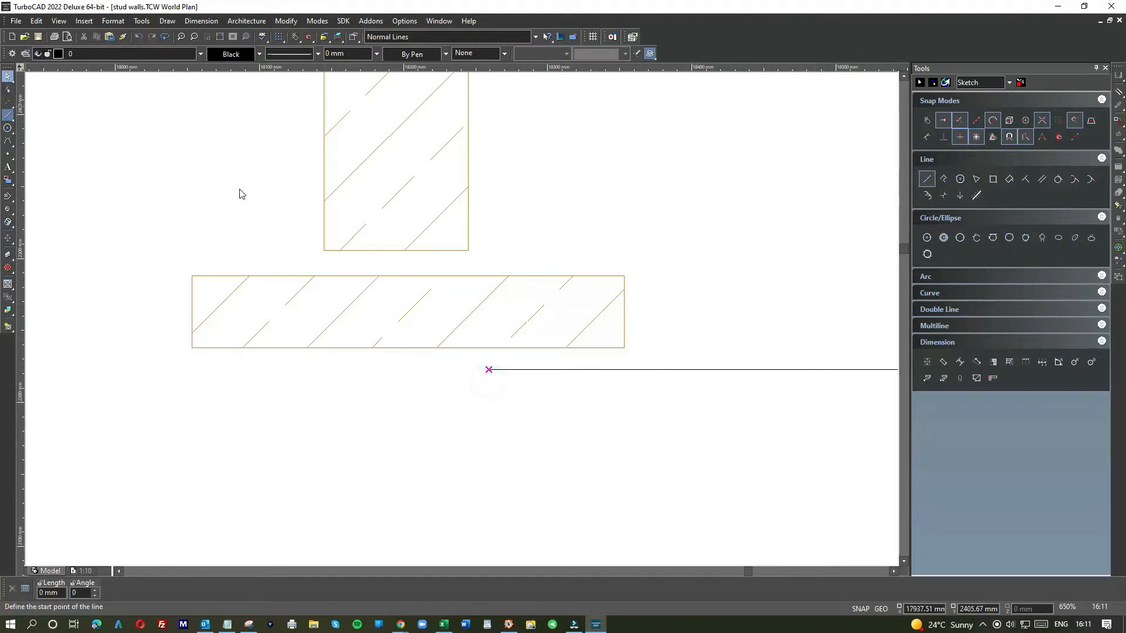
Step: Set the block's width to 100 mm
left_click(439, 283)
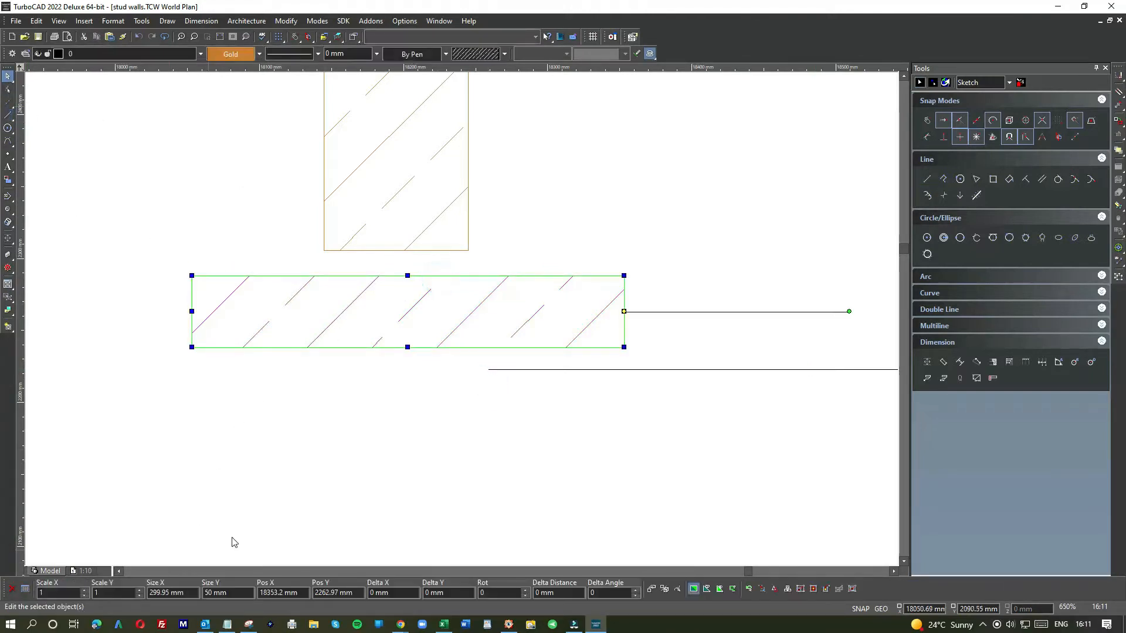
left_click(174, 593)
type("100")
key("Return")
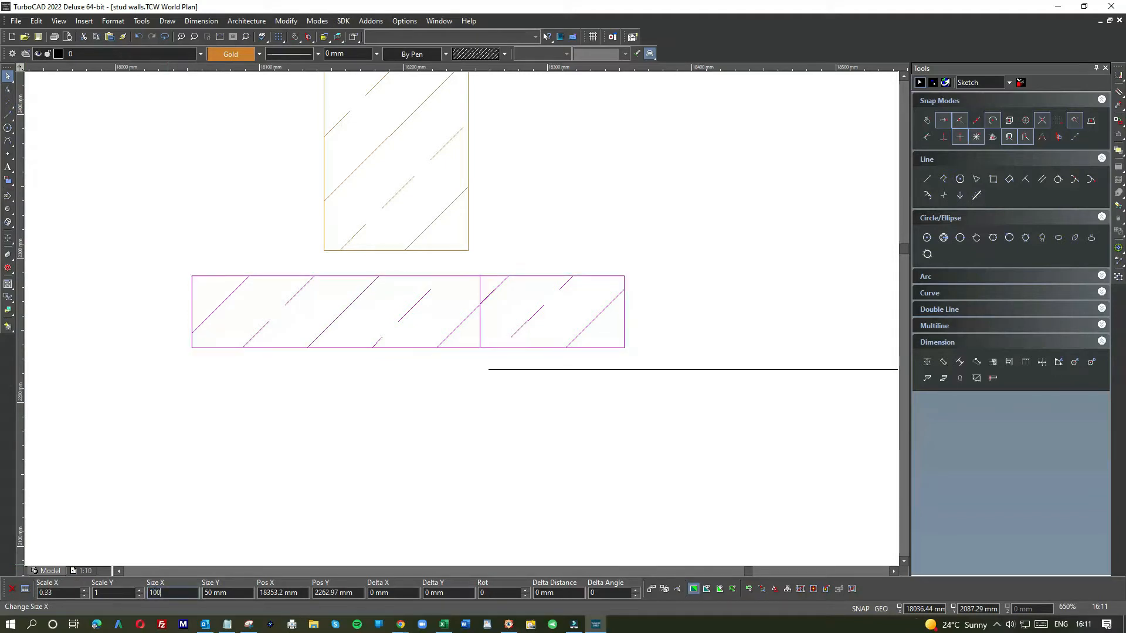
Step: Move the 100 mm block so its lower corner snaps onto the end of the base line under the stud
mouse_move(546, 322)
left_mouse_down()
mouse_move(575, 324)
mouse_move(580, 344)
left_mouse_up()
scroll(460, 322, "up", 4)
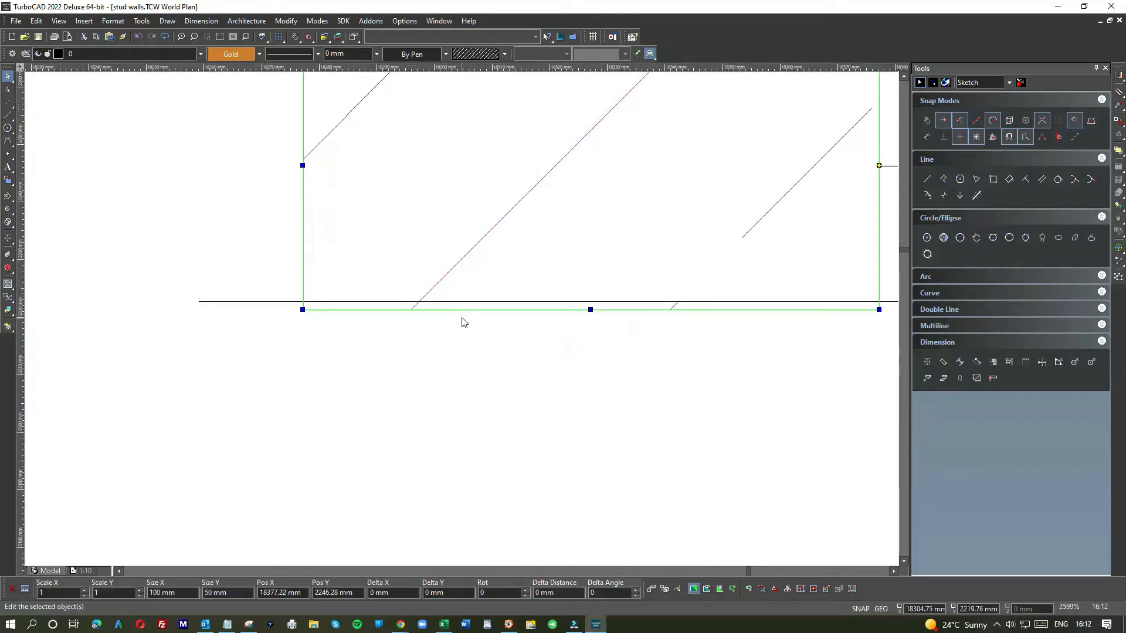
left_click_drag(458, 253, 460, 253)
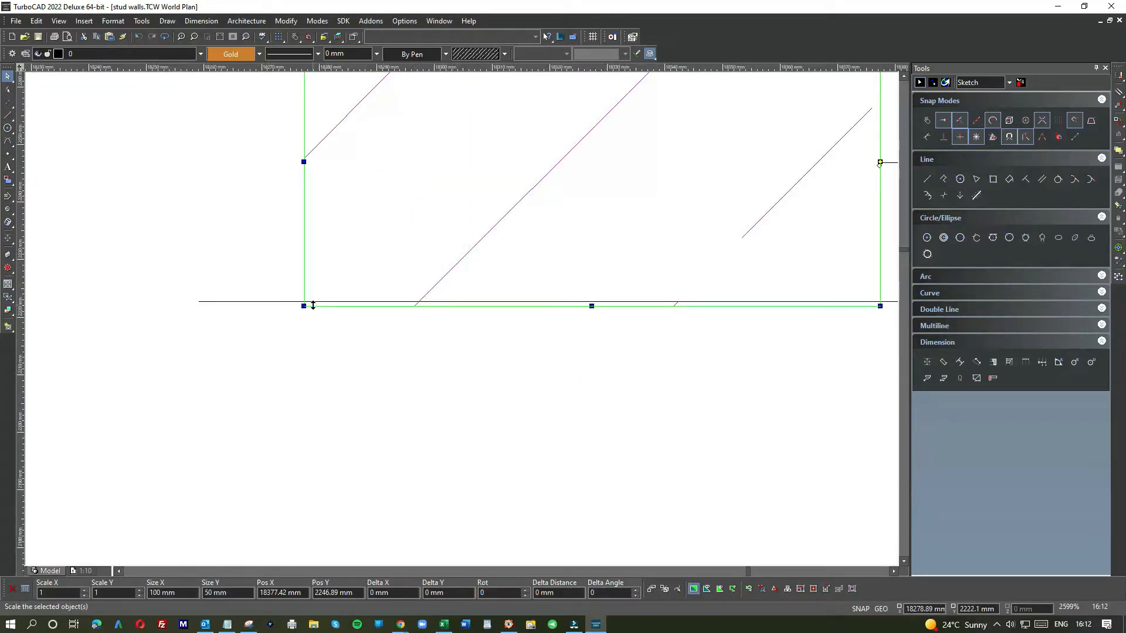
key("e")
left_click(305, 308)
key("e")
left_click(304, 308)
left_click(305, 307)
left_click(216, 303)
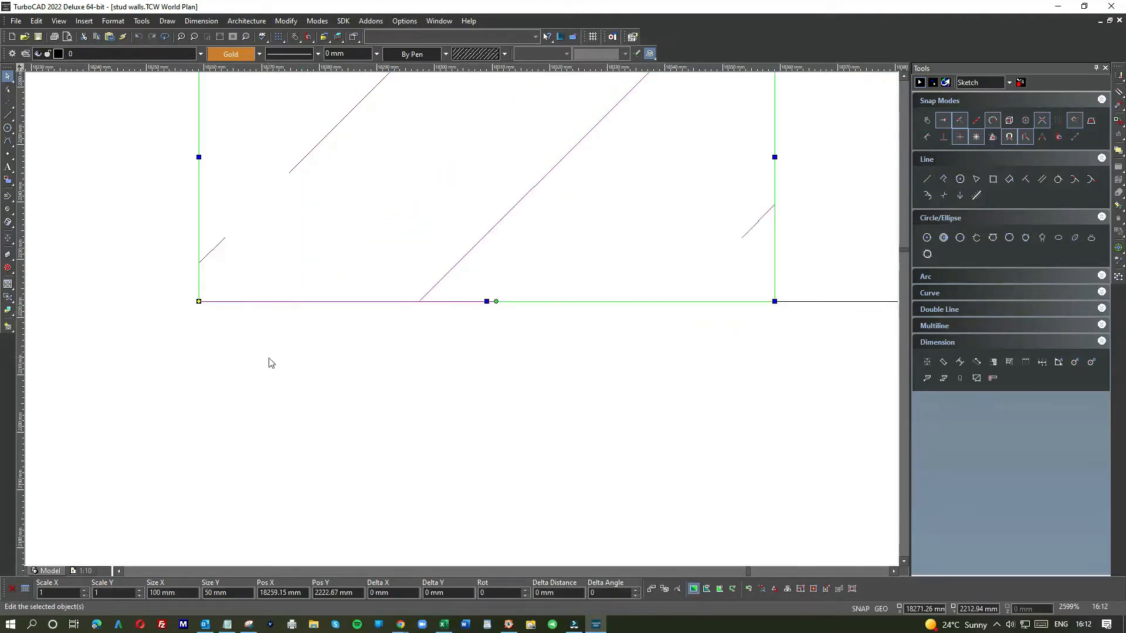
left_click(269, 358)
Step: Move the loose stud down so its lower corner snaps onto the top corner of the block
scroll(268, 355, "down", 1)
scroll(463, 322, "down", 2)
left_click(414, 255)
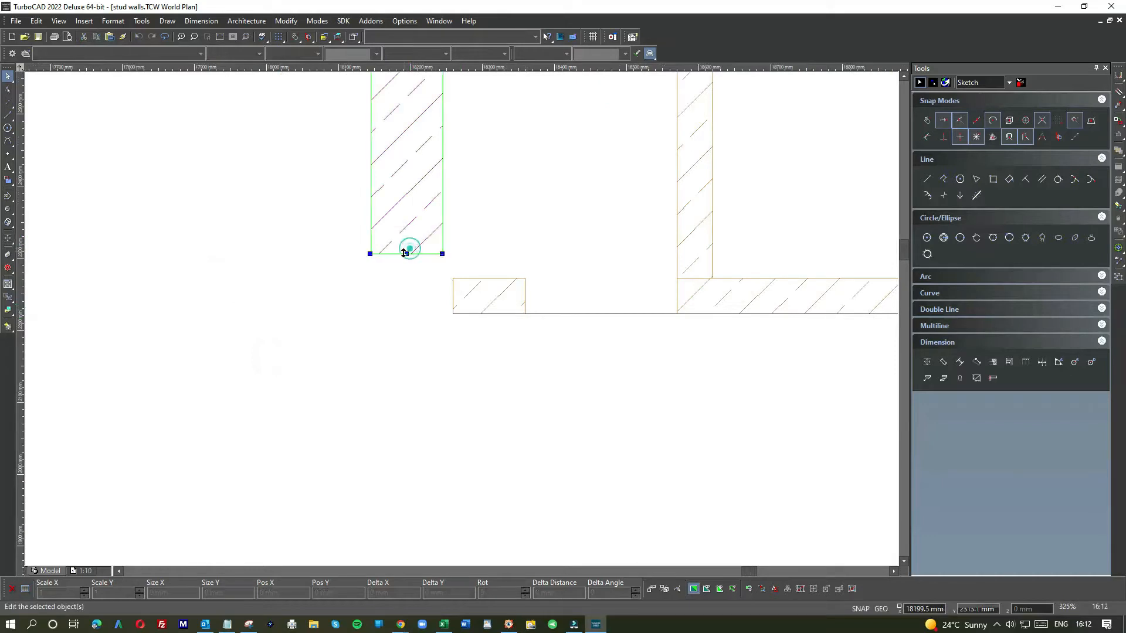
scroll(459, 322, "up", 2)
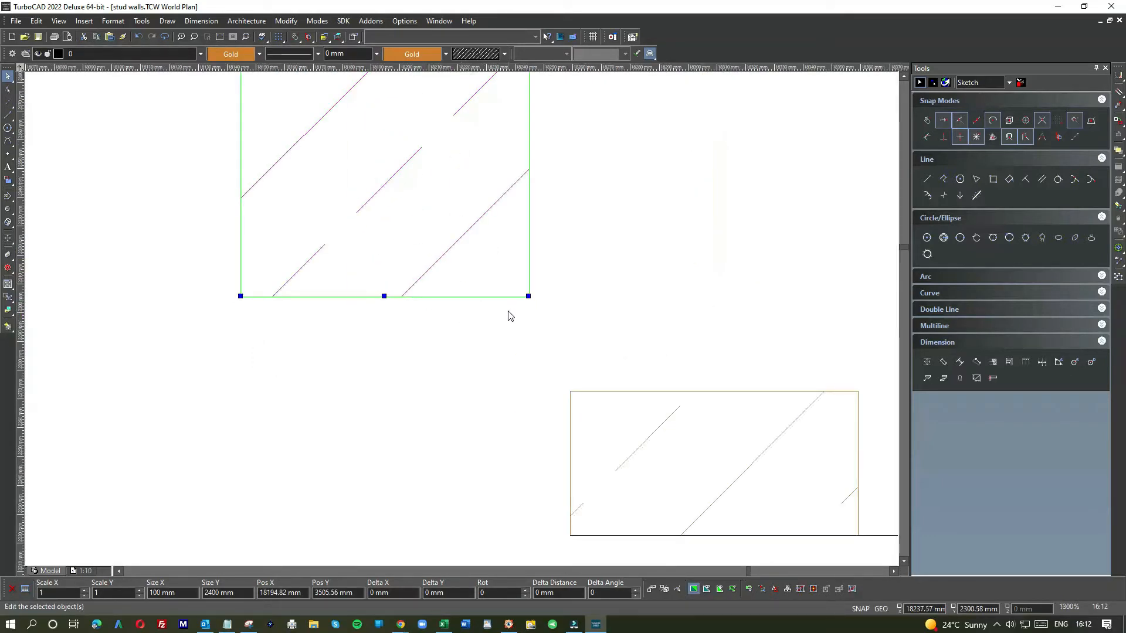
key("e")
left_click(529, 300)
mouse_move(529, 300)
left_mouse_down()
mouse_move(688, 321)
mouse_move(858, 391)
left_mouse_up()
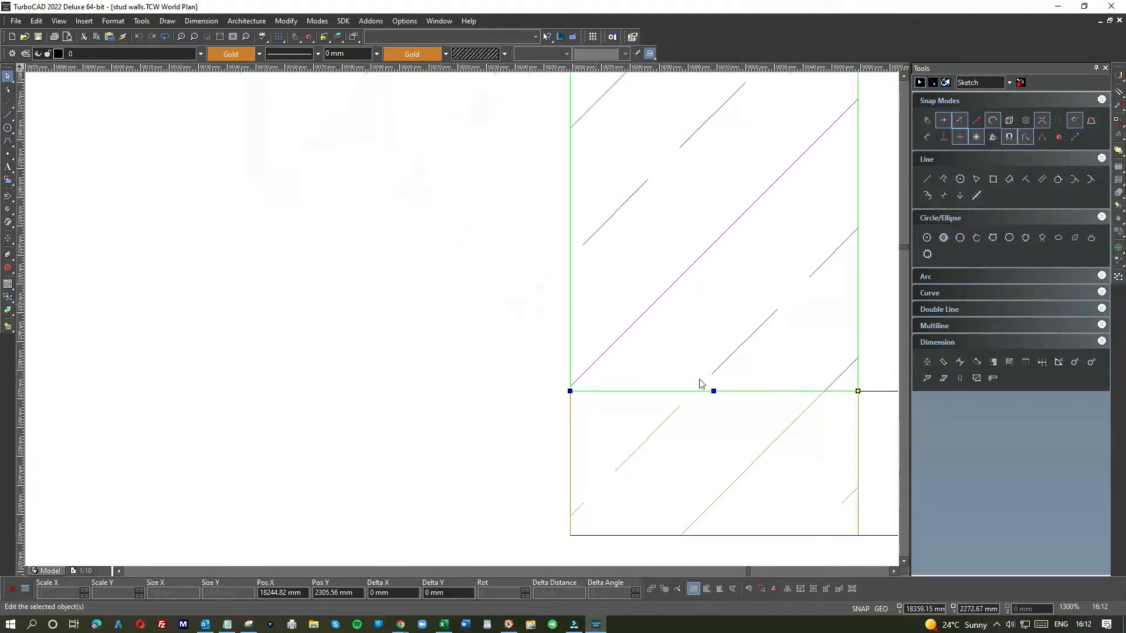
left_click(508, 372)
Step: Paste a copy of the 100 by 50 mm block and place it as a cap on top of the stud
scroll(460, 322, "down", 3)
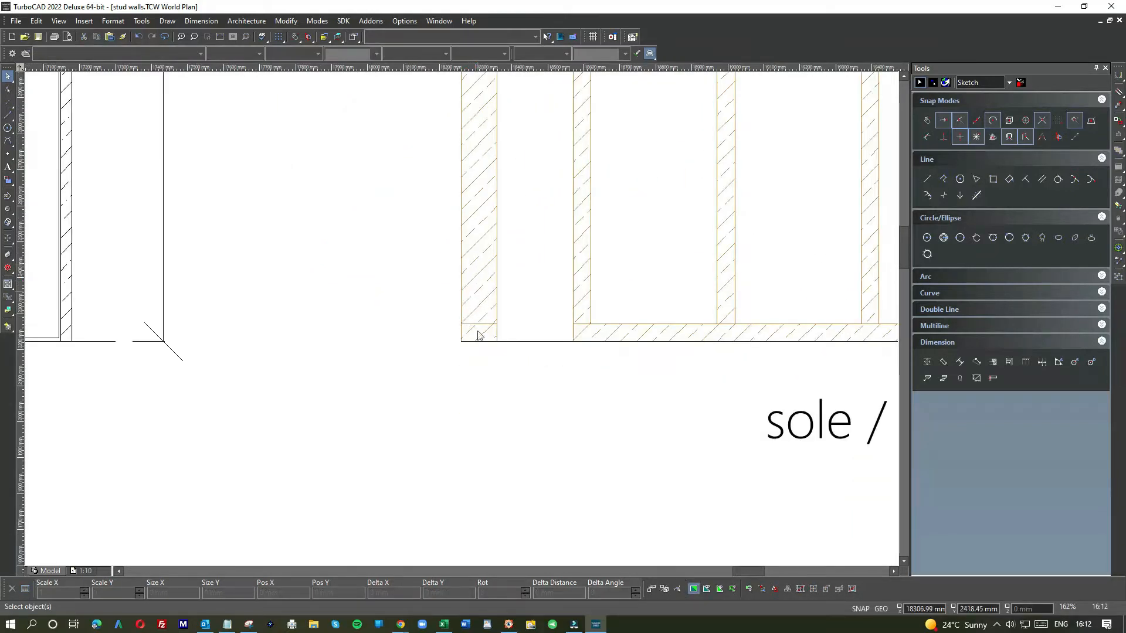
scroll(481, 316, "down", 5)
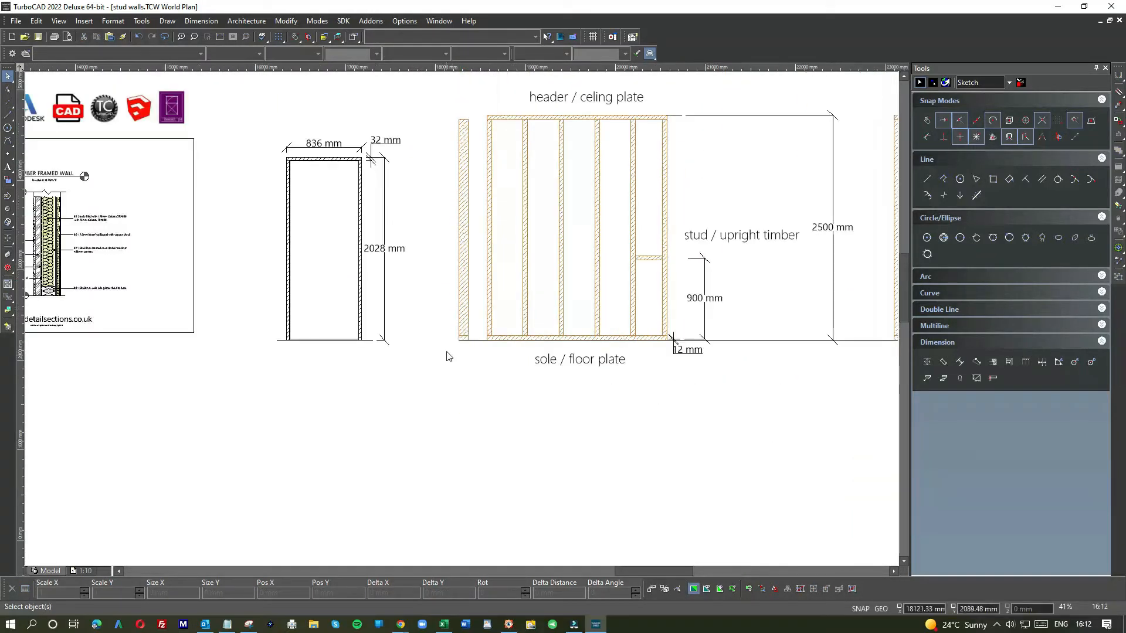
scroll(457, 328, "up", 5)
left_click_drag(480, 291, 595, 343)
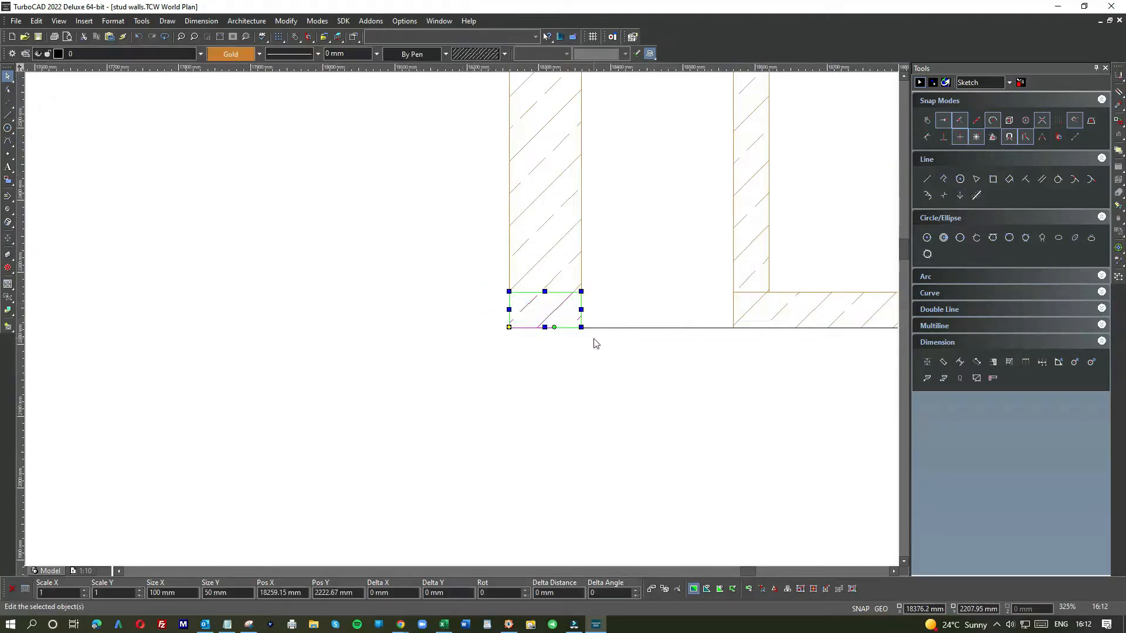
scroll(463, 326, "down", 6)
scroll(463, 323, "down", 3)
scroll(461, 320, "up", 6)
left_click(469, 276)
key("ctrl+v")
left_click_drag(479, 308, 525, 282)
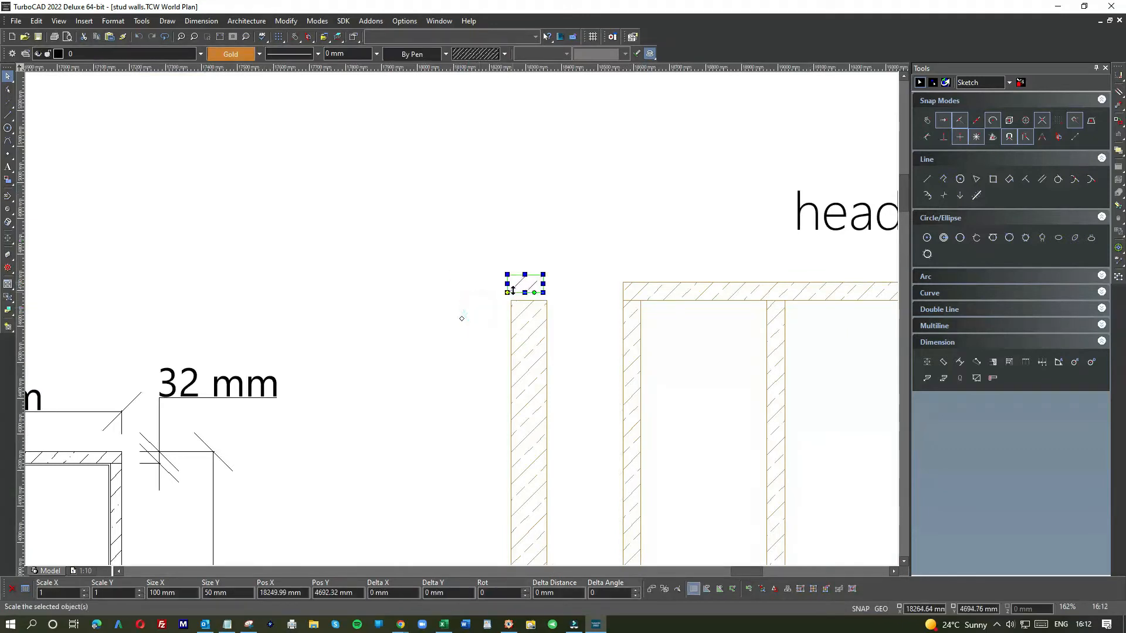
scroll(513, 290, "up", 5)
mouse_move(423, 364)
left_mouse_down()
mouse_move(463, 417)
mouse_move(450, 421)
left_mouse_up()
left_click(428, 425)
scroll(423, 420, "down", 6)
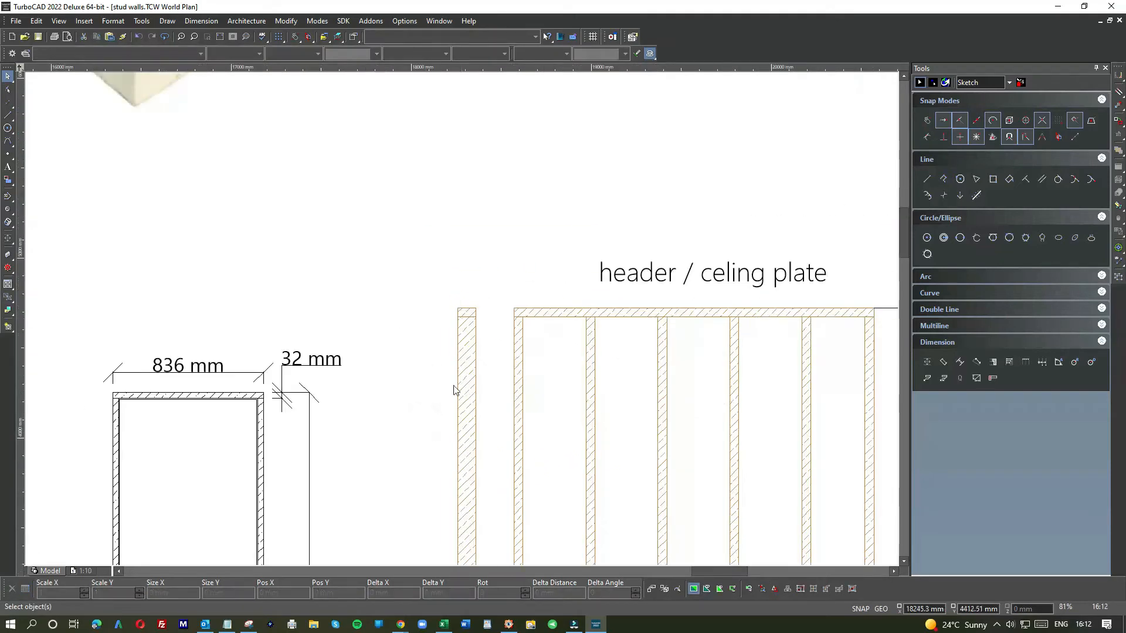
Step: Delete two stray objects at the base between the loose stud and the wall frame
scroll(454, 390, "down", 3)
scroll(462, 326, "up", 8)
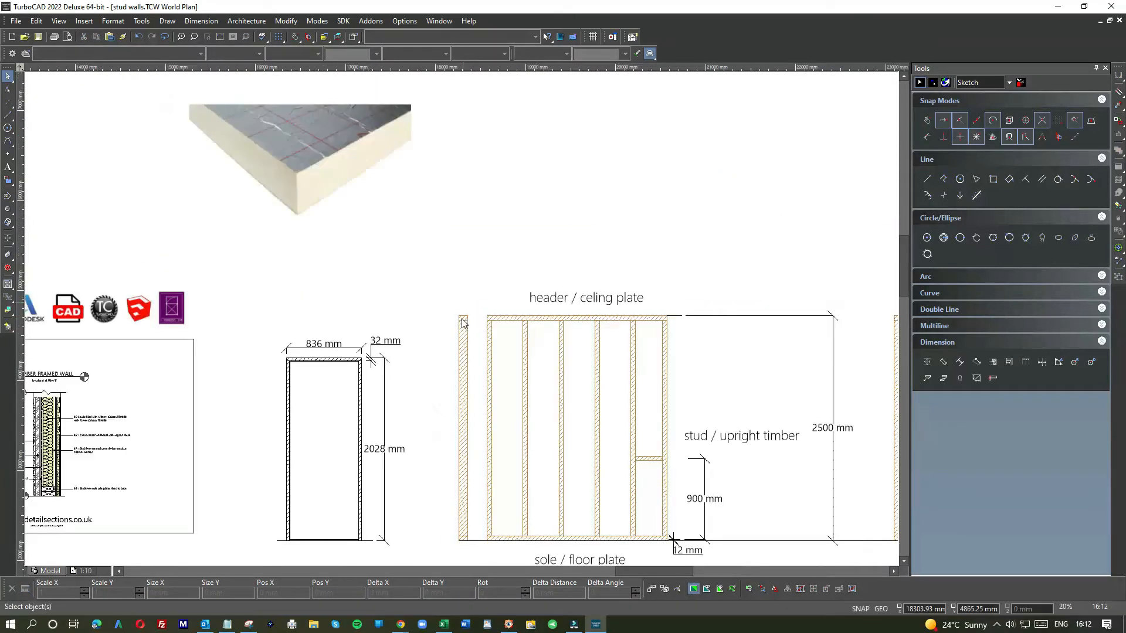
scroll(464, 317, "down", 6)
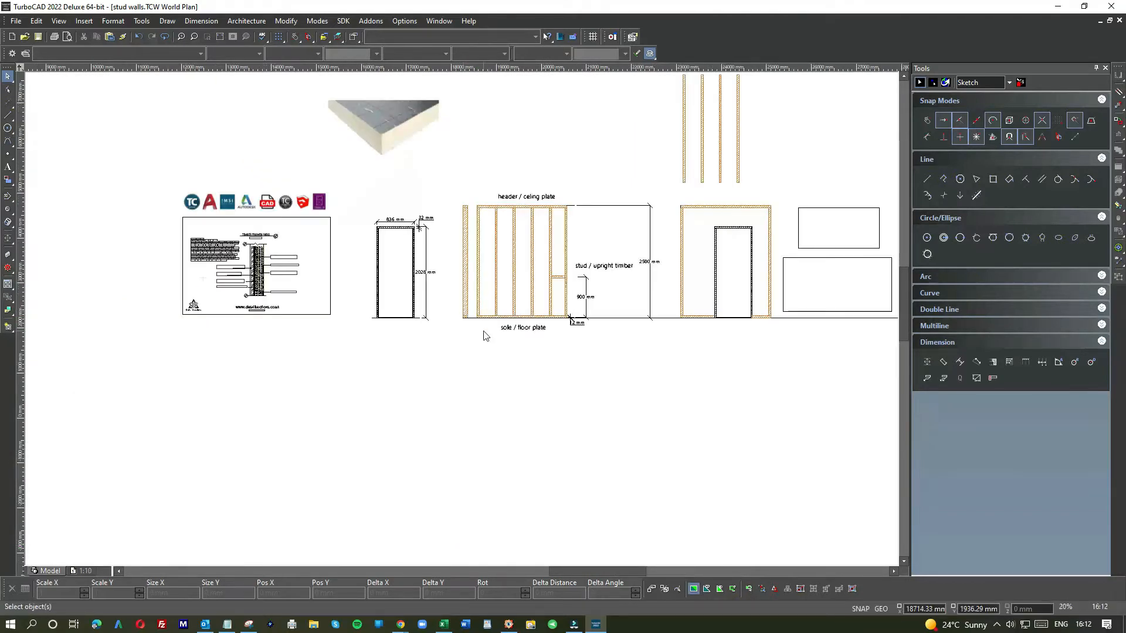
scroll(463, 324, "up", 6)
left_click(470, 349)
key("Delete")
left_click(485, 349)
key("Delete")
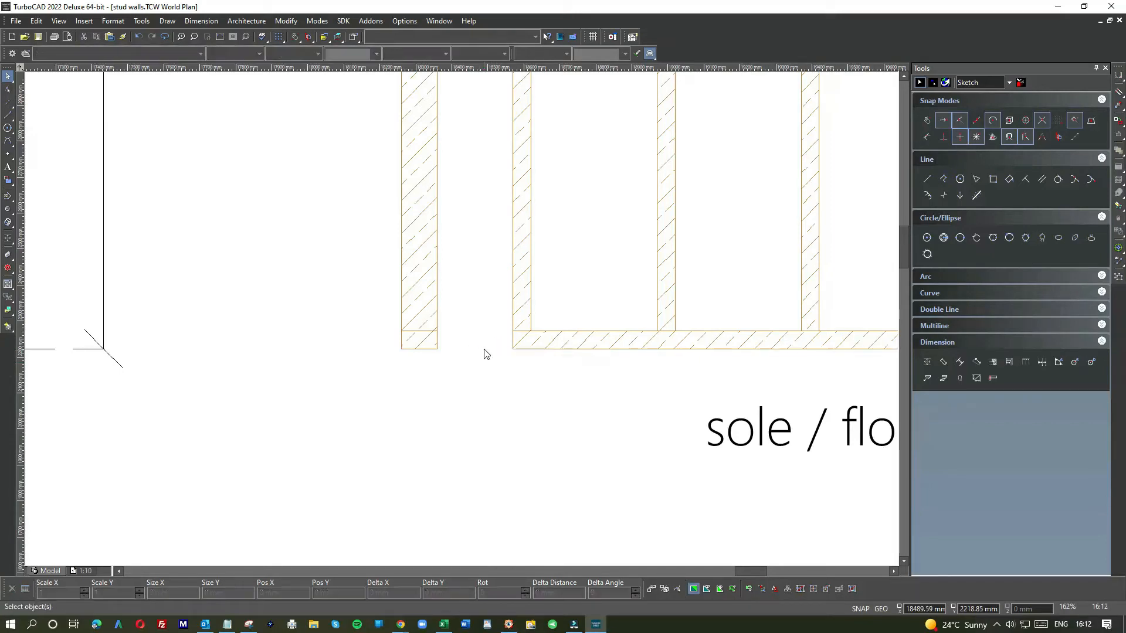
Step: Inspect the assembled loose stud and the wall frame at different zoom levels
scroll(463, 319, "down", 3)
scroll(477, 317, "down", 3)
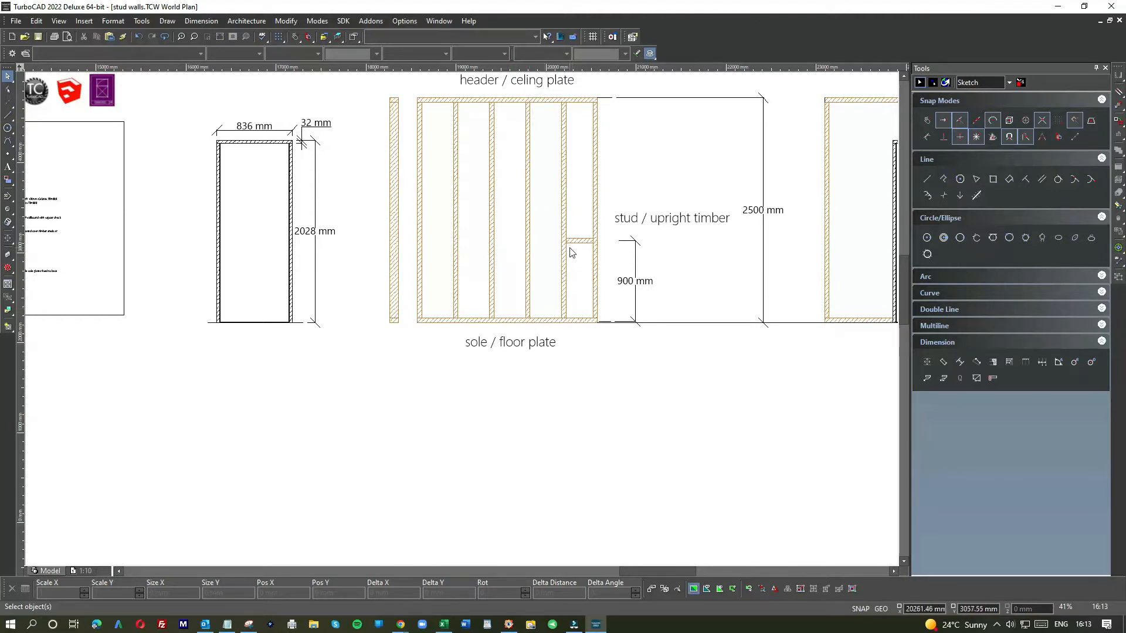
scroll(574, 253, "up", 3)
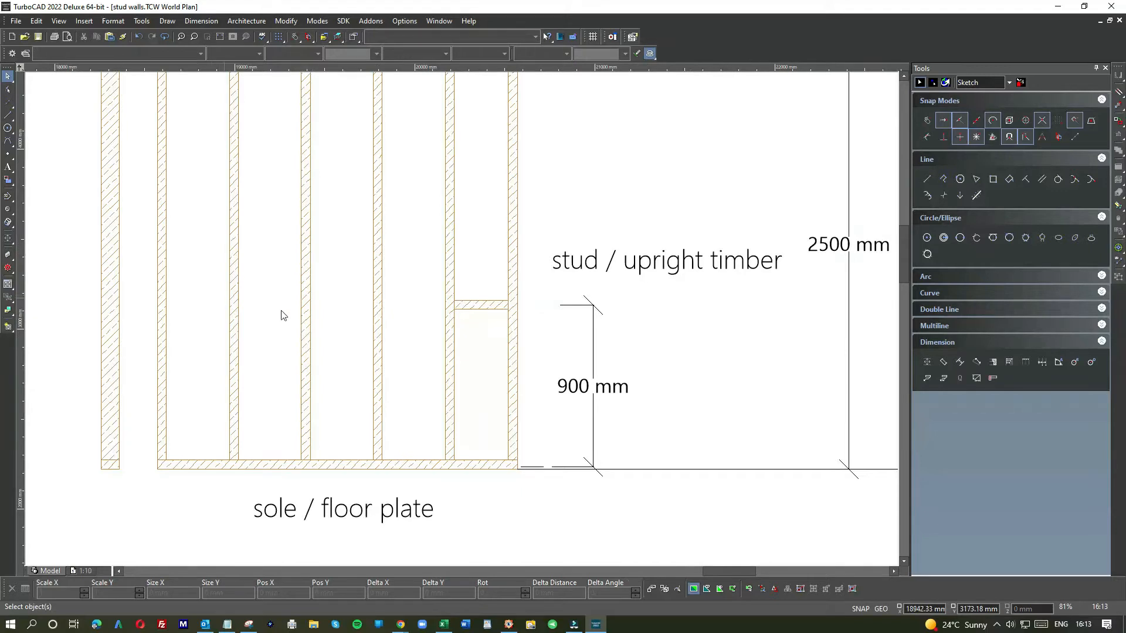
scroll(464, 324, "down", 3)
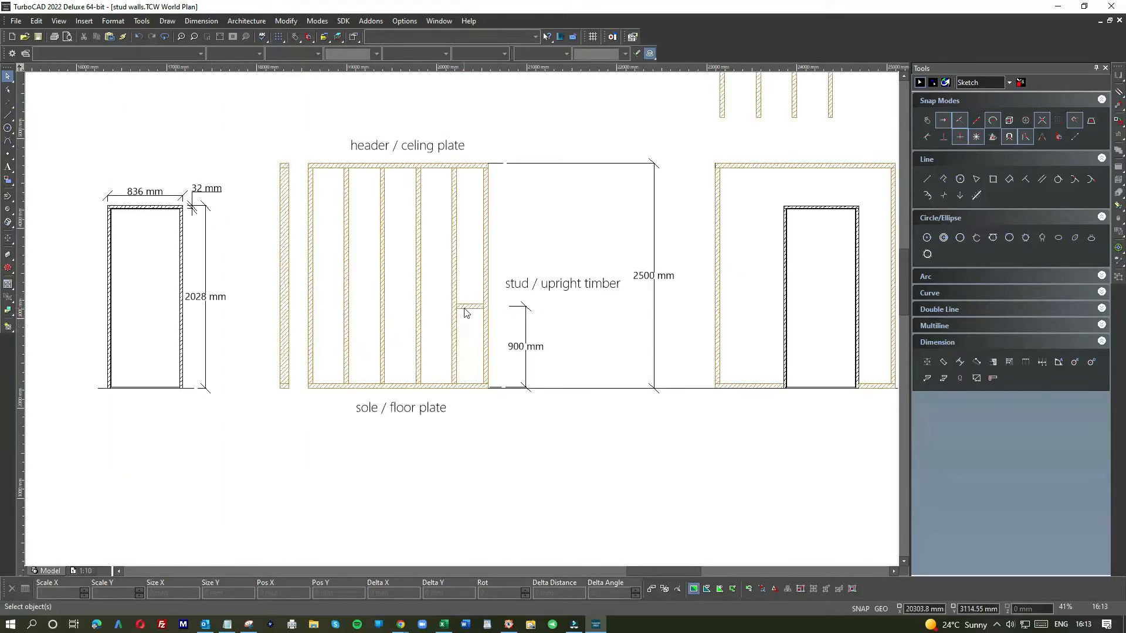
scroll(466, 314, "up", 3)
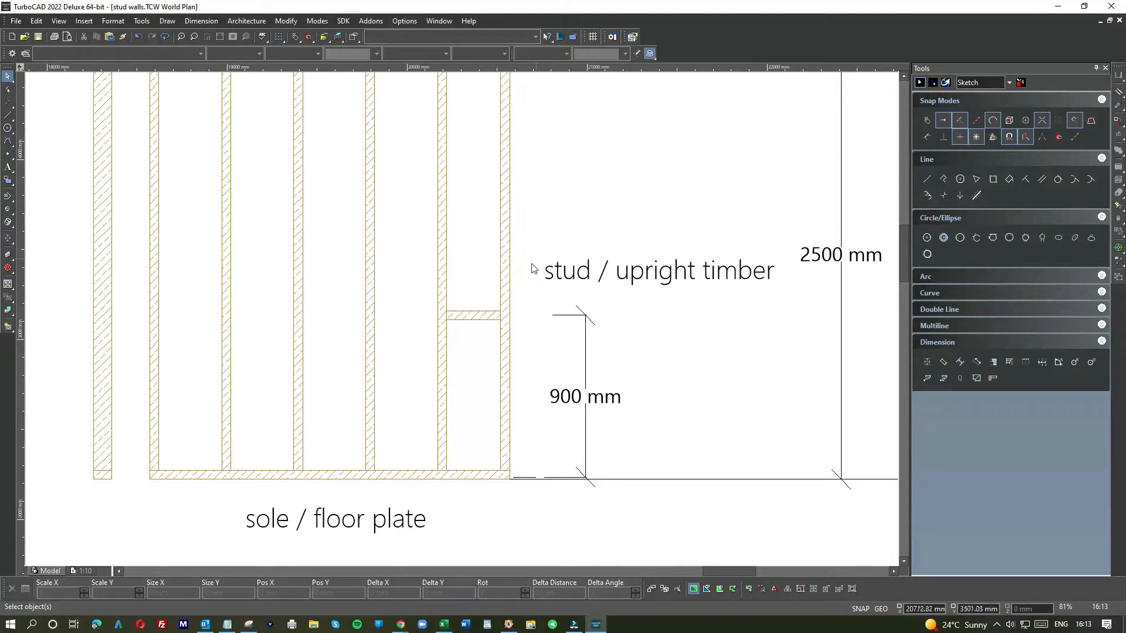
scroll(464, 323, "down", 3)
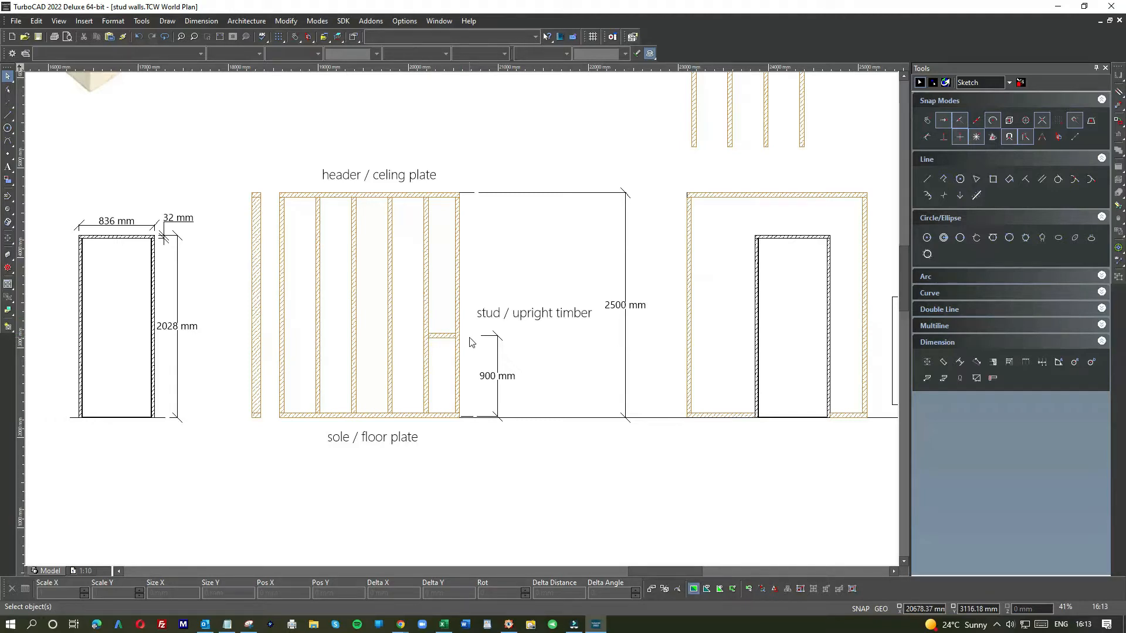
scroll(466, 342, "down", 5)
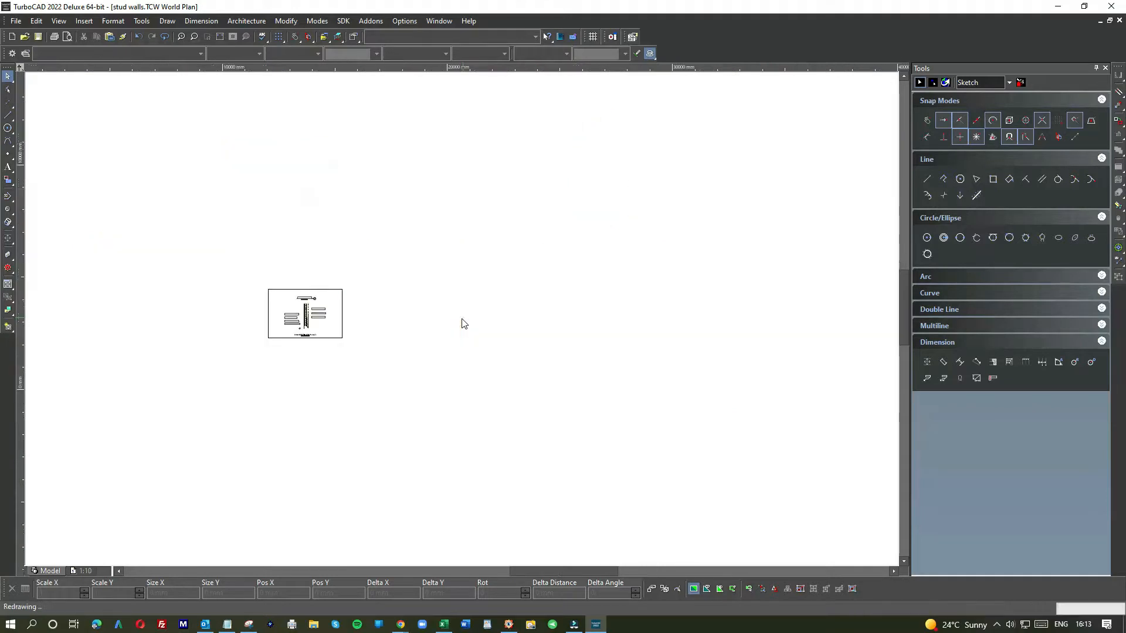
scroll(466, 322, "up", 3)
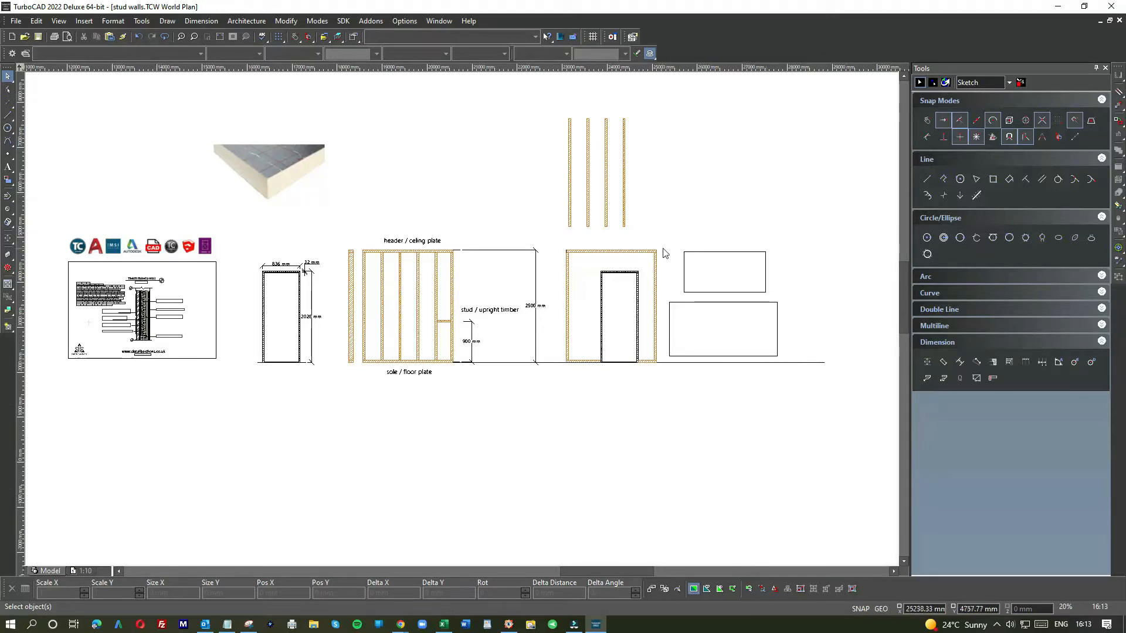
Step: Move the upper blank rectangle into the wall frame, its top-right corner against the nogging beside the end stud
left_click(696, 252)
mouse_move(749, 265)
left_mouse_down()
mouse_move(488, 284)
mouse_move(392, 311)
mouse_move(398, 444)
mouse_move(407, 367)
mouse_move(441, 326)
left_mouse_up()
scroll(441, 326, "up", 5)
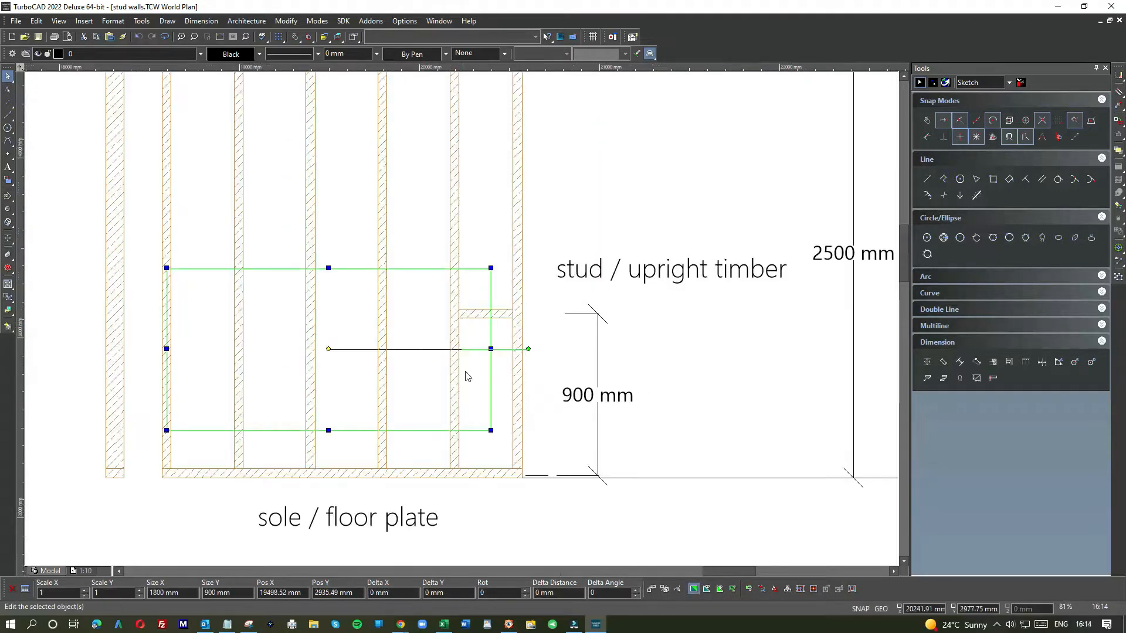
scroll(462, 318, "down", 3)
mouse_move(464, 295)
left_mouse_down()
mouse_move(470, 322)
mouse_move(466, 301)
mouse_move(530, 307)
left_mouse_up()
scroll(465, 301, "up", 6)
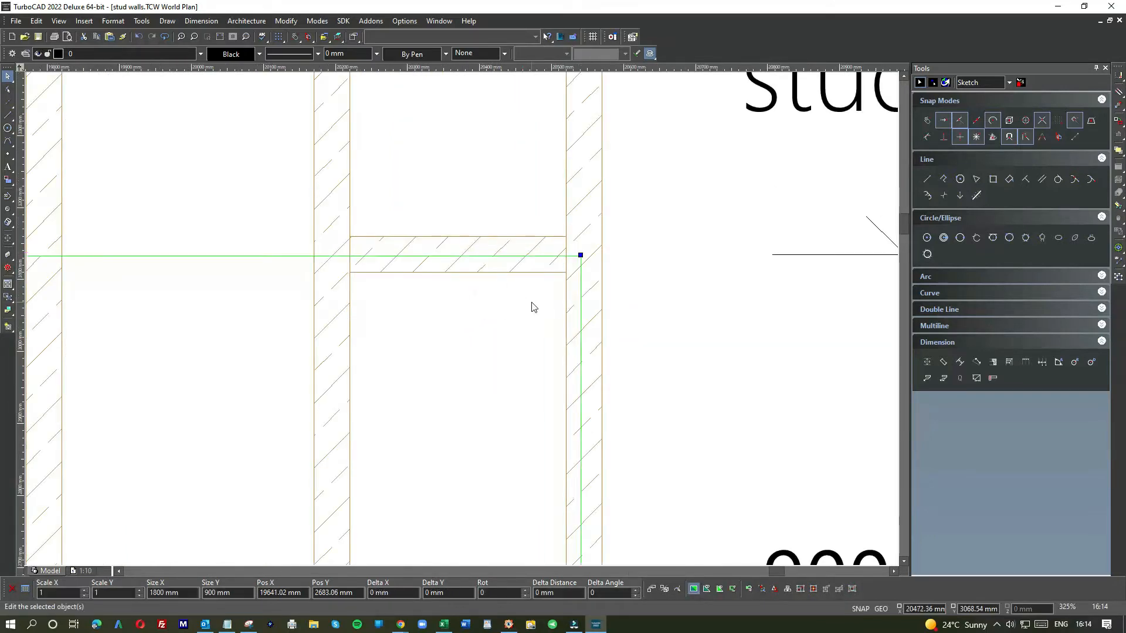
left_click(653, 306)
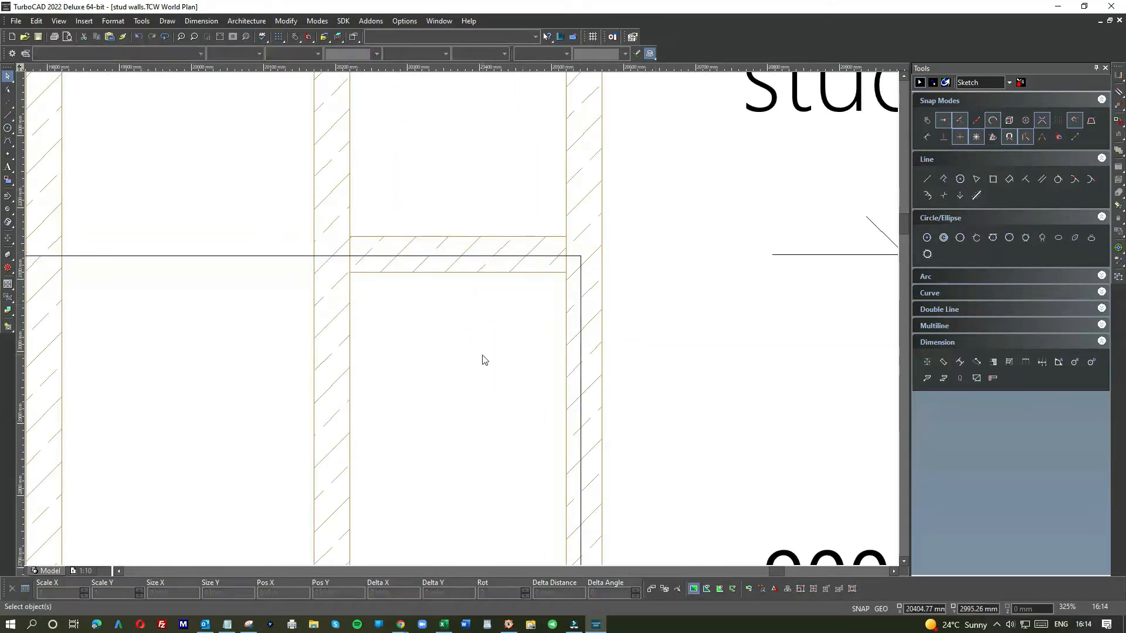
scroll(464, 323, "down", 2)
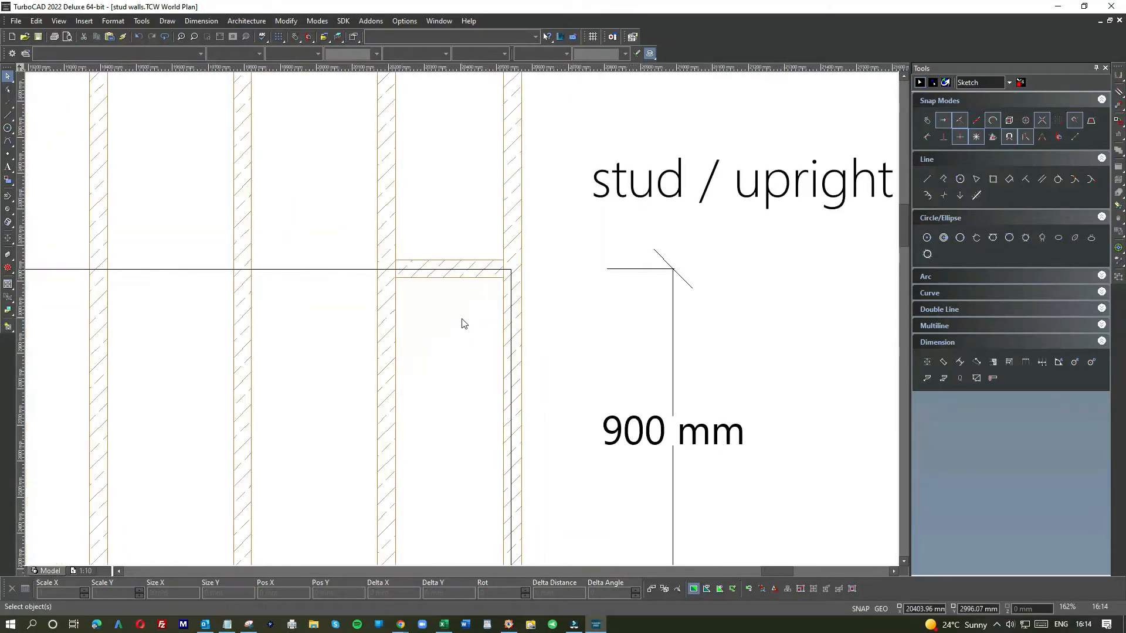
left_click(329, 270)
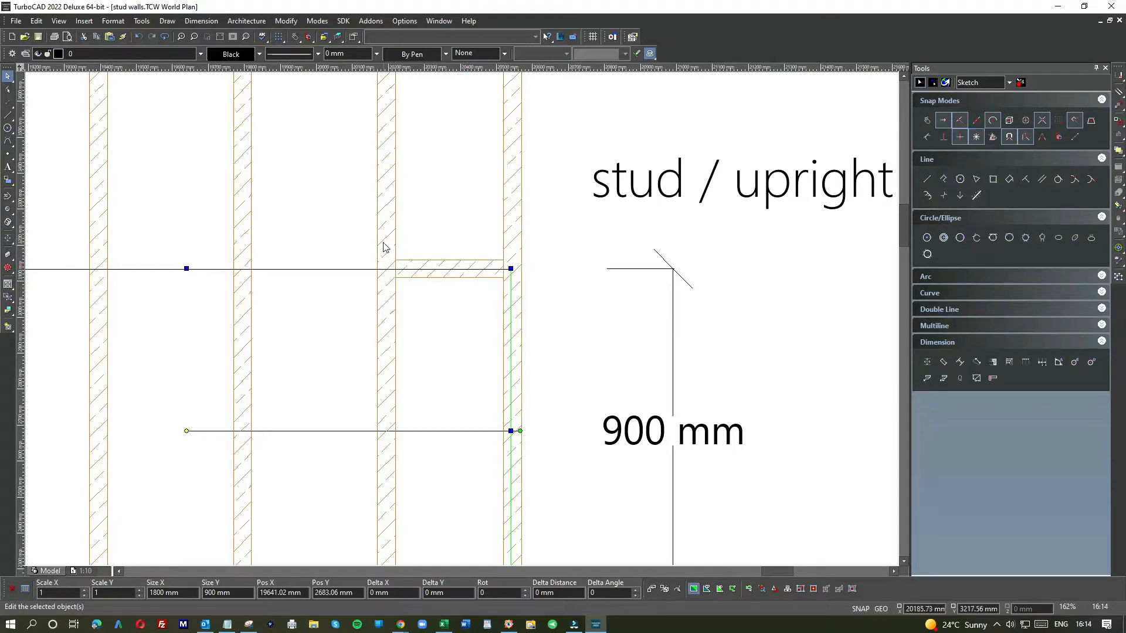
scroll(459, 321, "down", 2)
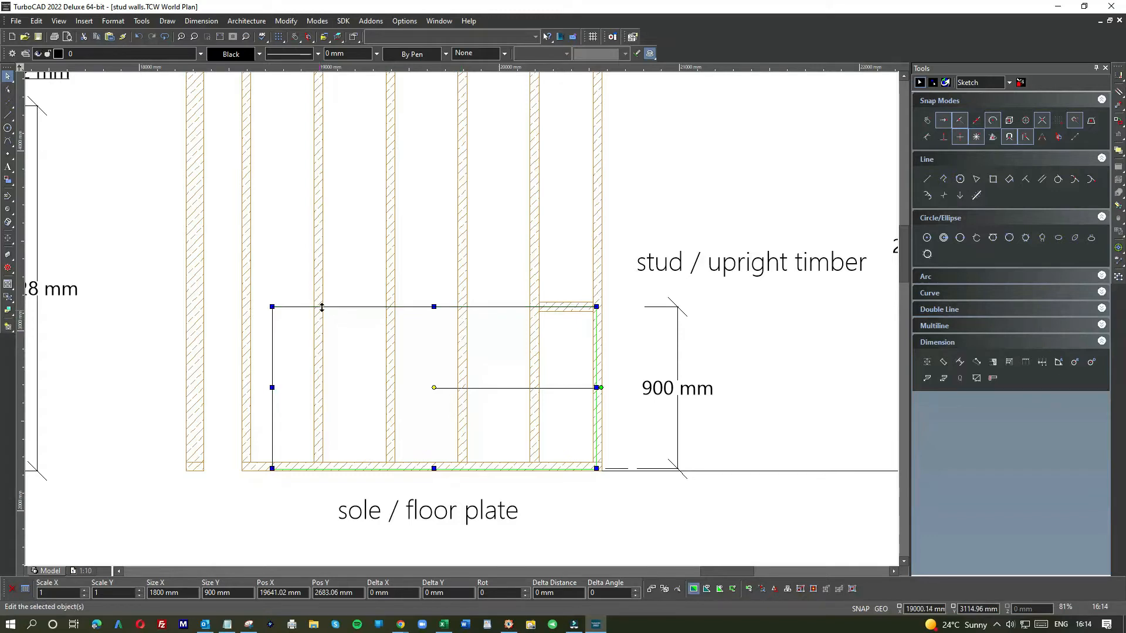
scroll(273, 315, "up", 2)
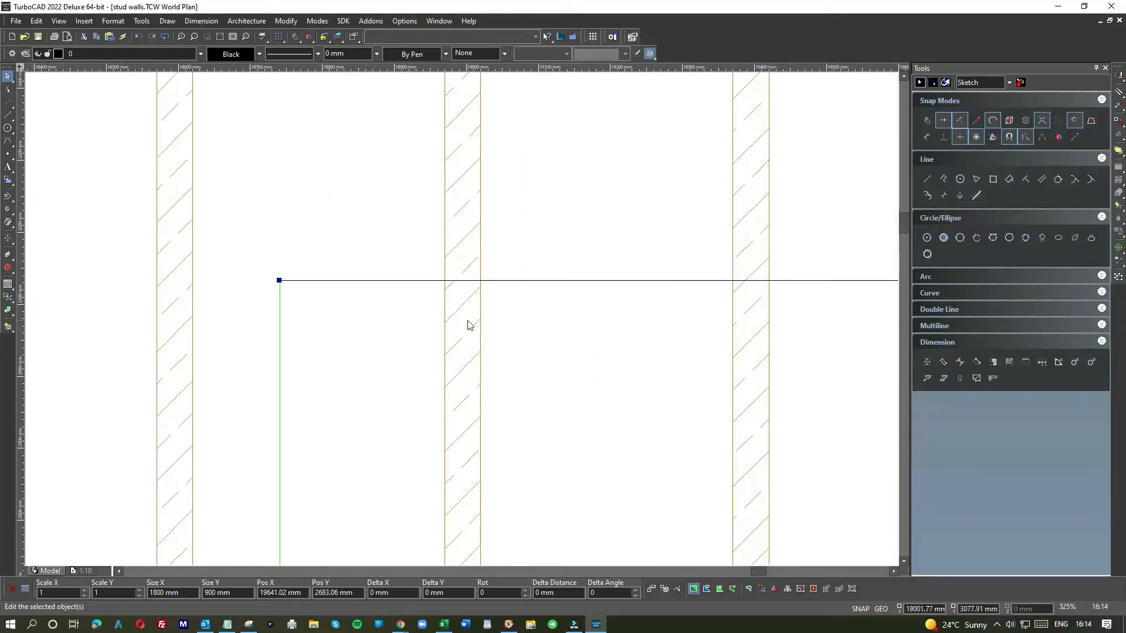
scroll(467, 326, "down", 4)
left_click(498, 307)
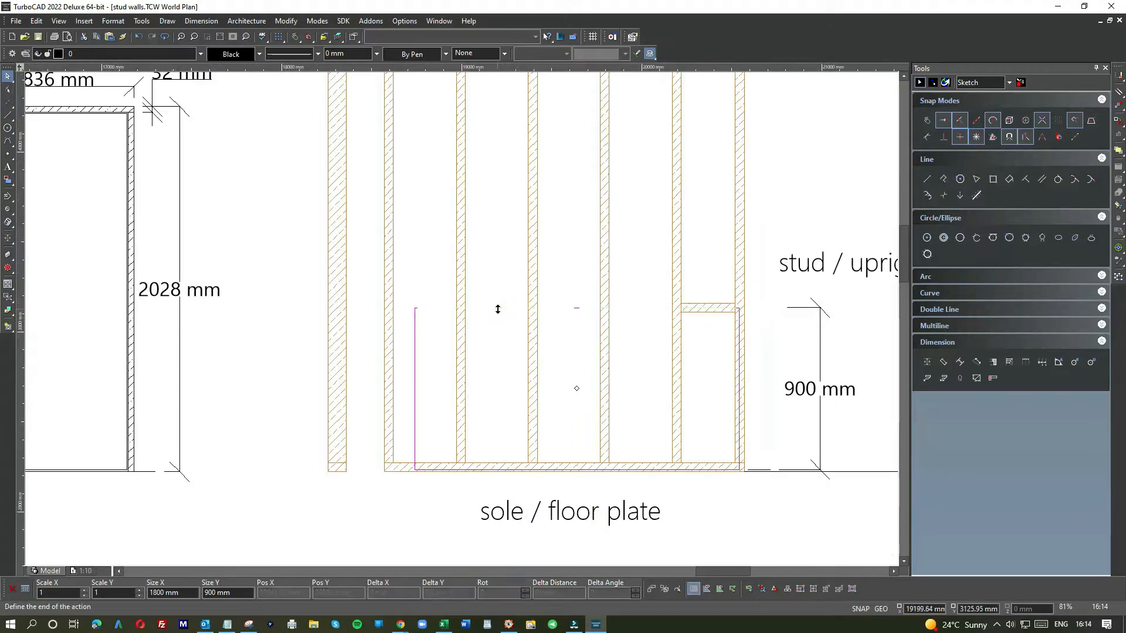
left_click(727, 523)
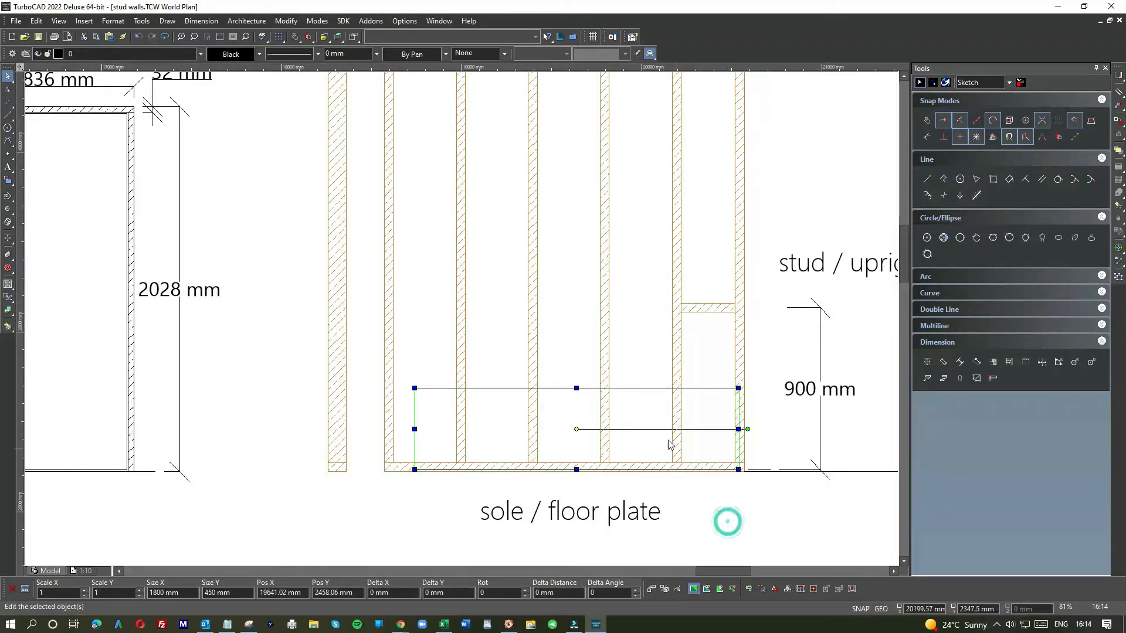
left_click(138, 38)
Step: Move the 1800 by 900 mm rectangle out of the wall frame to an empty area below the elevation
scroll(572, 336, "down", 2)
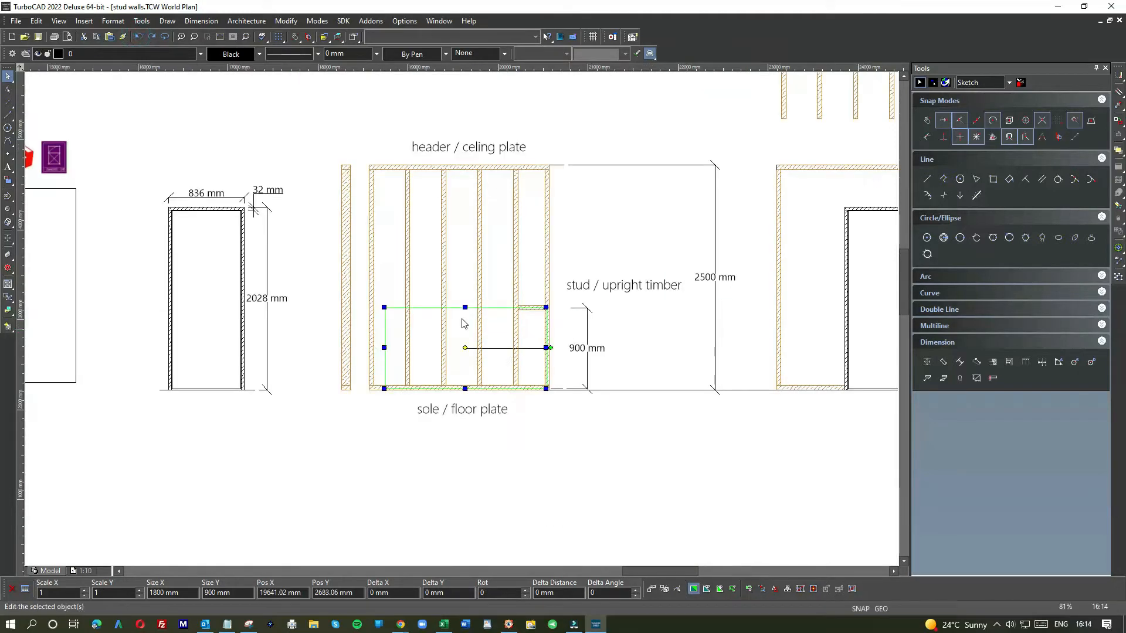
left_click(461, 327)
scroll(530, 319, "down", 2)
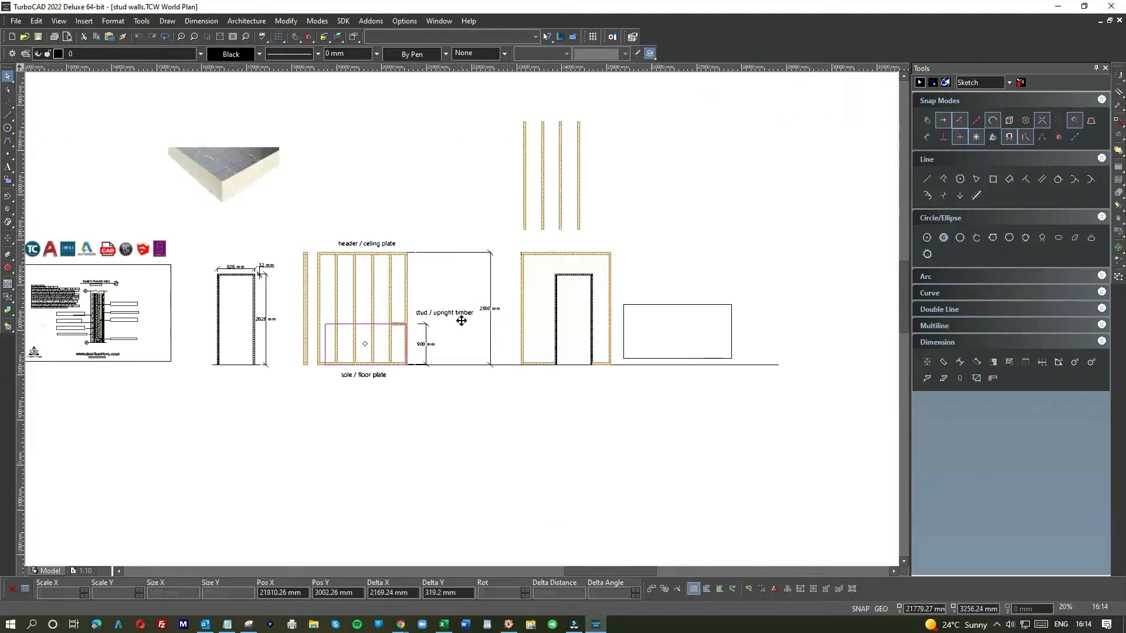
left_click(645, 398)
Step: Move the 2400 by 1200 mm rectangle into the wall frame, its bottom-right corner at the end of the sole plate
left_click(679, 314)
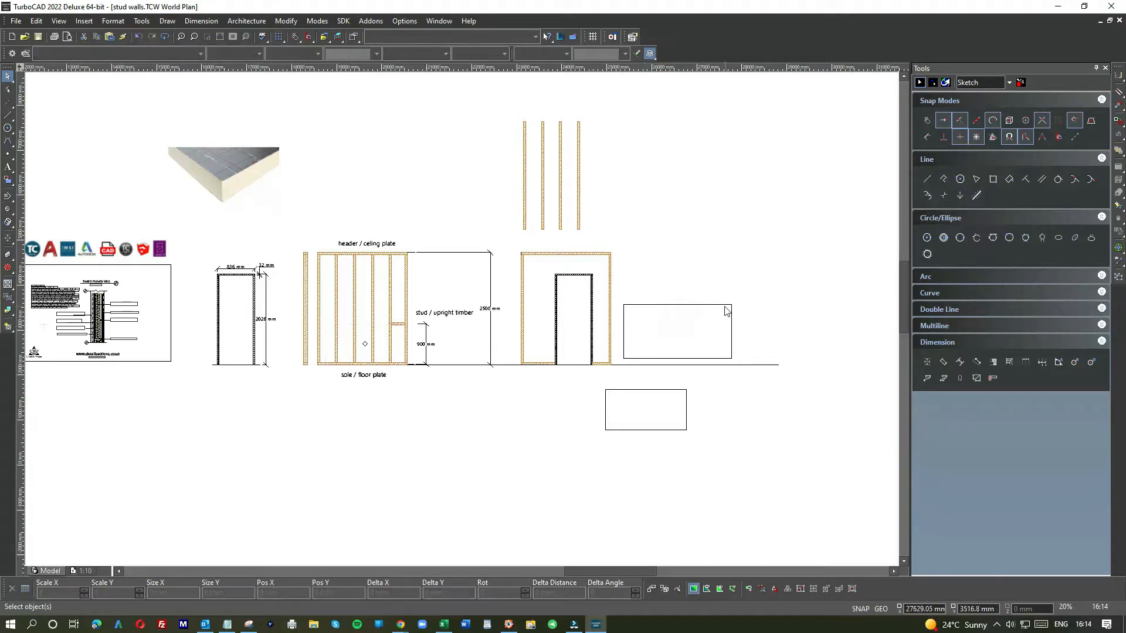
left_click(724, 305)
left_click_drag(722, 339, 395, 343)
scroll(395, 343, "up", 6)
left_click(478, 319)
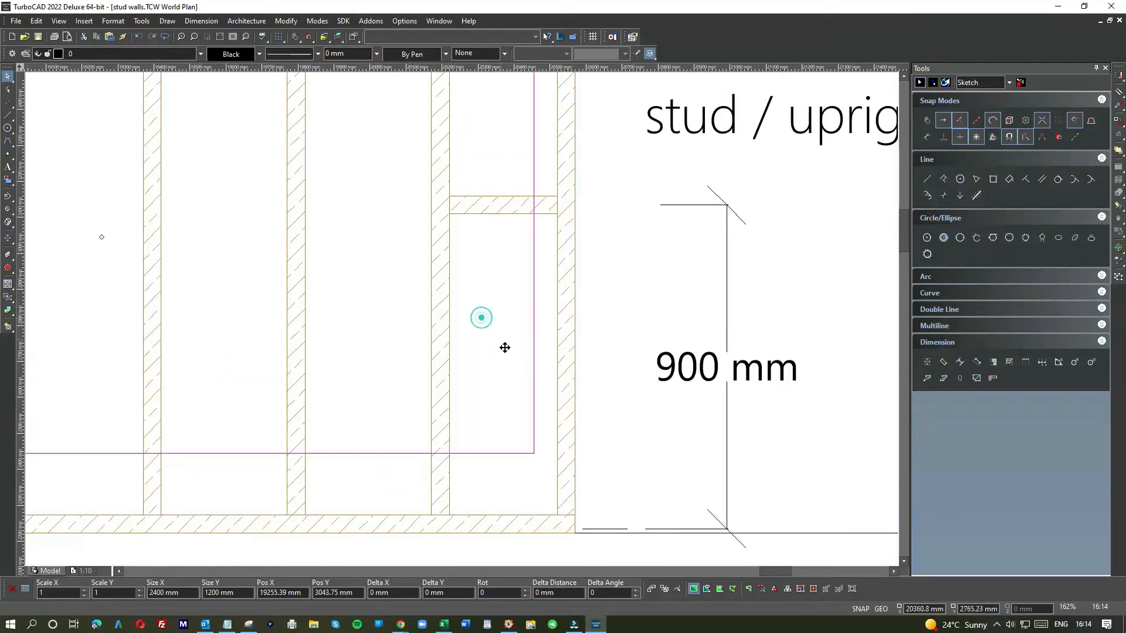
left_click(532, 399)
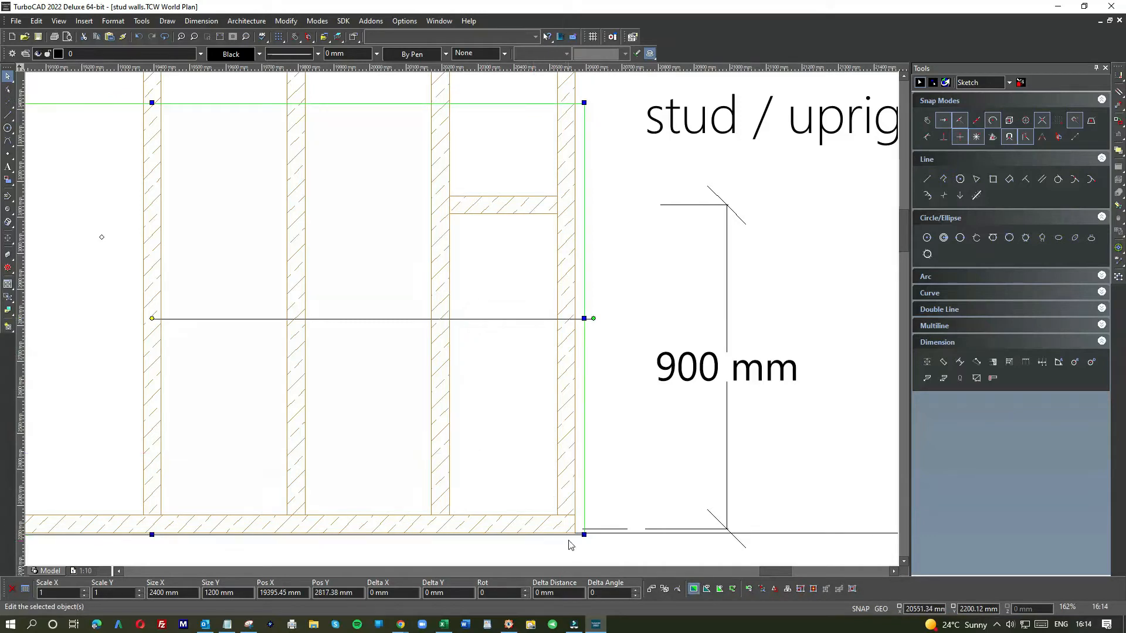
Step: Try moving the panel up against the nogging beside the end stud, then undo the move
scroll(573, 540, "up", 4)
left_click_drag(389, 193, 343, 170)
left_click_drag(440, 197, 428, 186)
scroll(370, 250, "down", 1)
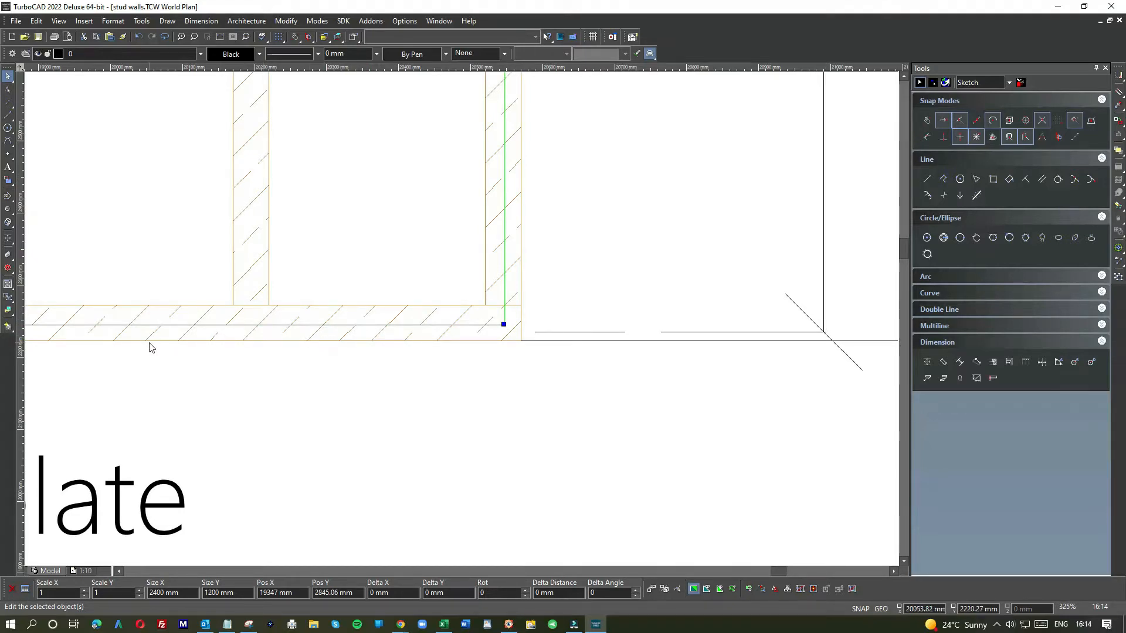
scroll(150, 347, "down", 1)
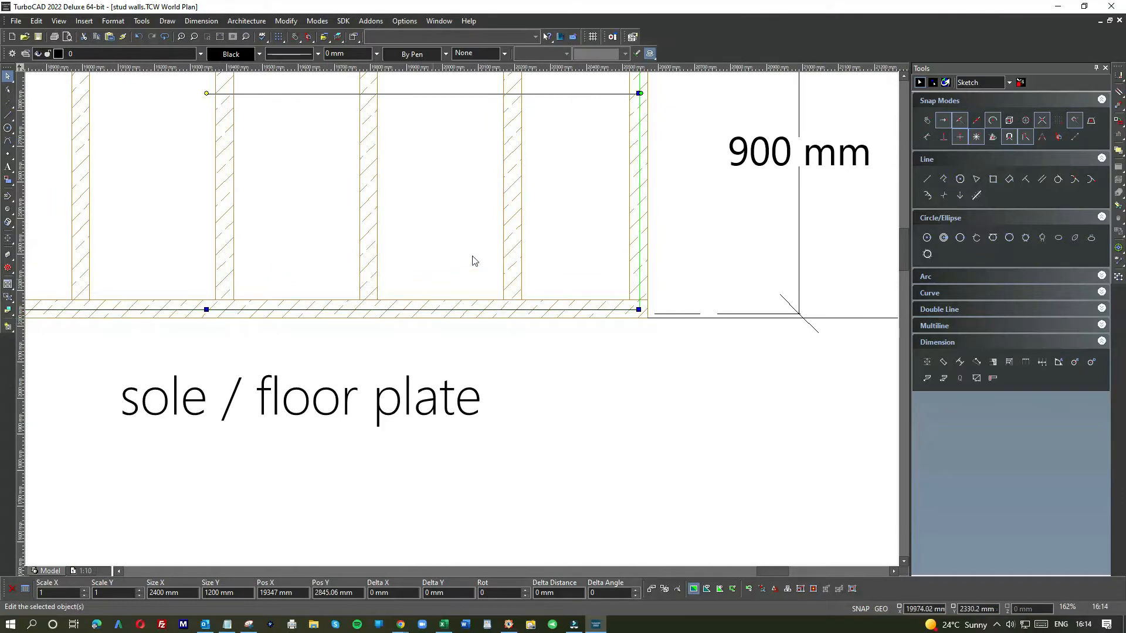
scroll(550, 192, "down", 1)
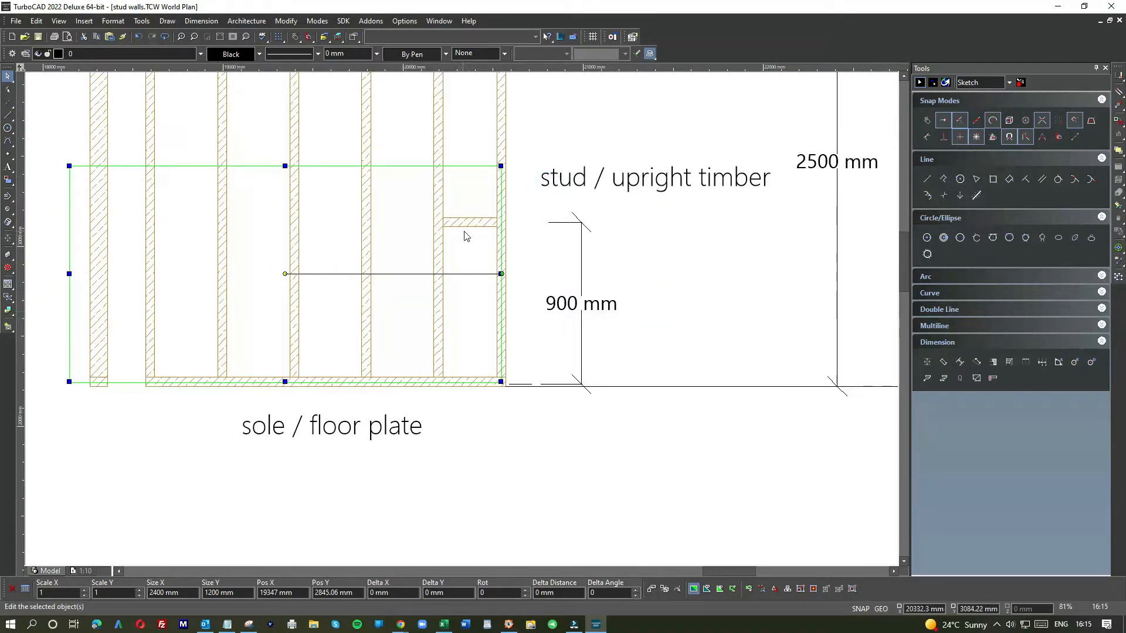
scroll(475, 218, "up", 2)
left_click(478, 392)
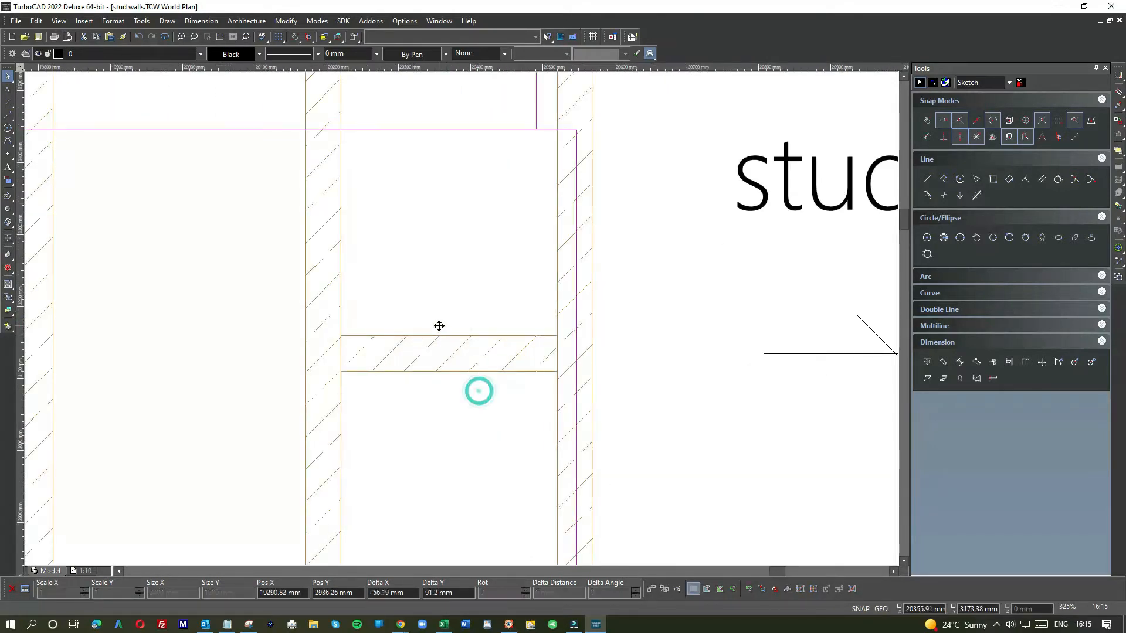
left_click(134, 37)
left_click(656, 295)
scroll(445, 319, "down", 1)
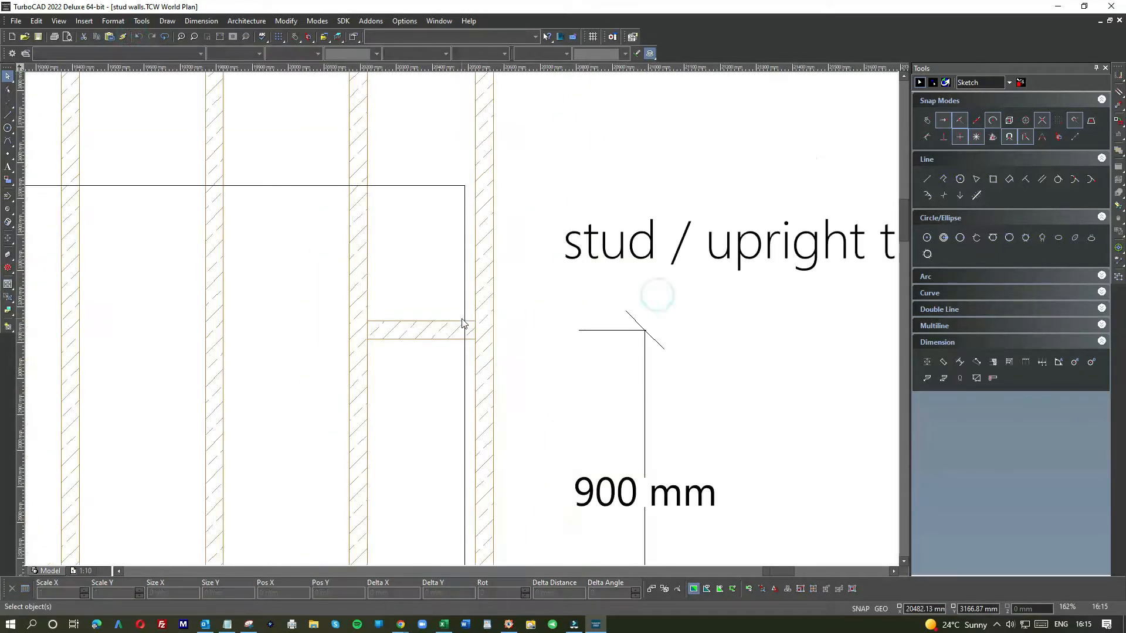
left_click(136, 38)
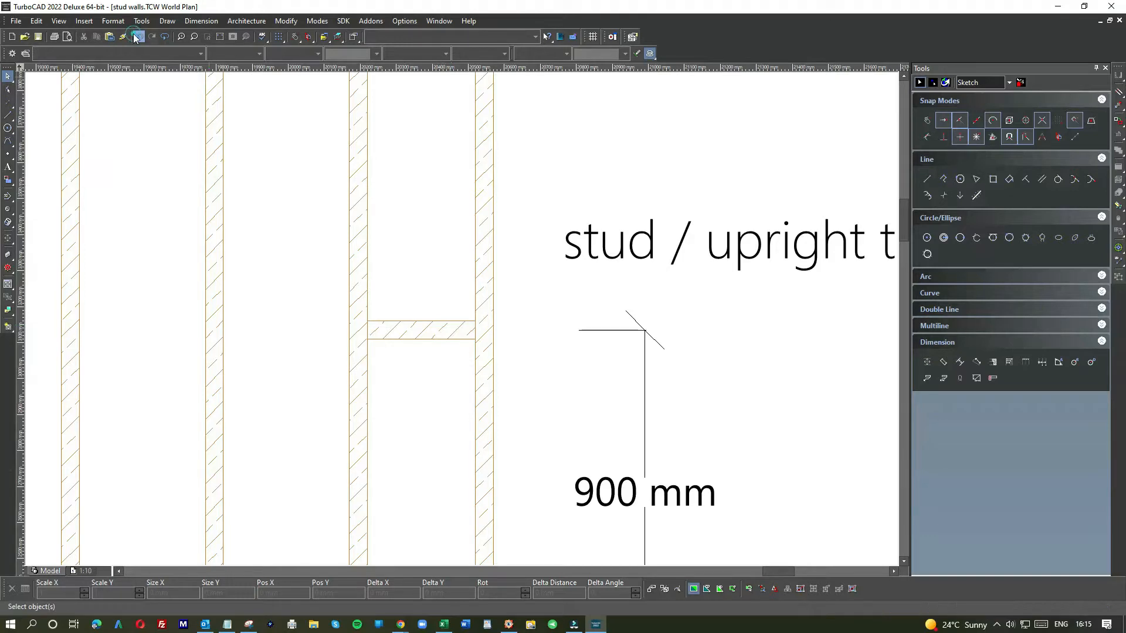
Step: Move the nogging in the end bay up so it sits on the panel's top edge
left_click(533, 219)
left_click(520, 234)
left_click(446, 329)
left_click(437, 326)
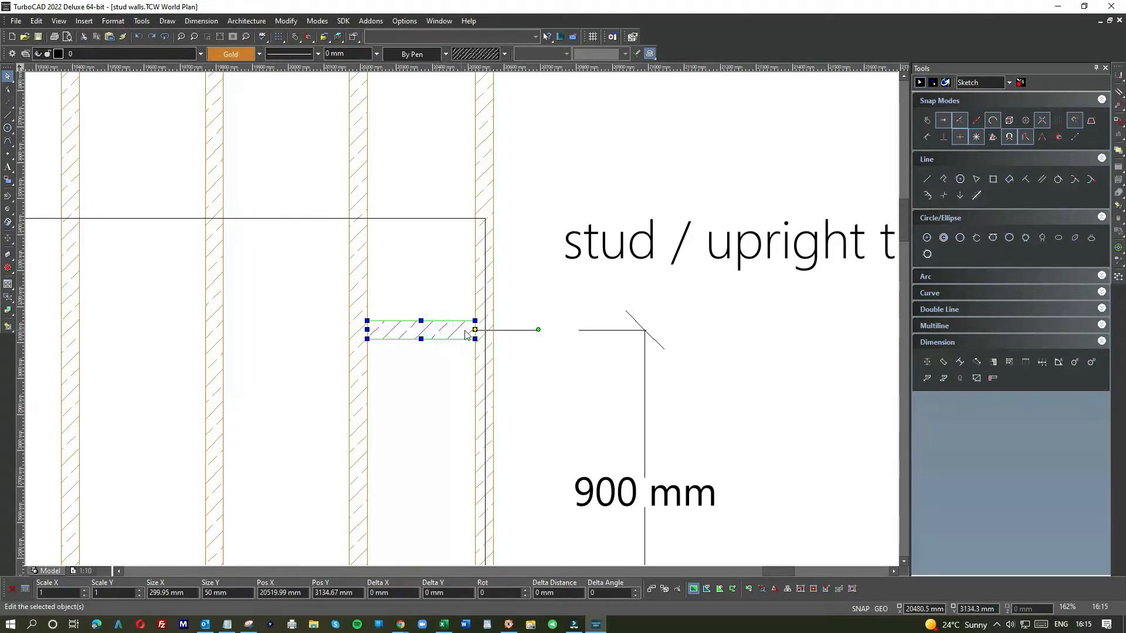
left_click_drag(472, 330, 482, 217)
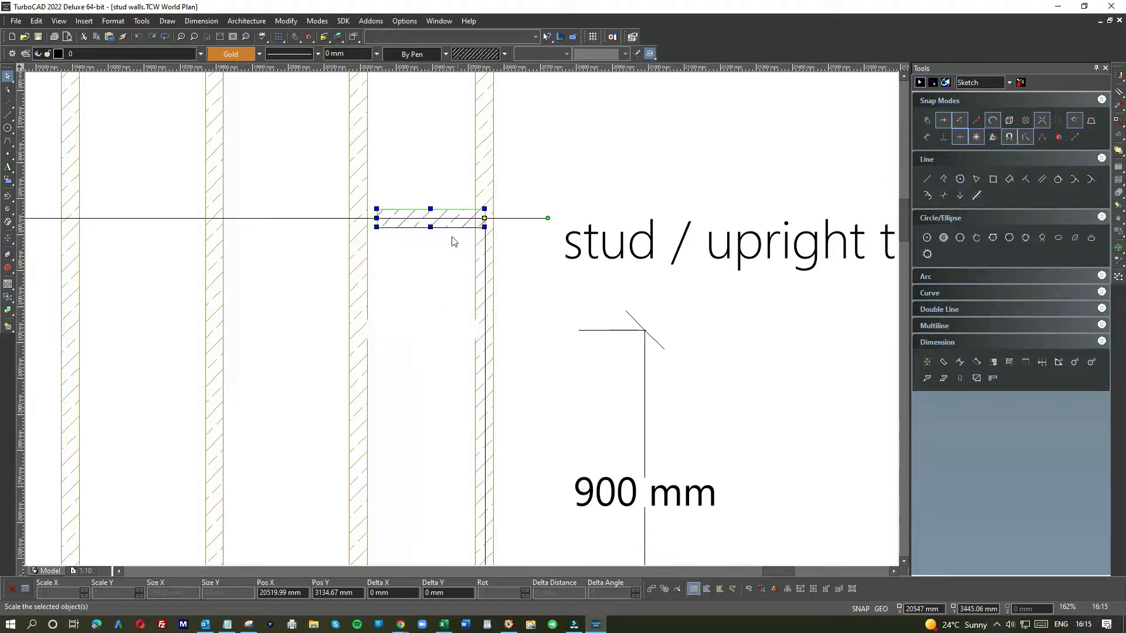
left_click_drag(378, 219, 368, 219)
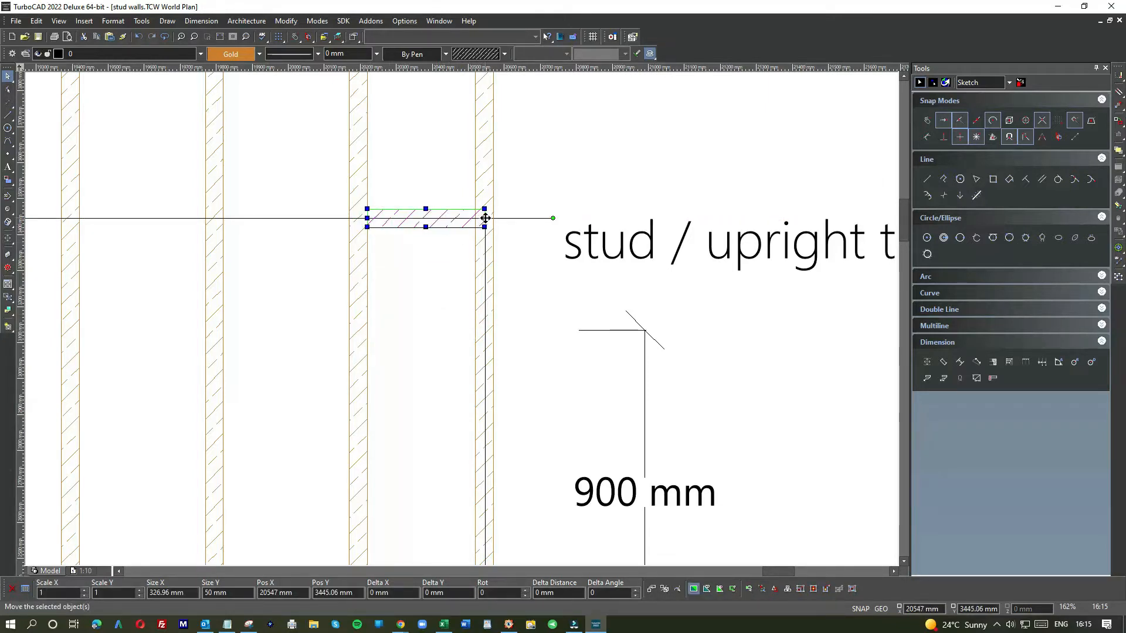
left_click(509, 243)
left_click(460, 228)
left_click_drag(485, 218, 485, 218)
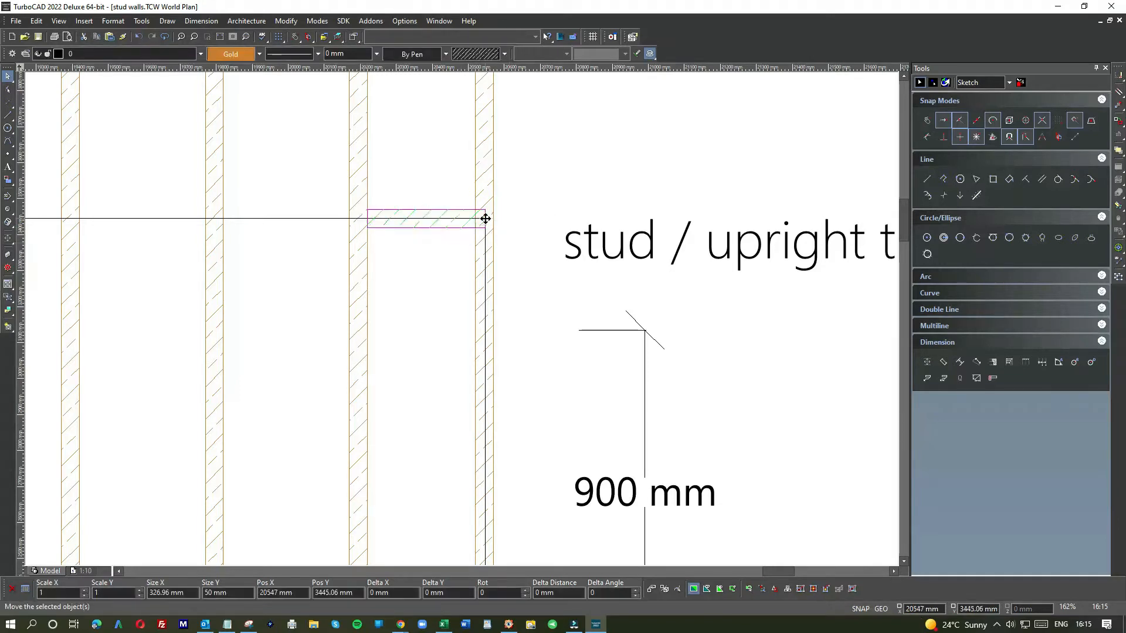
left_click(485, 219)
Step: Adjust the nogging's left end so it meets the face of the neighbouring stud
left_click(455, 247)
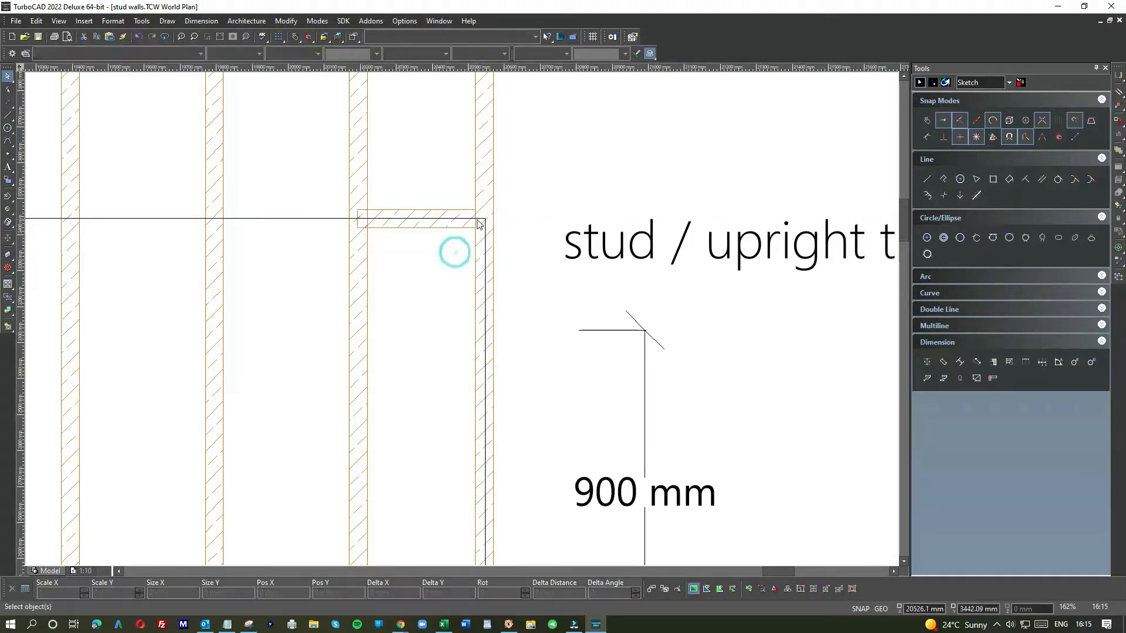
left_click(440, 251)
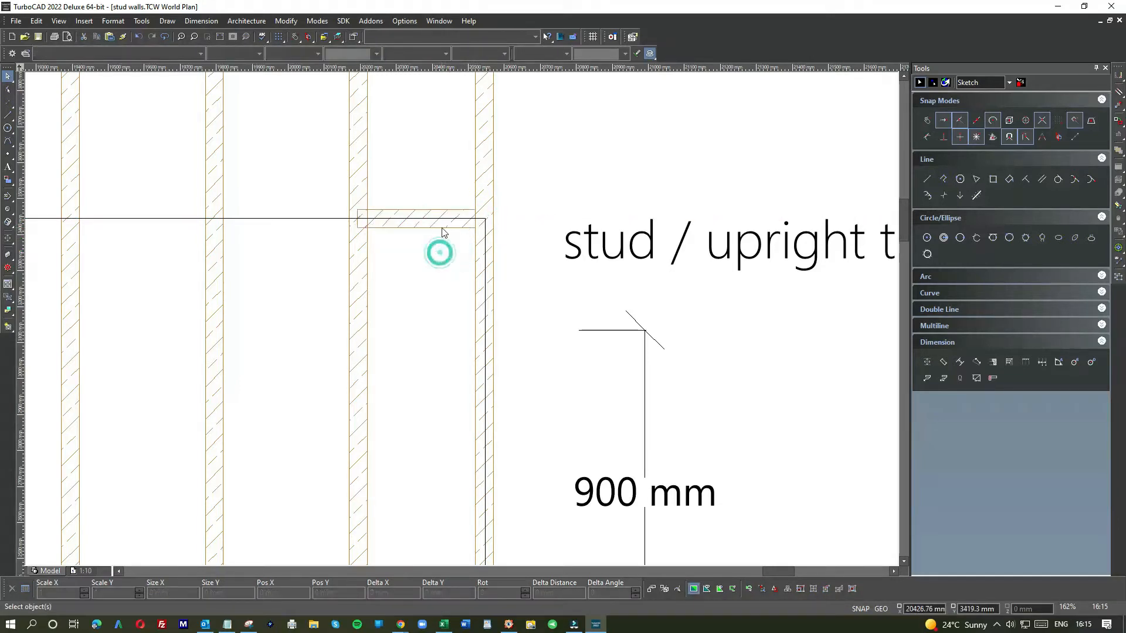
left_click(382, 216)
left_click(357, 217)
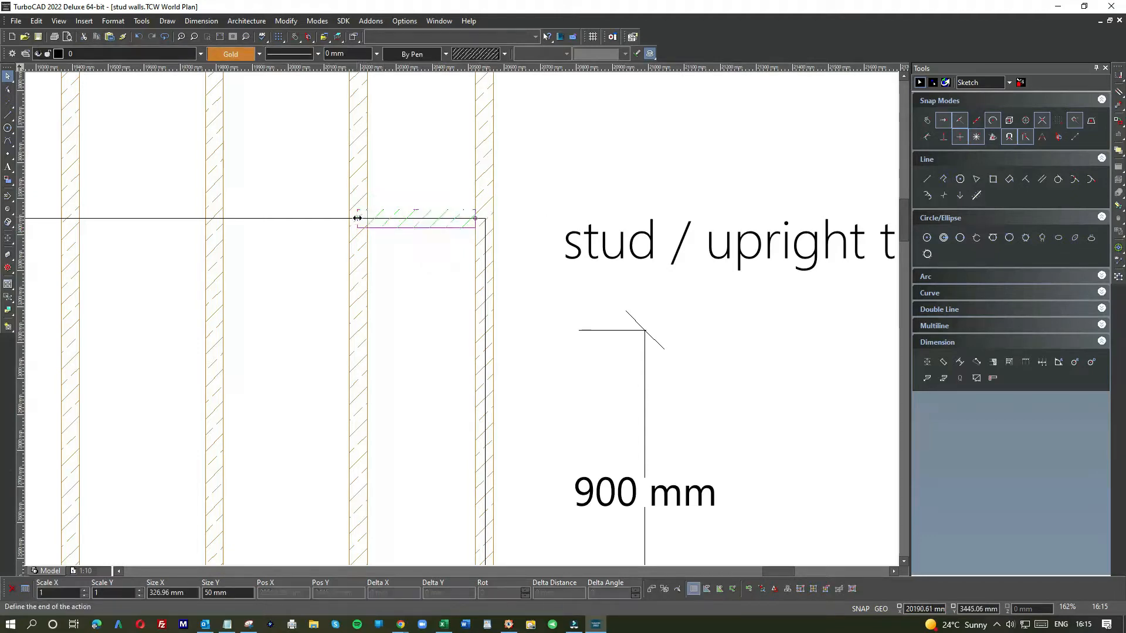
left_click(359, 219)
left_click(381, 236)
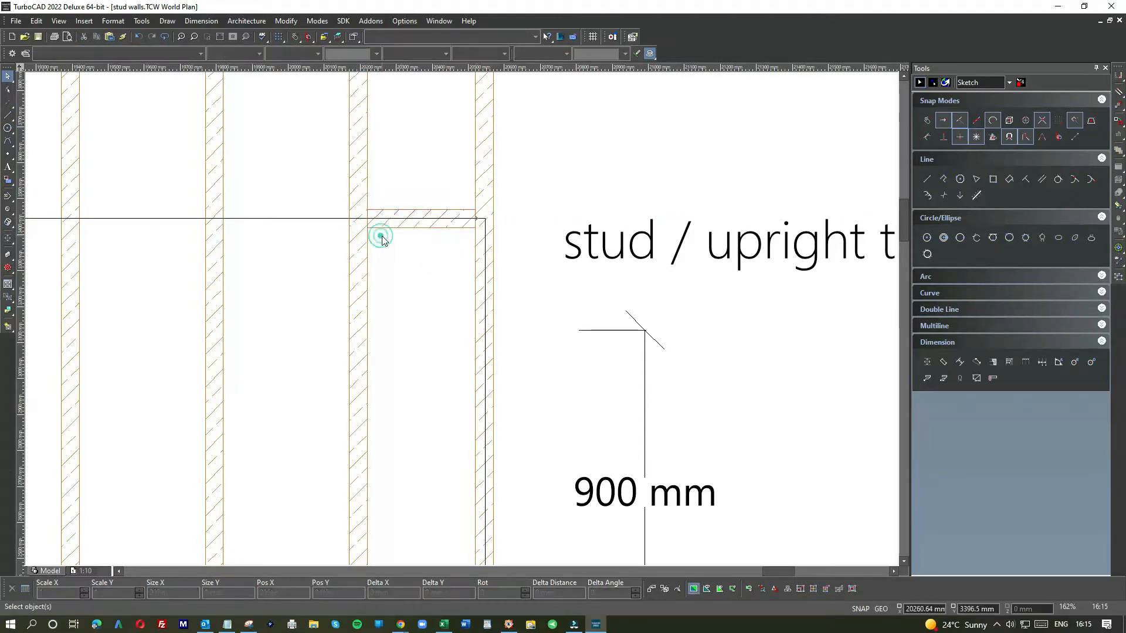
Step: Paste a copy of the 2400 by 1200 mm panel and stack it above the first panel on the wall frame
scroll(463, 324, "down", 2)
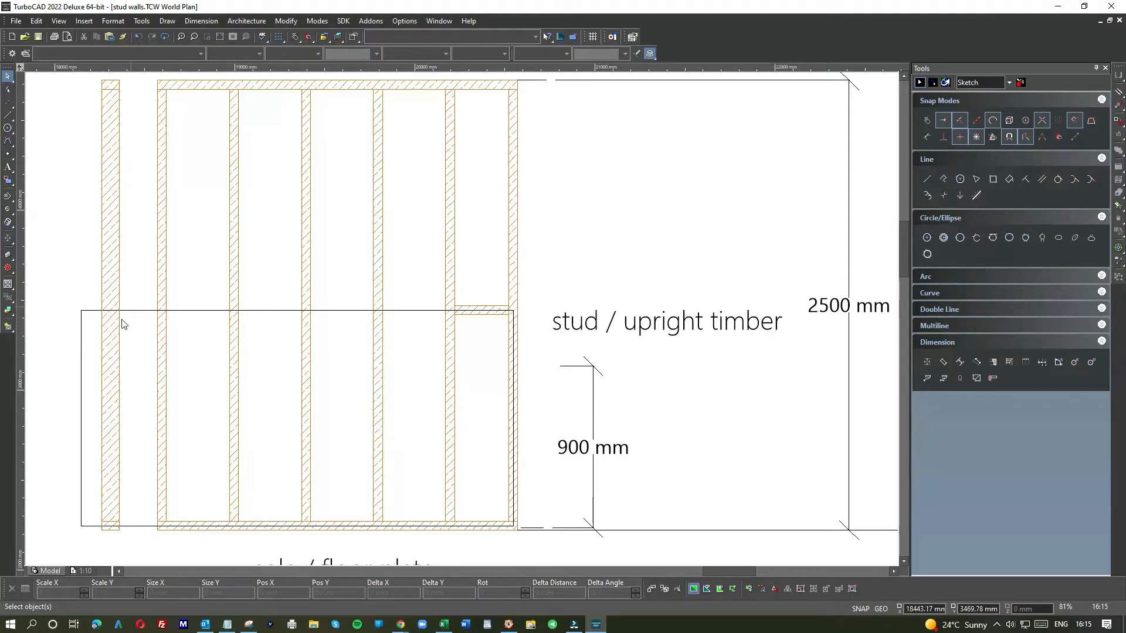
left_click(265, 320)
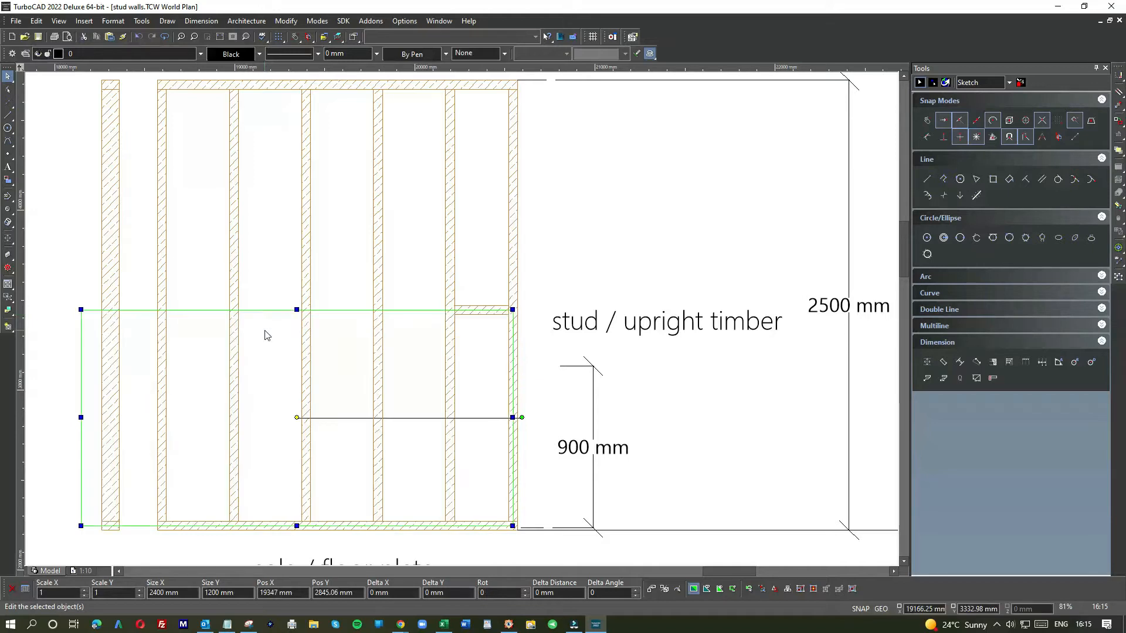
key("ctrl+v")
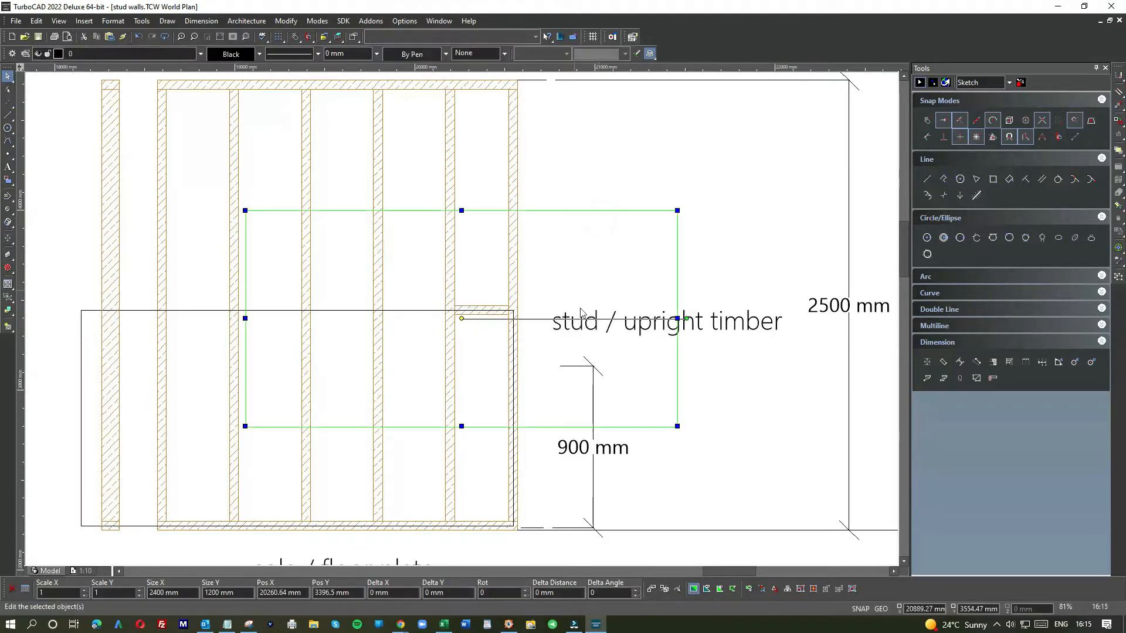
left_click_drag(641, 392, 297, 238)
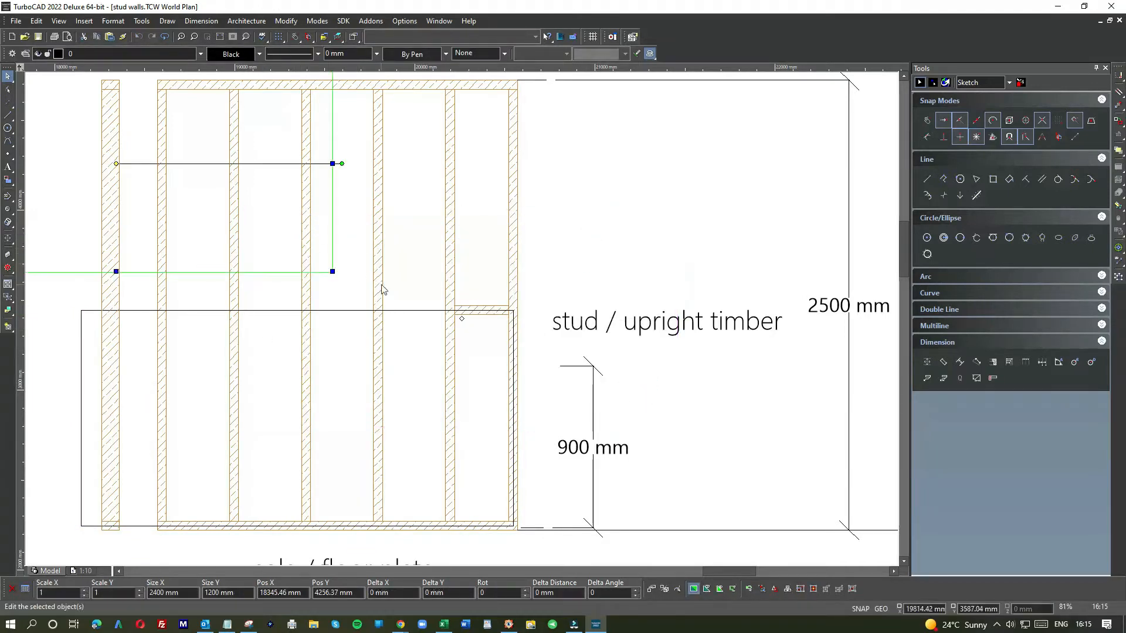
left_click(317, 251)
left_click_drag(304, 290, 303, 299)
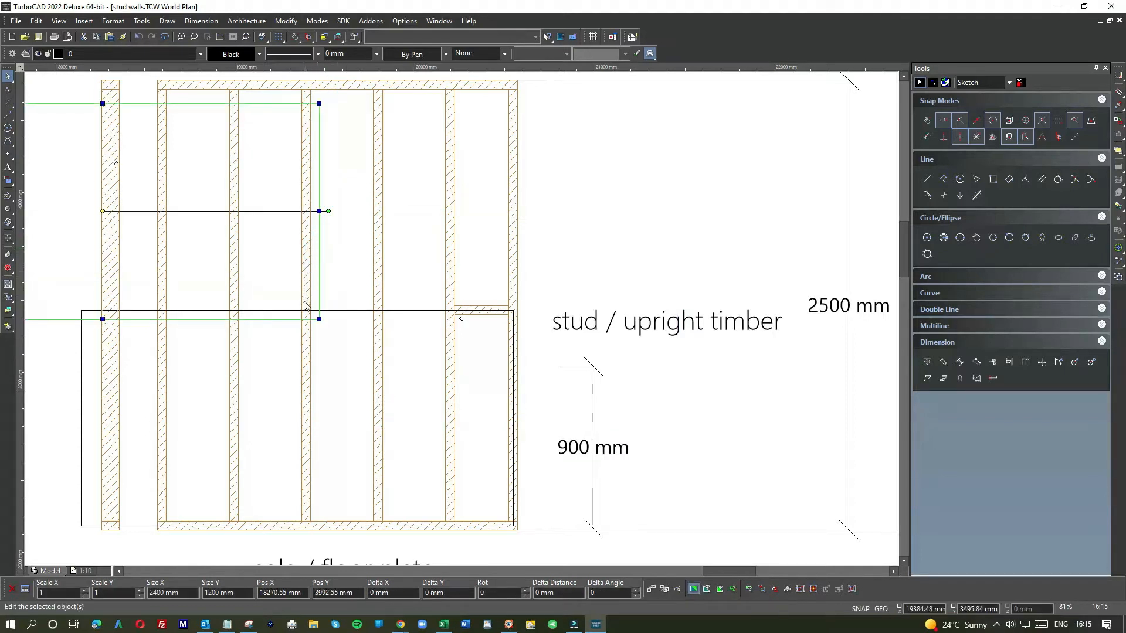
scroll(305, 299, "up", 2)
left_click_drag(507, 338, 455, 364)
scroll(448, 354, "up", 3)
left_click_drag(460, 322, 487, 316)
Step: Move the upper 2400 by 1200 mm panel off the wall frame to the side
scroll(460, 322, "down", 3)
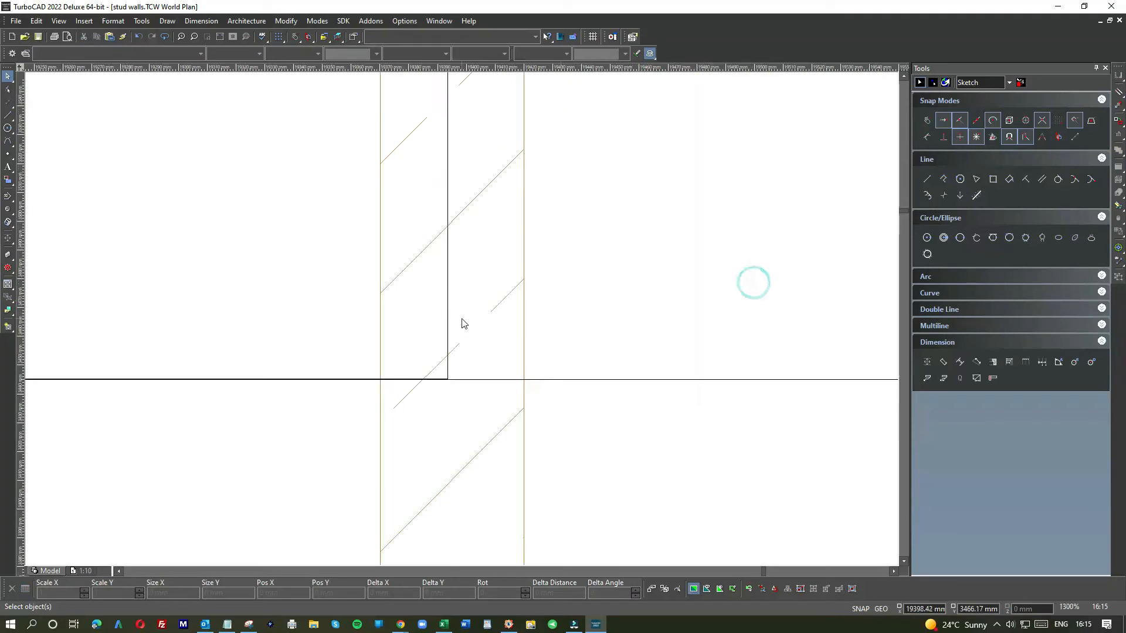
scroll(445, 303, "down", 6)
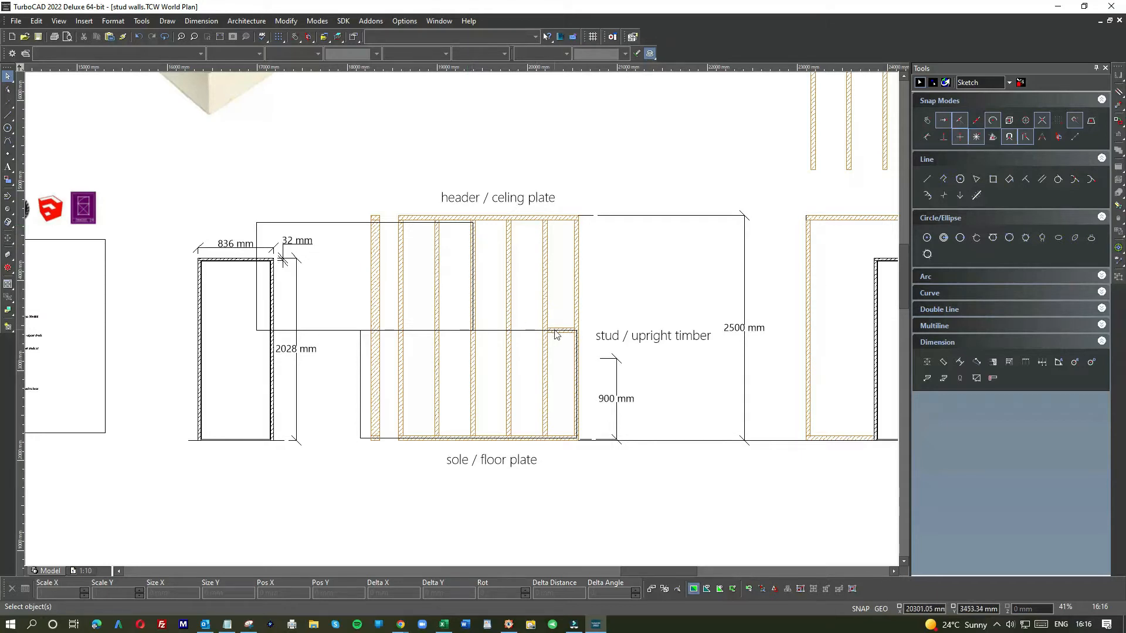
scroll(463, 319, "up", 6)
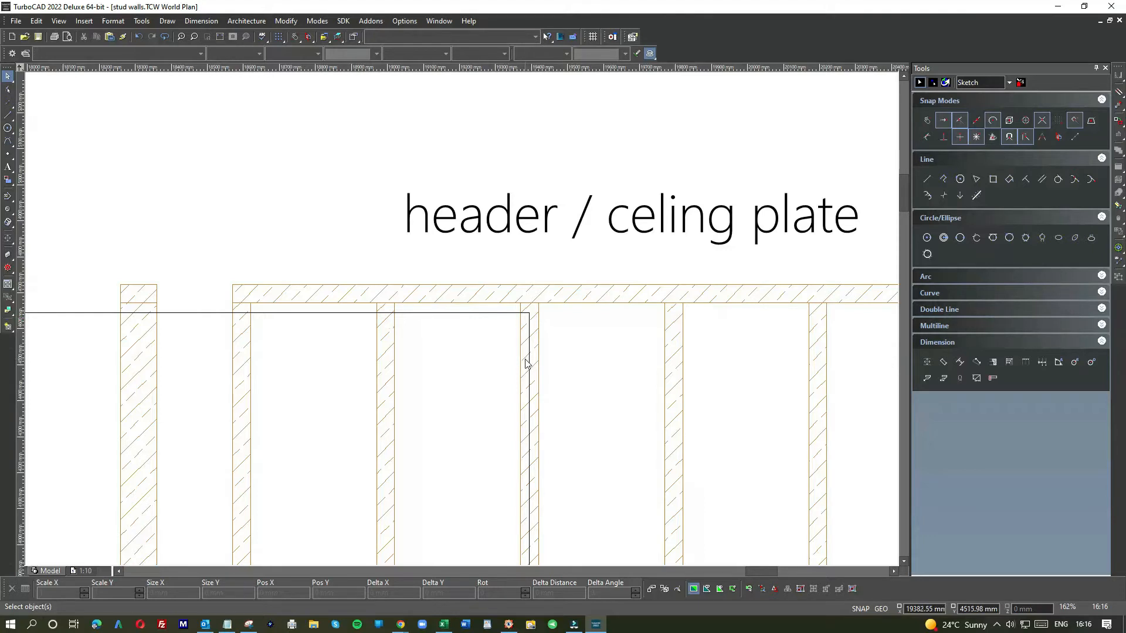
scroll(525, 363, "down", 6)
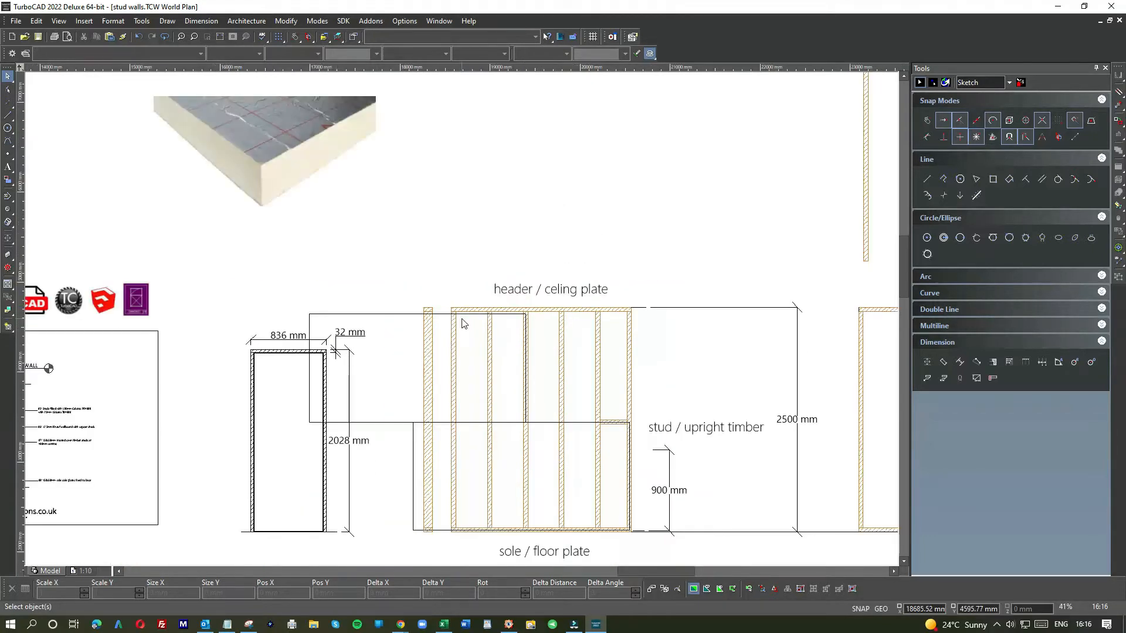
scroll(464, 323, "down", 2)
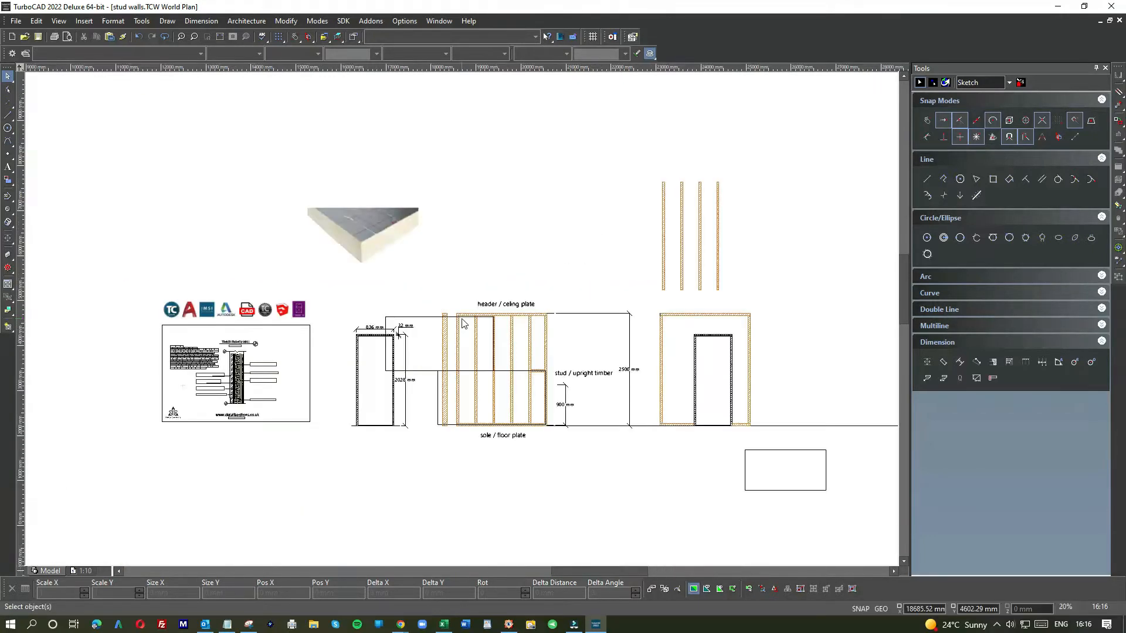
left_click(423, 317)
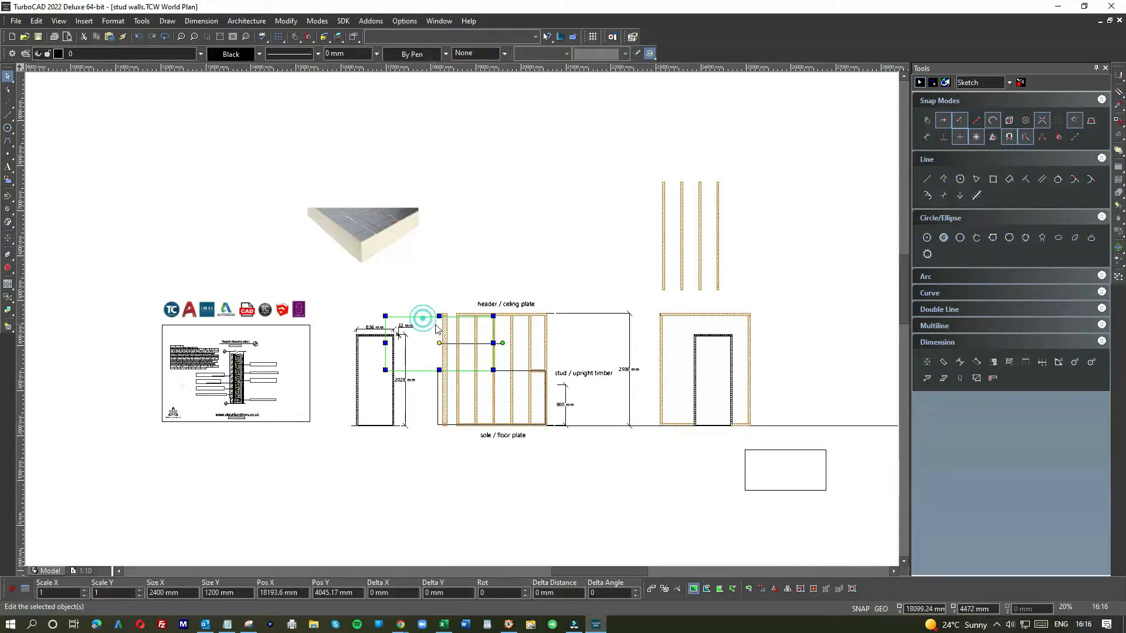
left_click_drag(825, 371, 823, 378)
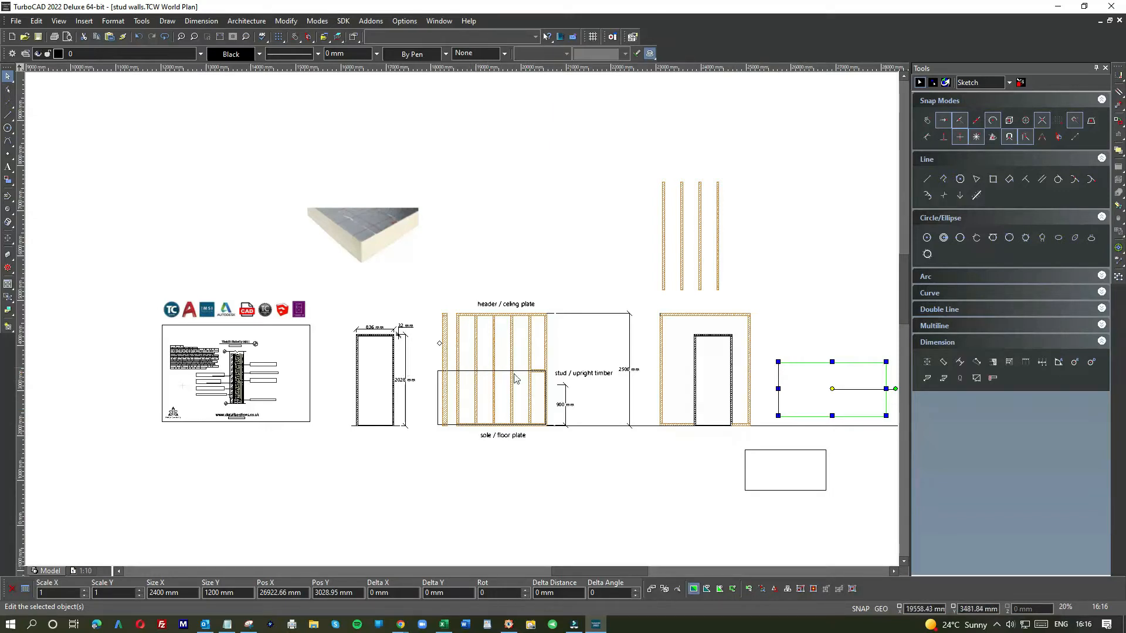
Step: Move the lower panel off the wall frame to below it
scroll(512, 379, "up", 5)
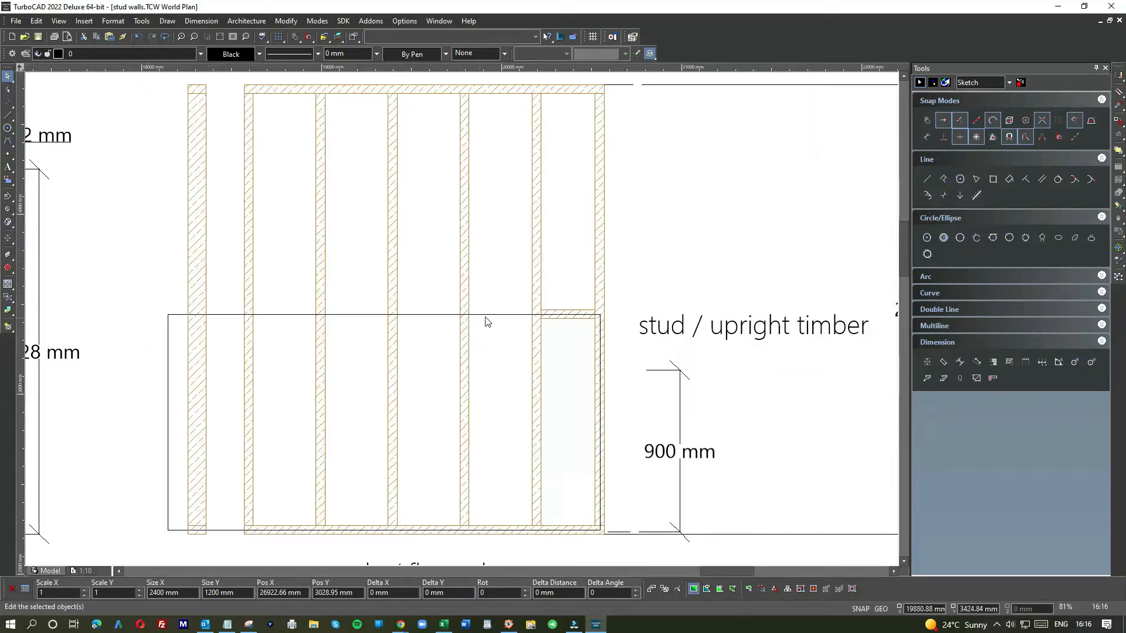
left_click(487, 319)
scroll(486, 328, "down", 3)
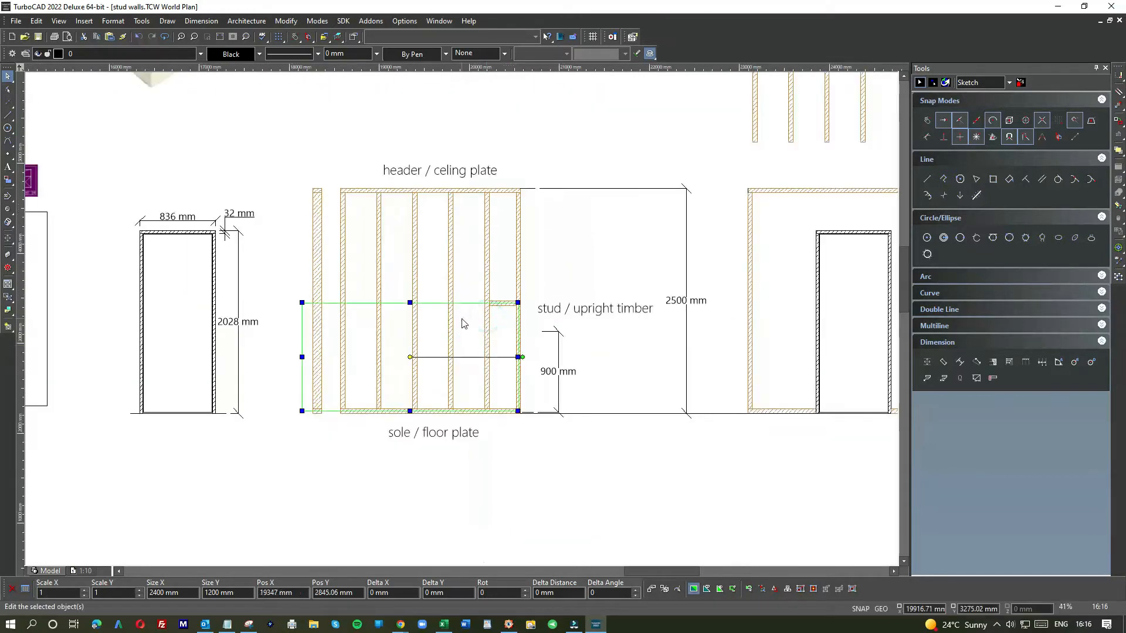
scroll(463, 323, "down", 2)
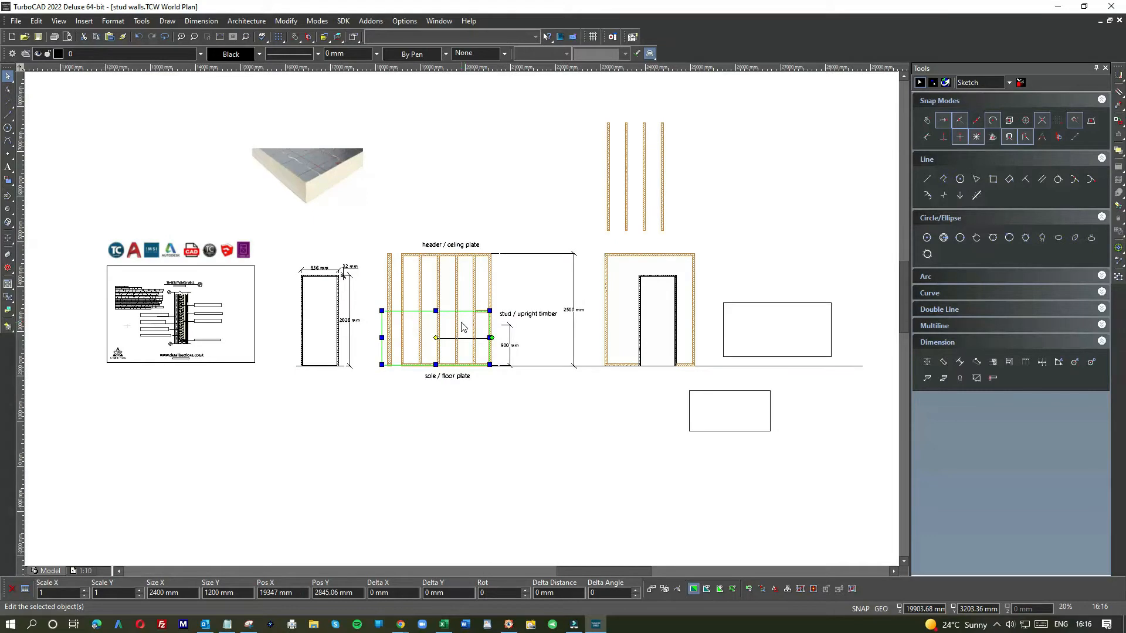
left_click_drag(467, 326, 656, 411)
Step: Examine the bare stud wall frame and its end-bay nogging at different zoom levels
scroll(482, 322, "up", 4)
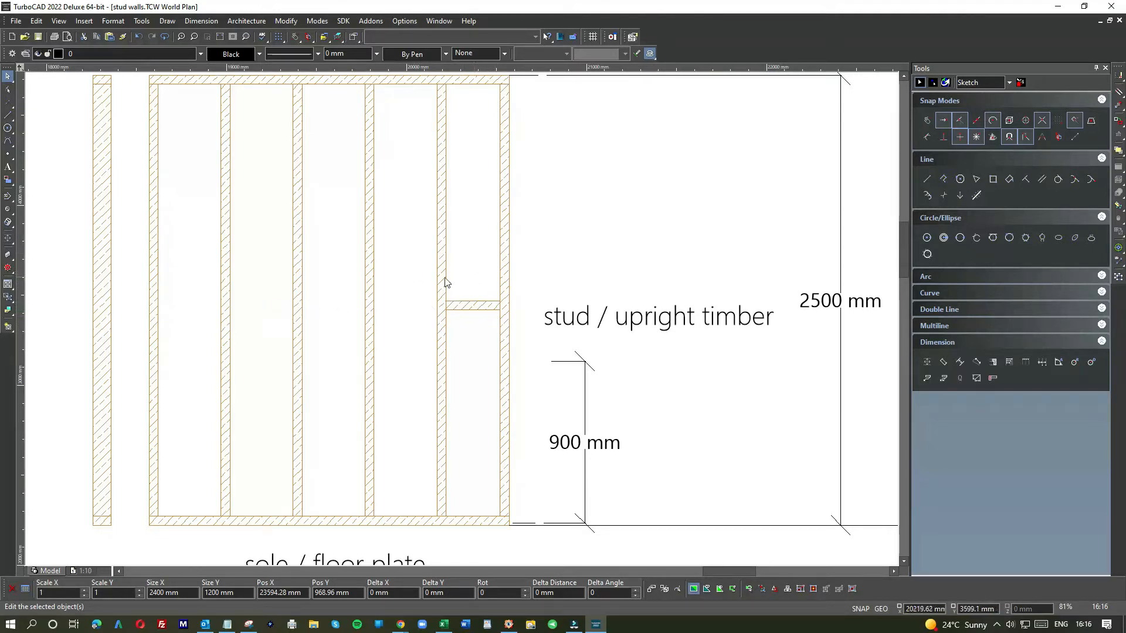
scroll(480, 317, "down", 2)
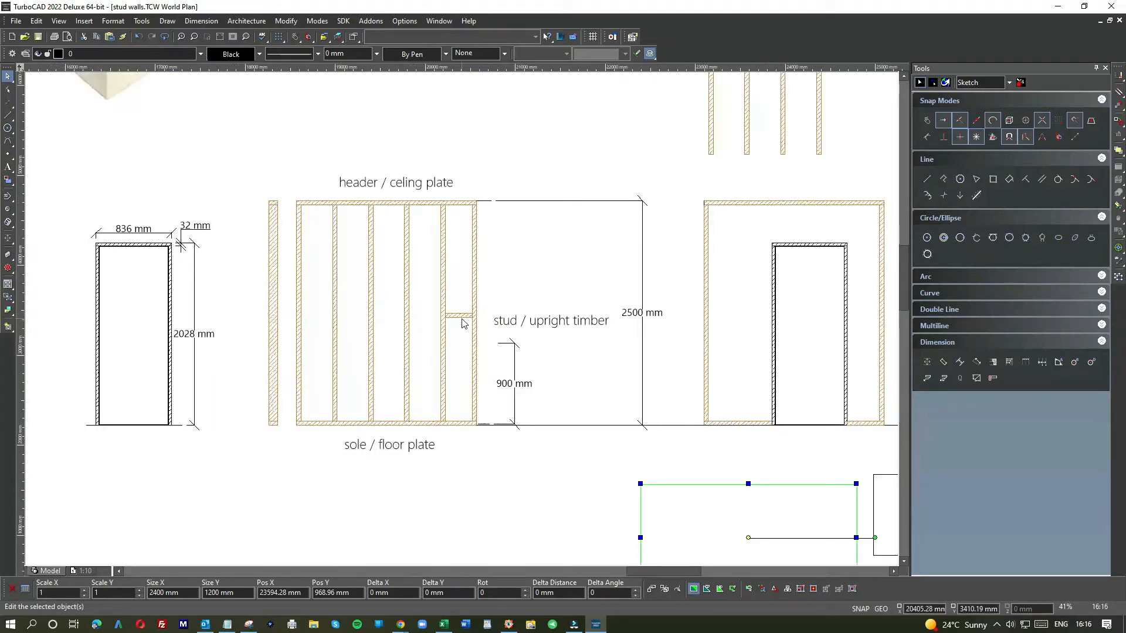
scroll(720, 475, "down", 2)
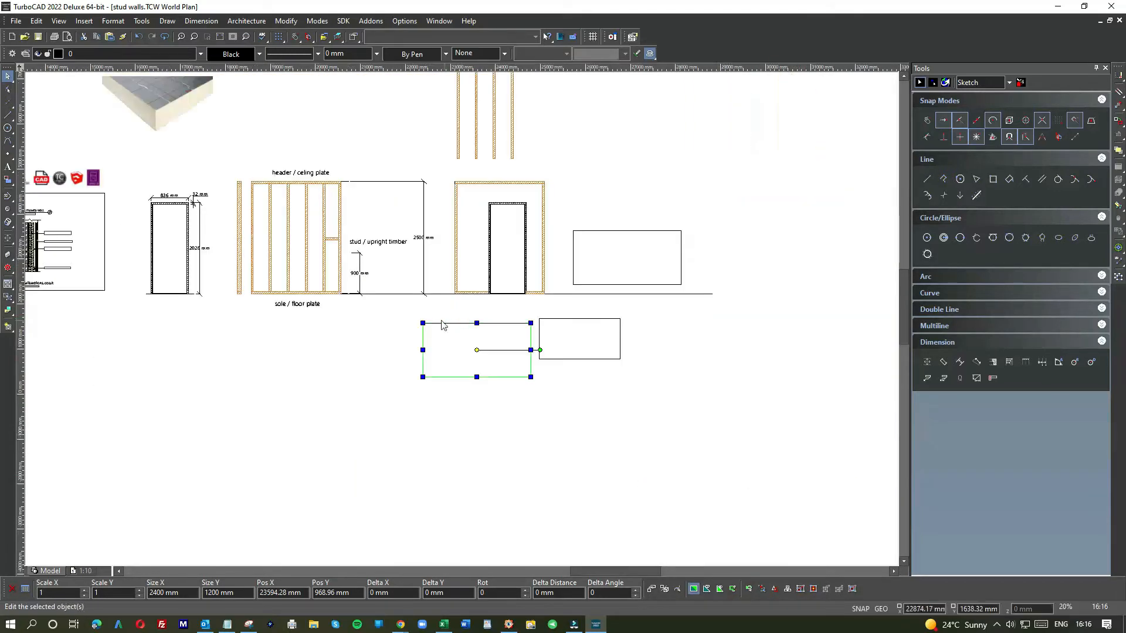
scroll(340, 252, "up", 6)
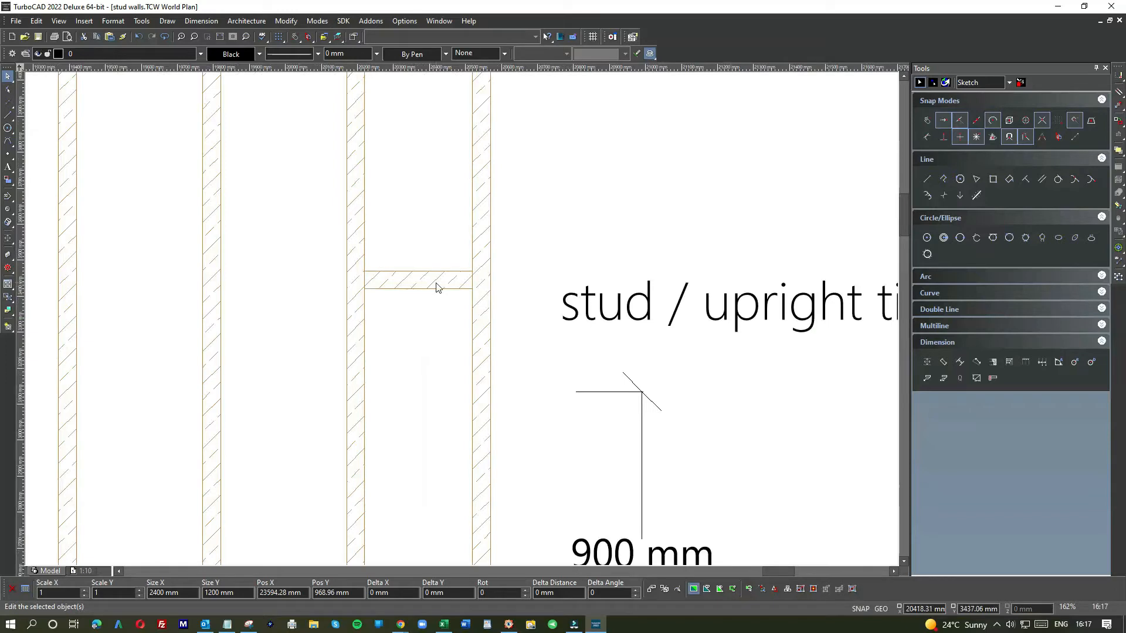
scroll(432, 376, "down", 1)
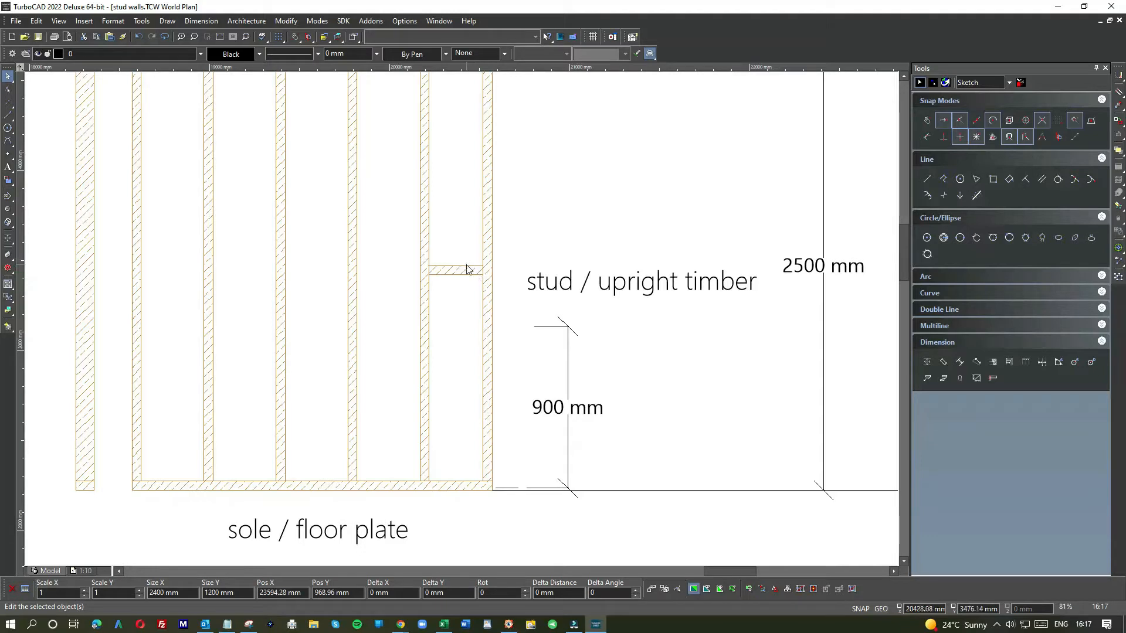
scroll(463, 324, "down", 1)
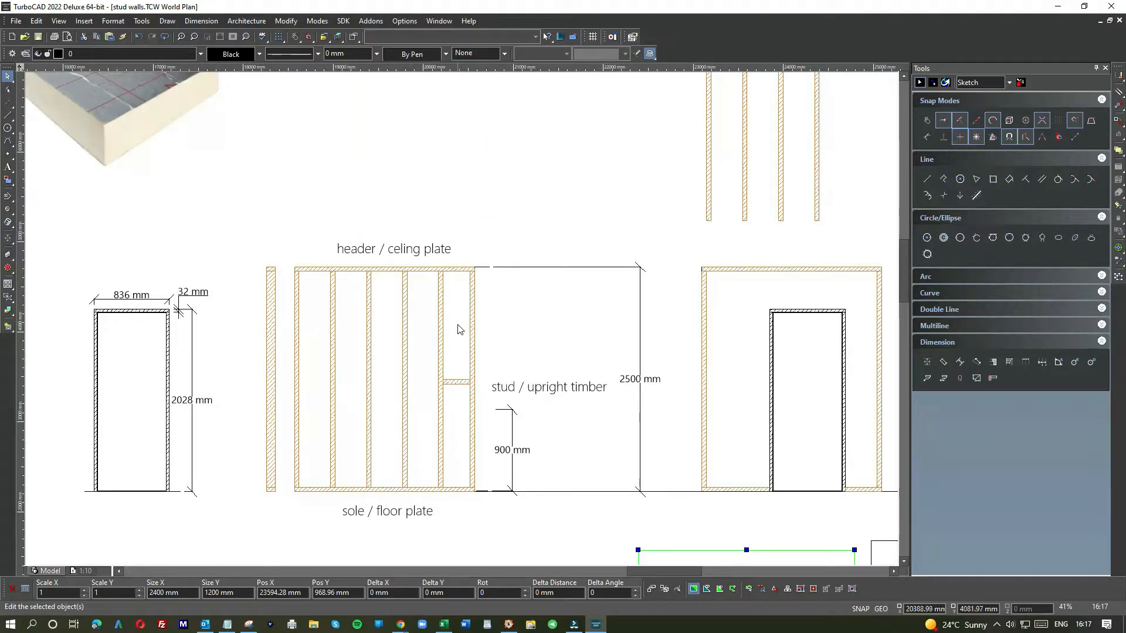
scroll(446, 384, "up", 1)
scroll(462, 319, "down", 2)
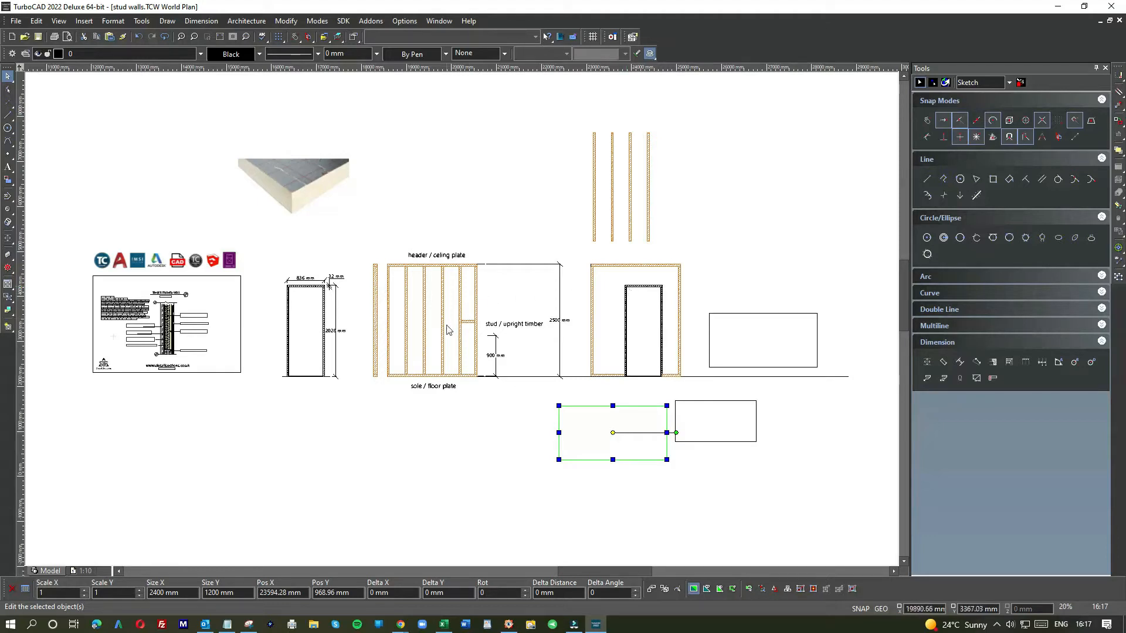
scroll(454, 320, "up", 2)
left_click(534, 357)
Step: Try drawing a circle at the nogging's end beside the stud, then undo it
left_click(8, 128)
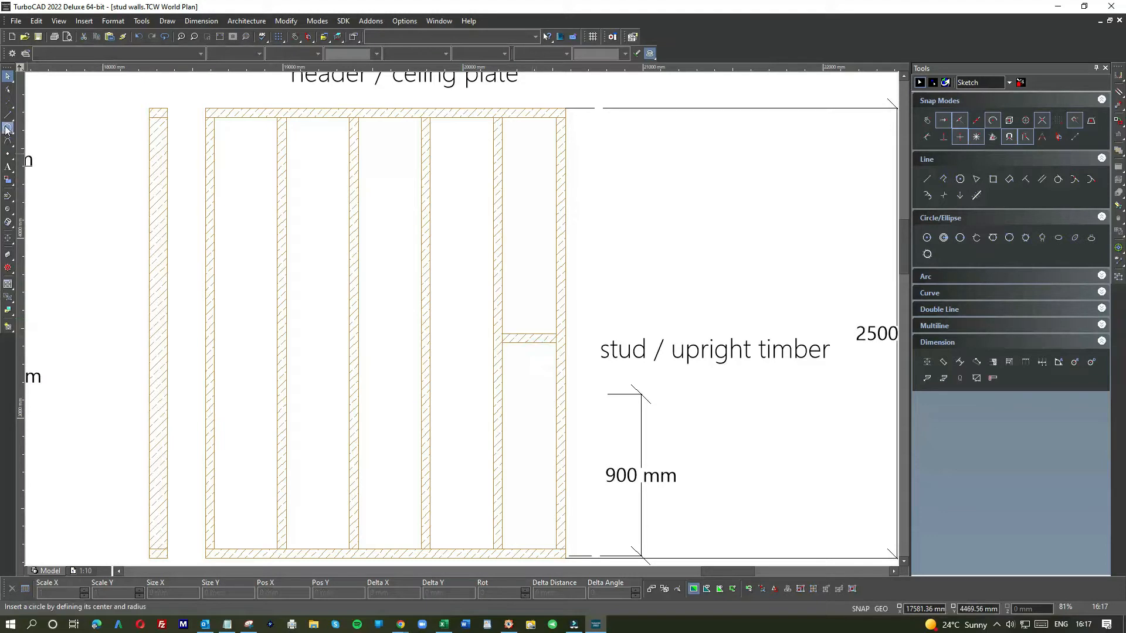
scroll(490, 346, "up", 3)
left_click(582, 285)
left_click(416, 293)
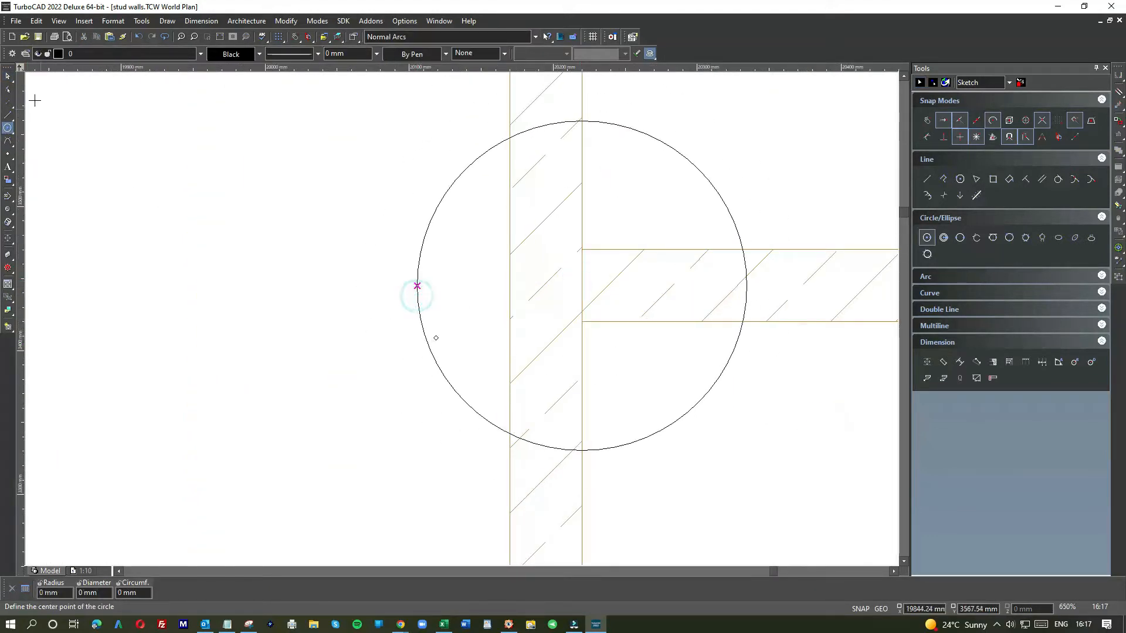
left_click(8, 76)
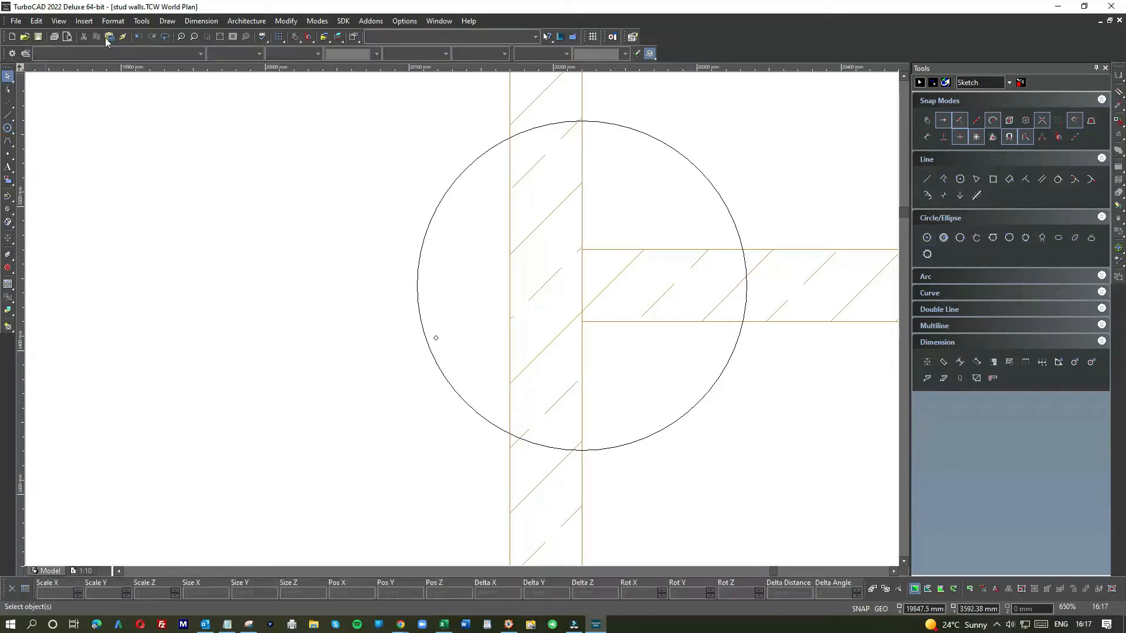
key("ctrl+z")
Step: Draw a horizontal guide line from the nogging across all the wall bays to the first stud
left_click(7, 116)
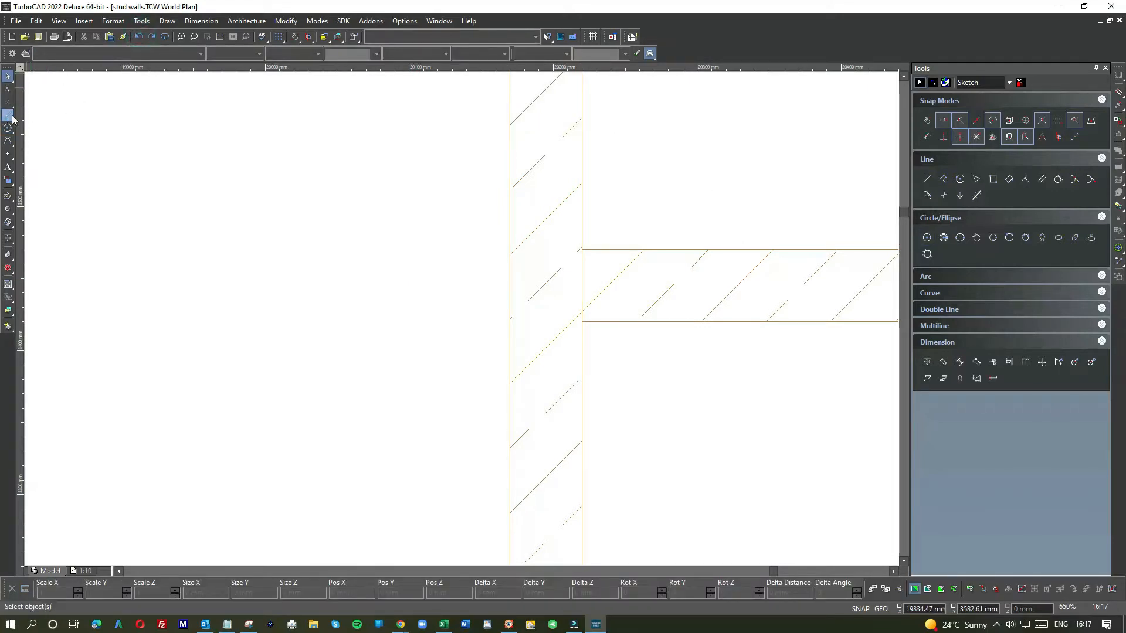
left_click(579, 283)
scroll(352, 319, "down", 8)
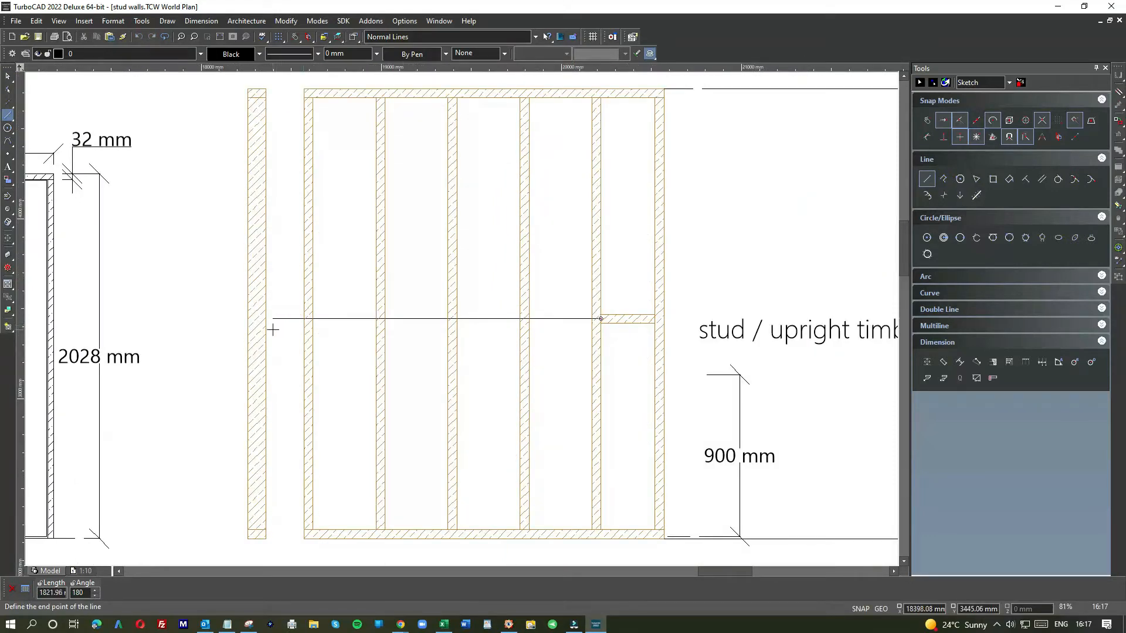
left_click(313, 319)
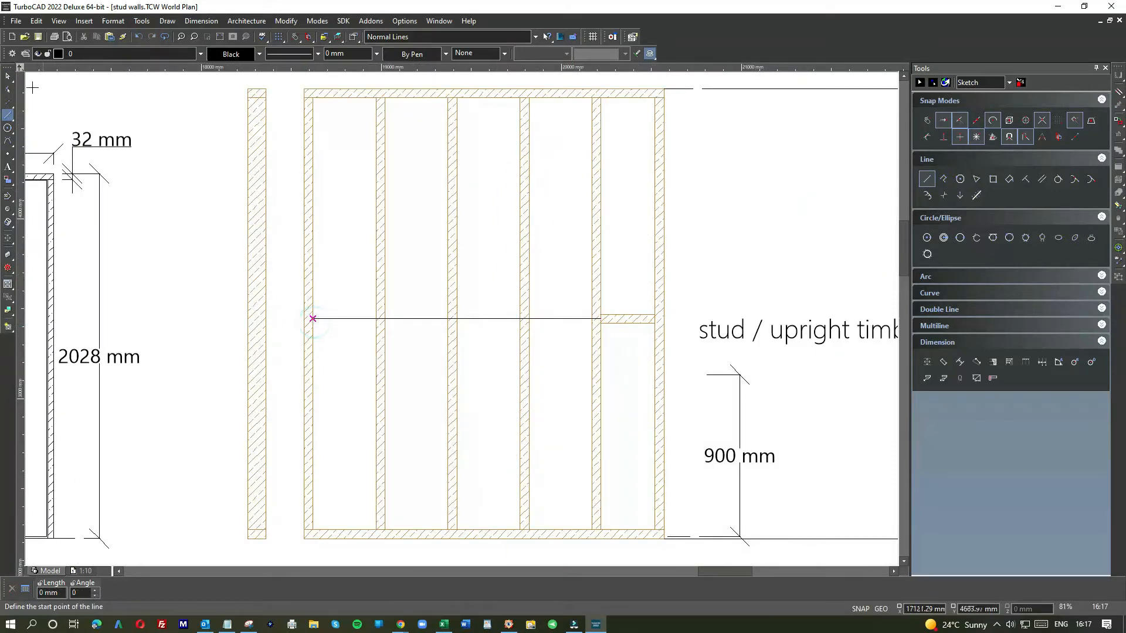
key("Escape")
Step: Copy the end-bay nogging and paste a copy into the neighbouring bay
left_click_drag(593, 305, 656, 332)
key("ctrl+c")
key("ctrl+v")
left_click(491, 350)
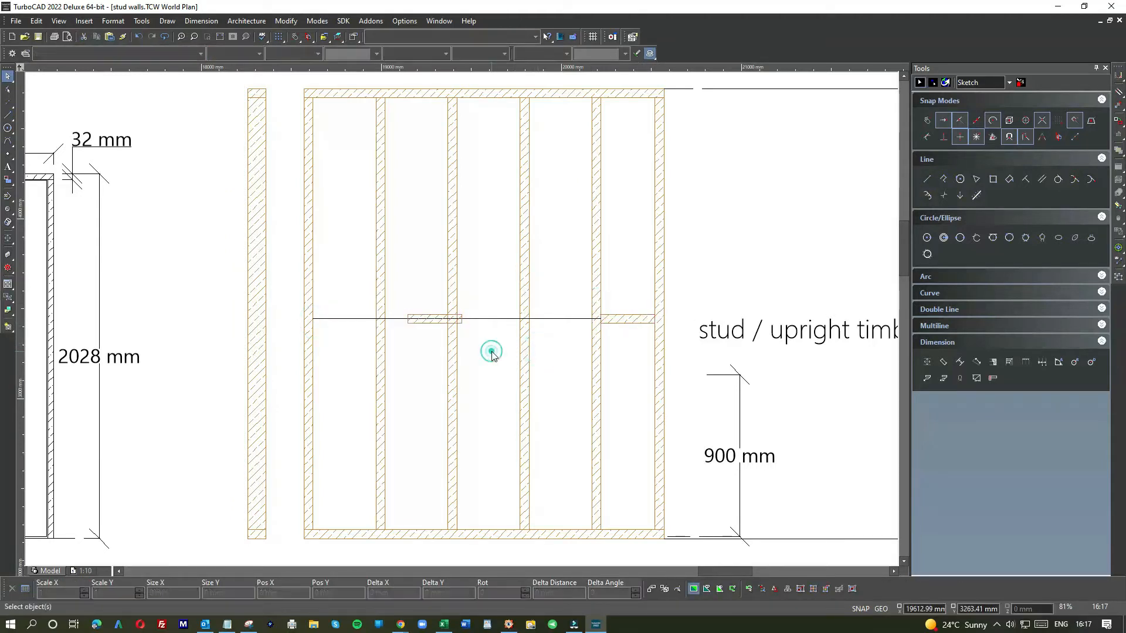
left_click(431, 318)
left_click_drag(436, 321, 559, 306)
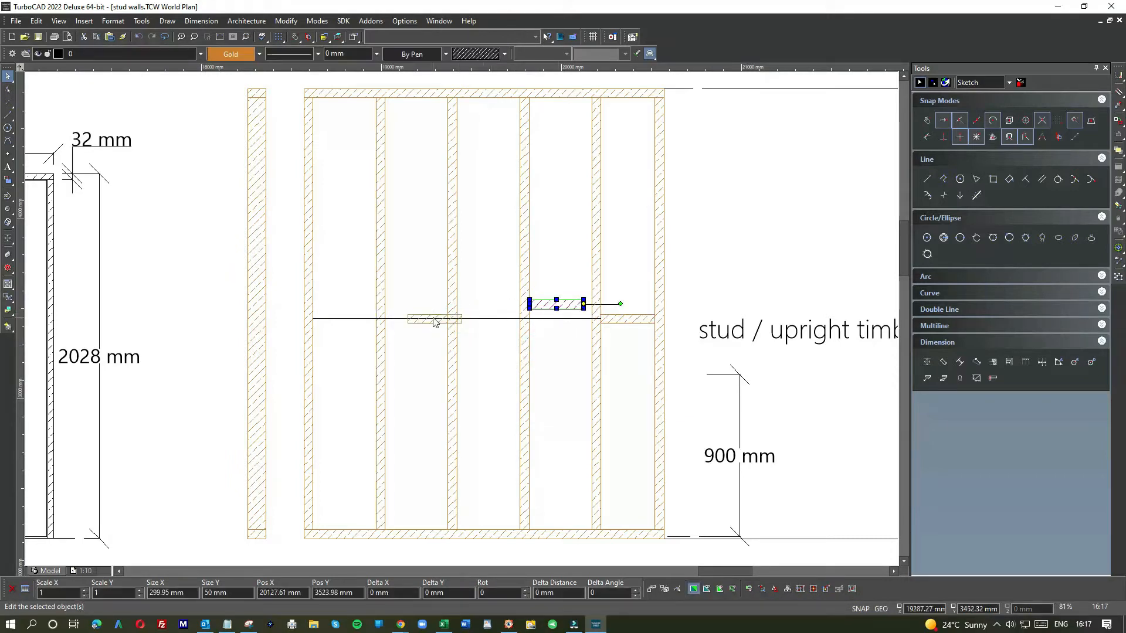
Step: Move another pasted nogging copy into the middle bay along the guide line
left_click(419, 315)
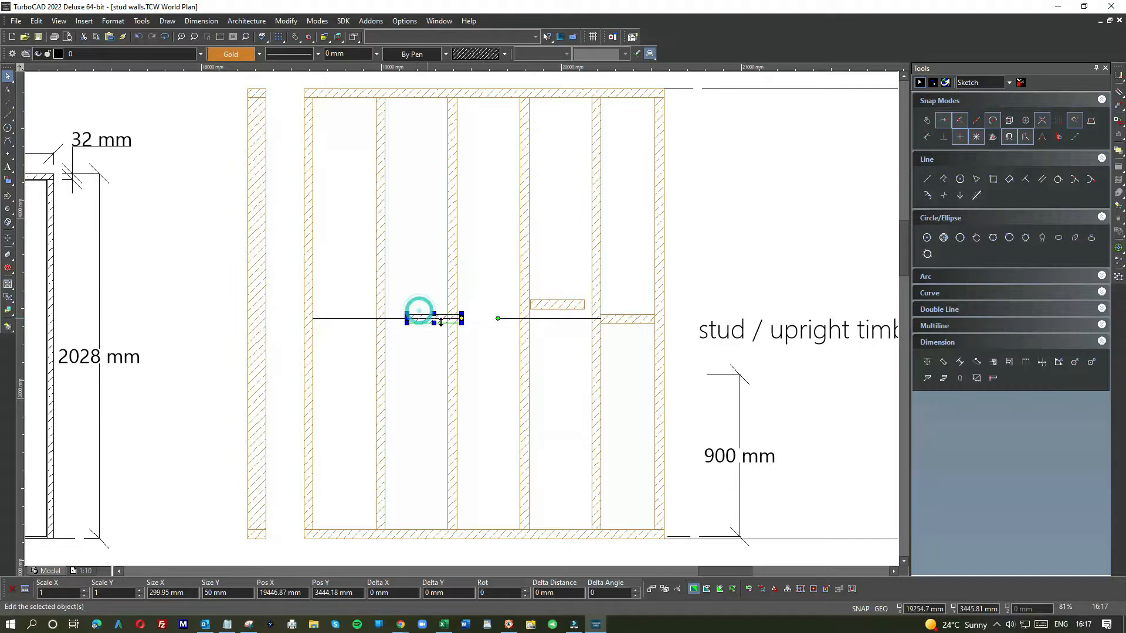
left_click(460, 319)
left_click(516, 340)
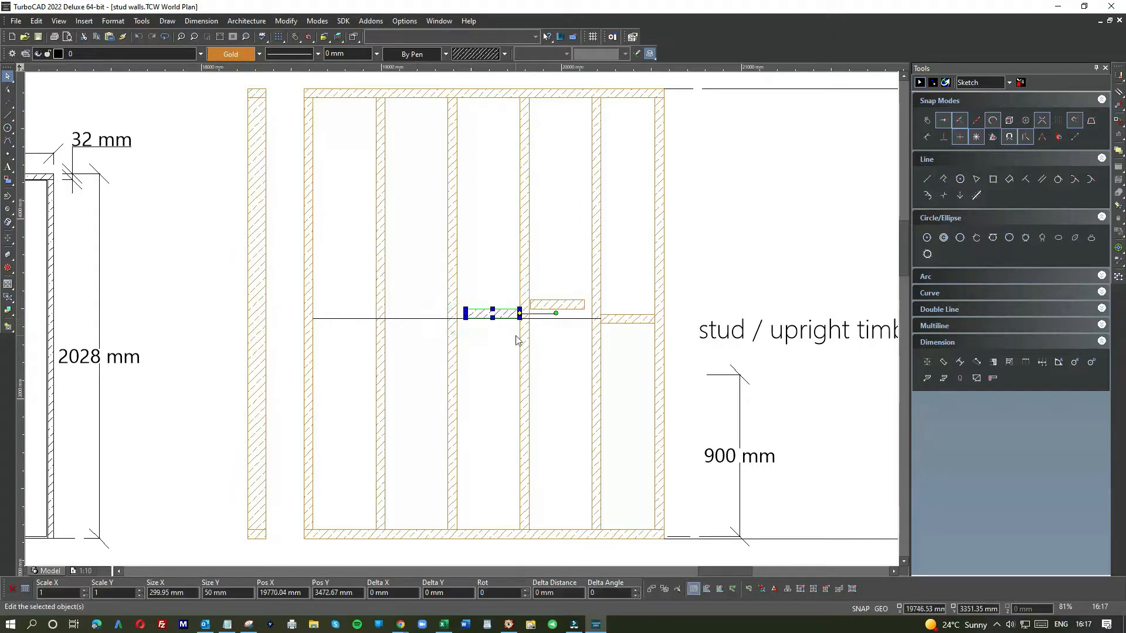
Step: Paste further nogging copies and place them in the remaining bays towards the first stud
key("ctrl+v")
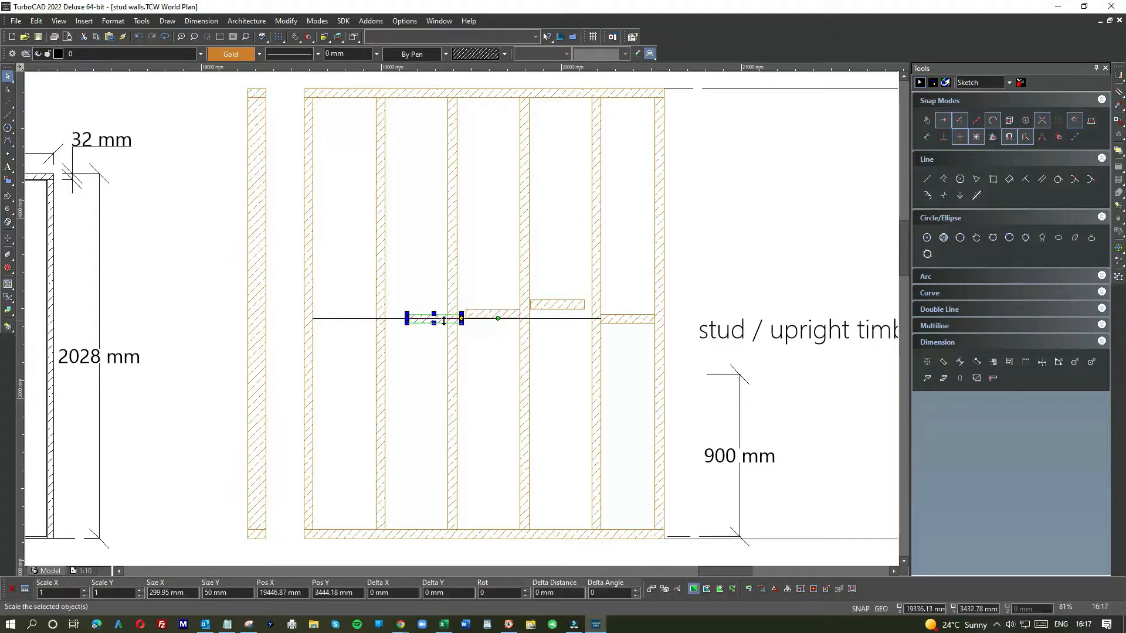
left_click(464, 316)
left_click(427, 322)
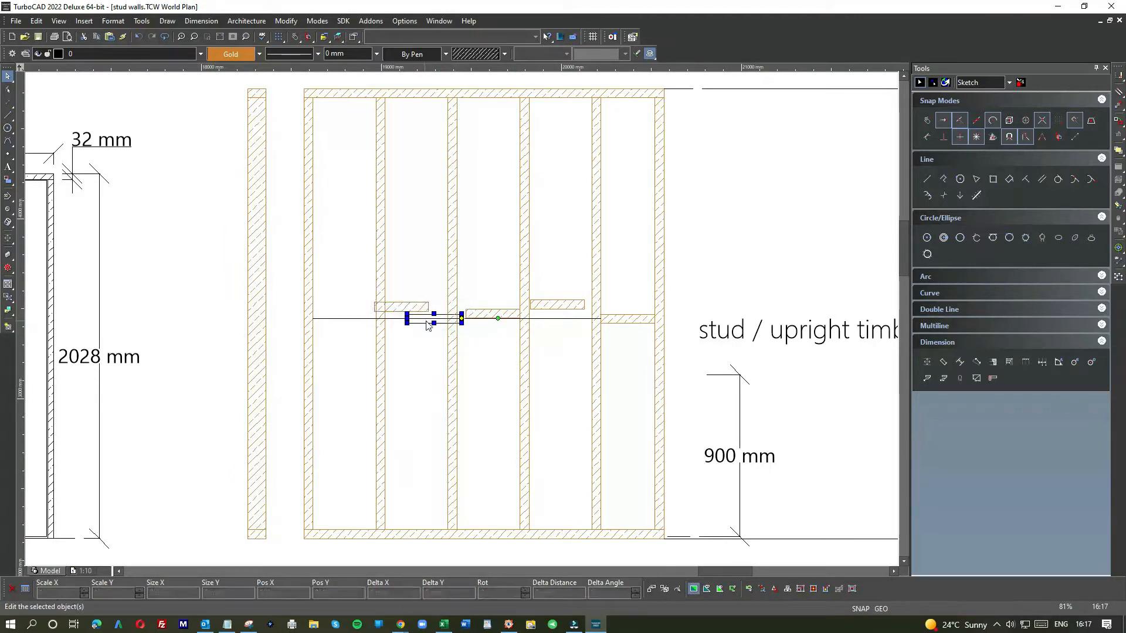
left_click(462, 318)
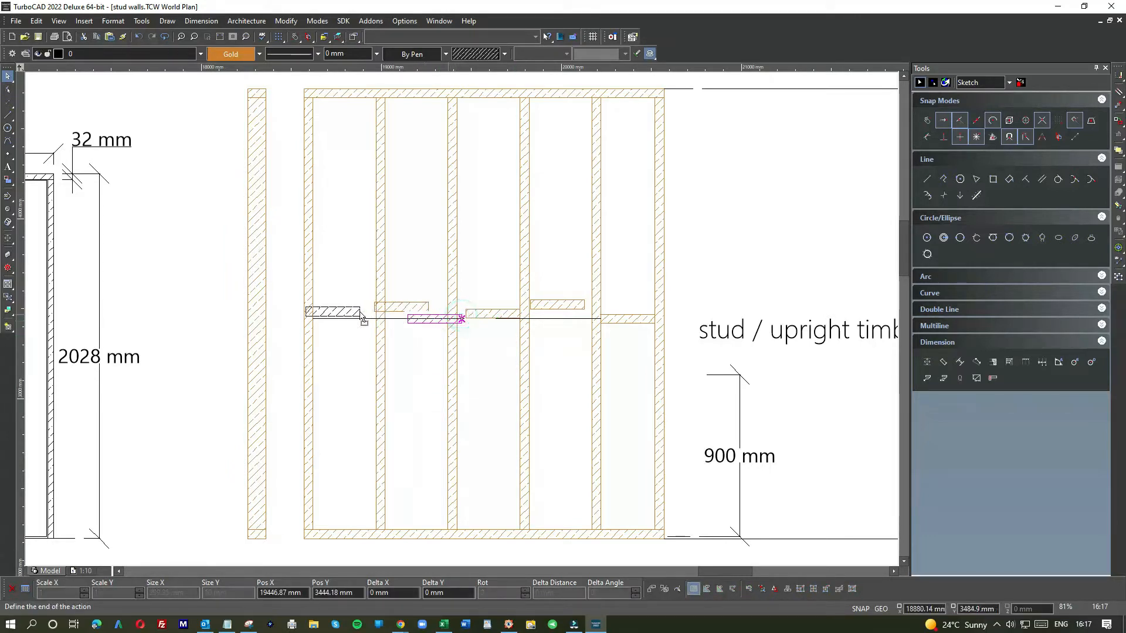
left_click(377, 313)
Step: Snap a nogging onto the guide line and stretch its left end to the stud face, making it 400 mm long
scroll(460, 322, "up", 5)
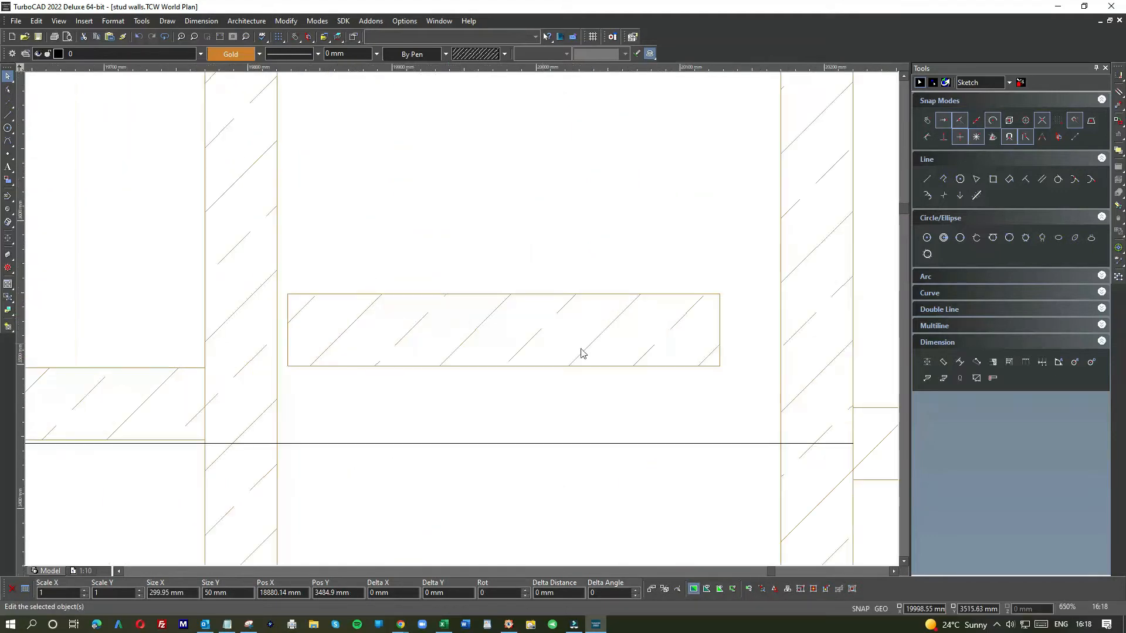
left_click(719, 363)
left_click(718, 331)
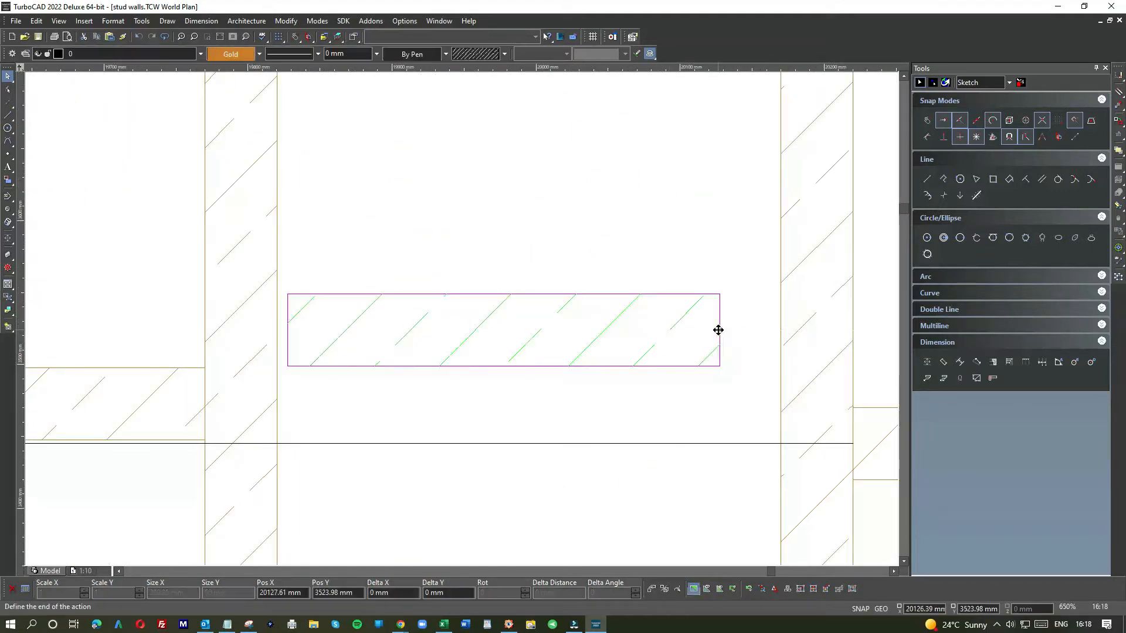
left_click(771, 444)
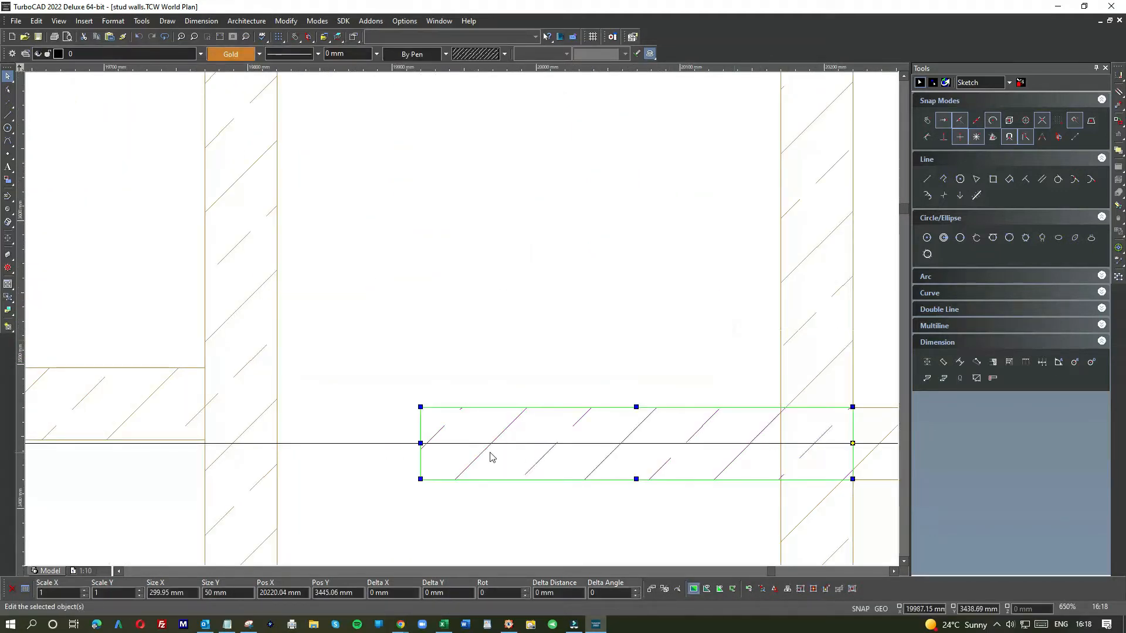
left_click(420, 444)
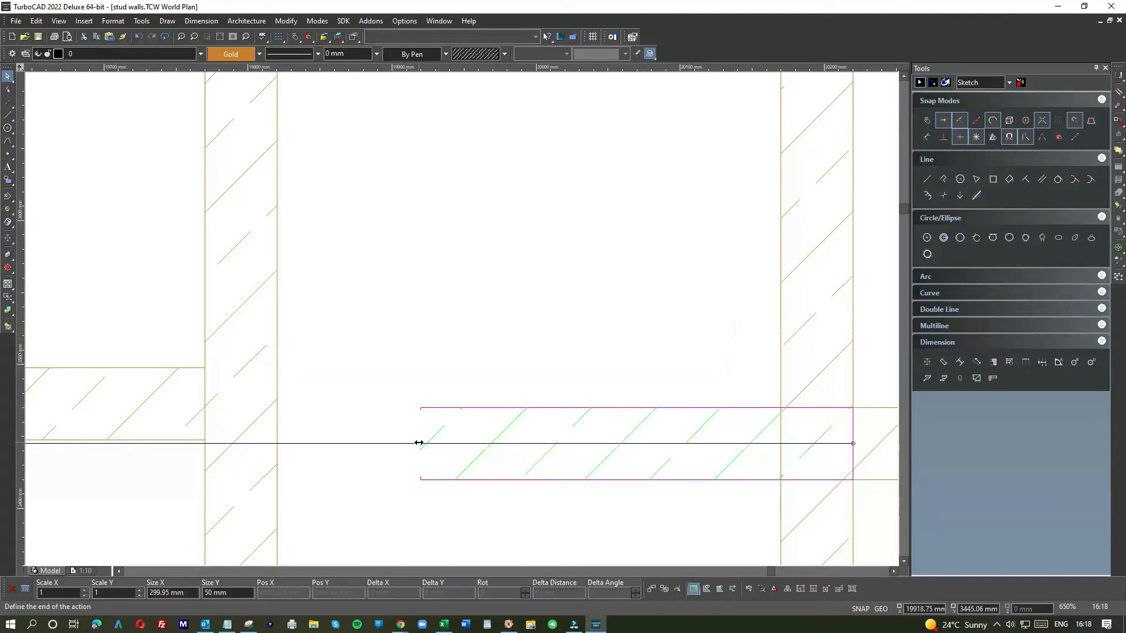
left_click(277, 443)
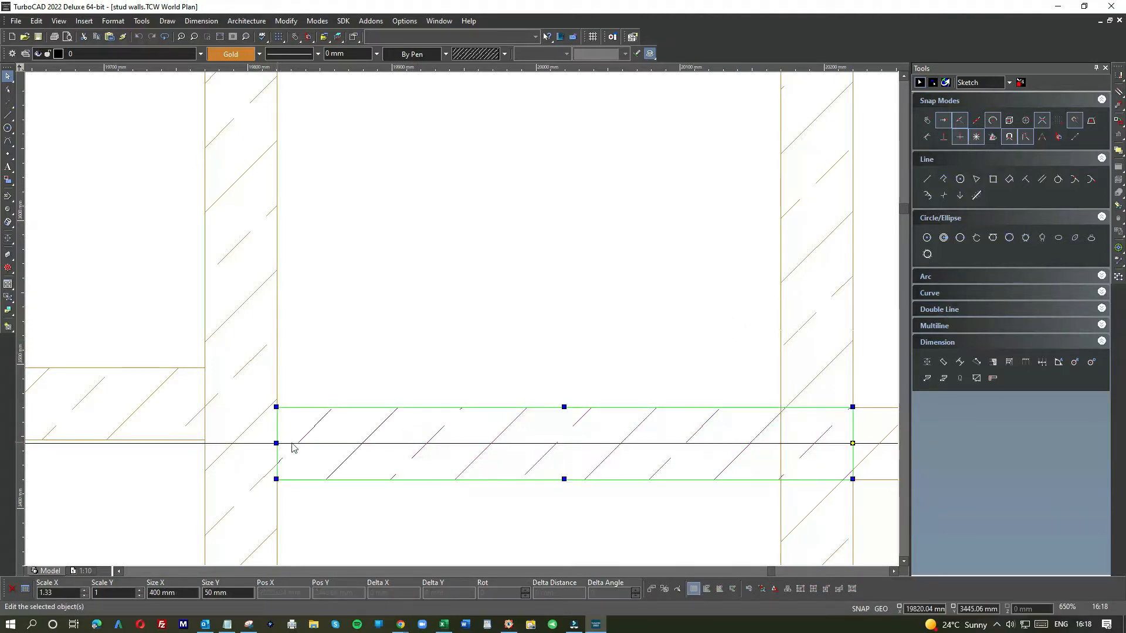
left_click(851, 443)
left_click(616, 372)
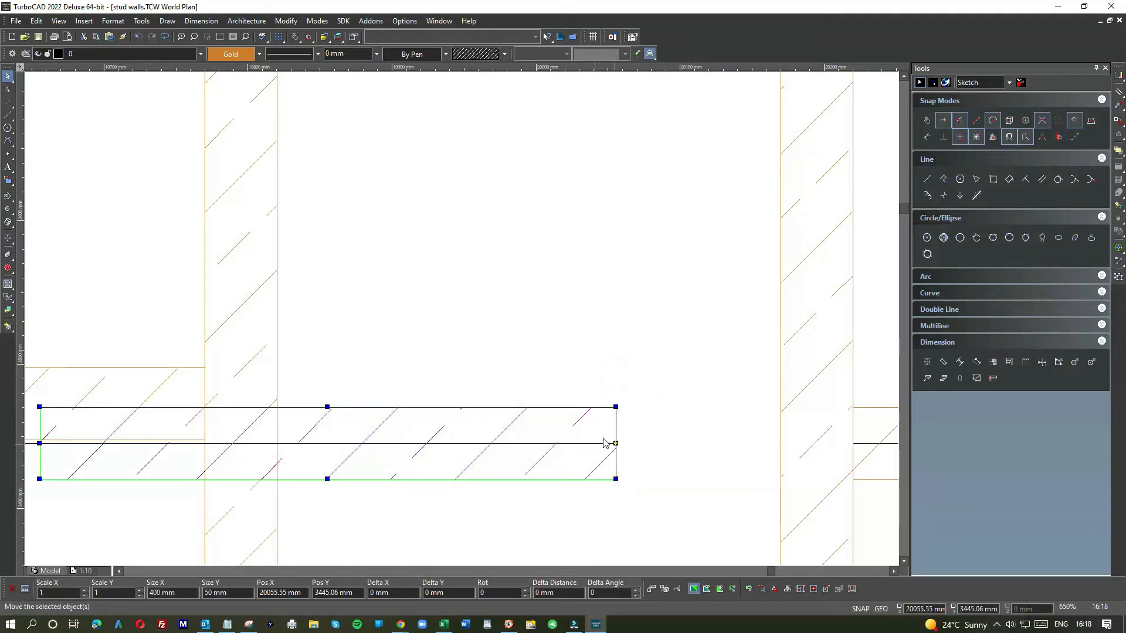
left_click(138, 36)
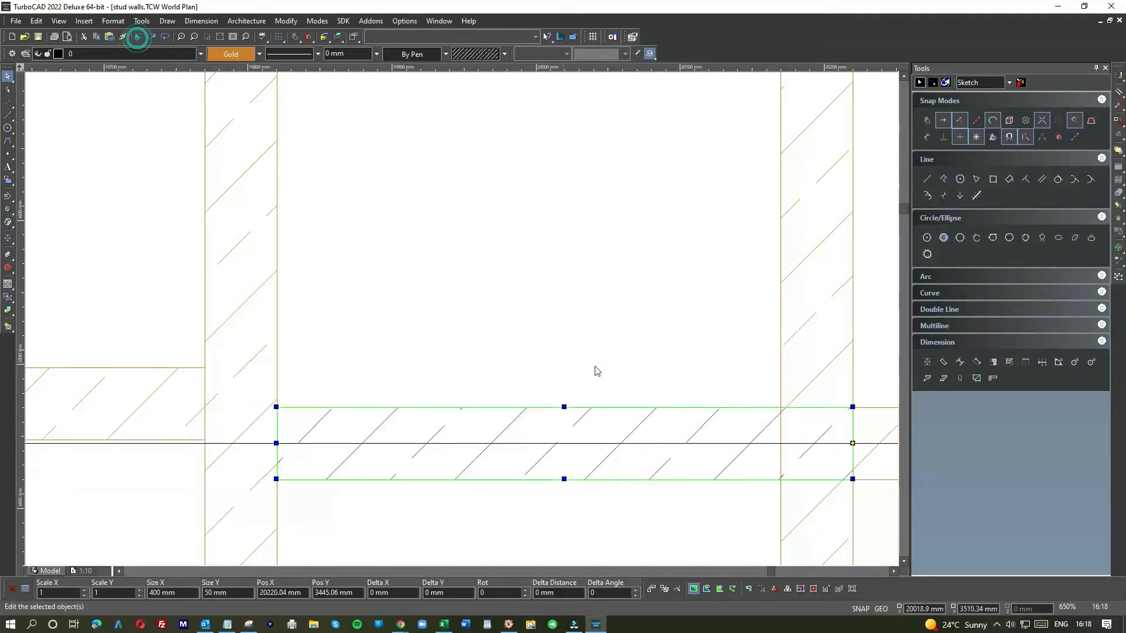
Step: Trim the nogging to fit between its two studs by stretching both ends to the stud faces, about 350 mm long
left_click(694, 343)
left_click(694, 415)
left_click_drag(851, 441, 778, 443)
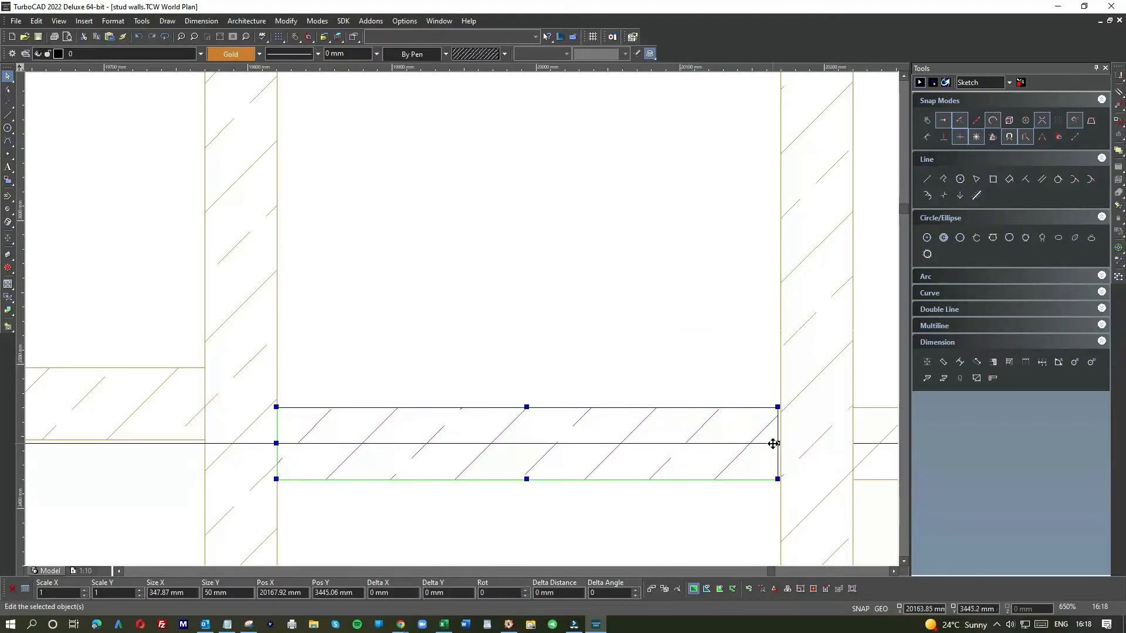
left_click(777, 443)
left_click(778, 443)
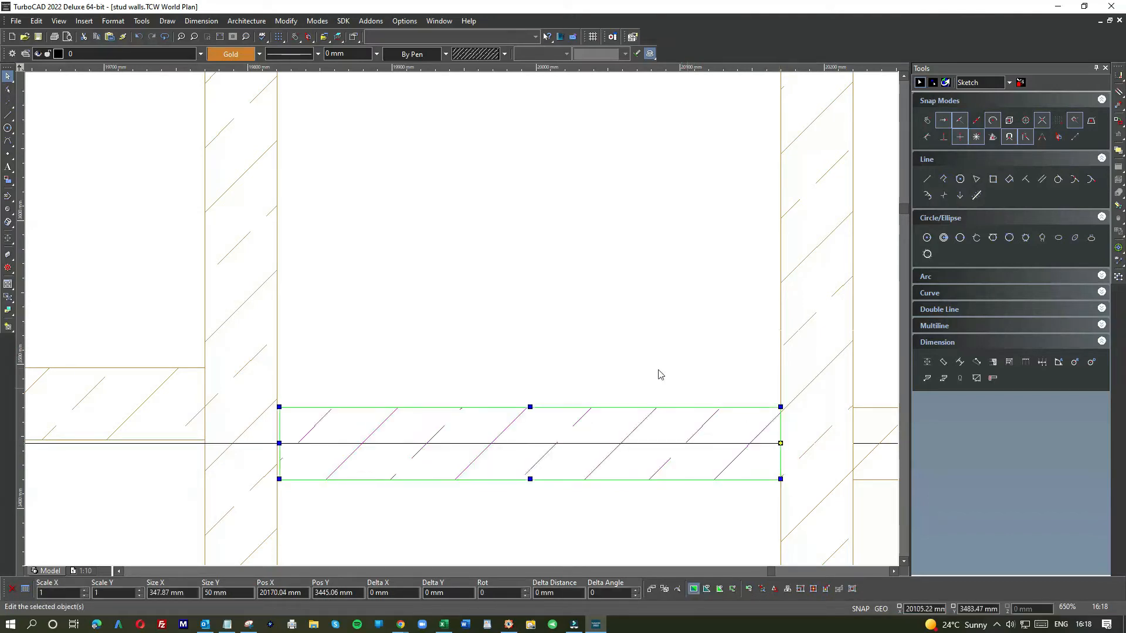
left_click(653, 367)
left_click(317, 417)
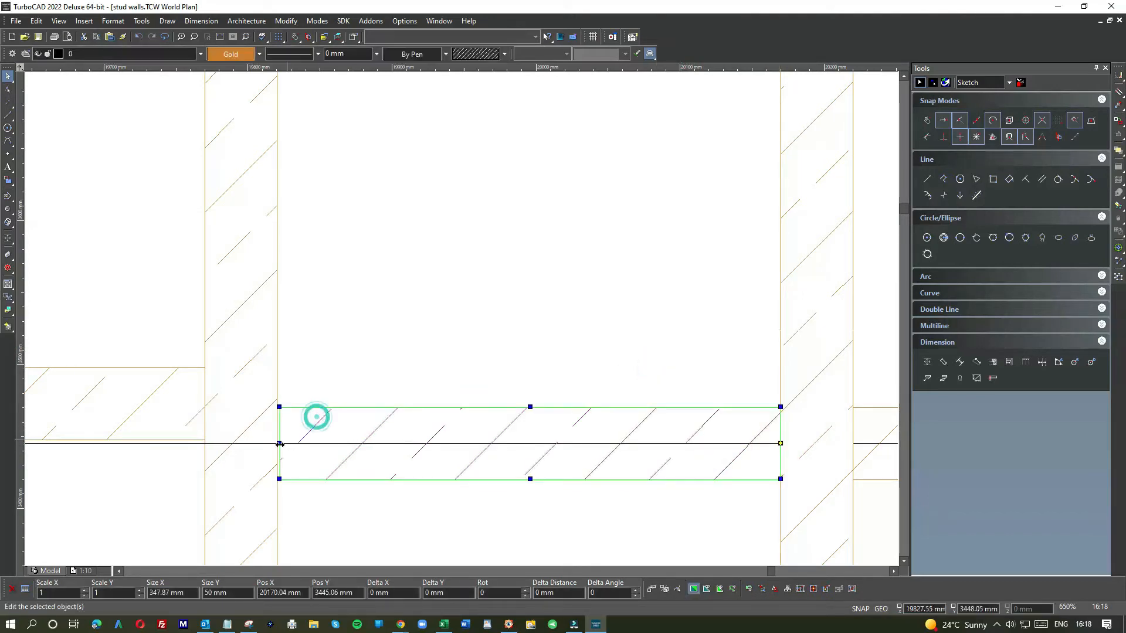
left_click(279, 444)
left_click(276, 443)
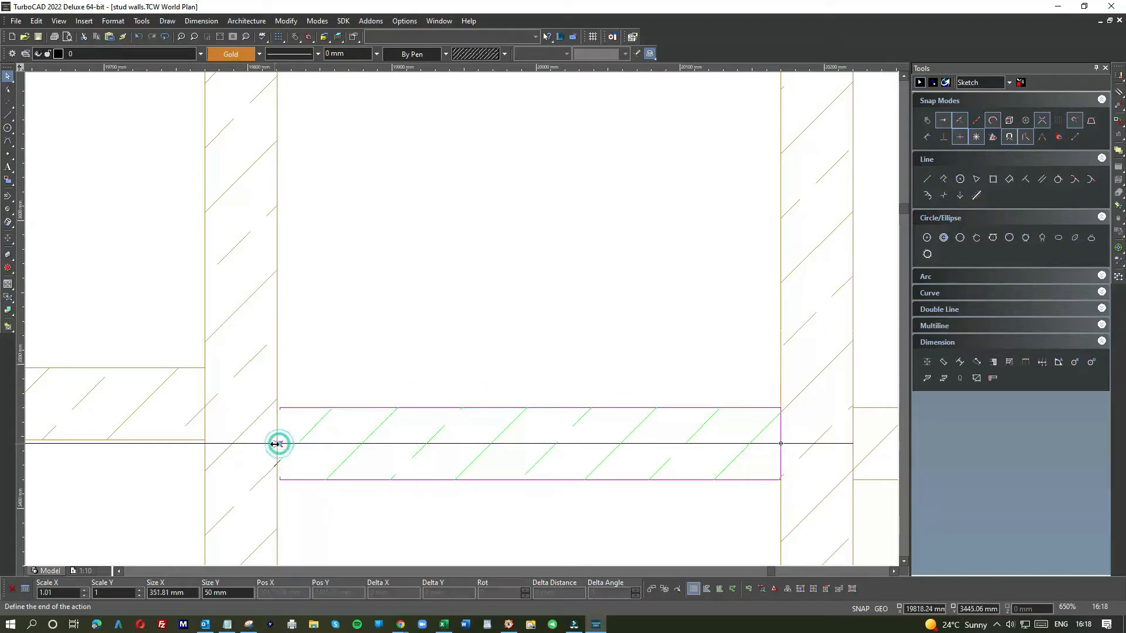
left_click(305, 346)
Step: Lower the next nogging onto the guide line and stretch its right end to the stud face
scroll(305, 346, "down", 5)
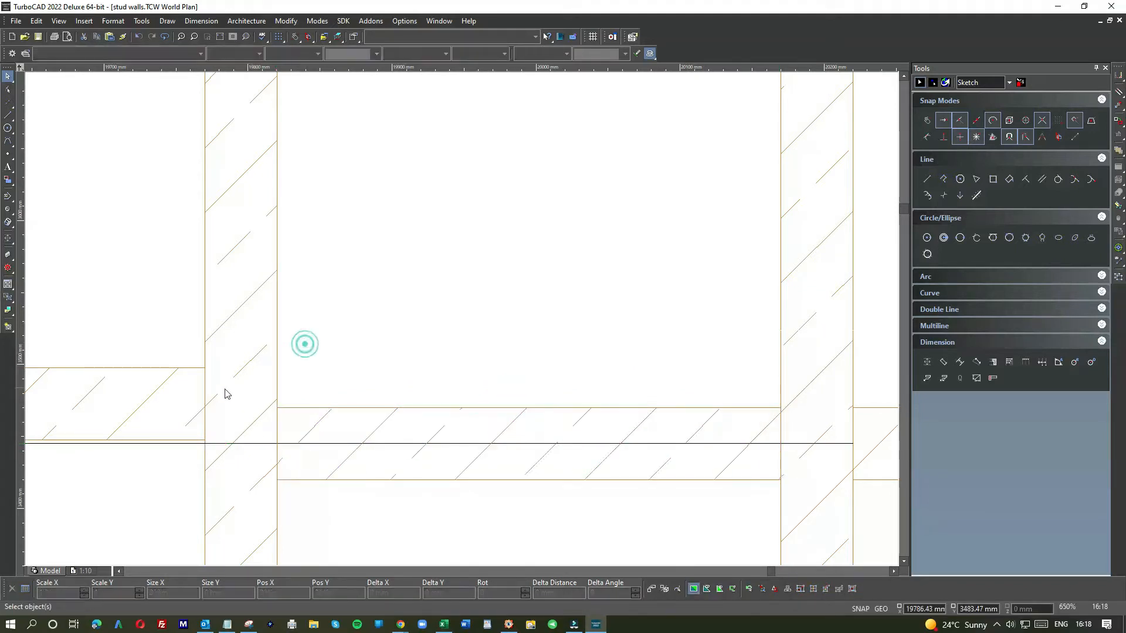
scroll(504, 300, "down", 3)
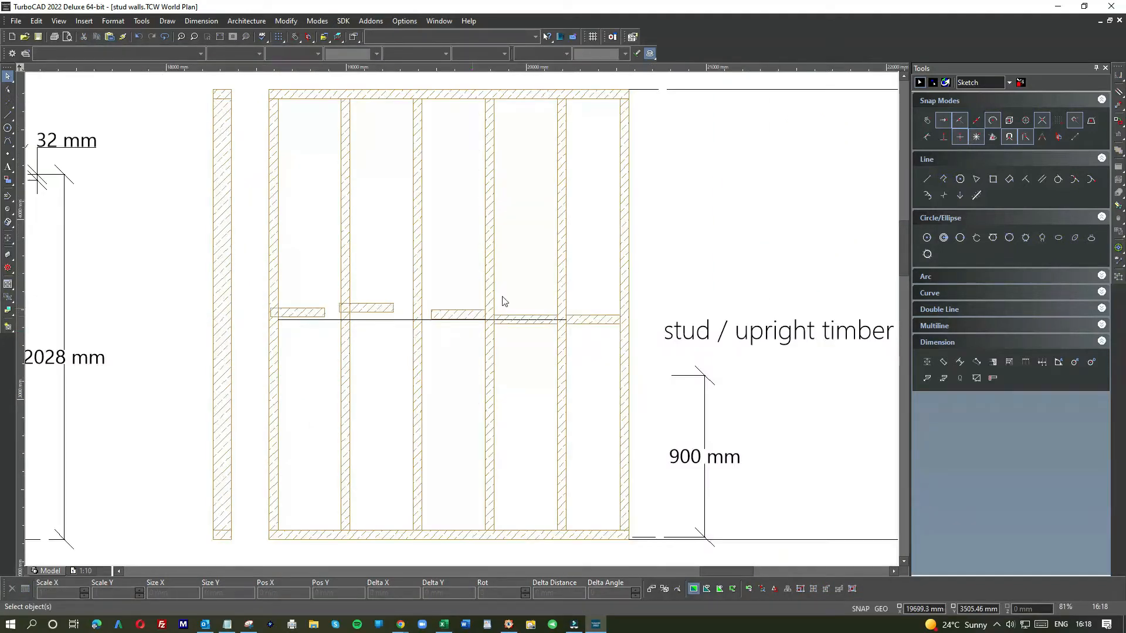
scroll(471, 317, "up", 6)
left_click(473, 316)
left_click_drag(567, 335, 558, 369)
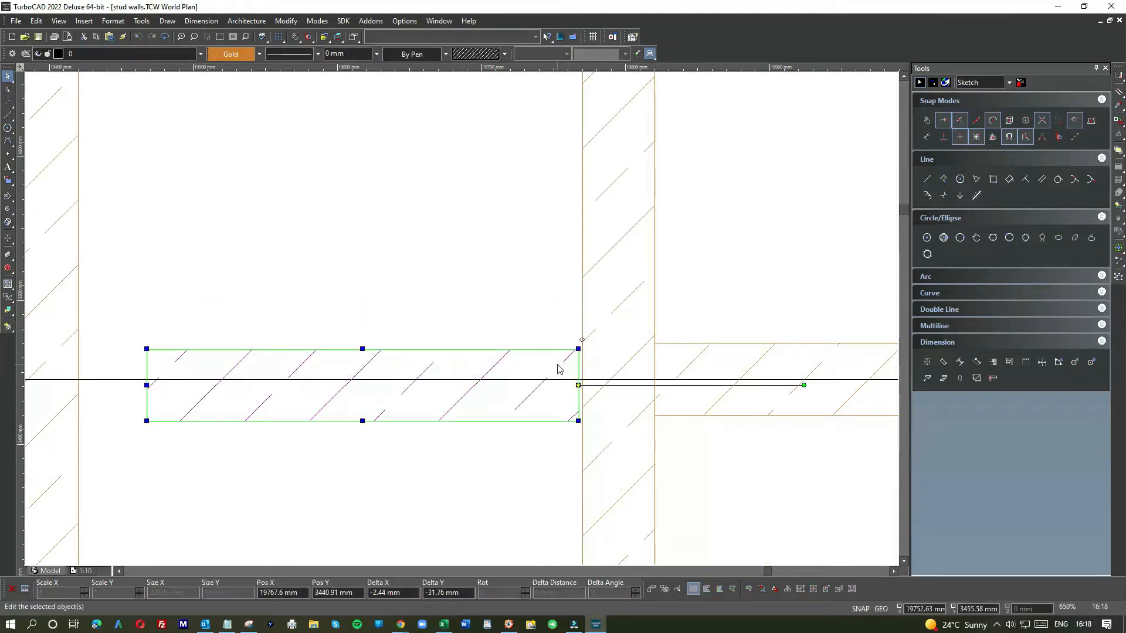
left_click(578, 385)
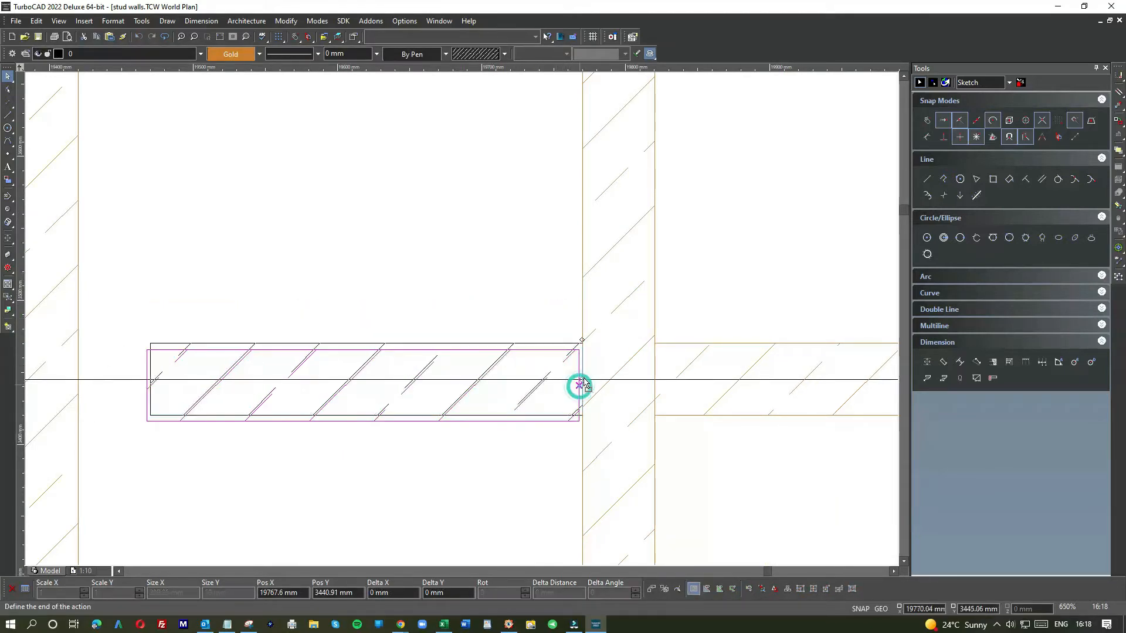
left_click(582, 380)
left_click(491, 446)
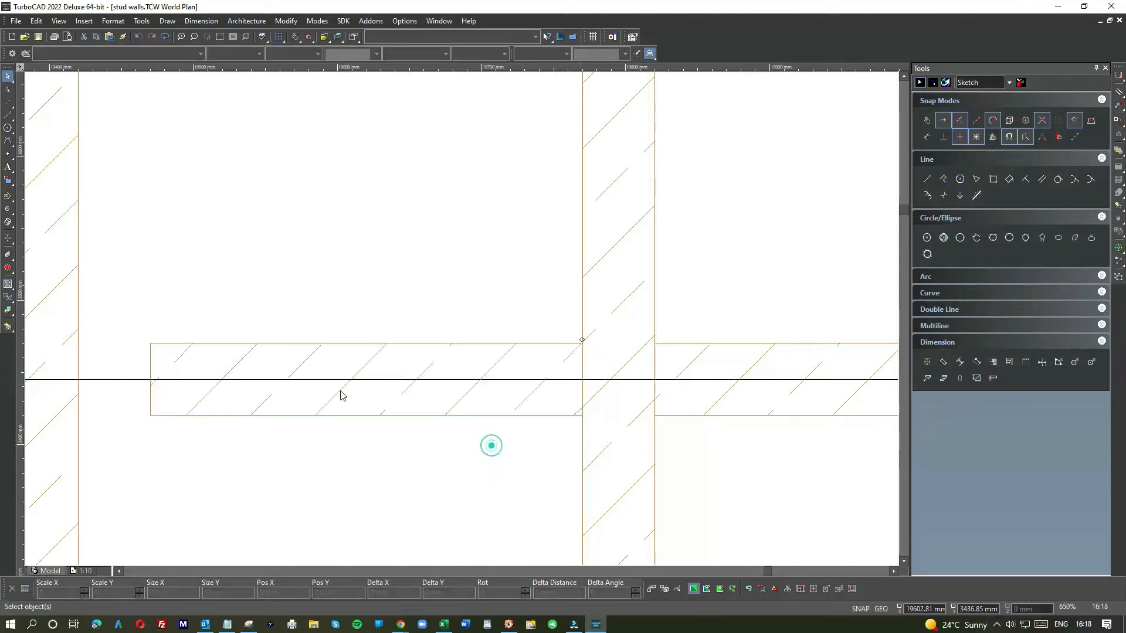
Step: Stretch that nogging's left end to the neighbouring stud face
left_click(160, 358)
left_click(149, 378)
left_click(79, 379)
left_click(134, 304)
Step: Move another nogging onto the guide line and stretch its left end to the stud face, making it 350 mm
scroll(460, 322, "down", 5)
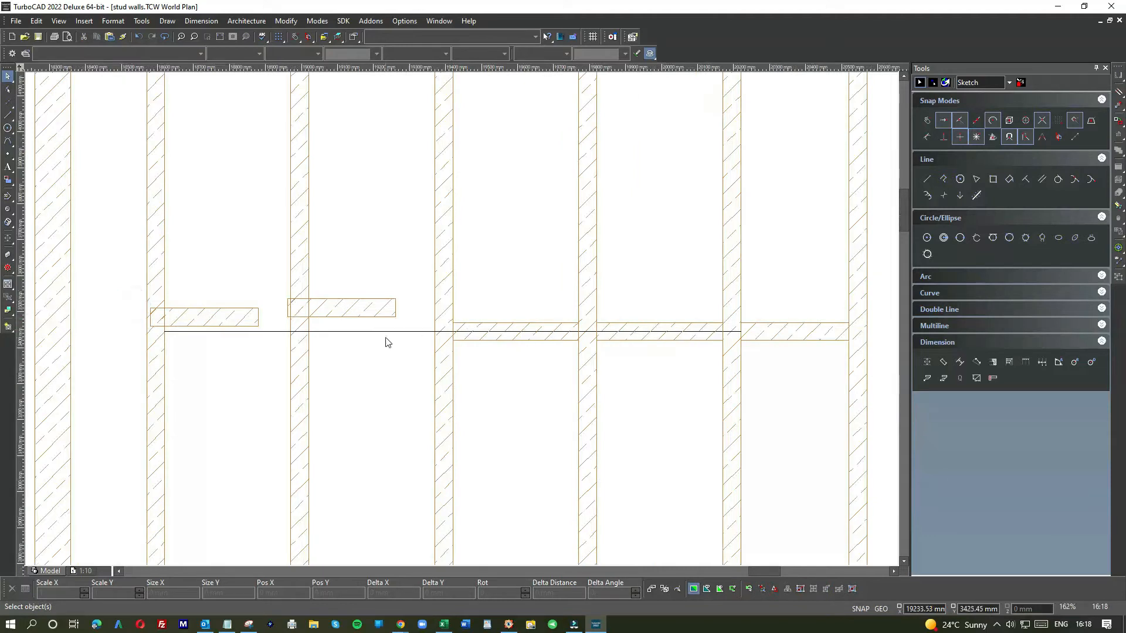
scroll(463, 323, "down", 2)
scroll(473, 316, "up", 6)
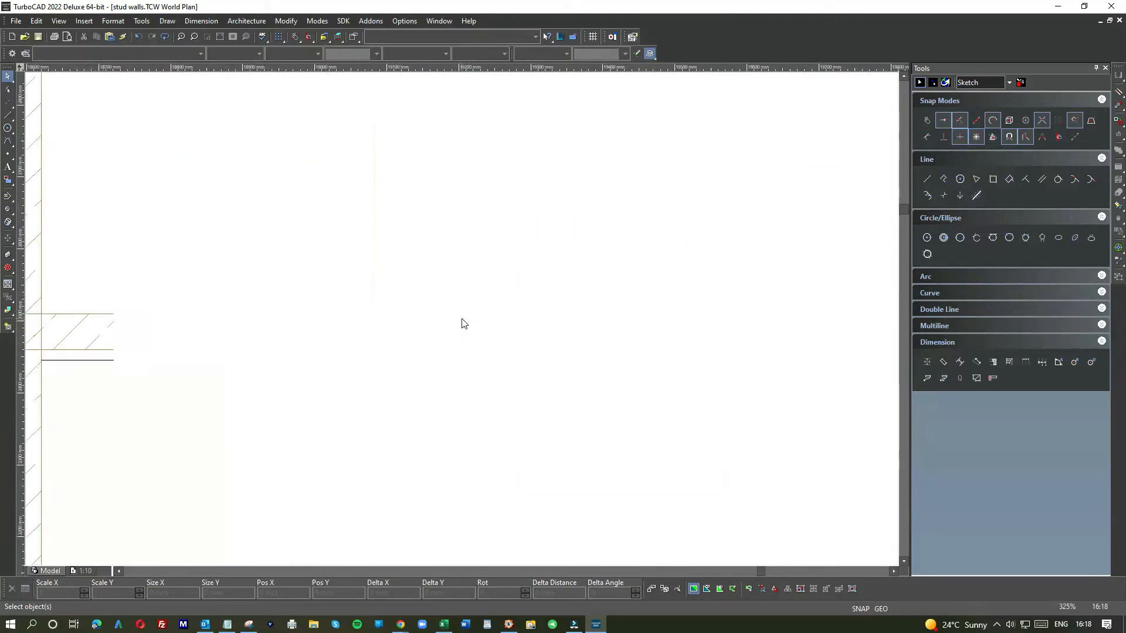
left_click(533, 316)
left_click_drag(543, 308, 701, 404)
scroll(463, 324, "down", 2)
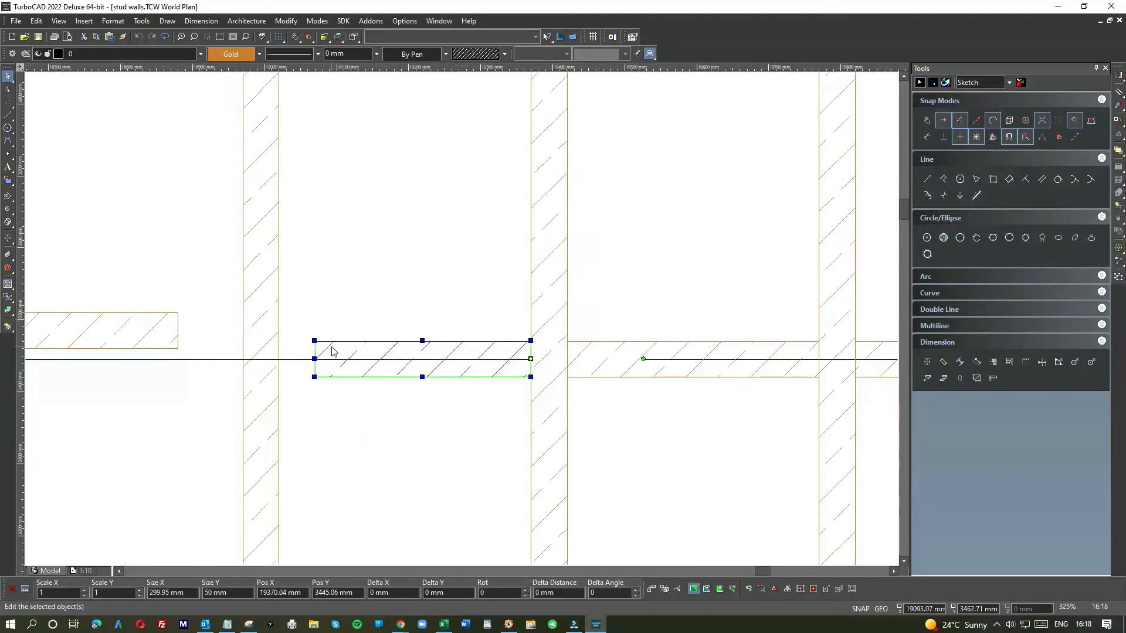
left_click(314, 358)
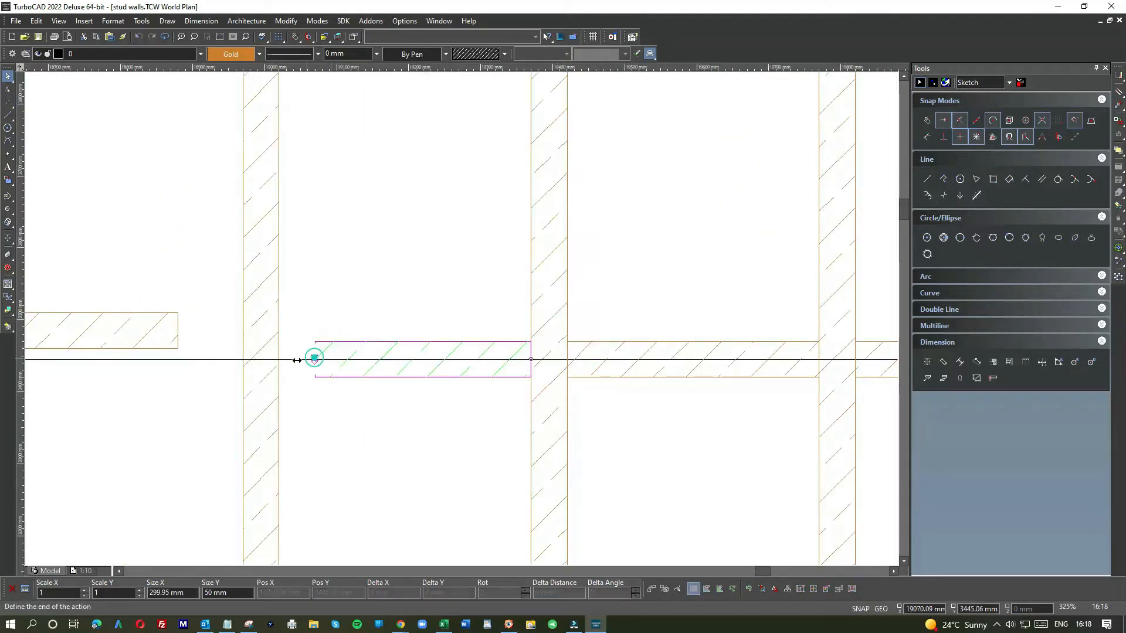
left_click(281, 359)
left_click(310, 324)
Step: Move the last nogging down onto the guide line against the stud and stretch its left end to 350 mm
scroll(463, 323, "down", 2)
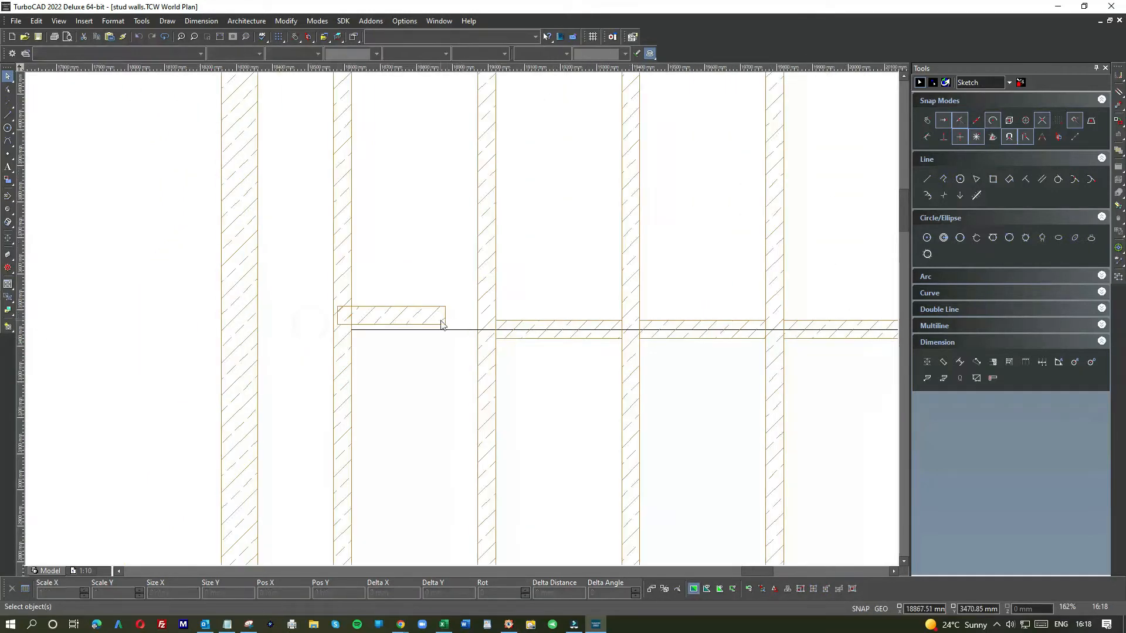
scroll(463, 323, "down", 2)
scroll(459, 320, "up", 4)
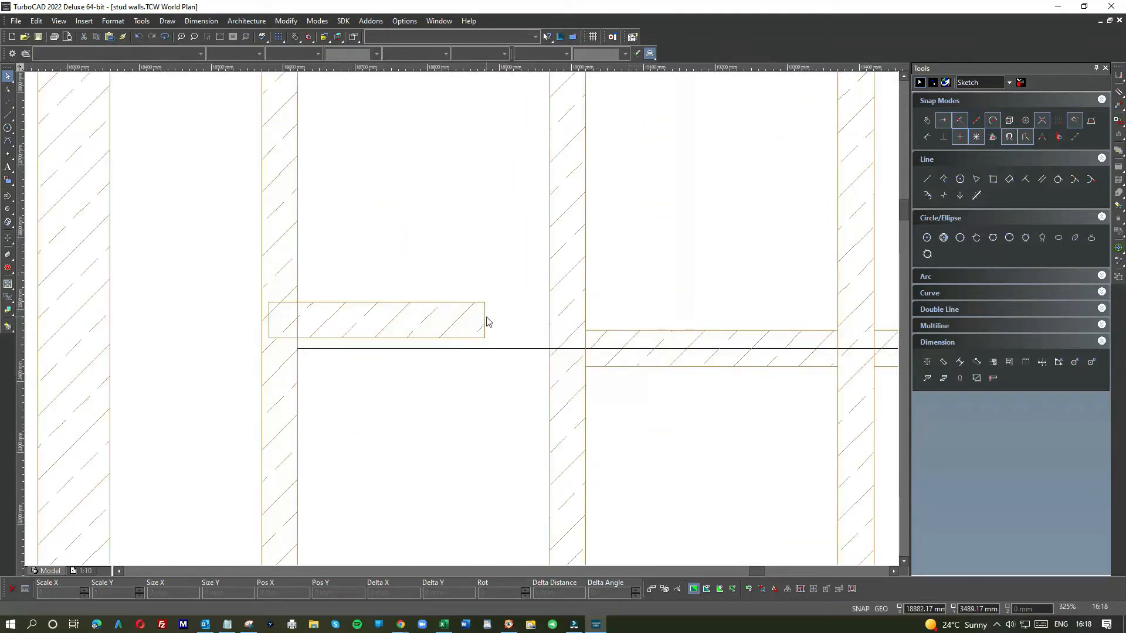
left_click(485, 320)
left_click(485, 319)
left_click(549, 349)
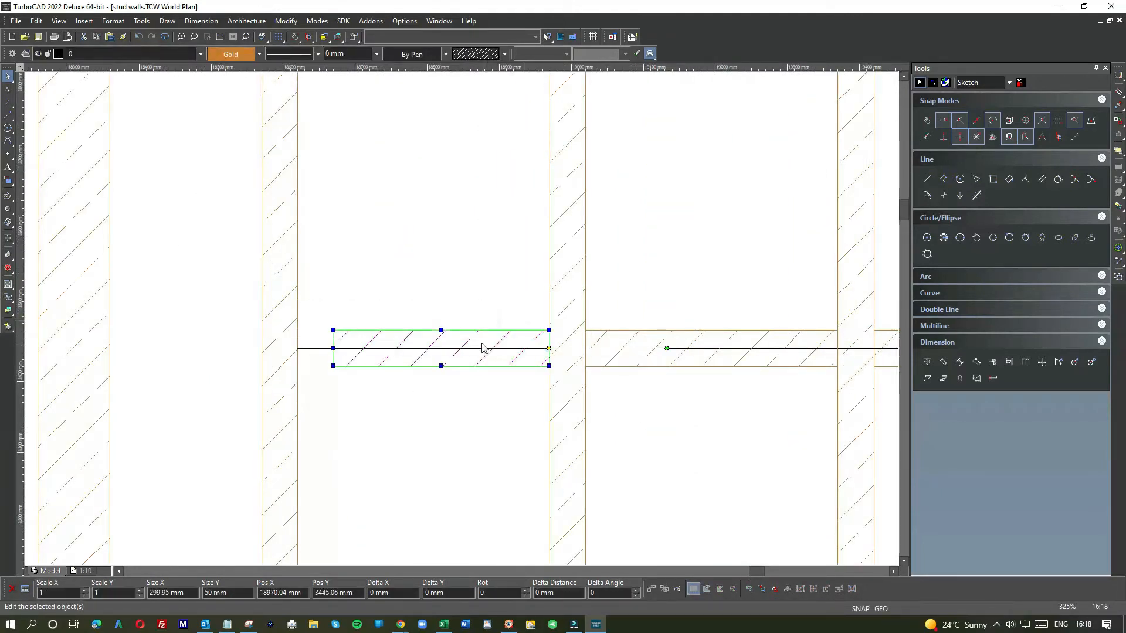
left_click(332, 348)
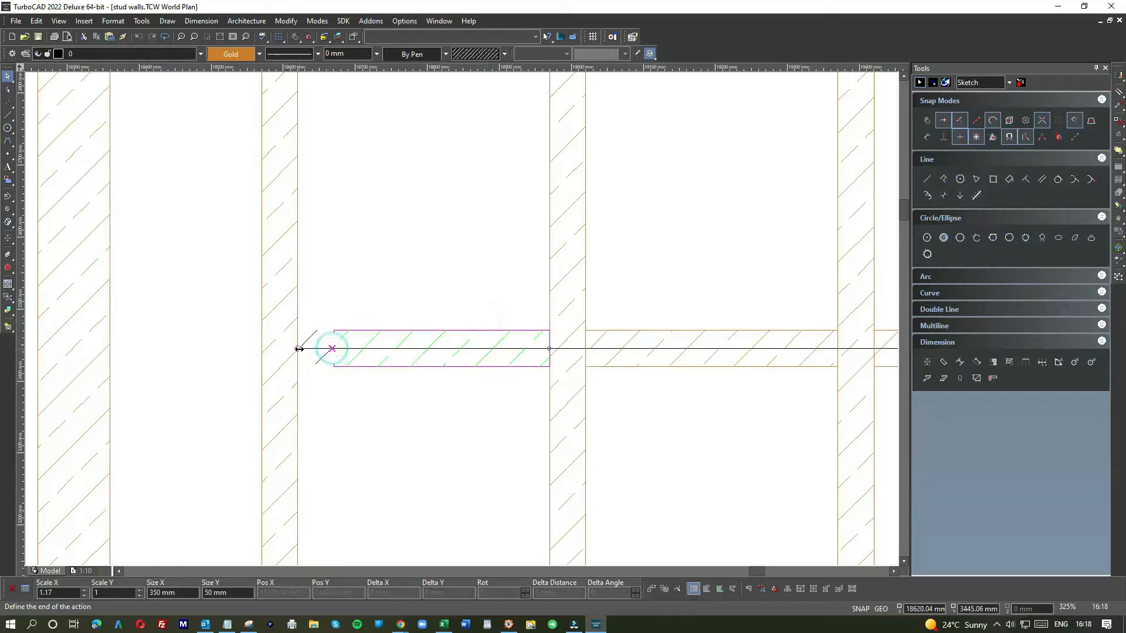
left_click(297, 348)
left_click(334, 297)
Step: Zoom in to check the noggings' alignment on the guide line, then return to the whole wall view
scroll(334, 294, "down", 4)
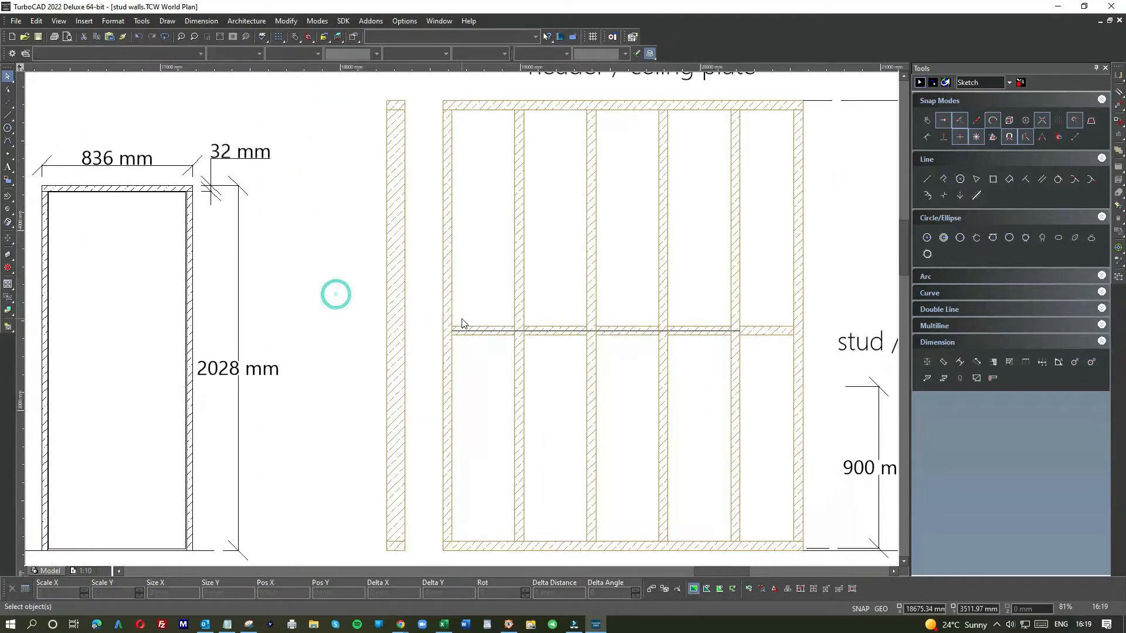
left_click(462, 346)
scroll(463, 326, "up", 5)
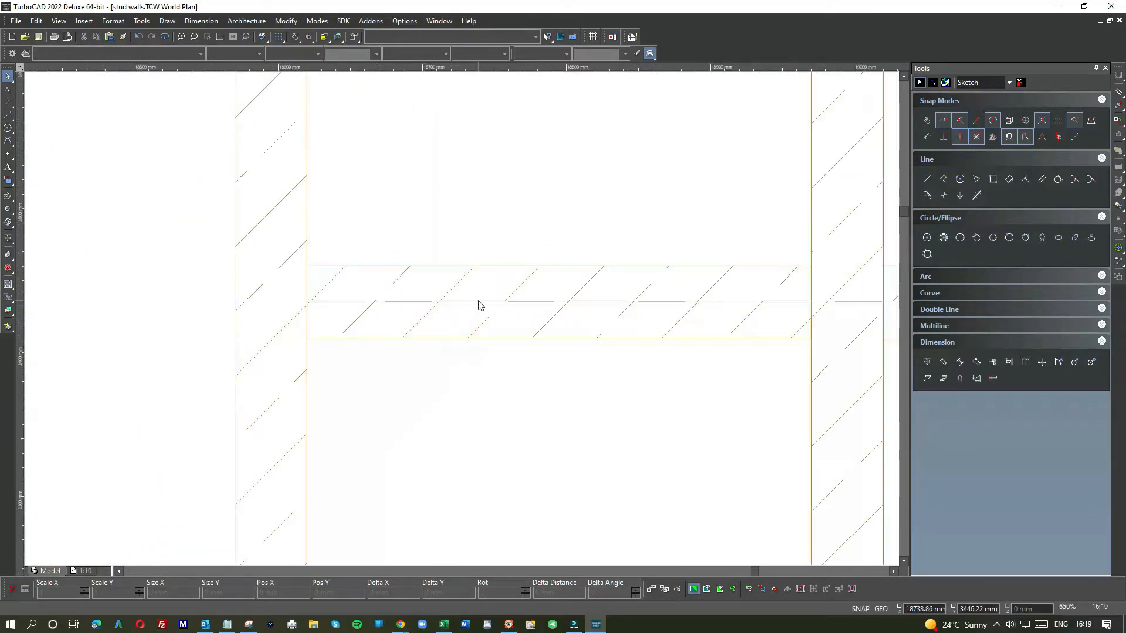
left_click(477, 303)
left_click(500, 309)
key("Escape")
scroll(469, 321, "down", 5)
scroll(462, 323, "down", 2)
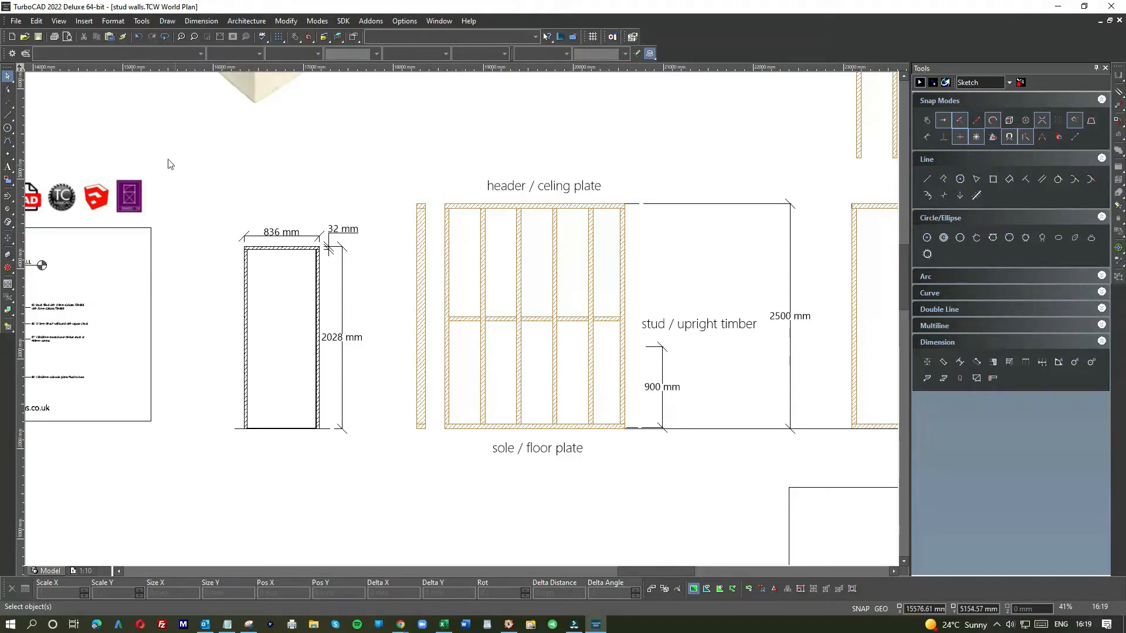
Step: Draw a horizontal guide line across the upper part of the stud frame, below the header plate
left_click(926, 178)
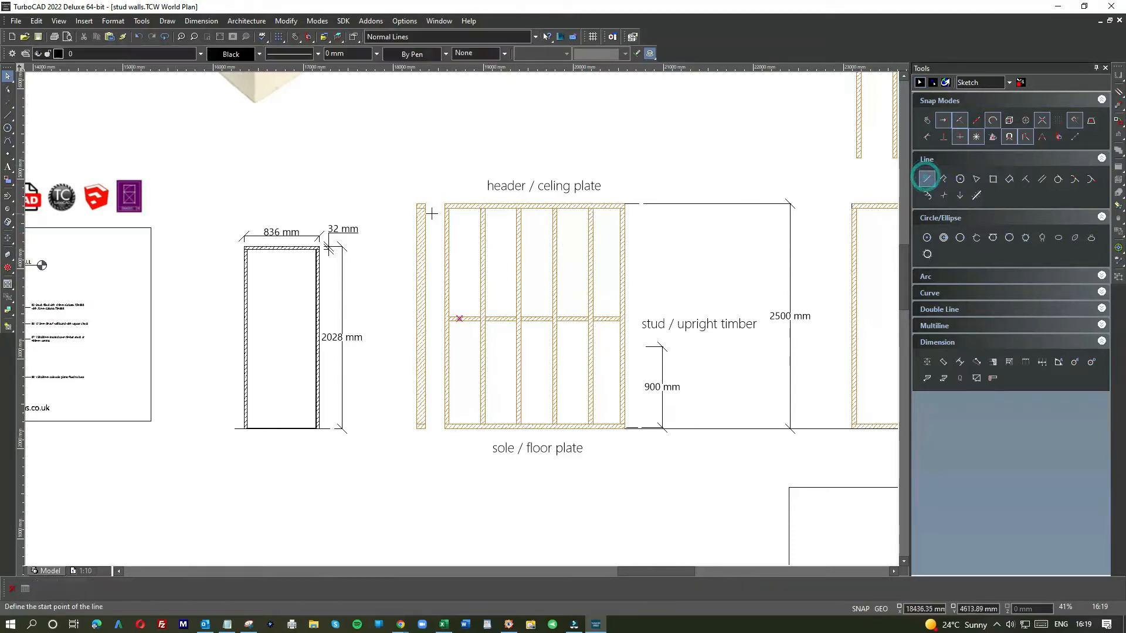
left_click(440, 217)
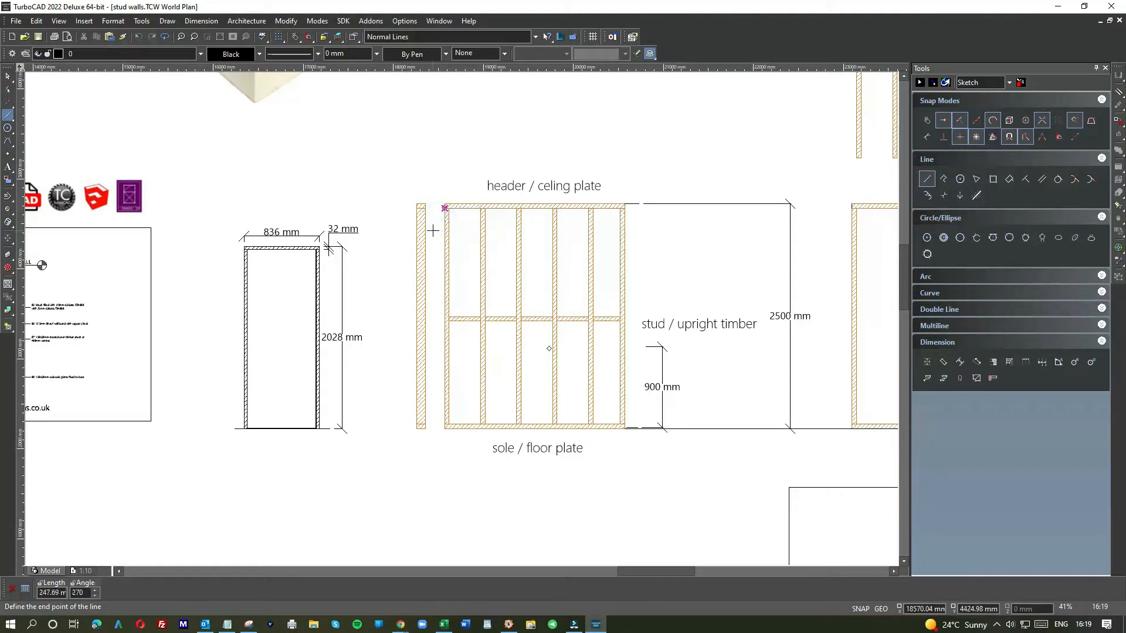
left_click(927, 120)
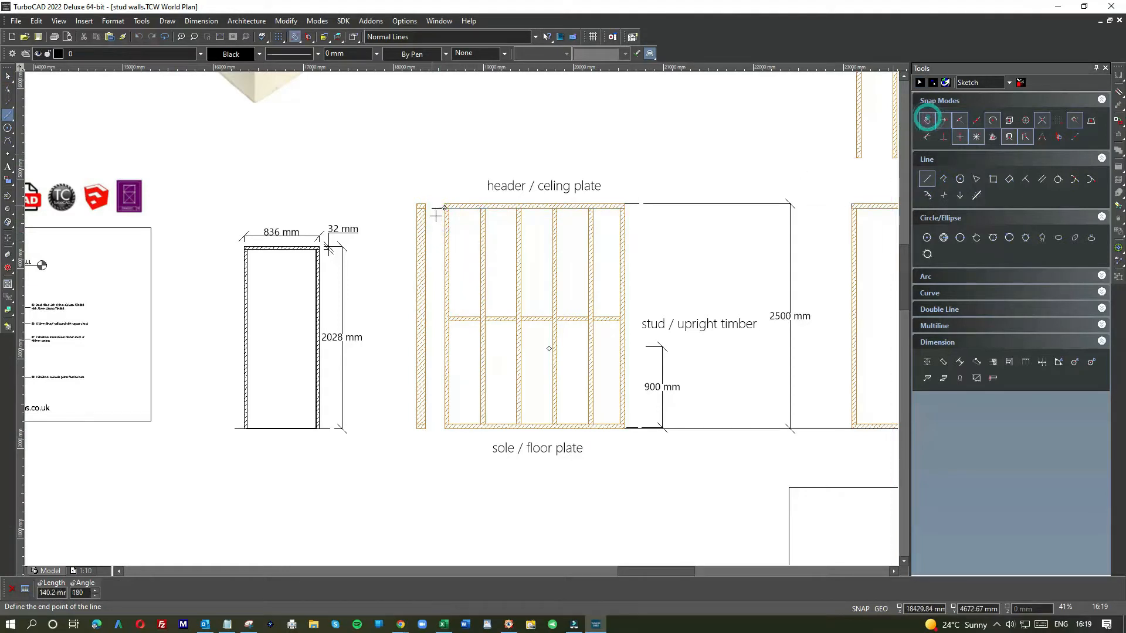
left_click(633, 241)
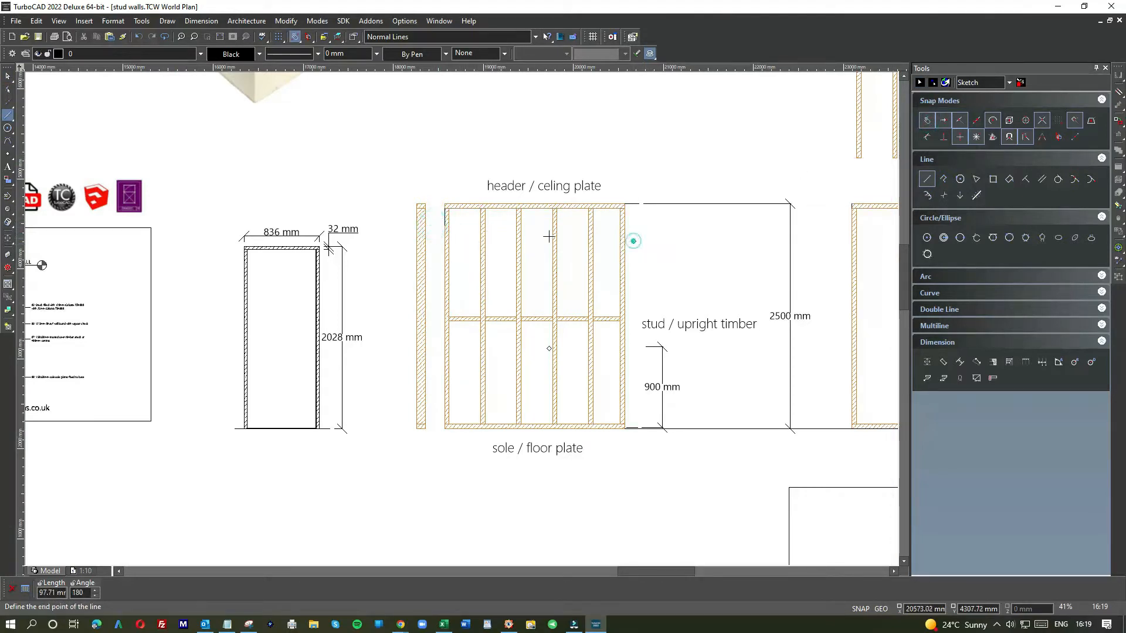
left_click(432, 239)
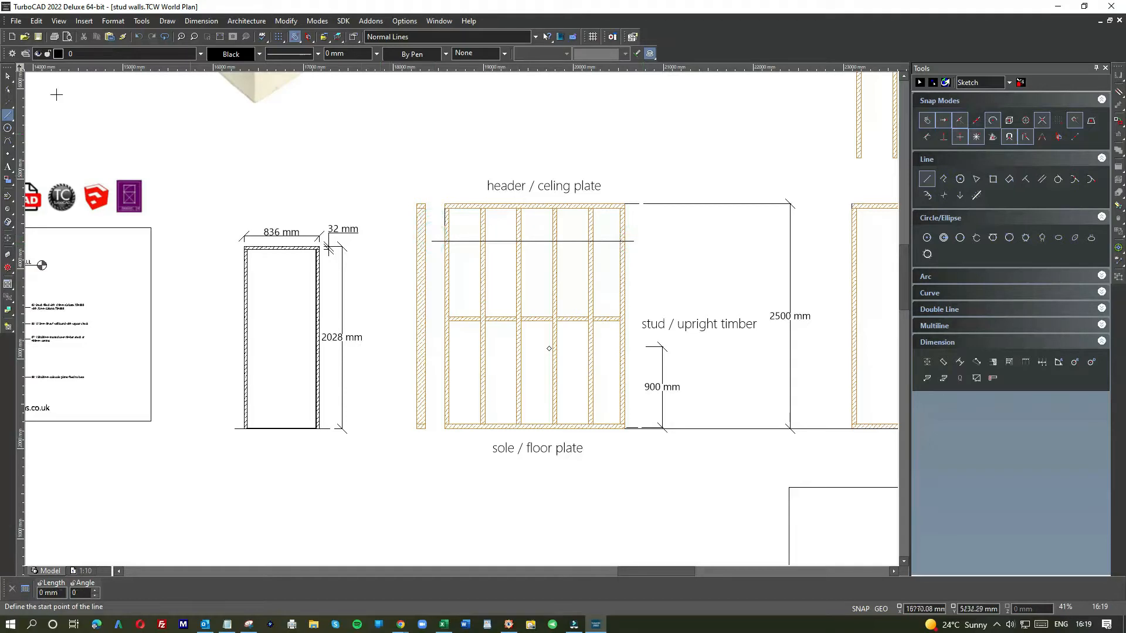
Step: Delete the stray short line at the frame's top-left corner
left_click(8, 76)
left_click_drag(438, 194, 458, 231)
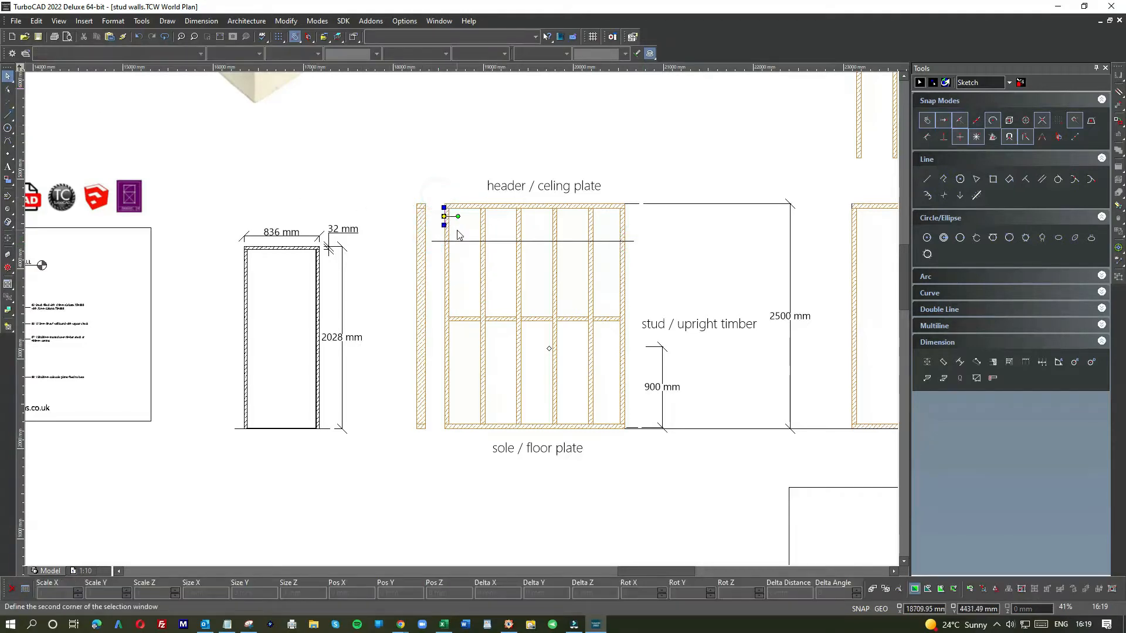
key("Delete")
Step: Paste a copy of the nogging row onto the upper guide line
left_click(926, 120)
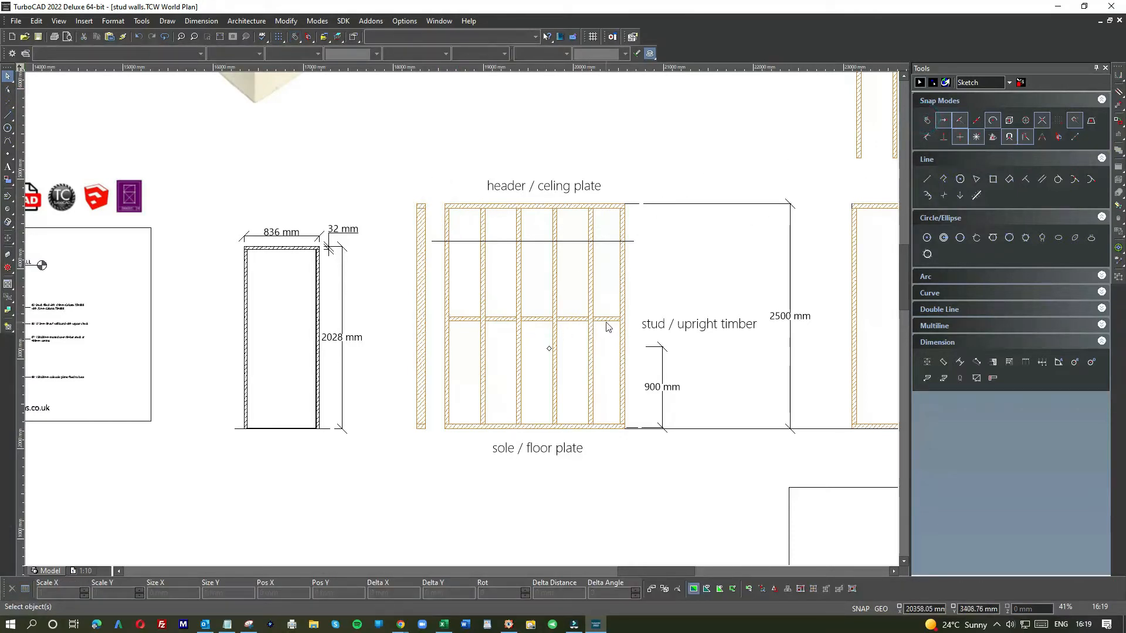
scroll(608, 326, "up", 3)
left_click_drag(110, 286, 526, 367)
left_click(576, 229)
key("ctrl+v")
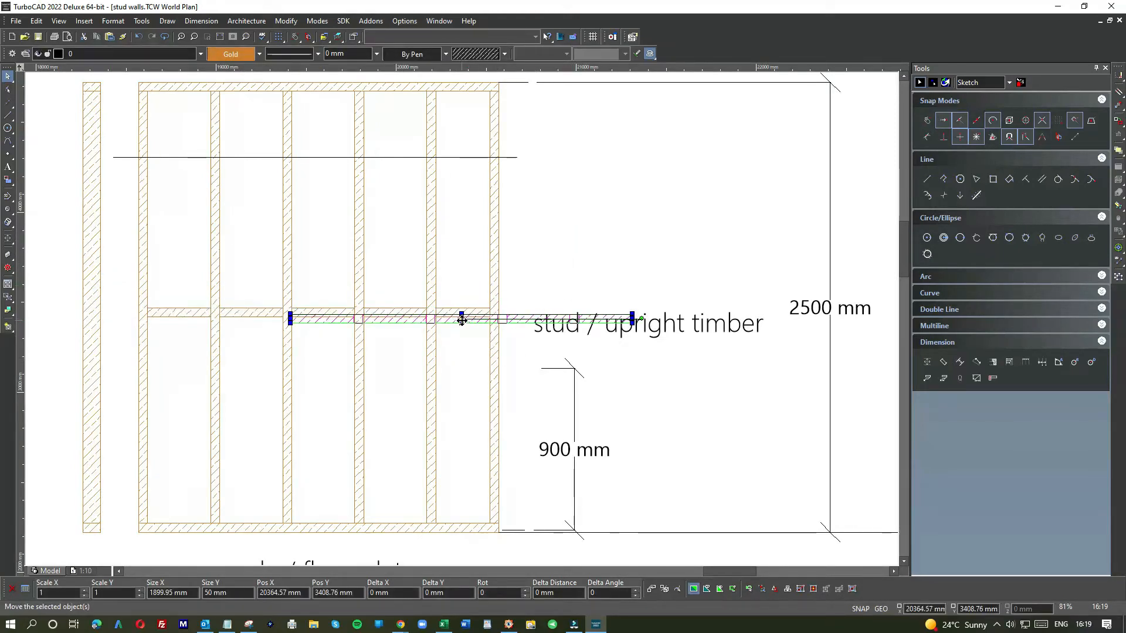
left_click(461, 320)
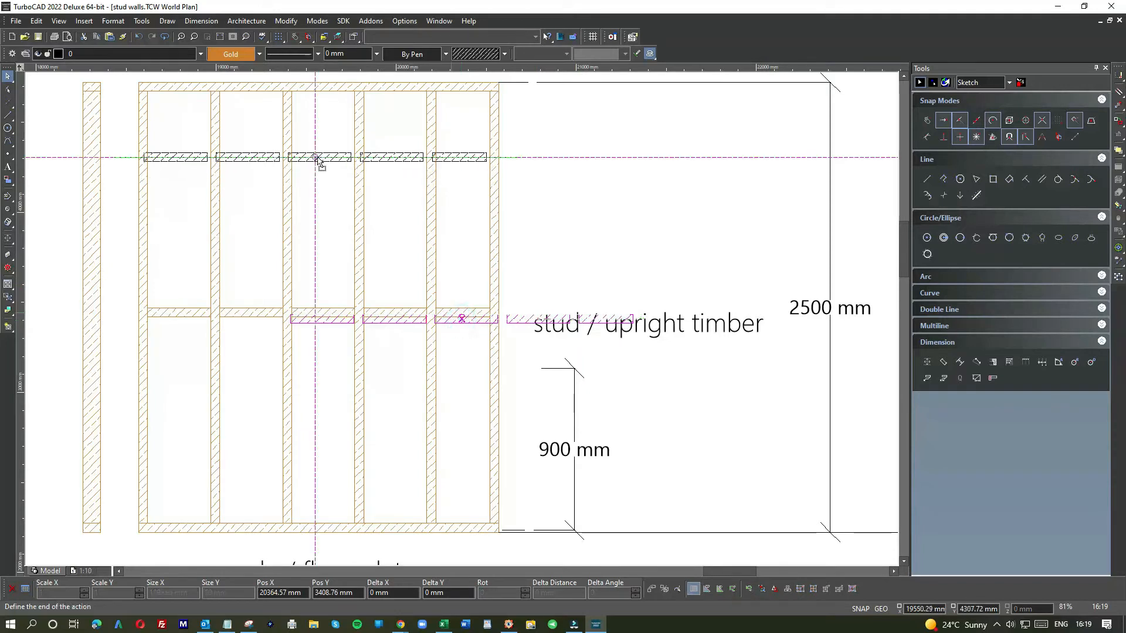
left_click(319, 158)
Step: Shift the pasted upper nogging row so its end meets the stud face
scroll(460, 322, "up", 8)
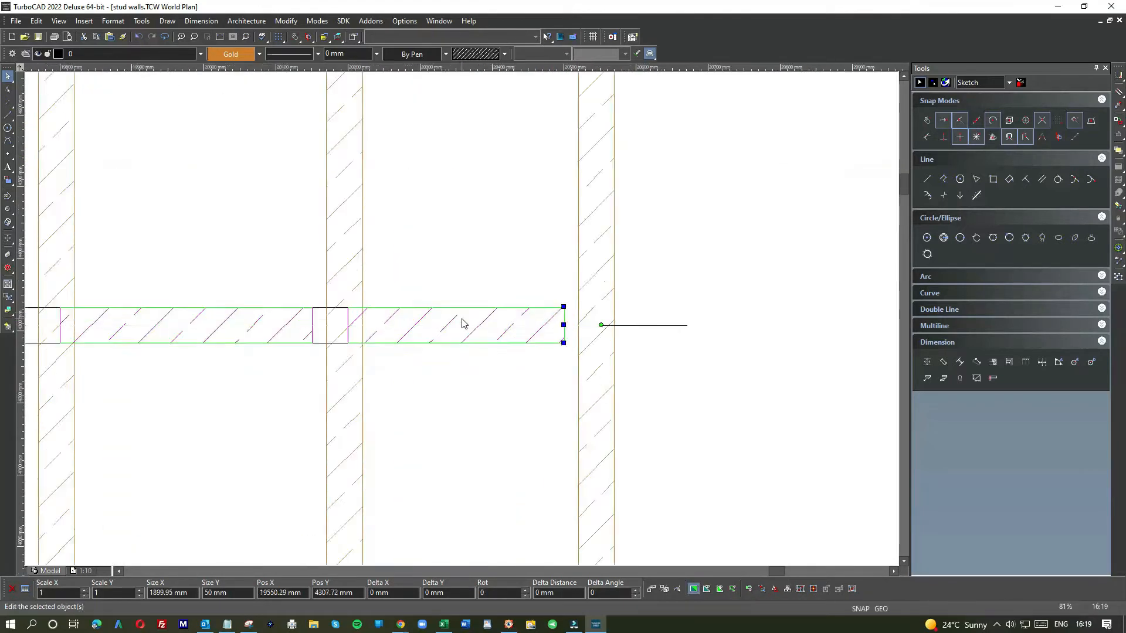
left_click(648, 326)
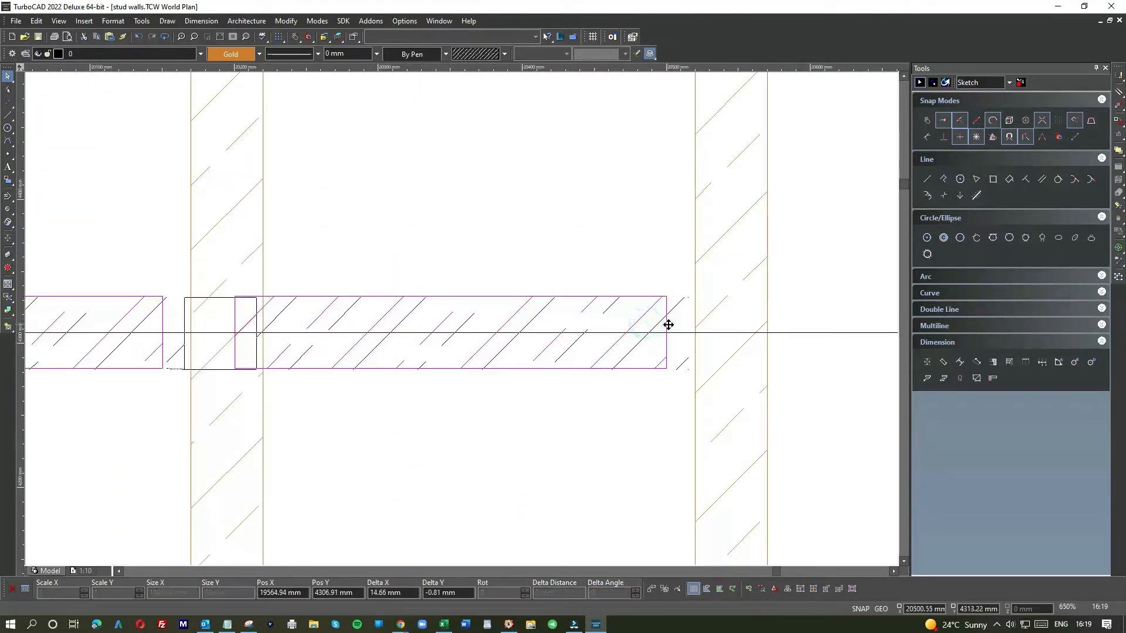
left_click(675, 327)
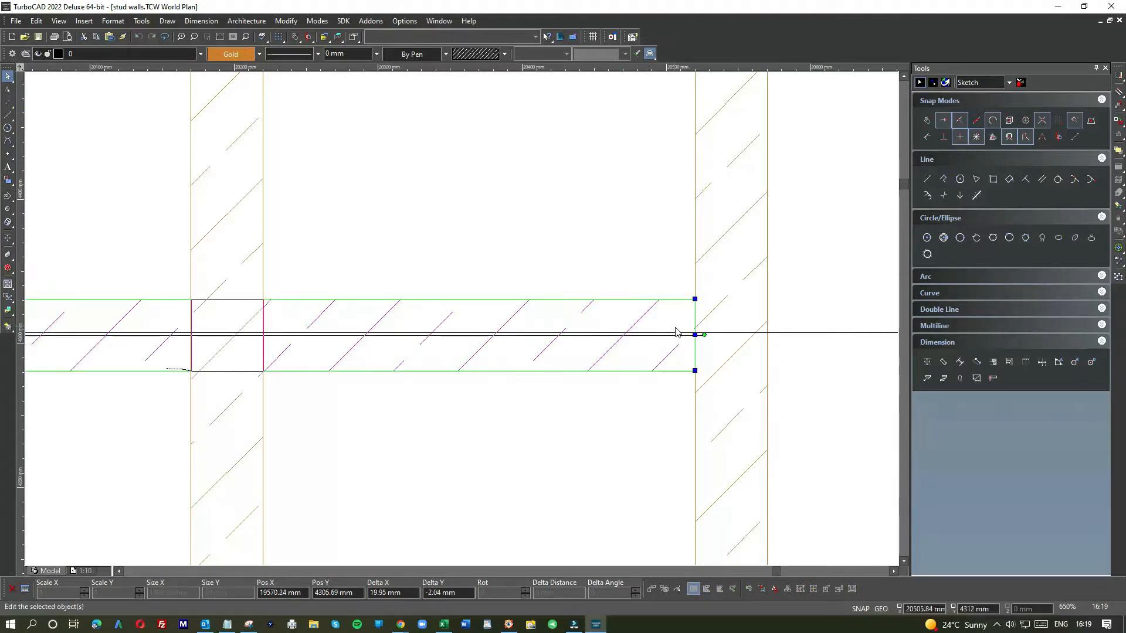
left_click(842, 285)
Step: Delete the upper guide line
scroll(463, 334, "down", 5)
left_click(575, 322)
key("Delete")
Step: Delete the 900 mm dimension from the framing elevation
scroll(463, 317, "down", 5)
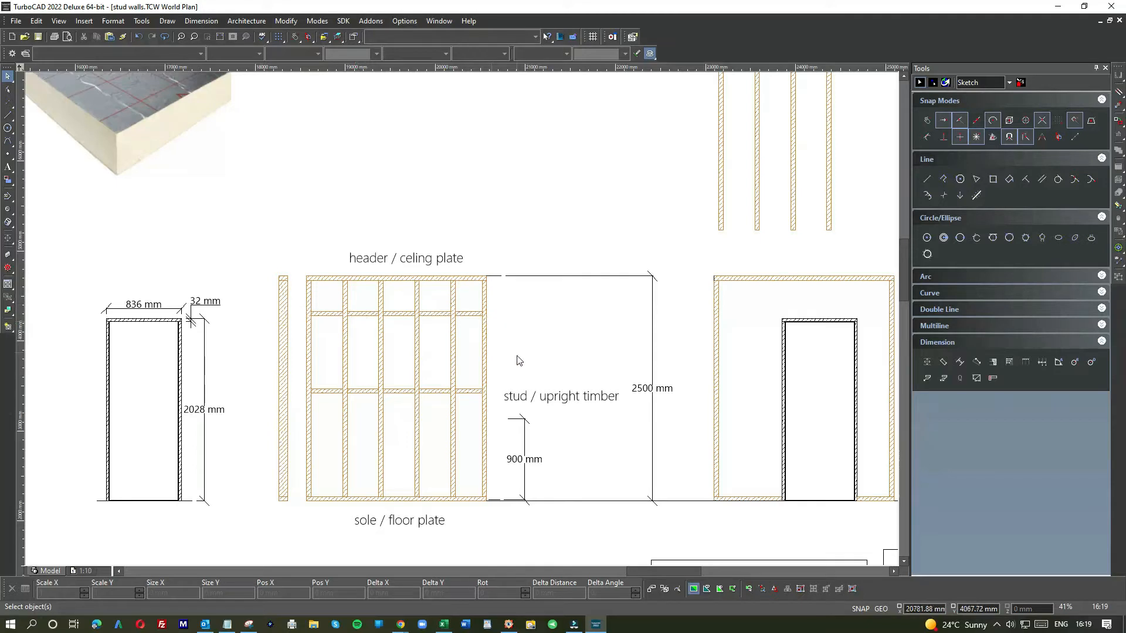
left_click(525, 441)
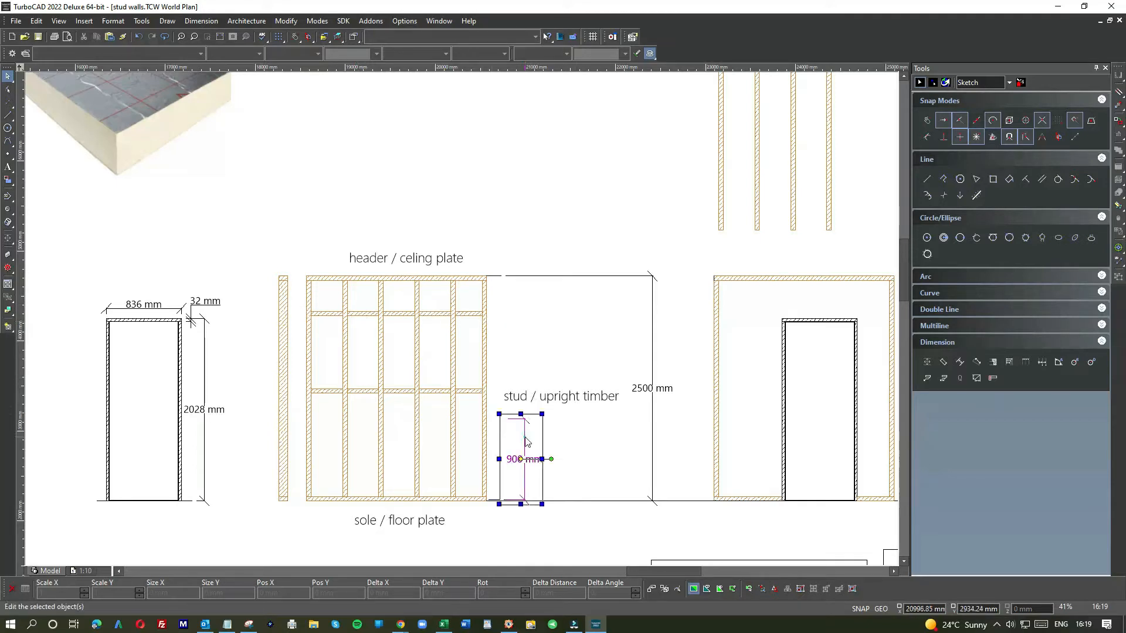
key("Delete")
Step: Delete the "stud / upright timber" label and the 2500 mm height dimension
left_click(567, 397)
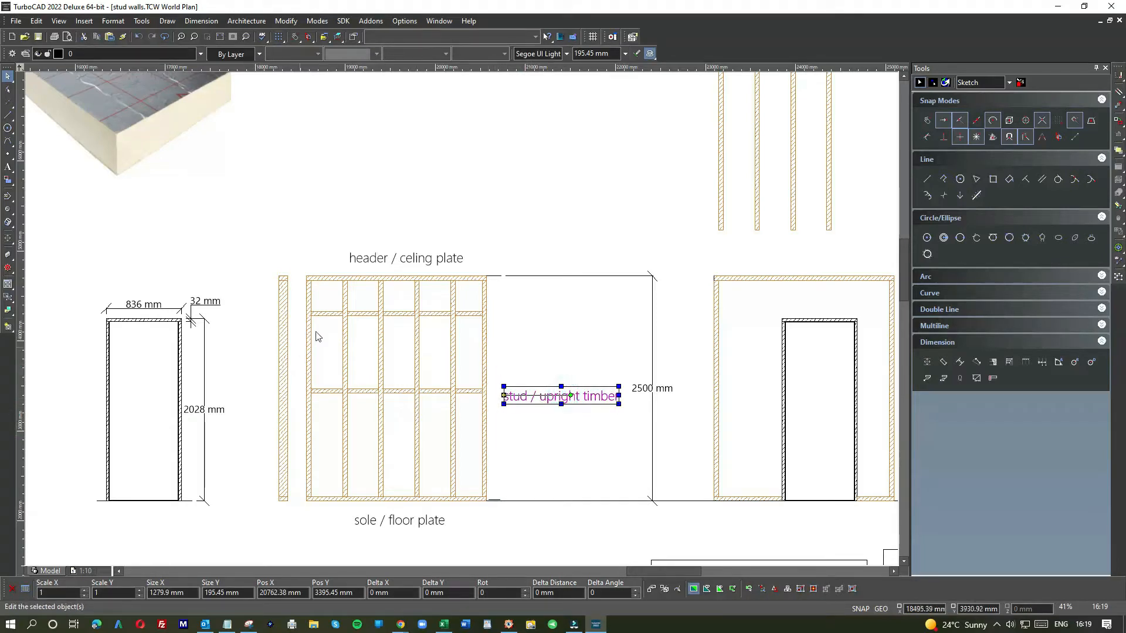
left_click(558, 410)
left_click(560, 398)
key("Delete")
left_click(649, 402)
key("Delete")
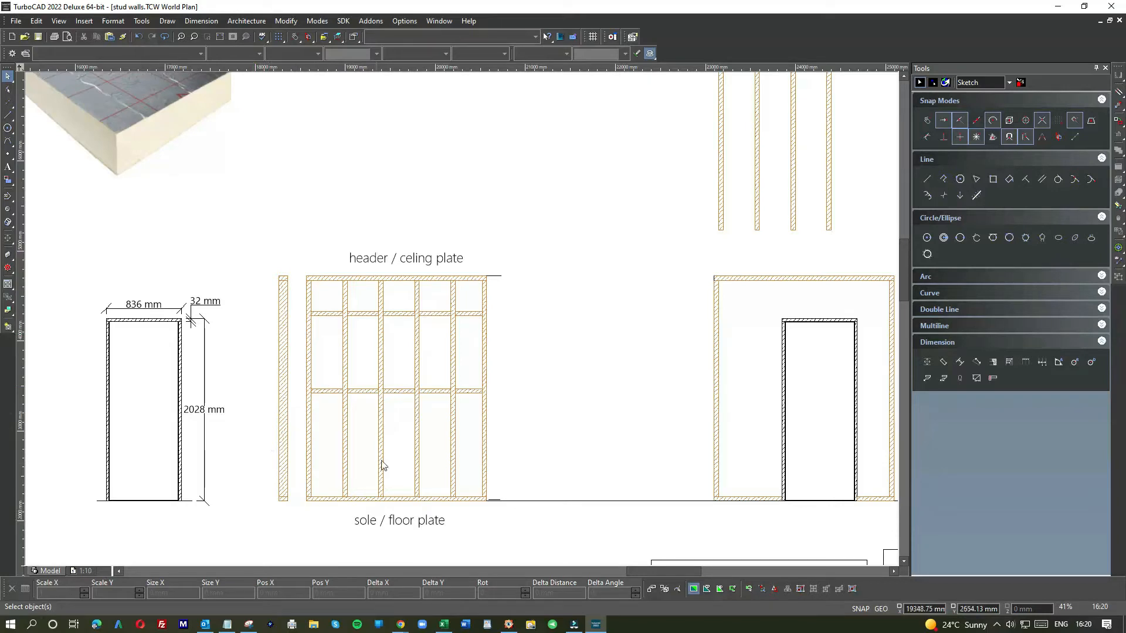
Step: Zoom in to examine the door frame inside the right-hand wall opening
scroll(398, 461, "down", 2)
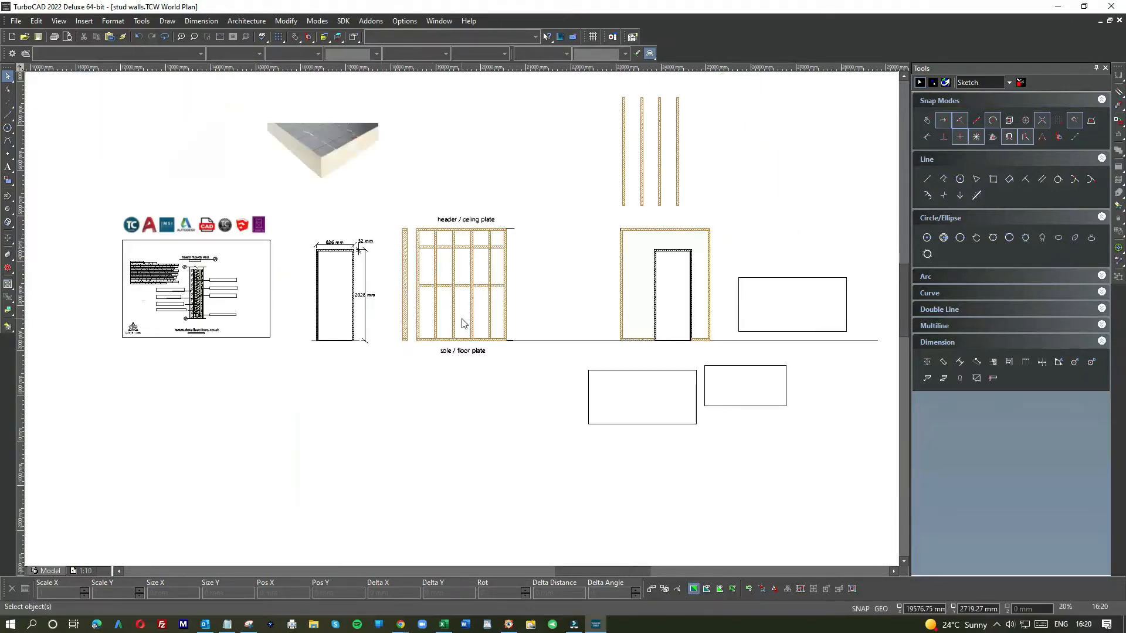
scroll(460, 322, "up", 2)
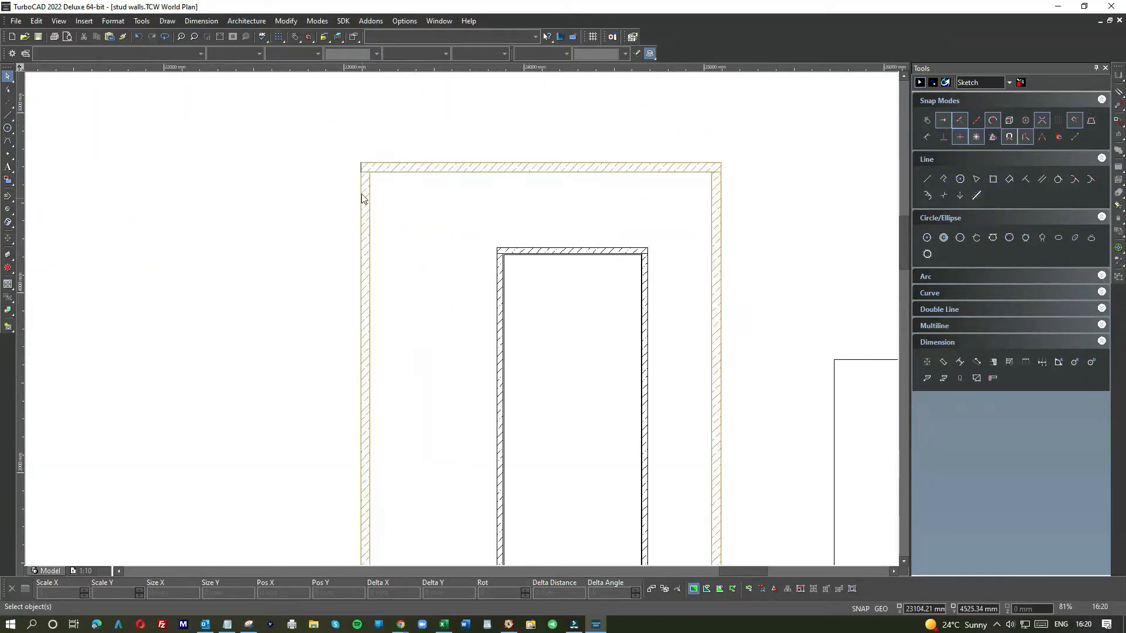
scroll(463, 323, "down", 1)
left_click_drag(436, 240, 654, 484)
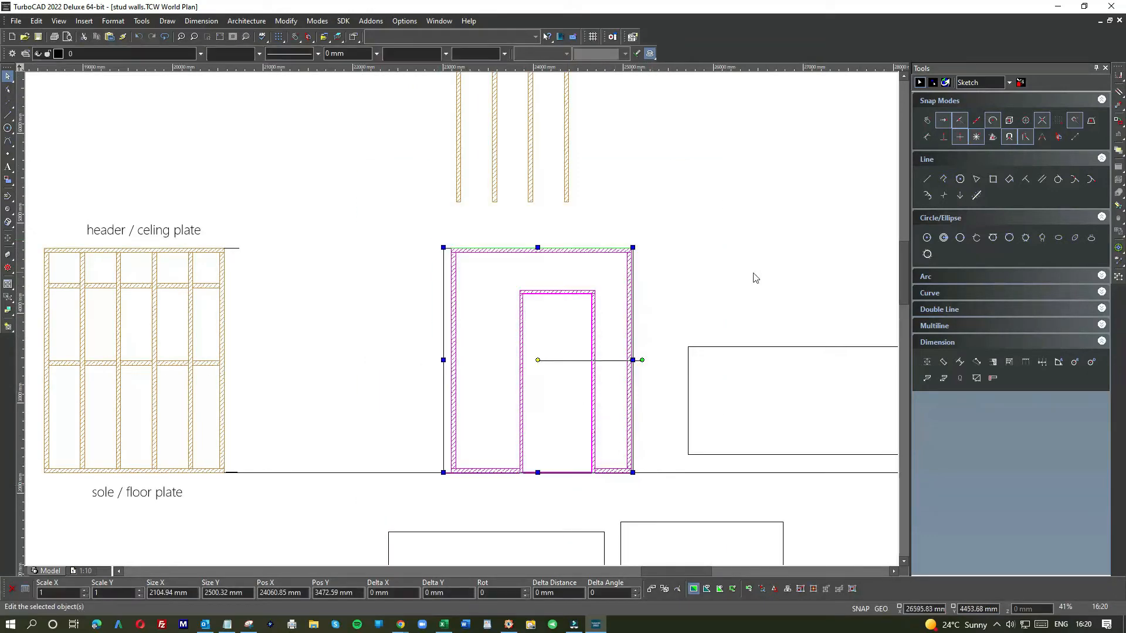
left_click(718, 276)
scroll(548, 311, "up", 2)
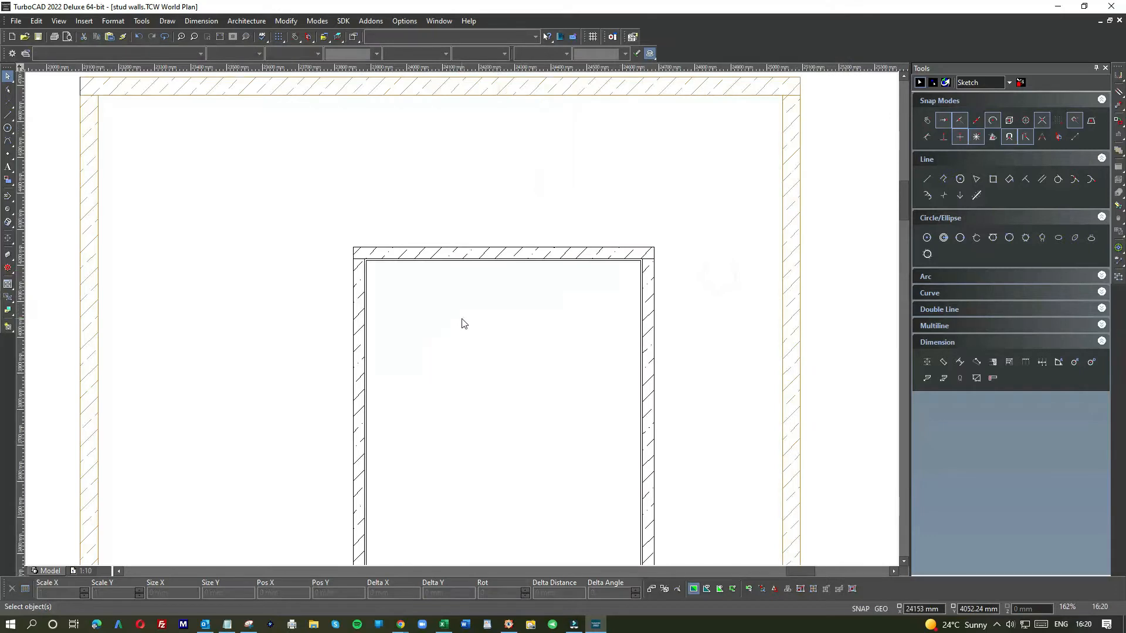
scroll(465, 324, "down", 2)
scroll(465, 323, "up", 3)
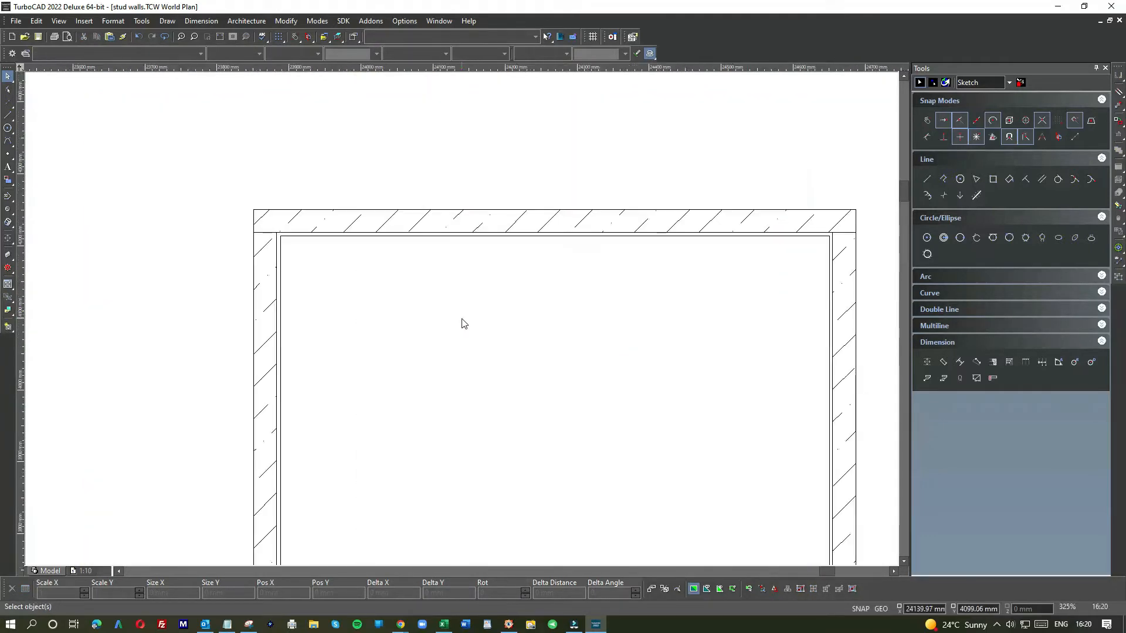
scroll(464, 324, "down", 1)
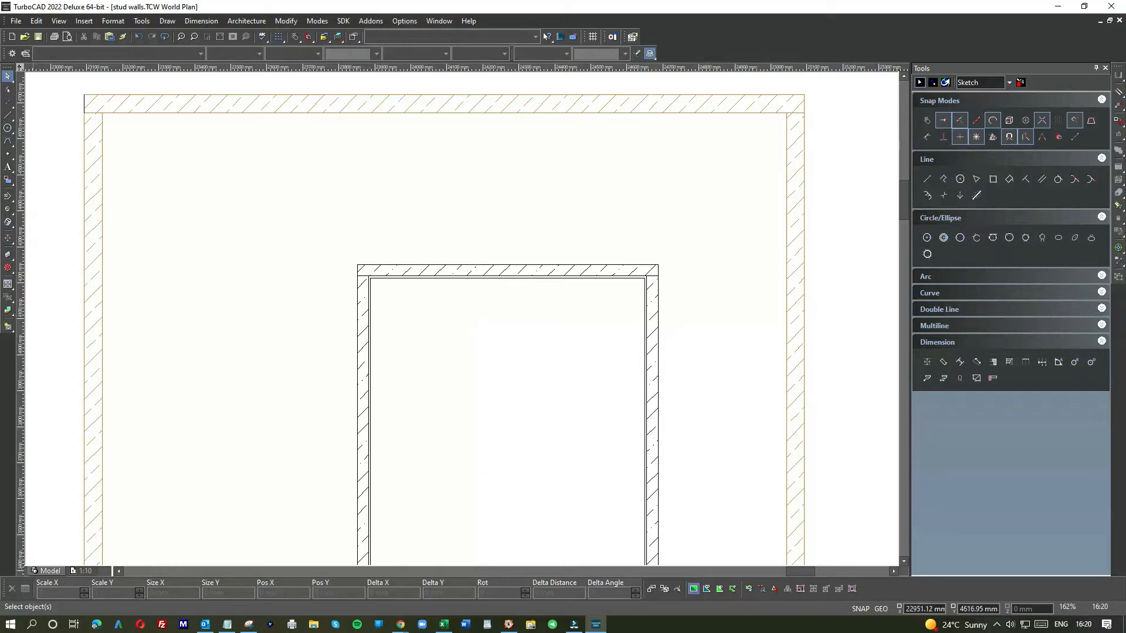
Step: Switch to the browser's inches-to-mm converter and convert 78 inches to millimetres
left_click_drag(0, 37, 280, 65)
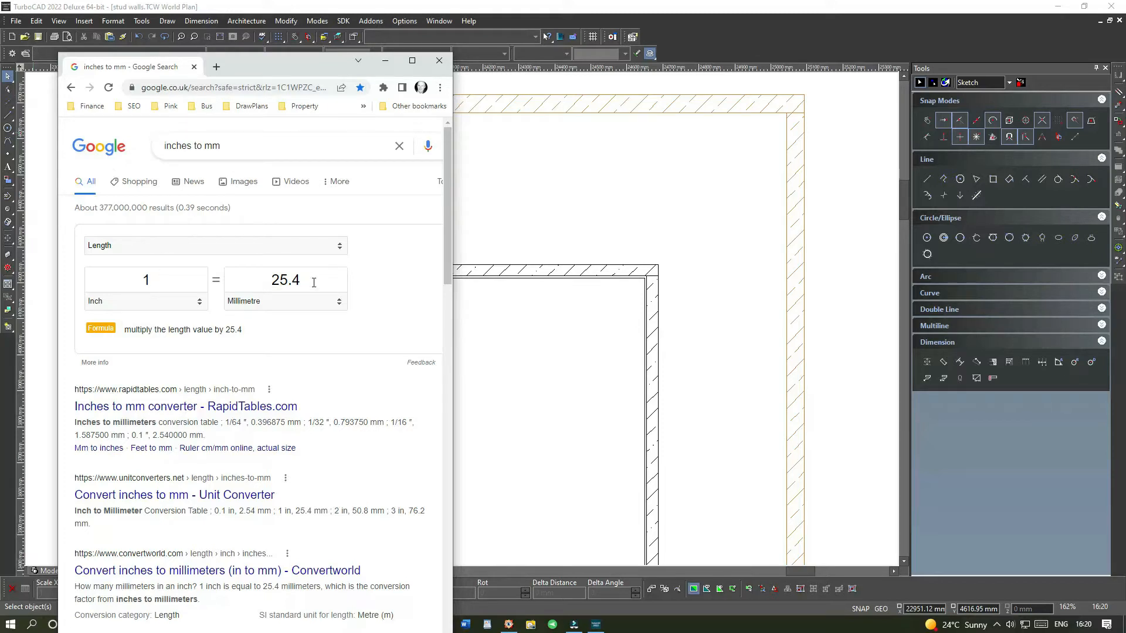
double_click(135, 277)
type("30")
double_click(274, 279)
left_click_drag(160, 279, 126, 279)
left_click_drag(163, 278, 125, 278)
type("78")
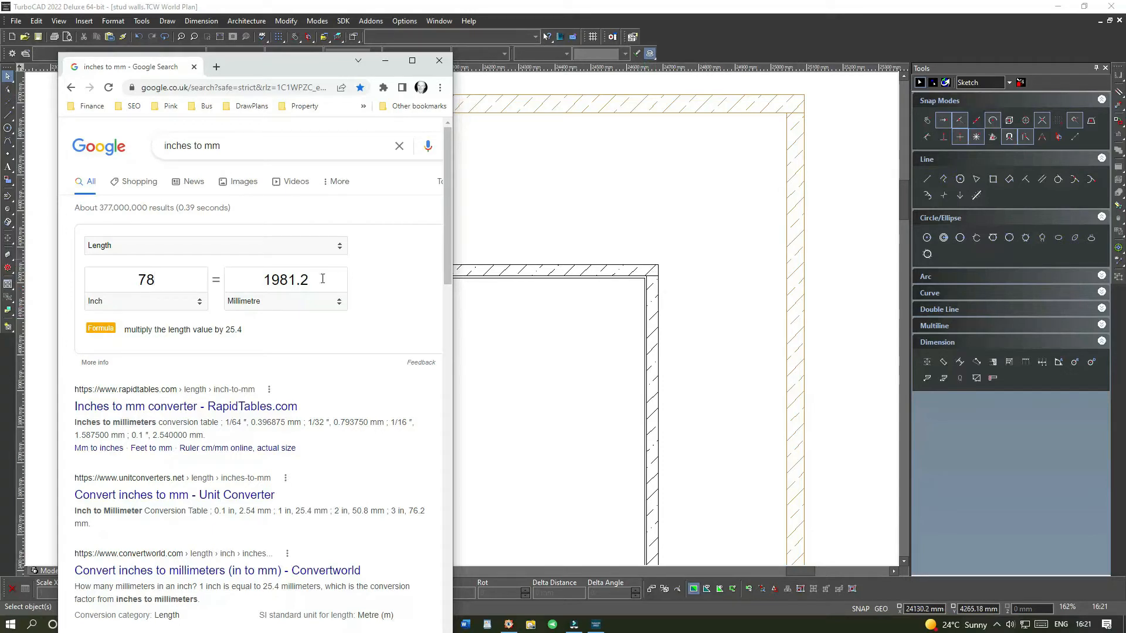
Step: Convert 1.5 inches to millimetres in the converter
double_click(179, 274)
type("1.5")
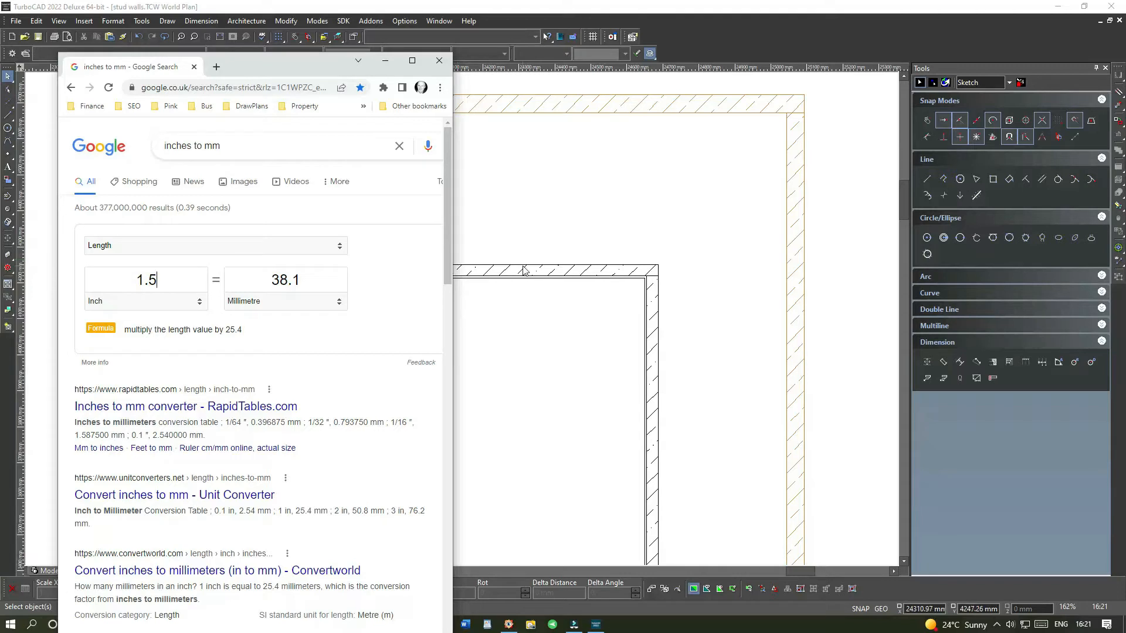
Step: Select the door frame's head piece and convert 1.25 inches to millimetres
left_click(603, 271)
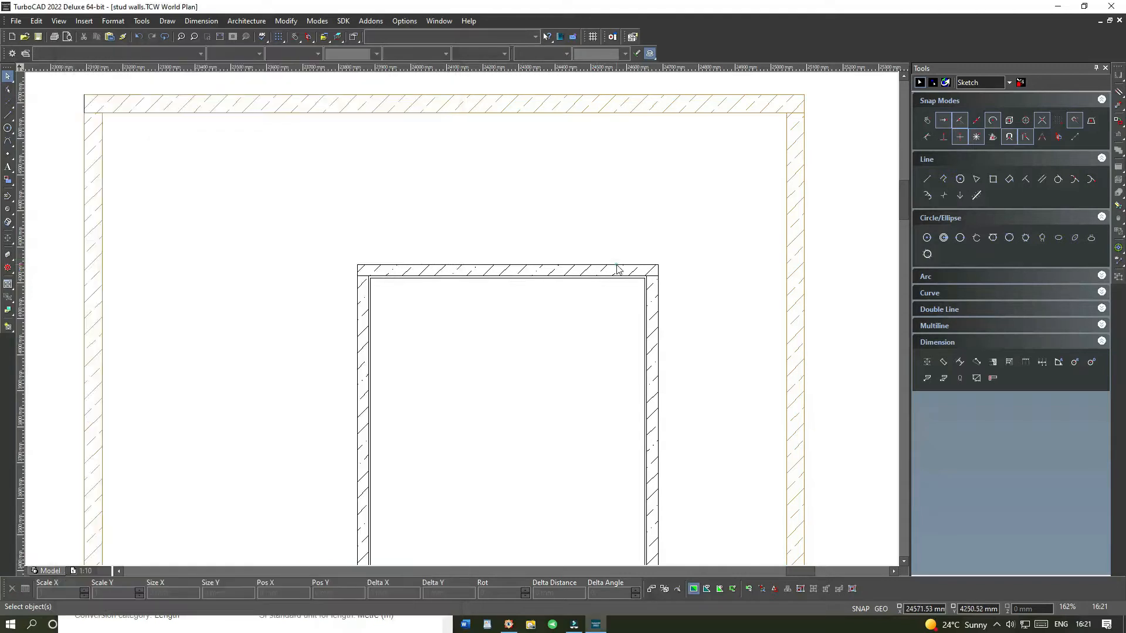
left_click(607, 271)
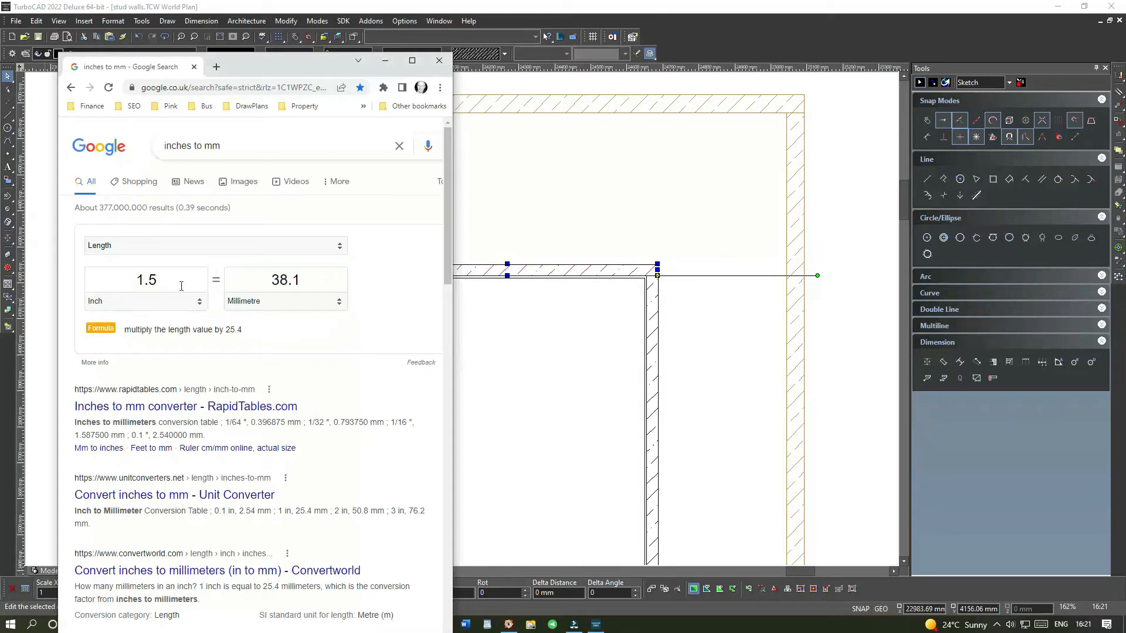
left_click_drag(163, 279, 110, 277)
type("1.25")
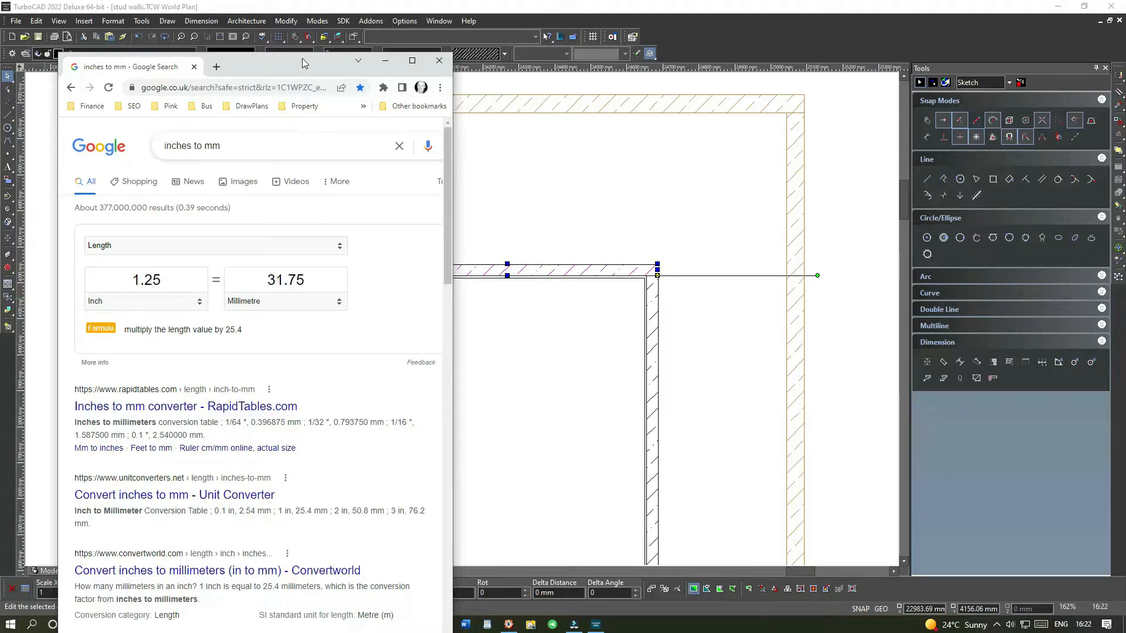
left_click_drag(306, 70, 0, 99)
left_click(414, 299)
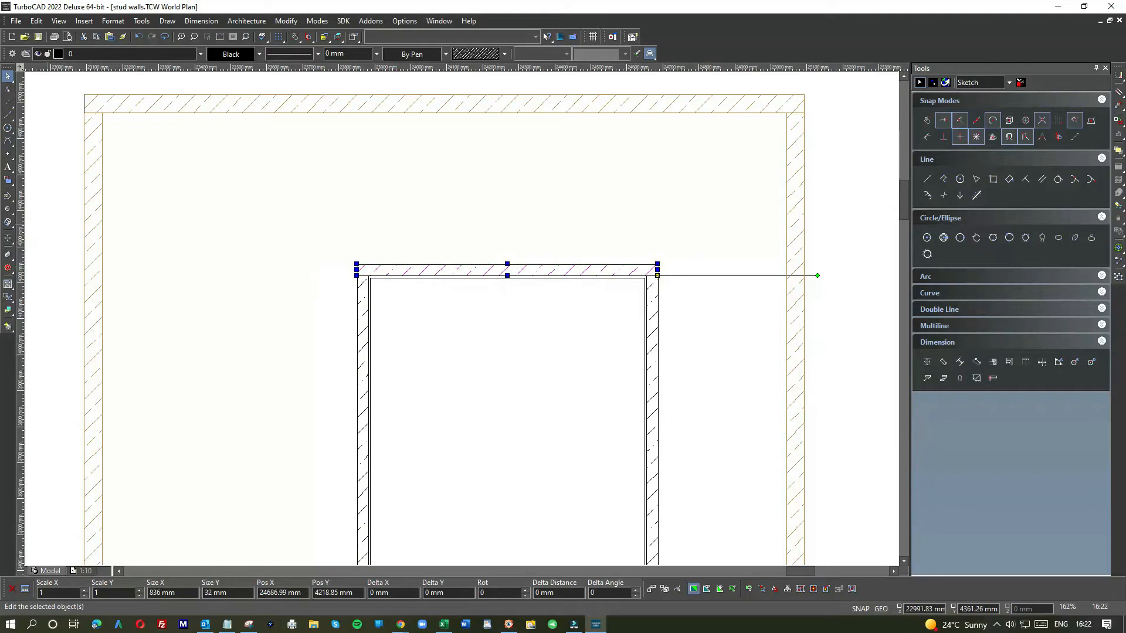
left_click_drag(0, 53, 284, 54)
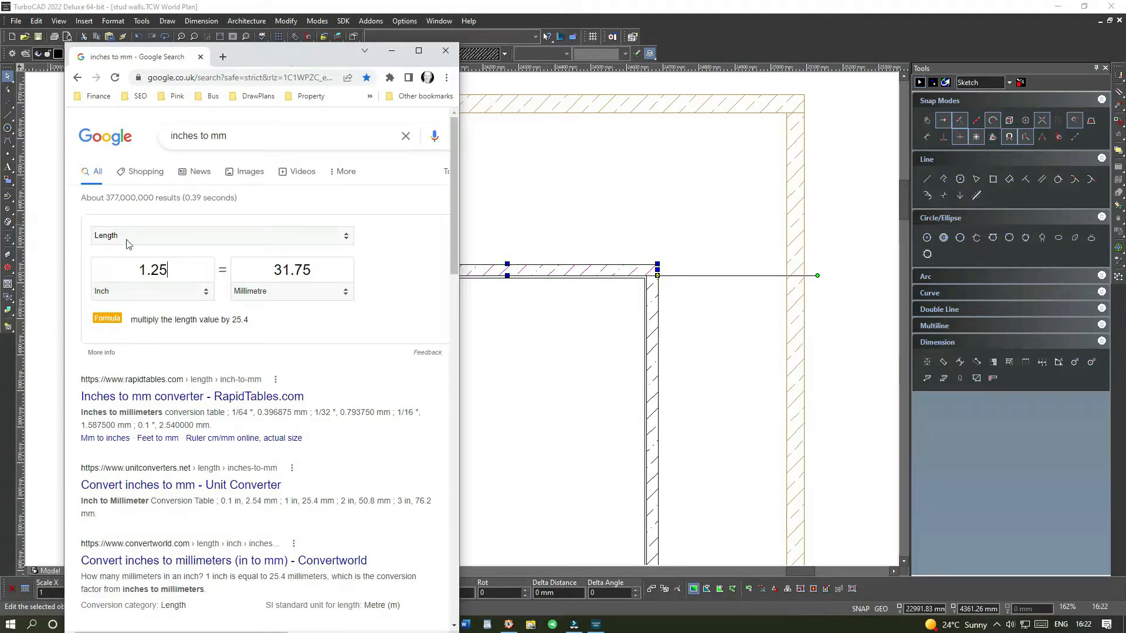
left_click(185, 291)
left_click(279, 291)
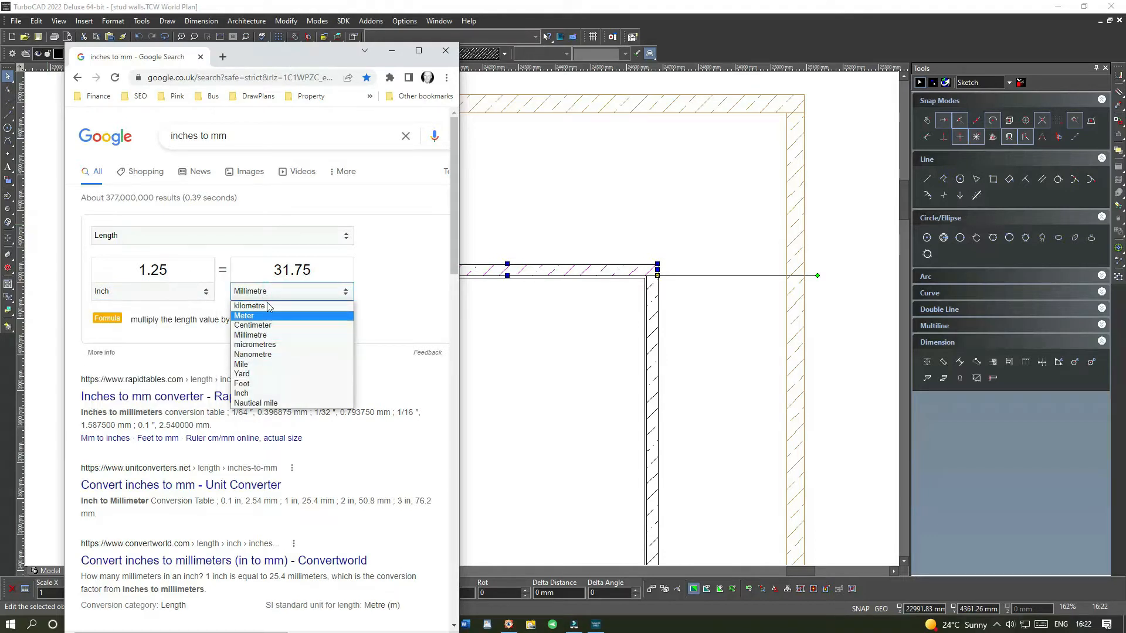
left_click(406, 238)
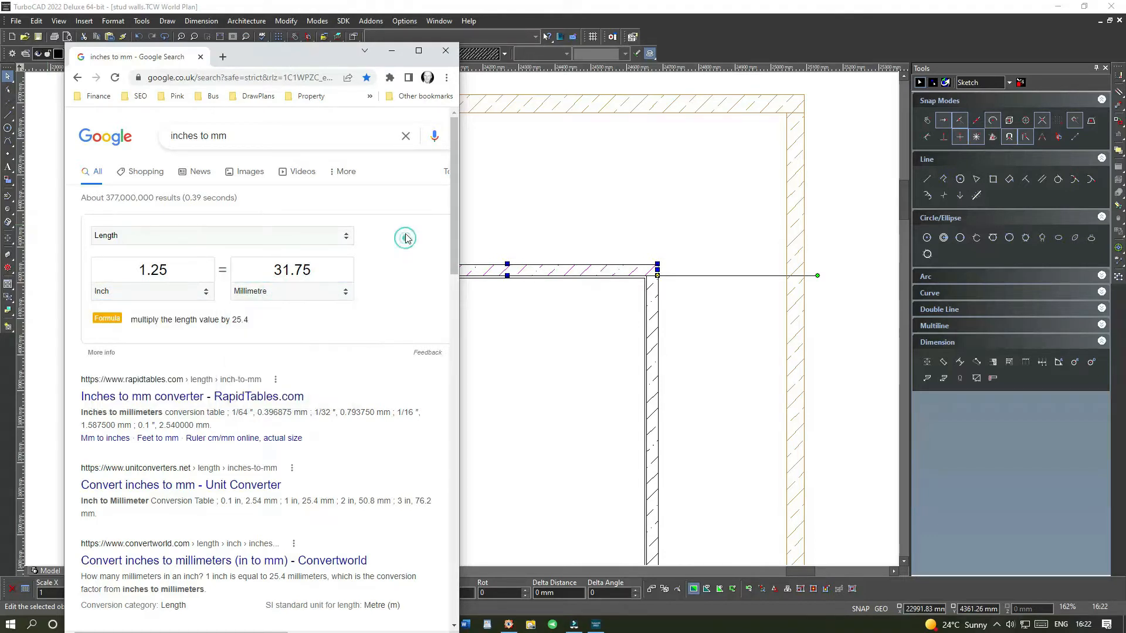
left_click(301, 42)
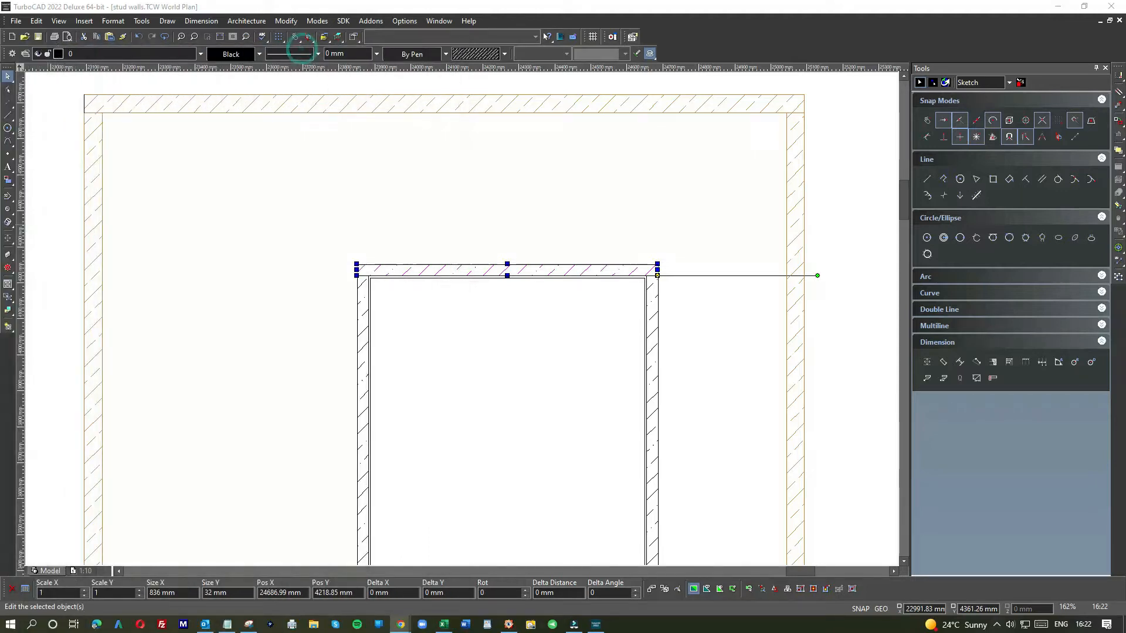
Step: Zoom around the door frame to inspect where its jambs meet the floor line
left_click(404, 232)
scroll(385, 274, "up", 2)
left_click(465, 320)
left_click(280, 360)
scroll(463, 324, "down", 4)
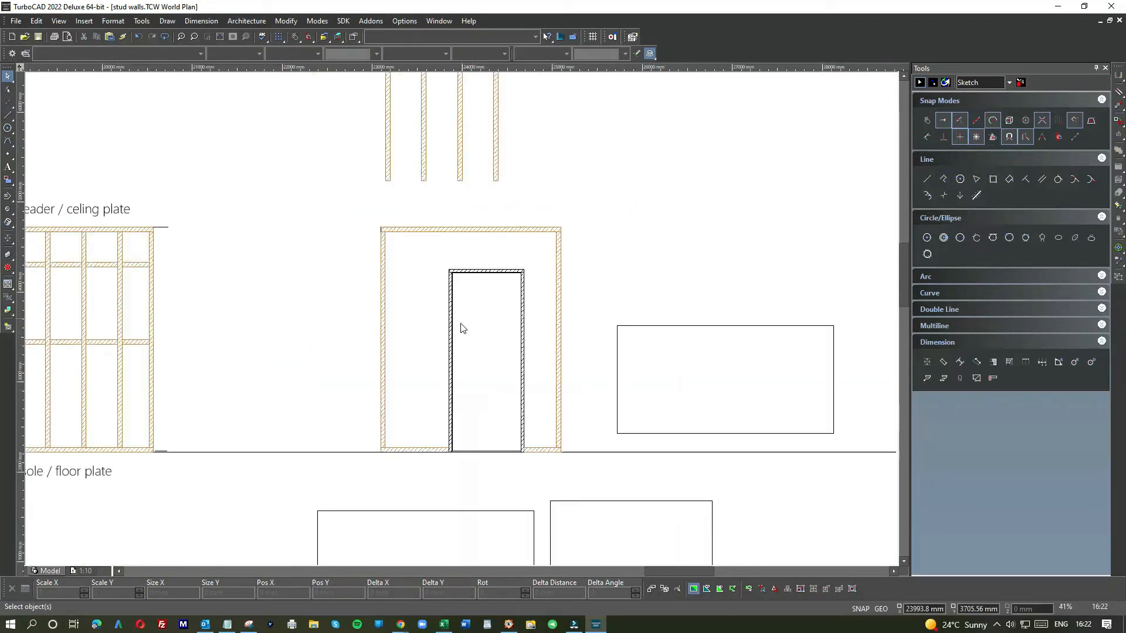
scroll(478, 452, "up", 2)
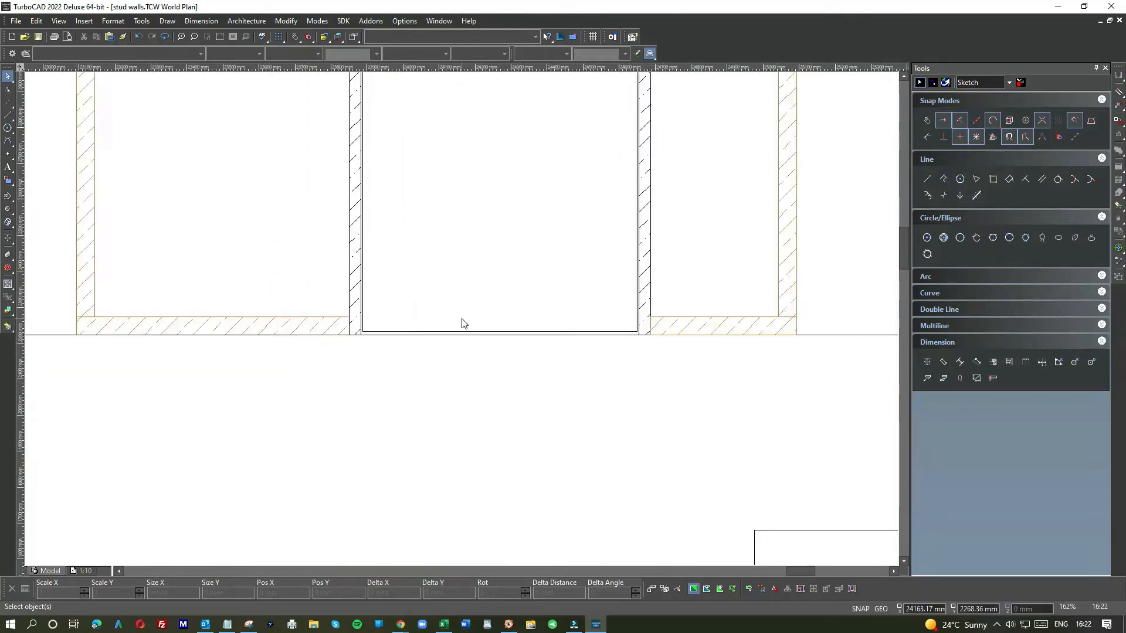
scroll(463, 322, "up", 1)
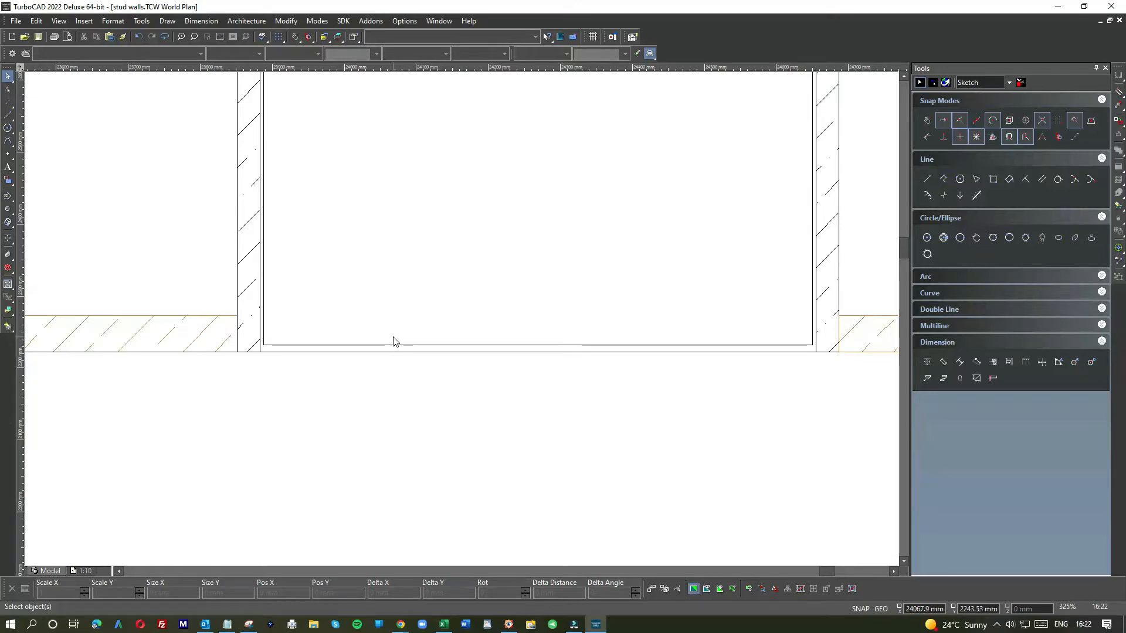
scroll(321, 352, "up", 1)
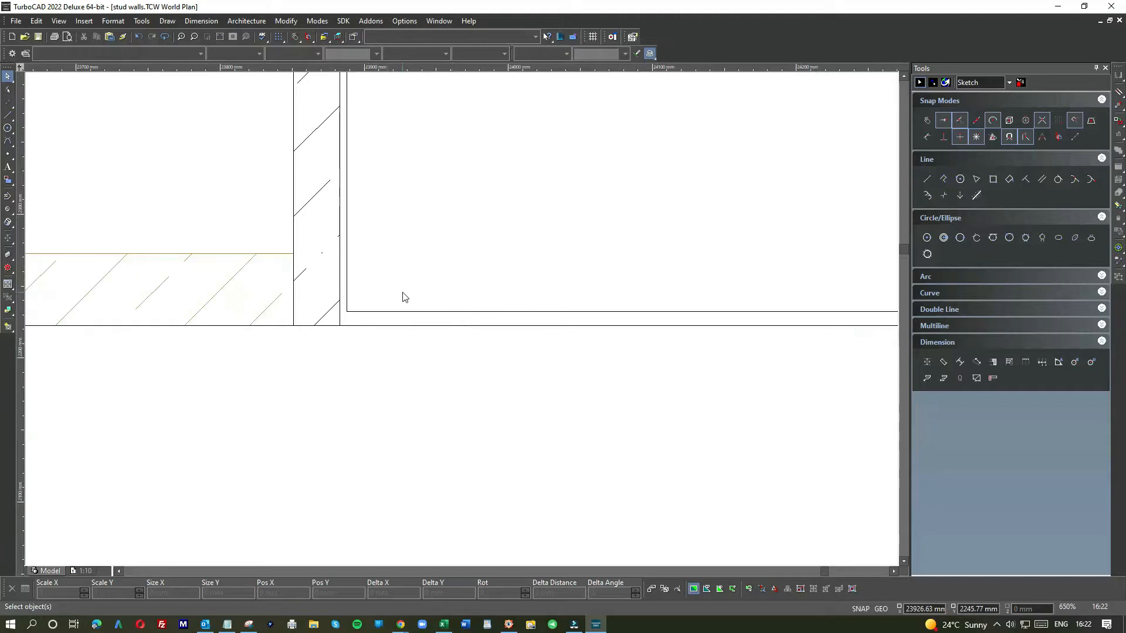
scroll(446, 317, "down", 1)
scroll(441, 286, "up", 2)
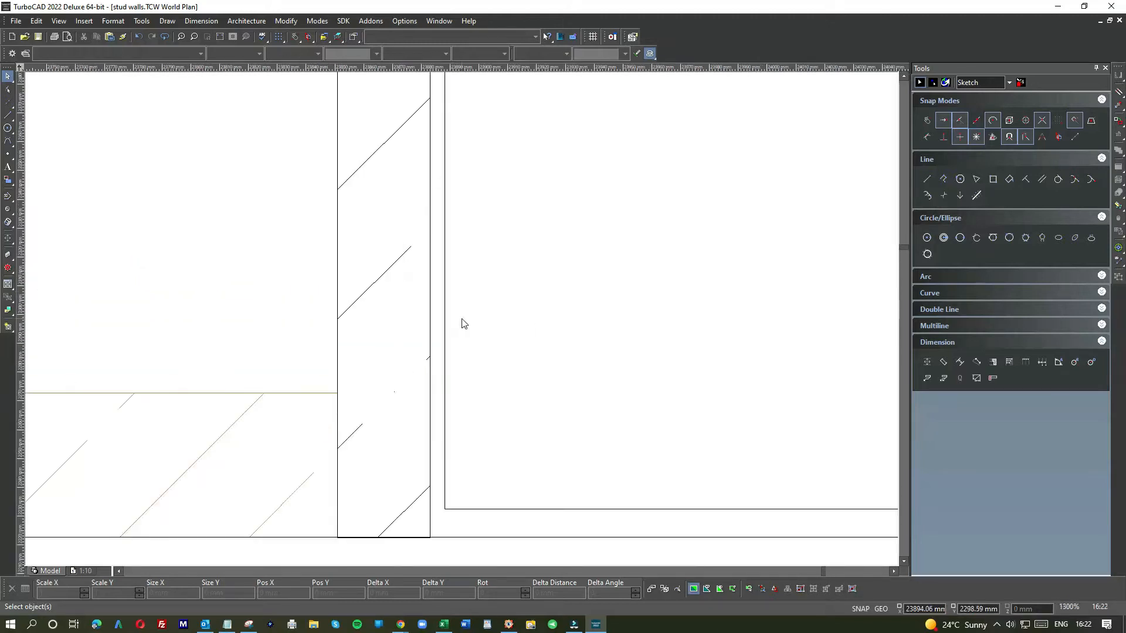
scroll(443, 323, "down", 1)
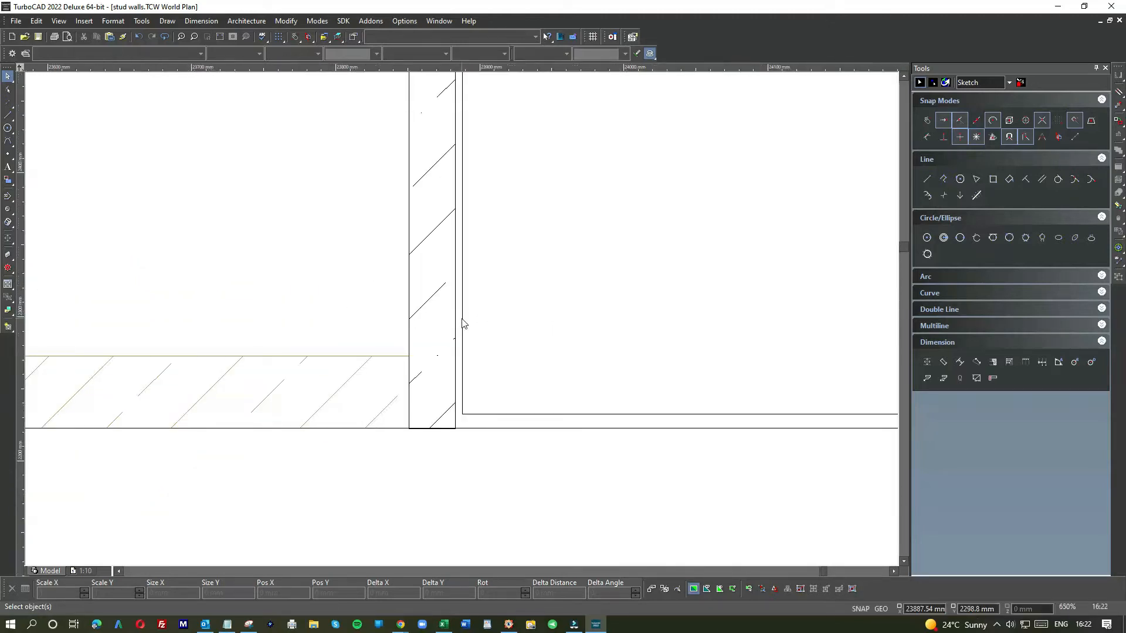
scroll(468, 323, "down", 1)
scroll(461, 322, "down", 1)
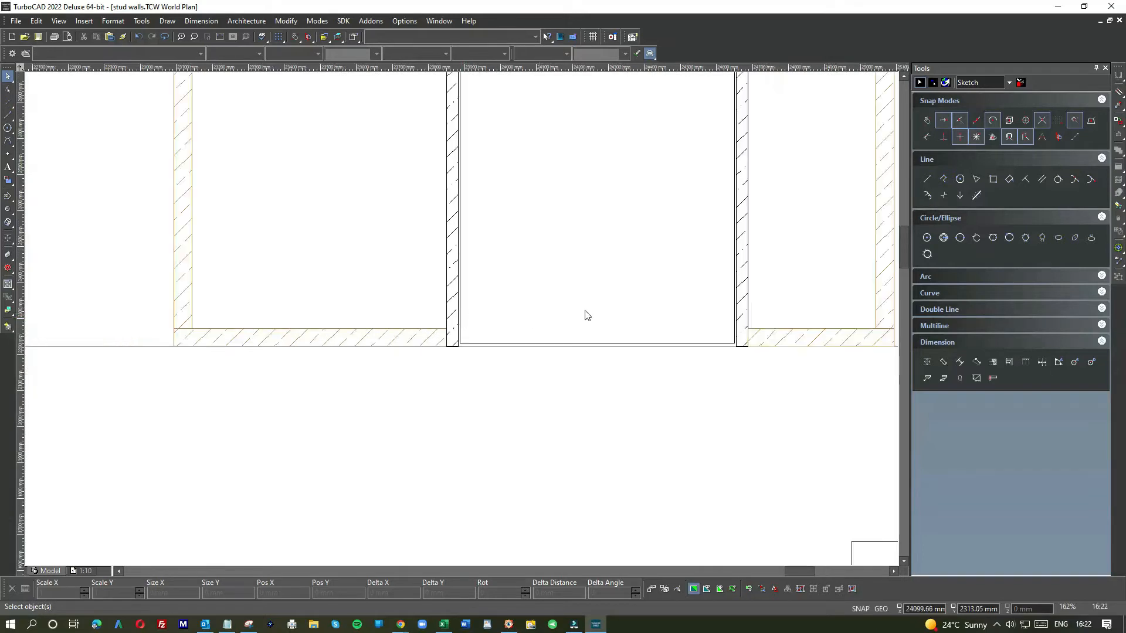
scroll(462, 321, "down", 1)
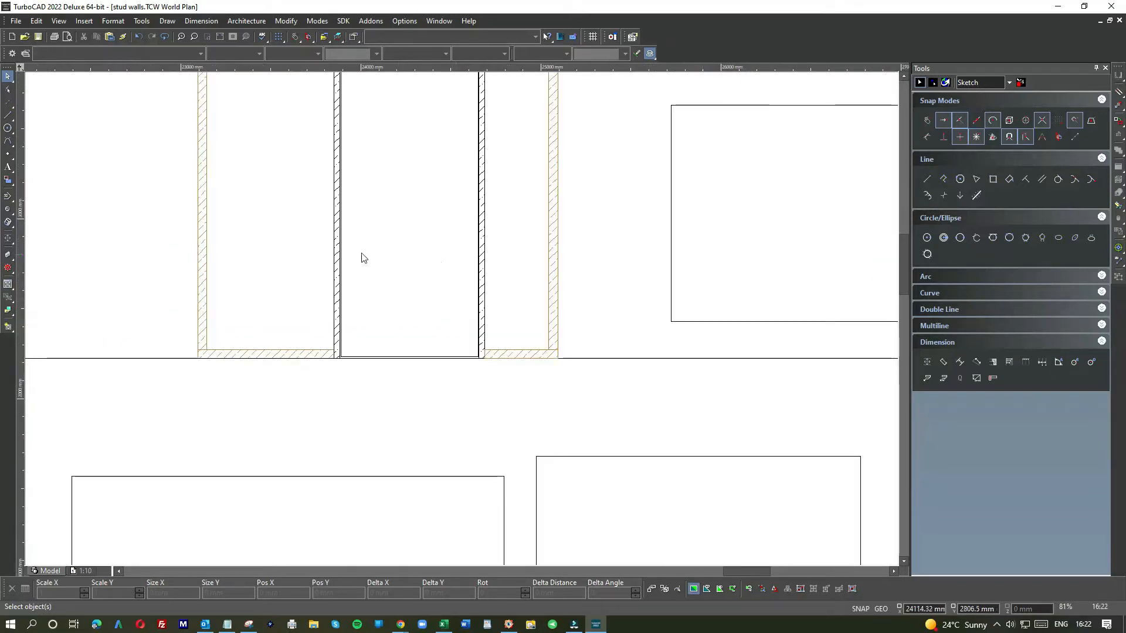
scroll(460, 324, "up", 1)
scroll(464, 324, "up", 1)
scroll(459, 322, "down", 1)
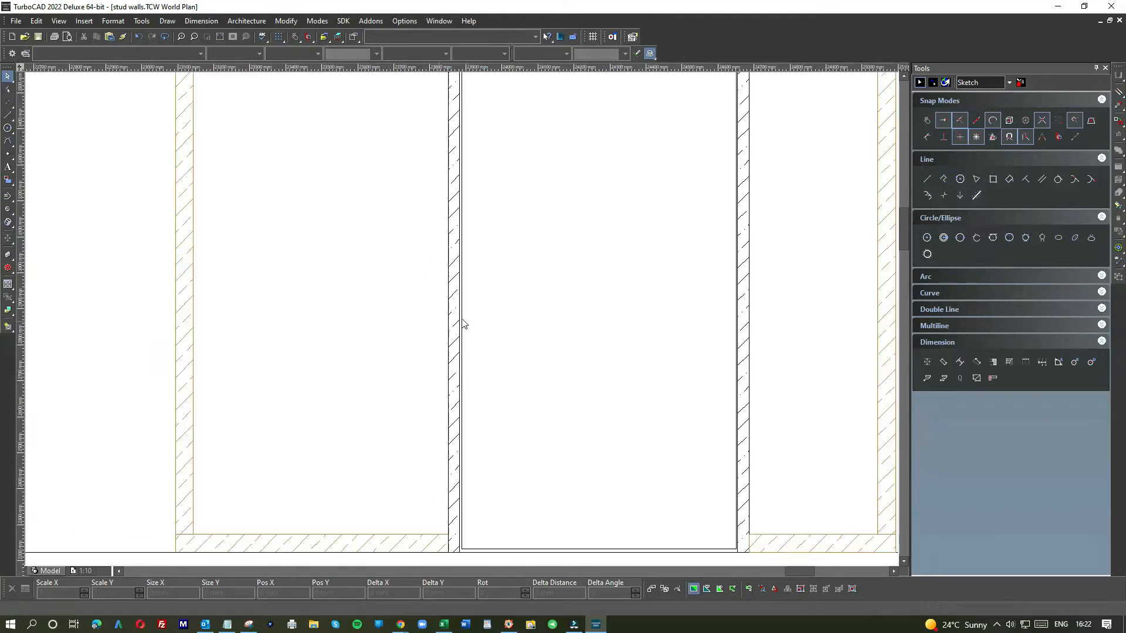
scroll(463, 317, "down", 1)
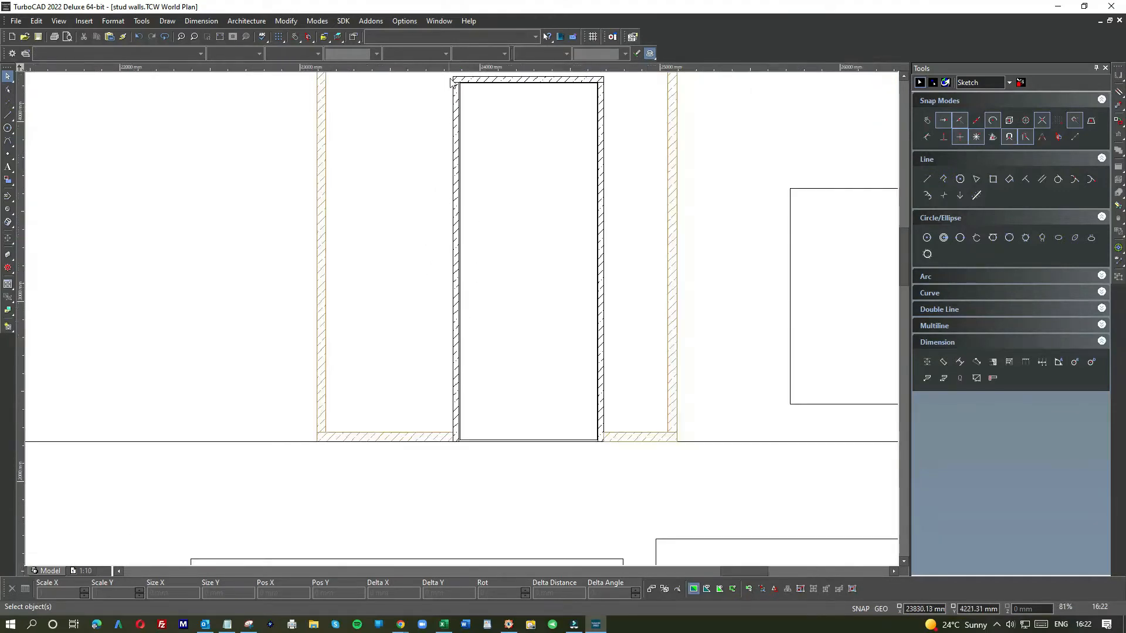
scroll(544, 456, "up", 2)
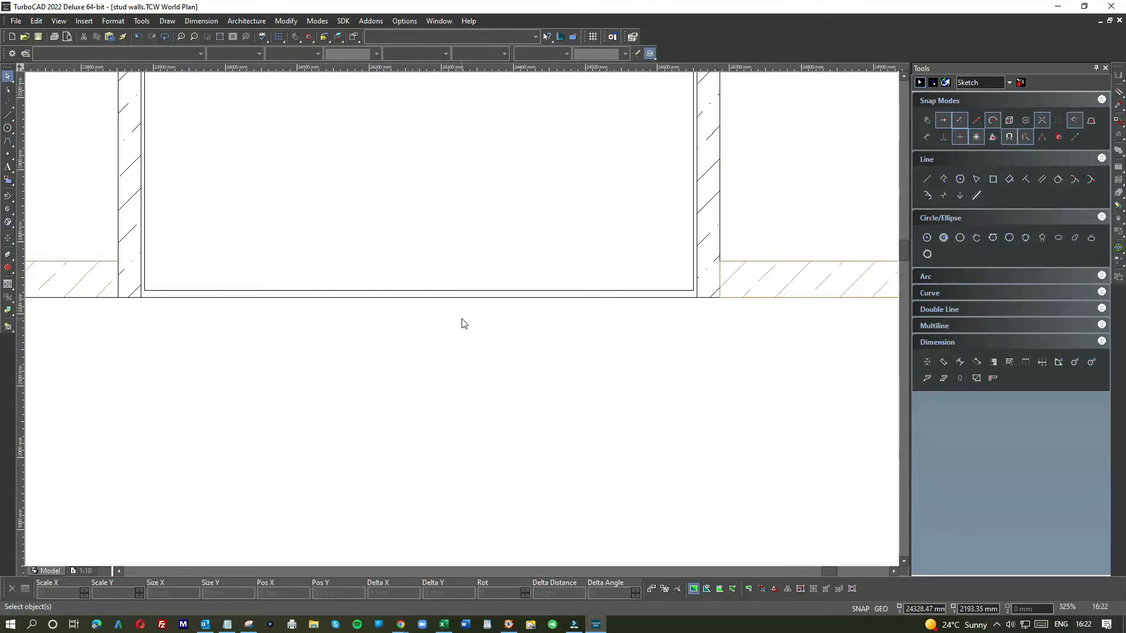
scroll(460, 321, "down", 2)
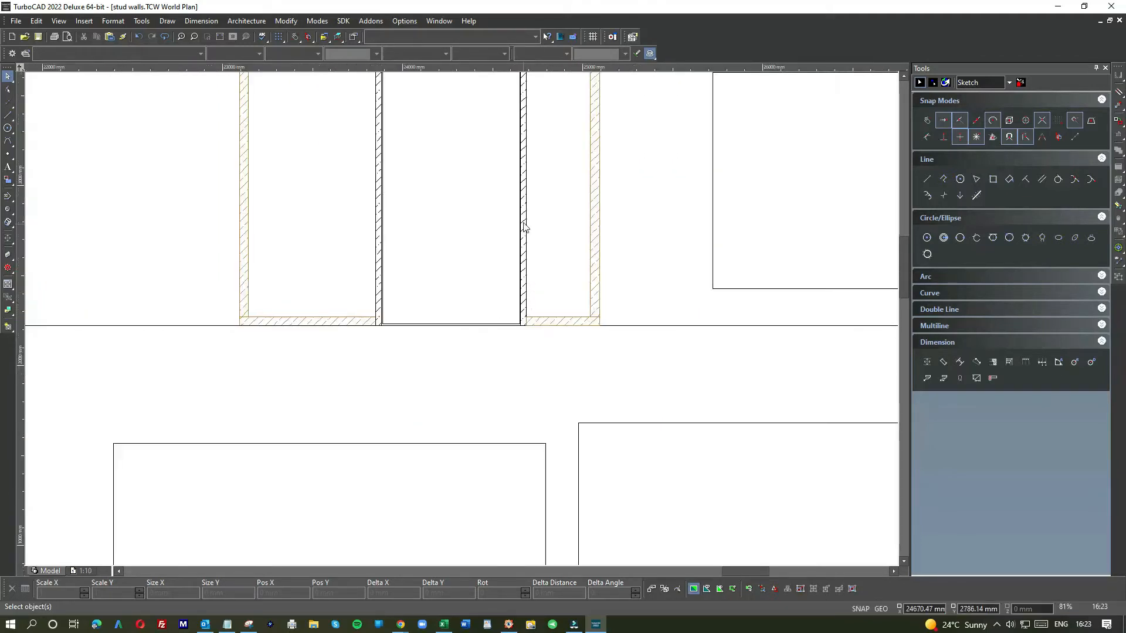
scroll(462, 322, "up", 2)
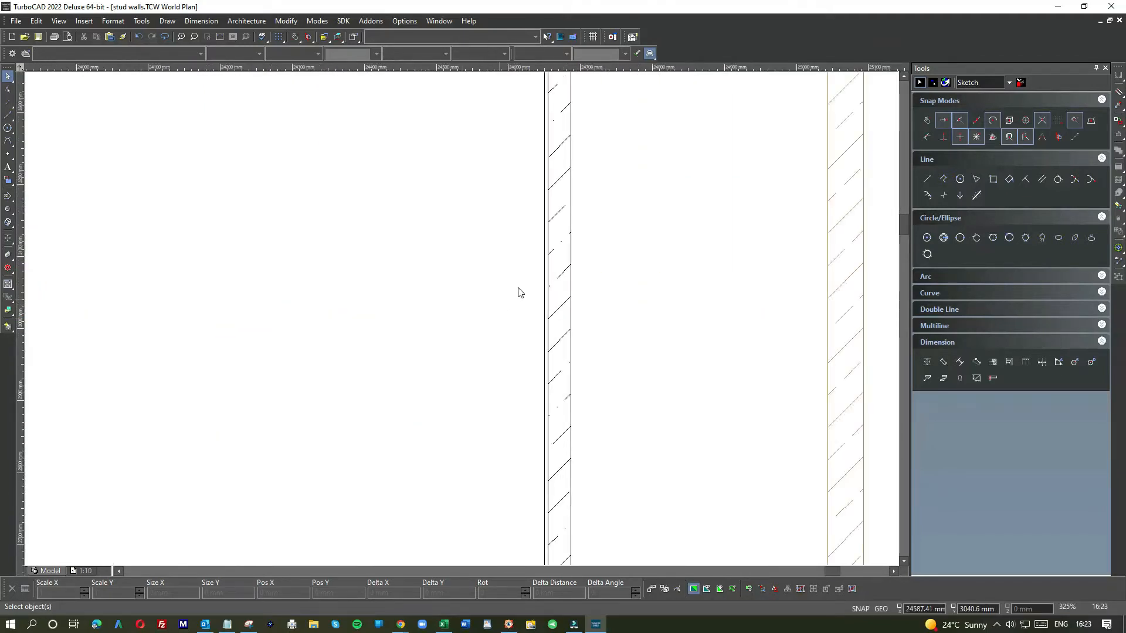
scroll(554, 284, "down", 2)
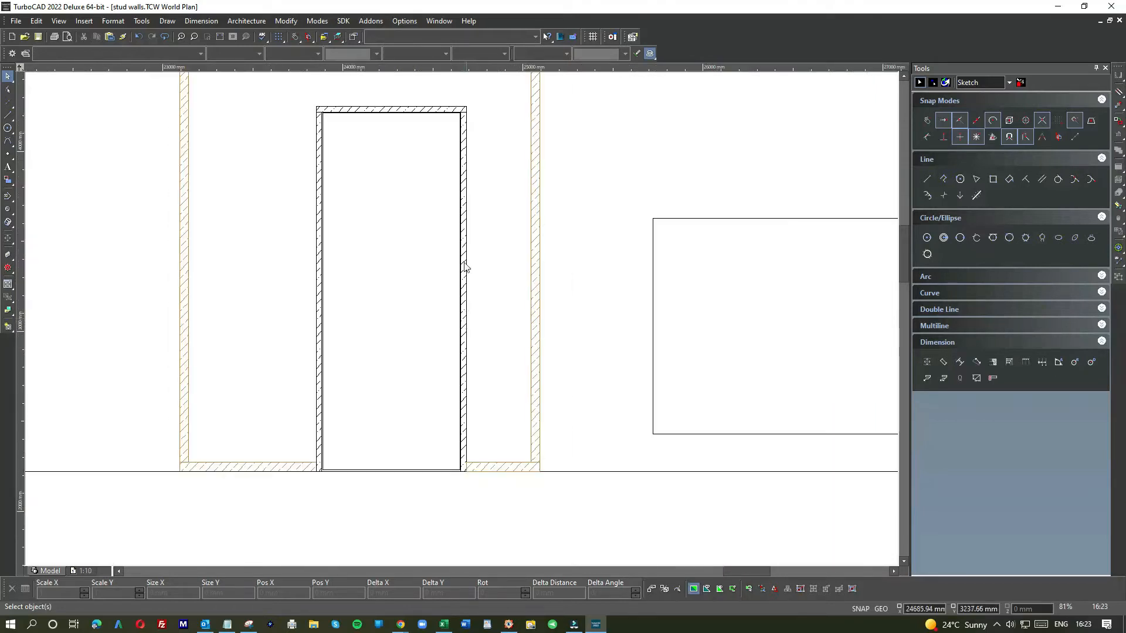
Step: Zoom in and out across the stud wall elevations to survey the framing around the door opening
scroll(460, 319, "up", 3)
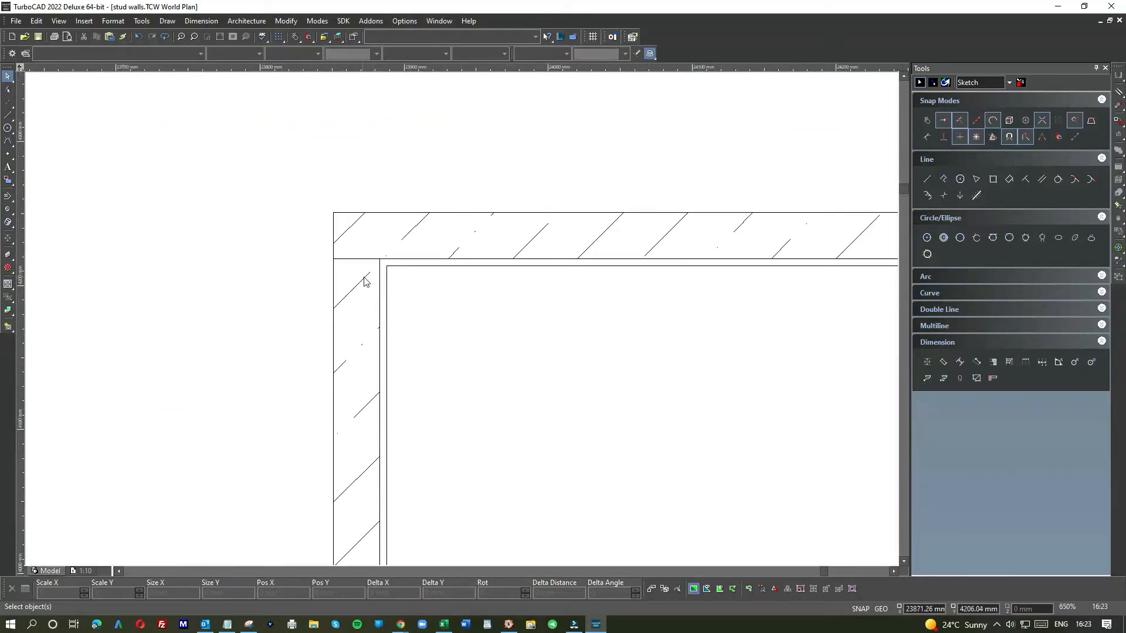
scroll(463, 323, "down", 1)
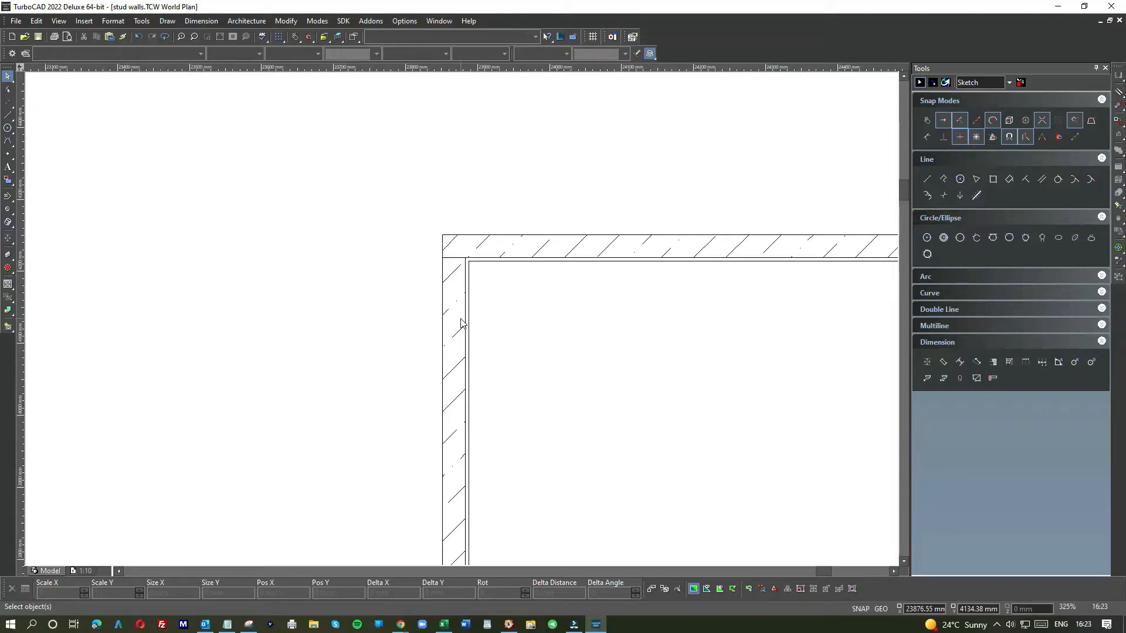
scroll(522, 369, "down", 2)
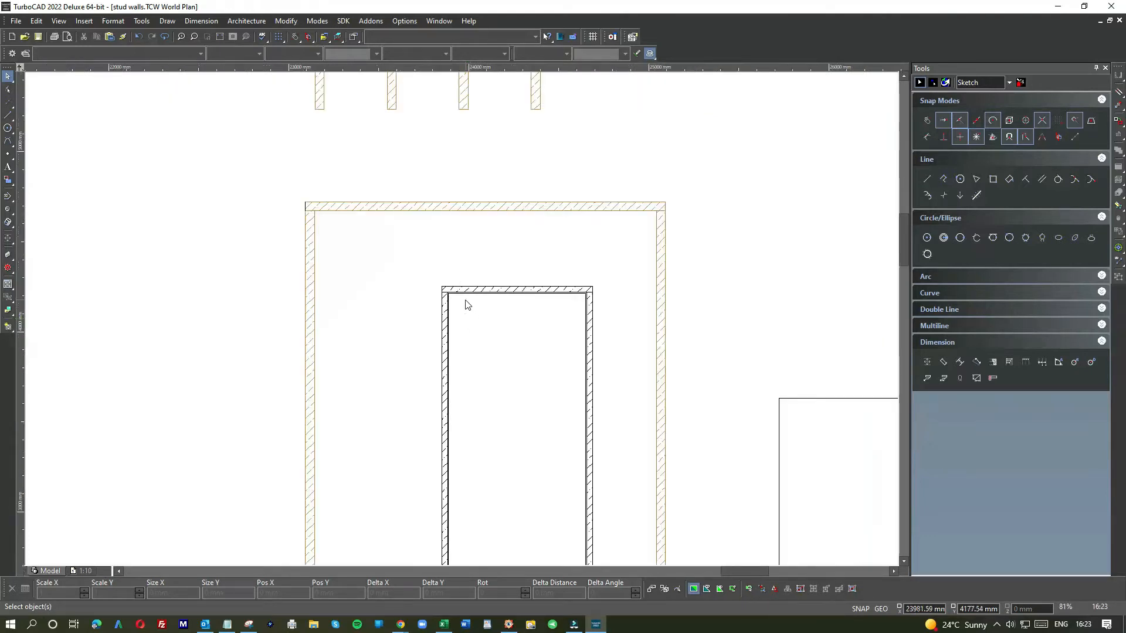
scroll(467, 305, "up", 2)
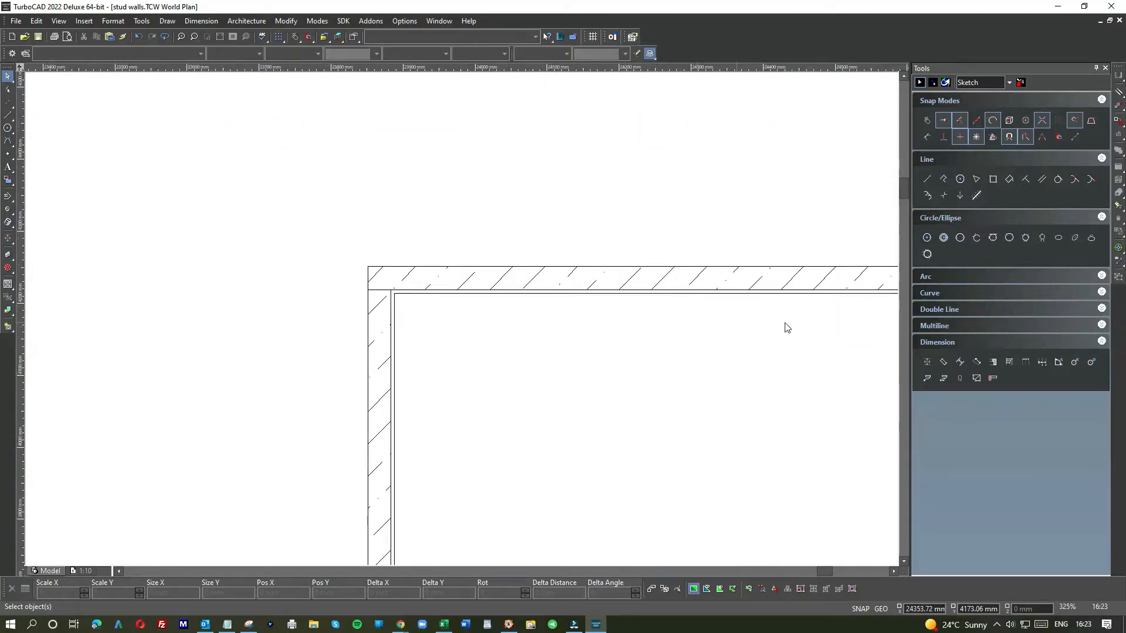
scroll(479, 323, "down", 1)
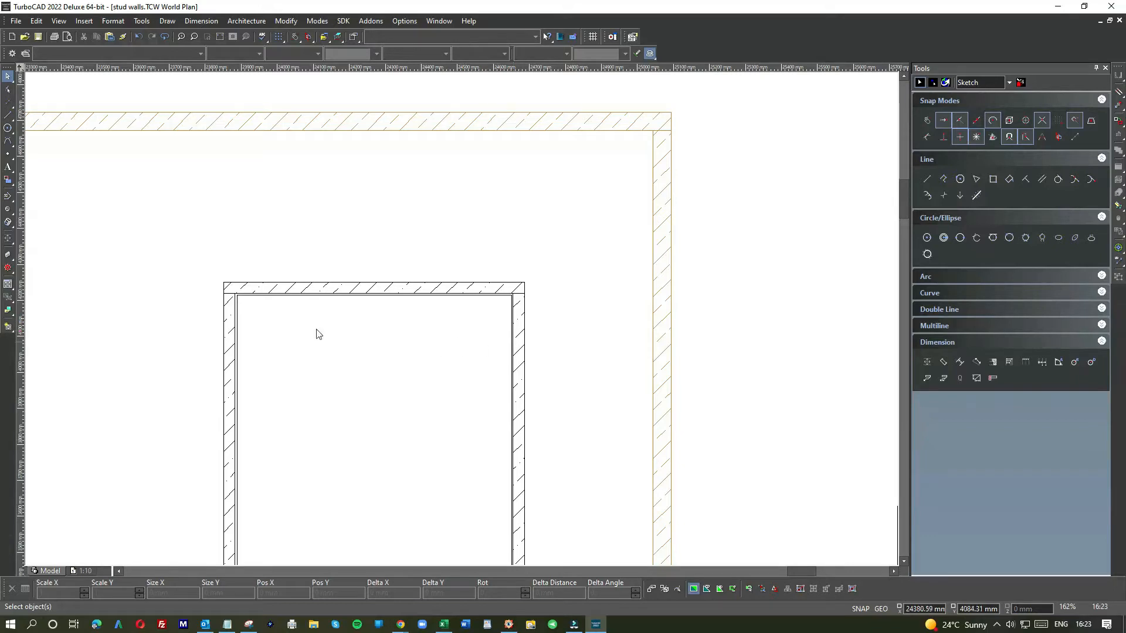
scroll(225, 271, "down", 2)
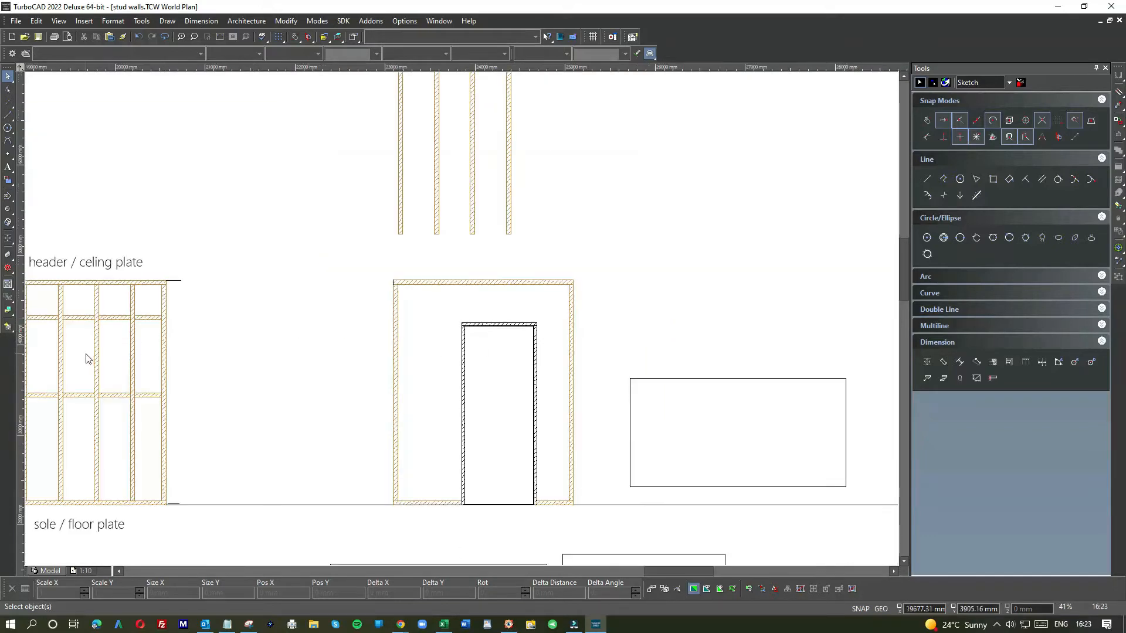
scroll(88, 359, "down", 1)
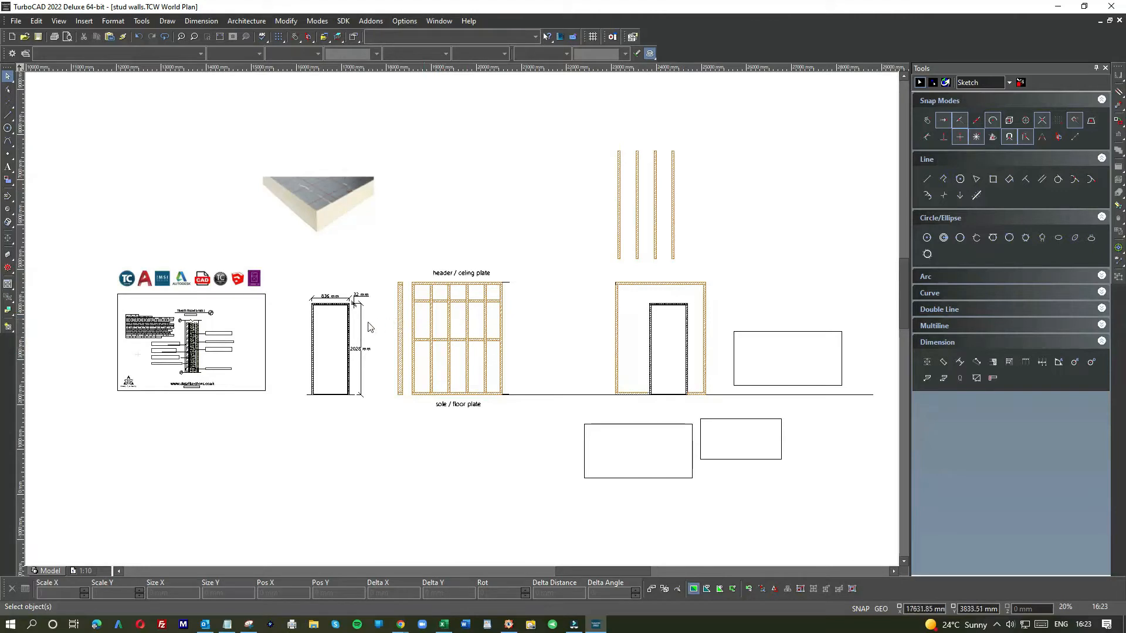
scroll(463, 325, "up", 2)
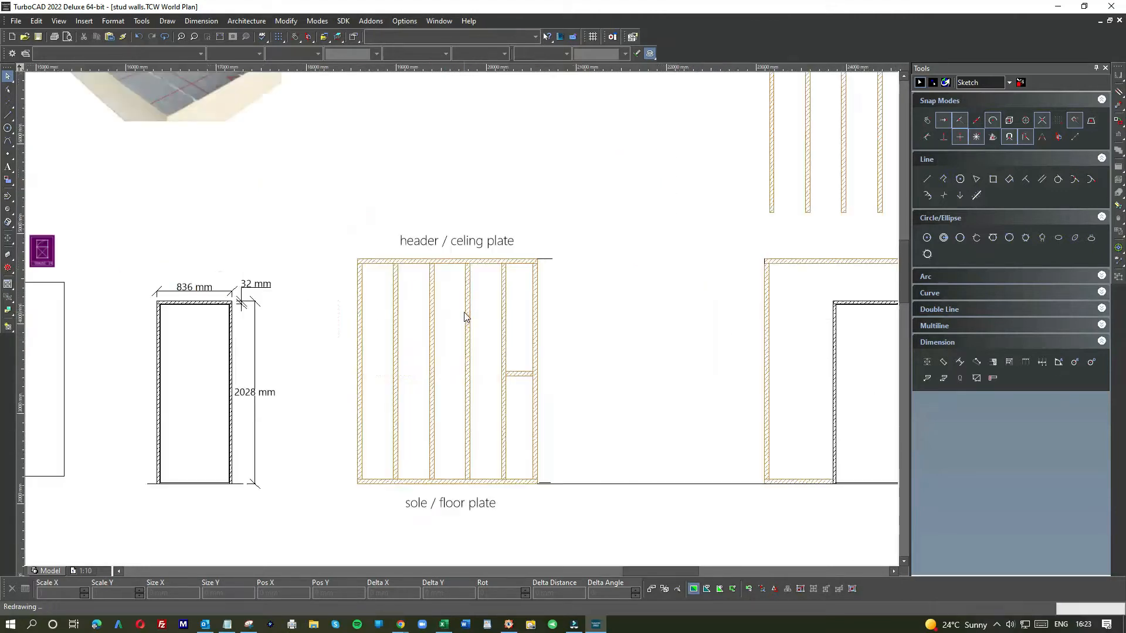
scroll(498, 327, "down", 2)
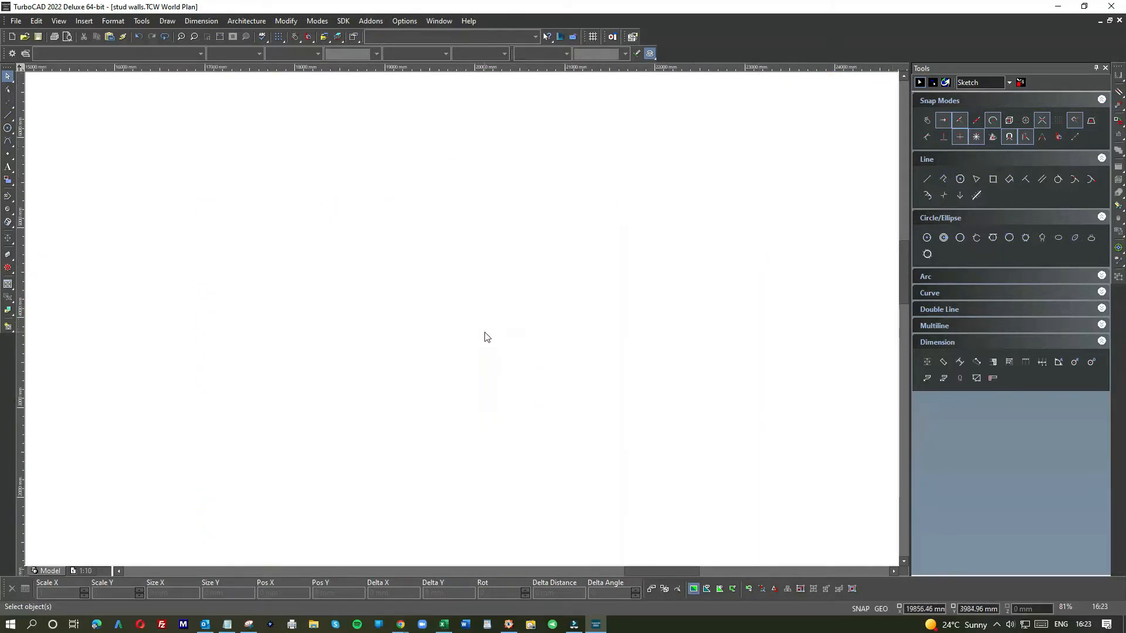
scroll(463, 324, "up", 2)
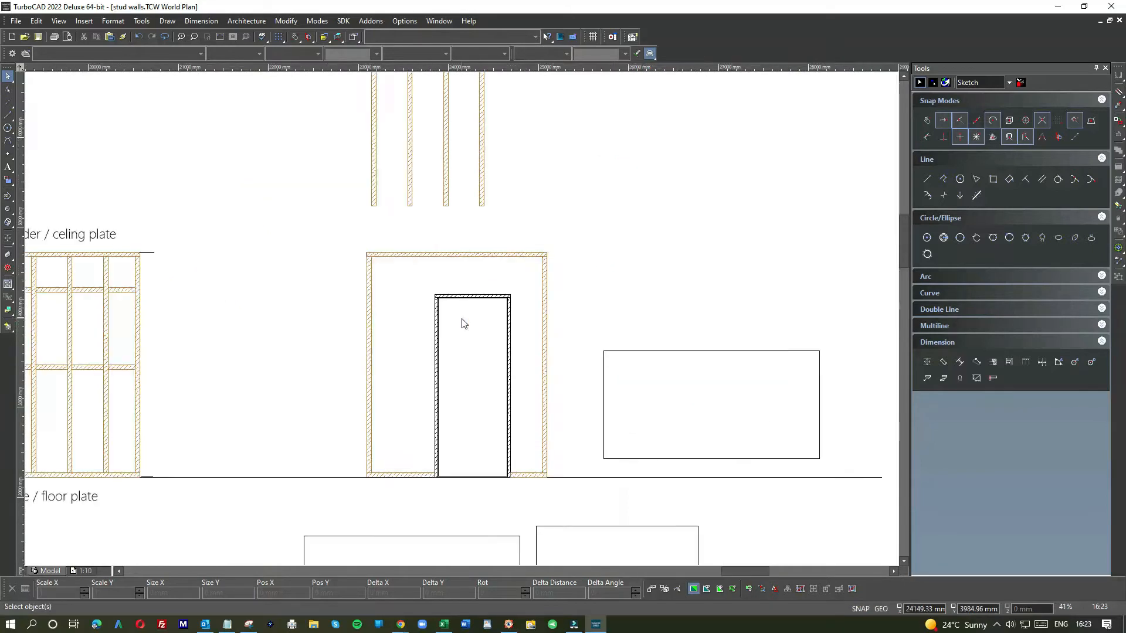
scroll(463, 324, "down", 1)
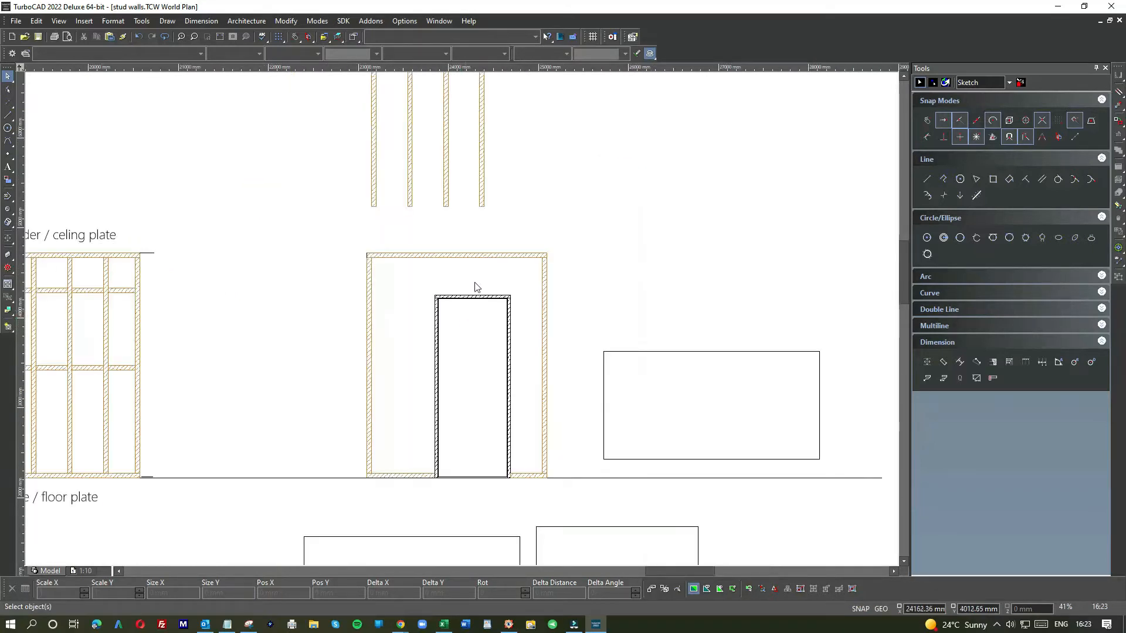
Step: Move a stud down onto the sole plate so it sits against the left jamb of the door frame
left_click_drag(520, 181, 403, 443)
scroll(460, 322, "up", 3)
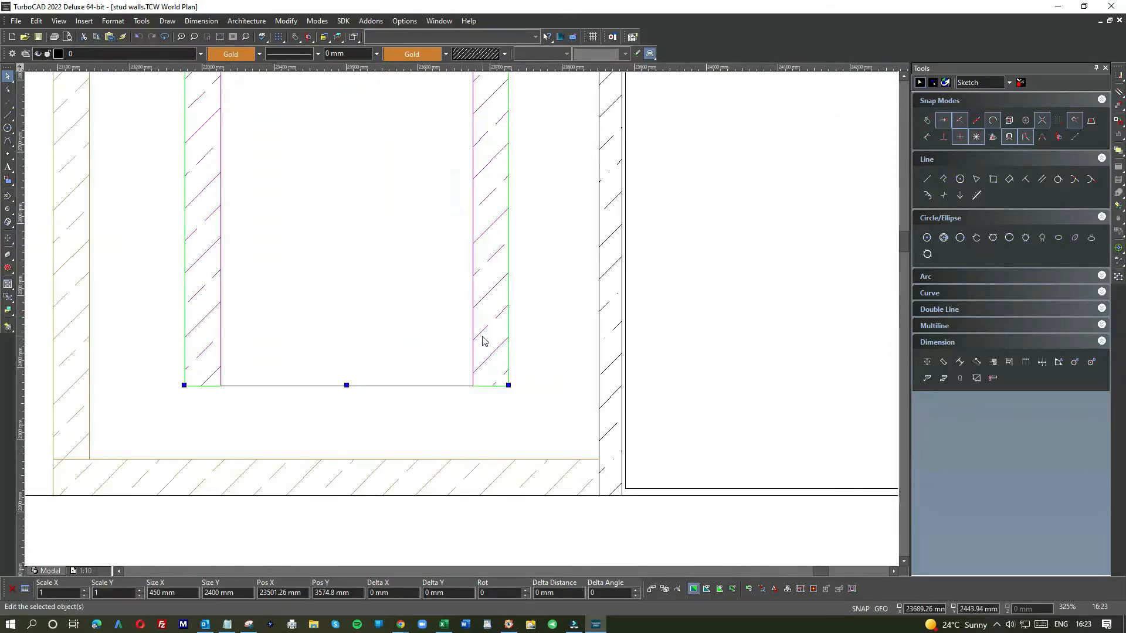
left_click(558, 324)
left_click(495, 356)
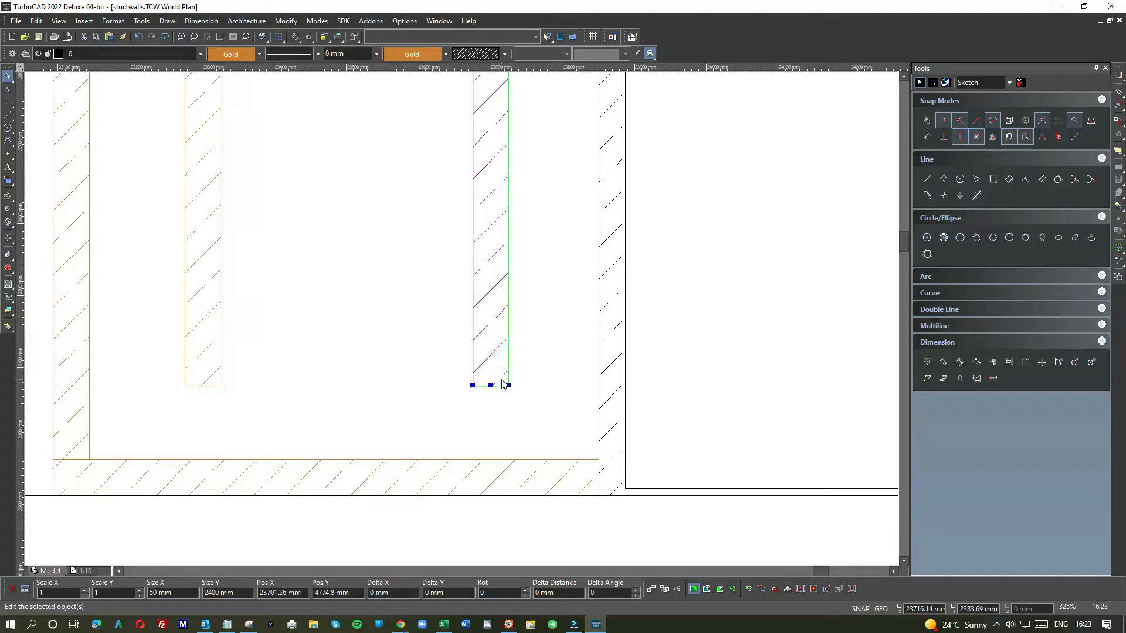
key("e")
key("m")
left_click(509, 387)
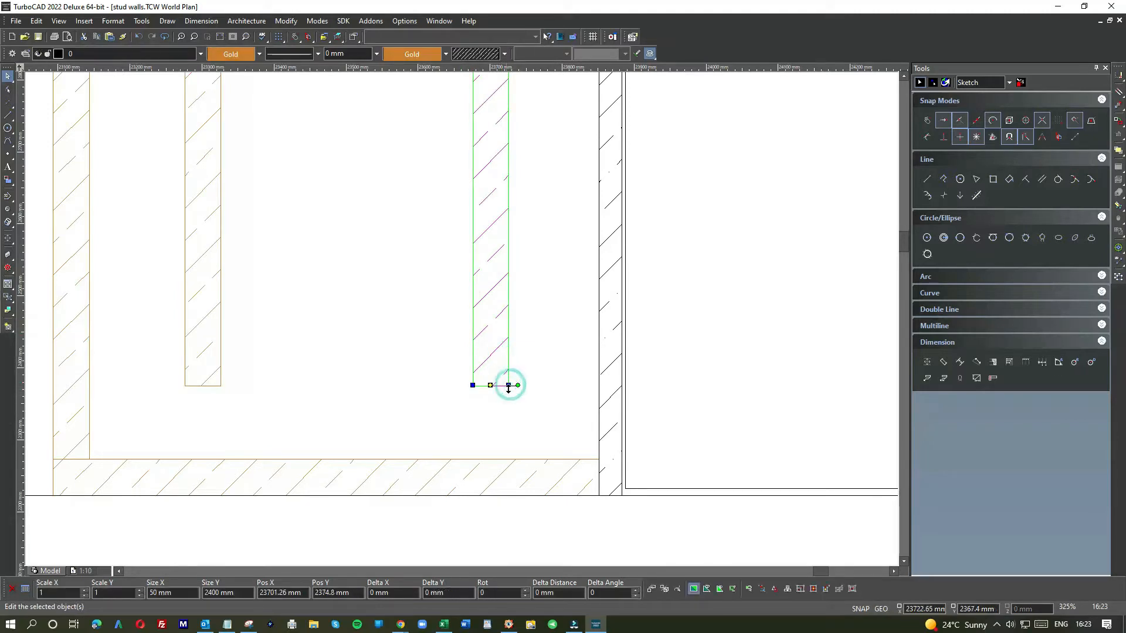
left_click(509, 387)
left_click(507, 387)
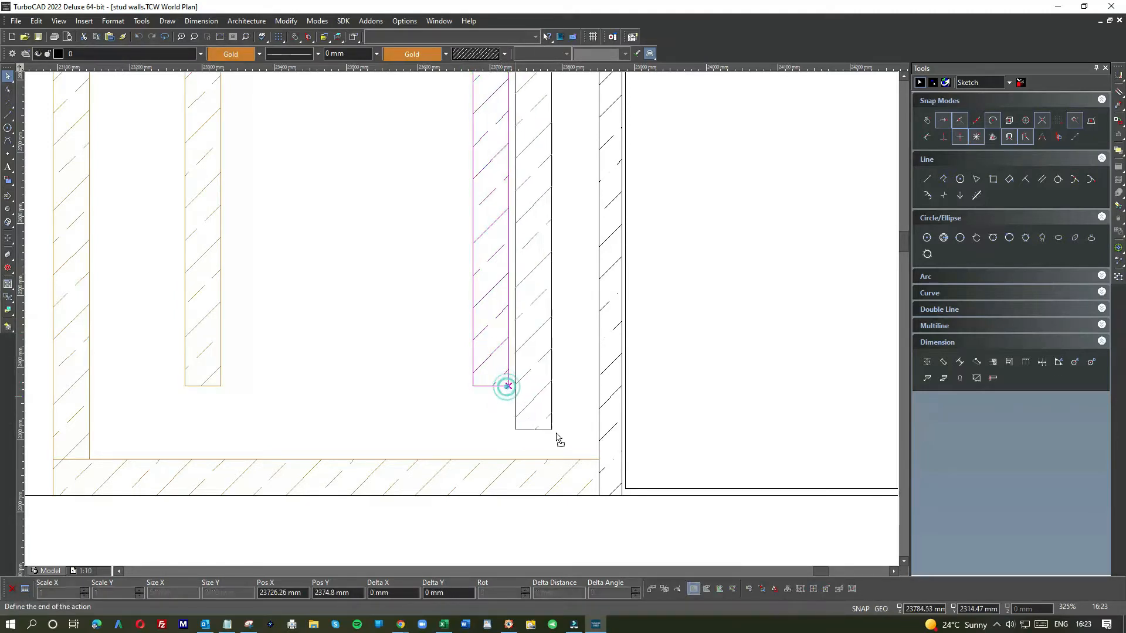
left_click(597, 459)
scroll(457, 322, "down", 5)
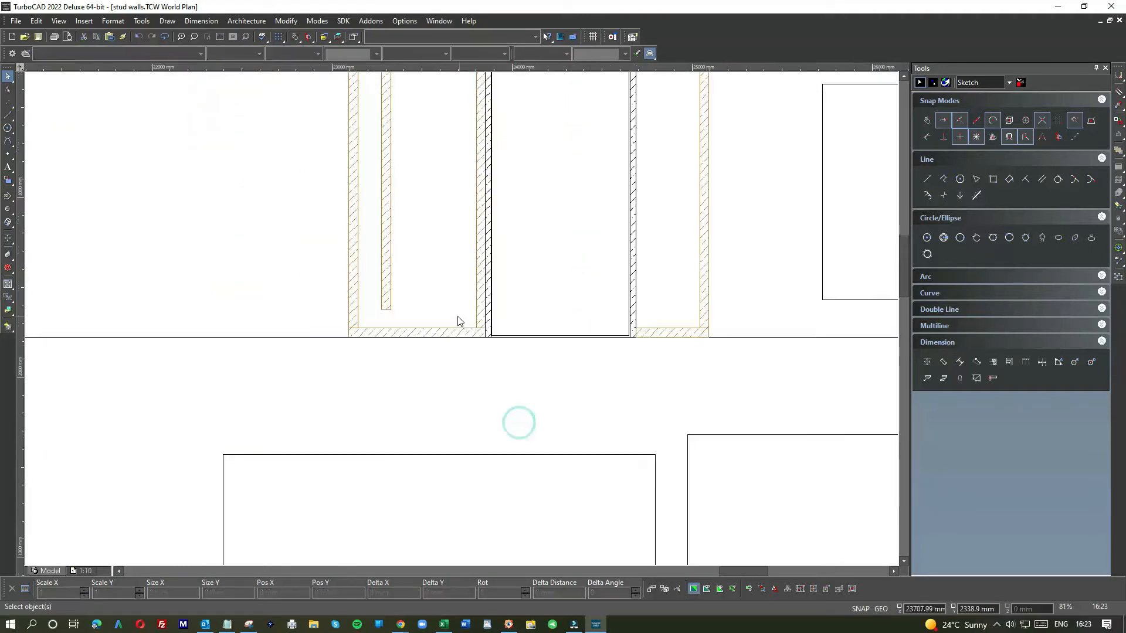
Step: Move another stud to the door's right side, snapping its bottom corner onto the sole plate against the right jamb
left_click(390, 265)
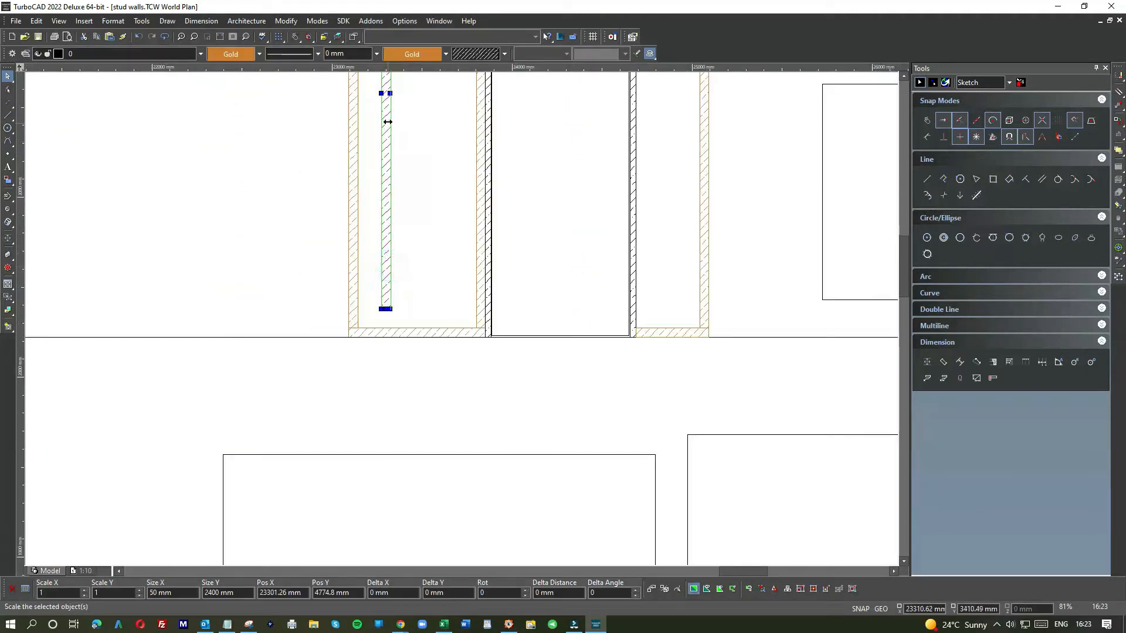
left_click(385, 93)
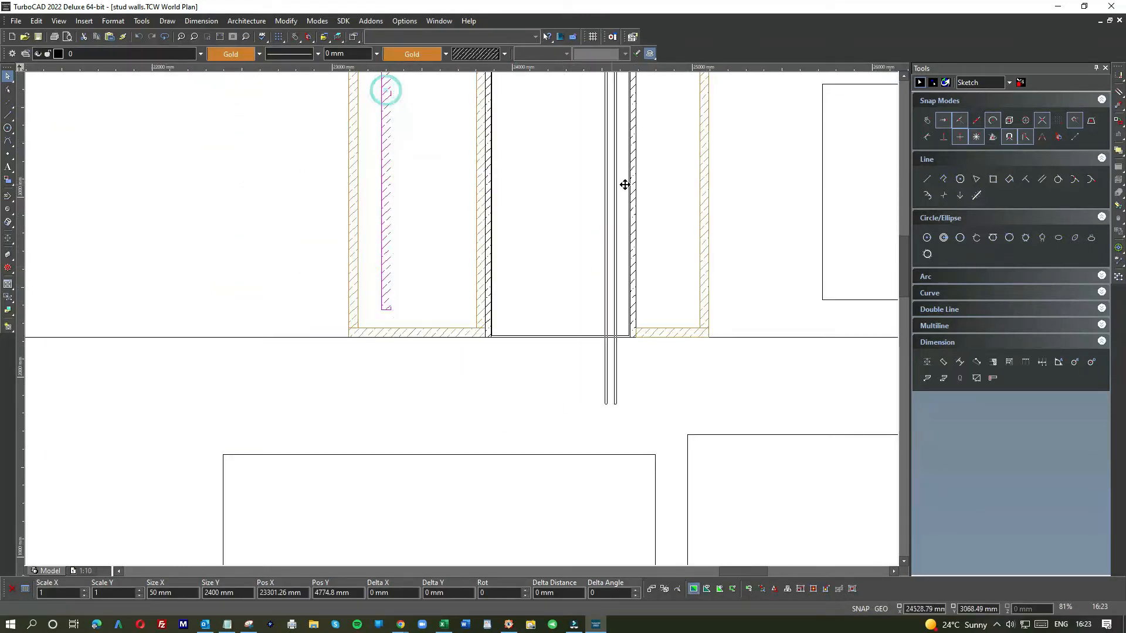
left_click(663, 107)
scroll(460, 321, "up", 5)
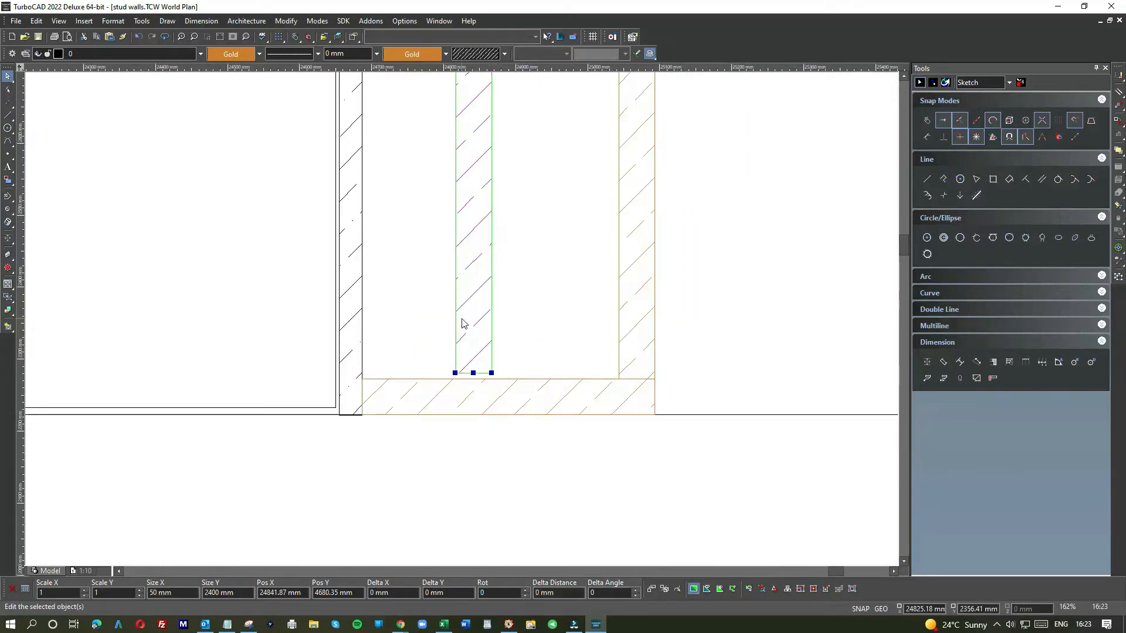
left_click(476, 334)
left_click(396, 326)
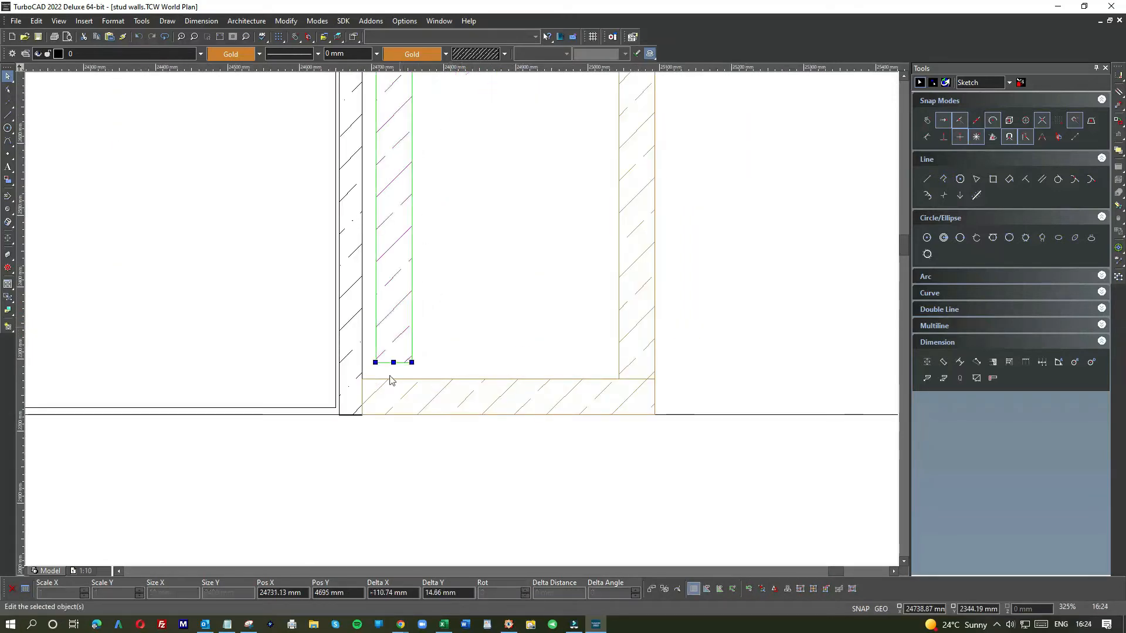
scroll(375, 362, "up", 2)
left_click(375, 363)
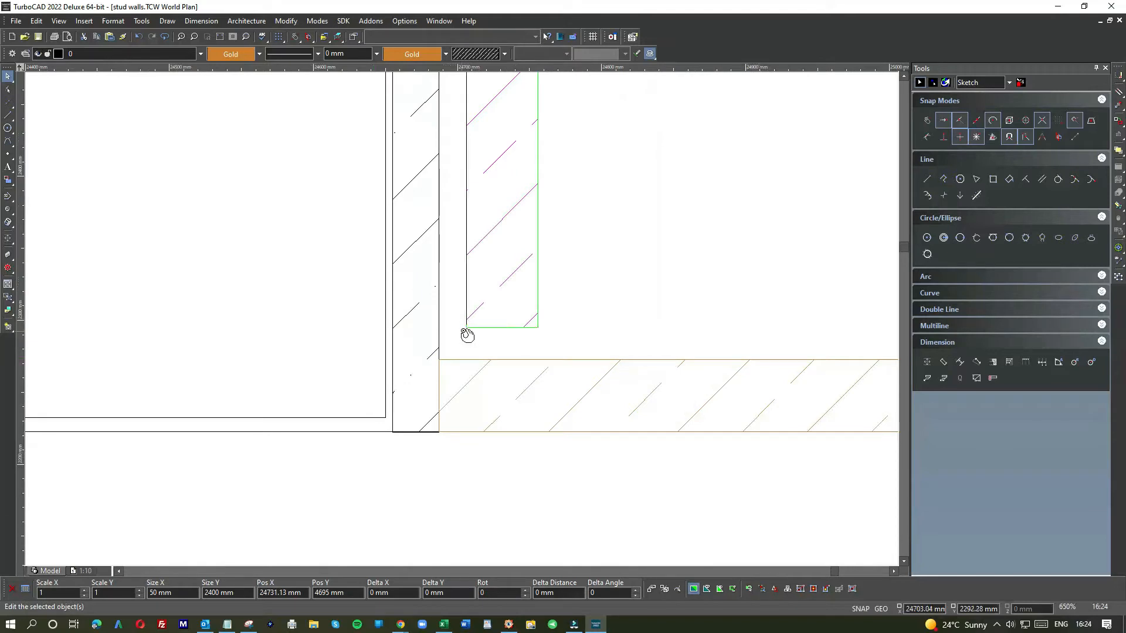
left_click(465, 328)
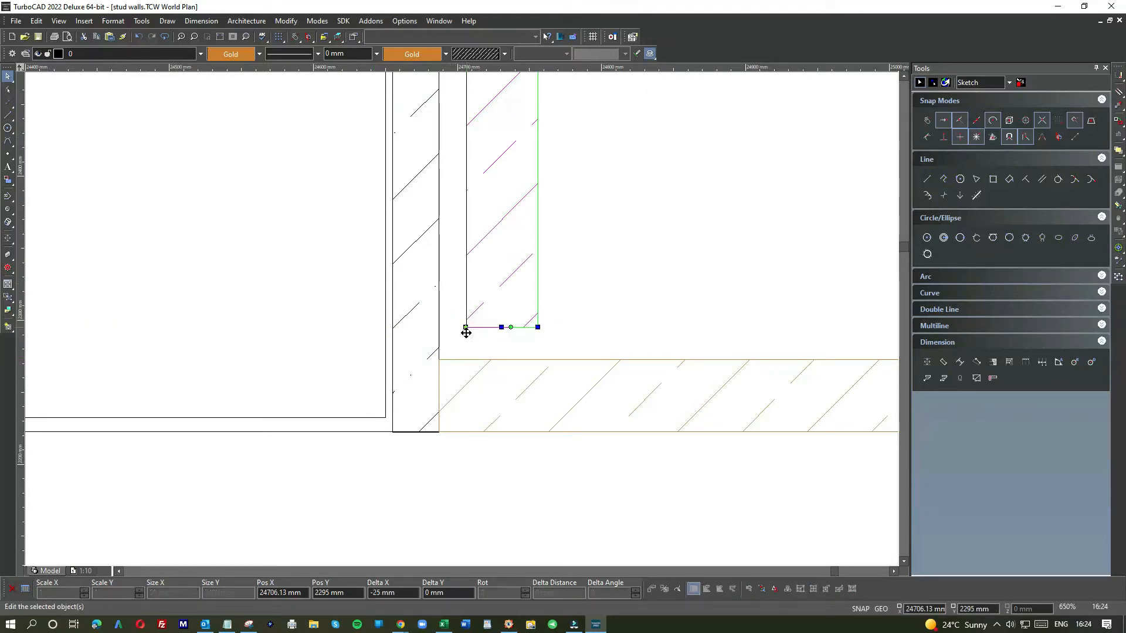
left_click(464, 328)
left_click(440, 359)
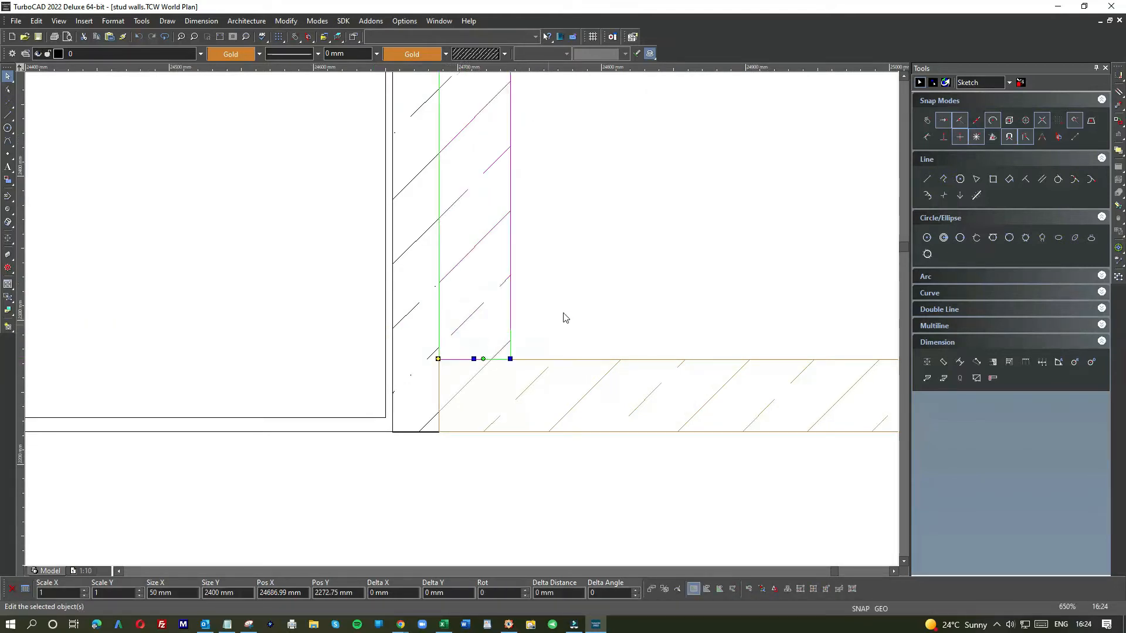
left_click(566, 309)
Step: Reposition one of the loose spare studs above the door wall frame
scroll(469, 293, "down", 10)
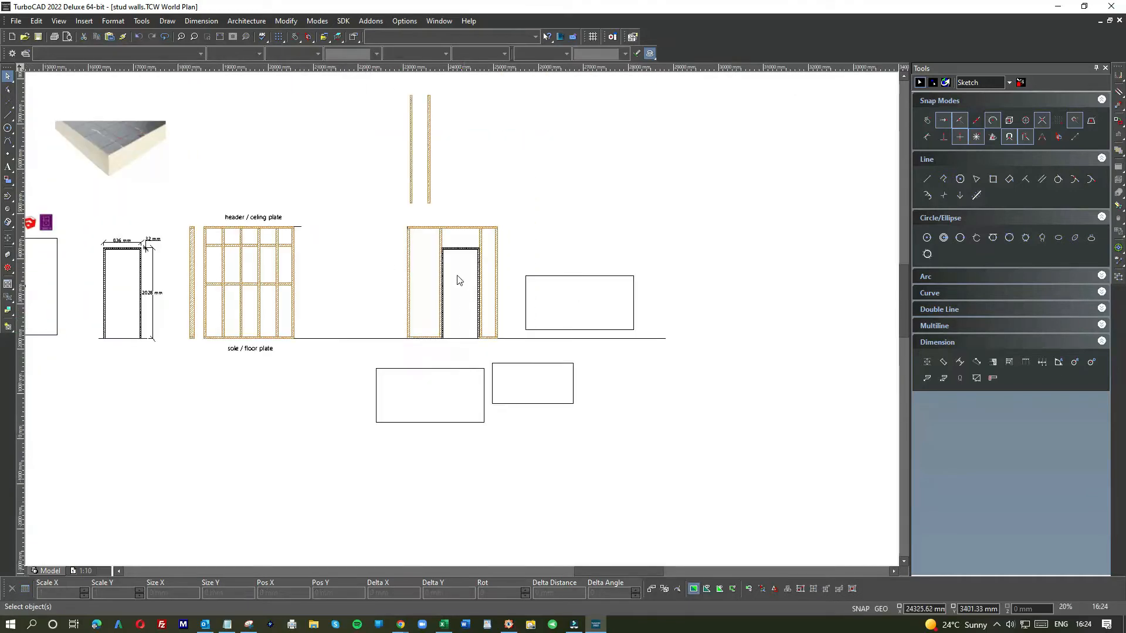
scroll(460, 304, "up", 3)
scroll(463, 323, "up", 2)
scroll(466, 332, "down", 2)
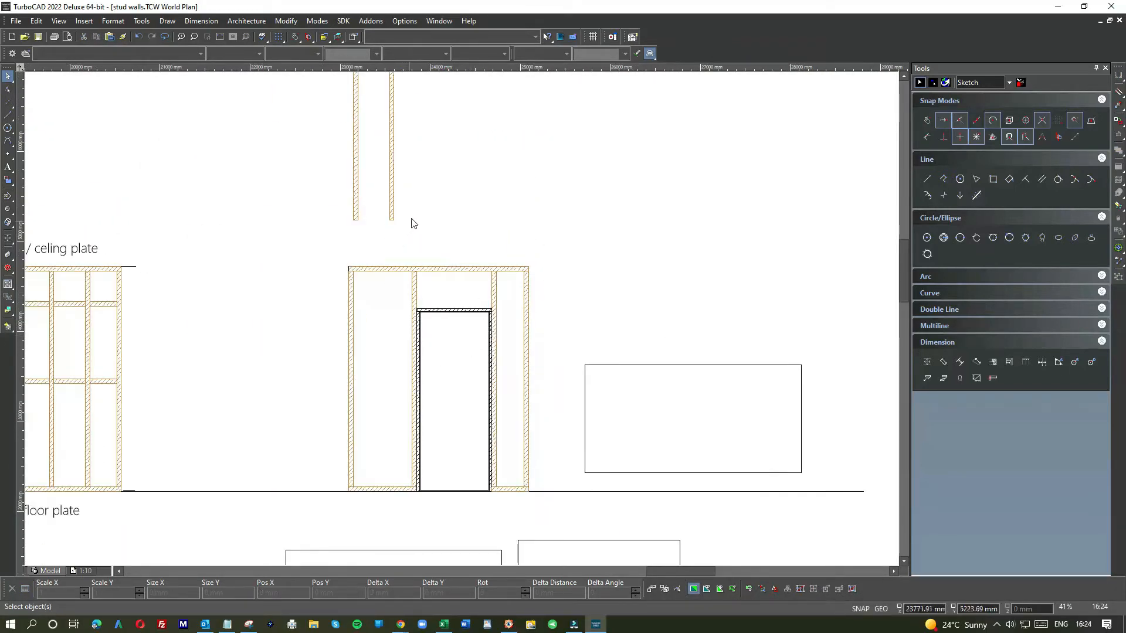
left_click(396, 208)
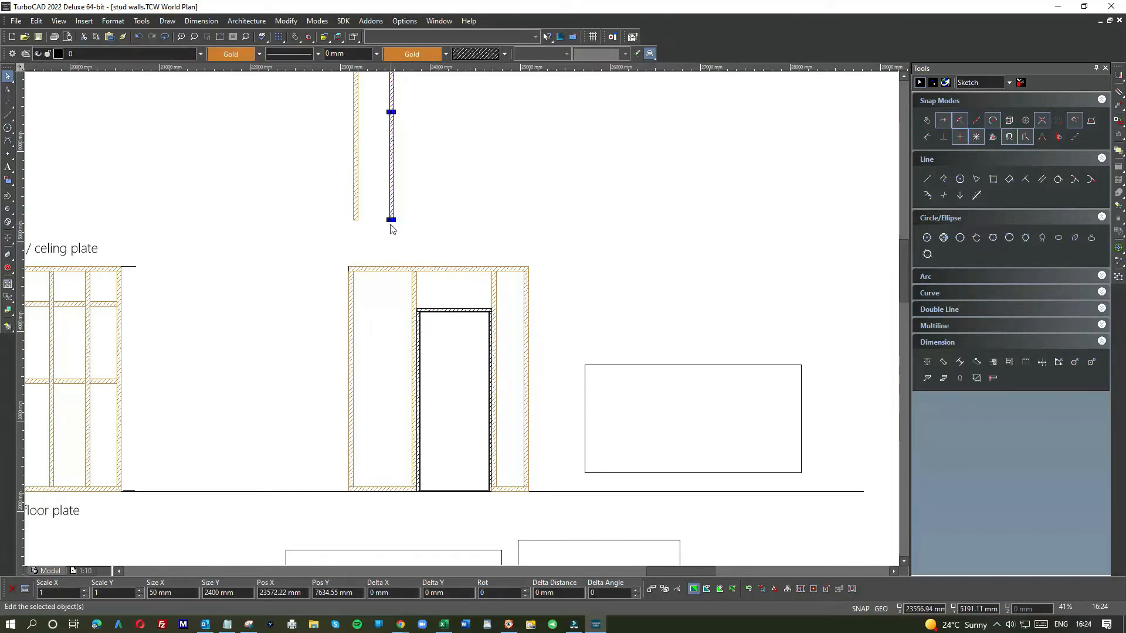
scroll(393, 229, "up", 6)
left_click_drag(474, 294, 339, 446)
scroll(401, 528, "down", 3)
scroll(469, 364, "down", 6)
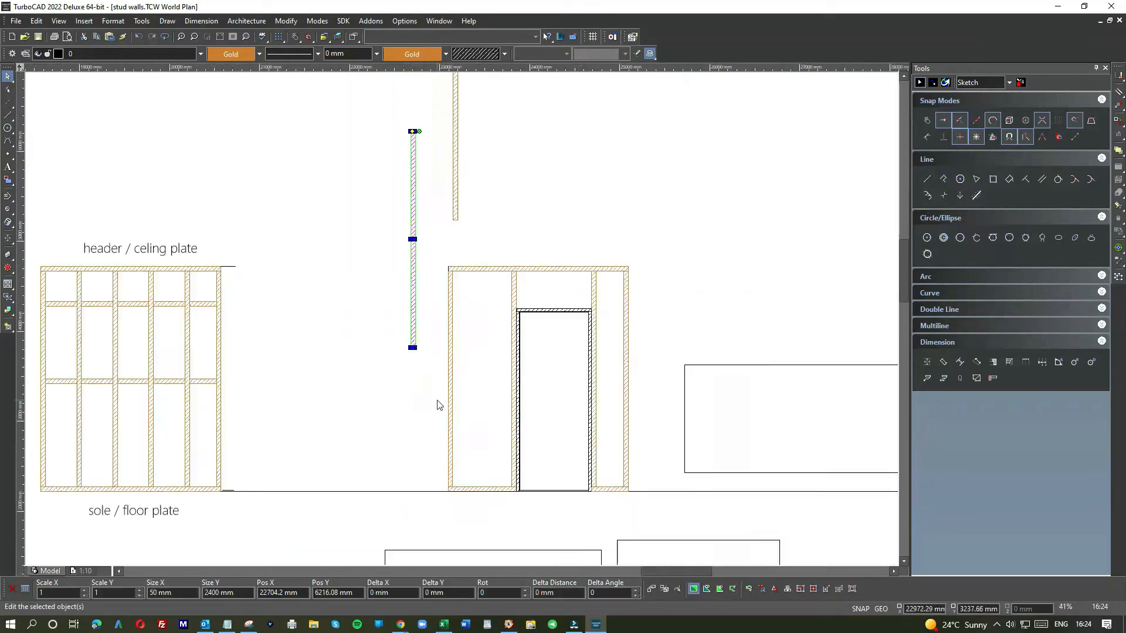
scroll(462, 322, "up", 9)
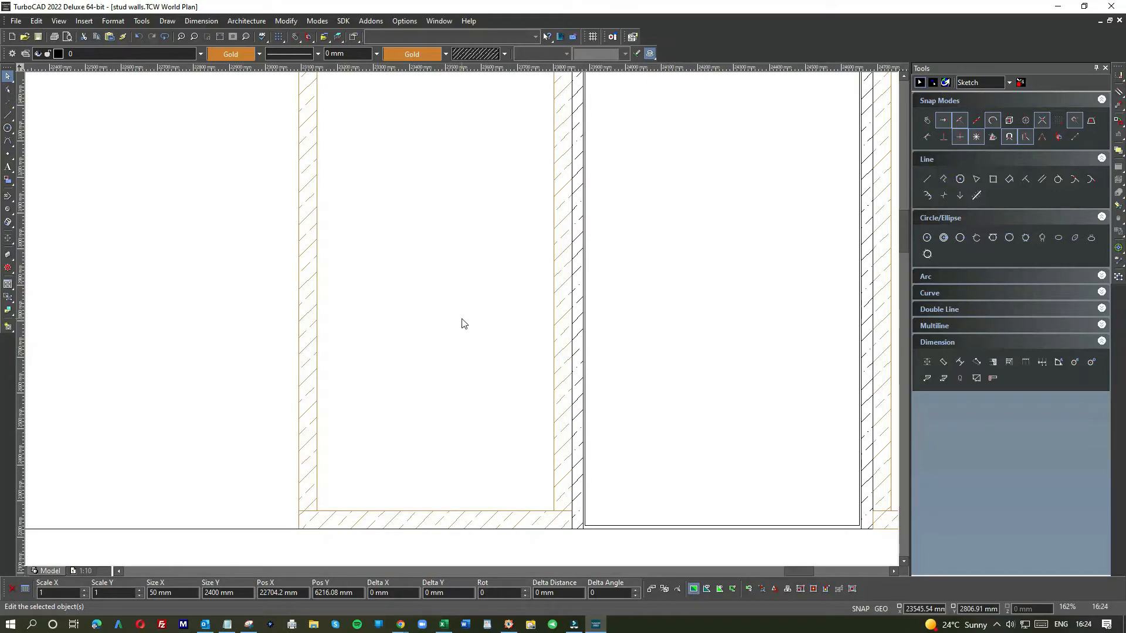
scroll(464, 324, "down", 6)
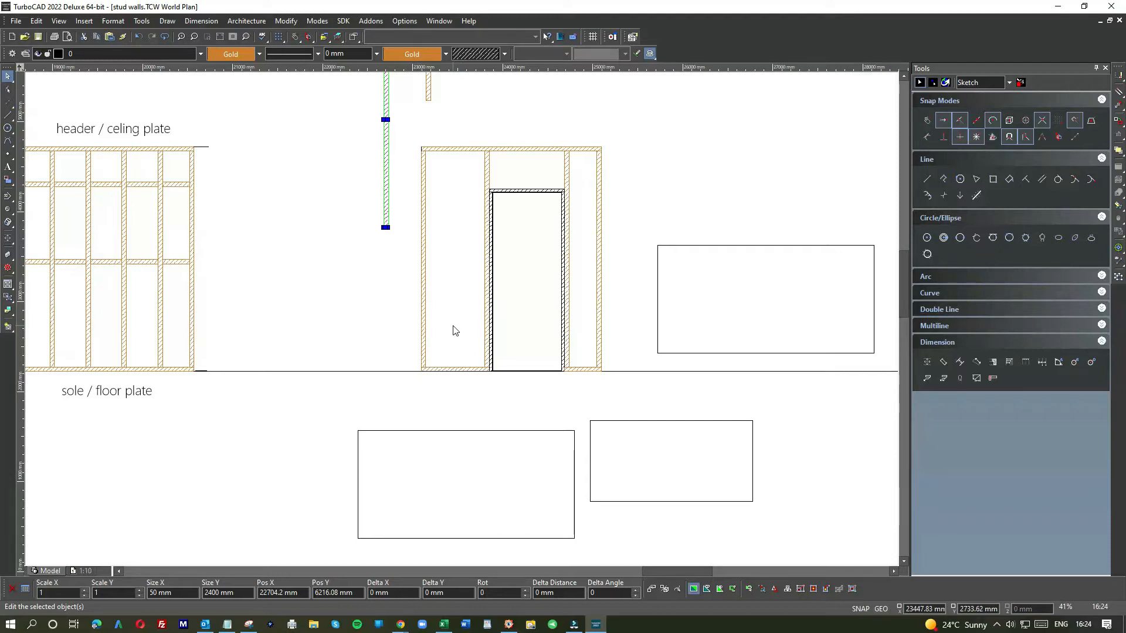
Step: Draw a 400 mm reference line along the sole plate from the door-side stud, then a vertical guide line up from its end
left_click(8, 115)
scroll(469, 352, "up", 5)
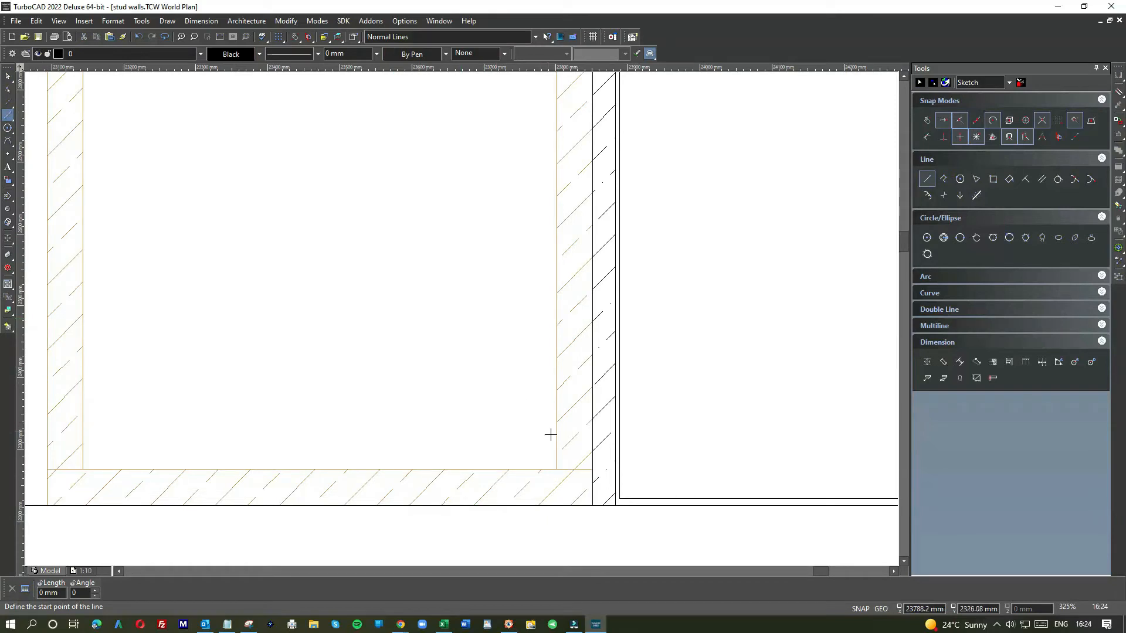
left_click(571, 463)
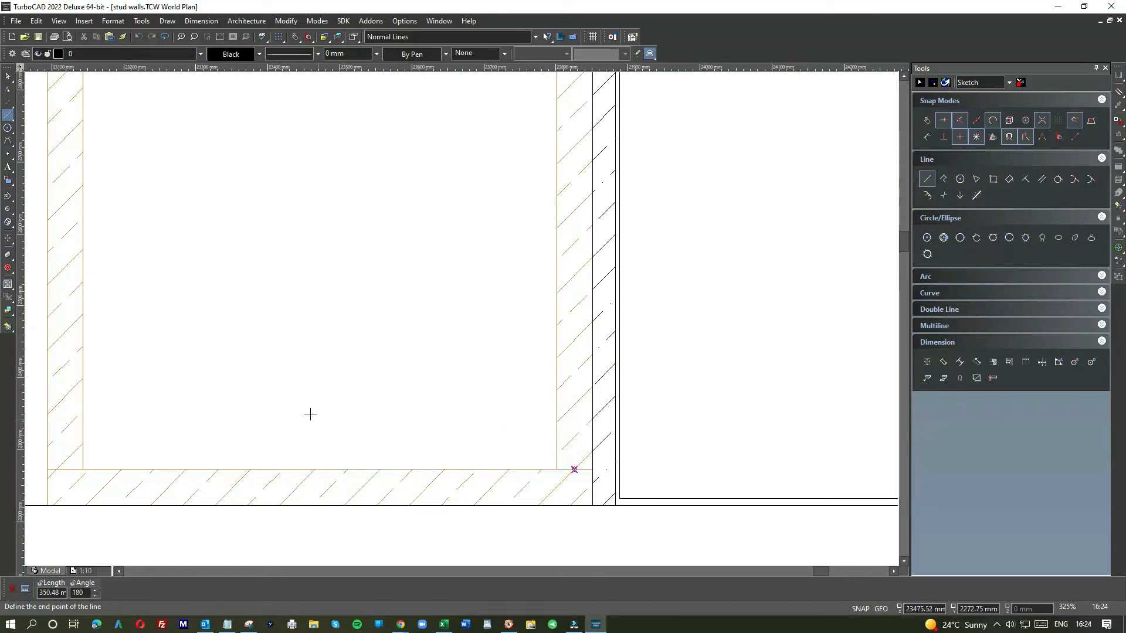
type("400")
key("Return")
left_click(285, 469)
left_click(286, 383)
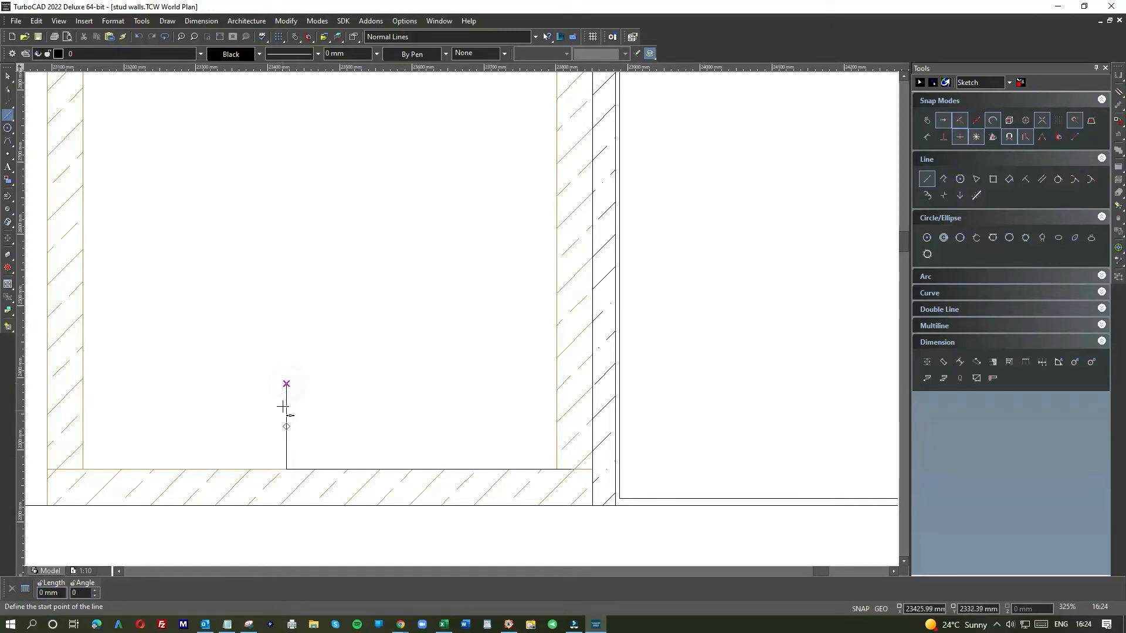
scroll(294, 415, "down", 5)
left_click(8, 77)
scroll(460, 322, "down", 3)
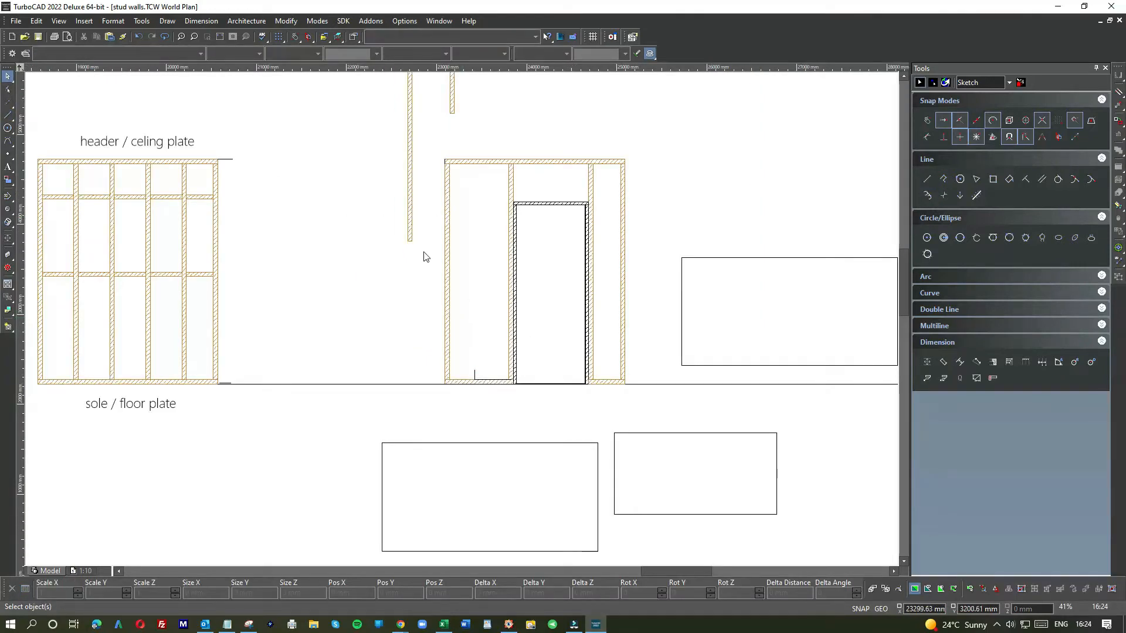
Step: Move a spare stud down onto the sole plate, snapping its bottom corner to the vertical guide line
left_click(409, 236)
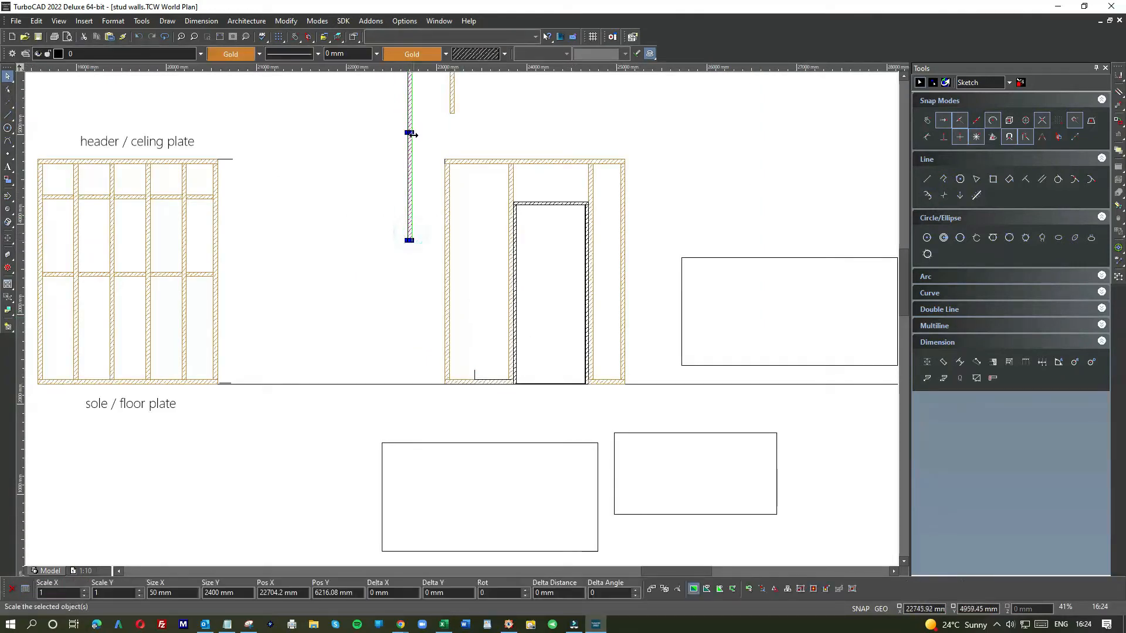
scroll(409, 242, "up", 8)
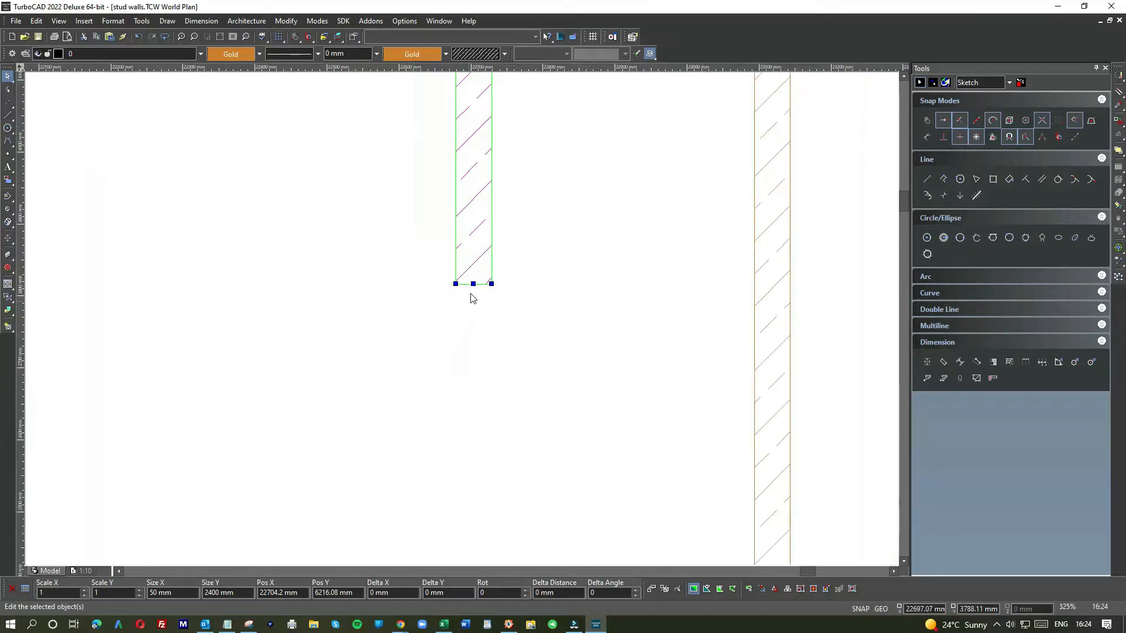
left_click_drag(475, 261, 674, 526)
scroll(498, 339, "down", 3)
scroll(468, 344, "down", 3)
scroll(460, 321, "up", 3)
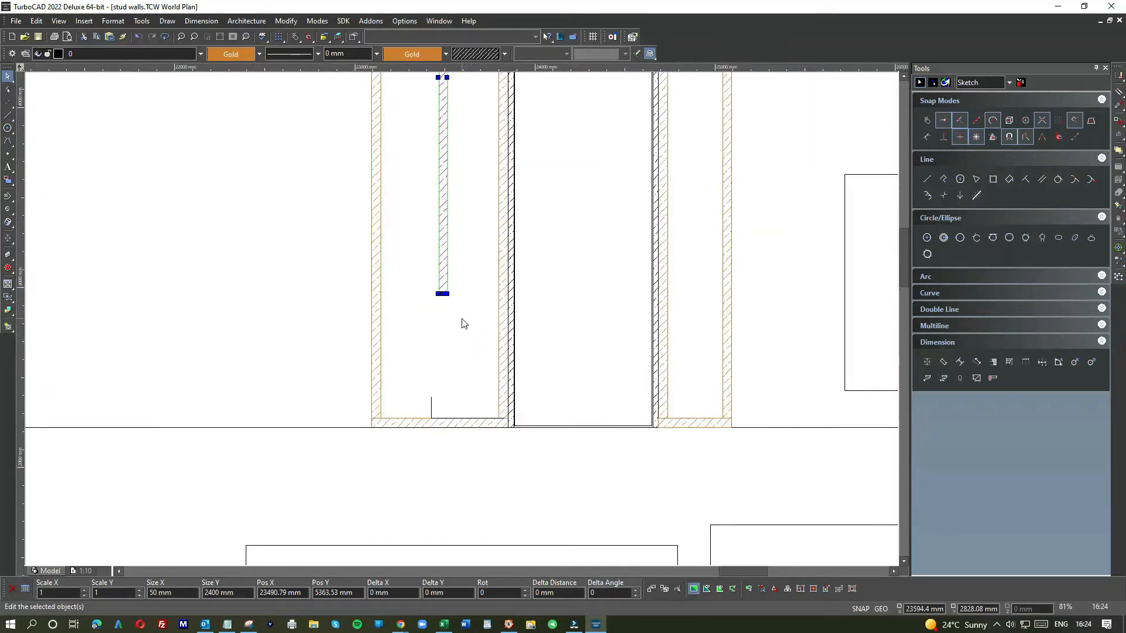
left_click_drag(425, 268, 402, 509)
scroll(462, 322, "up", 6)
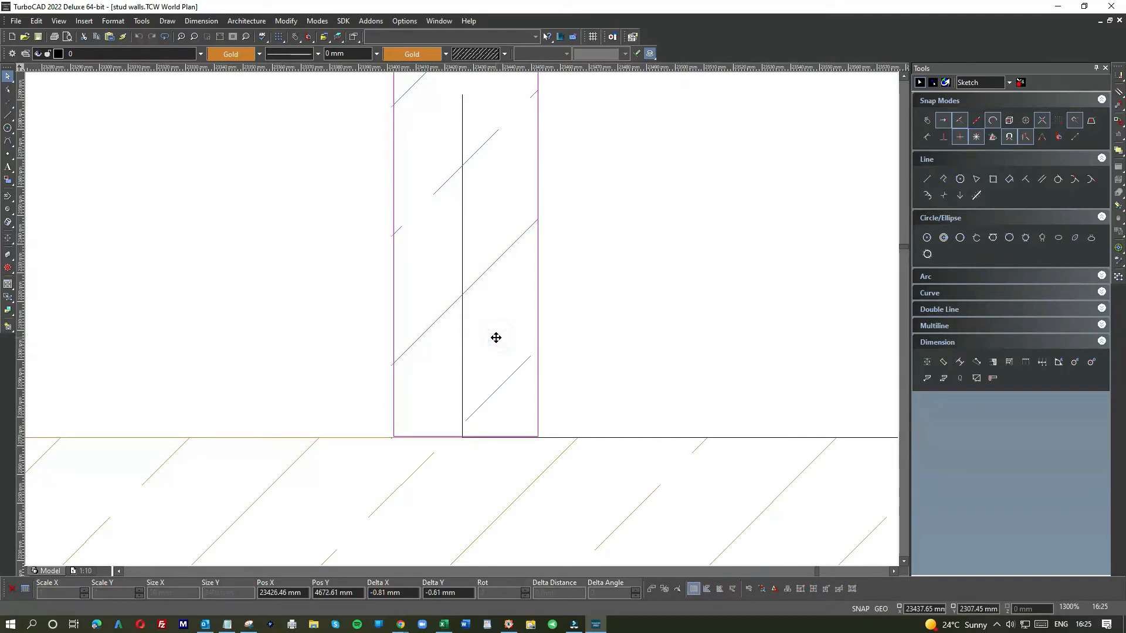
left_click(475, 419)
scroll(460, 326, "up", 6)
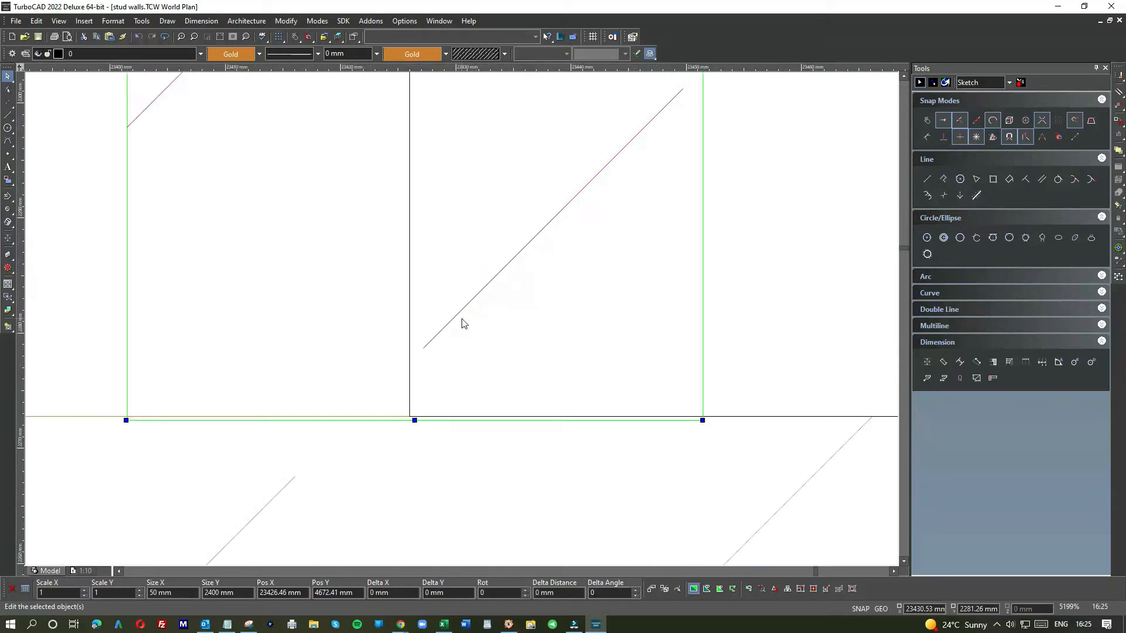
left_click_drag(403, 471, 412, 387)
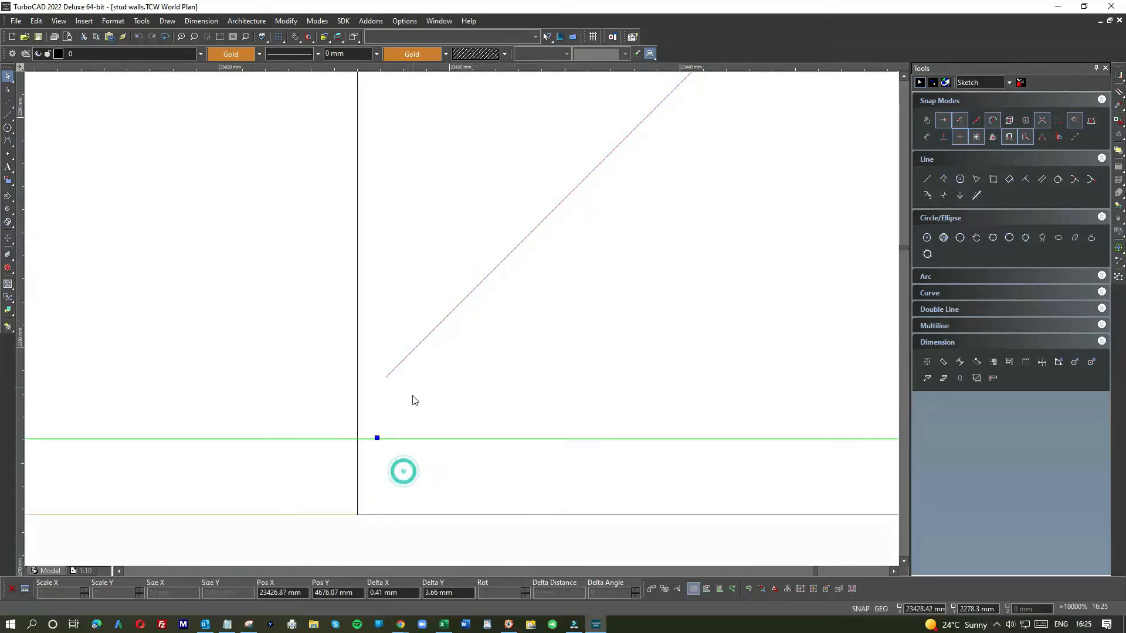
left_click(377, 438)
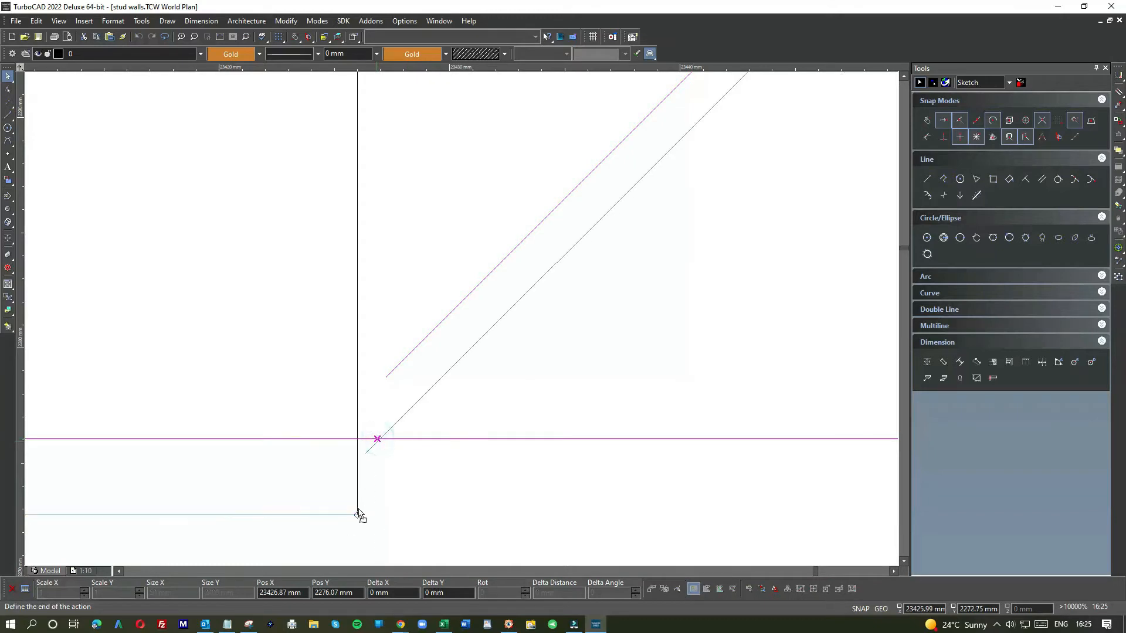
left_click(358, 514)
Step: Select the guide line inside the new stud and zoom around the door wall framing to check it
scroll(431, 317, "down", 8)
left_click(558, 241)
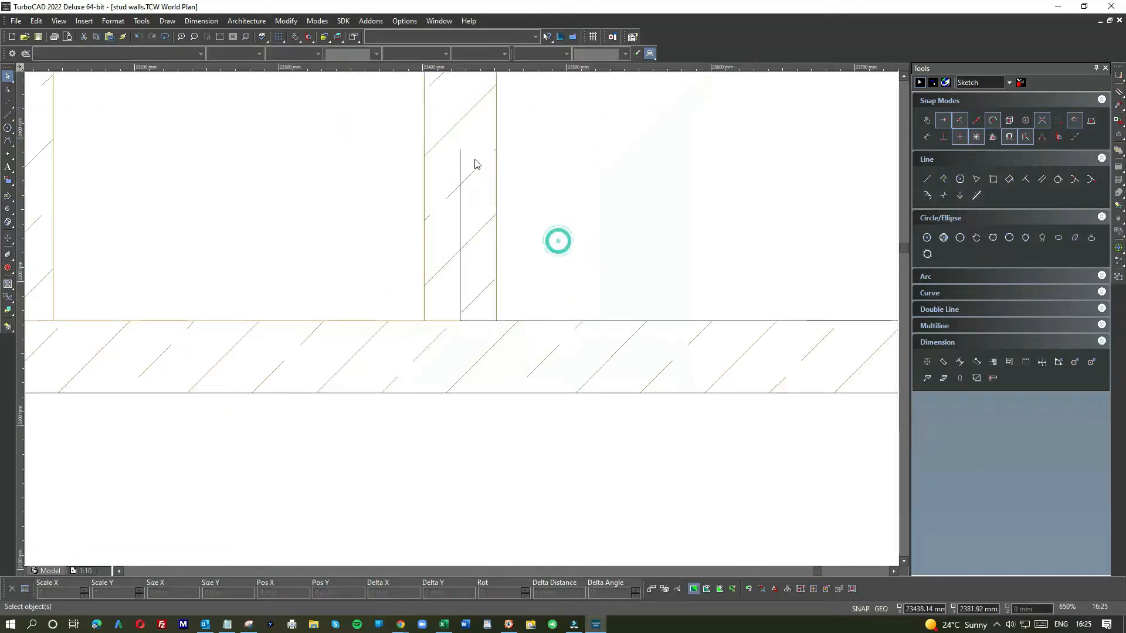
left_click(458, 152)
left_click(490, 172)
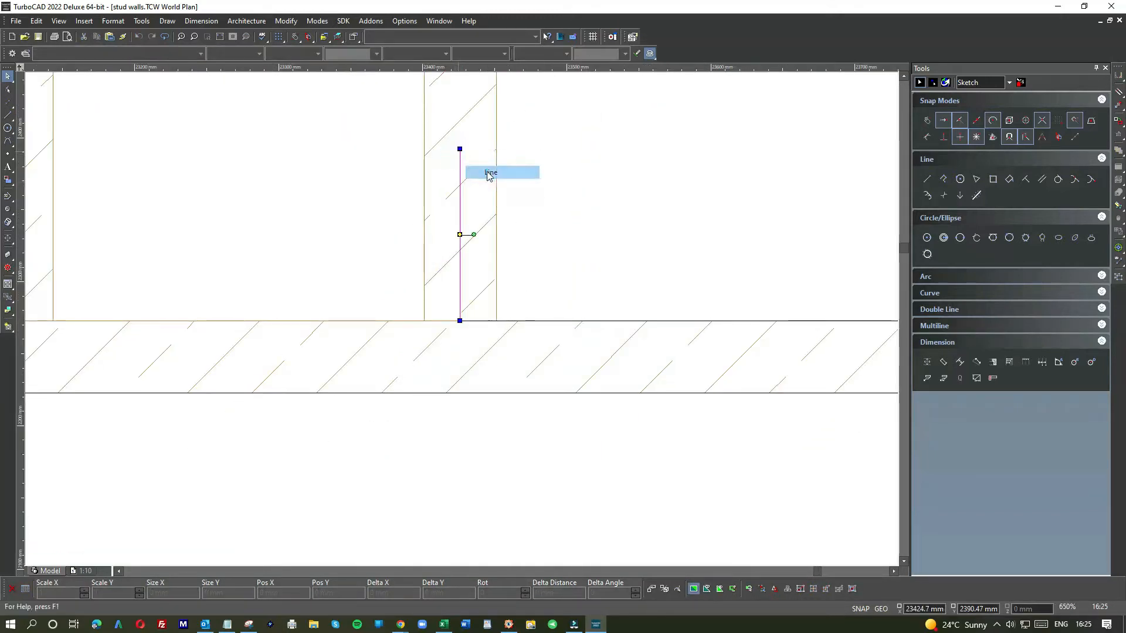
scroll(463, 321, "down", 6)
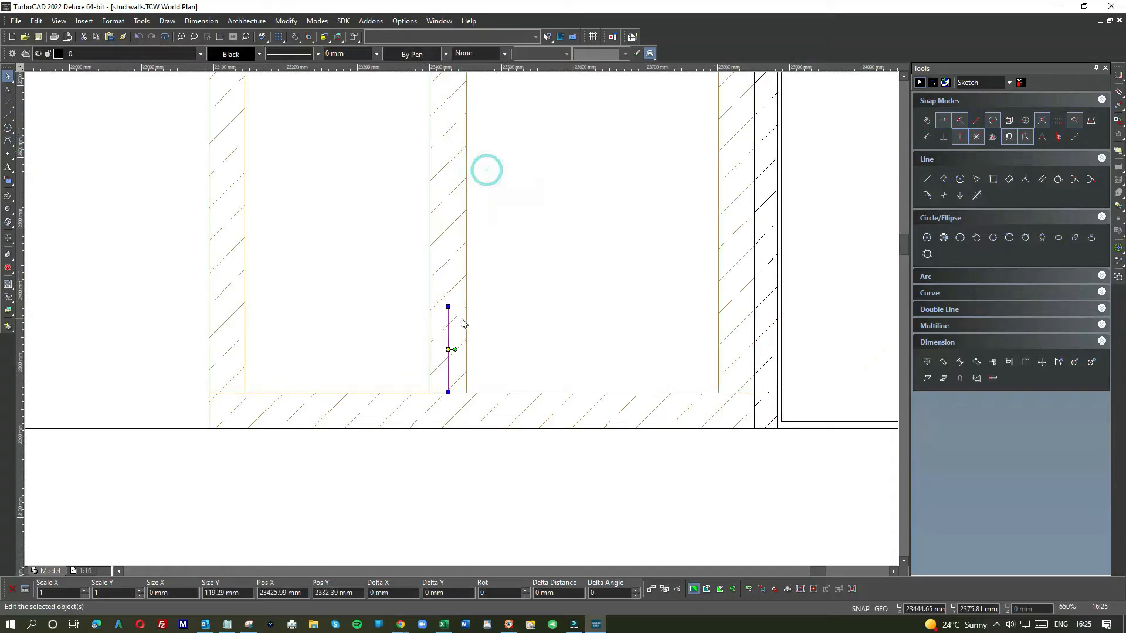
left_click(426, 310)
scroll(465, 319, "down", 3)
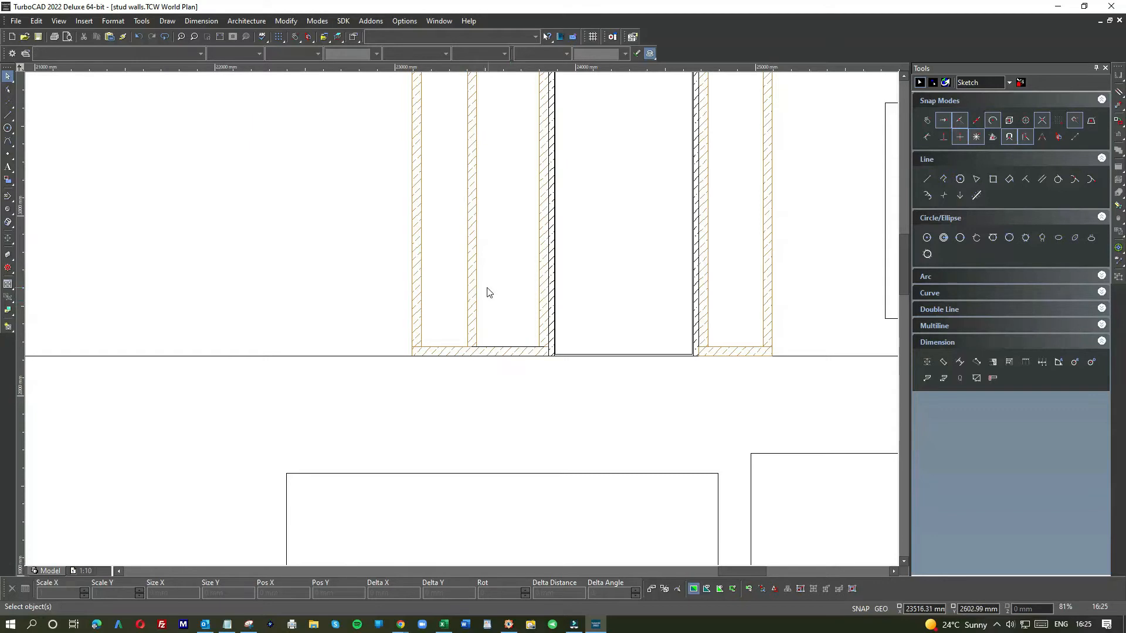
scroll(464, 320, "down", 3)
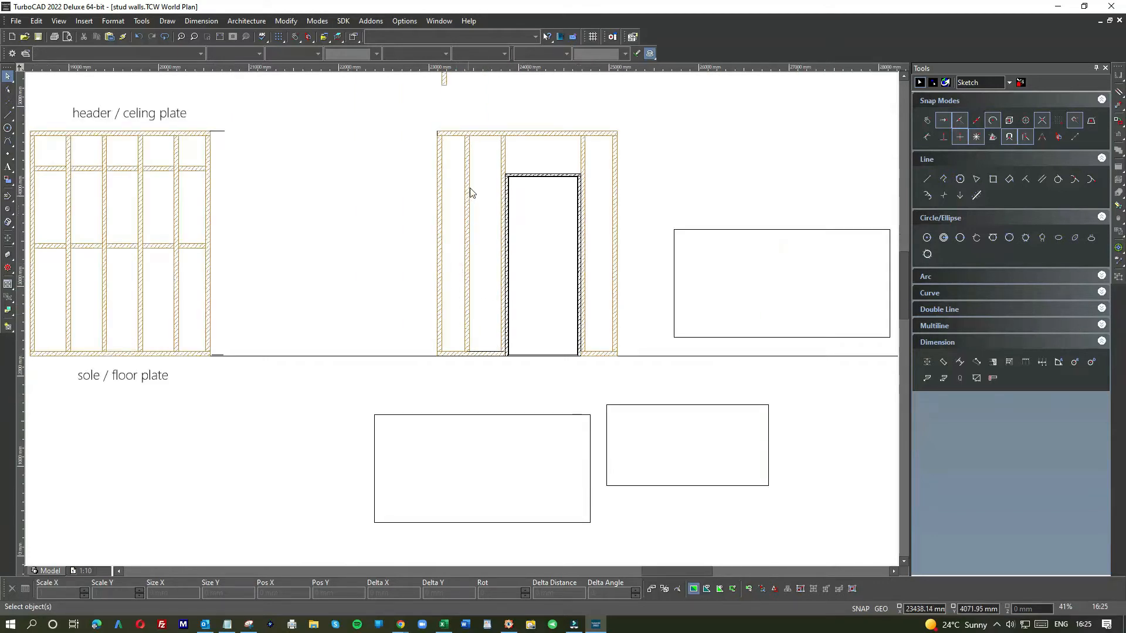
scroll(531, 173, "up", 3)
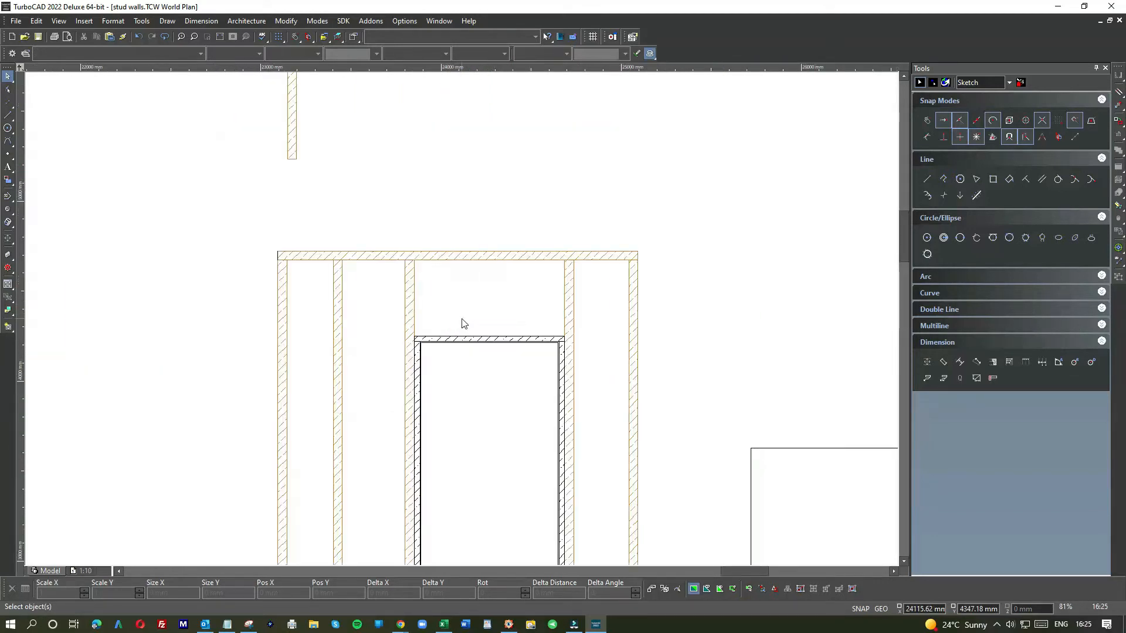
scroll(463, 322, "down", 5)
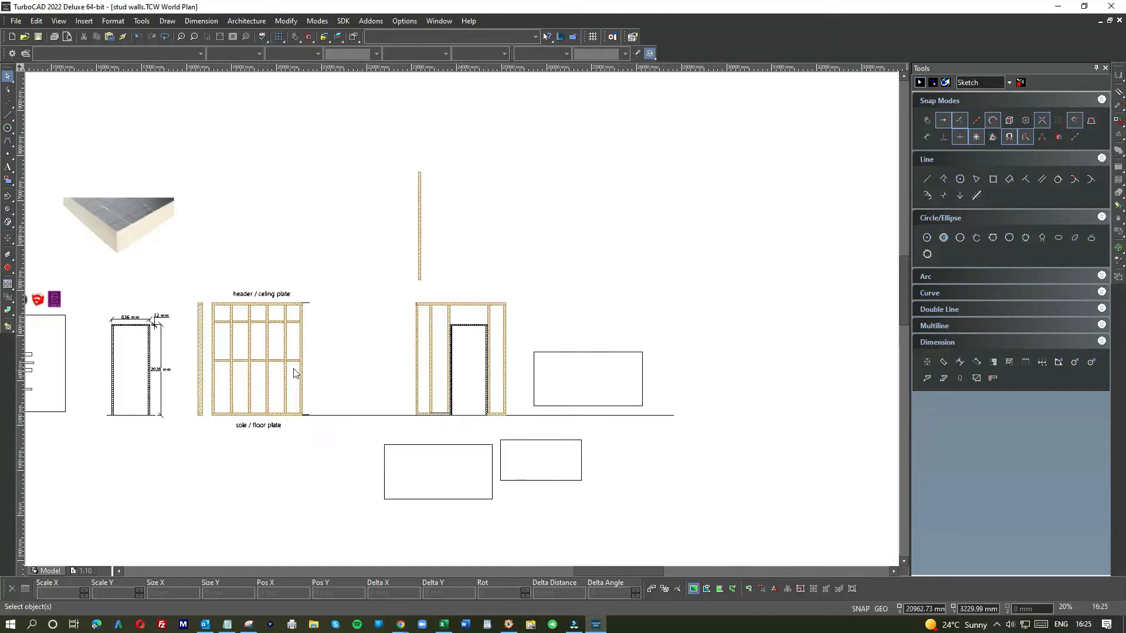
scroll(464, 323, "up", 5)
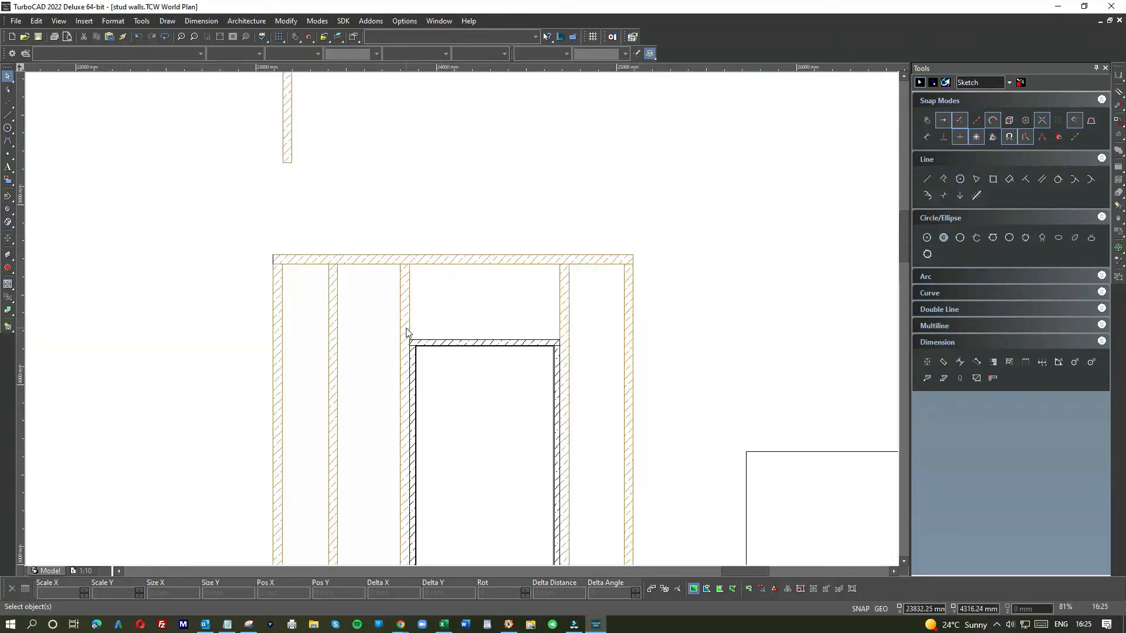
Step: Paste a copy of the header plate below it and set its length to 800 mm
left_click(465, 258)
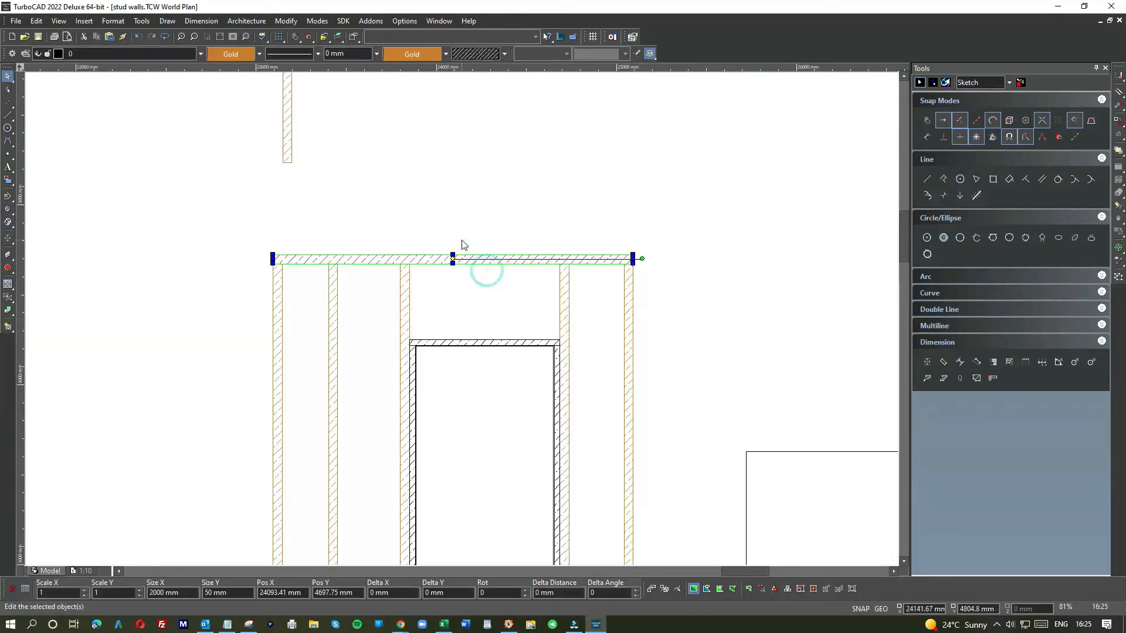
key("ctrl+v")
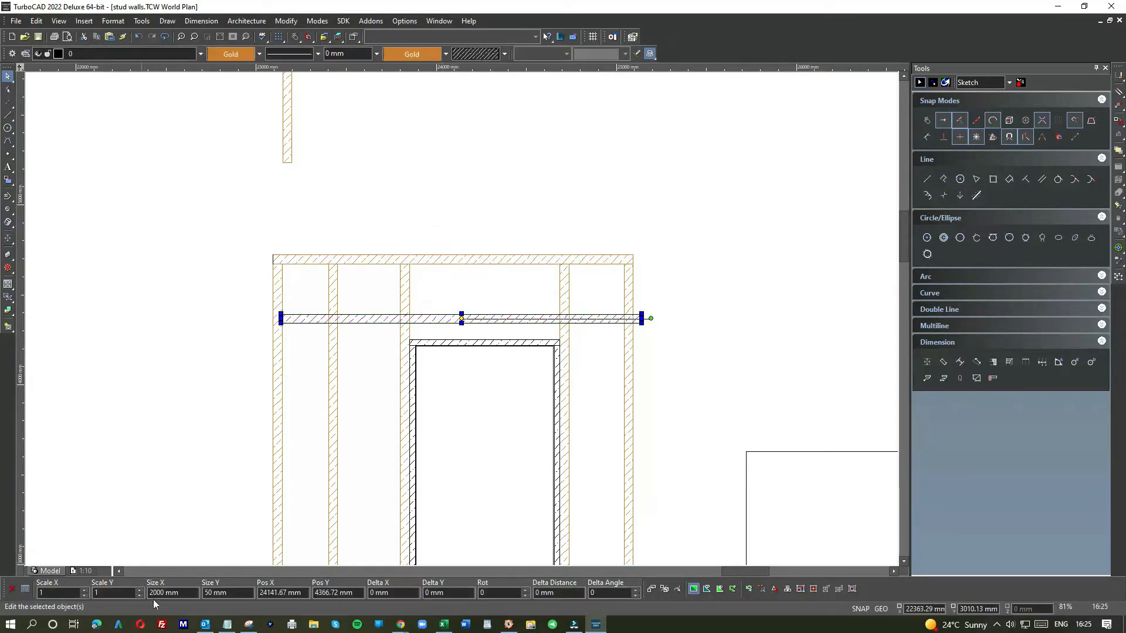
left_click(193, 592)
type("800")
key("Return")
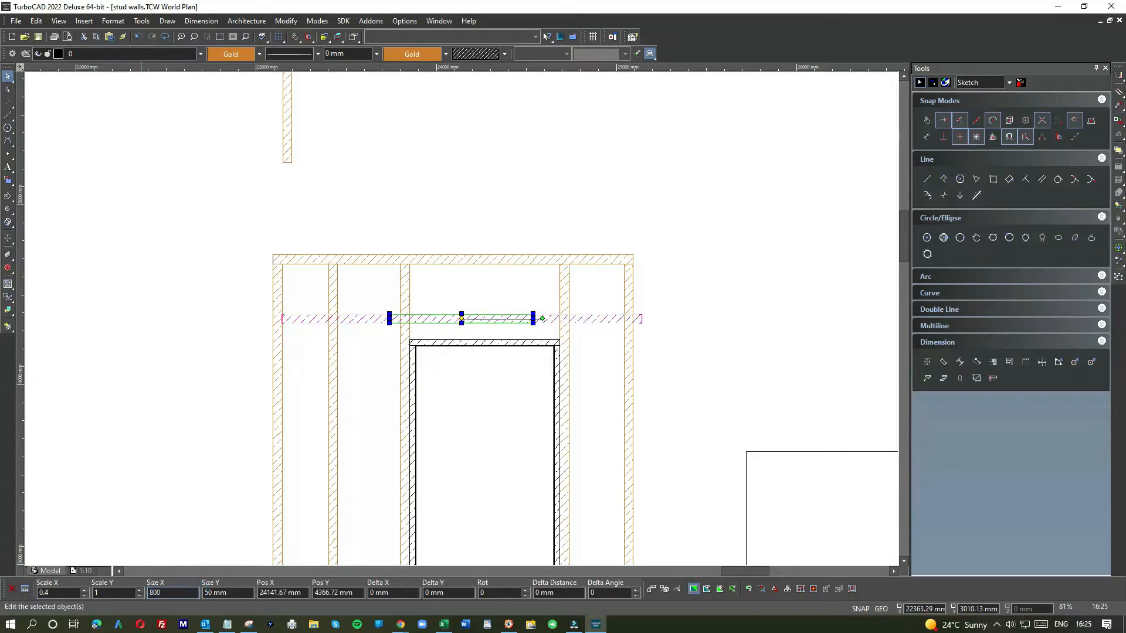
Step: Move the 800 mm piece onto the door head, snapping its end against the right-hand stud
scroll(463, 317, "up", 5)
left_click_drag(673, 327, 715, 440)
scroll(723, 458, "down", 3)
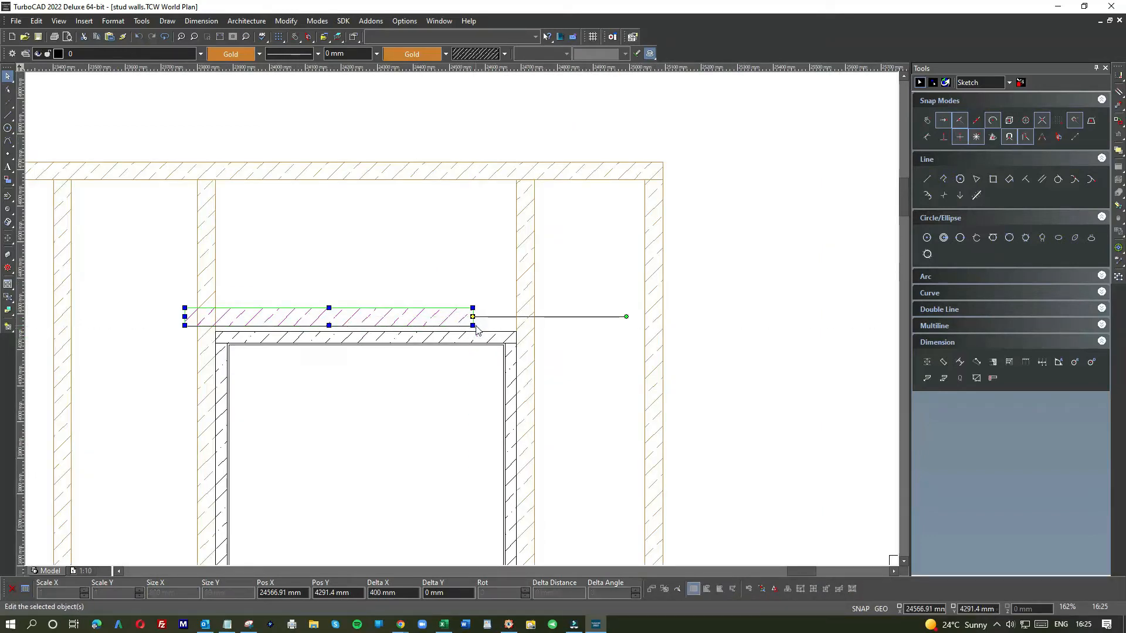
left_click(473, 326)
scroll(473, 331, "up", 3)
left_click(460, 314)
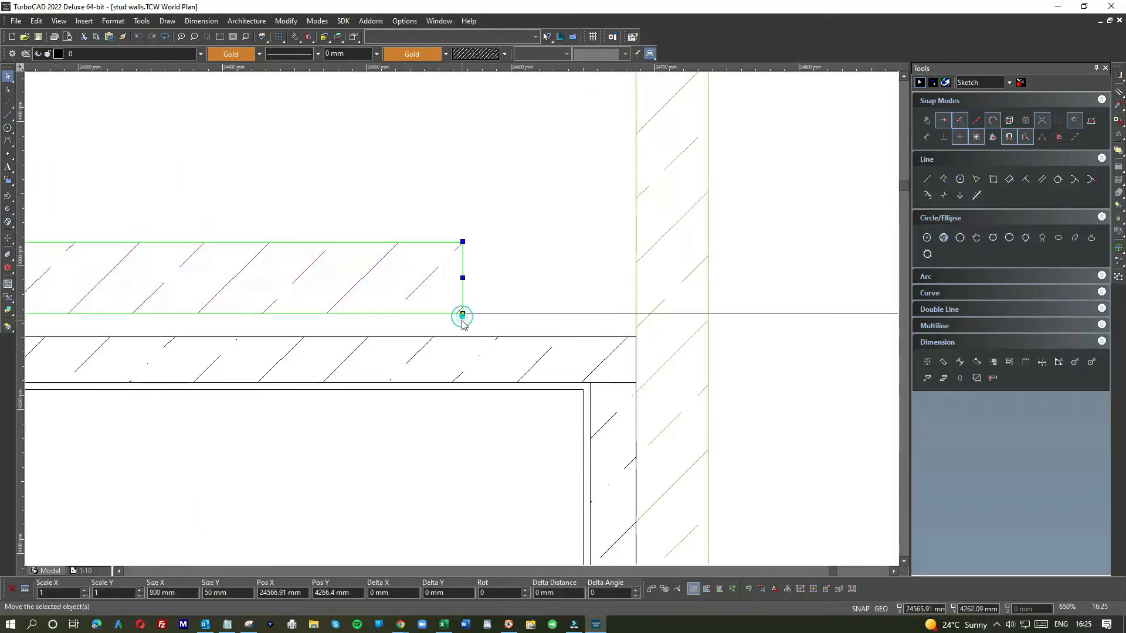
left_click(635, 336)
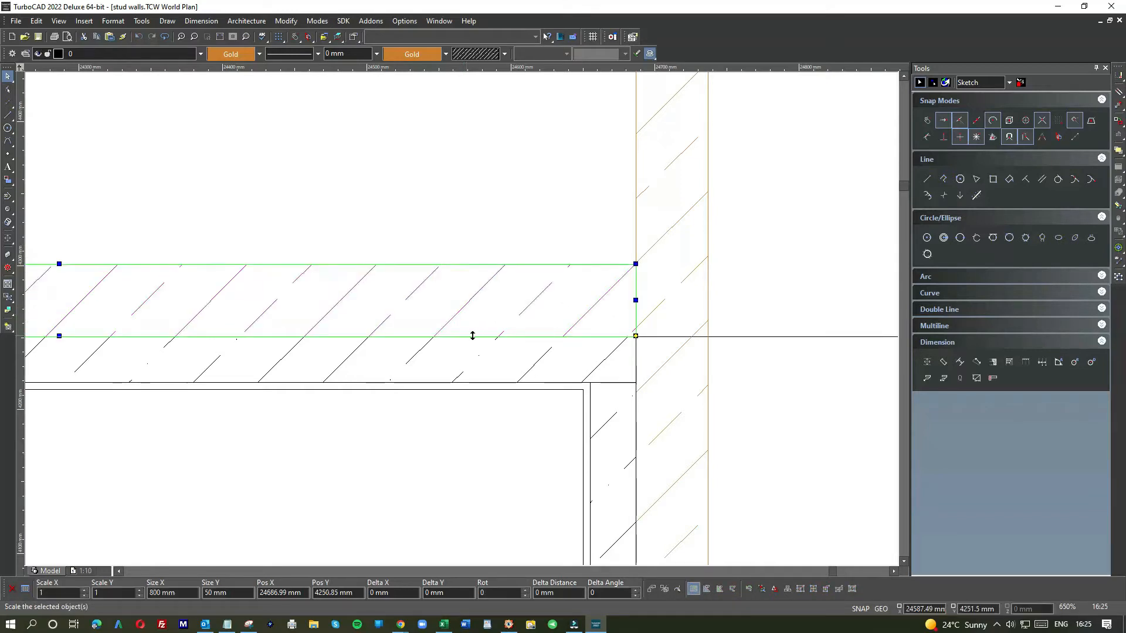
Step: Stretch the lintel's left end across to meet the stud beside the door
scroll(636, 336, "down", 3)
scroll(201, 314, "up", 5)
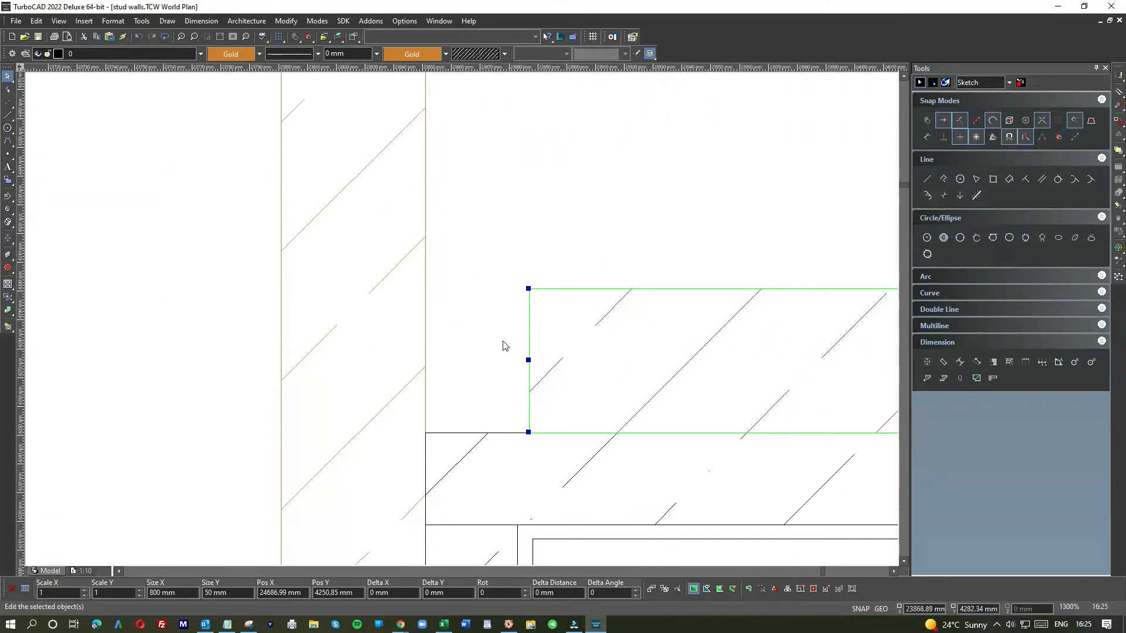
left_click(530, 357)
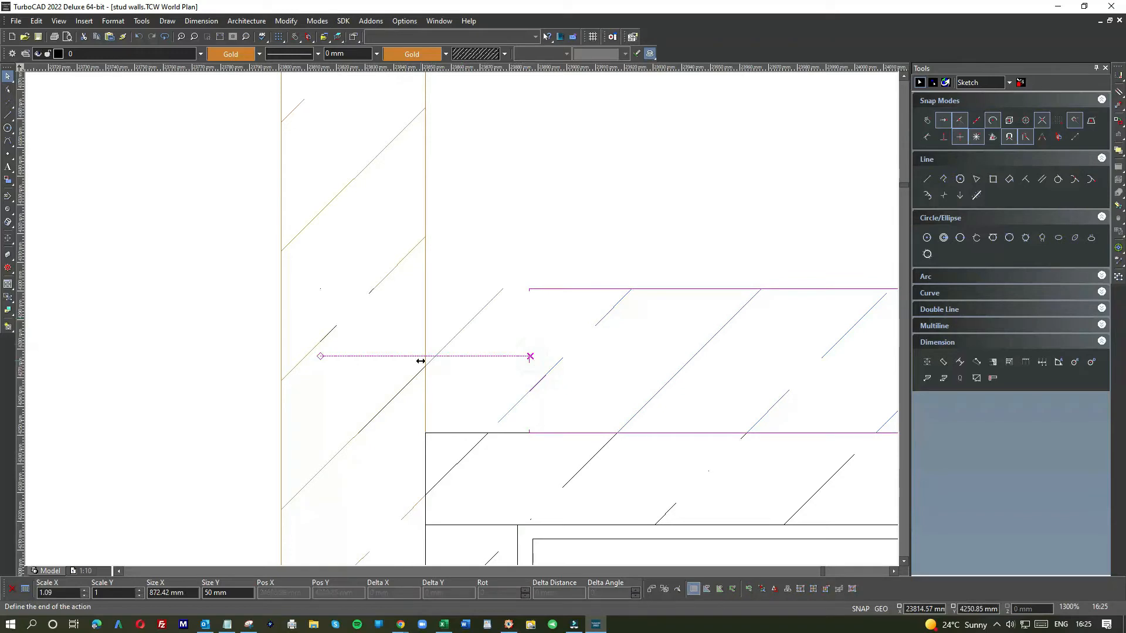
left_click(424, 358)
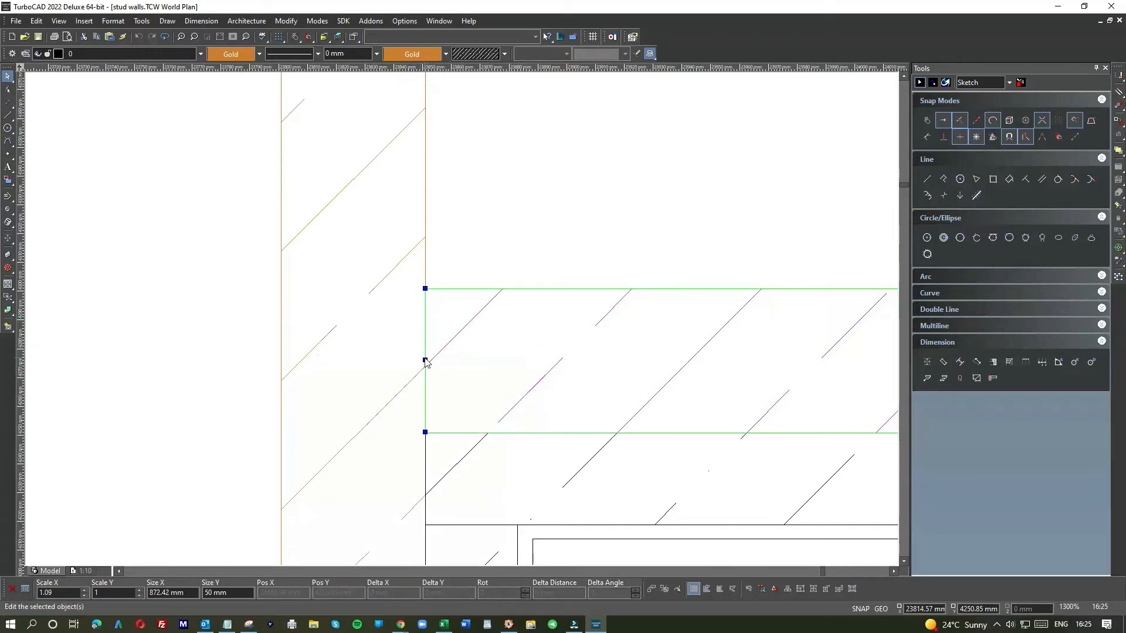
left_click(468, 243)
Step: Copy the lintel and place the copy higher up between the studs above the door
scroll(459, 319, "down", 3)
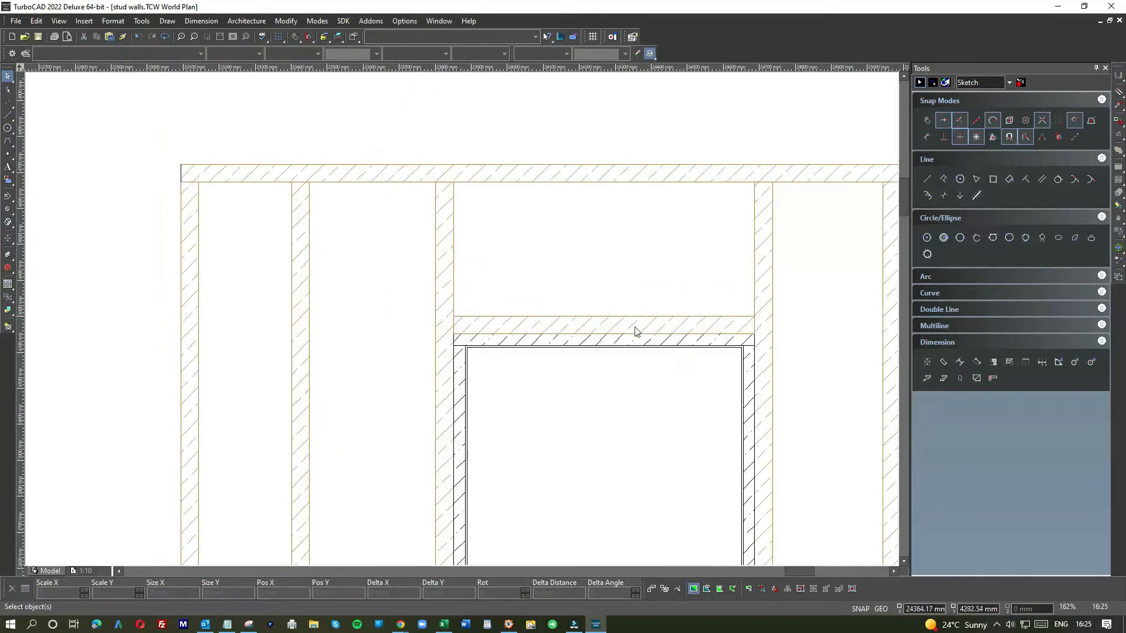
scroll(734, 331, "up", 5)
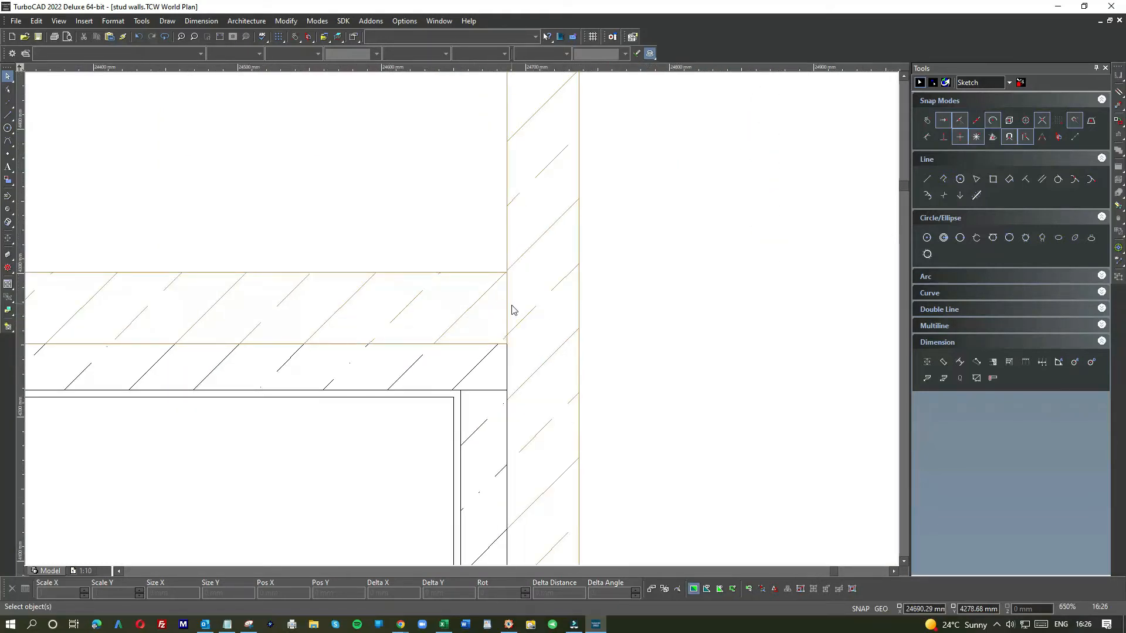
scroll(459, 322, "down", 5)
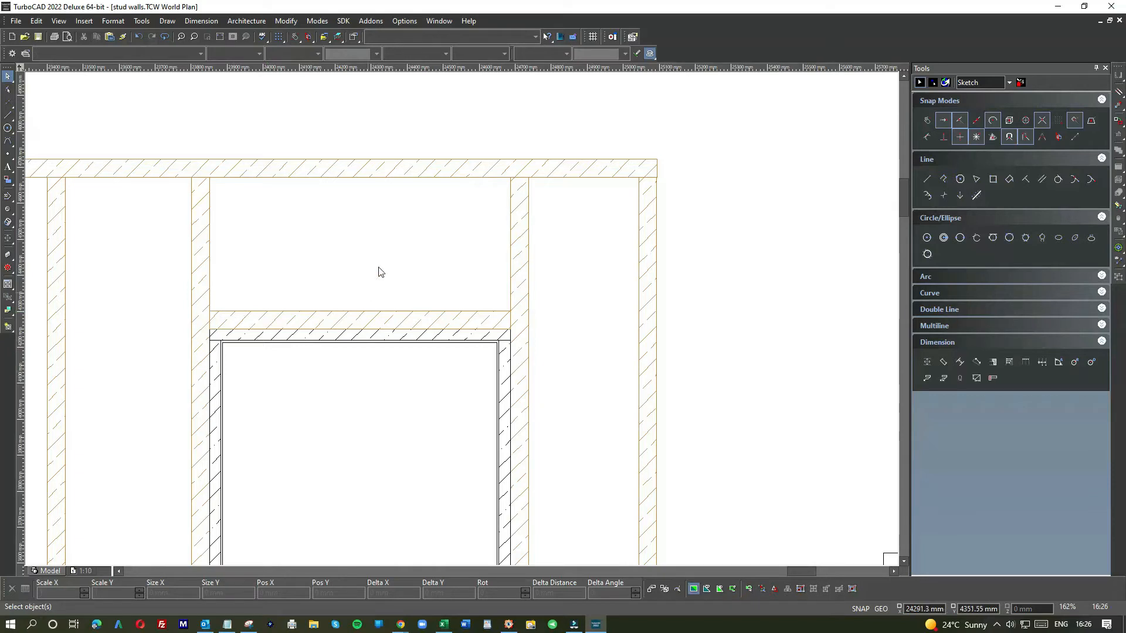
scroll(464, 323, "down", 2)
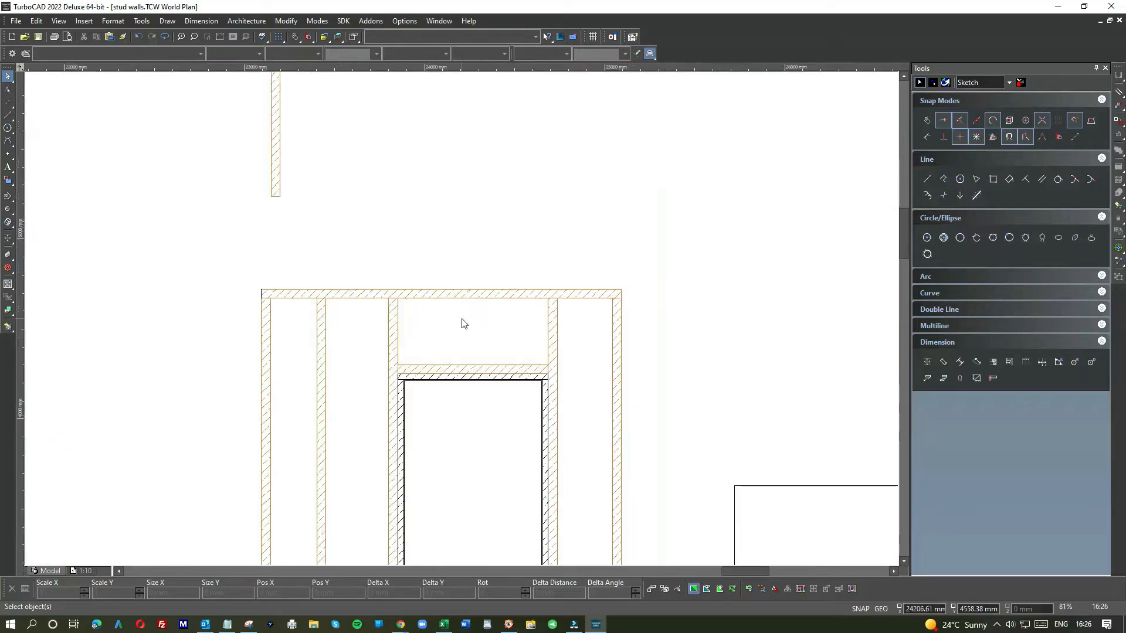
left_click(485, 367)
left_click_drag(451, 403, 469, 318)
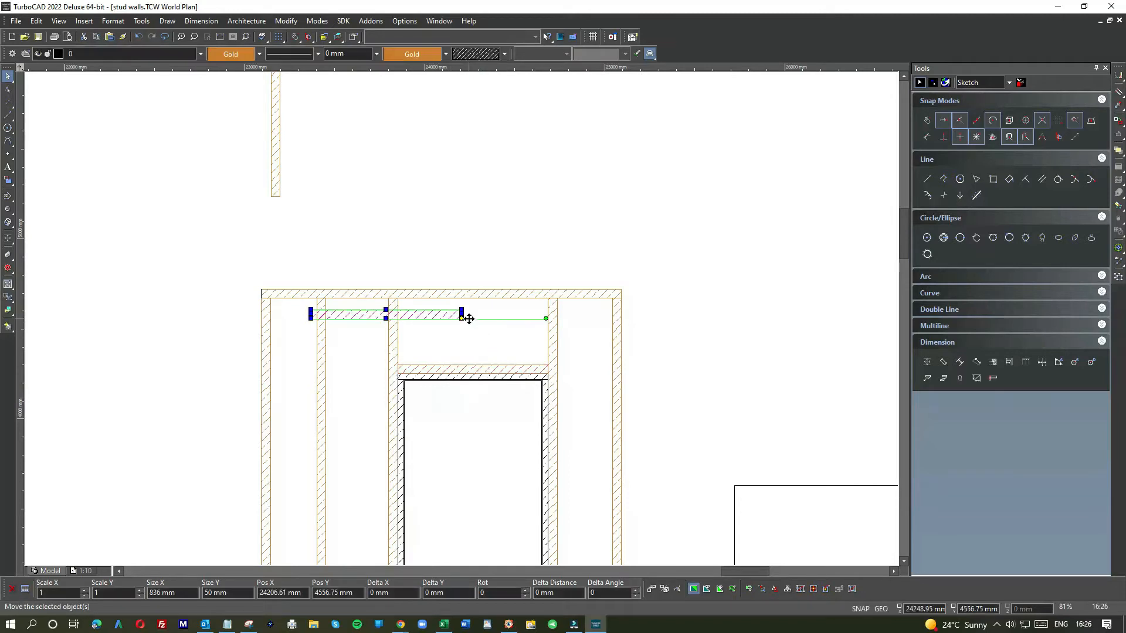
Step: Rotate the copy upright to 270° and set its length to 400 mm
left_click_drag(546, 318, 462, 403)
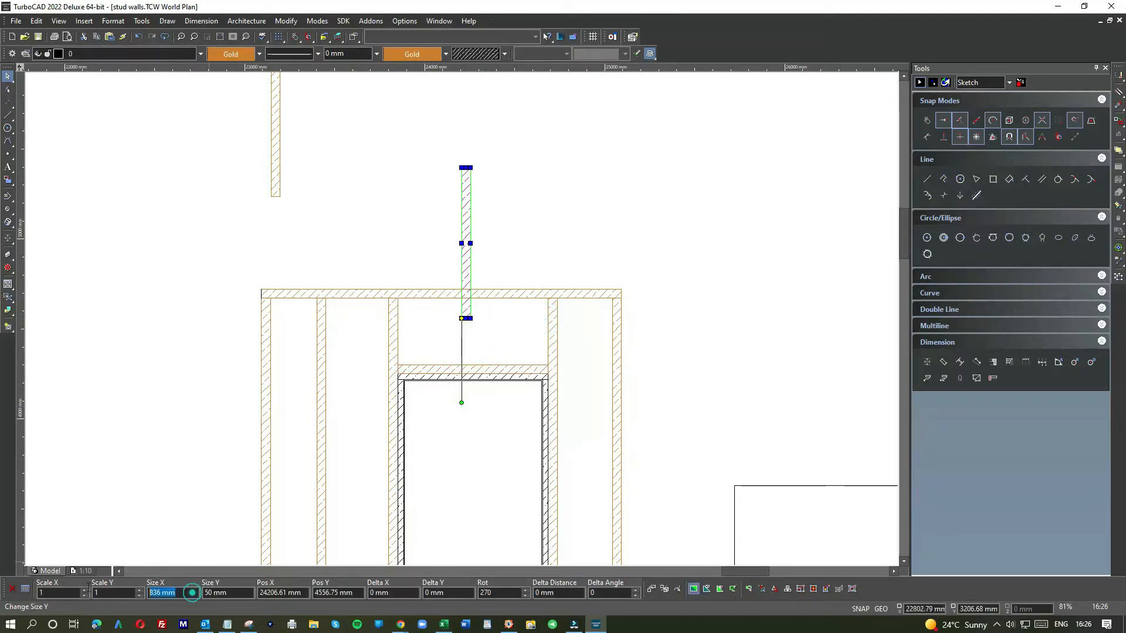
type("400")
key("Return")
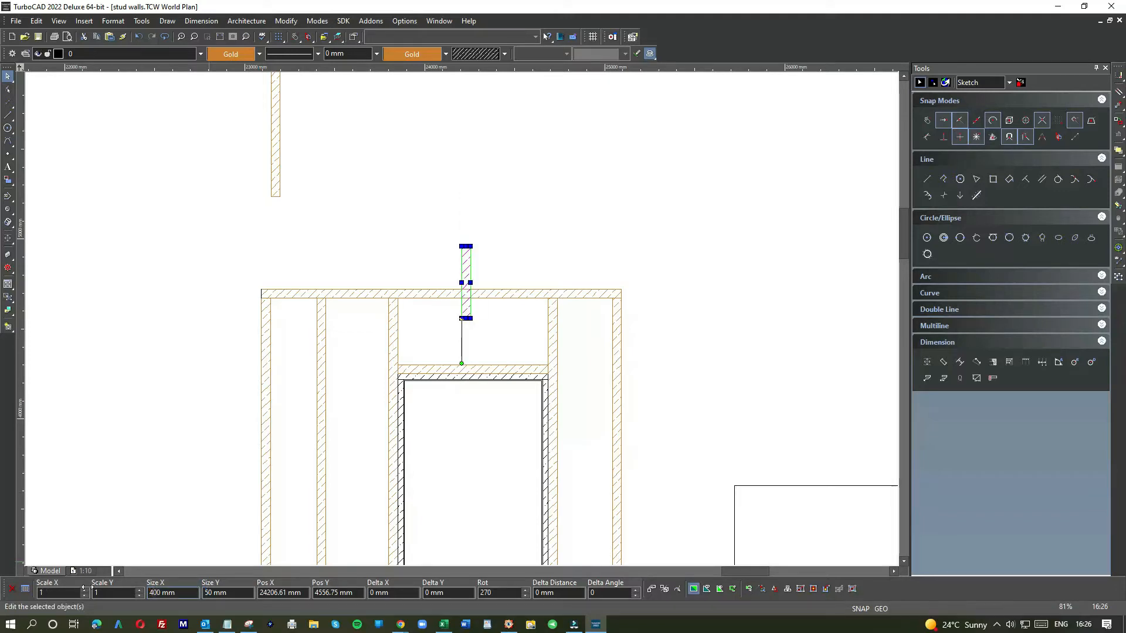
Step: Move the upright copy down so it sits between the top plate and the lintel above the door
scroll(459, 322, "up", 4)
left_click_drag(634, 234, 639, 406)
scroll(639, 406, "down", 4)
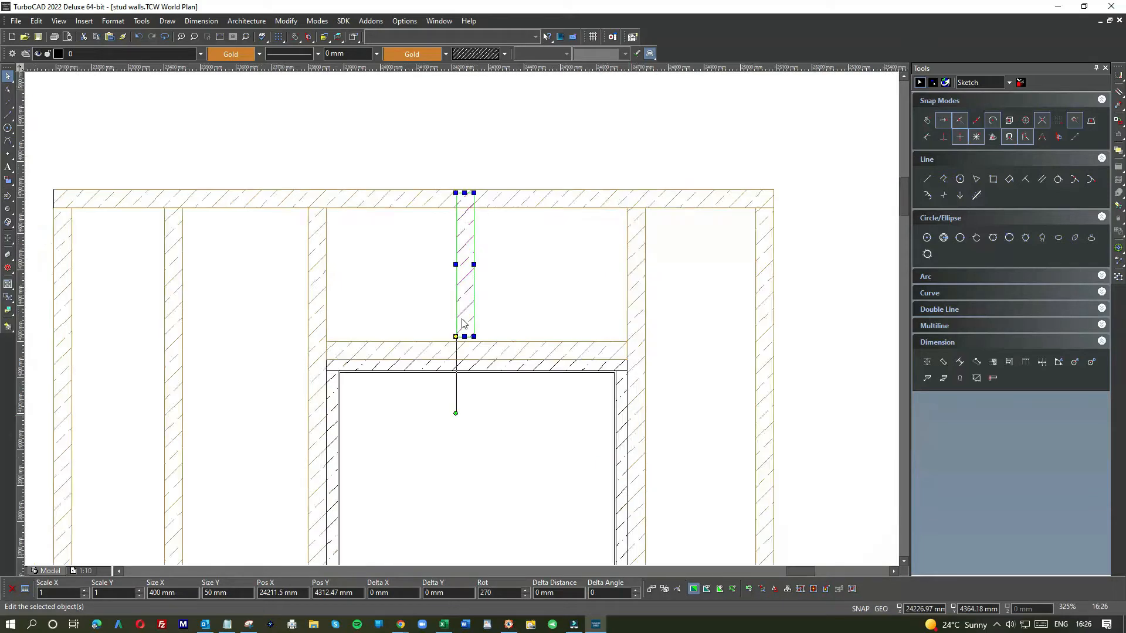
left_click(503, 303)
left_click(9, 126)
left_click(8, 115)
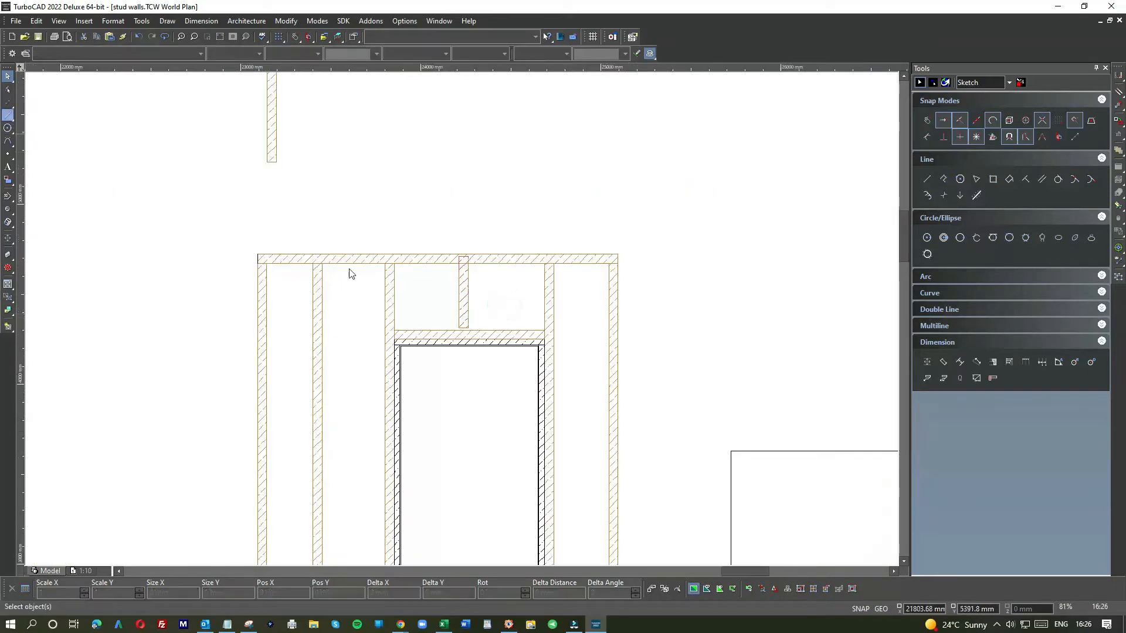
left_click(543, 300)
left_click(397, 277)
left_click(460, 265)
left_click(454, 317)
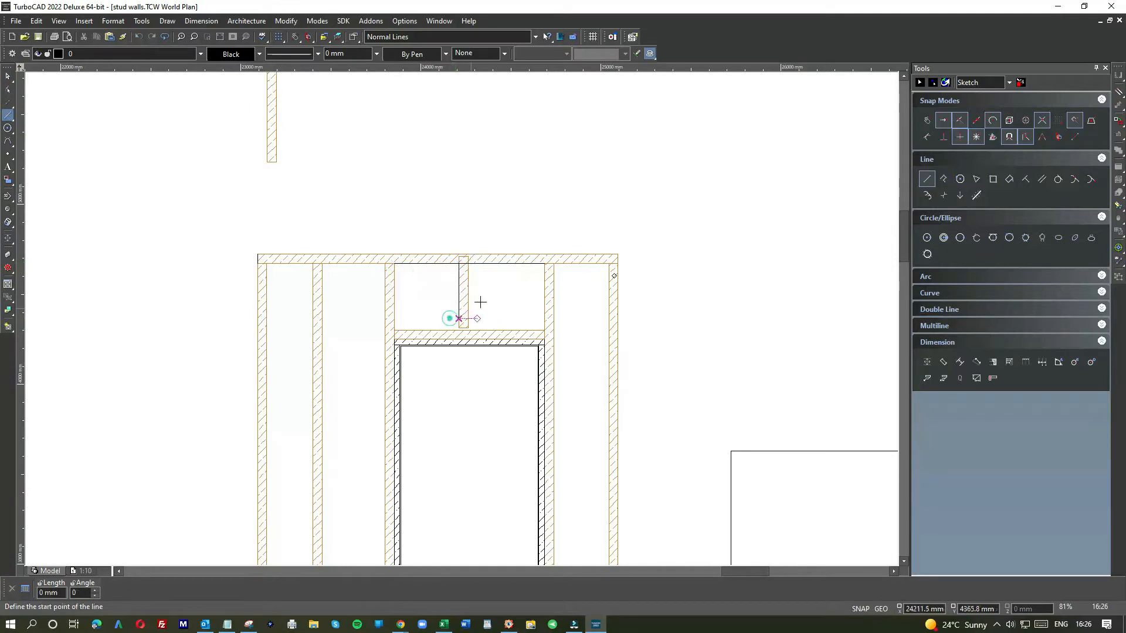
left_click(8, 76)
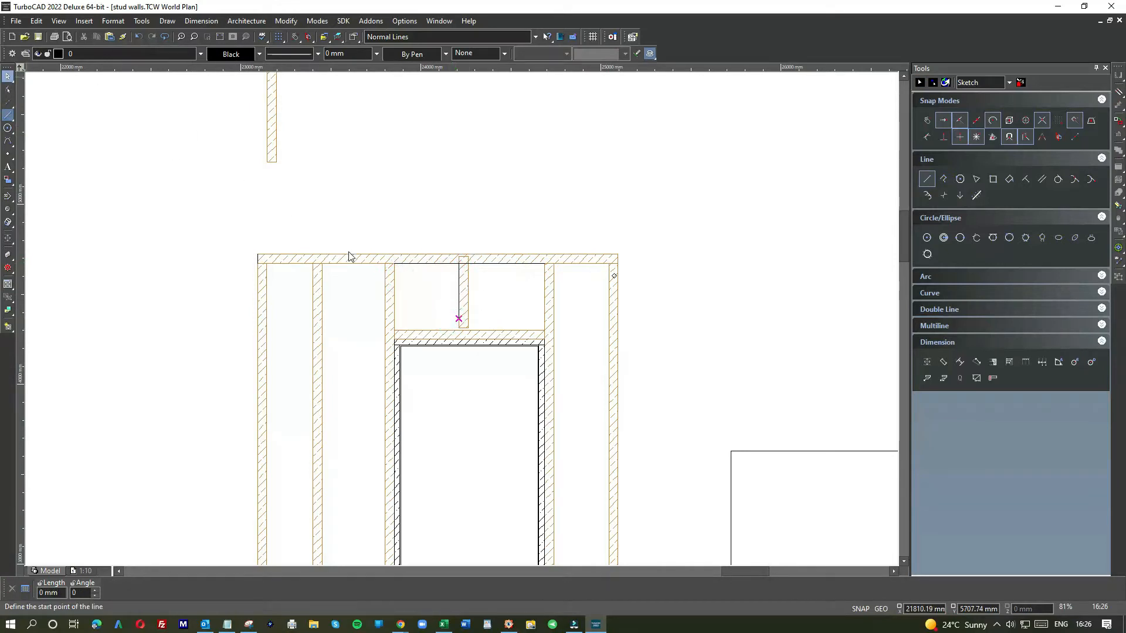
left_click(464, 290)
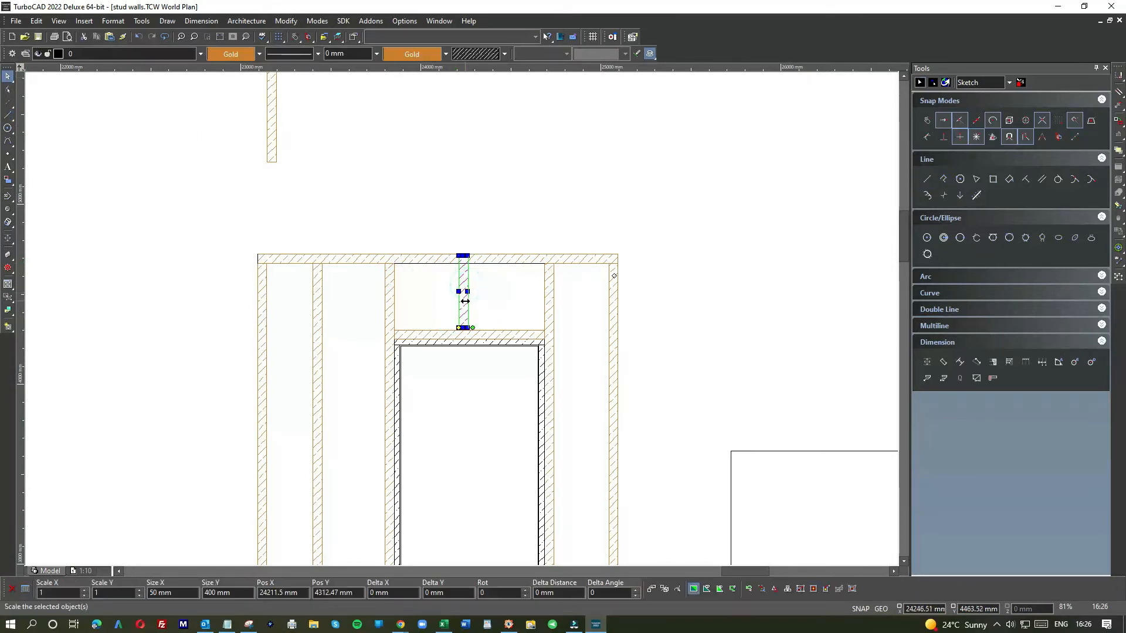
left_click_drag(460, 303, 460, 211)
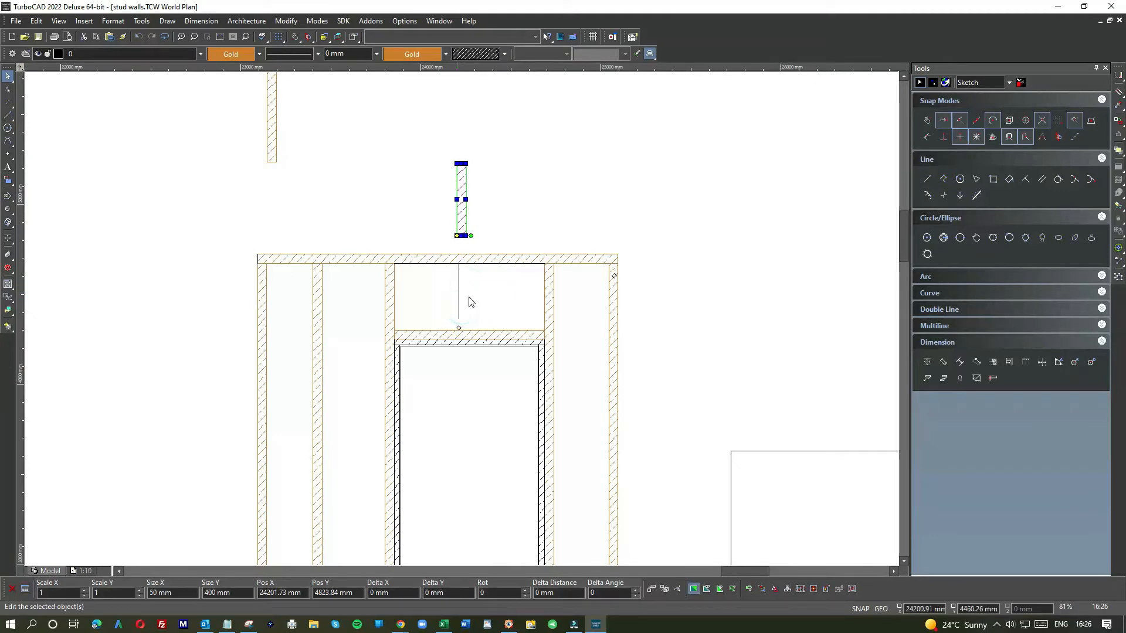
left_click(470, 294)
key("Delete")
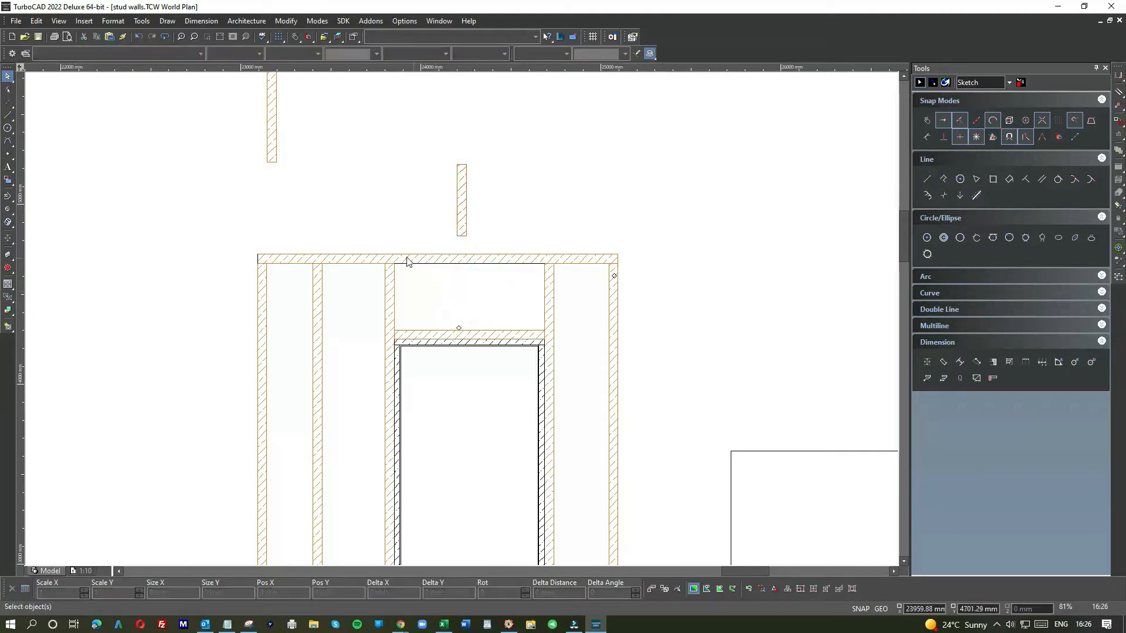
Step: Select and inspect the line running along the lintel's top edge between the door studs
left_click_drag(392, 265, 482, 278)
left_click(448, 283)
scroll(431, 265, "up", 8)
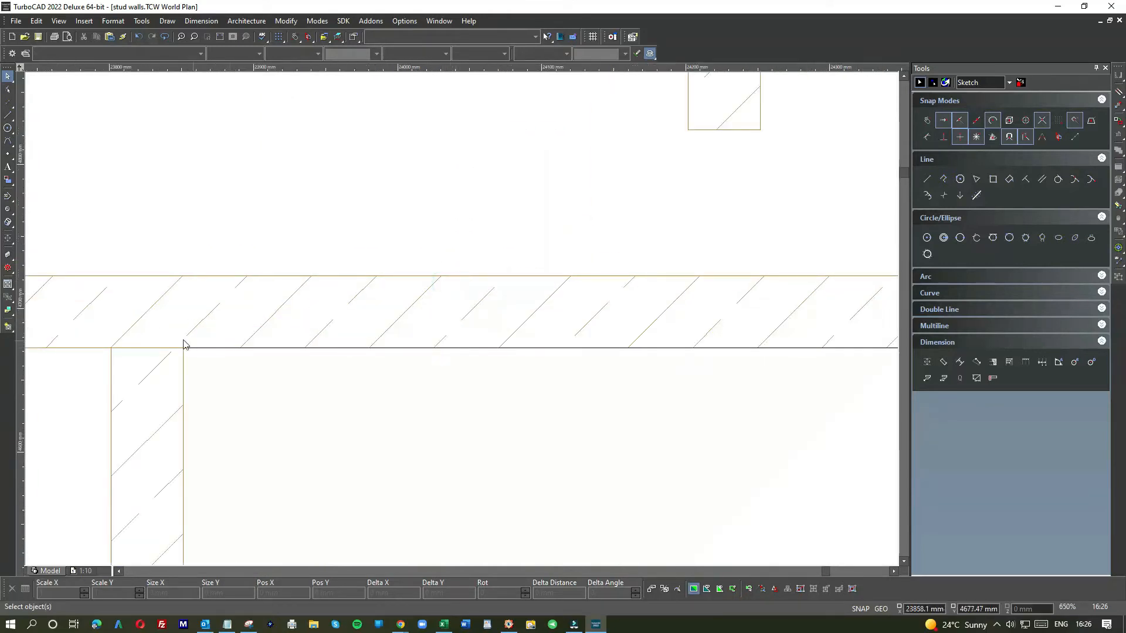
left_click(176, 338)
scroll(493, 321, "down", 3)
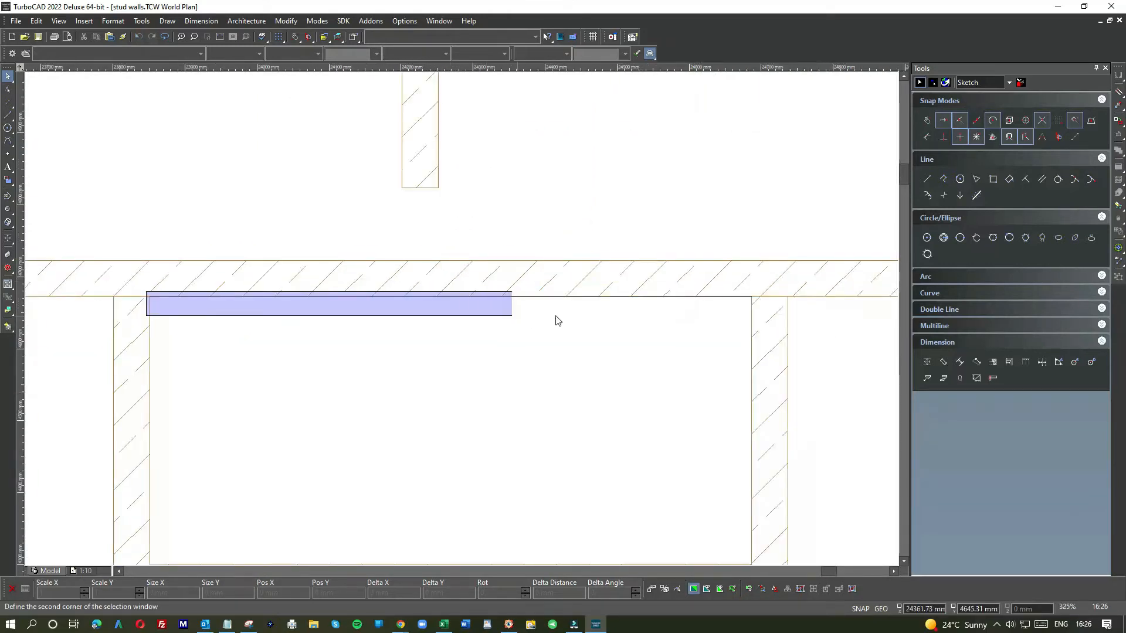
left_click(771, 314)
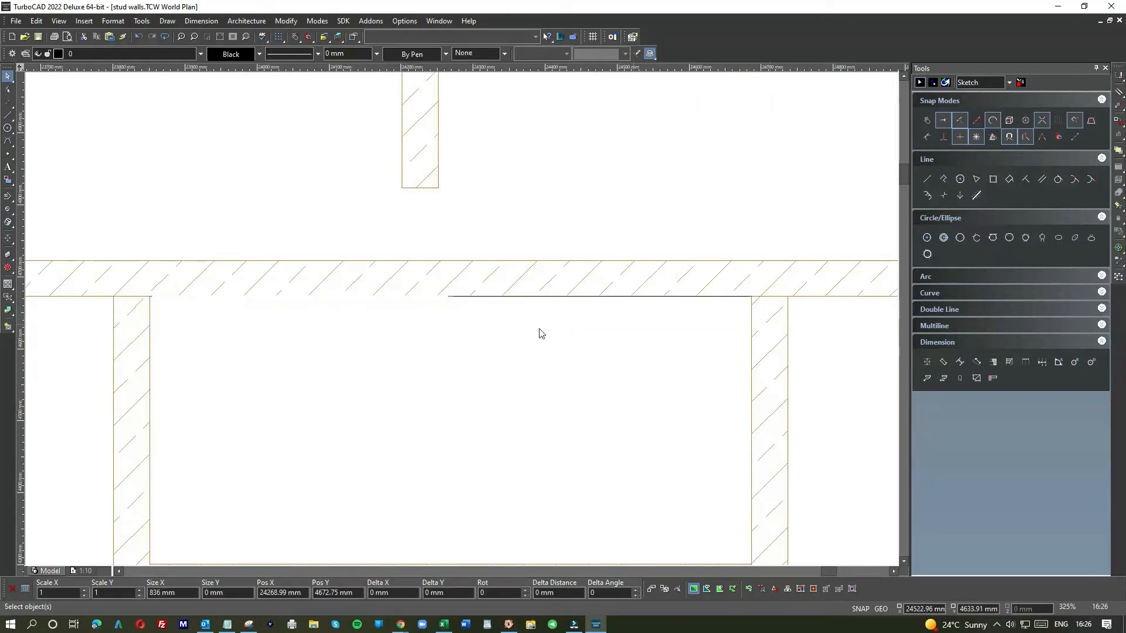
key("Escape")
scroll(463, 319, "down", 6)
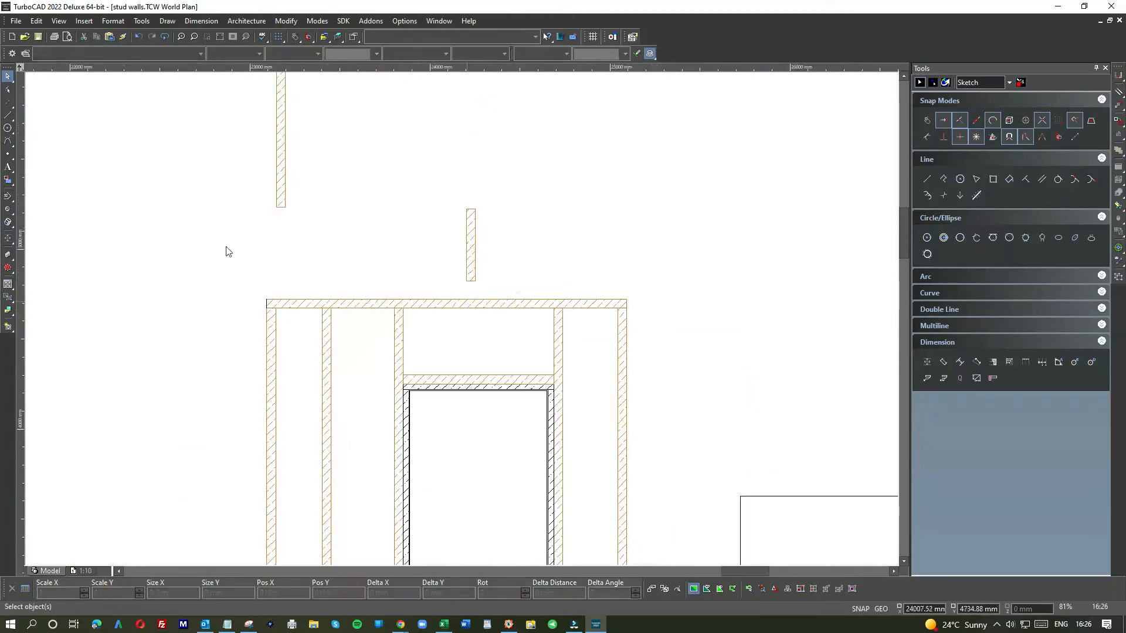
Step: Draw a vertical guide line from the middle of the lintel up to the top plate's underside
left_click(7, 116)
scroll(480, 374, "up", 1)
scroll(462, 318, "up", 1)
left_click(455, 324)
scroll(455, 325, "down", 1)
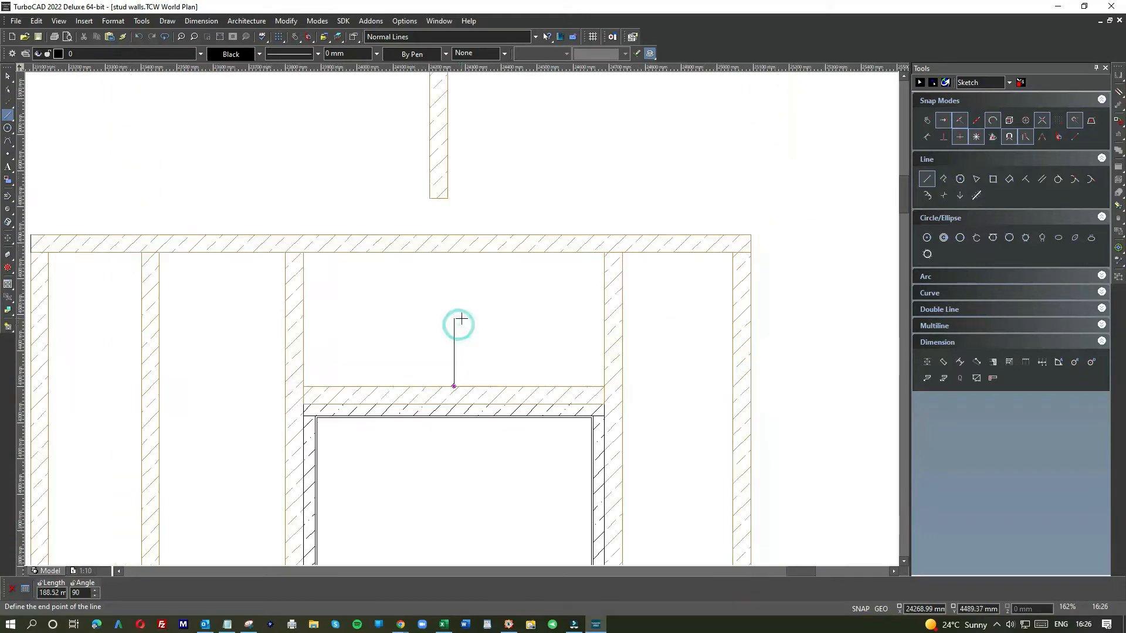
left_click(455, 253)
Step: Move the cripple stud onto the guide line, snapping its top centre to the underside of the top plate
left_click(435, 128)
left_click_drag(437, 100, 456, 279)
scroll(457, 253, "up", 3)
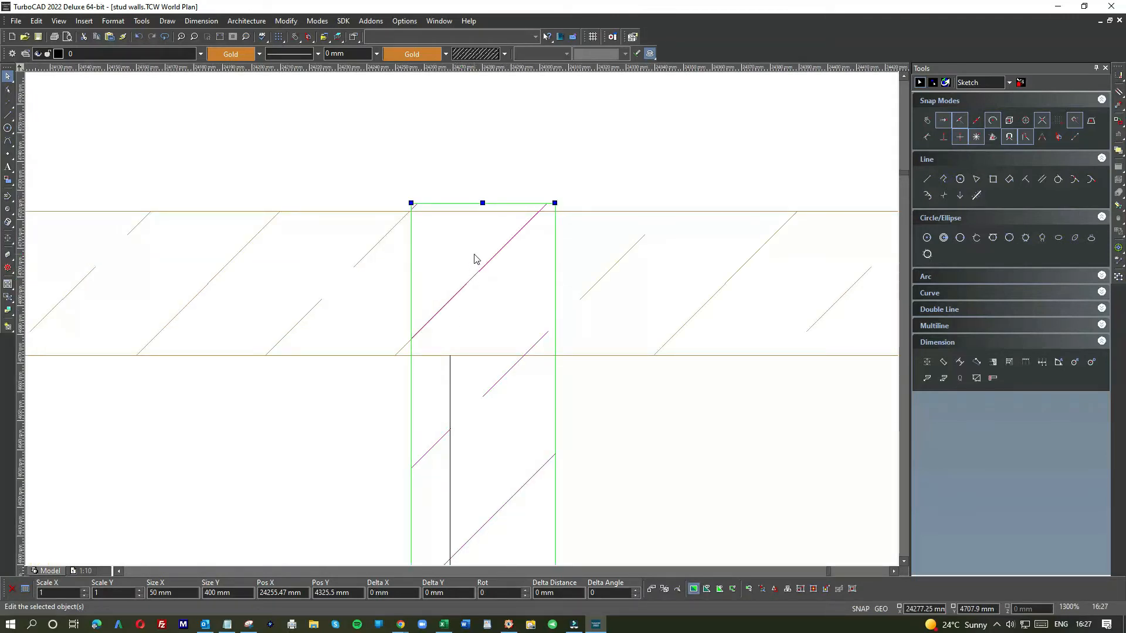
left_click_drag(482, 203, 483, 208)
left_click(482, 202)
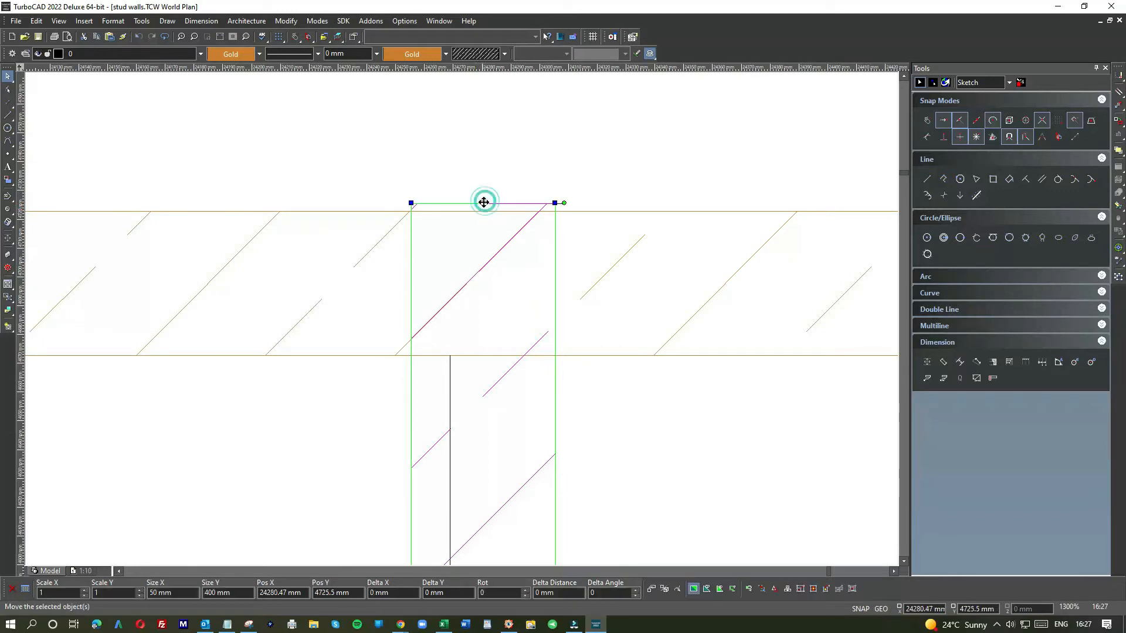
left_click(450, 359)
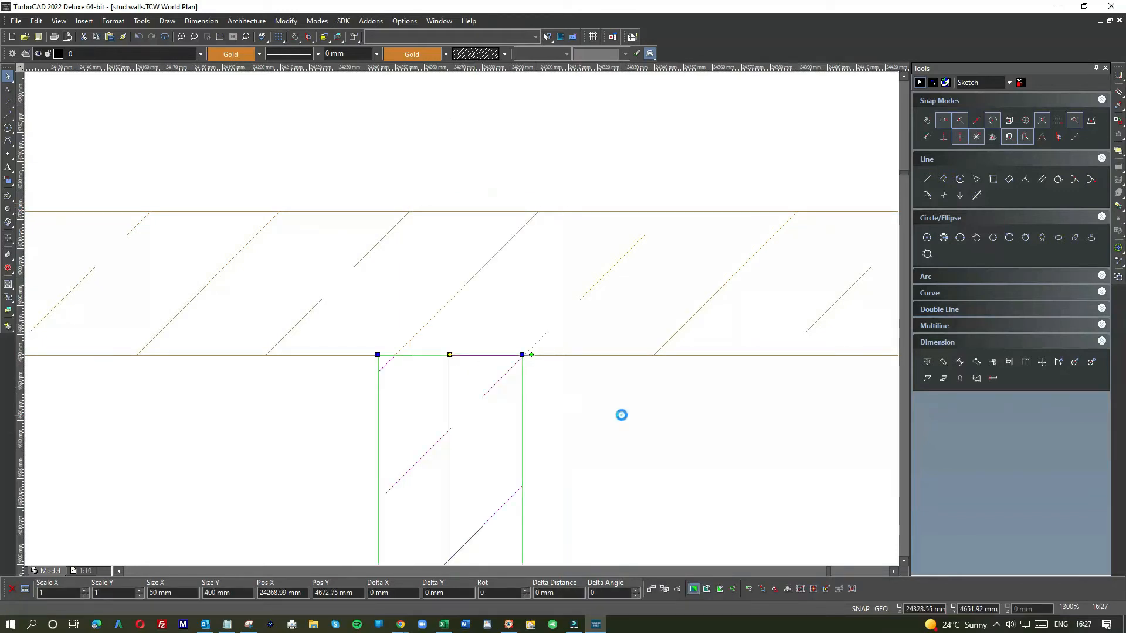
scroll(622, 418, "down", 3)
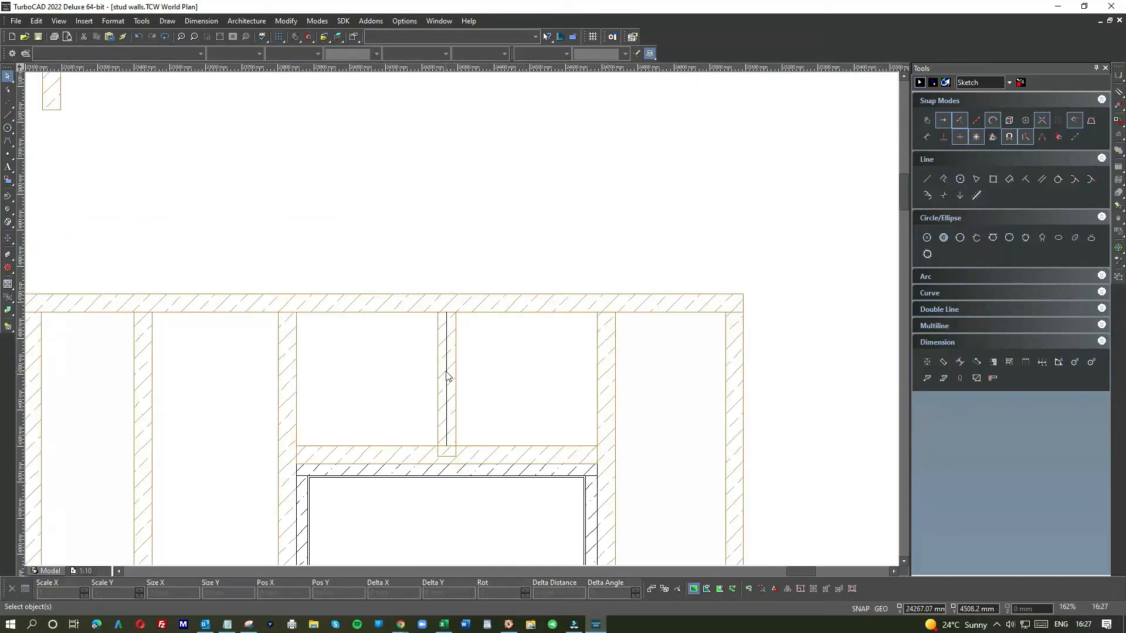
Step: Delete the vertical guide line hidden inside the cripple stud
scroll(448, 375, "up", 3)
right_click(465, 261)
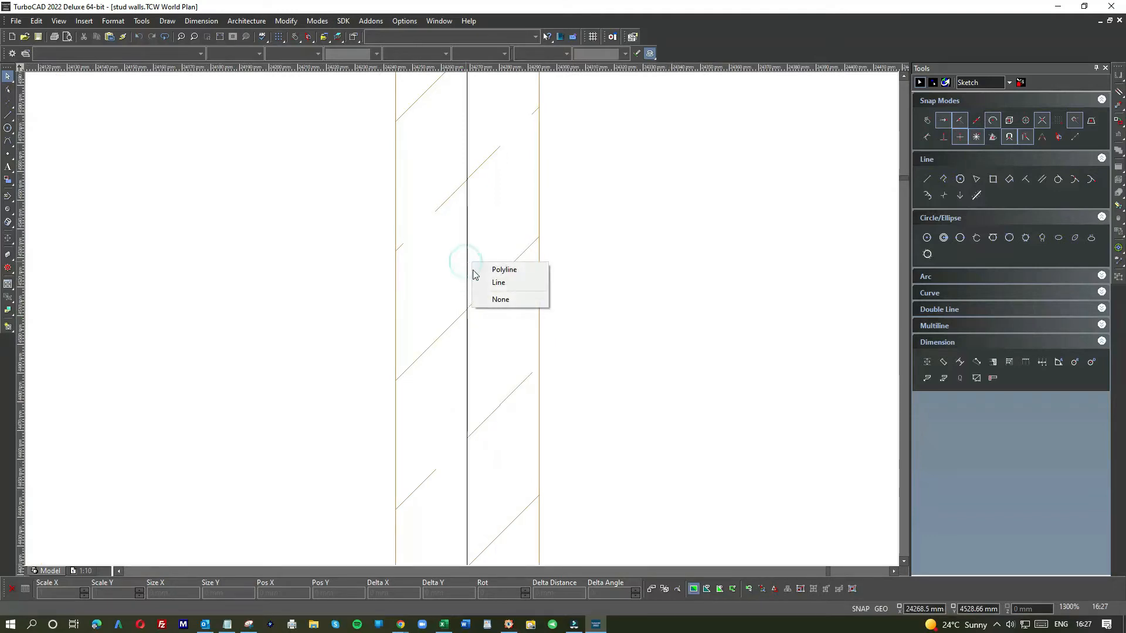
left_click(477, 270)
left_click(684, 243)
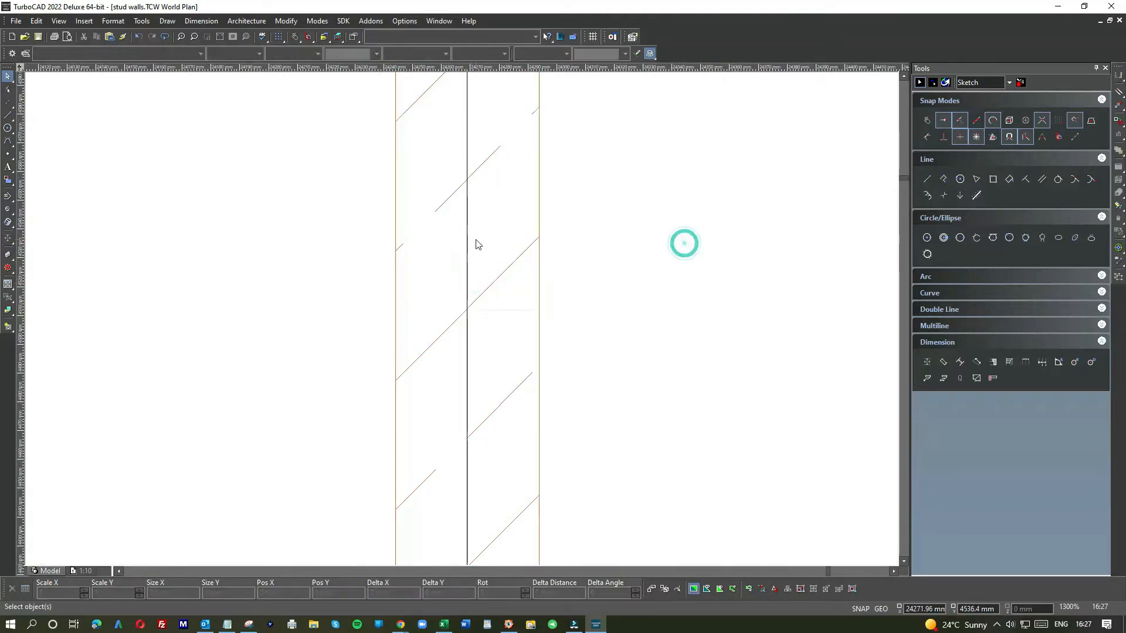
right_click(467, 242)
left_click(482, 259)
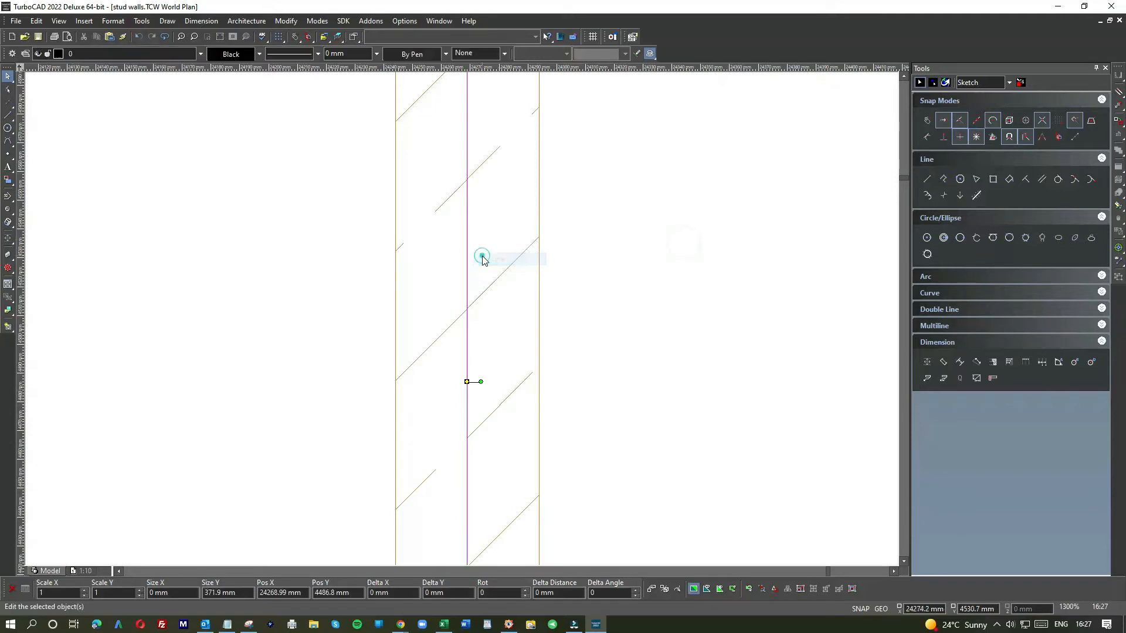
key("Delete")
Step: Stretch the cripple stud's bottom end up to meet the top of the lintel
scroll(436, 383, "down", 2)
scroll(463, 461, "up", 2)
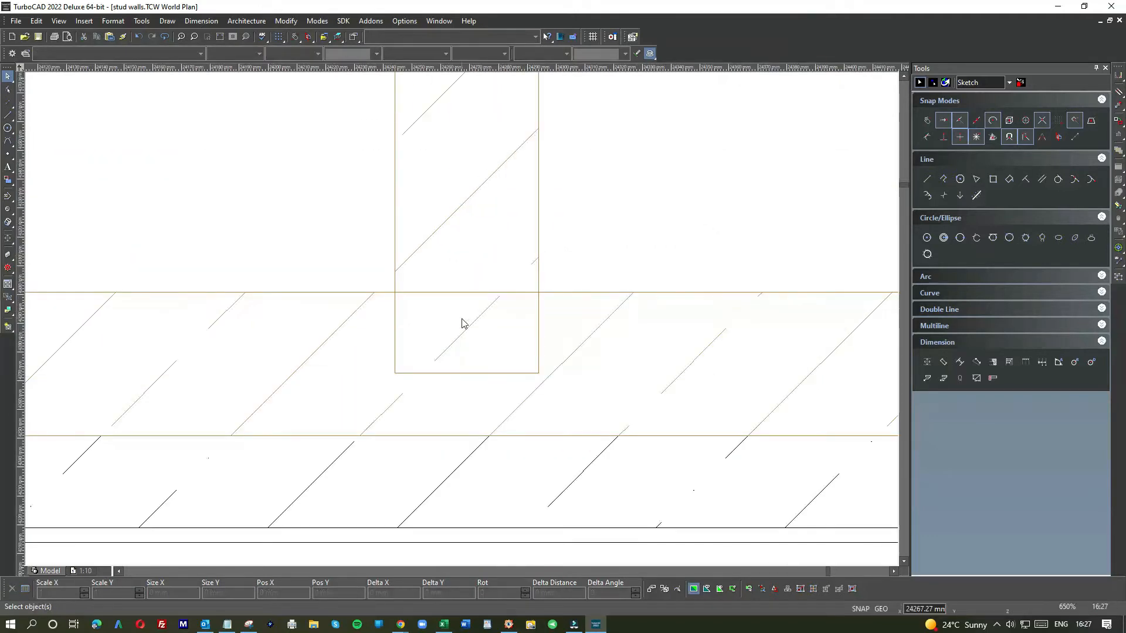
left_click(536, 273)
left_click_drag(465, 373, 463, 292)
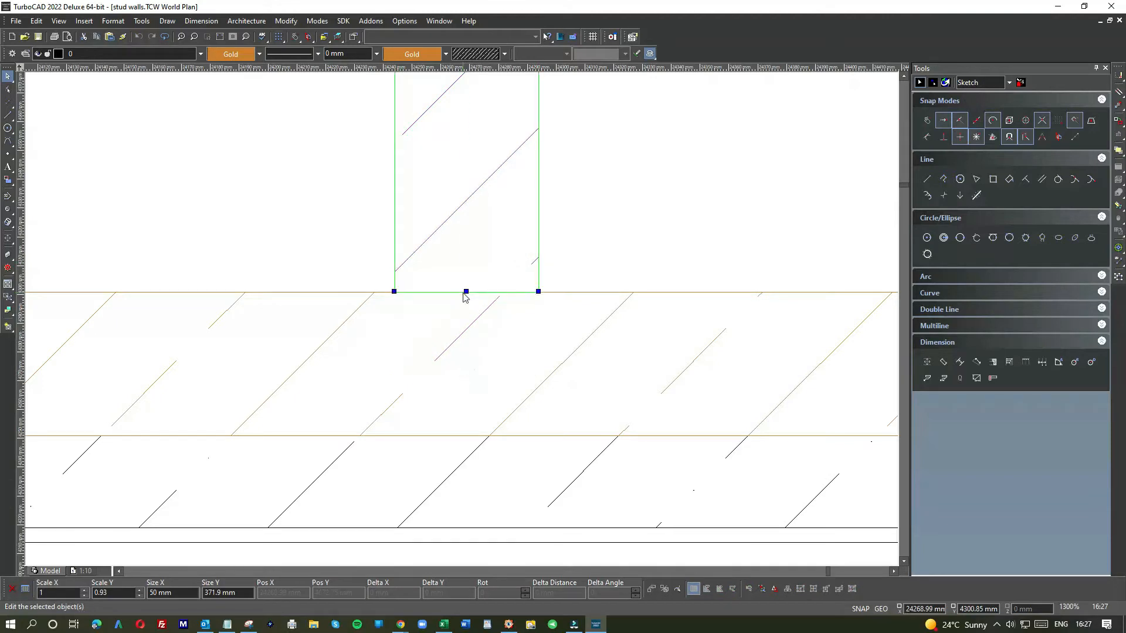
left_click(592, 255)
Step: Delete the empty rectangle to the right of the door wall
scroll(463, 323, "down", 5)
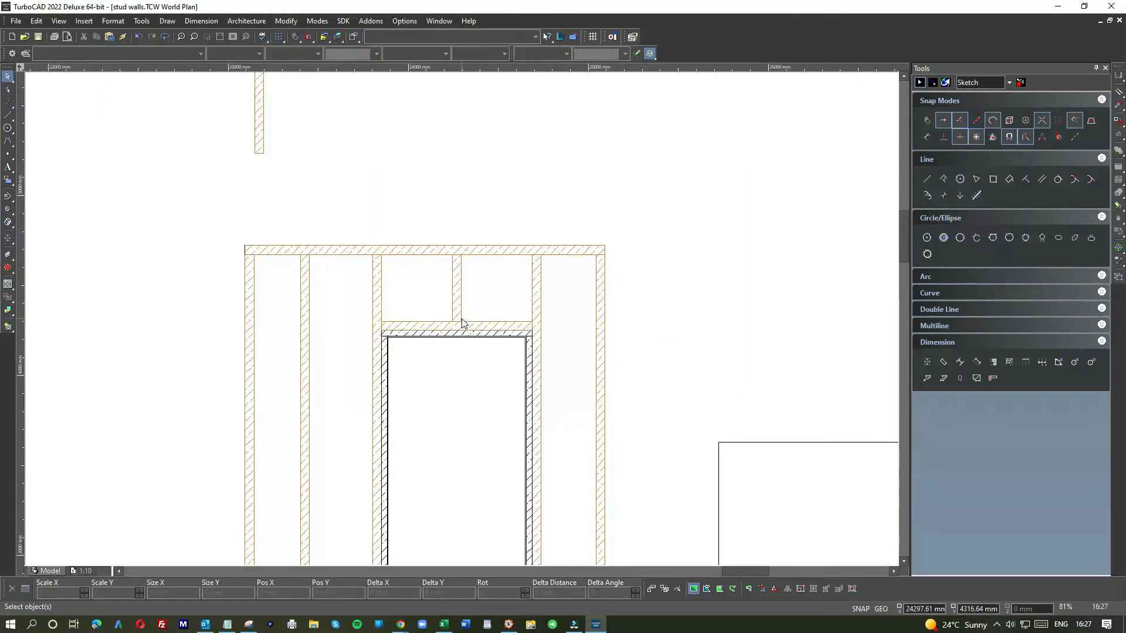
scroll(463, 323, "down", 2)
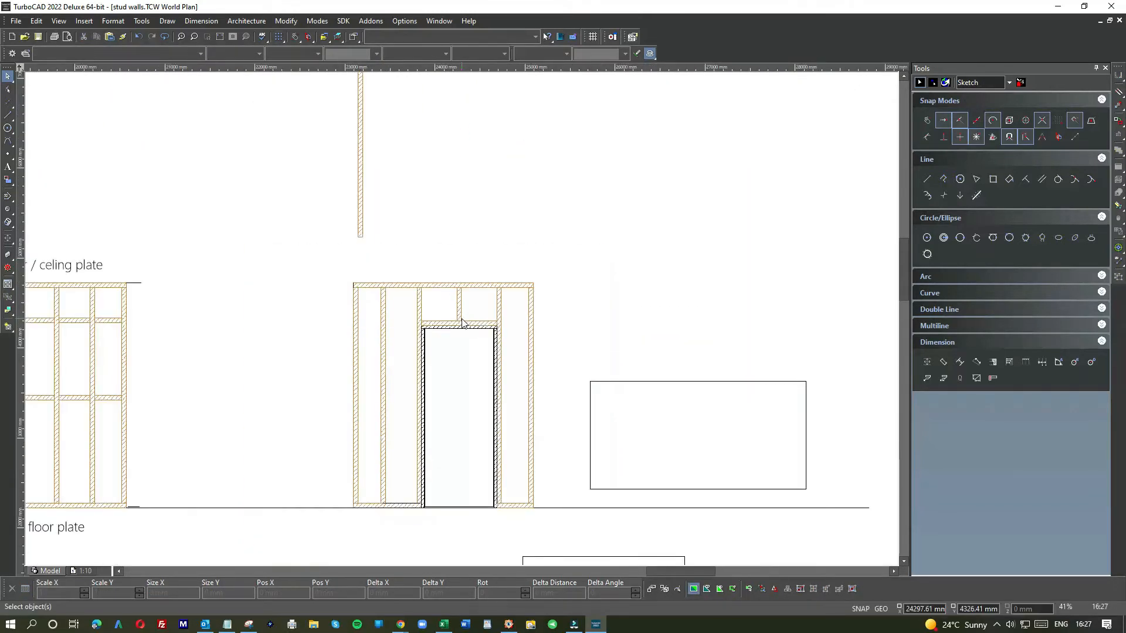
scroll(462, 322, "down", 2)
scroll(480, 326, "up", 4)
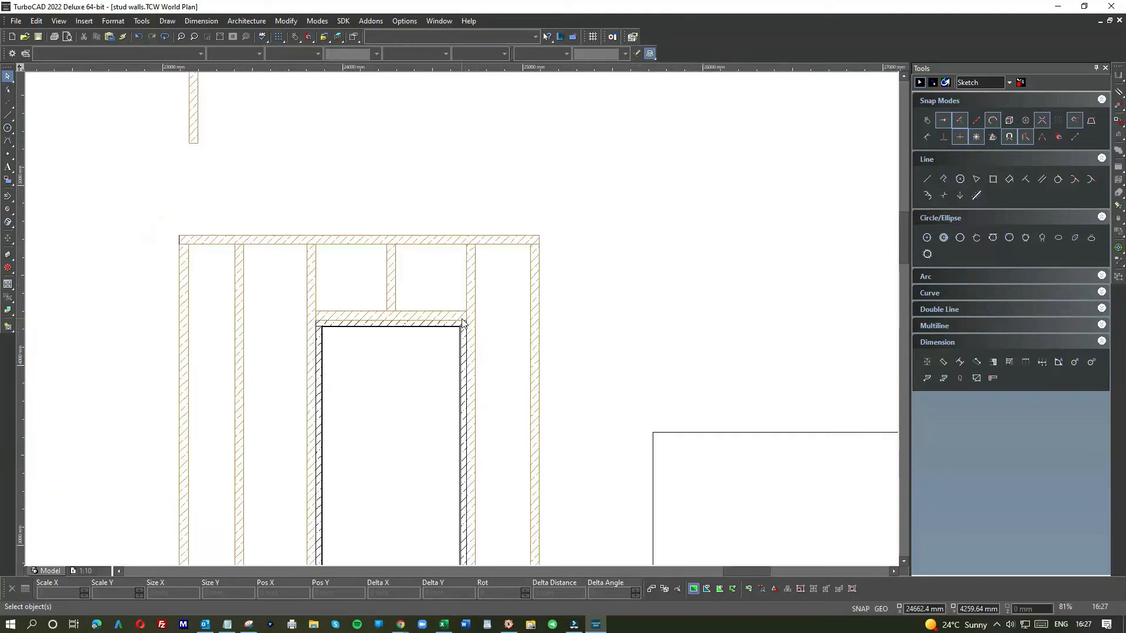
scroll(463, 323, "down", 2)
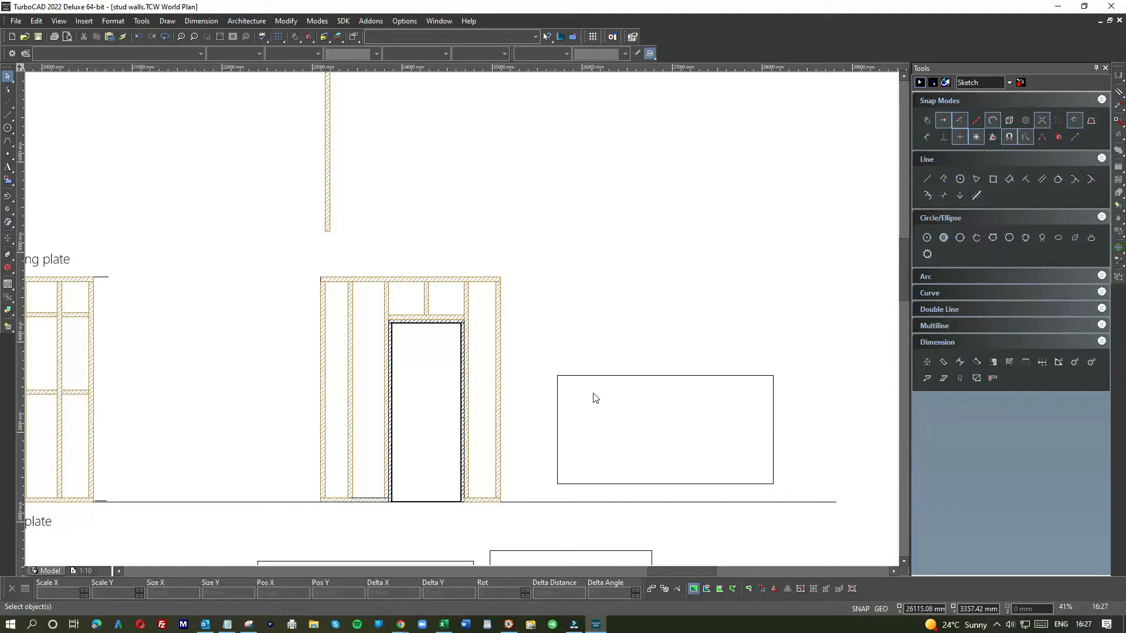
left_click(605, 377)
key("Delete")
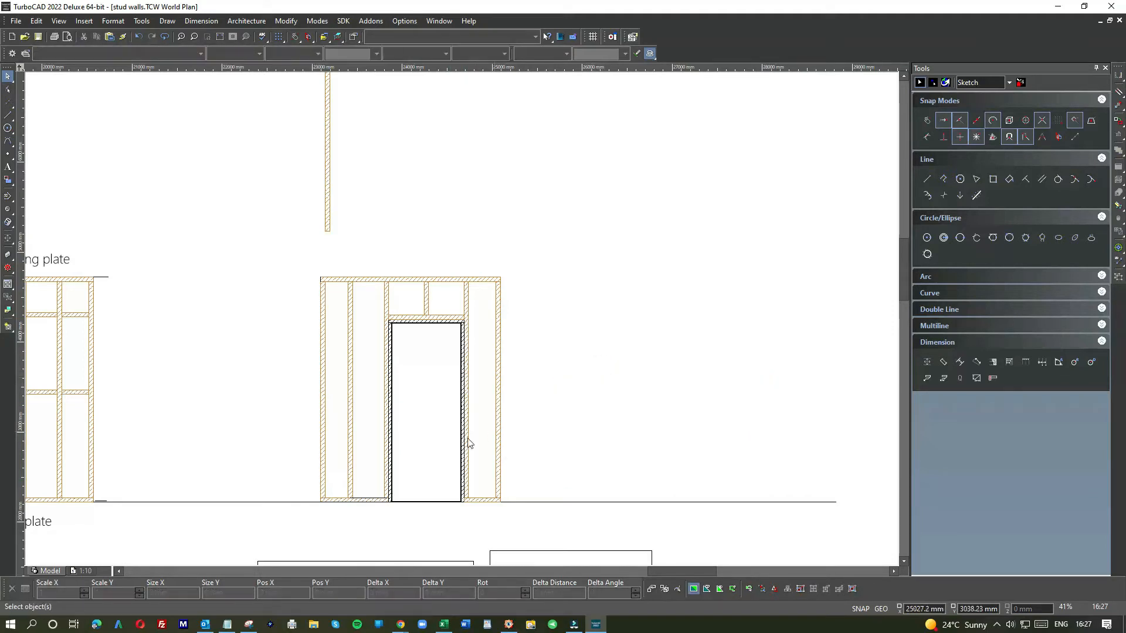
Step: Draw a 25 mm vertical line up from the floor line at the right stud's base, plus a short horizontal line from its top
scroll(463, 323, "down", 2)
scroll(464, 352, "up", 8)
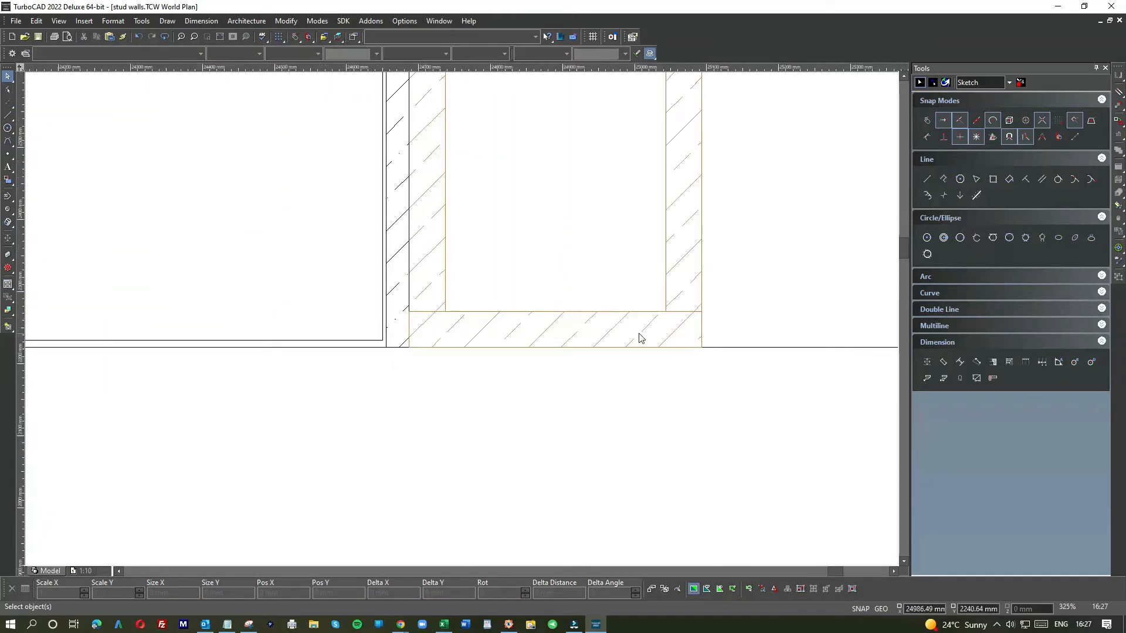
left_click(7, 119)
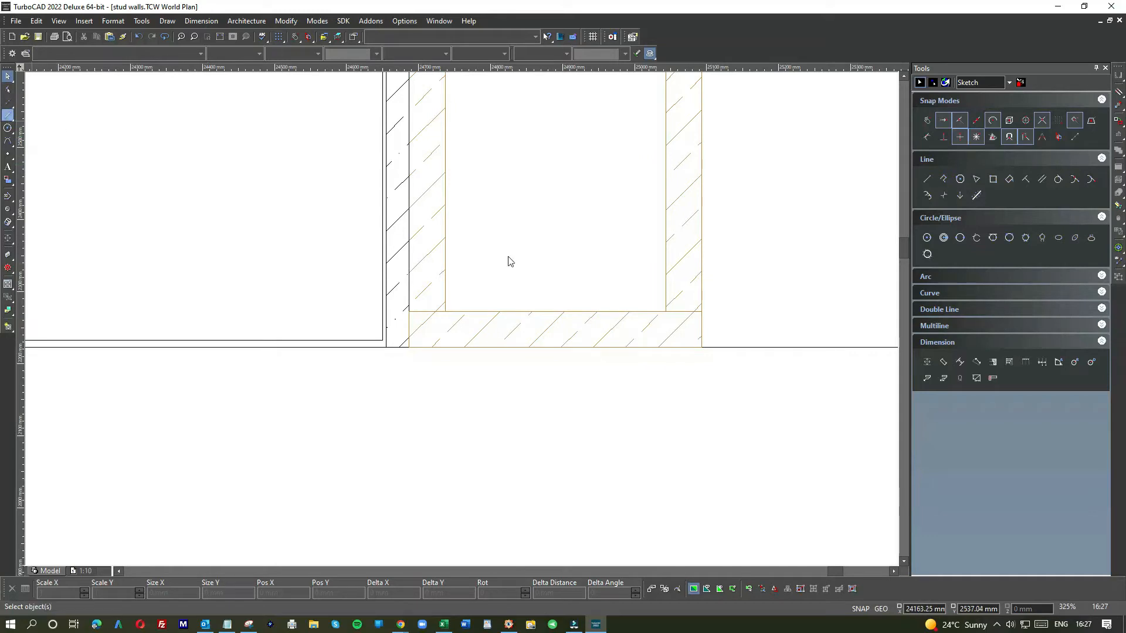
left_click(701, 347)
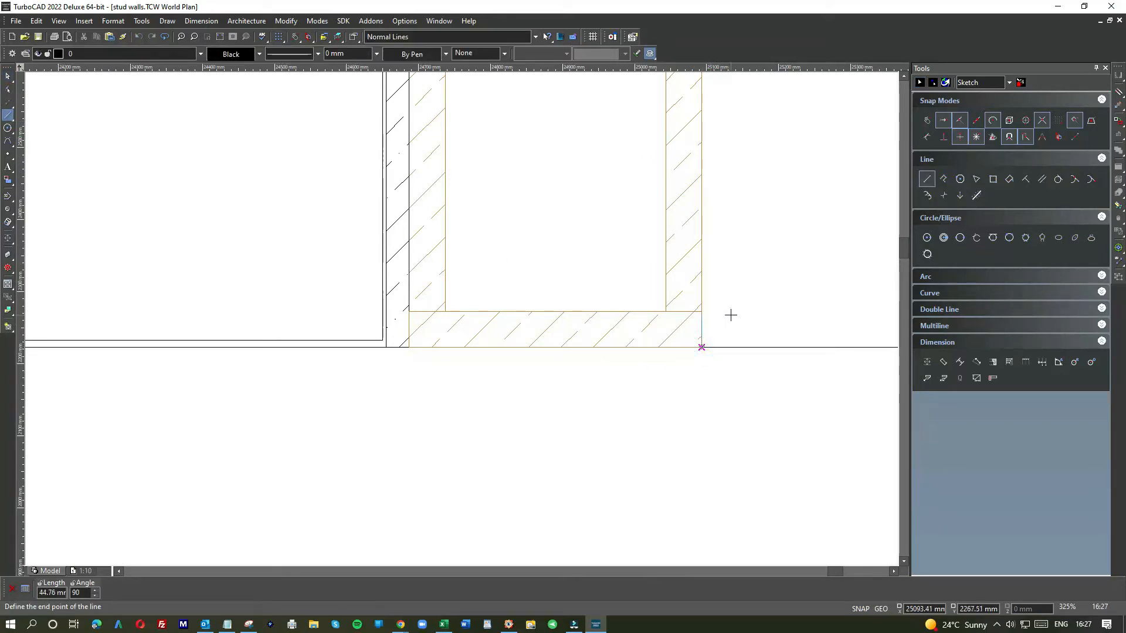
type("25")
key("Return")
left_click(754, 323)
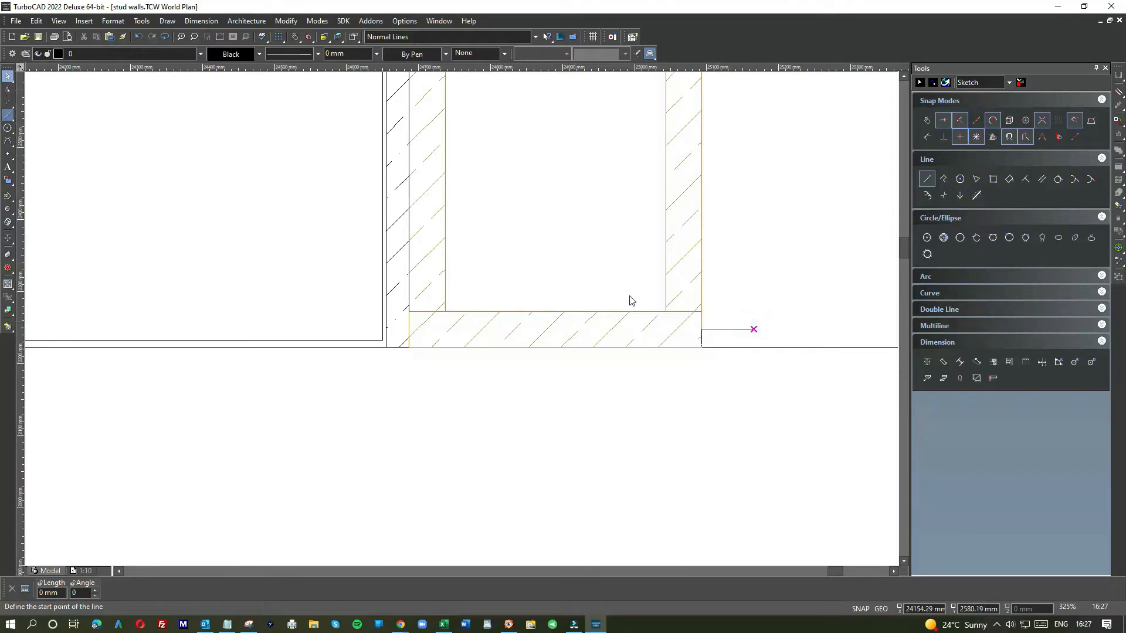
key("Escape")
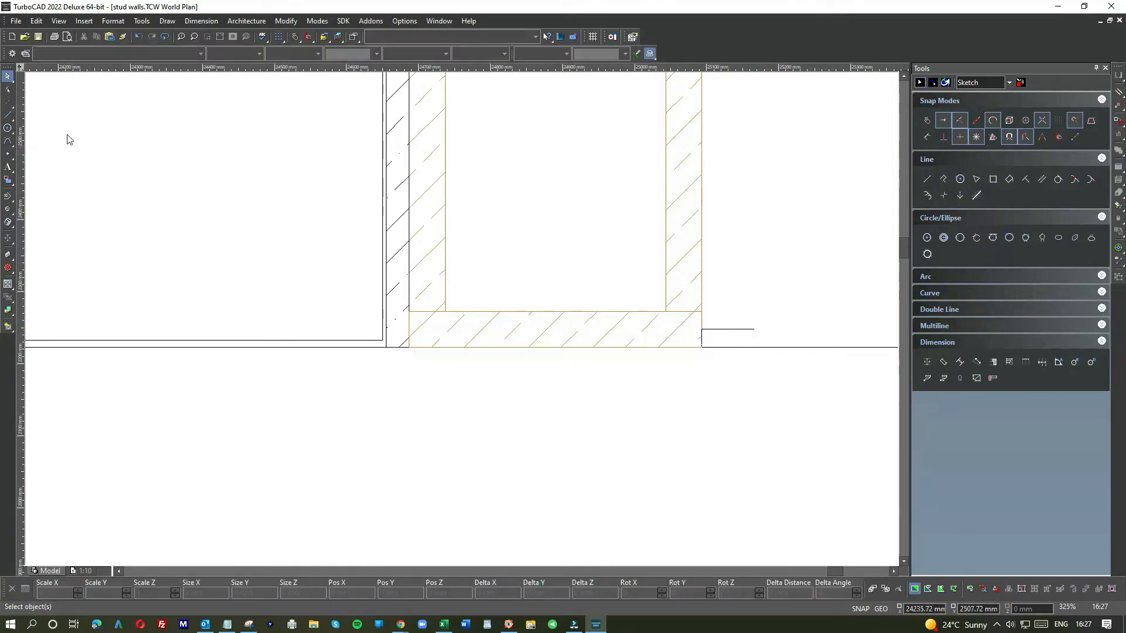
Step: Draw a 1800 × 900 mm rectangle below the floor line under the door wall
left_click(992, 179)
scroll(458, 364, "down", 3)
left_click(349, 317)
scroll(460, 316, "down", 3)
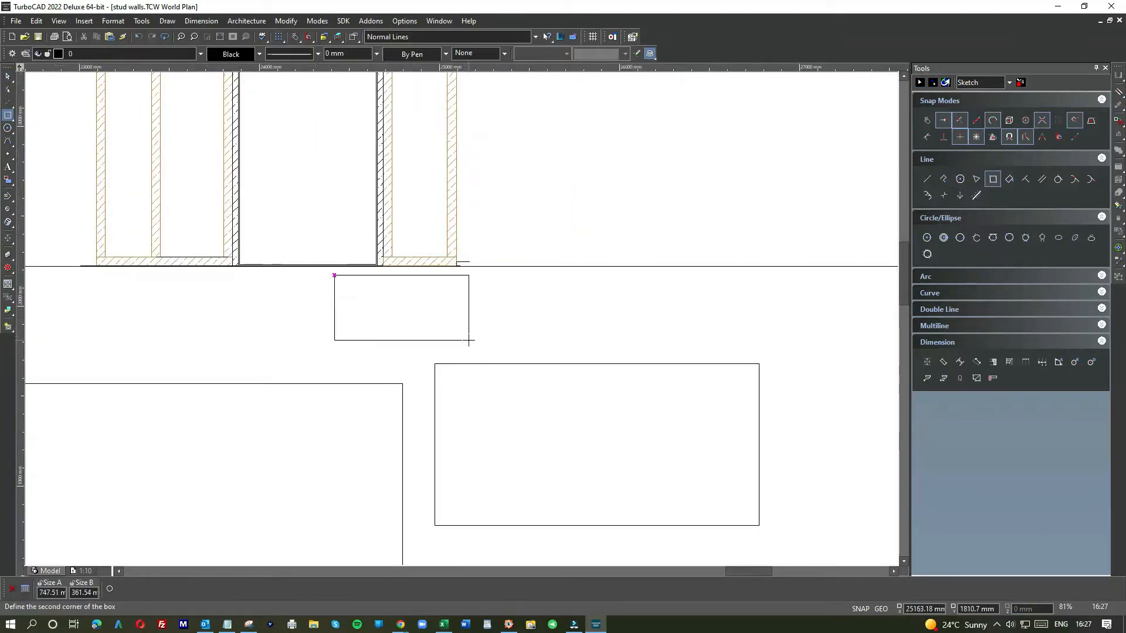
type("1800")
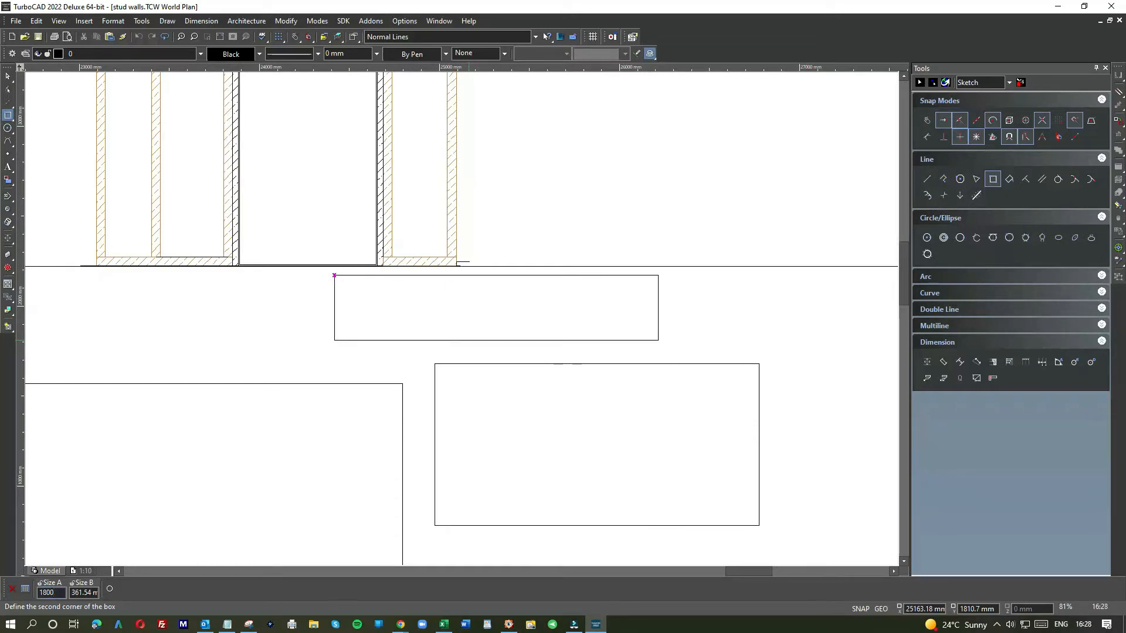
type("900")
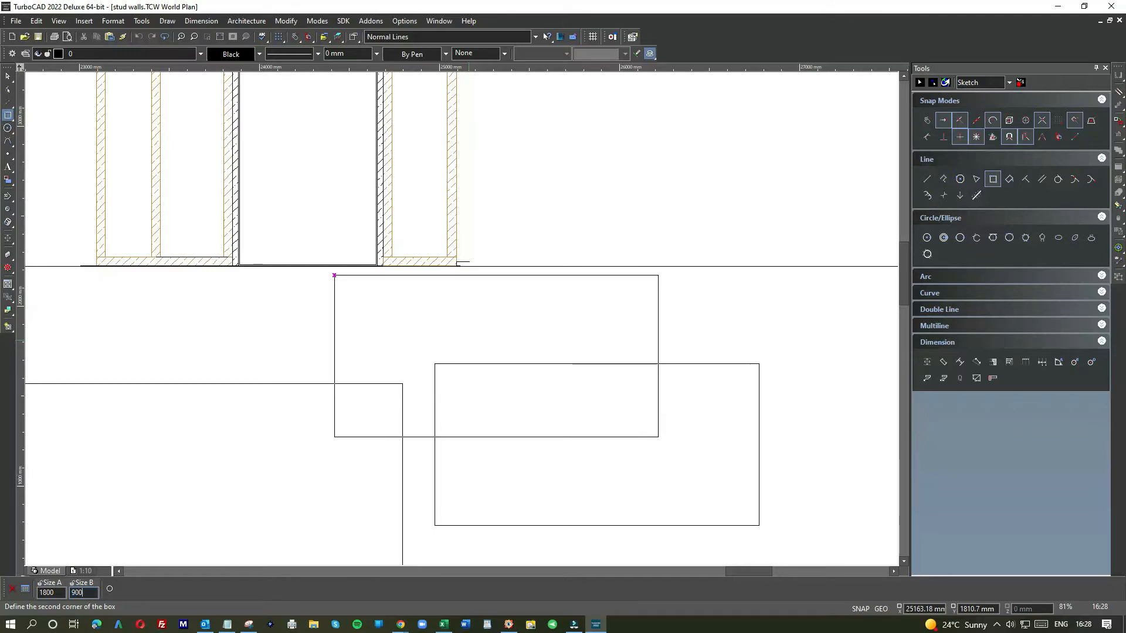
key("Return")
key("Escape")
left_click(653, 311)
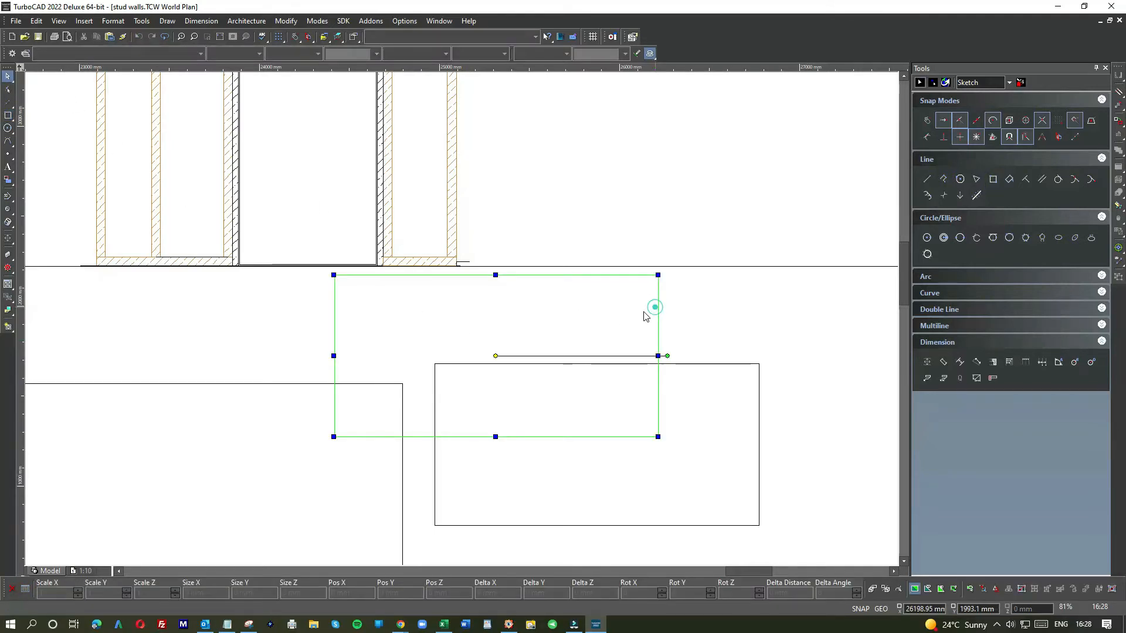
Step: Move the 1800 × 900 mm rectangle up so its lower-left corner sits on the bottom plate against the right stud
left_click_drag(608, 319, 518, 204)
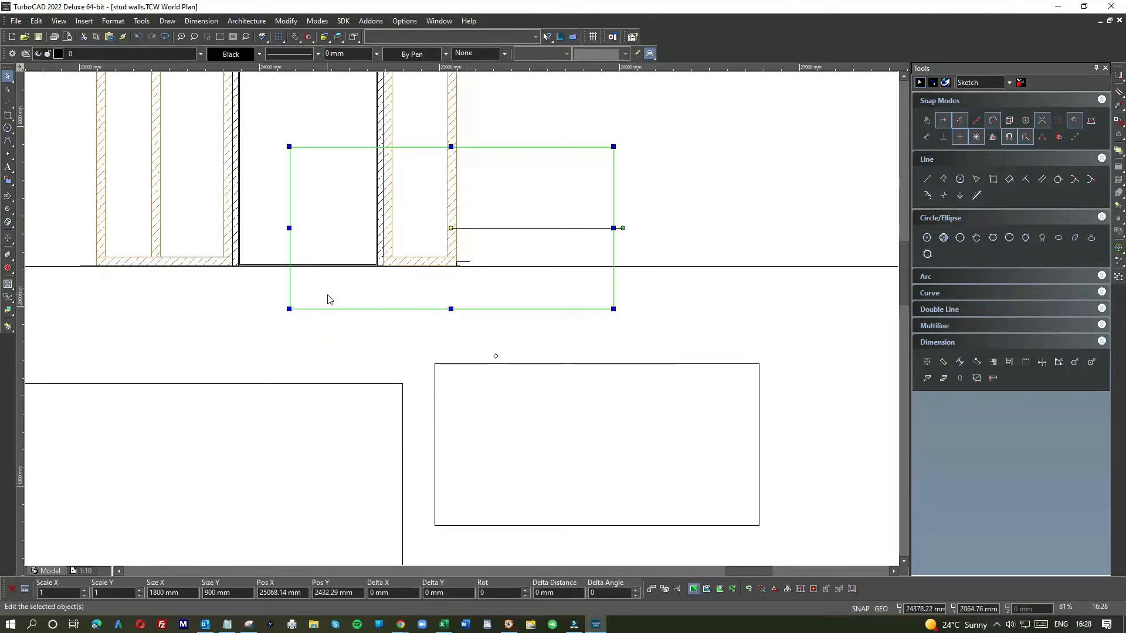
left_click(290, 310)
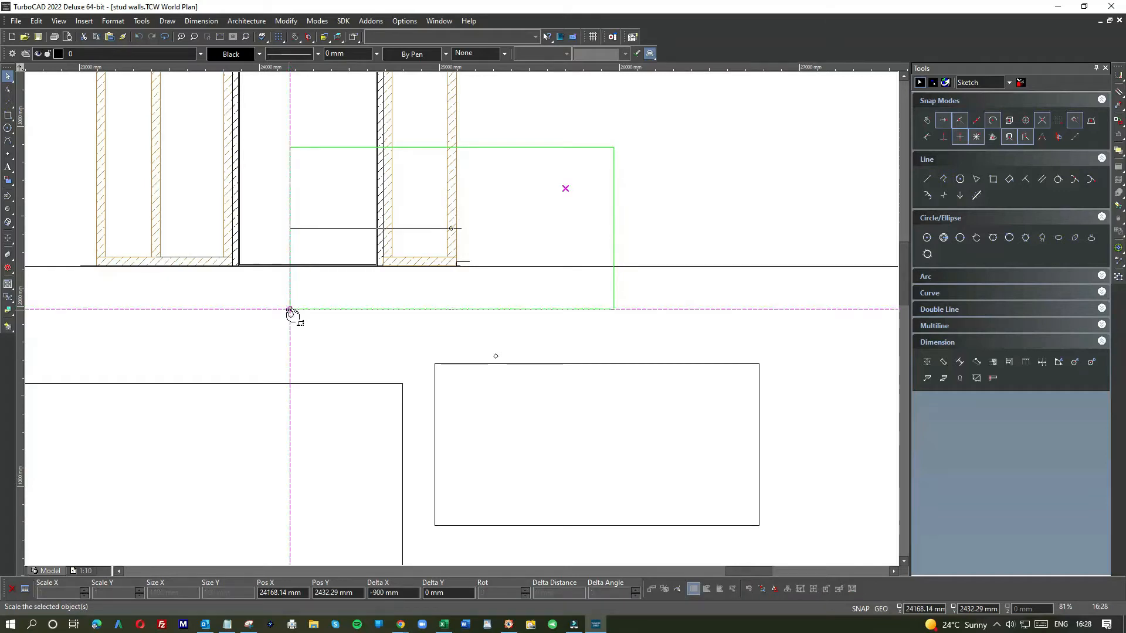
left_click(290, 309)
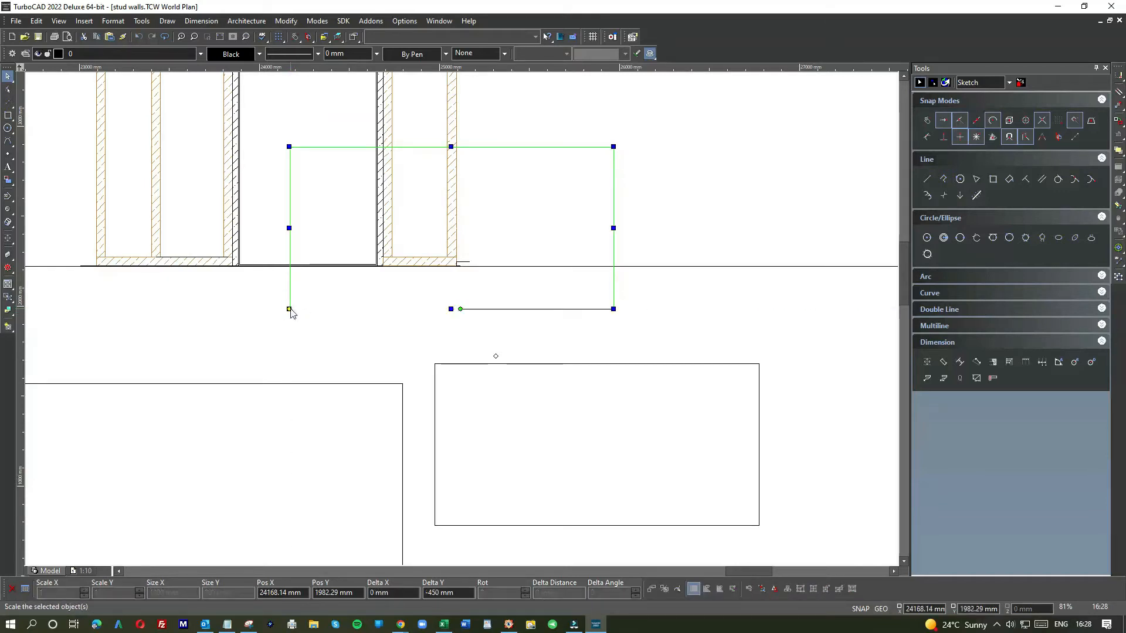
left_click(288, 309)
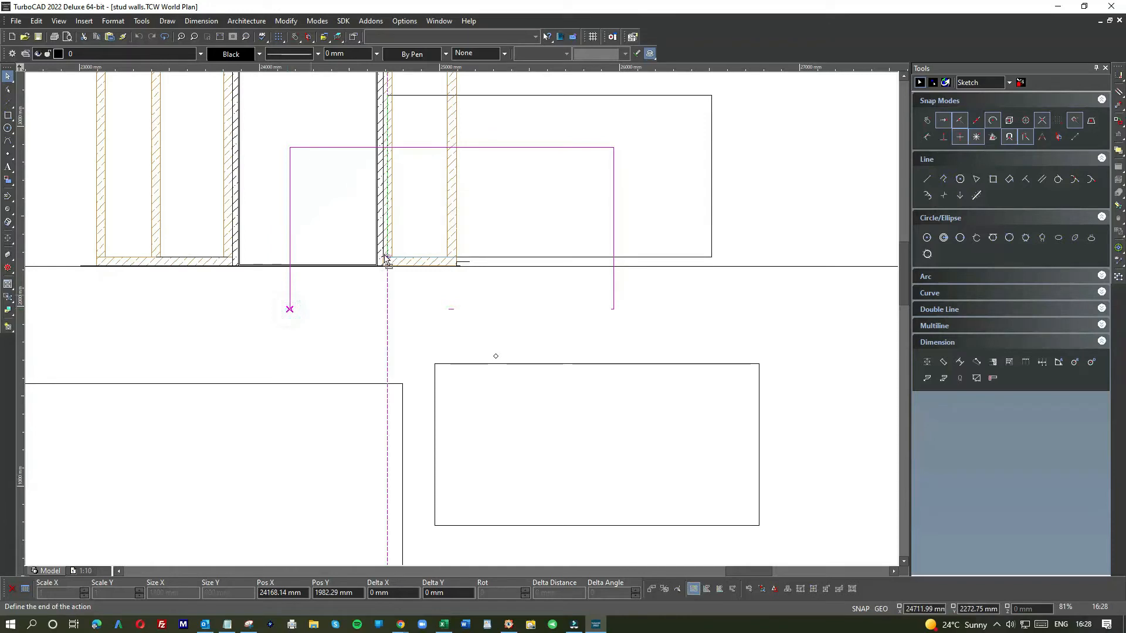
left_click(384, 255)
scroll(387, 261, "up", 5)
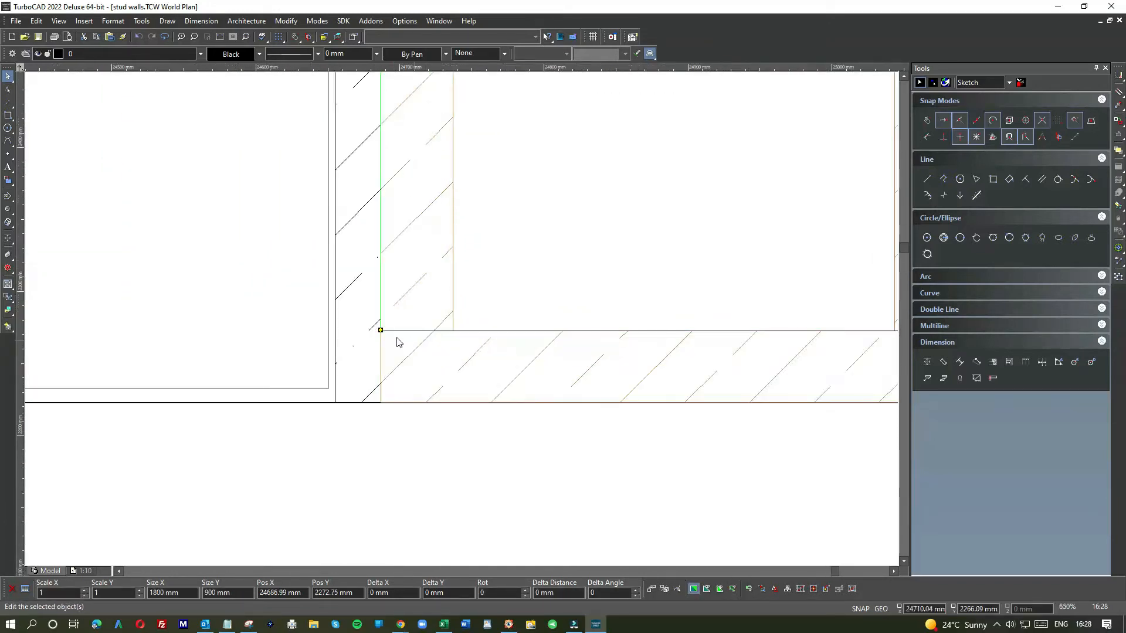
scroll(392, 350, "down", 2)
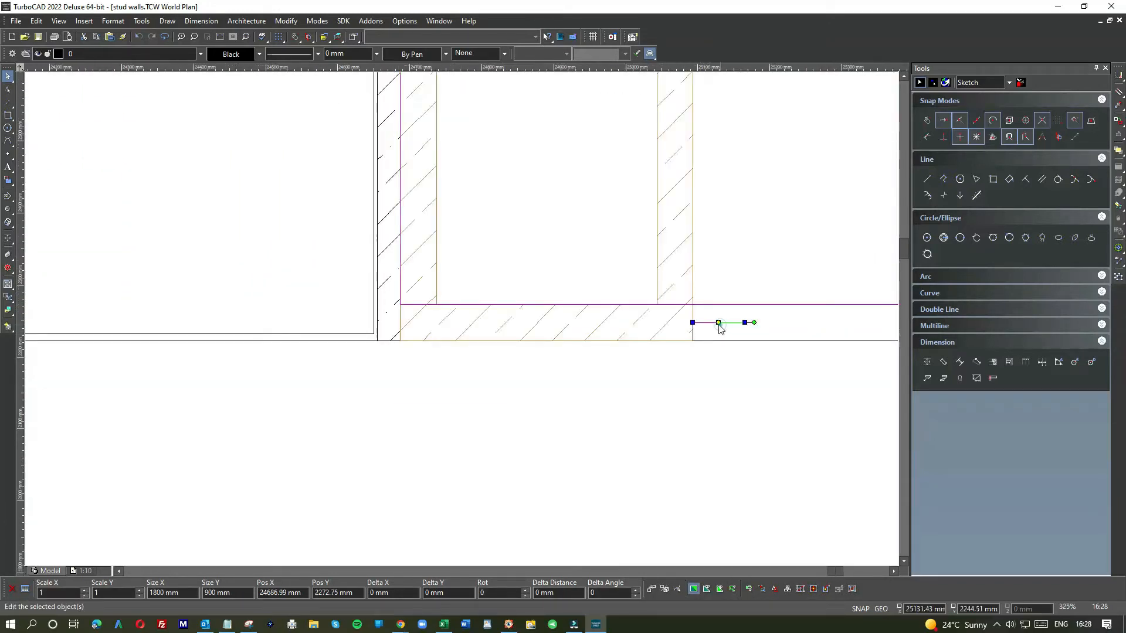
left_click(693, 323)
left_click(421, 330)
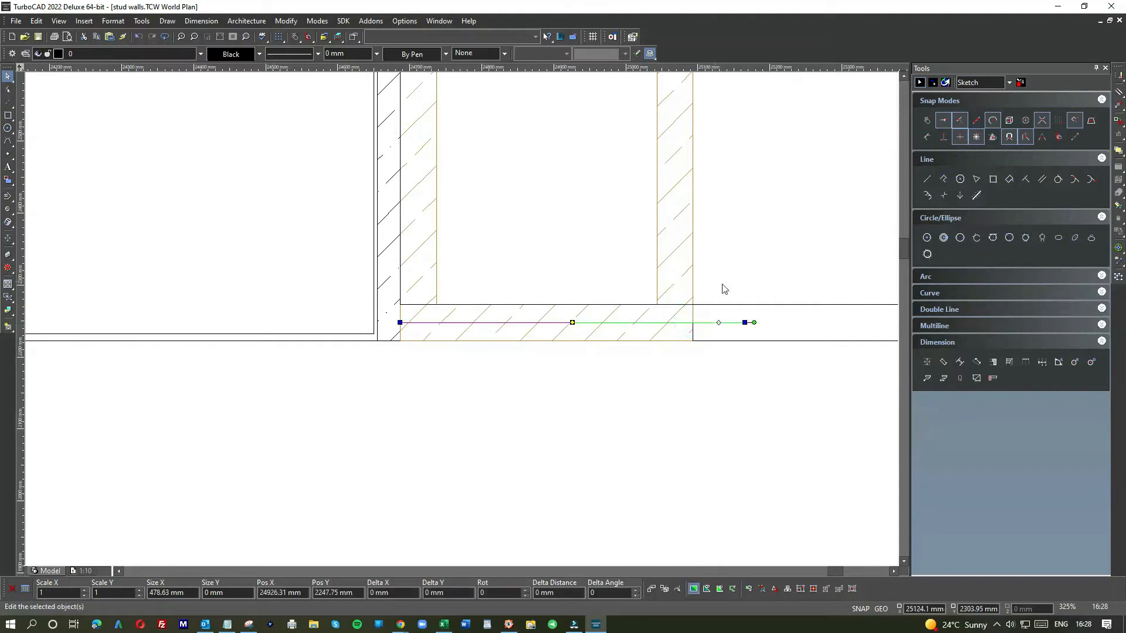
left_click(733, 302)
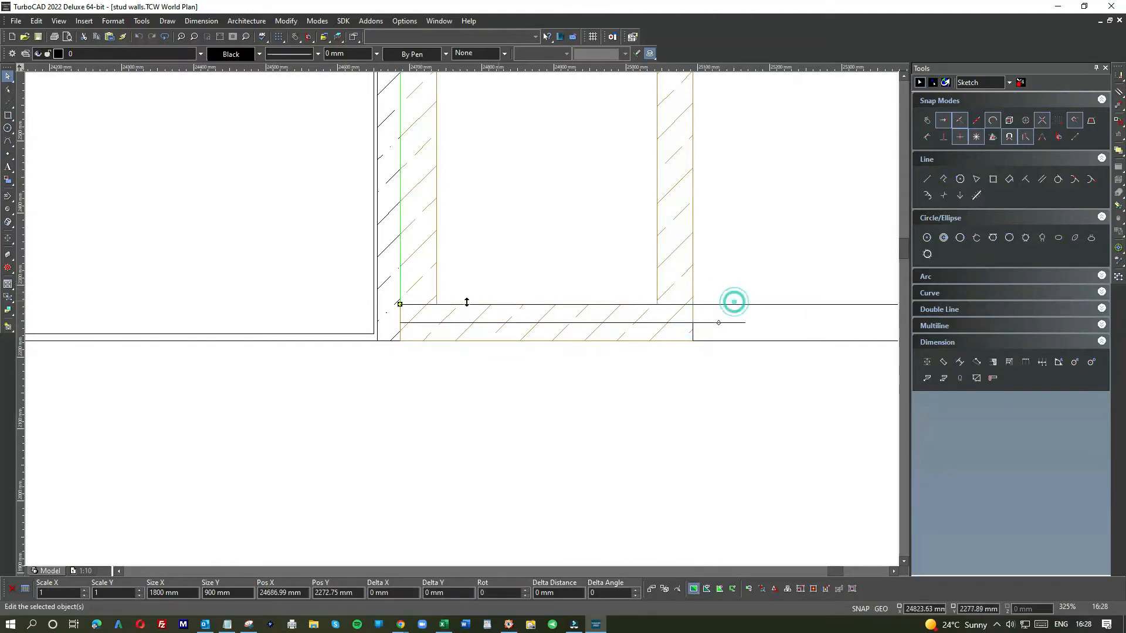
left_click(401, 304)
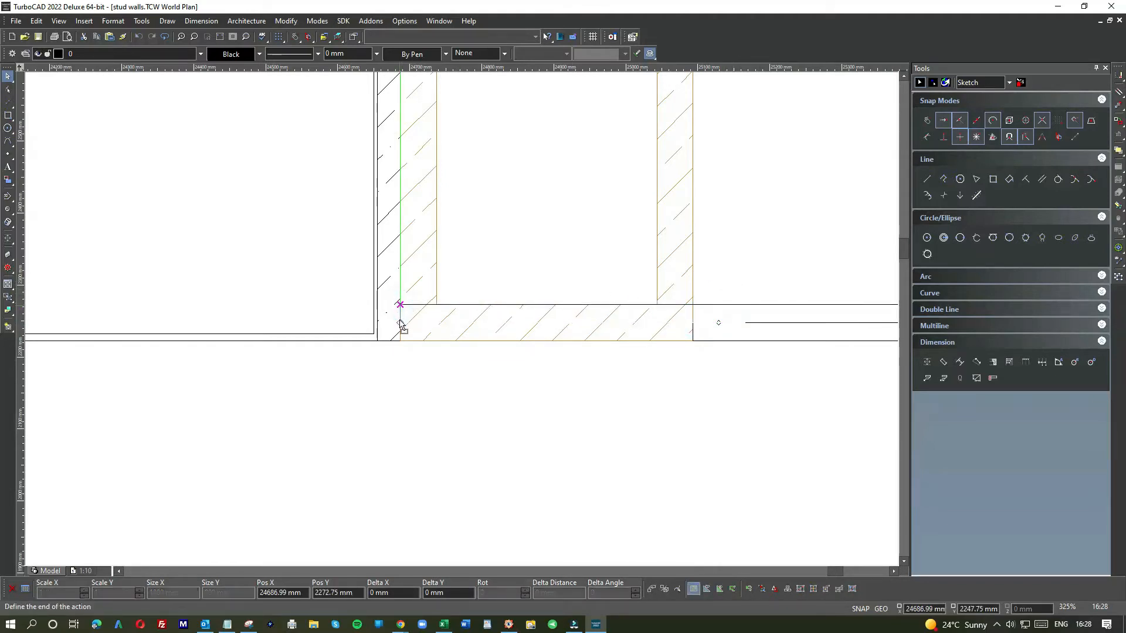
left_click(401, 323)
scroll(458, 360, "down", 6)
left_click(487, 369)
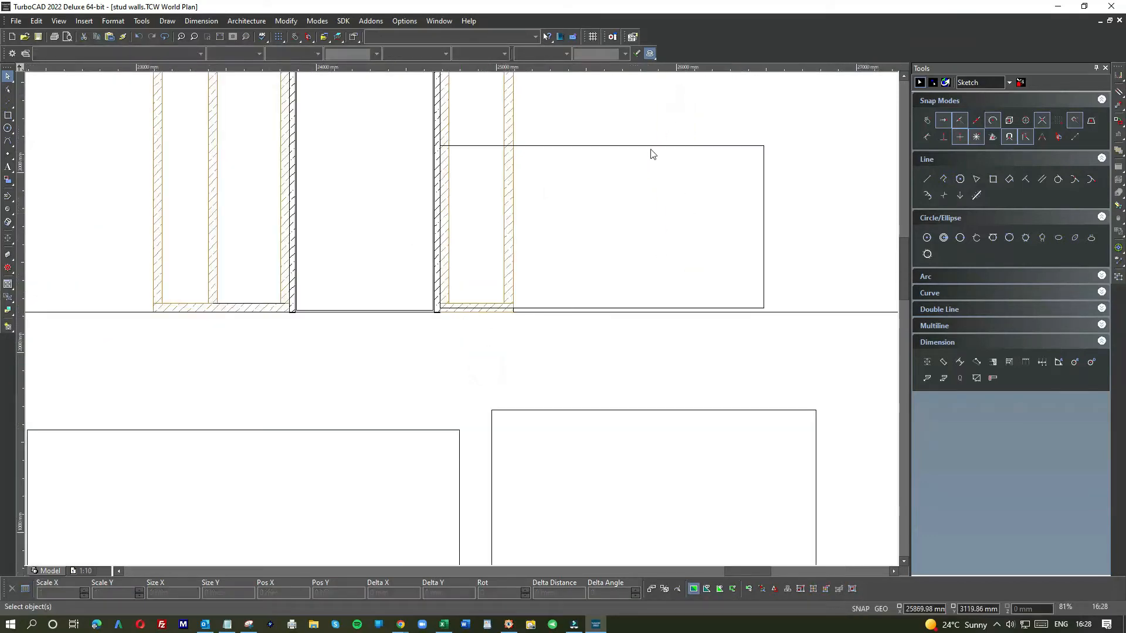
Step: Fill the rectangle with the SAND hatch pattern
left_click(649, 149)
left_click(413, 54)
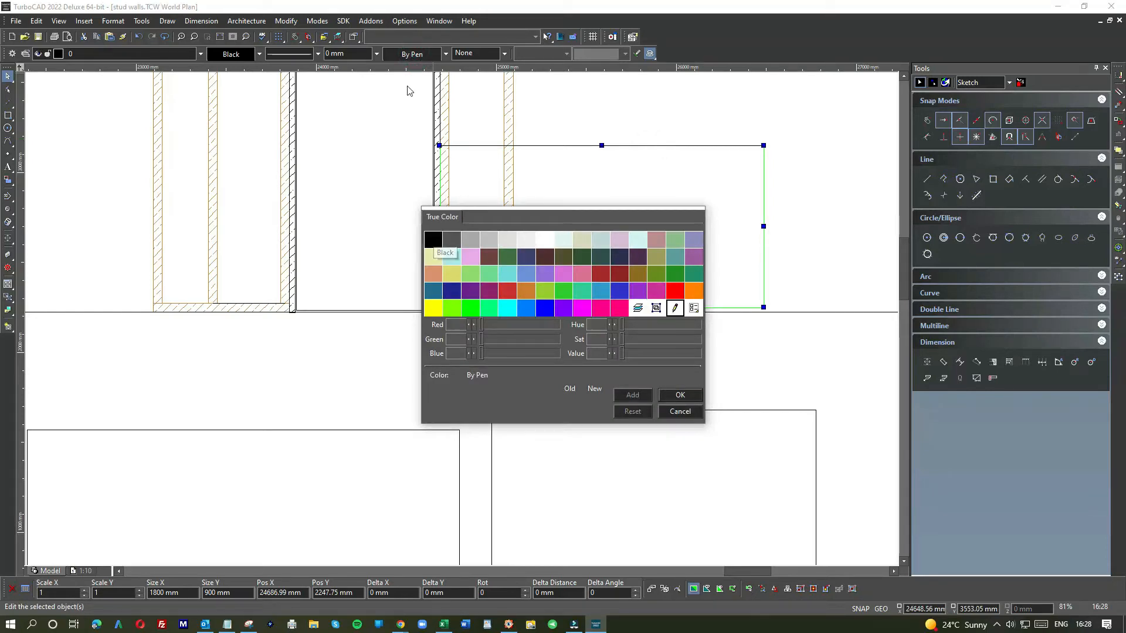
left_click(472, 54)
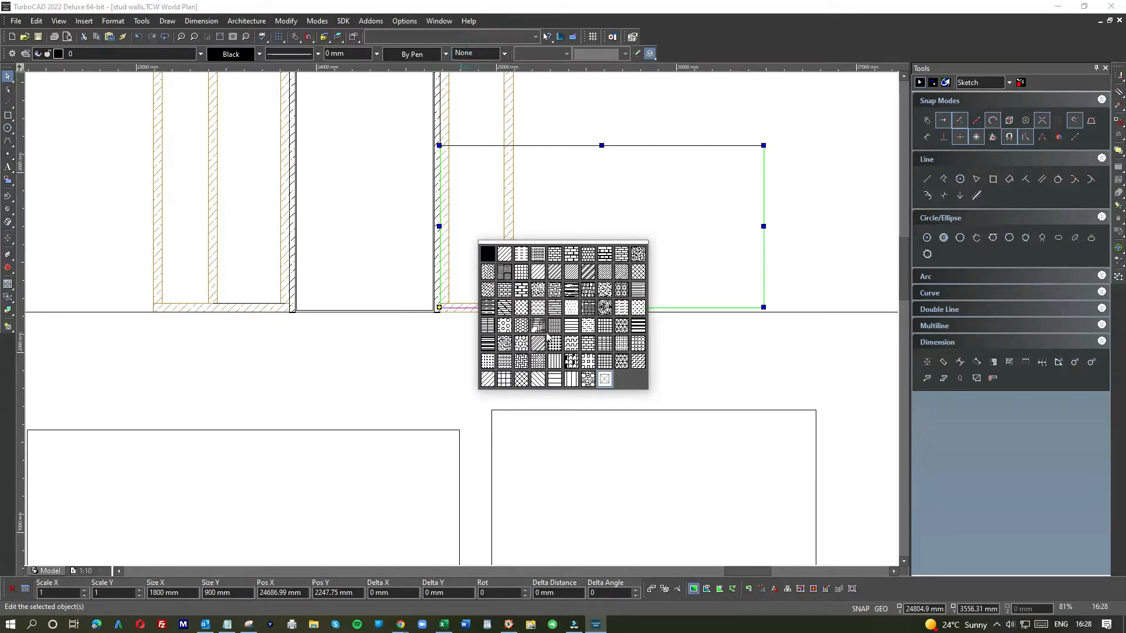
left_click(606, 292)
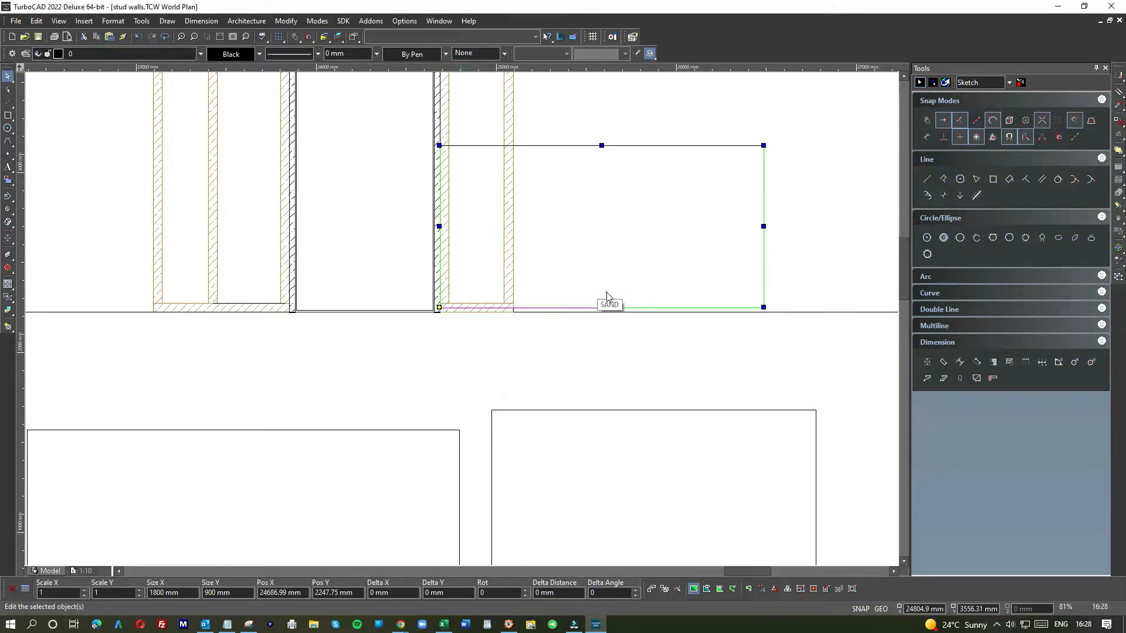
left_click(583, 339)
left_click(558, 256)
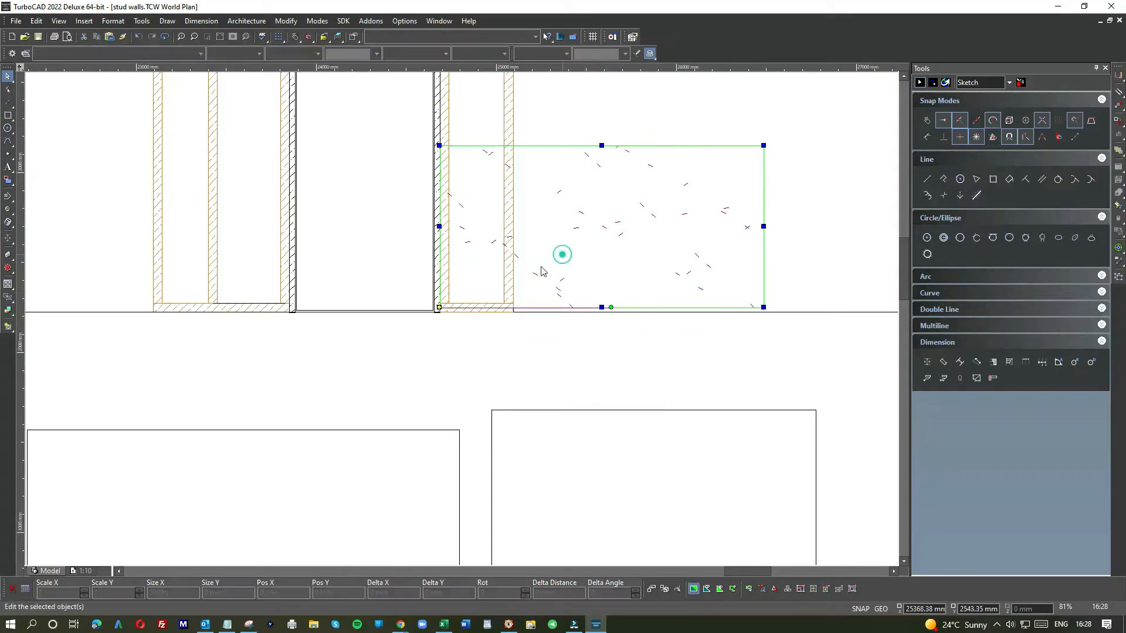
Step: Change the rectangle's brush pattern to GRASS in its properties
left_click(577, 242)
double_click(576, 242)
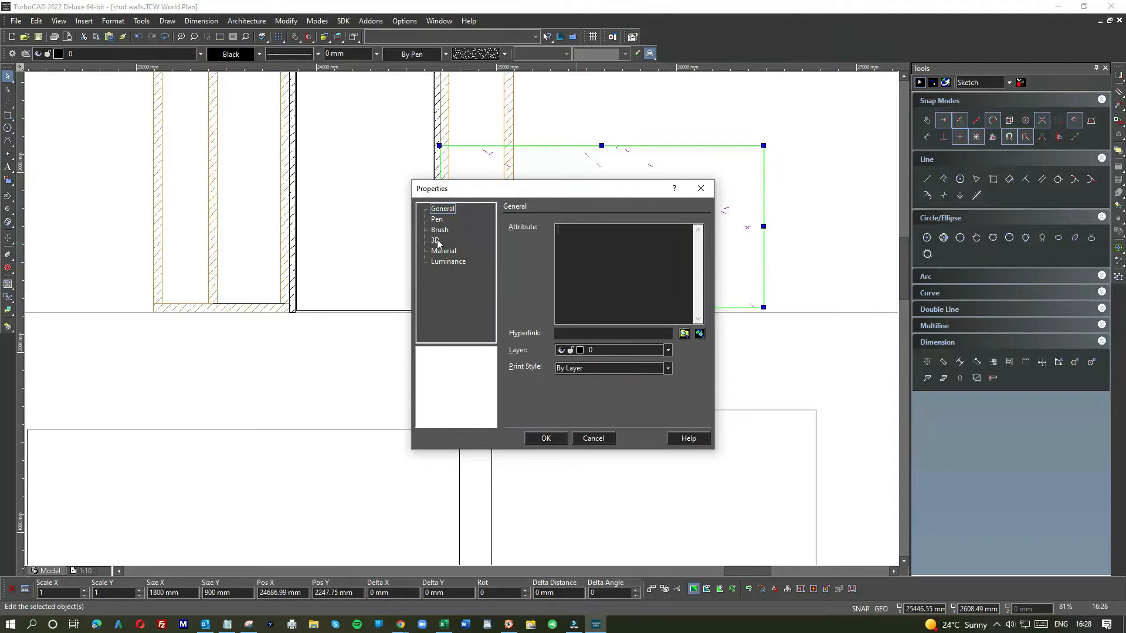
left_click(440, 230)
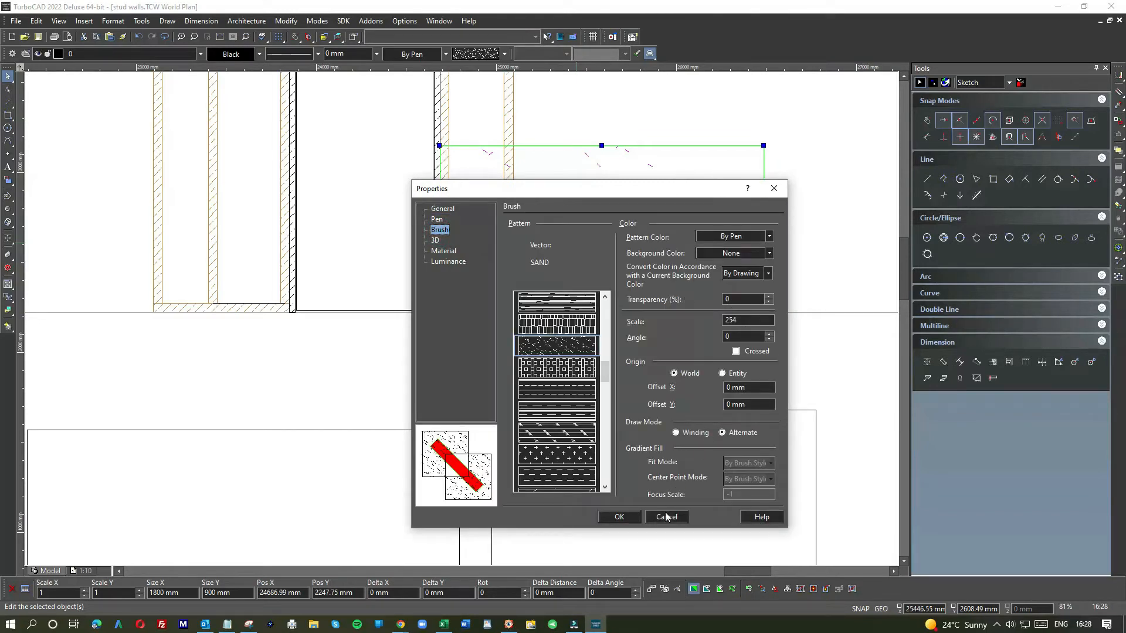
scroll(557, 419, "down", 5)
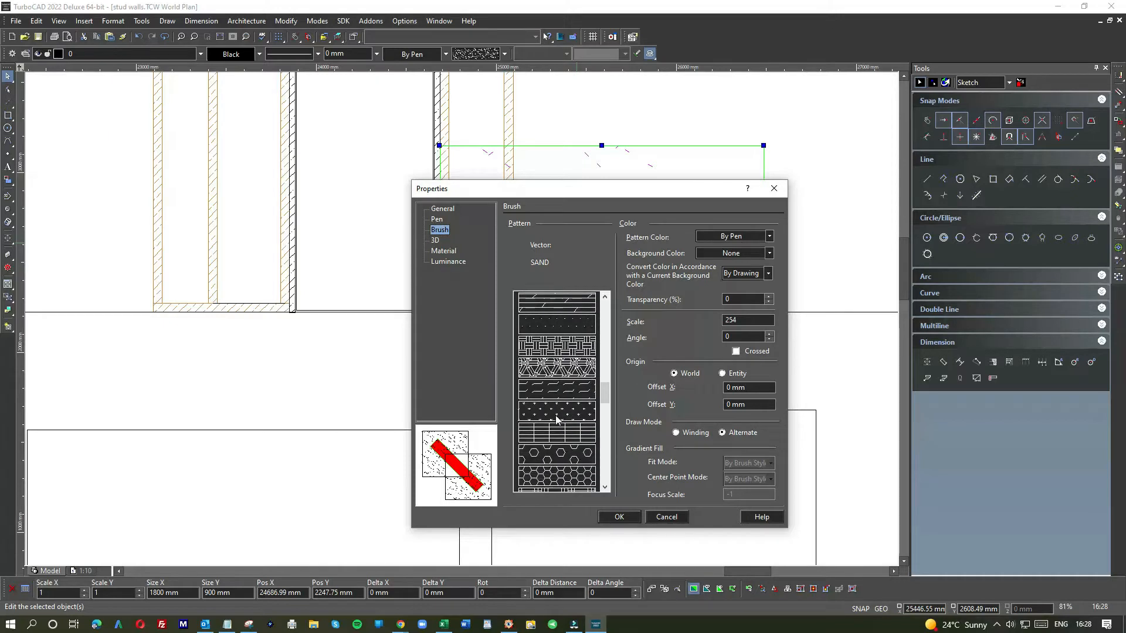
left_click(557, 418)
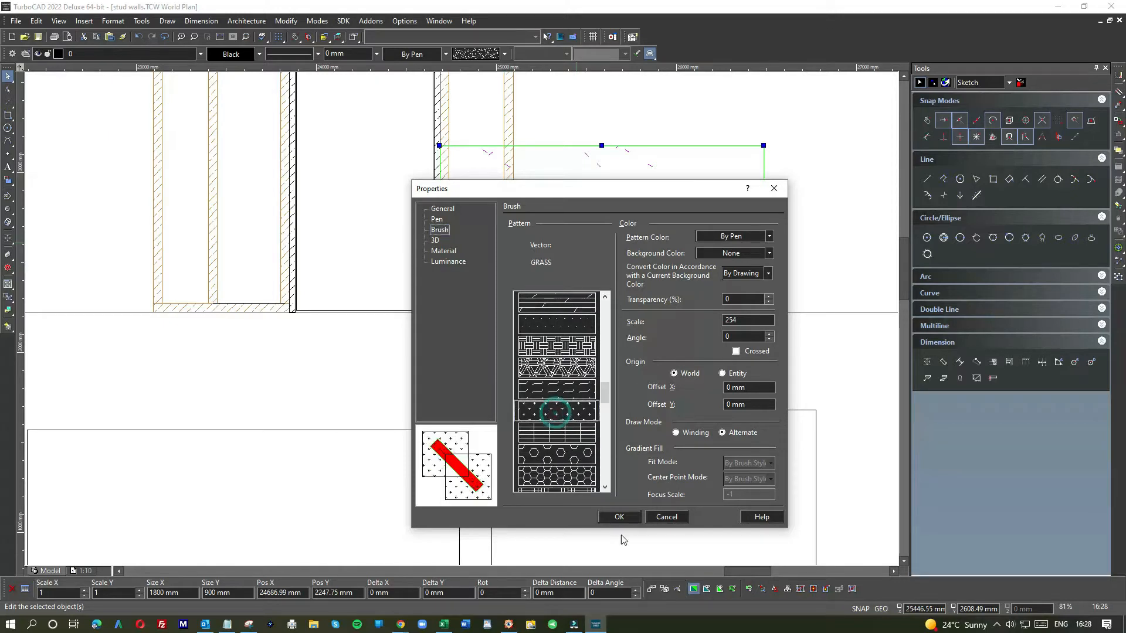
left_click(629, 519)
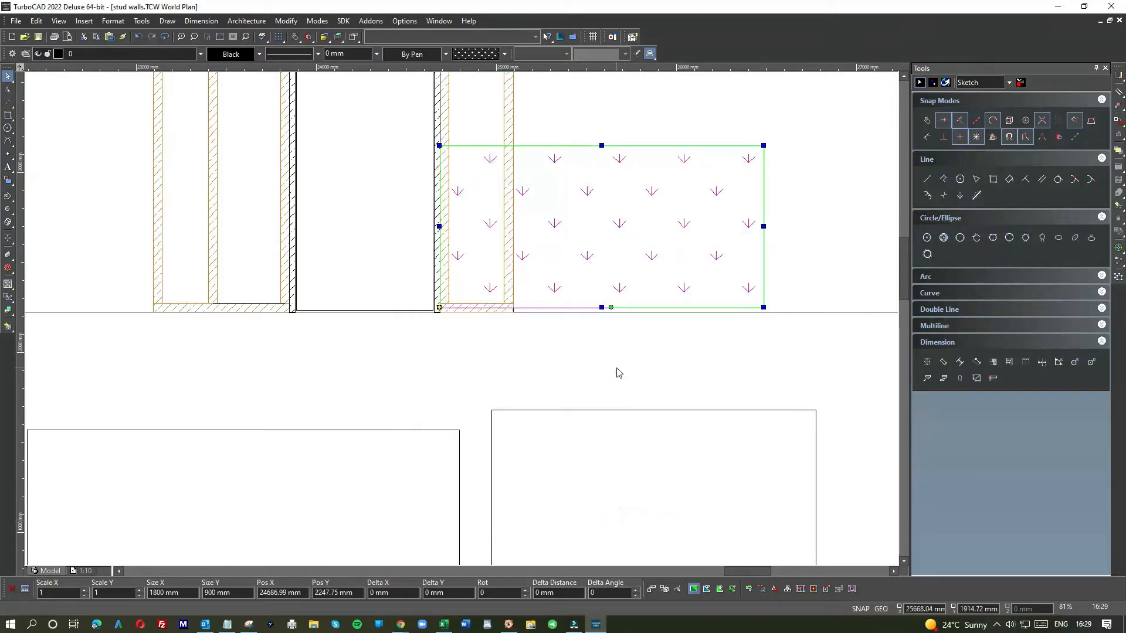
Step: Change the rectangle's hatch pattern to NETWORK_2
right_click(602, 238)
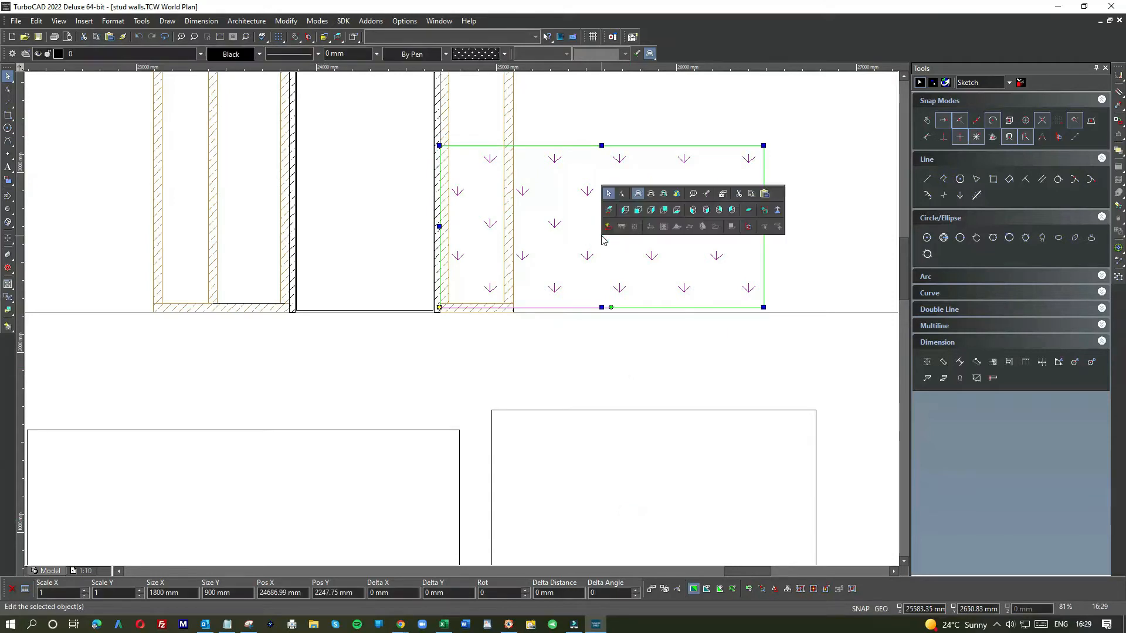
left_click(639, 254)
left_click(580, 221)
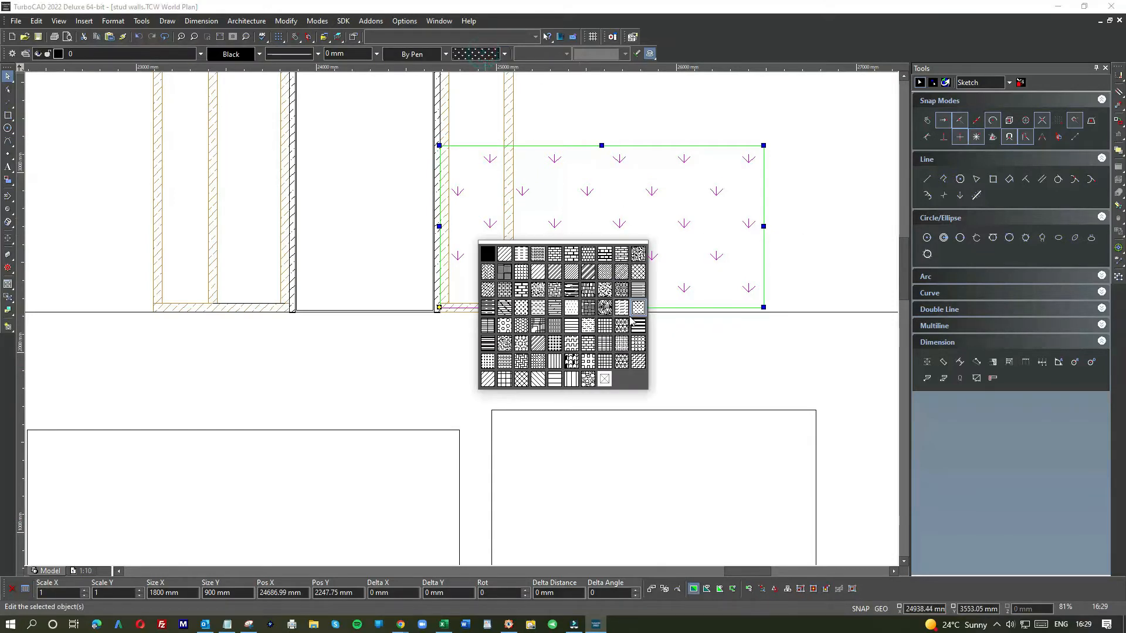
left_click(622, 327)
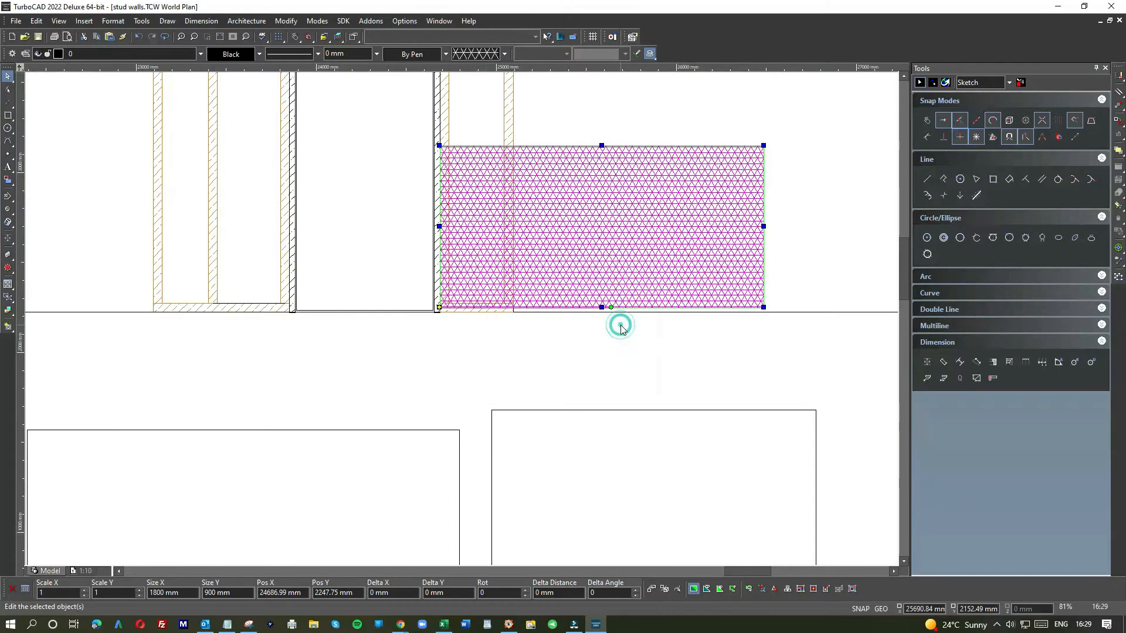
Step: Set the rectangle's hatch pattern scale to 500 in its brush properties
left_click(791, 242)
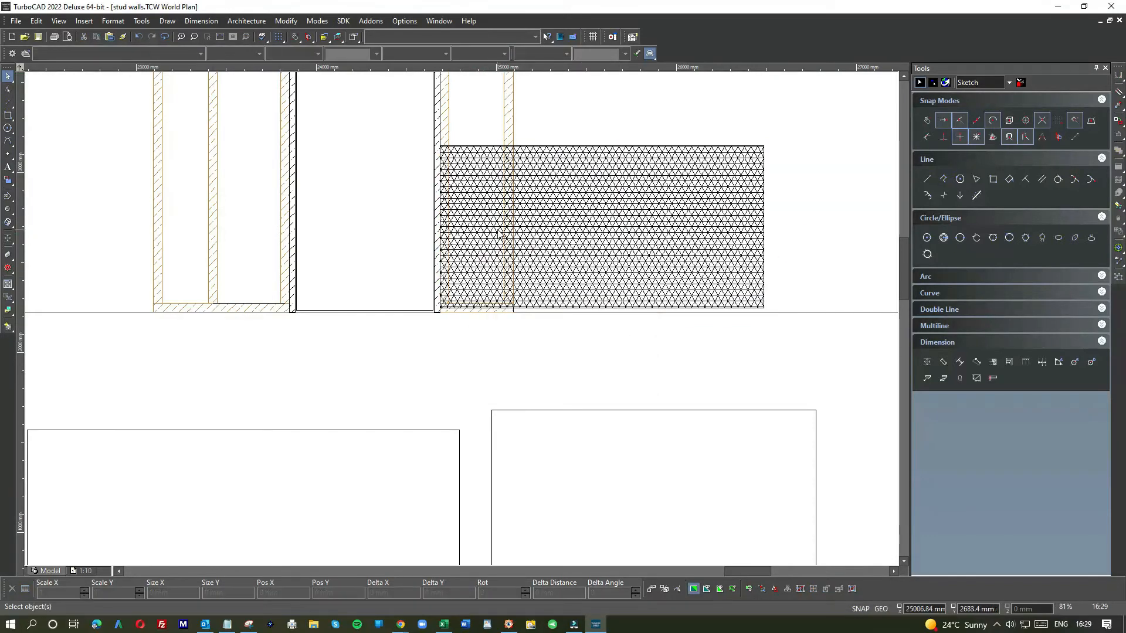
left_click(551, 229)
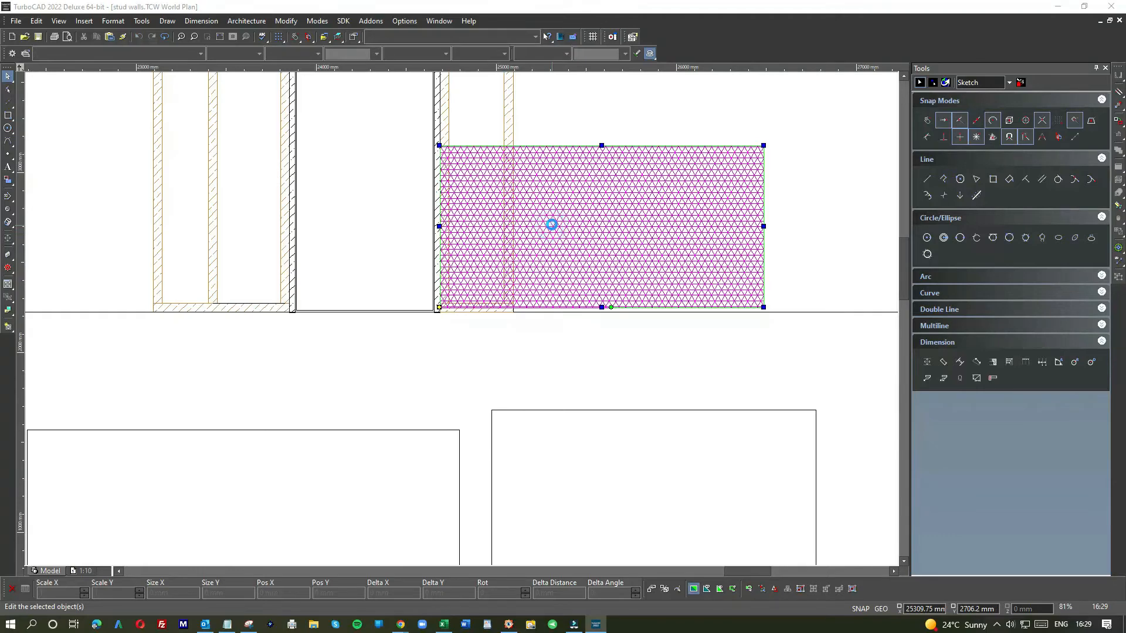
double_click(551, 224)
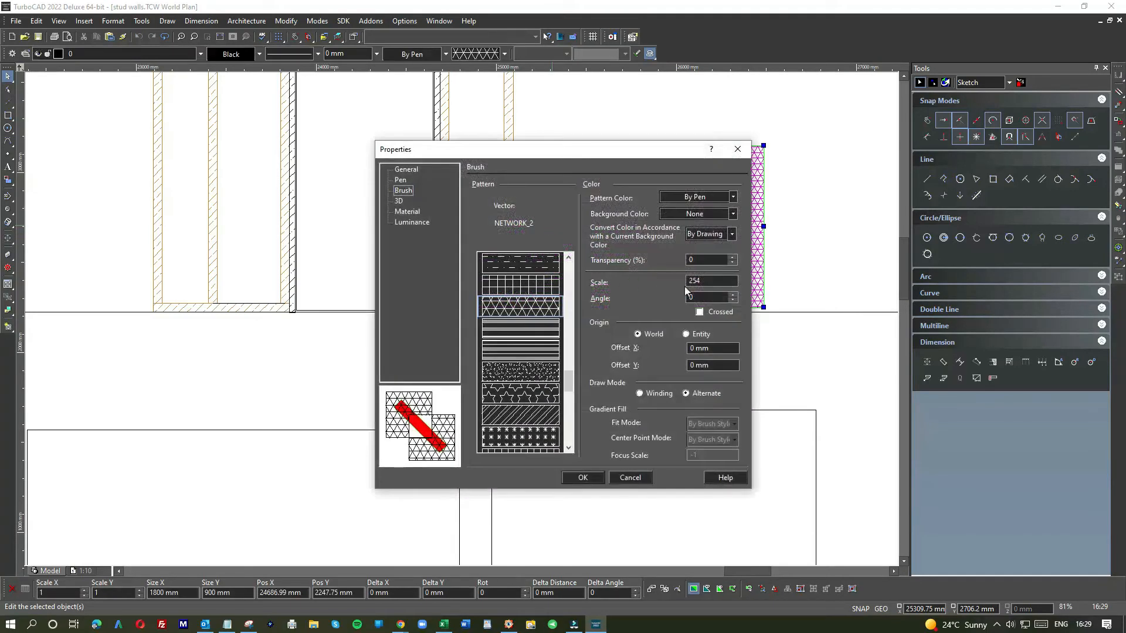
double_click(710, 280)
type("500")
key("Return")
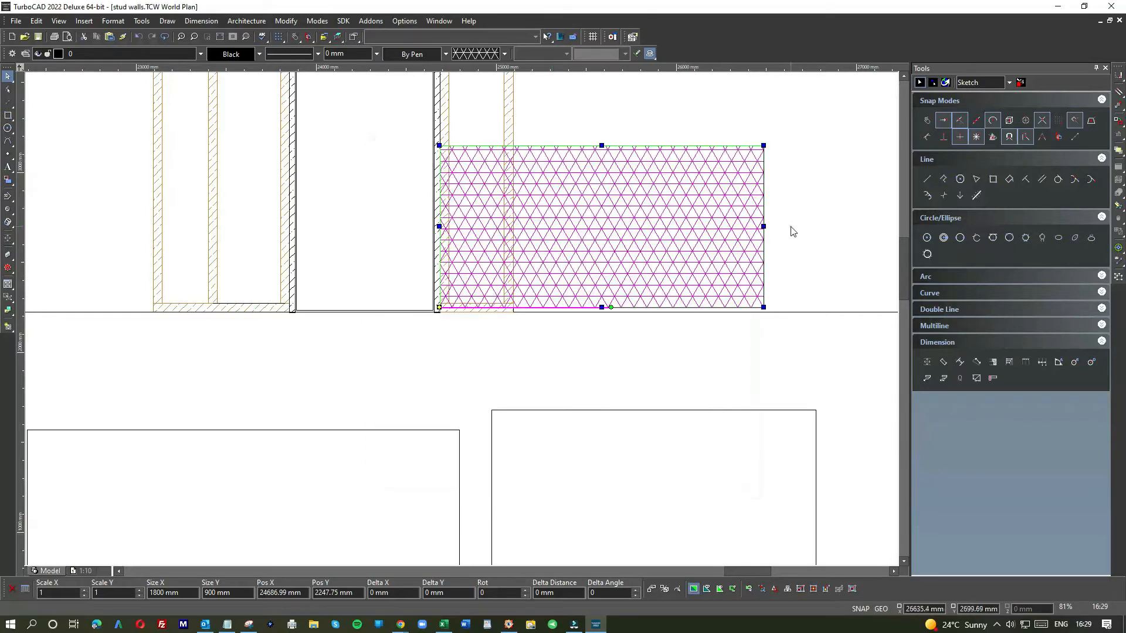
Step: Set the rectangle's colour to light grey (241,241,241)
left_click(232, 55)
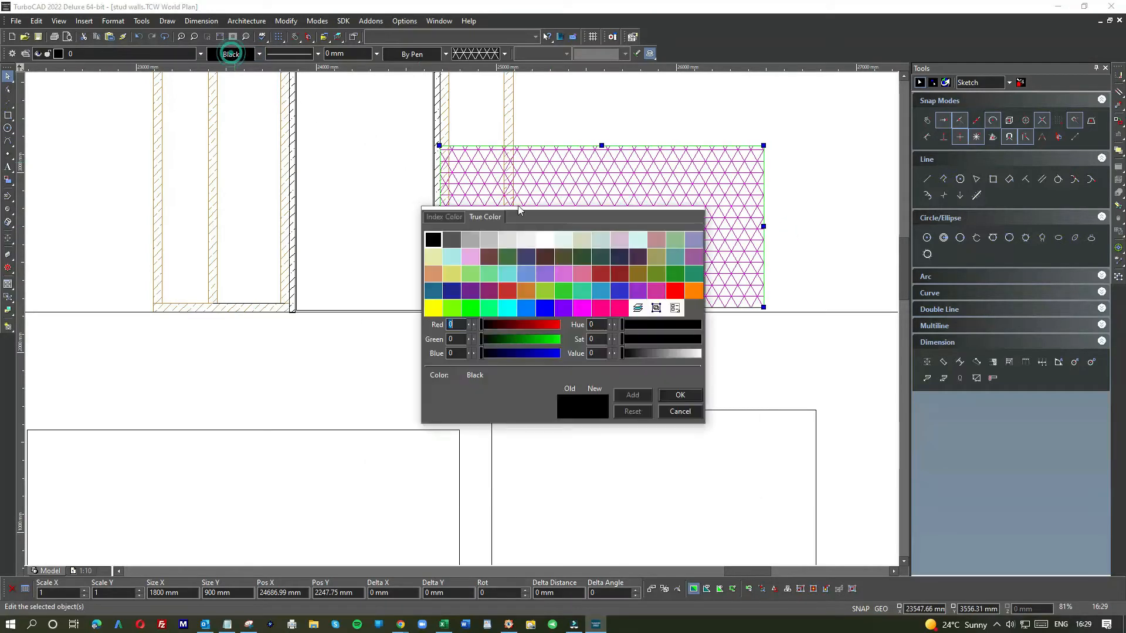
left_click(527, 237)
left_click(808, 201)
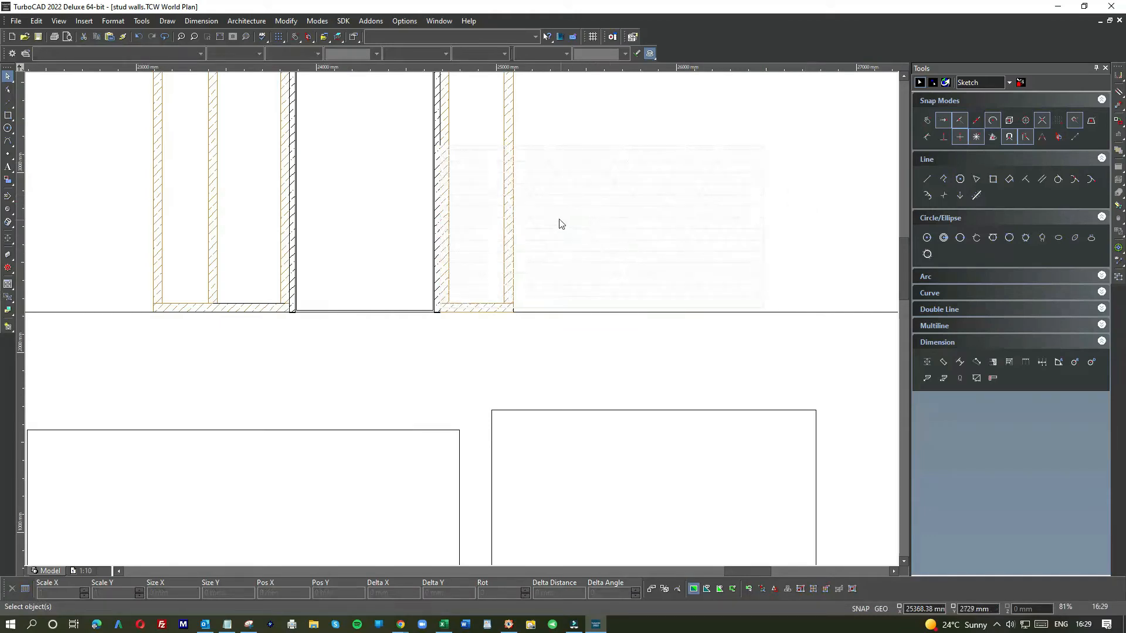
Step: Change the rectangle's colour to Coral
left_click(572, 179)
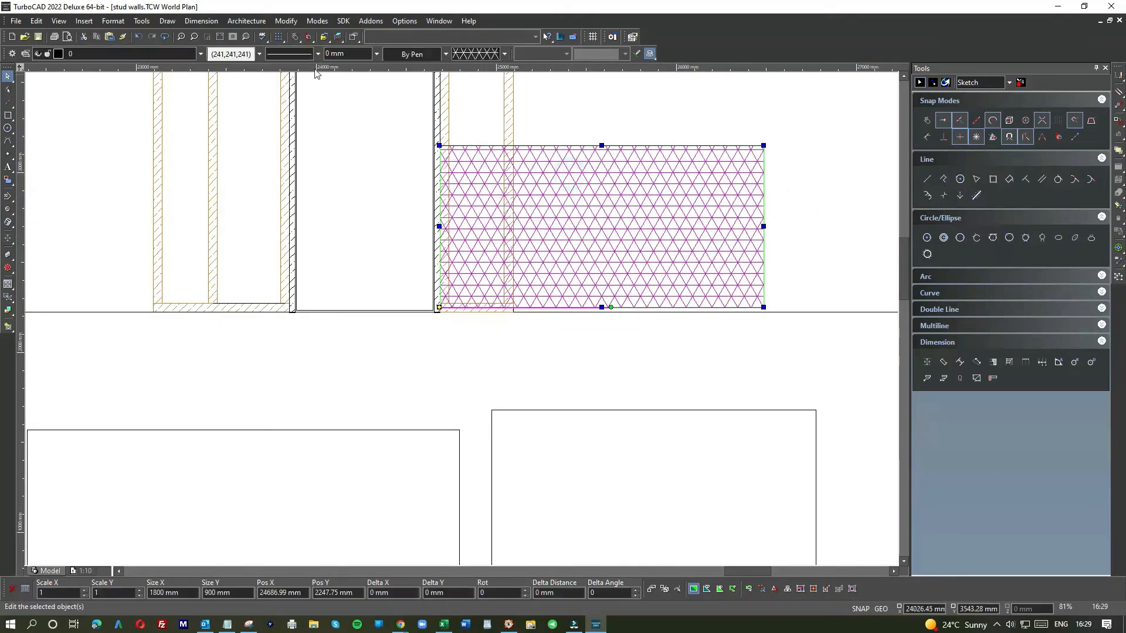
left_click(245, 55)
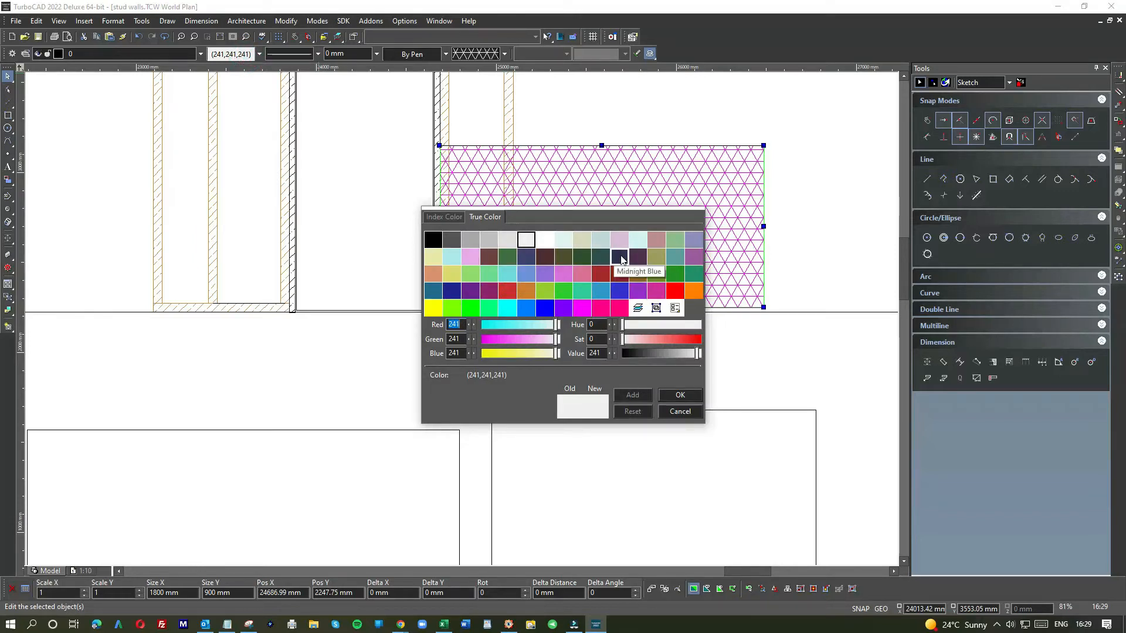
left_click(694, 289)
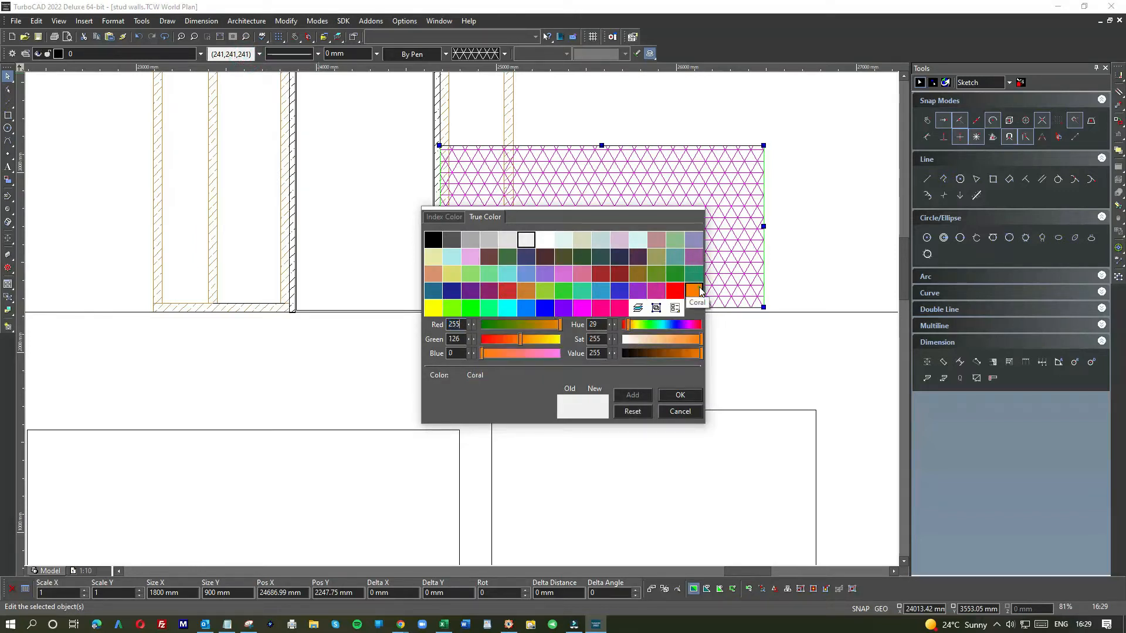
left_click(618, 117)
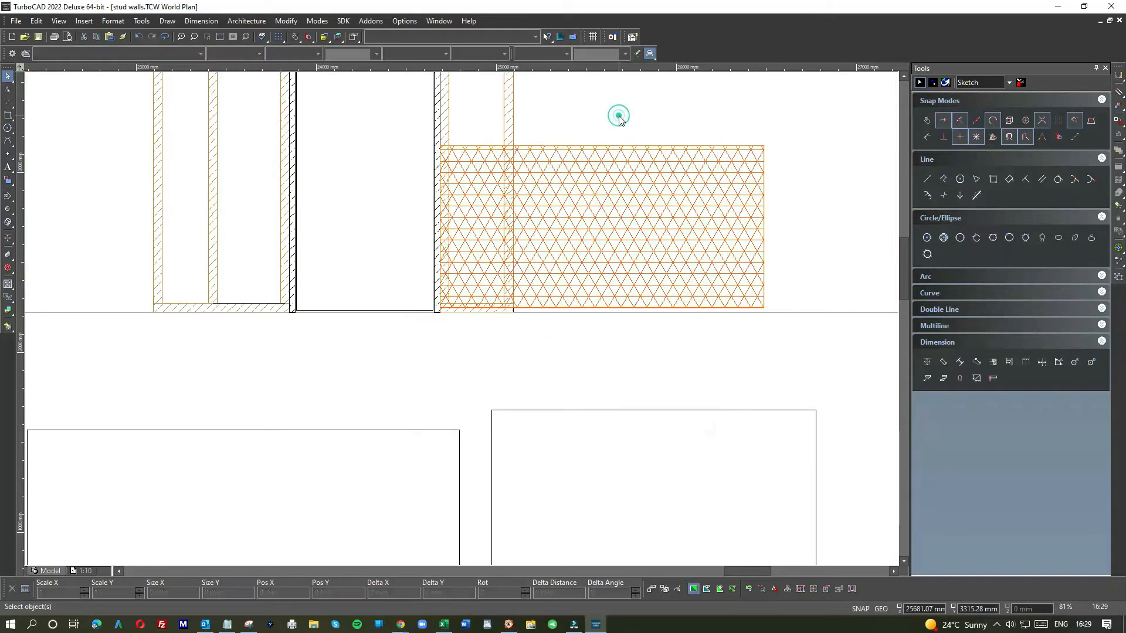
Step: Change the rectangle's colour to Dim Gray
left_click(563, 168)
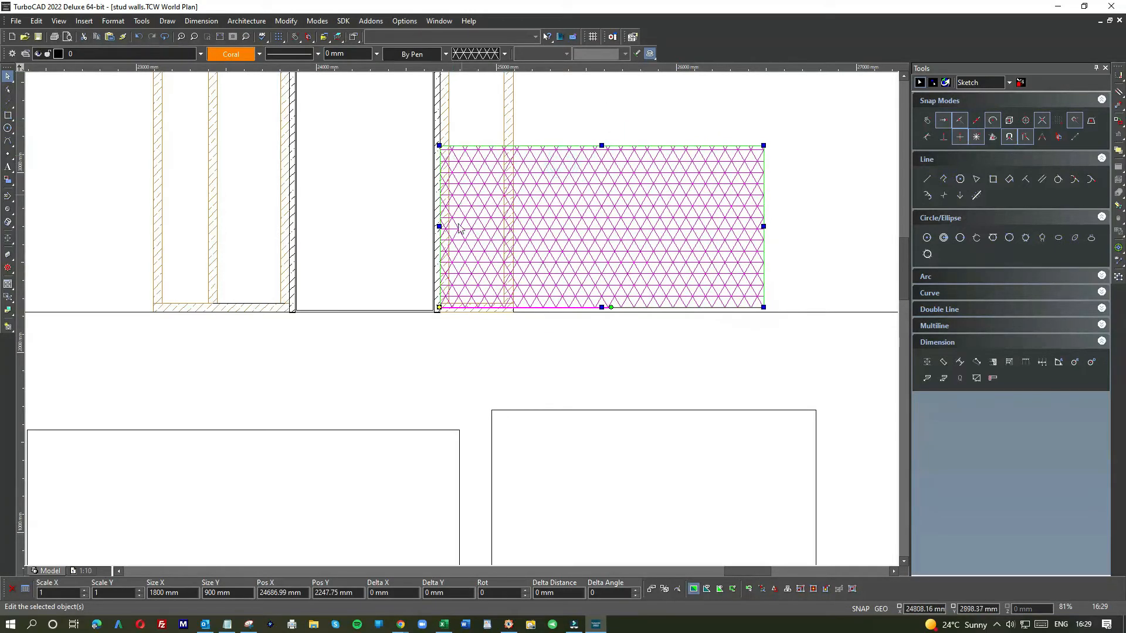
left_click(240, 53)
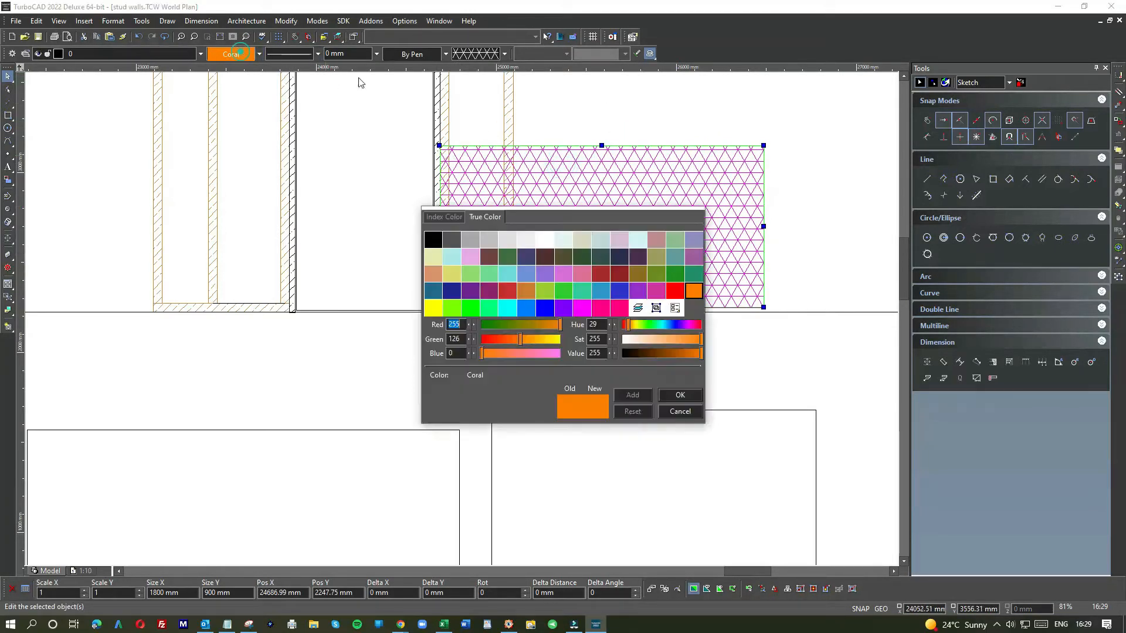
left_click(451, 241)
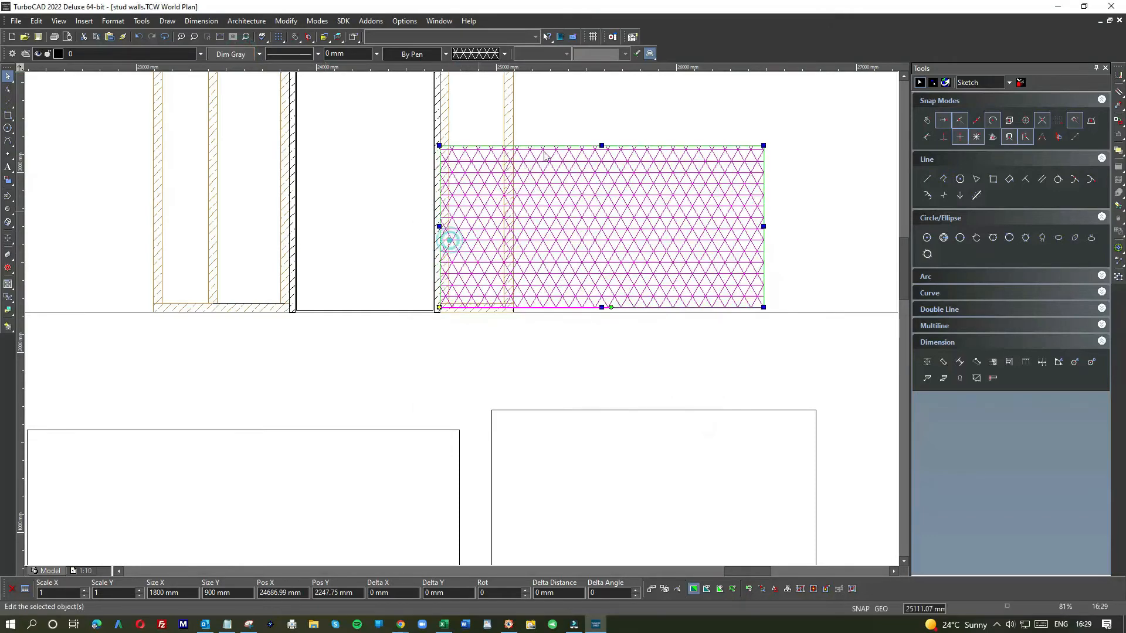
Step: Change the selected rectangle's hatch fill to Solid
left_click(575, 131)
scroll(457, 275, "up", 5)
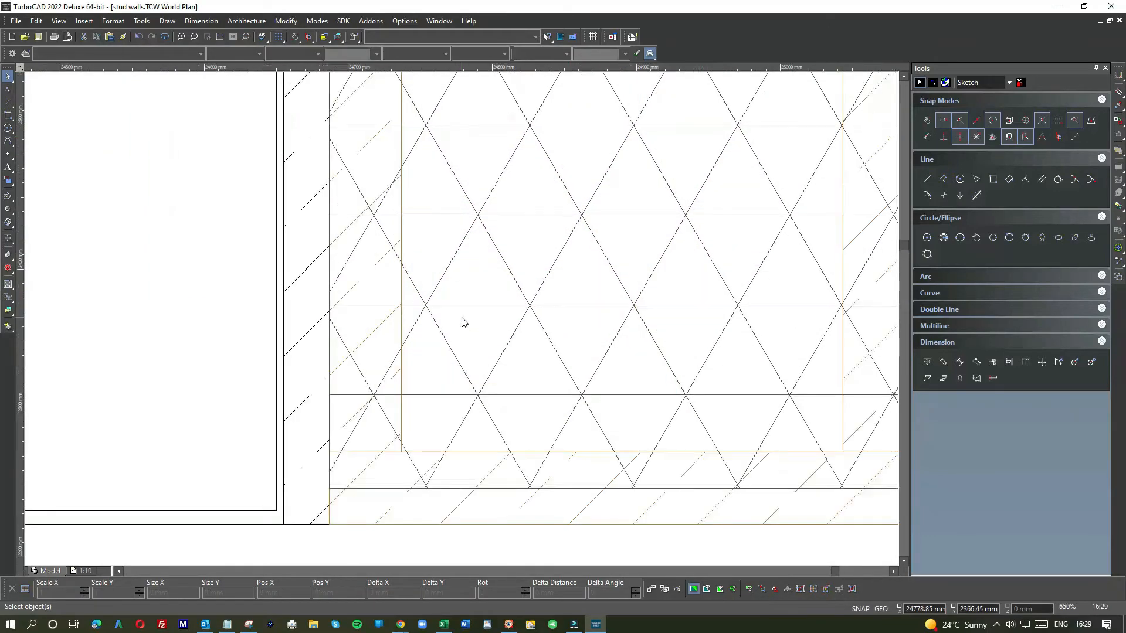
scroll(461, 335, "down", 2)
left_click(468, 316)
scroll(463, 319, "down", 2)
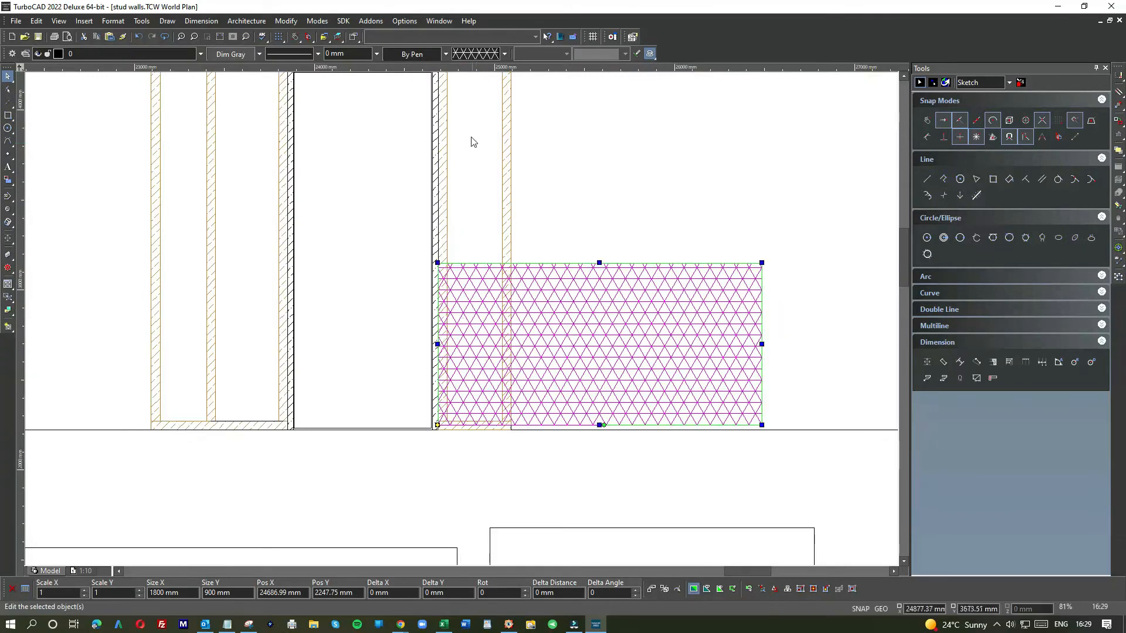
left_click(504, 53)
left_click(488, 253)
left_click(567, 218)
left_click(567, 304)
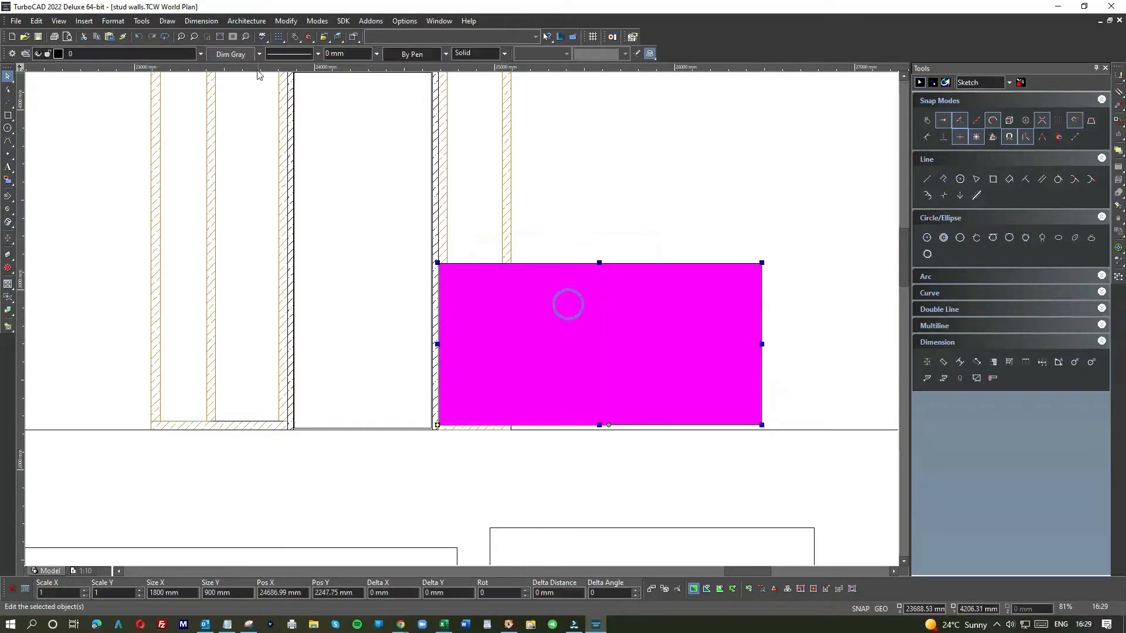
Step: Set the rectangle's colour to light grey (224,224,224)
left_click(243, 55)
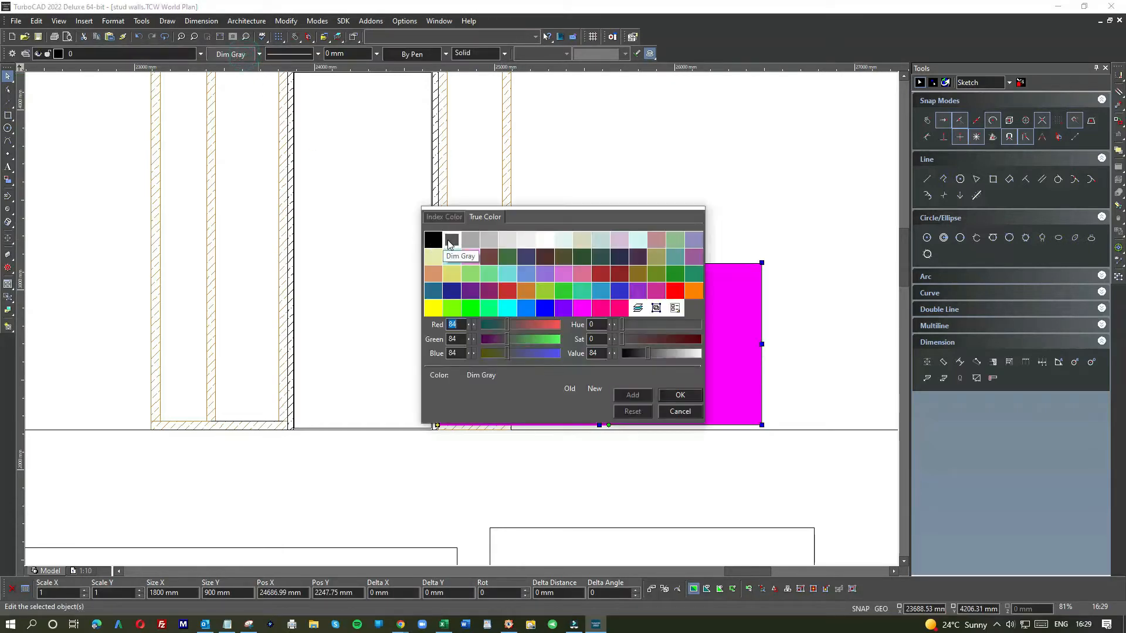
double_click(507, 240)
left_click(546, 194)
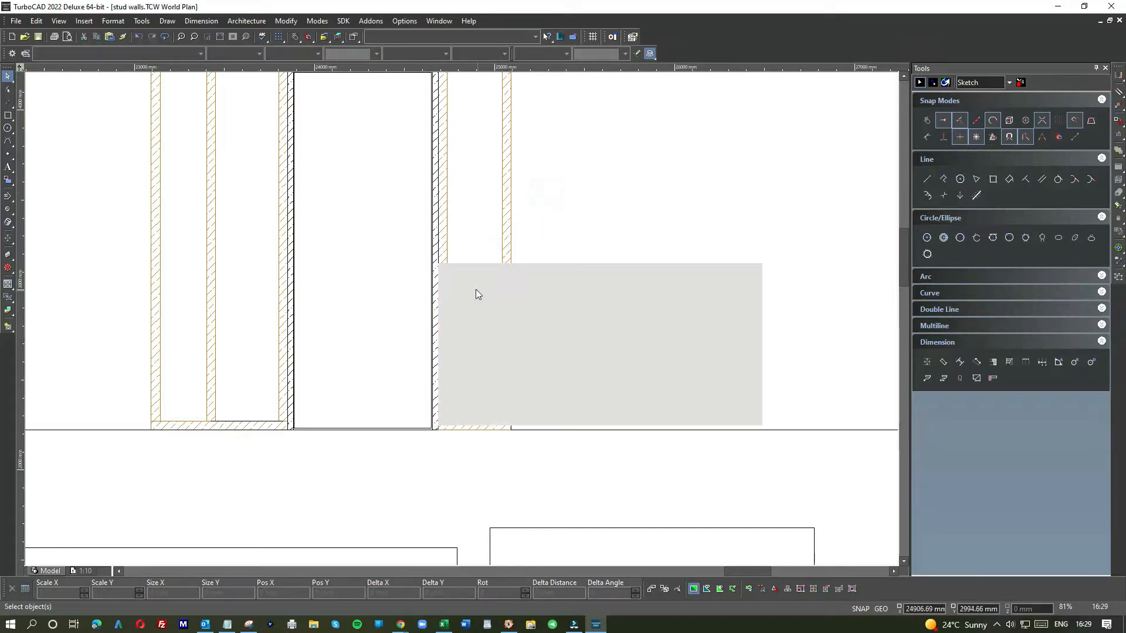
scroll(462, 318, "up", 1)
scroll(462, 319, "down", 2)
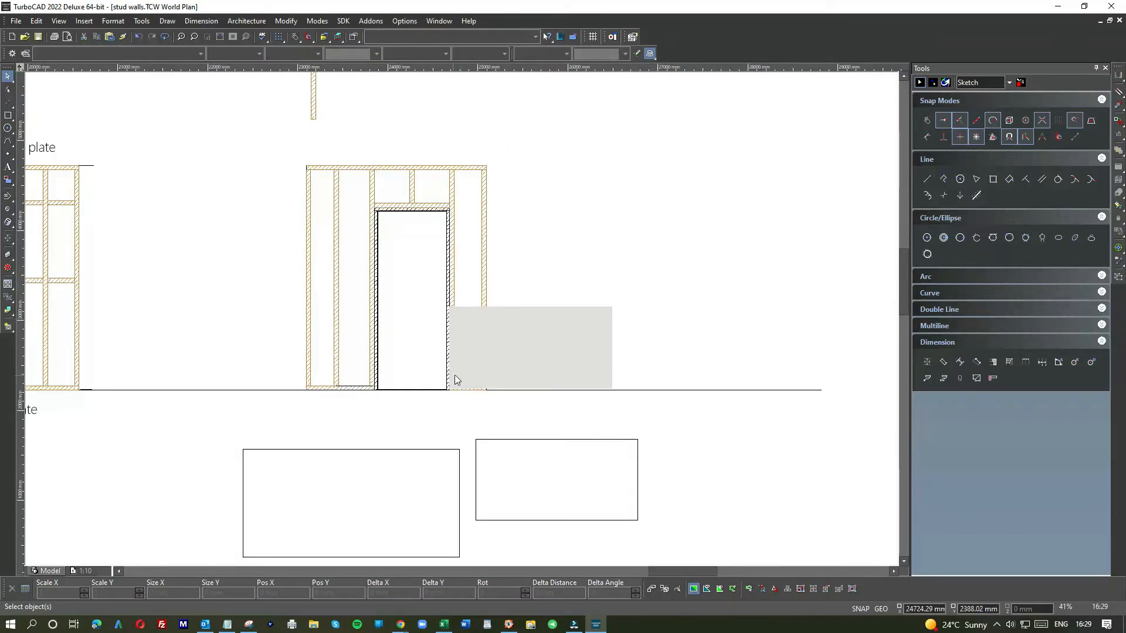
scroll(457, 374, "up", 2)
left_click(462, 319)
left_click_drag(596, 353, 639, 297)
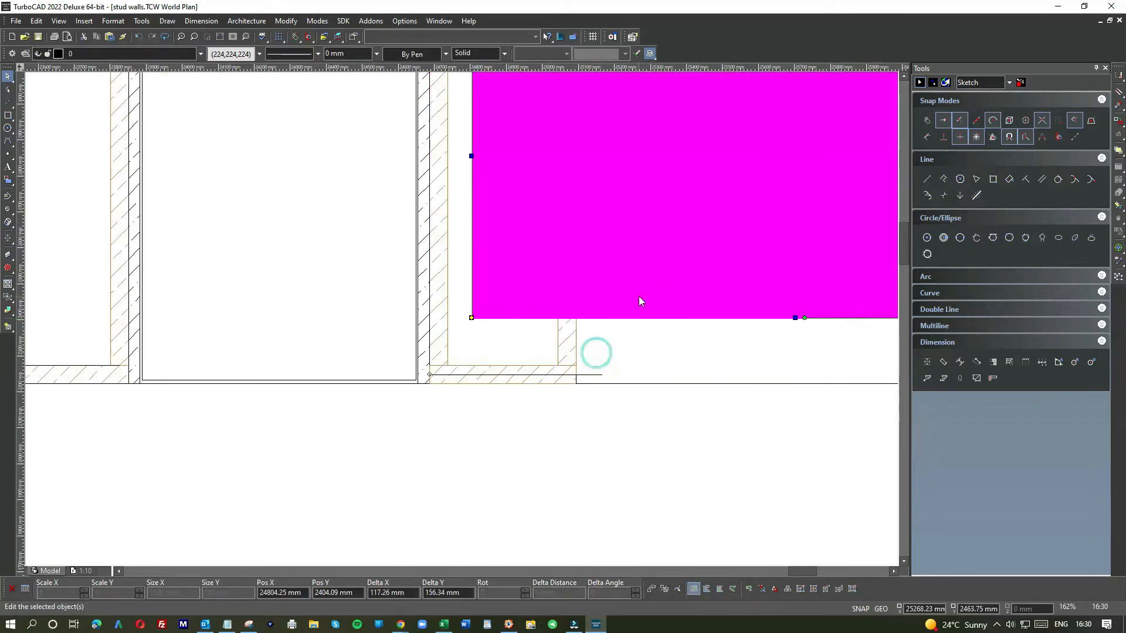
left_click(662, 345)
left_click(661, 308)
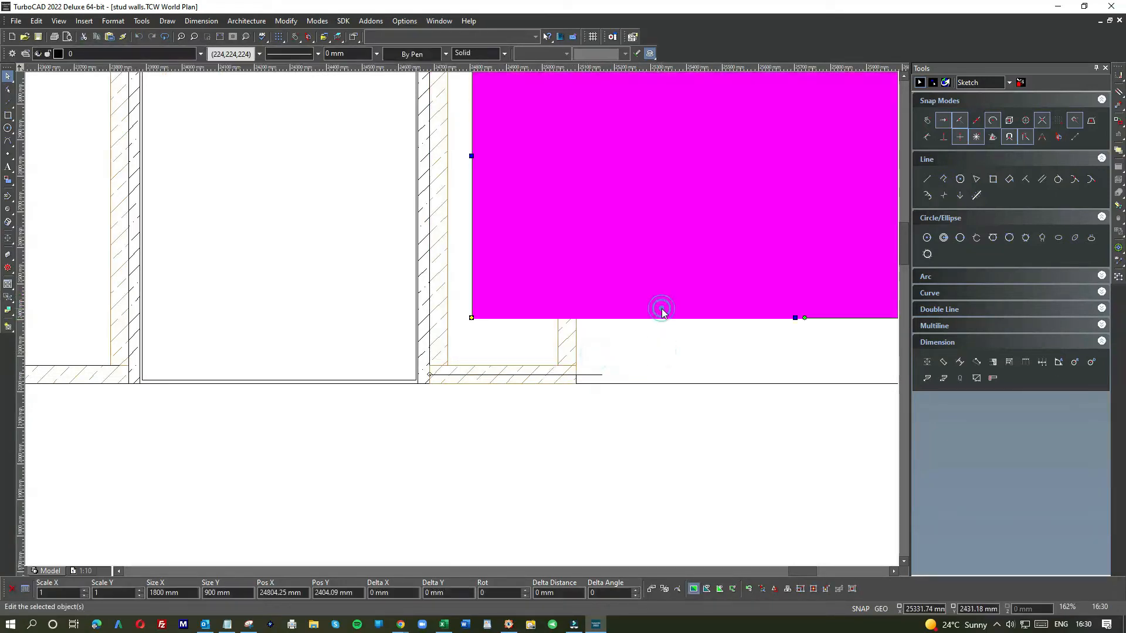
Step: Change the rectangle's line pattern and move the rectangle back to its original position beside the door
left_click(302, 53)
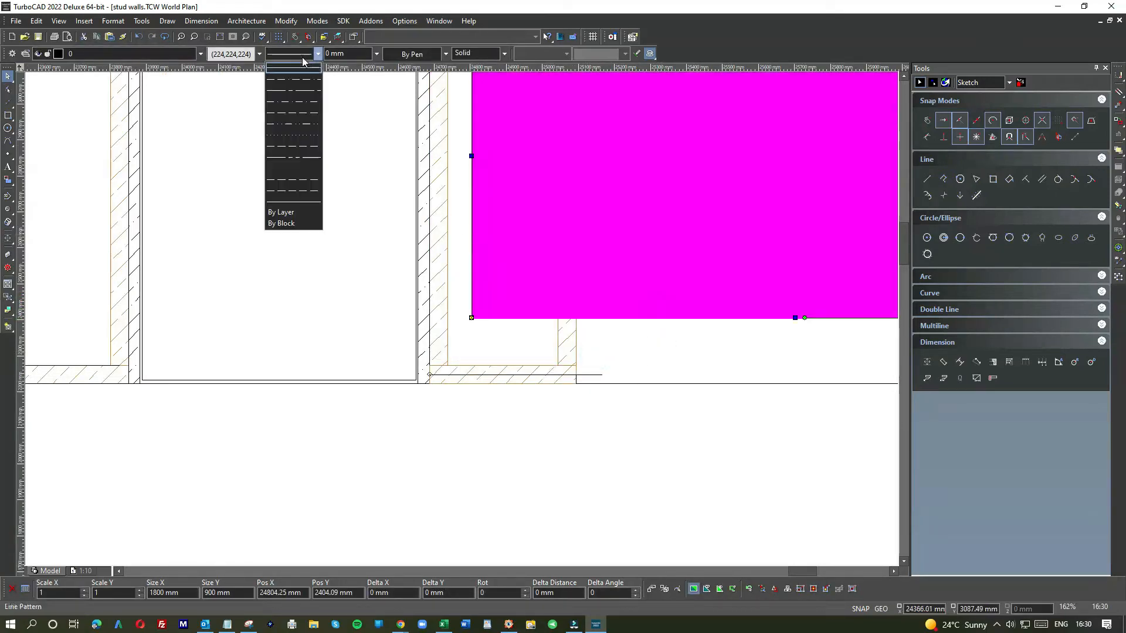
left_click(290, 169)
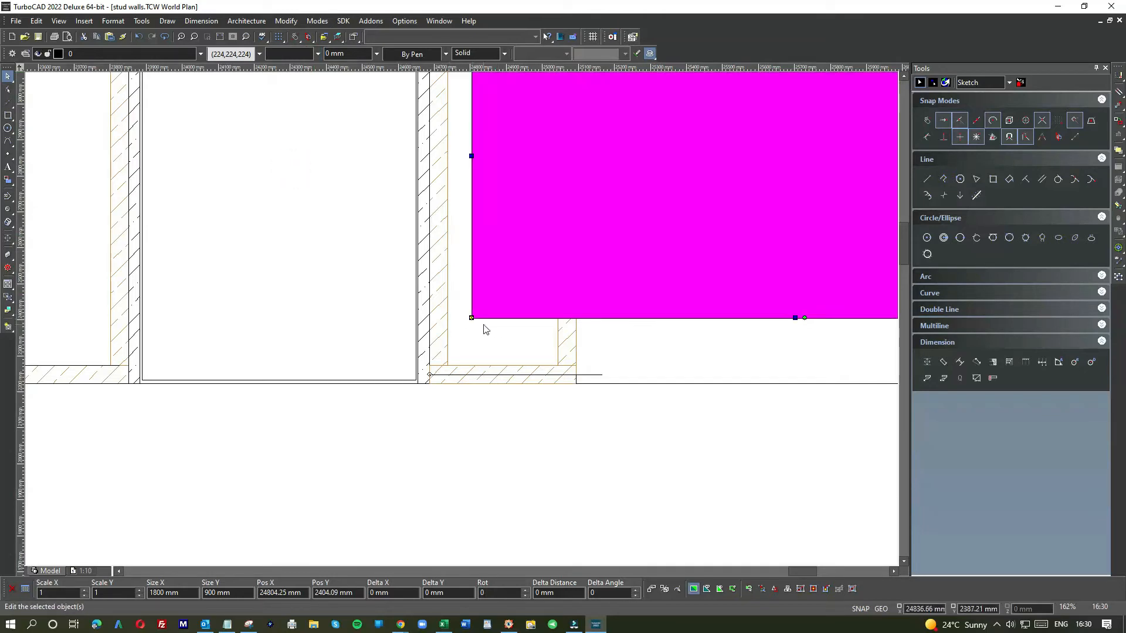
scroll(485, 330, "up", 3)
left_click_drag(446, 307, 376, 434)
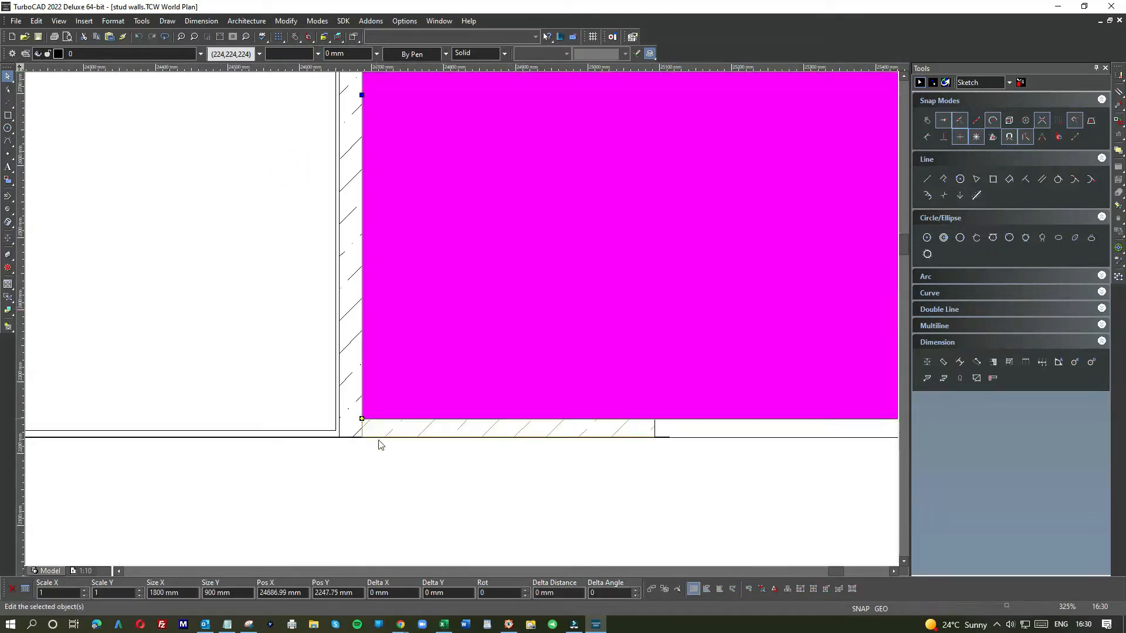
left_click(379, 469)
scroll(468, 314, "down", 4)
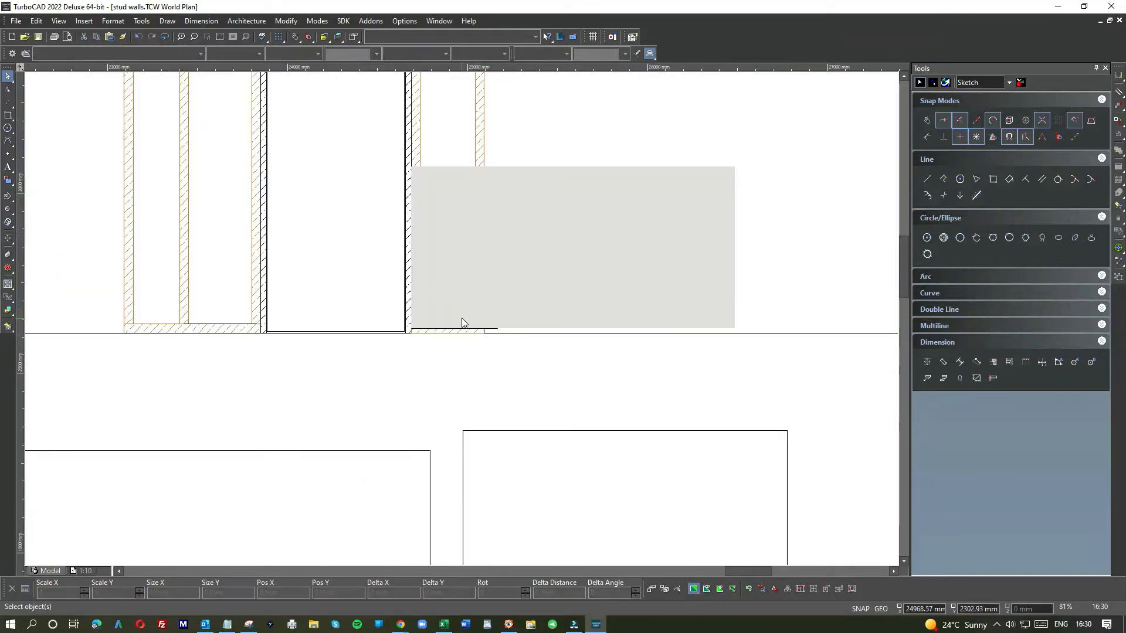
left_click(648, 269)
left_click(734, 247)
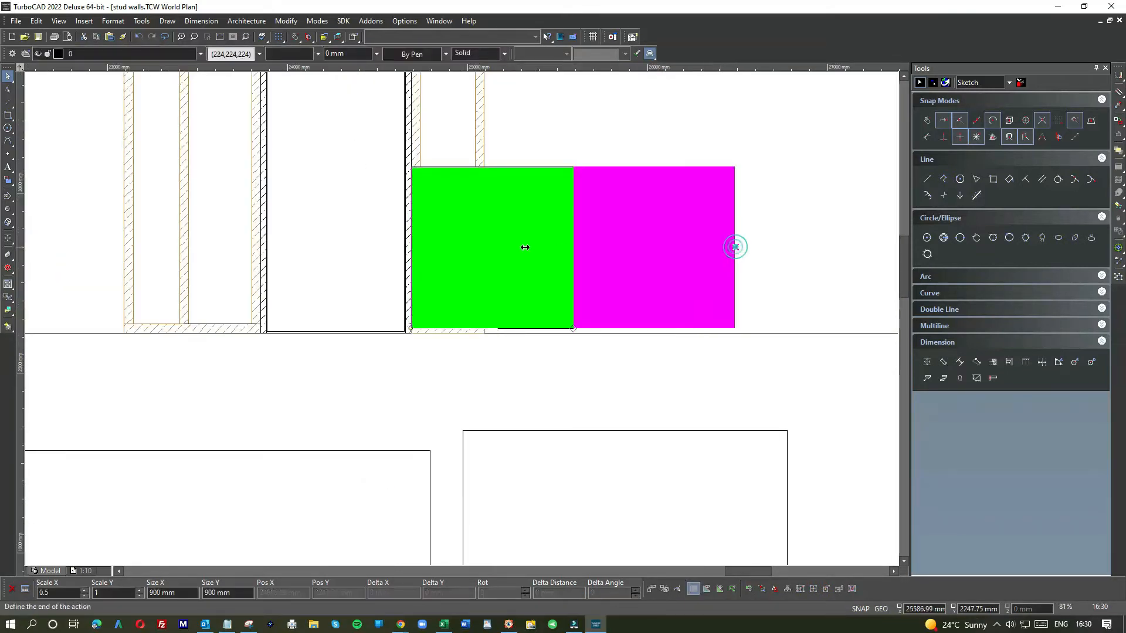
left_click(481, 167)
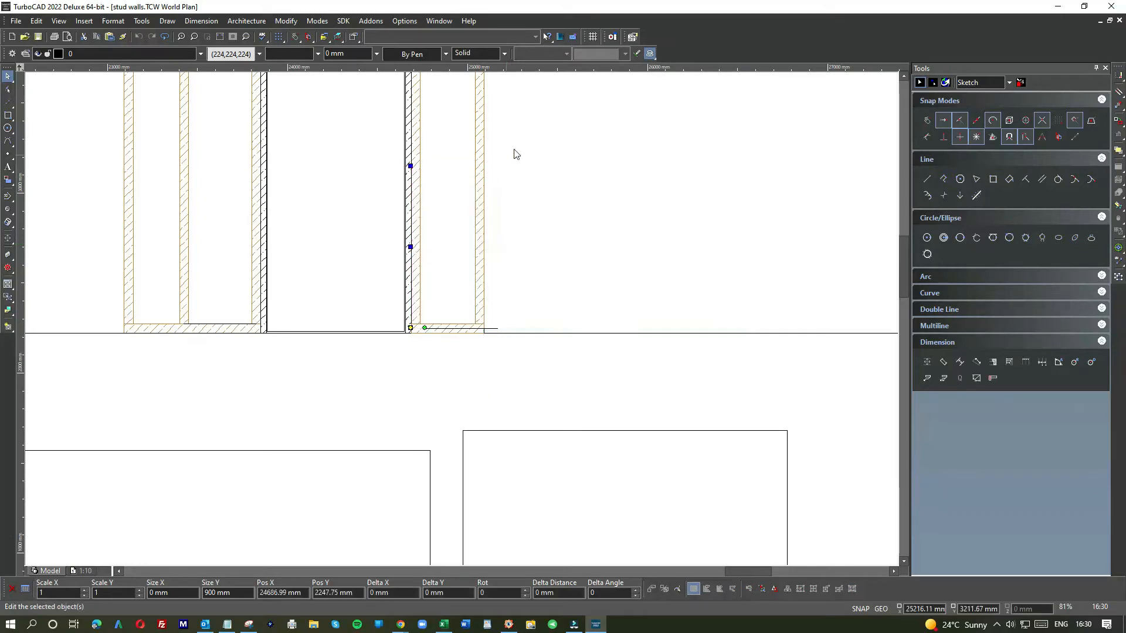
left_click(516, 150)
left_click(143, 34)
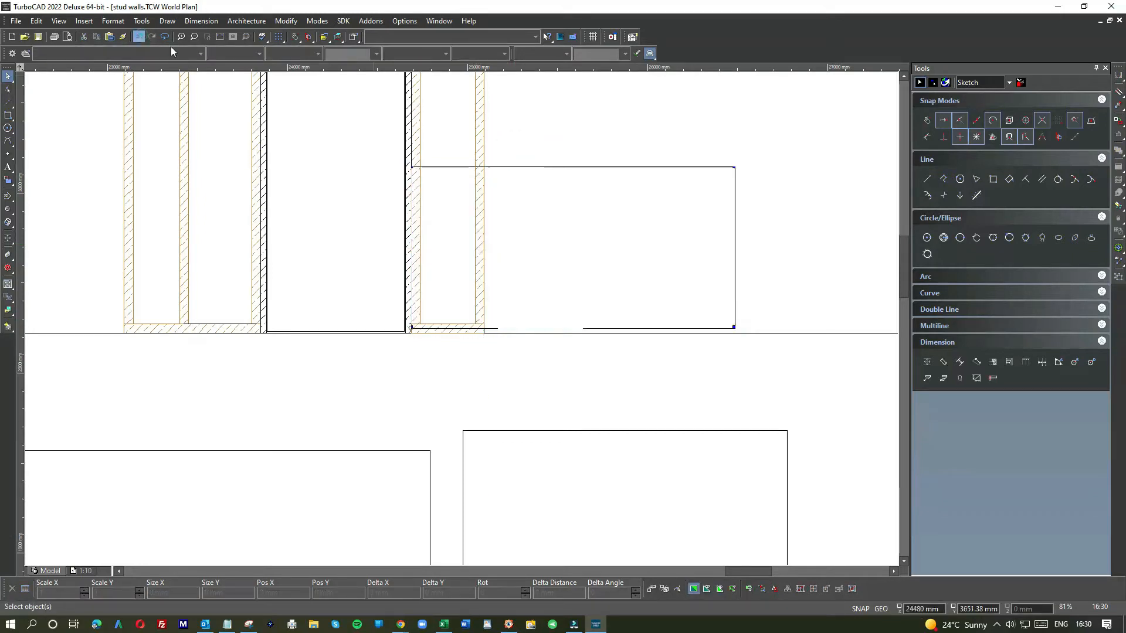
Step: Scale the grey rectangle's width to about 406 mm so it covers only the stud beside the door
left_click(709, 241)
left_click(734, 247)
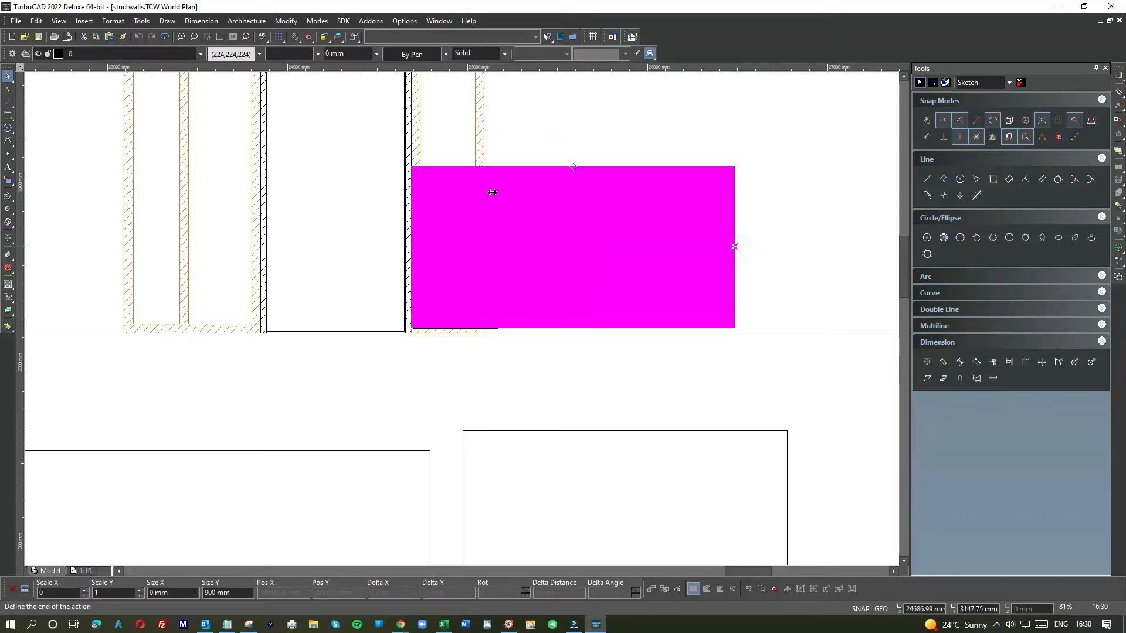
left_click(485, 169)
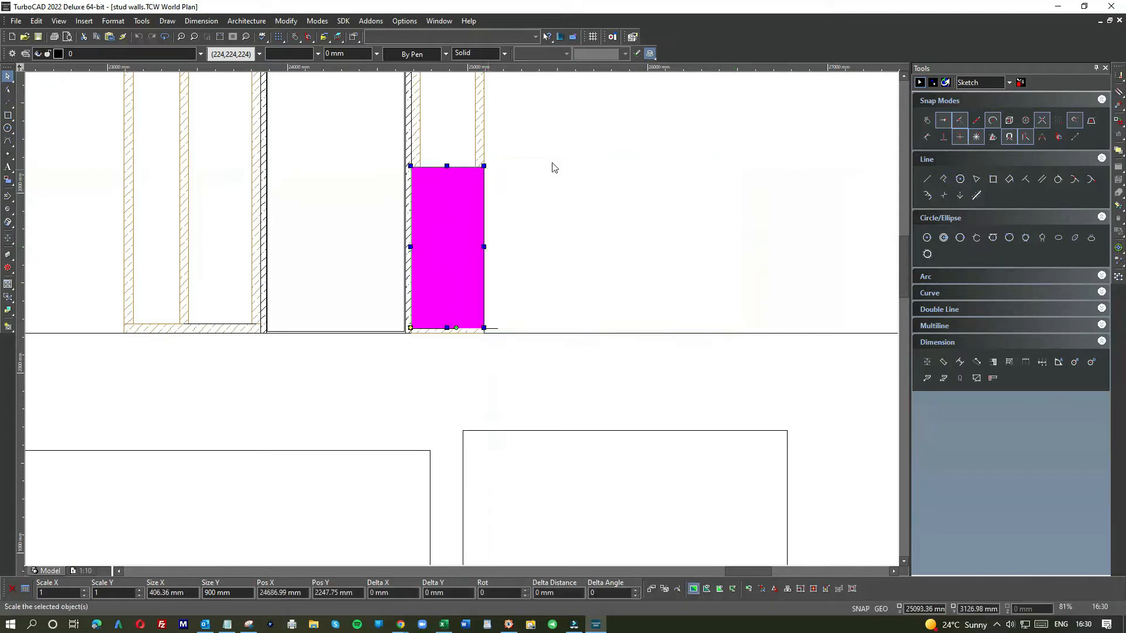
left_click(571, 158)
scroll(457, 325, "down", 2)
scroll(410, 308, "up", 4)
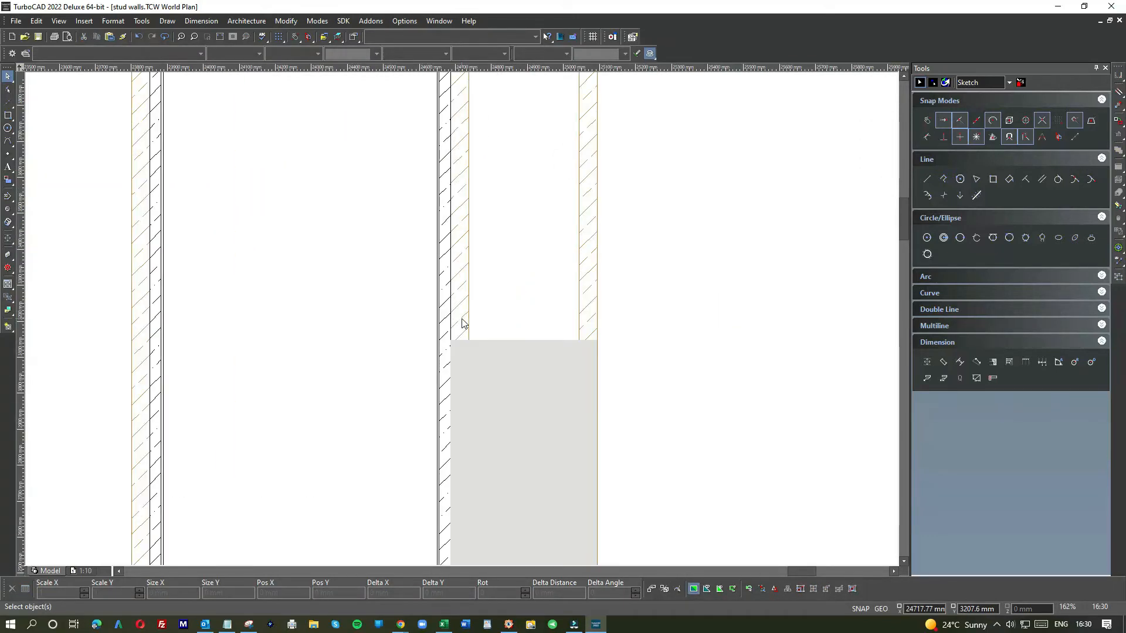
left_click(495, 368)
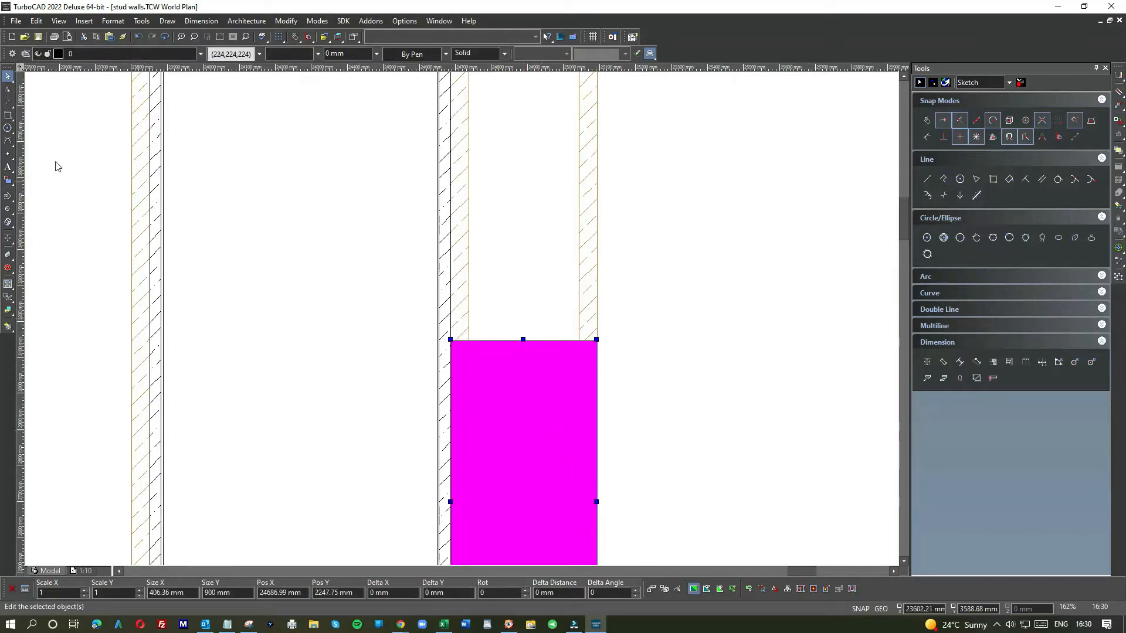
left_click(8, 116)
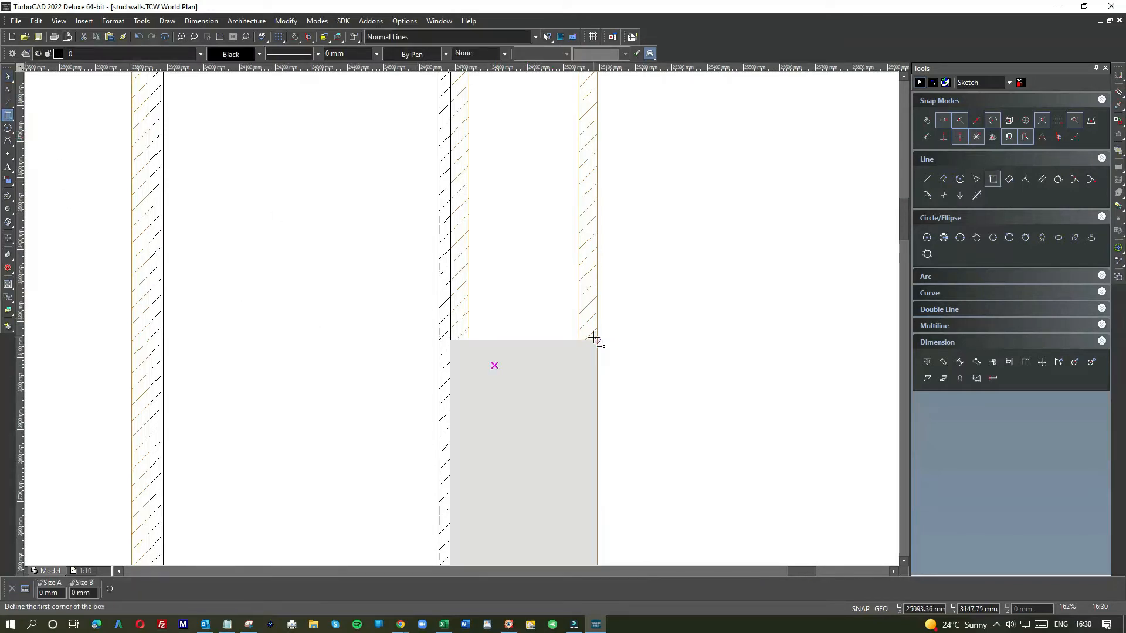
left_click(597, 340)
left_click(650, 341)
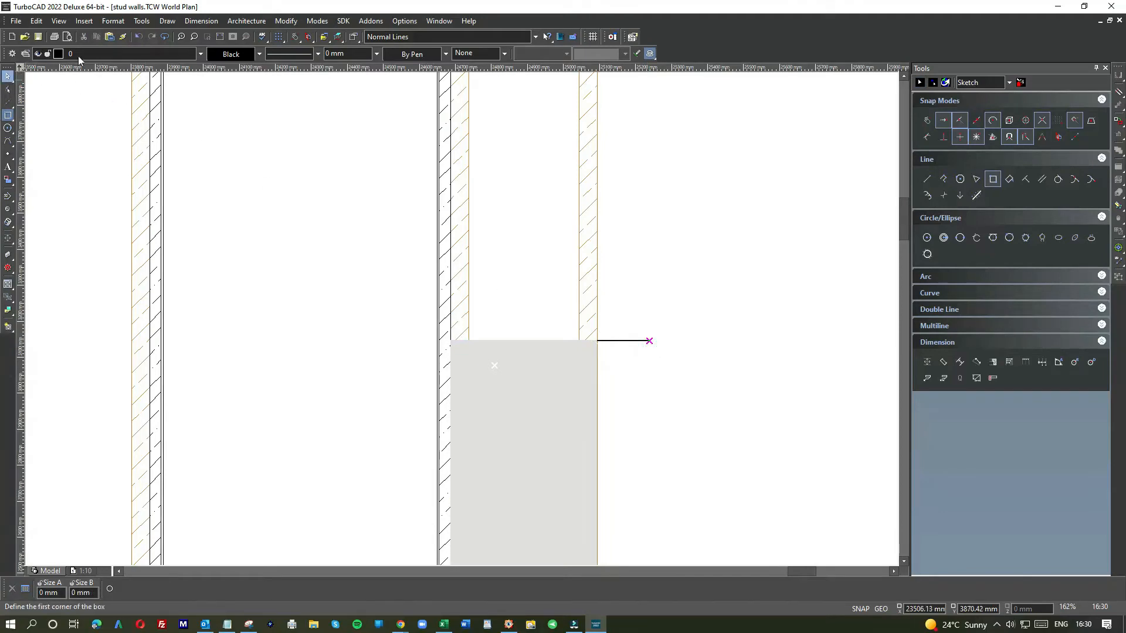
left_click(139, 36)
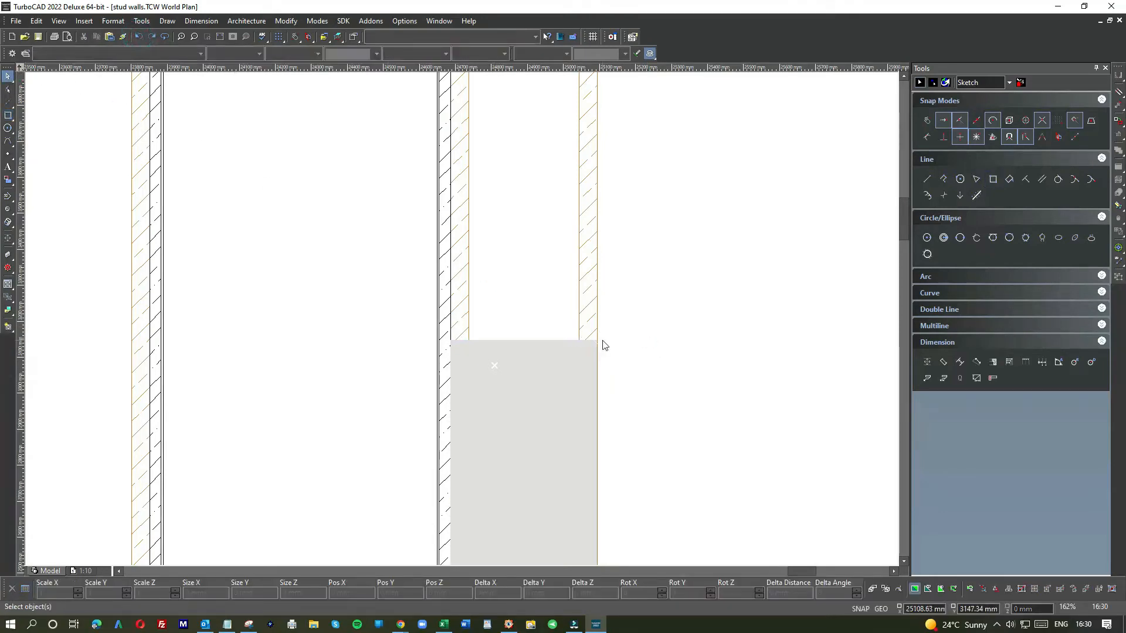
Step: Draw a horizontal line from the grey panel's top right corner extending to the right
left_click(926, 180)
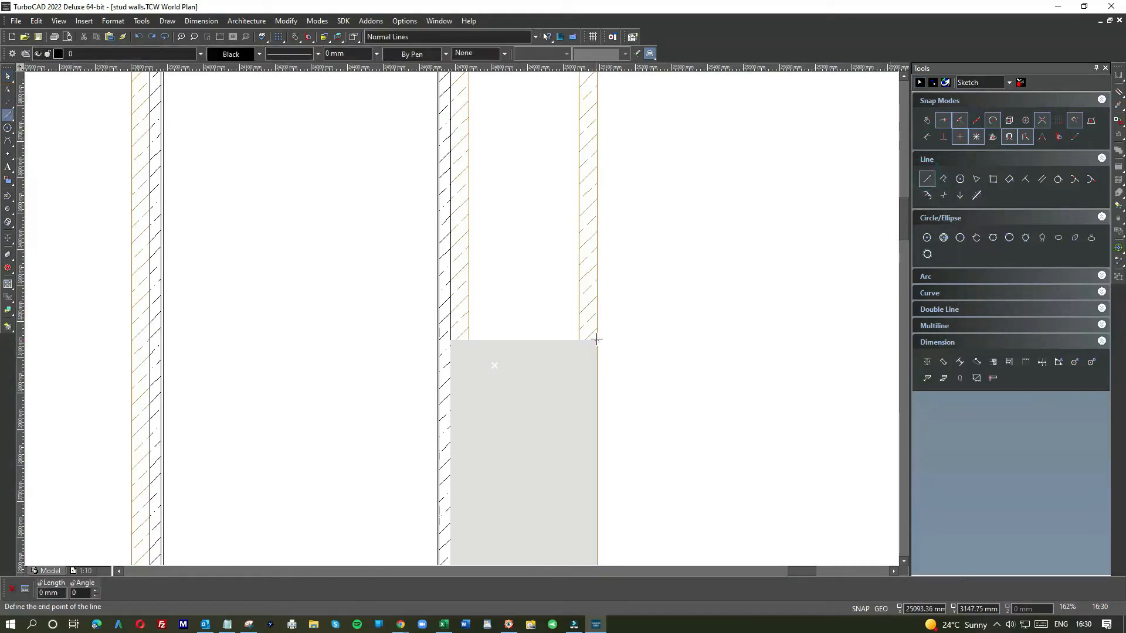
left_click(675, 340)
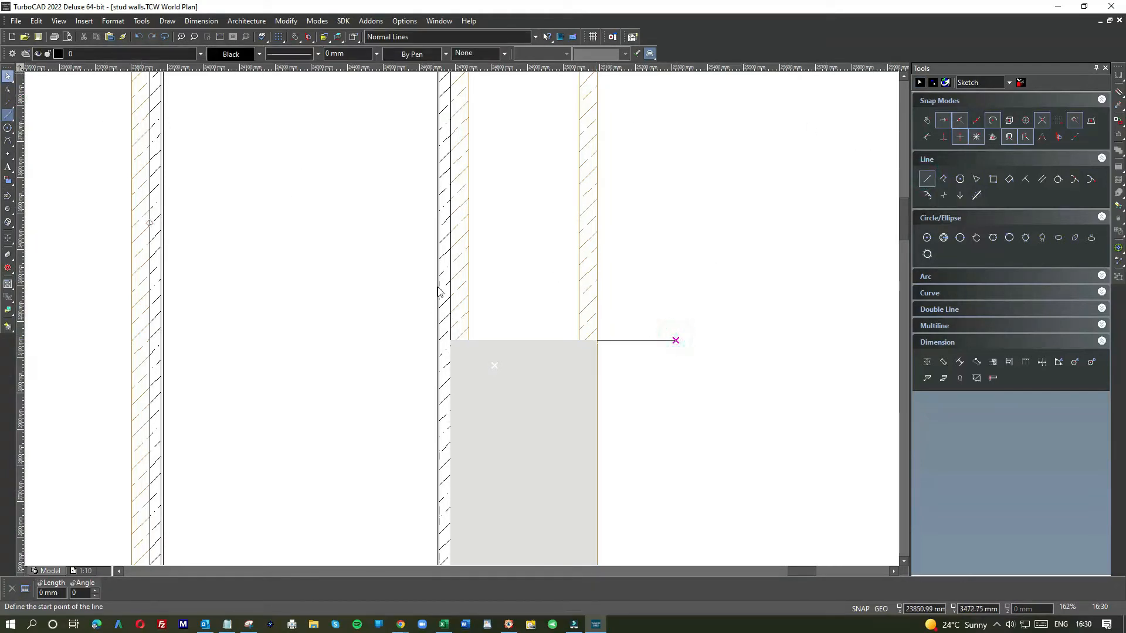
left_click(518, 366)
scroll(519, 364, "down", 3)
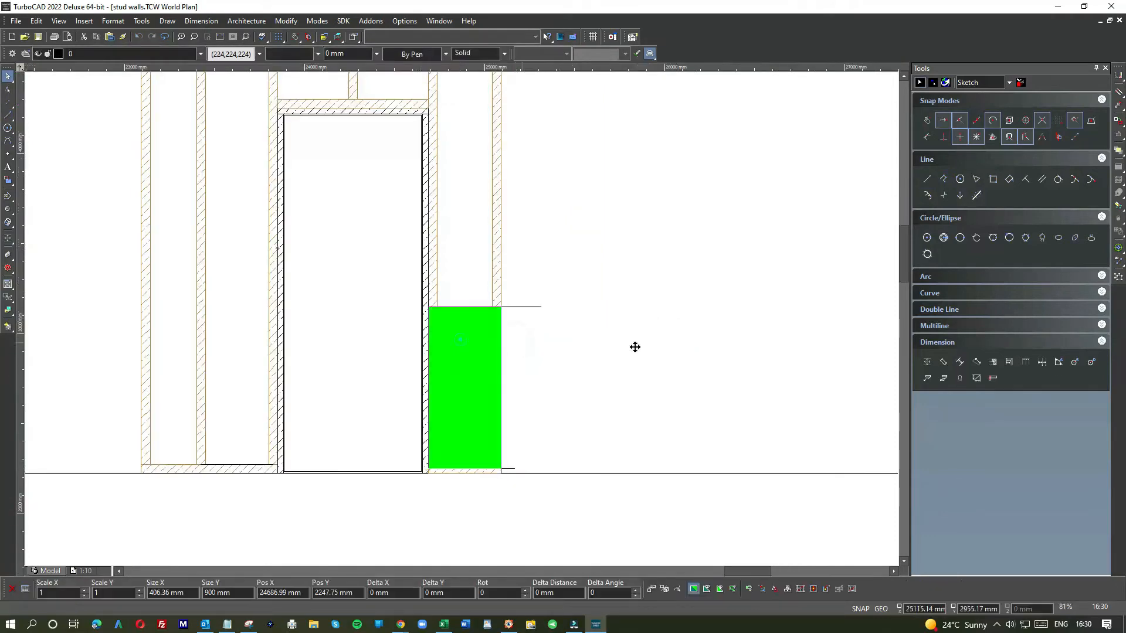
Step: Move the grey panel aside to the right and stretch the horizontal line left to the door frame
left_click_drag(635, 347, 688, 335)
left_click(530, 307)
left_click(502, 307)
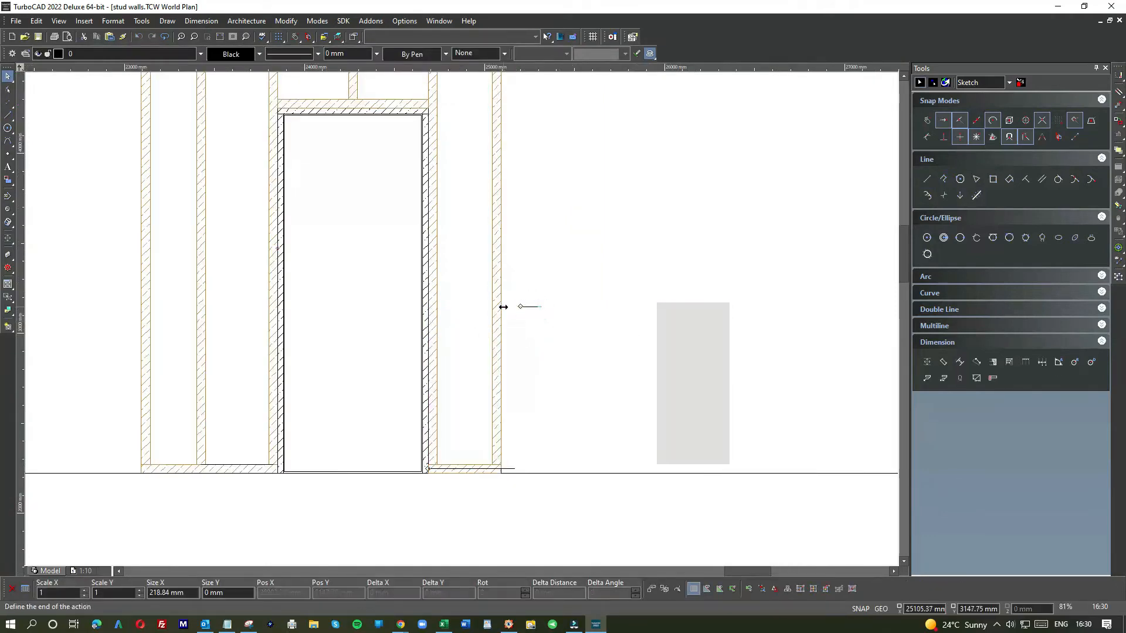
left_click(437, 307)
left_click(452, 329)
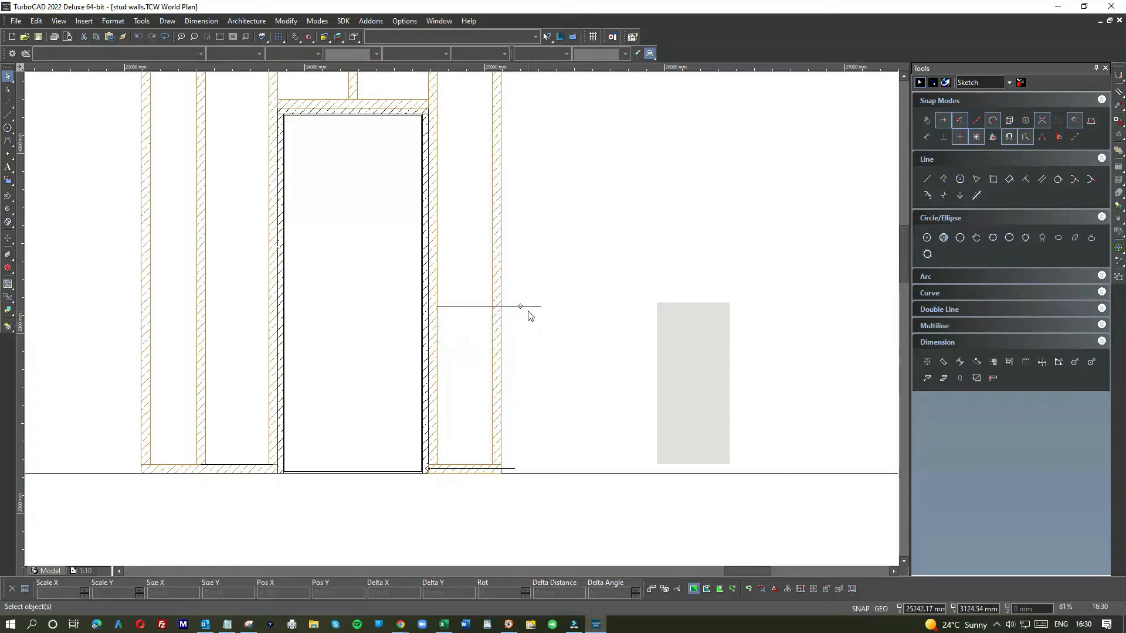
Step: Draw a matching horizontal line left of the door, trimmed to span about 658 mm from the outer stud to the door trimmer
left_click(8, 114)
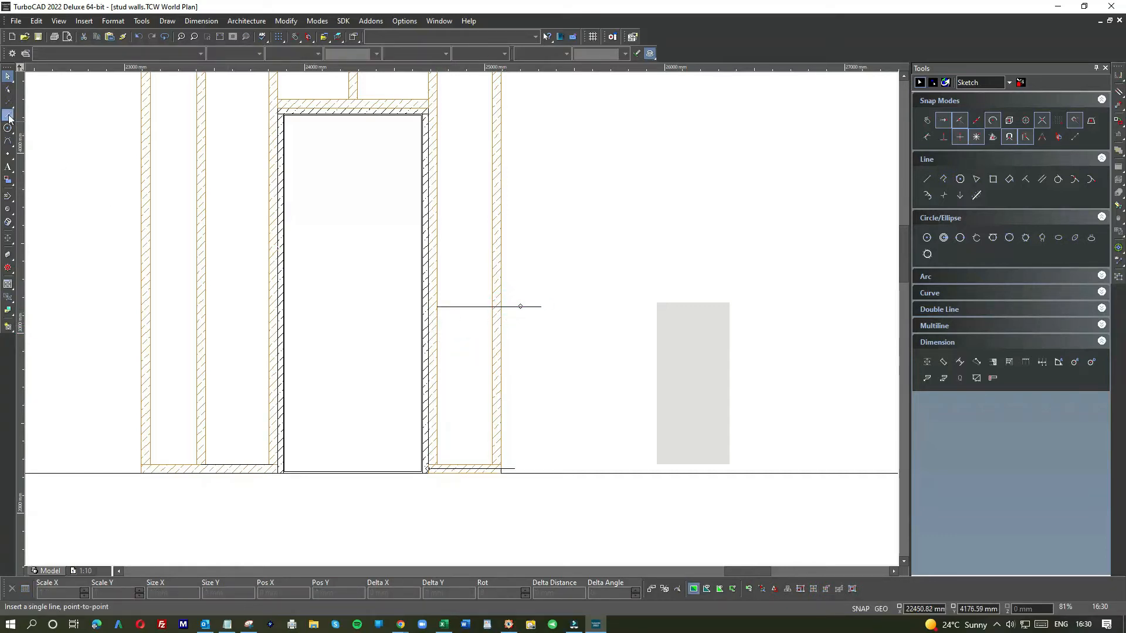
left_click(439, 306)
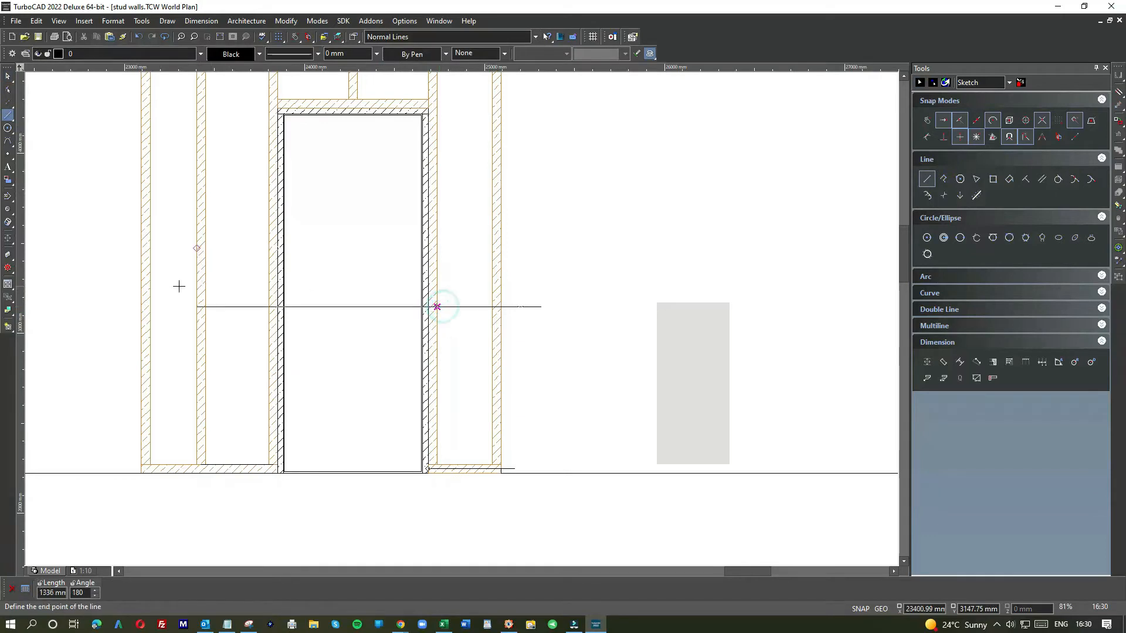
left_click(147, 291)
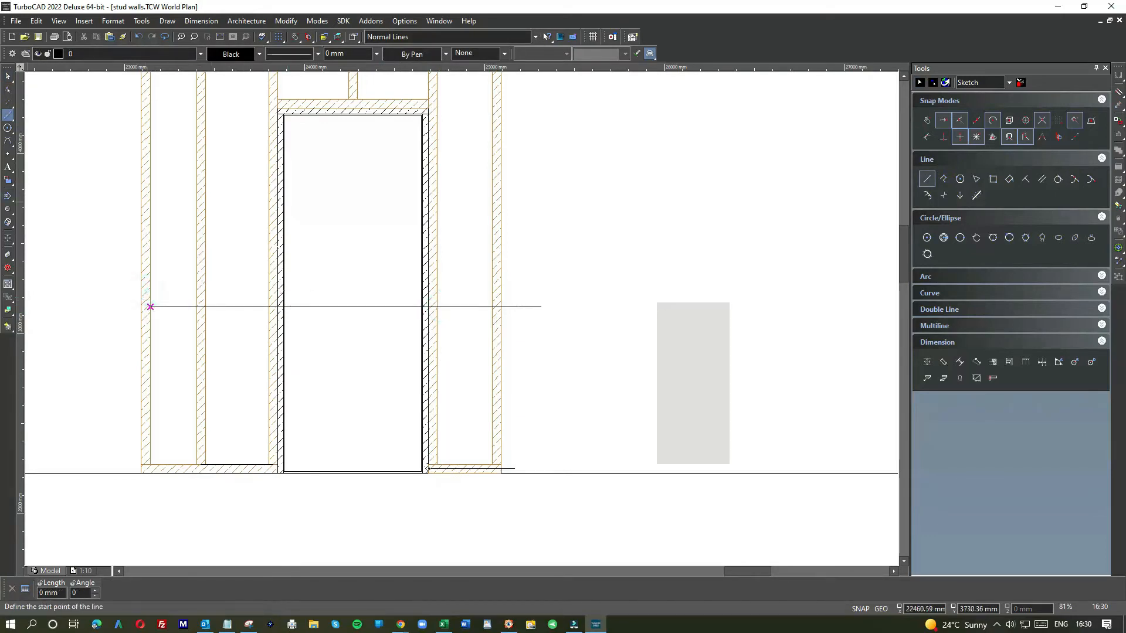
left_click(8, 76)
left_click(347, 306)
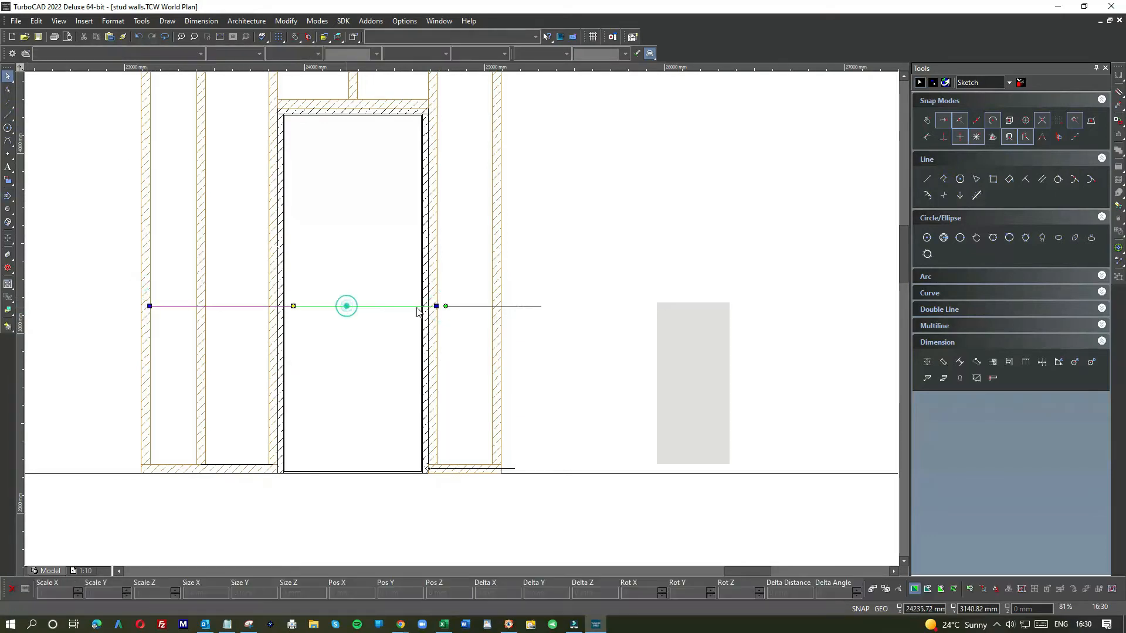
left_click_drag(434, 306, 276, 306)
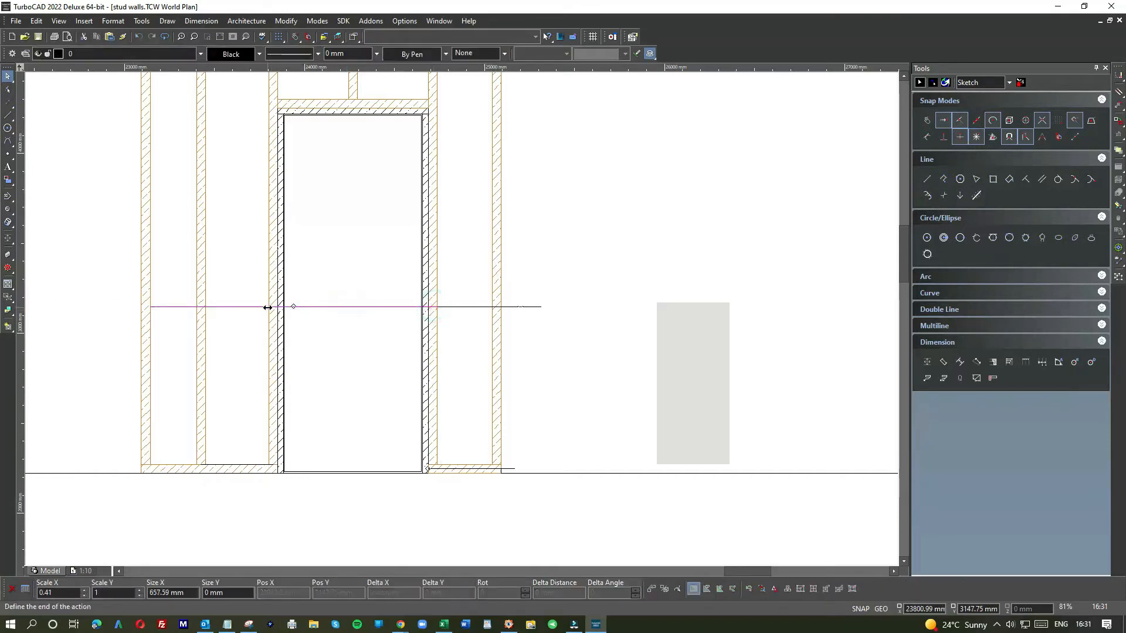
left_click(257, 339)
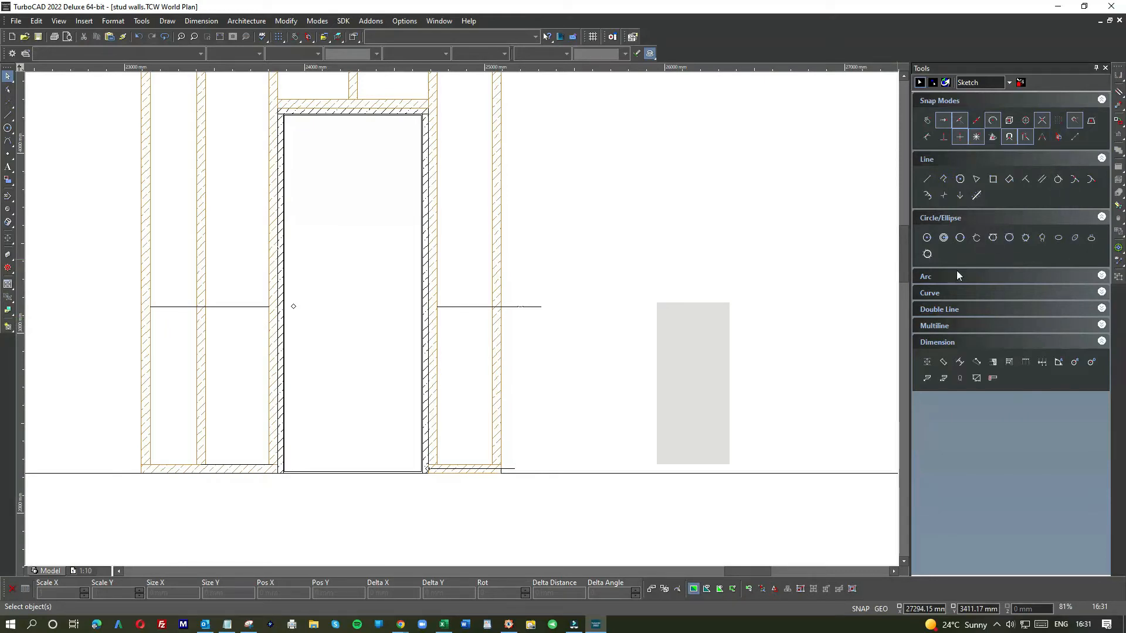
Step: Offset the horizontal joint lines on both sides of the door 900 mm upward with the parallel line tool
left_click(1041, 178)
left_click(478, 306)
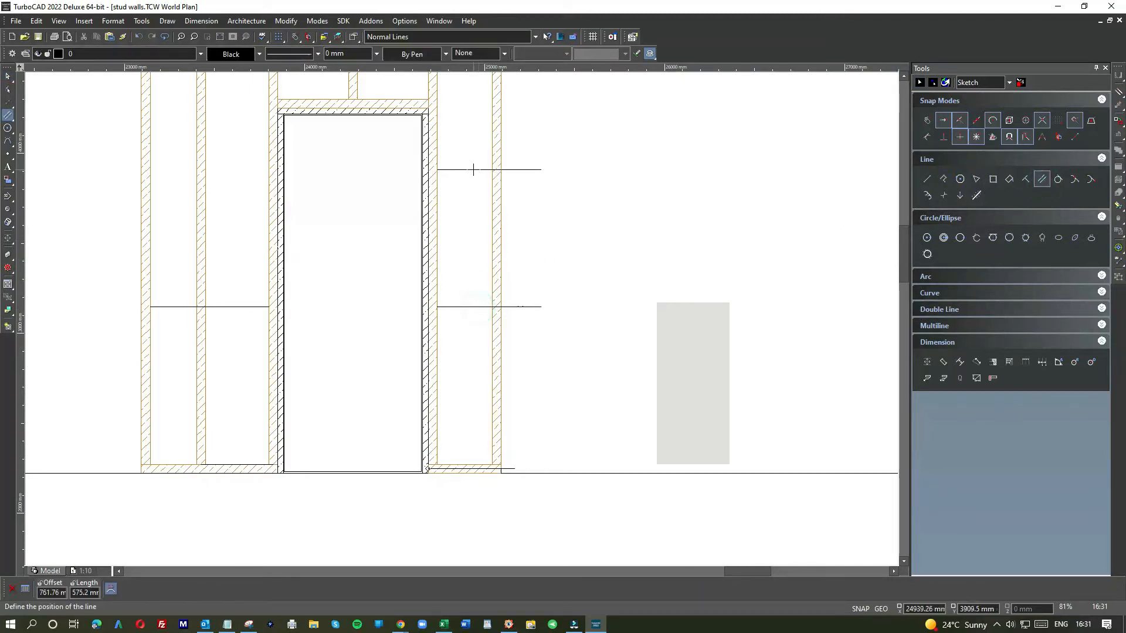
type("900")
key("Return")
left_click(245, 306)
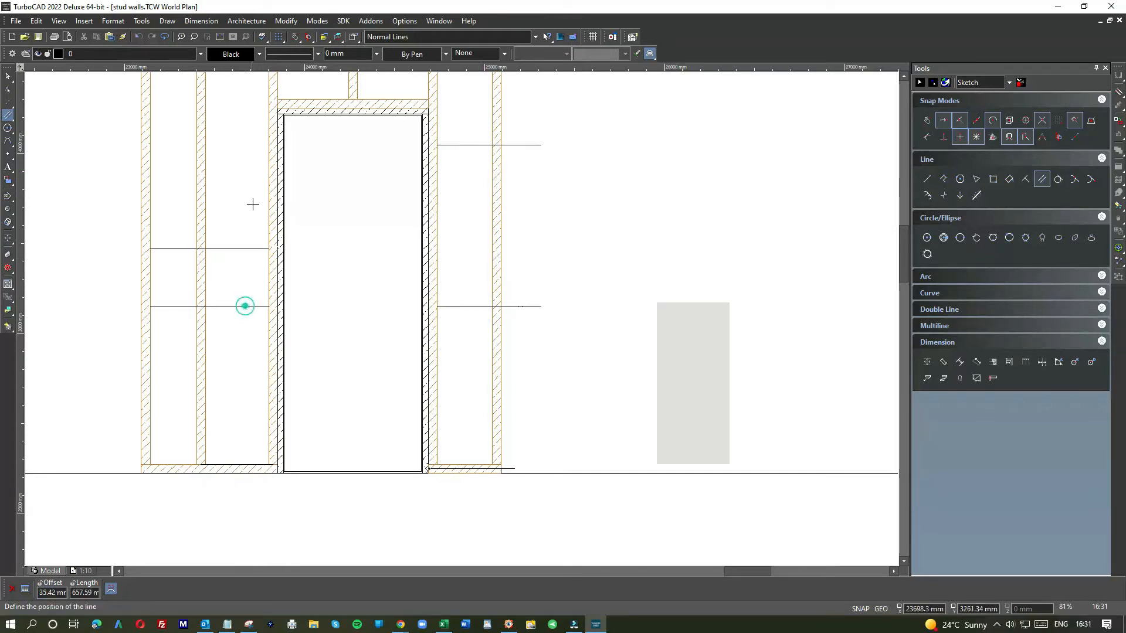
type("90")
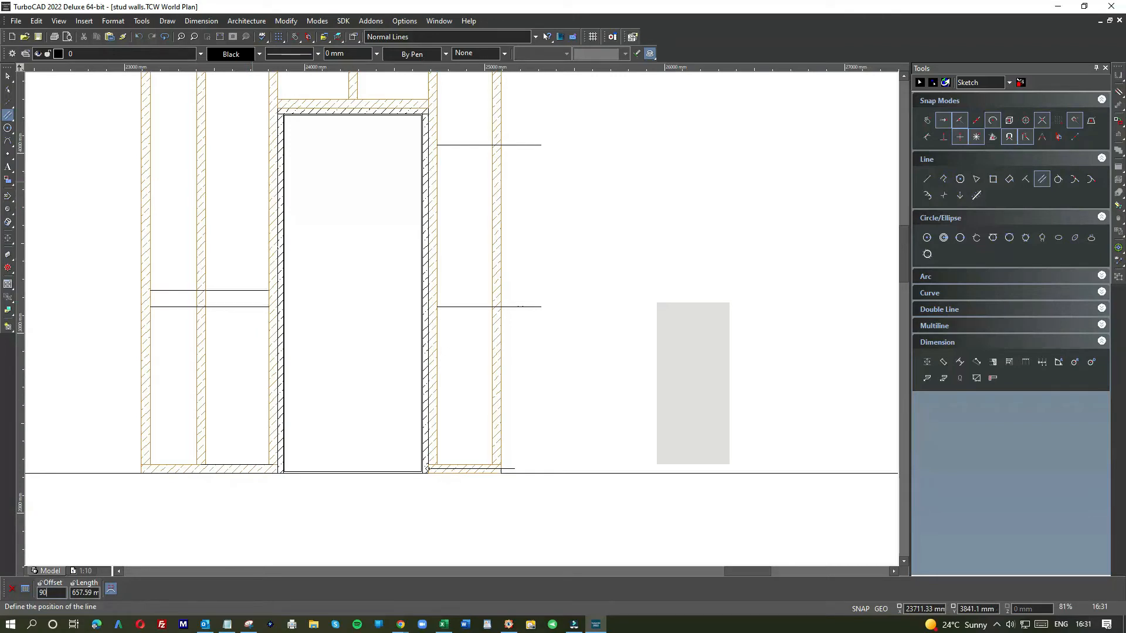
type("0")
key("Return")
left_click(7, 76)
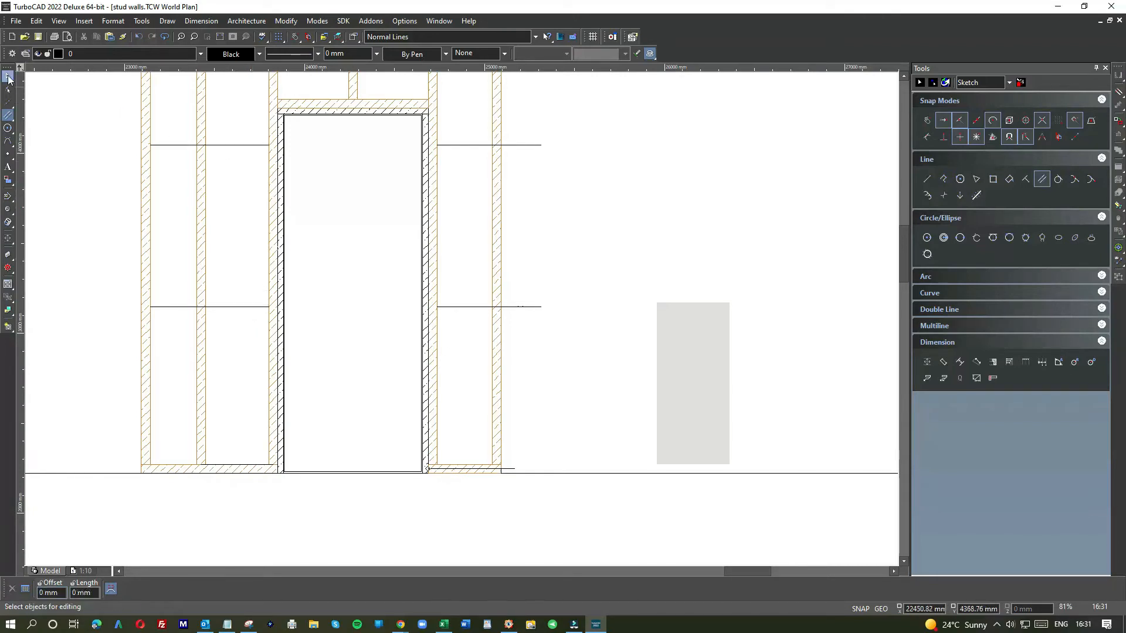
Step: Position the grey panel beside the door above the floor line and copy it directly above, between the two joint lines
left_click(673, 309)
left_click_drag(664, 311, 318, 267)
scroll(469, 320, "up", 4)
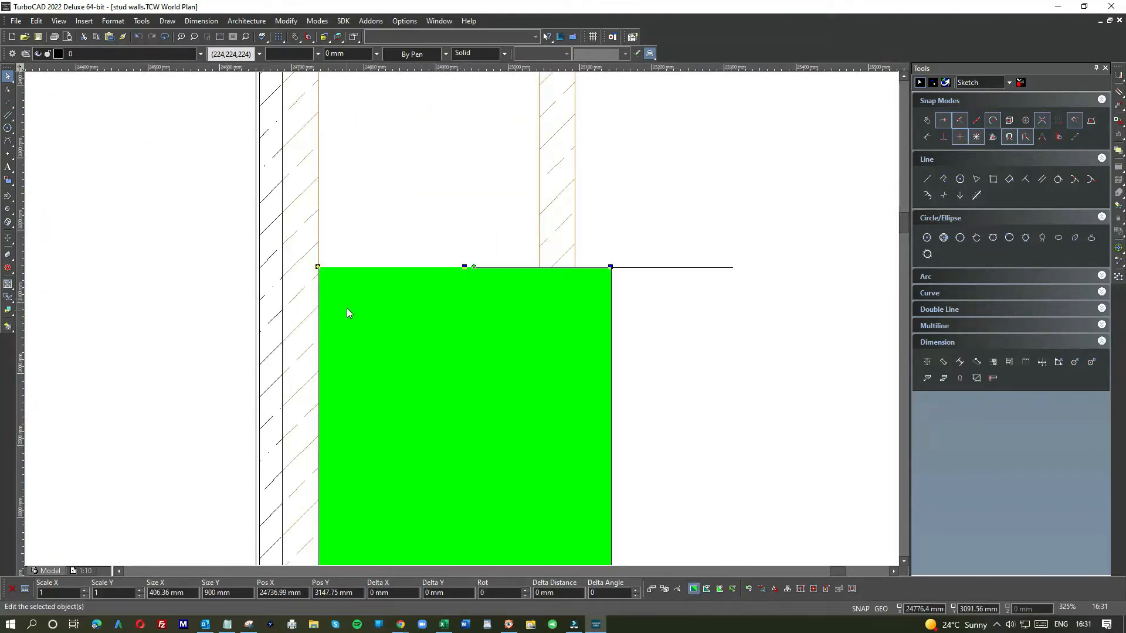
scroll(349, 311, "down", 4)
left_click(569, 214)
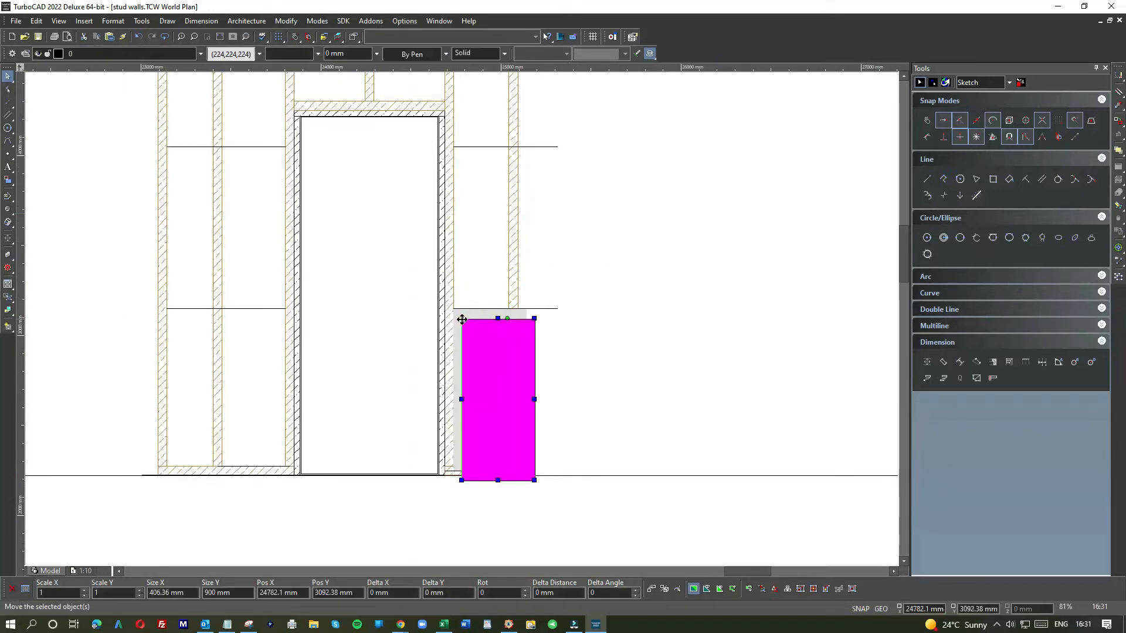
left_click(470, 291)
left_click(463, 150)
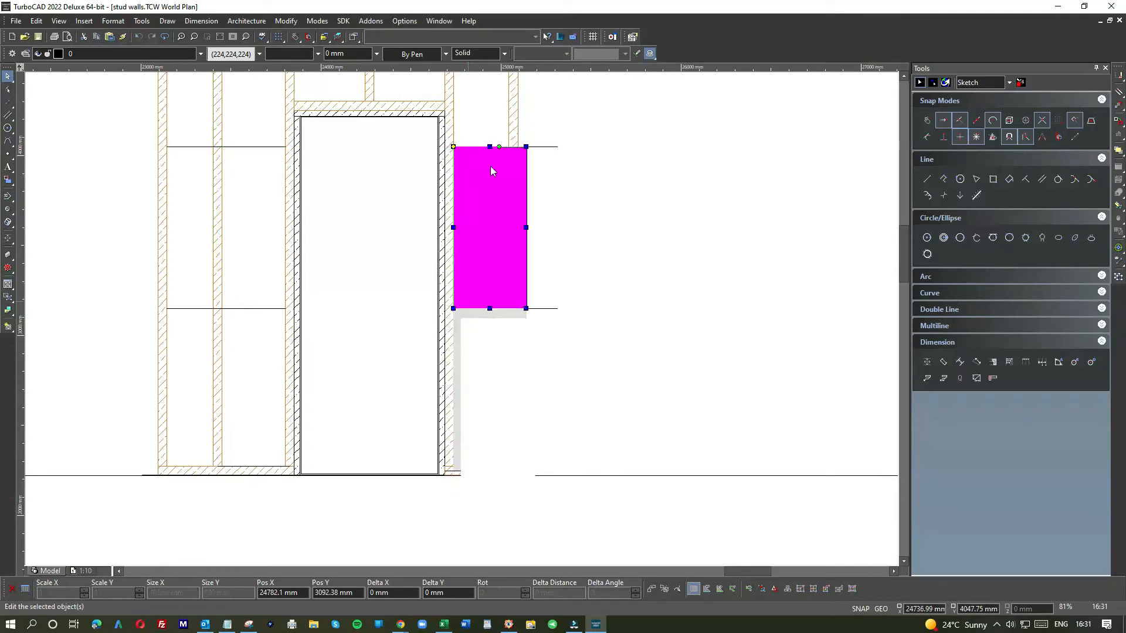
left_click(568, 274)
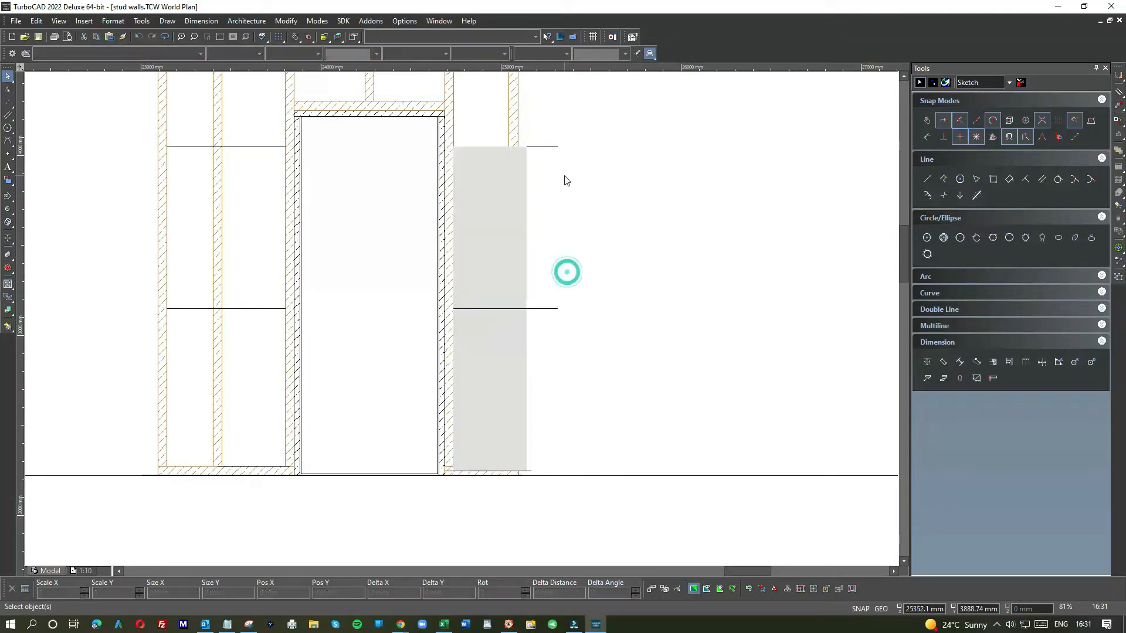
Step: Narrow the upper grey panel to about 356 mm wide so it ends at the outer stud
left_click(568, 321)
left_click(534, 139)
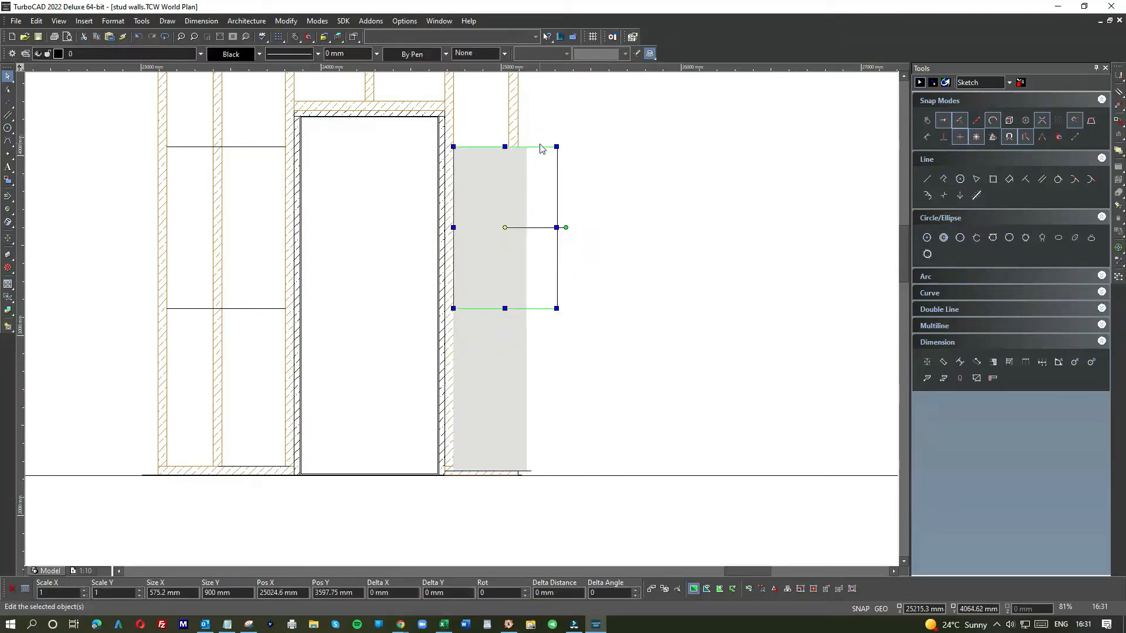
left_click(541, 148)
left_click(497, 163)
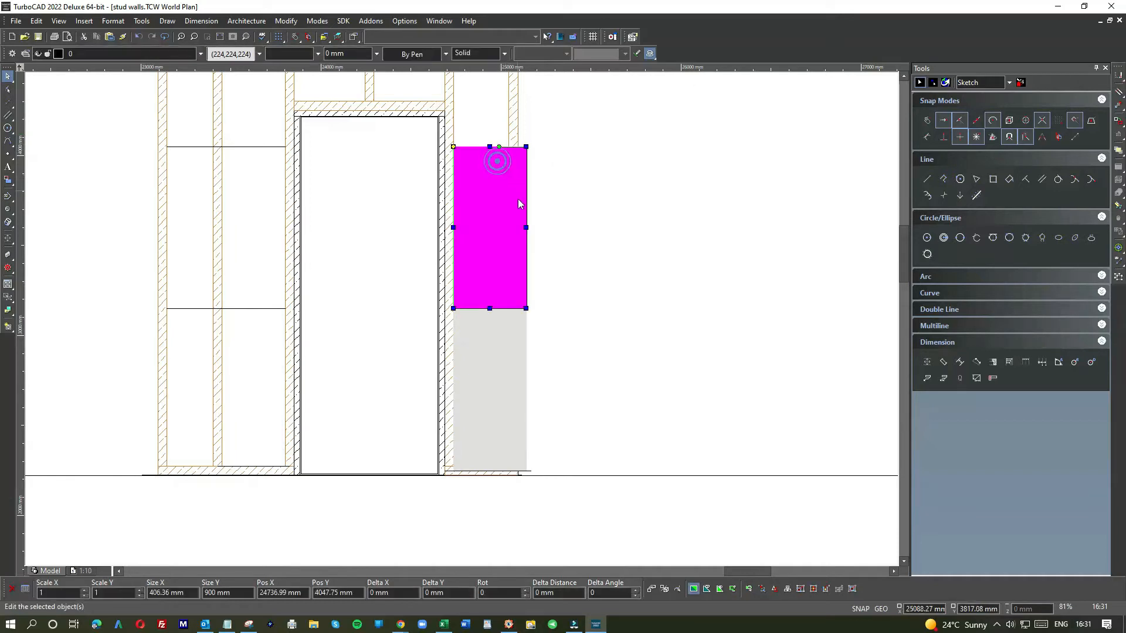
left_click(526, 229)
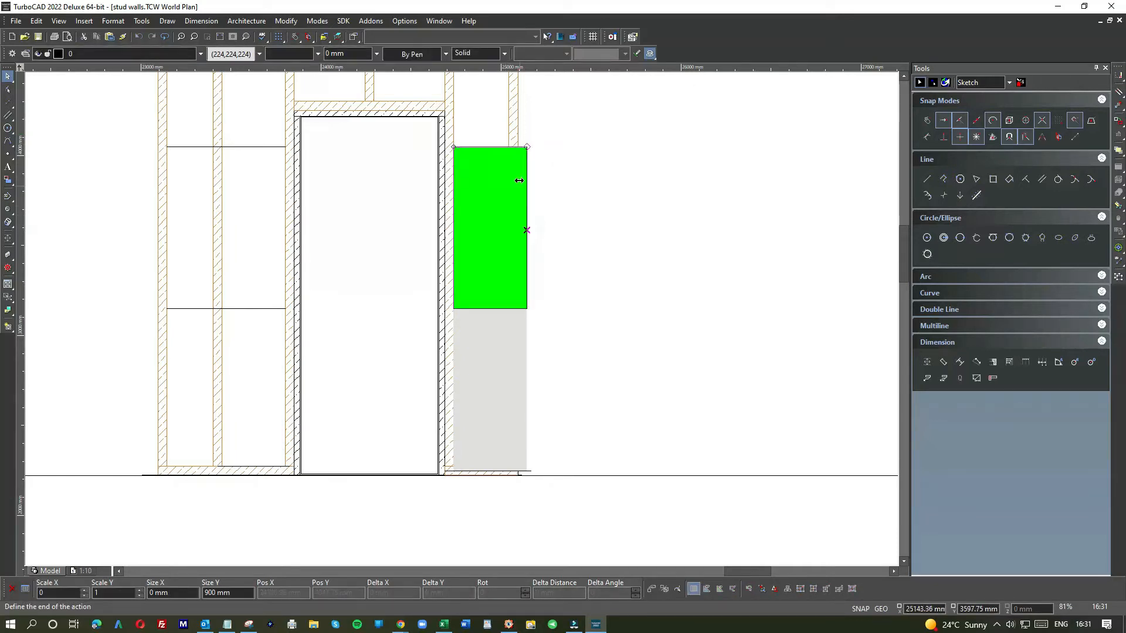
left_click(518, 125)
left_click(569, 197)
Step: Narrow the lower grey panel to about 356 mm wide to match, ending at the outer stud
left_click(509, 348)
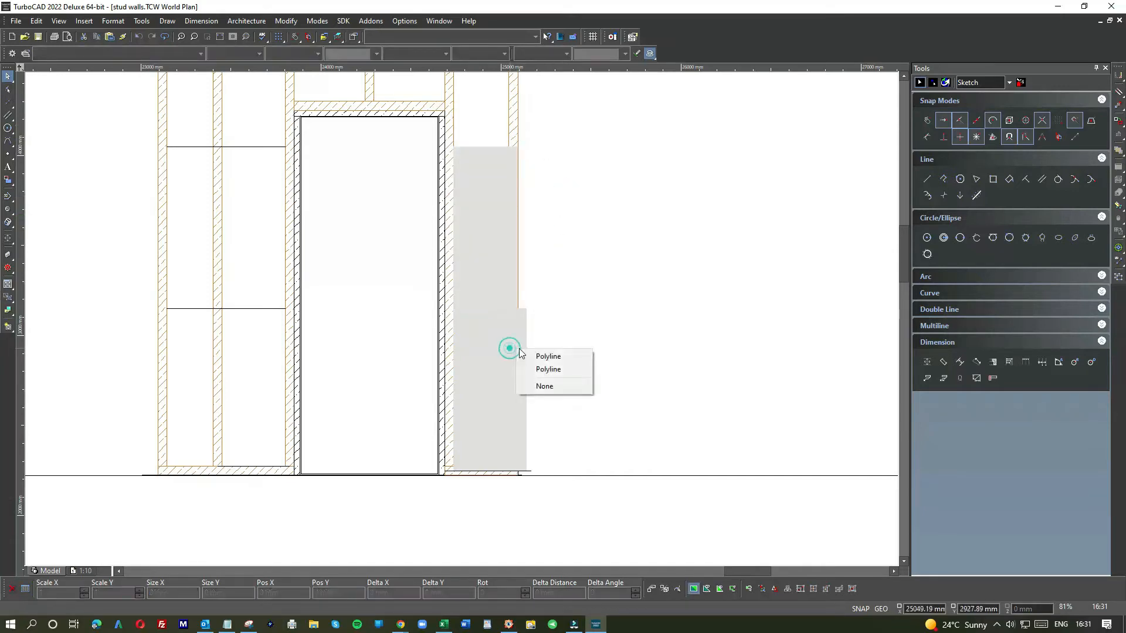
left_click(545, 368)
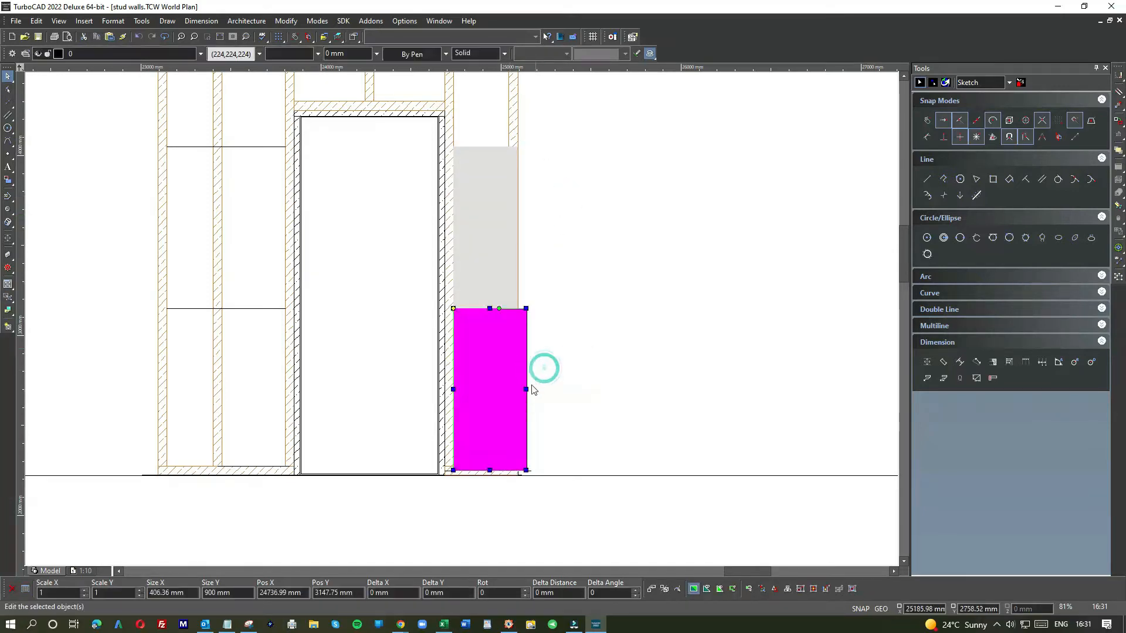
left_click(526, 389)
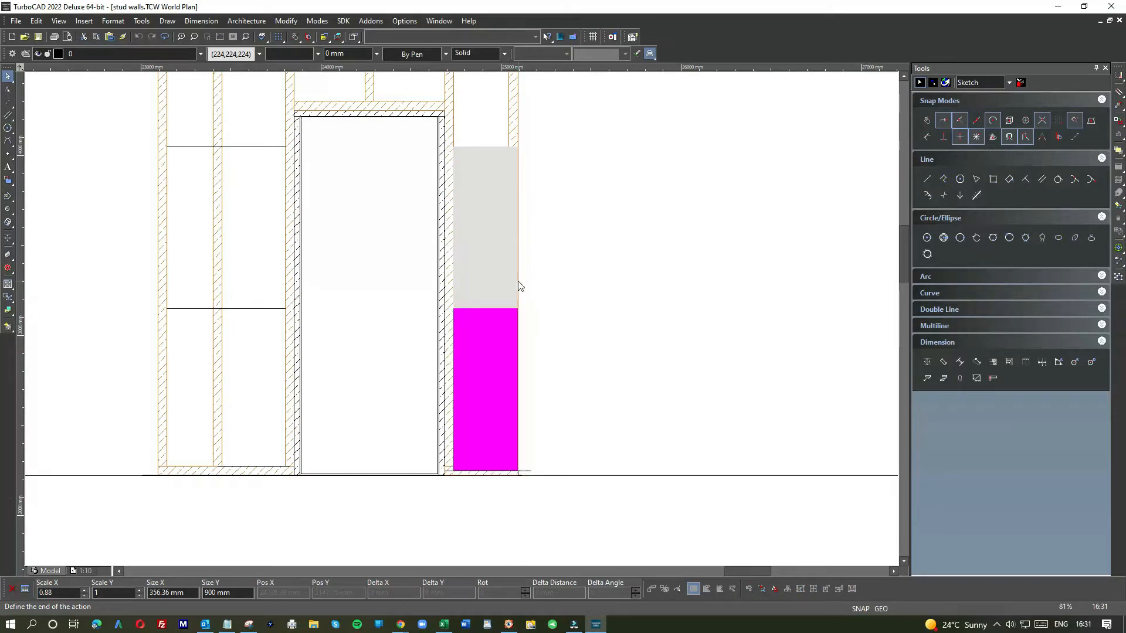
left_click(538, 278)
Step: Move both grey panels aside to the right of the wall framing
scroll(463, 319, "down", 3)
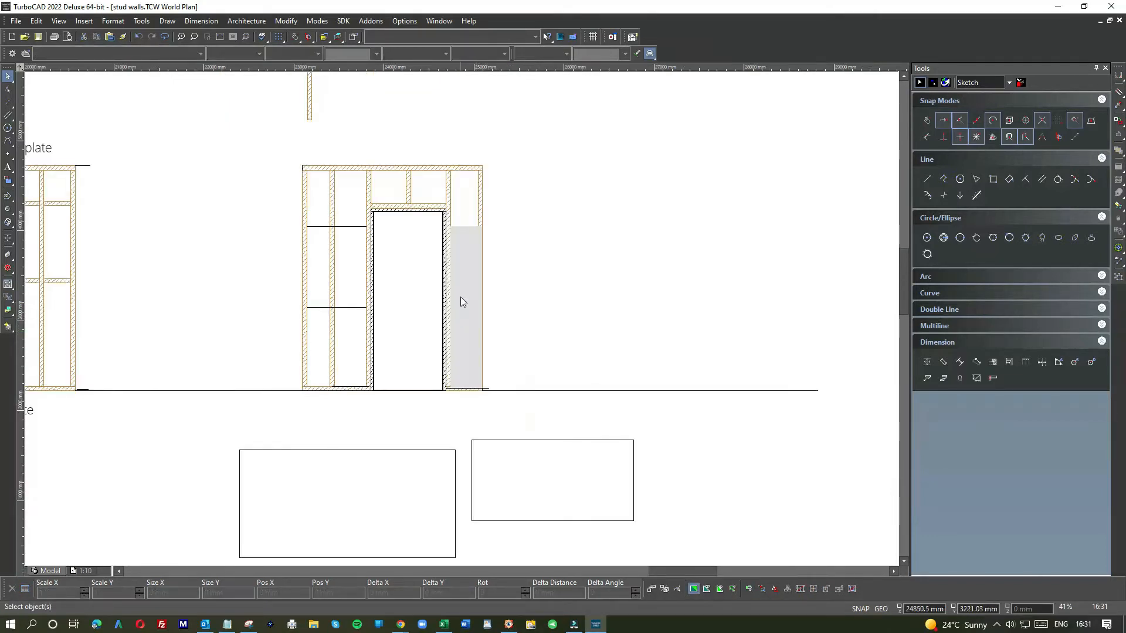
scroll(462, 318, "up", 6)
scroll(462, 318, "down", 6)
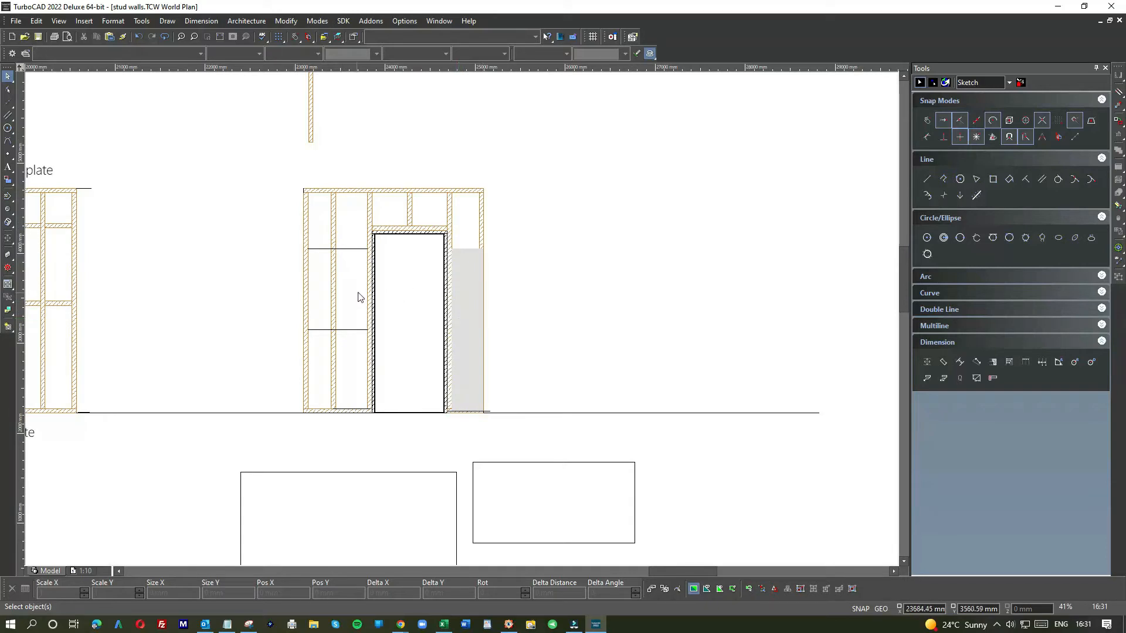
left_click(462, 261)
left_click_drag(462, 261, 526, 259)
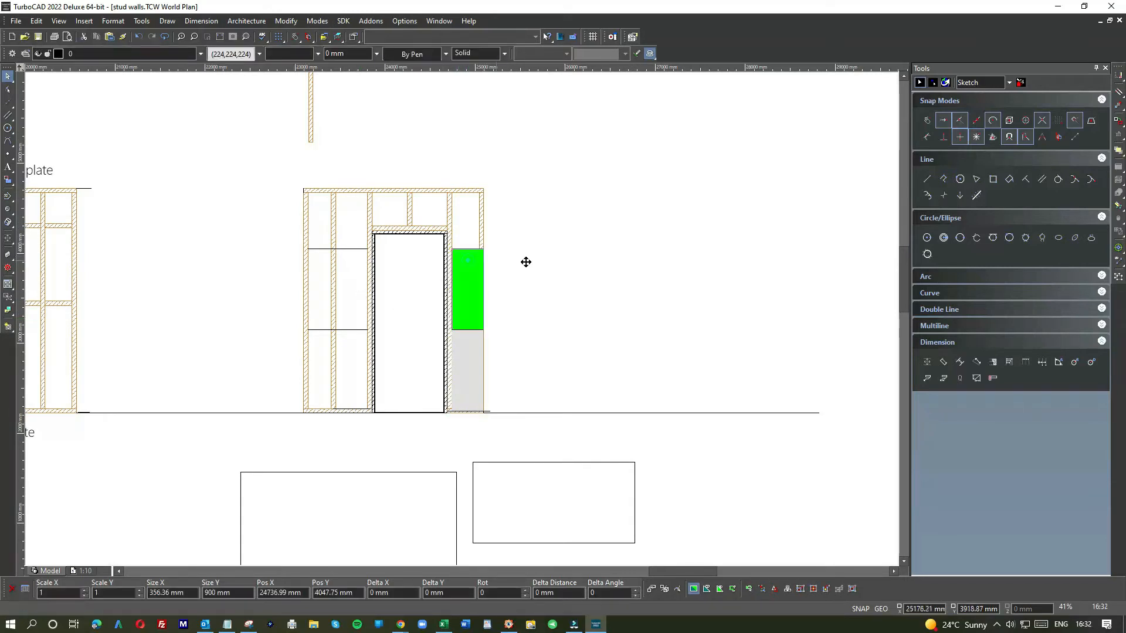
right_click(474, 355)
left_click(468, 345)
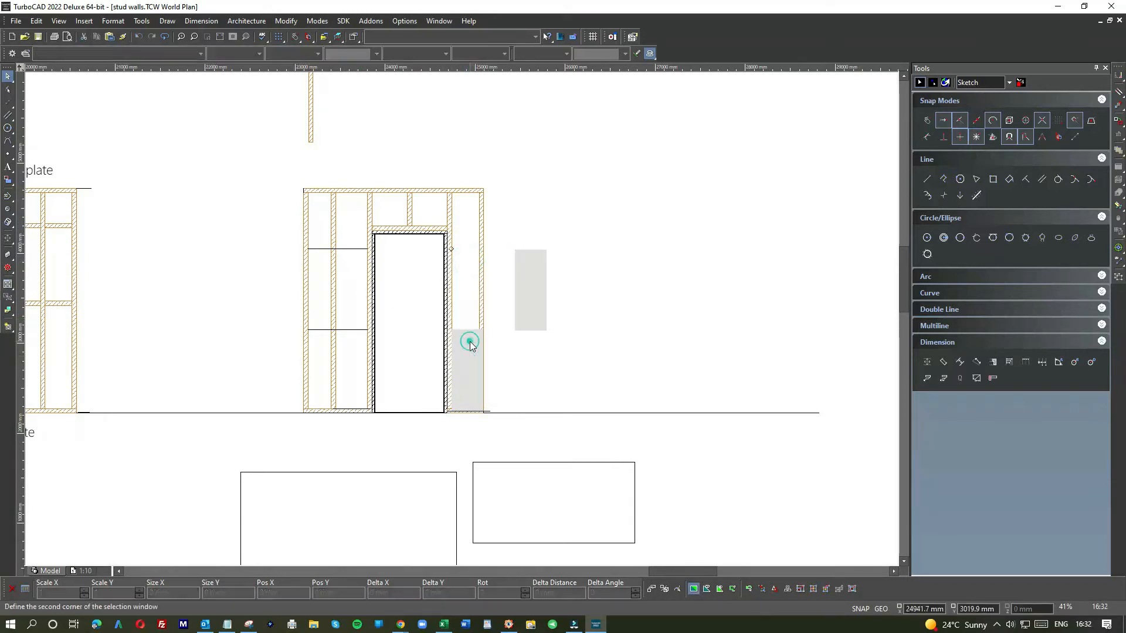
left_click(467, 335)
left_click_drag(466, 340, 525, 352)
scroll(464, 345, "up", 2)
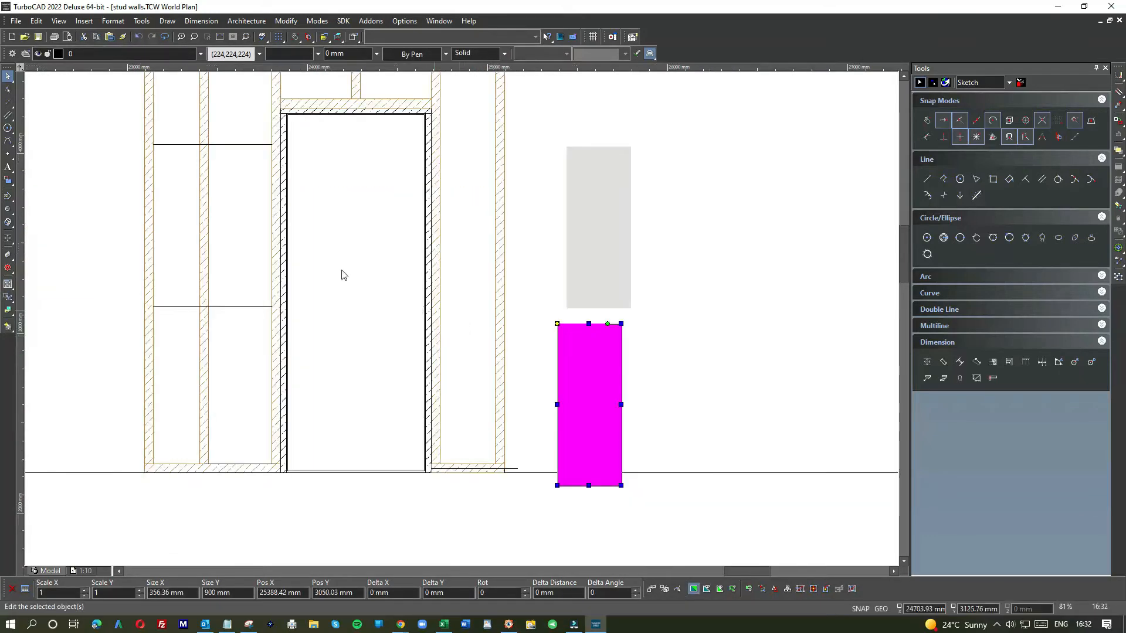
Step: Draw a horizontal joint line across the door opening, joining the lower joint lines on either side
left_click(8, 114)
left_click(271, 306)
left_click(491, 314)
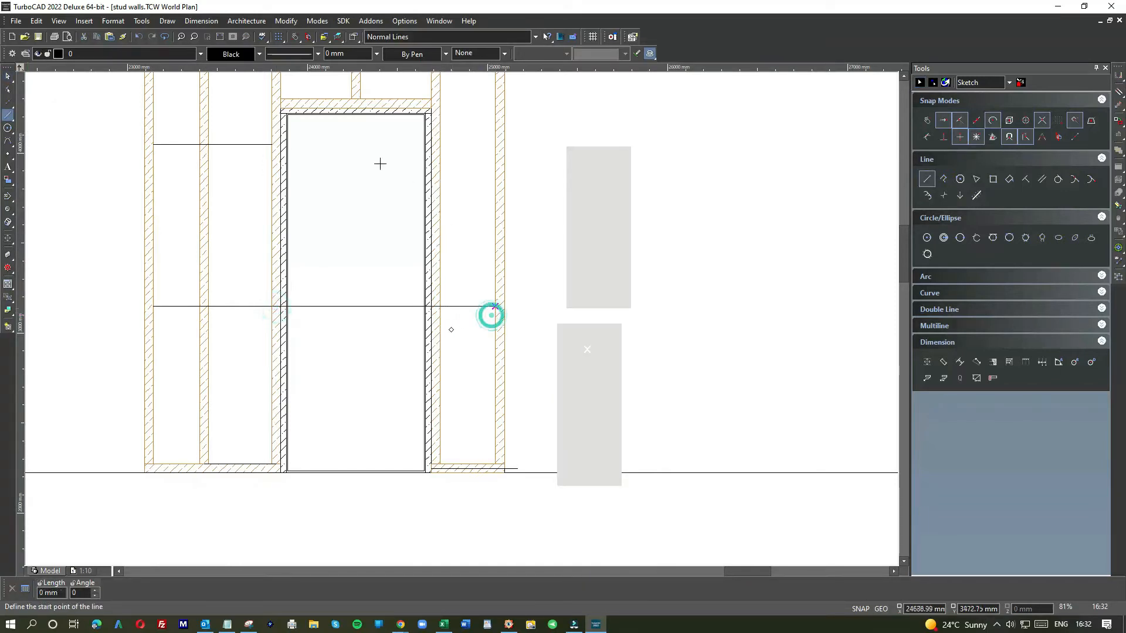
left_click(495, 144)
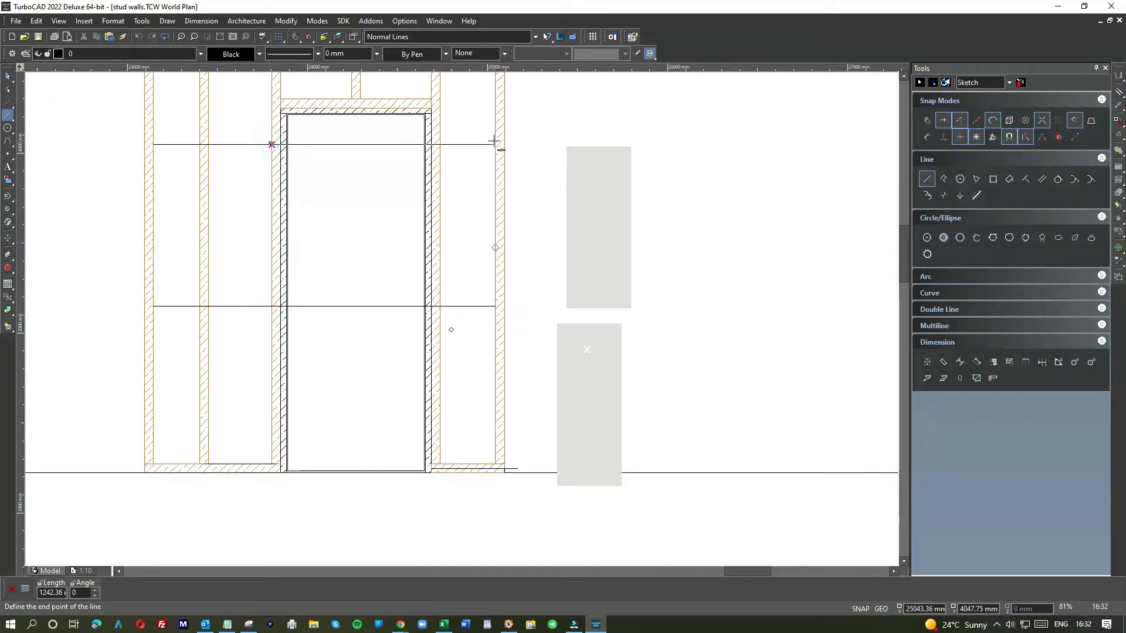
key("Escape")
Step: Move a nogging onto the joint line between the door trimmer and outer stud, resizing it to about 306 mm long
left_click(456, 317)
scroll(456, 317, "up", 3)
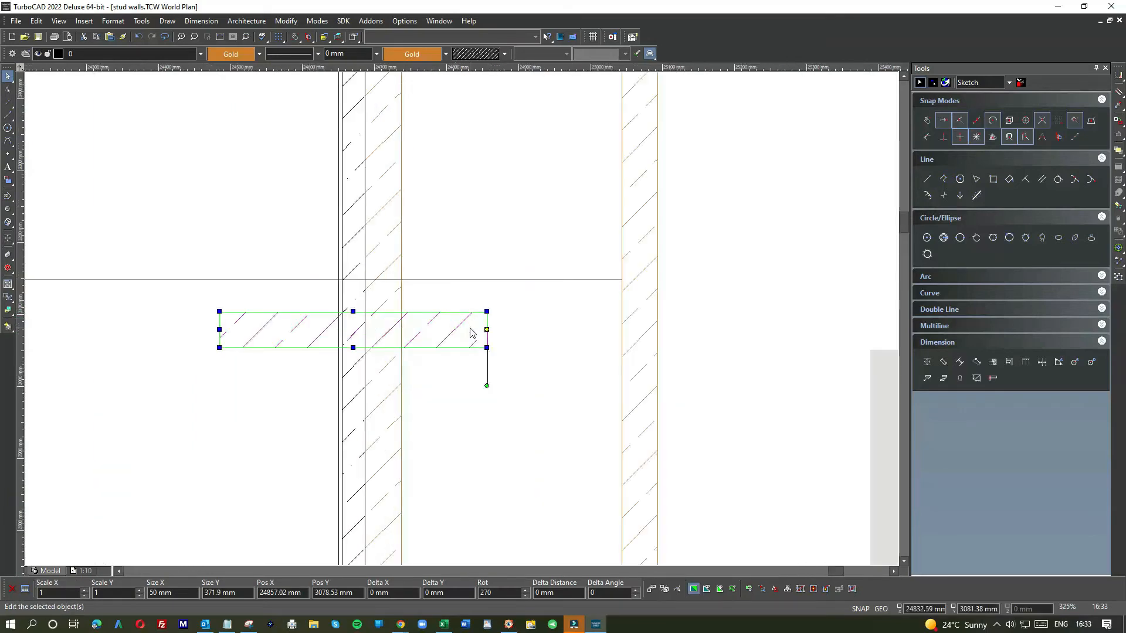
left_click_drag(489, 329, 621, 280)
left_click_drag(353, 280, 402, 280)
left_click(467, 337)
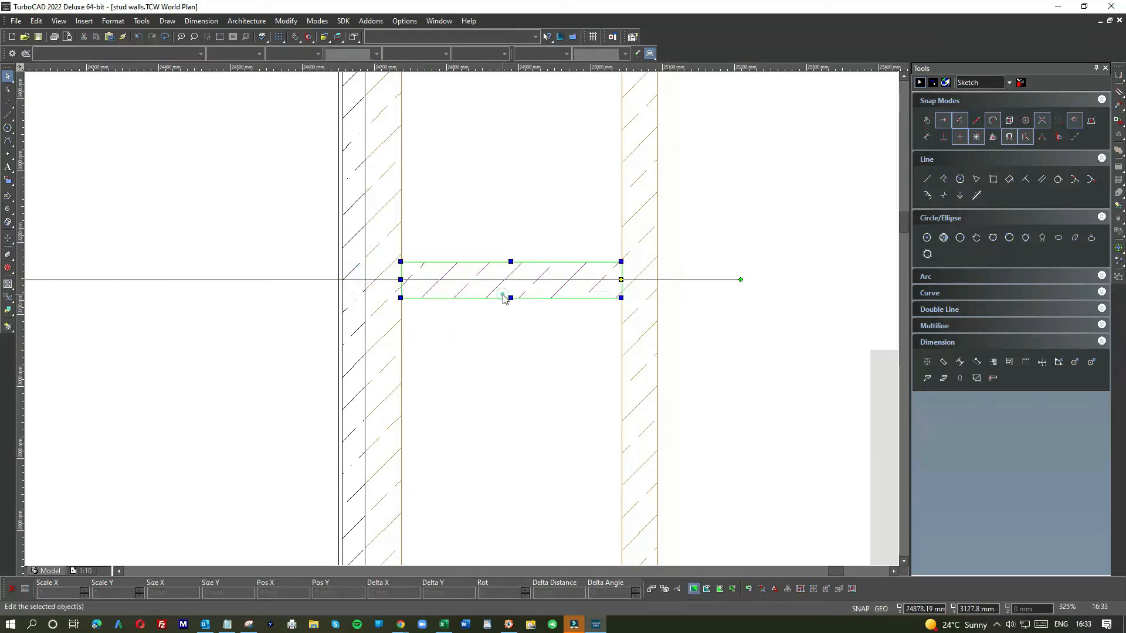
left_click(503, 295)
scroll(505, 297, "down", 2)
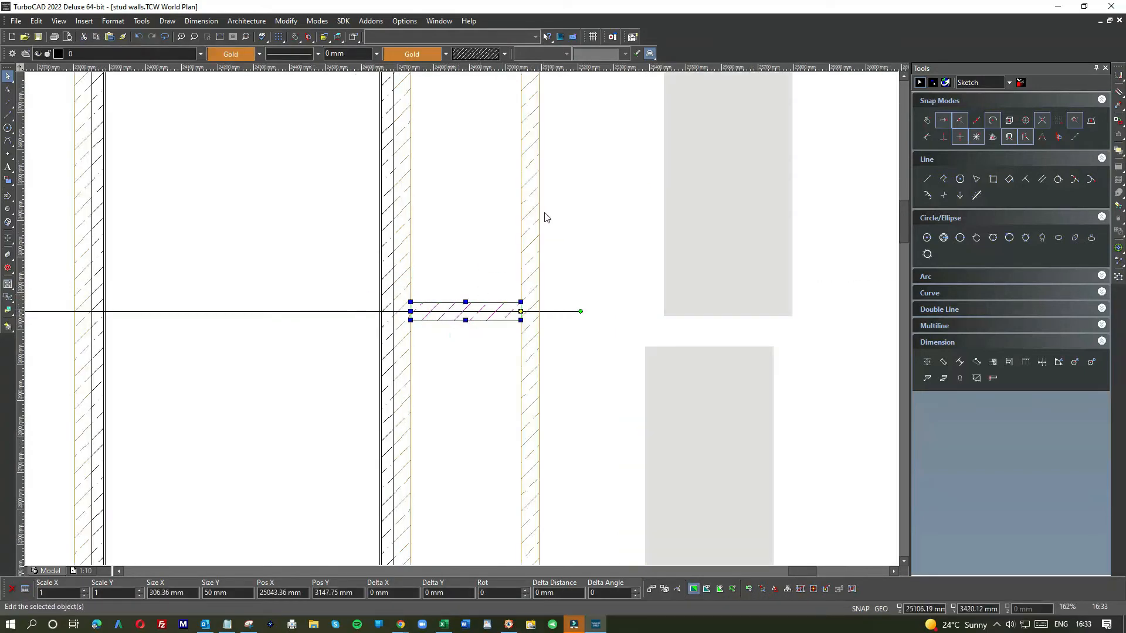
scroll(545, 217, "down", 4)
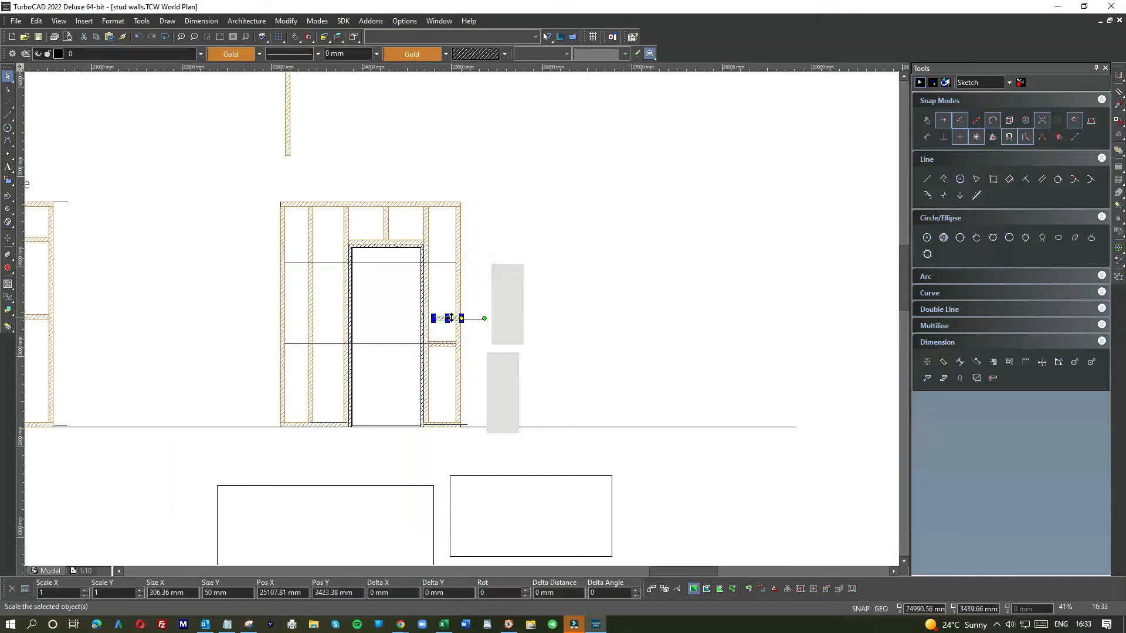
Step: Copy the nogging up to the other joint line right of the door
scroll(450, 318, "up", 4)
left_click_drag(503, 325, 480, 101)
left_click(538, 137)
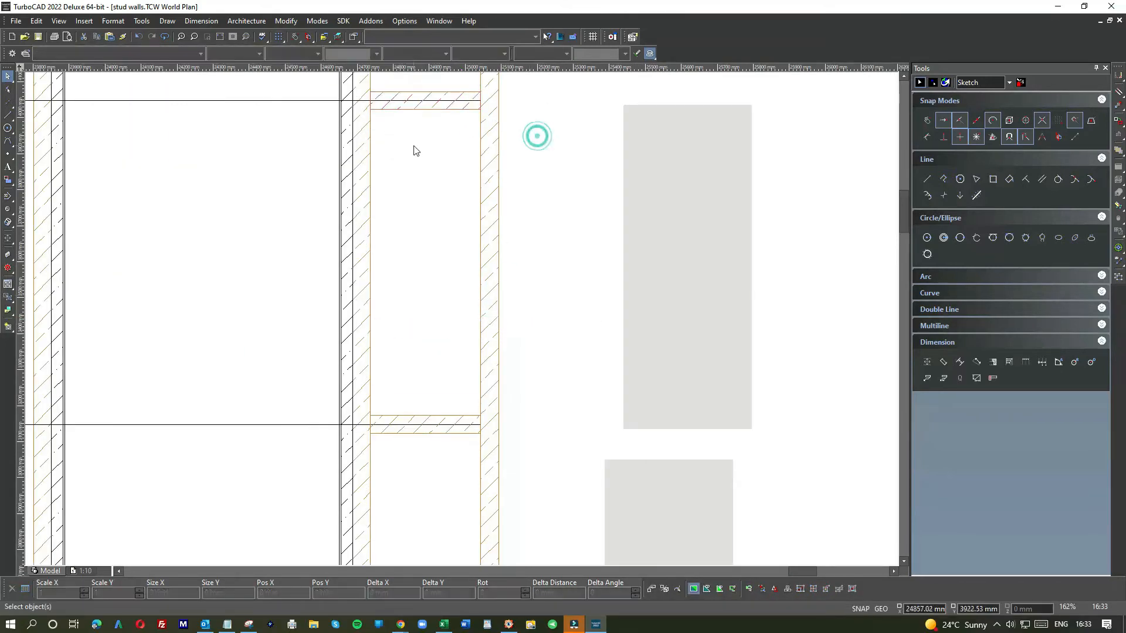
Step: Copy both noggings to the left of the door at the same joint line heights
scroll(458, 325, "down", 4)
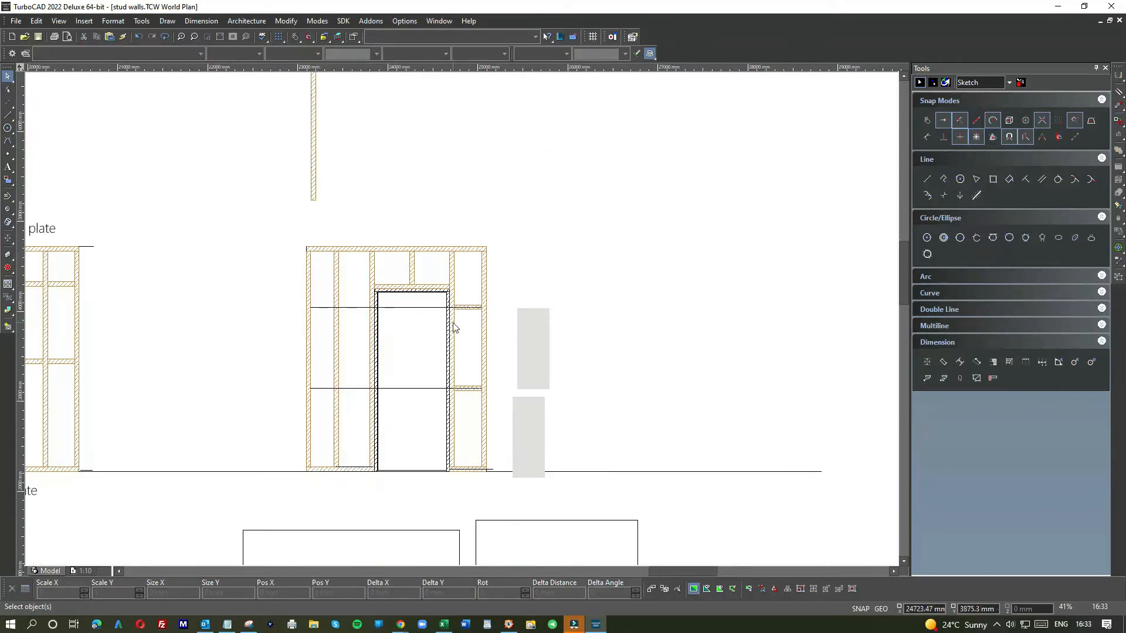
scroll(458, 319, "up", 6)
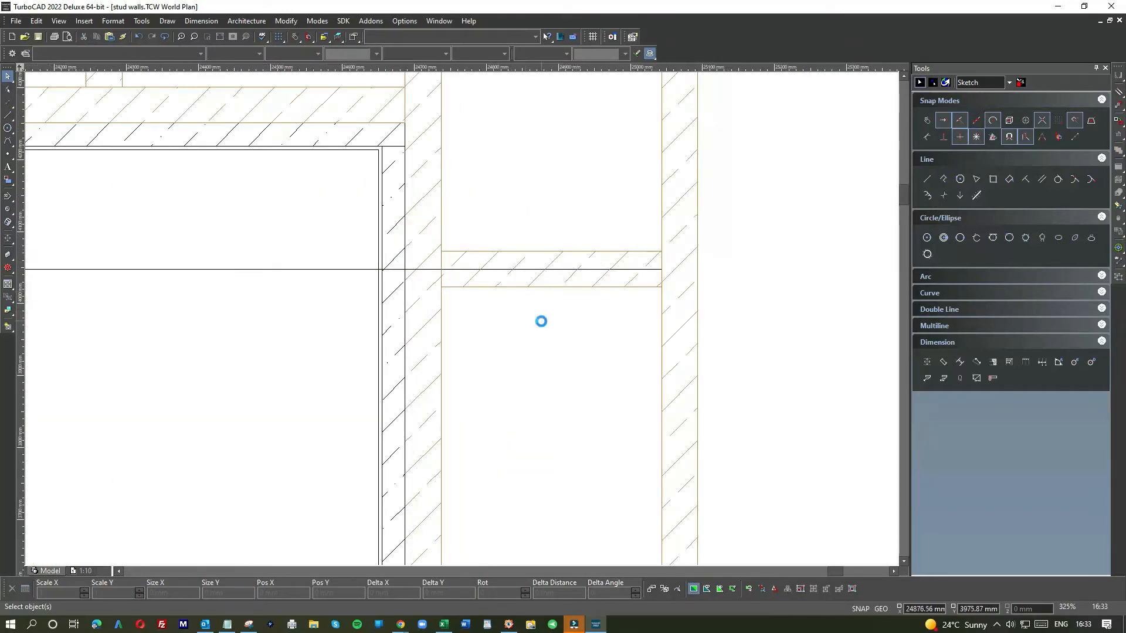
scroll(461, 328, "down", 2)
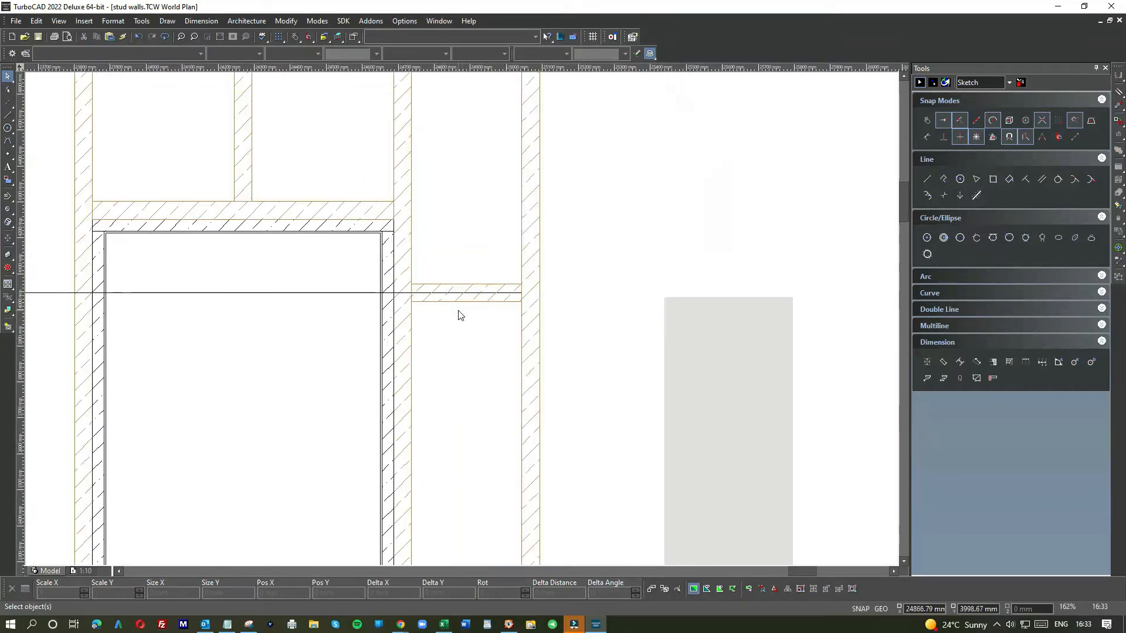
scroll(462, 319, "down", 2)
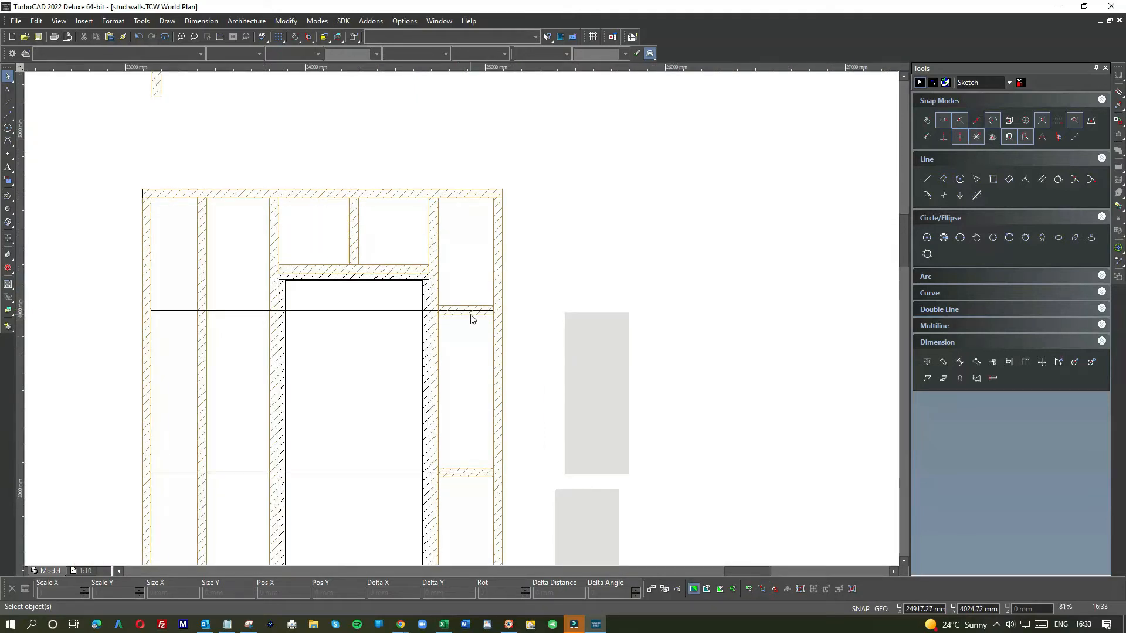
scroll(469, 320, "up", 3)
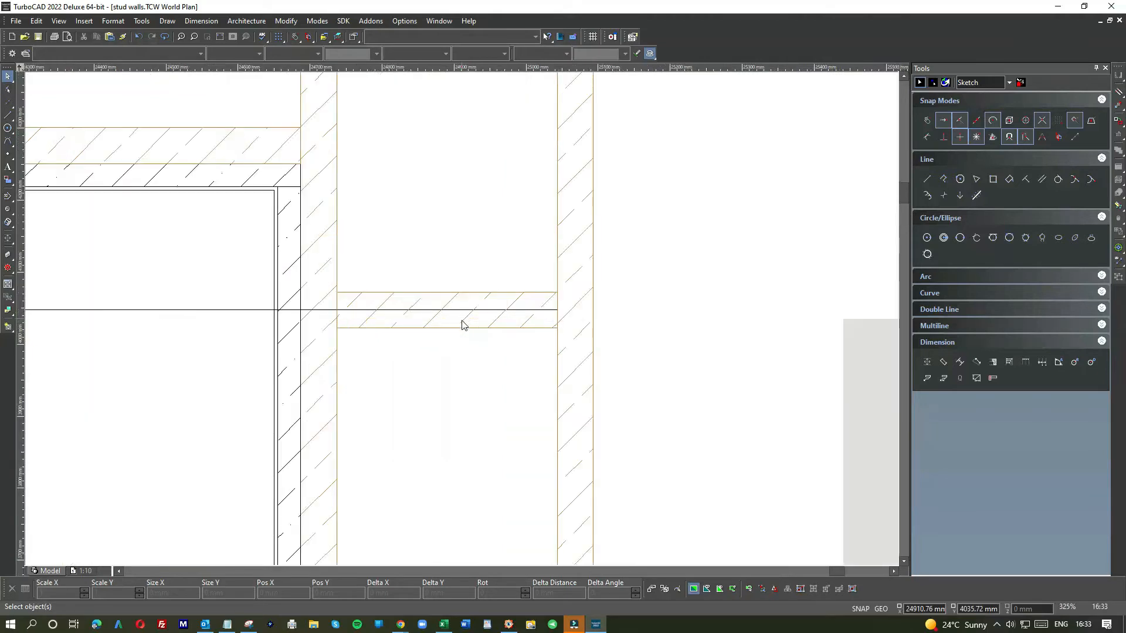
scroll(460, 322, "down", 3)
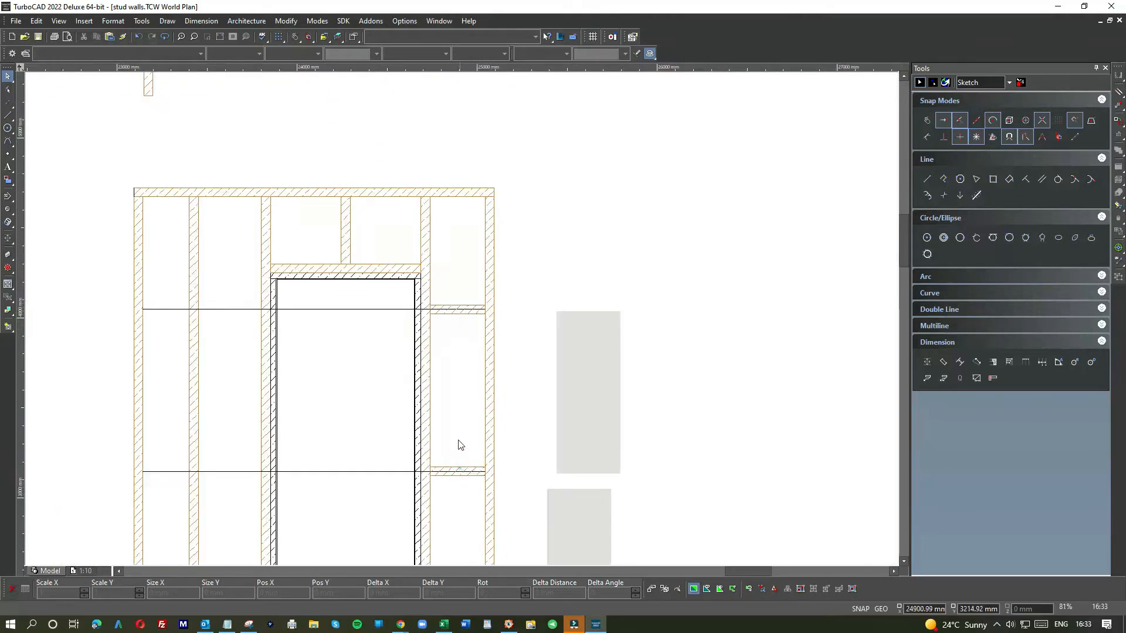
left_click(444, 322)
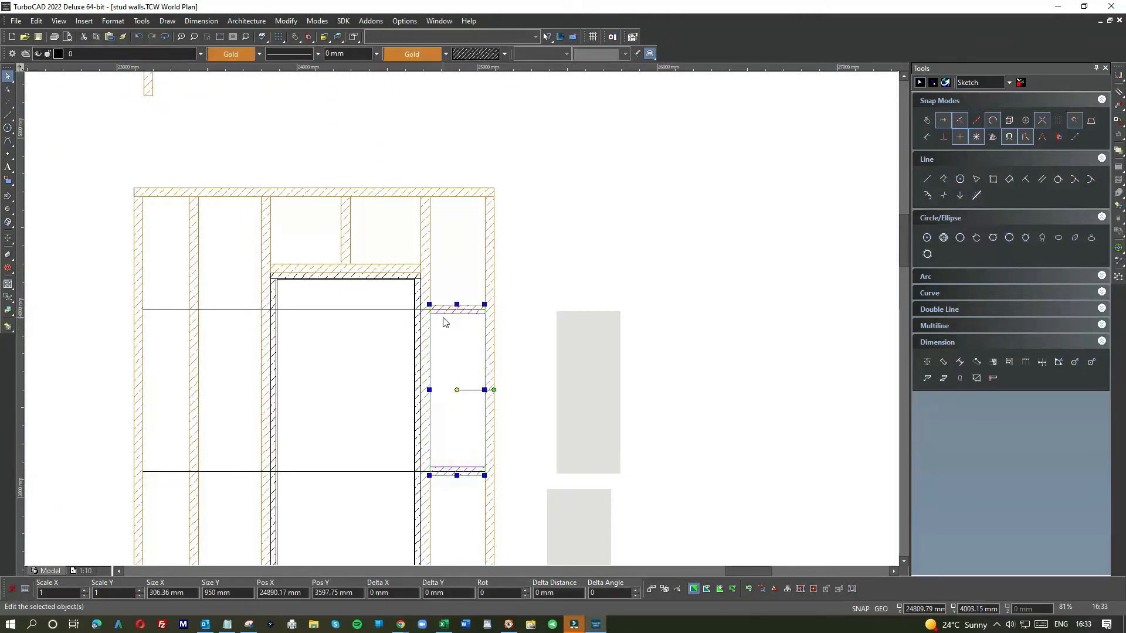
left_click(232, 284)
left_click(491, 319)
left_click_drag(452, 258, 200, 324)
Step: Move the lower nogging in the bay left of the door onto the lower joint line and stretch it to 350 mm between the studs
left_click(282, 381)
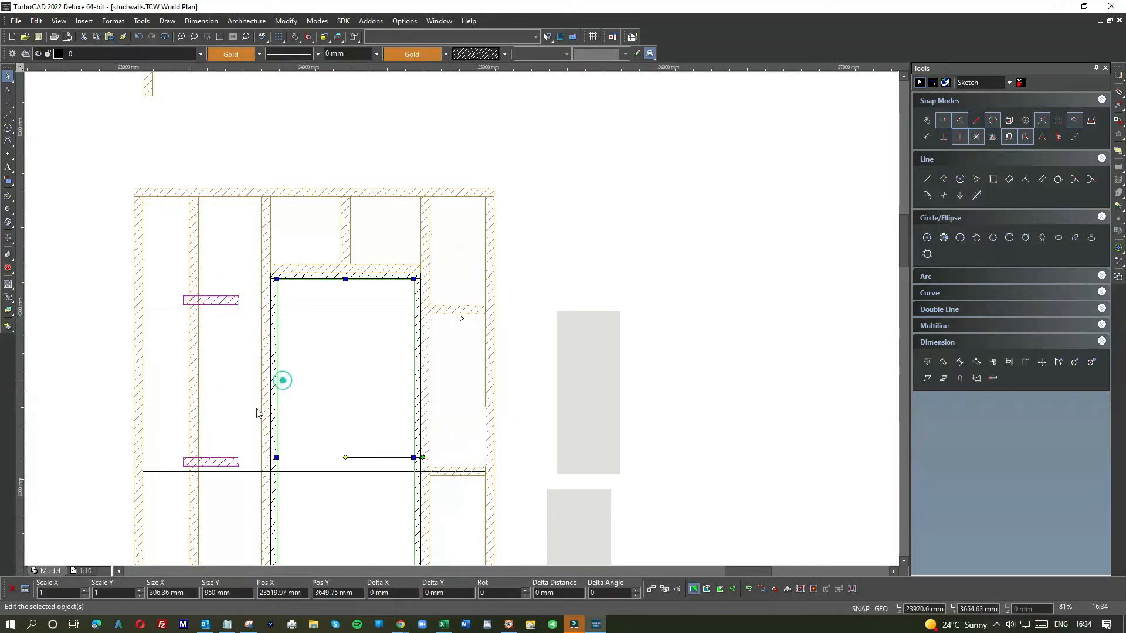
left_click(218, 463)
scroll(245, 461, "up", 2)
scroll(464, 323, "up", 1)
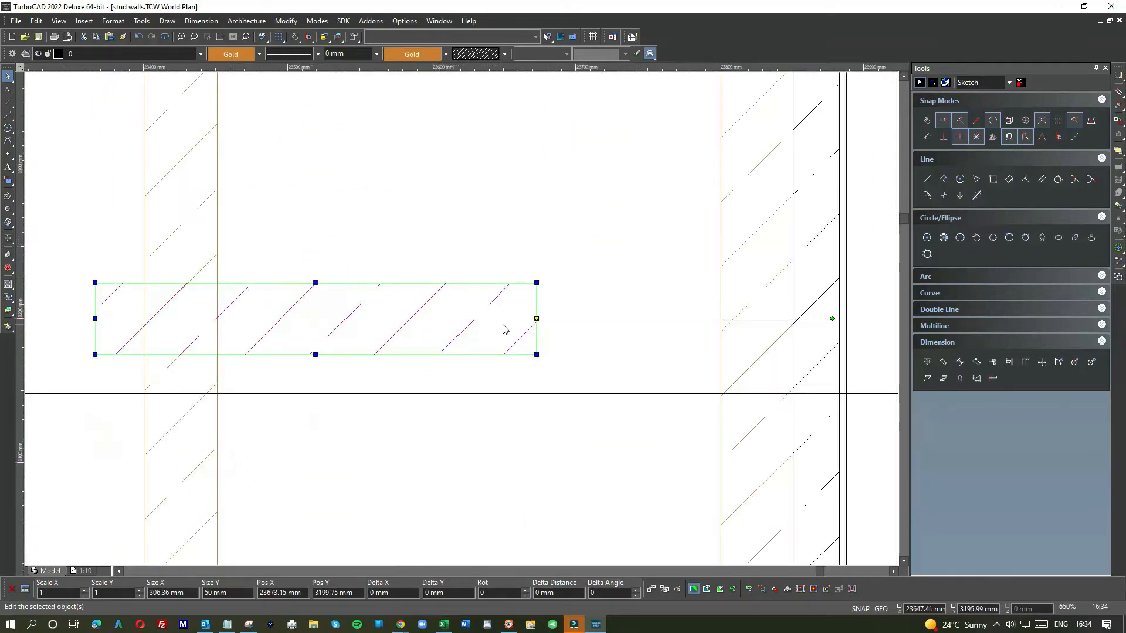
left_click_drag(532, 319, 716, 394)
scroll(606, 303, "down", 2)
scroll(384, 351, "up", 4)
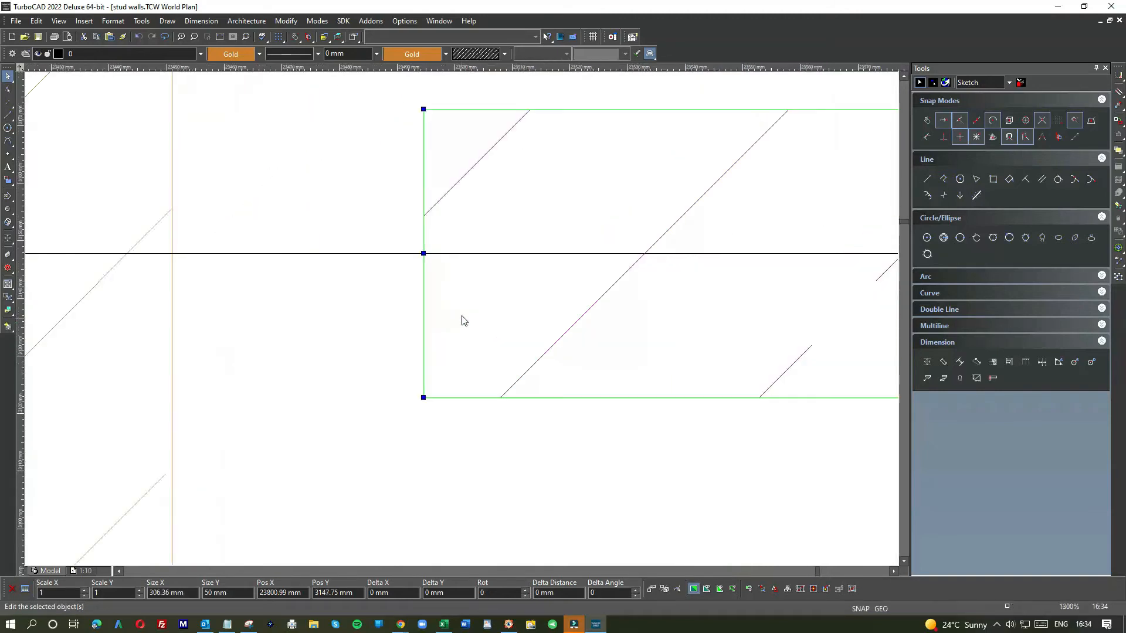
left_click(422, 255)
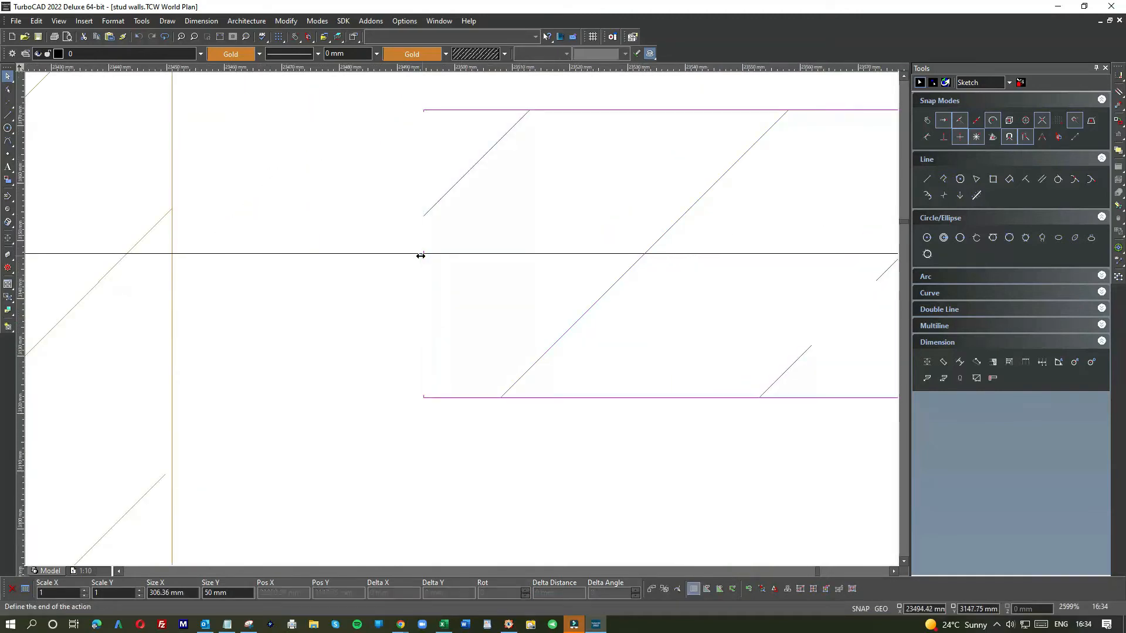
left_click(171, 254)
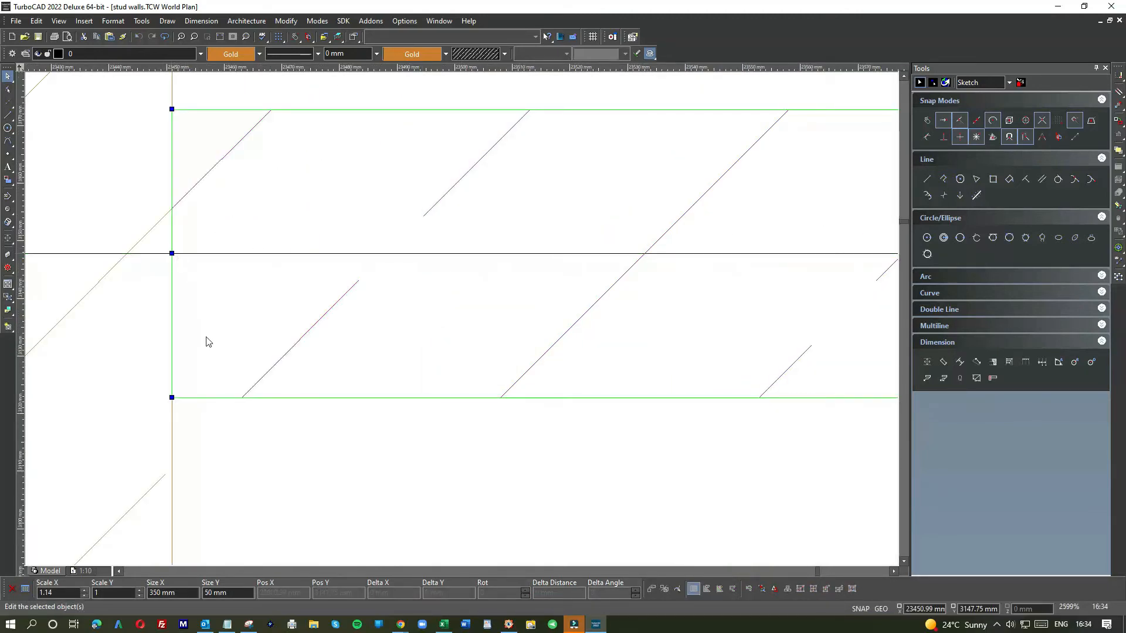
left_click(252, 443)
Step: Move the upper nogging in that bay onto the upper joint line and stretch it to 350 mm between the studs
scroll(462, 320, "down", 3)
scroll(524, 211, "down", 1)
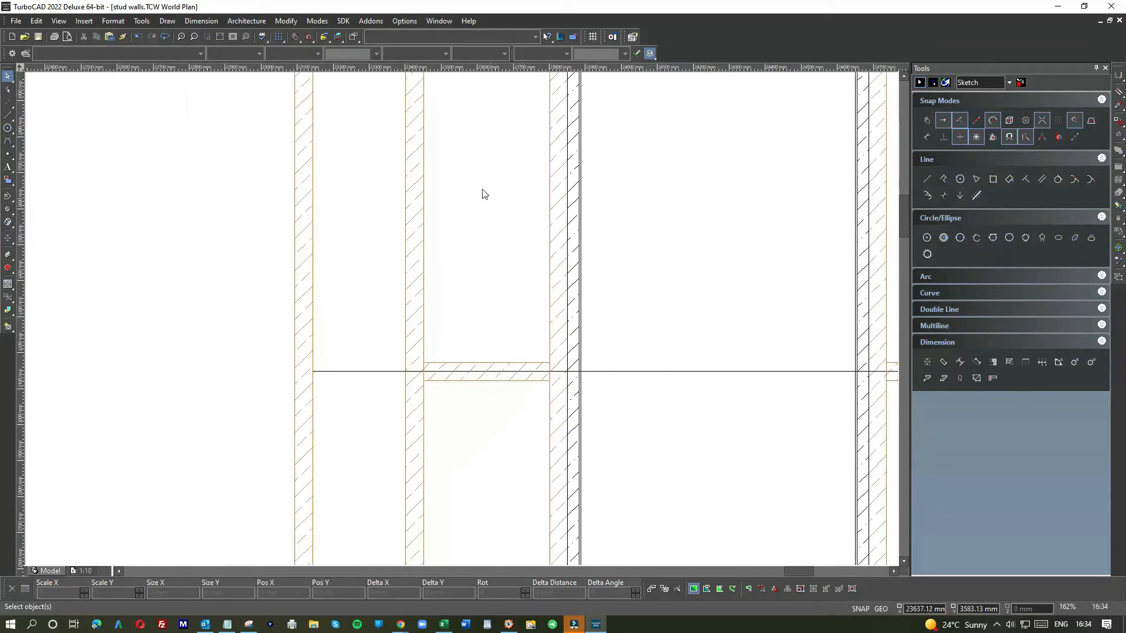
scroll(464, 323, "down", 1)
scroll(460, 243, "up", 3)
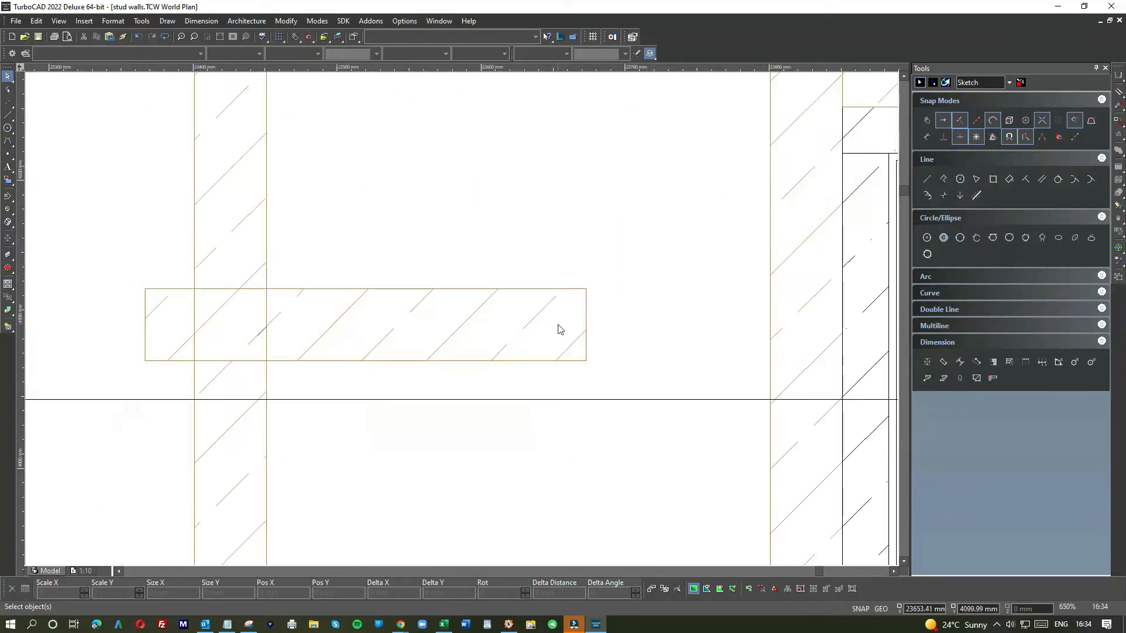
left_click(586, 317)
left_click_drag(585, 325, 758, 404)
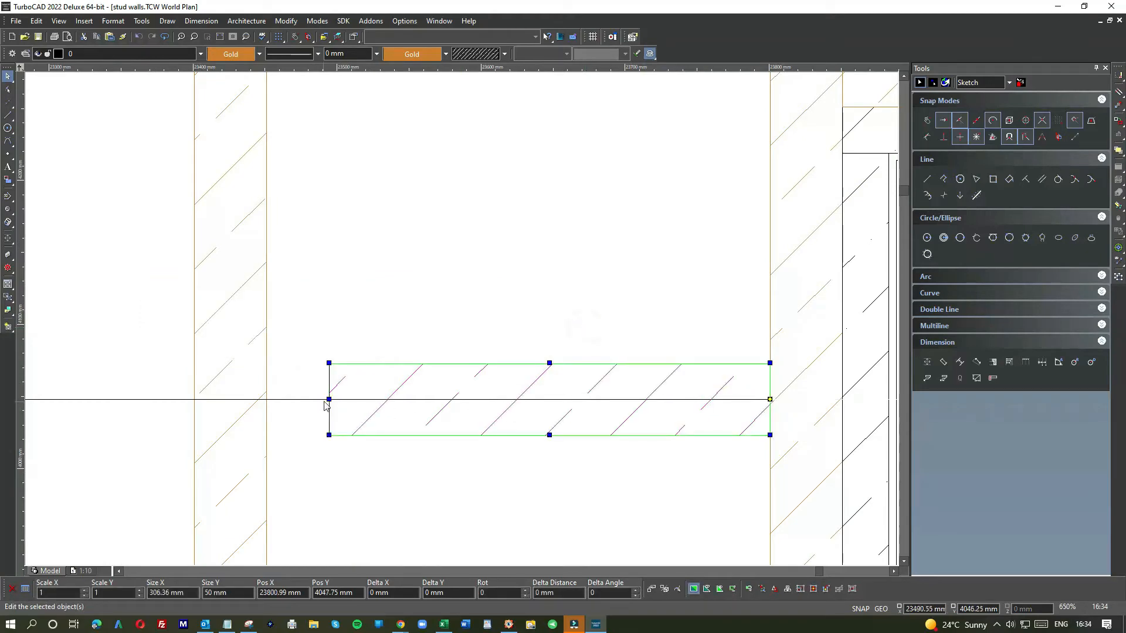
left_click_drag(328, 399, 266, 399)
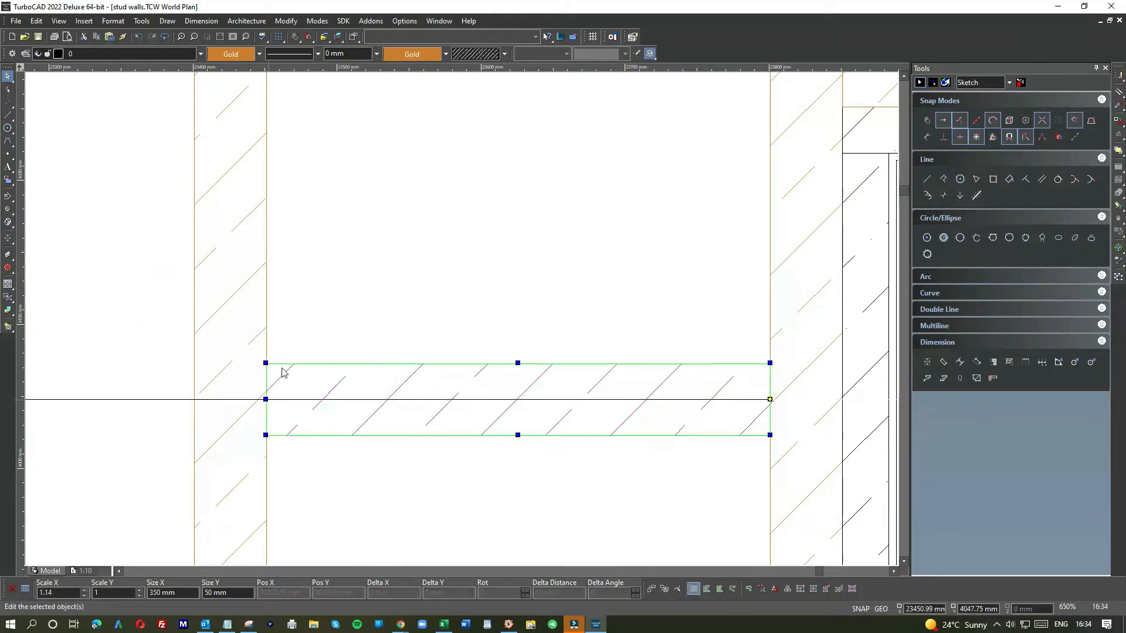
left_click(283, 363)
Step: Copy both noggings into the outermost left bay of the door wall
scroll(283, 362, "down", 5)
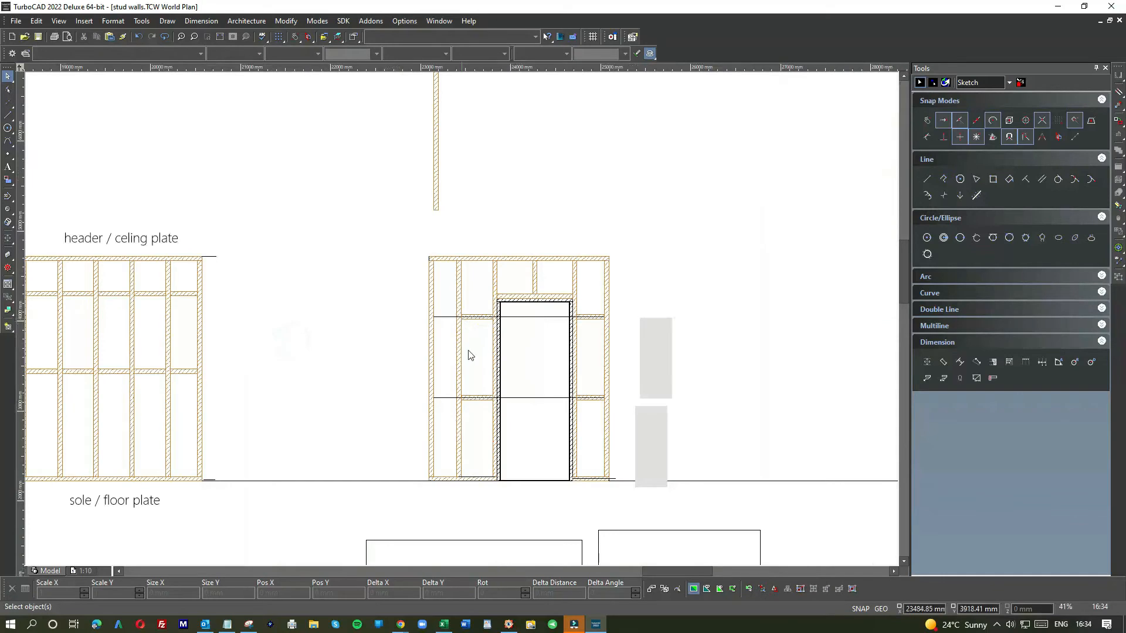
scroll(477, 382, "up", 5)
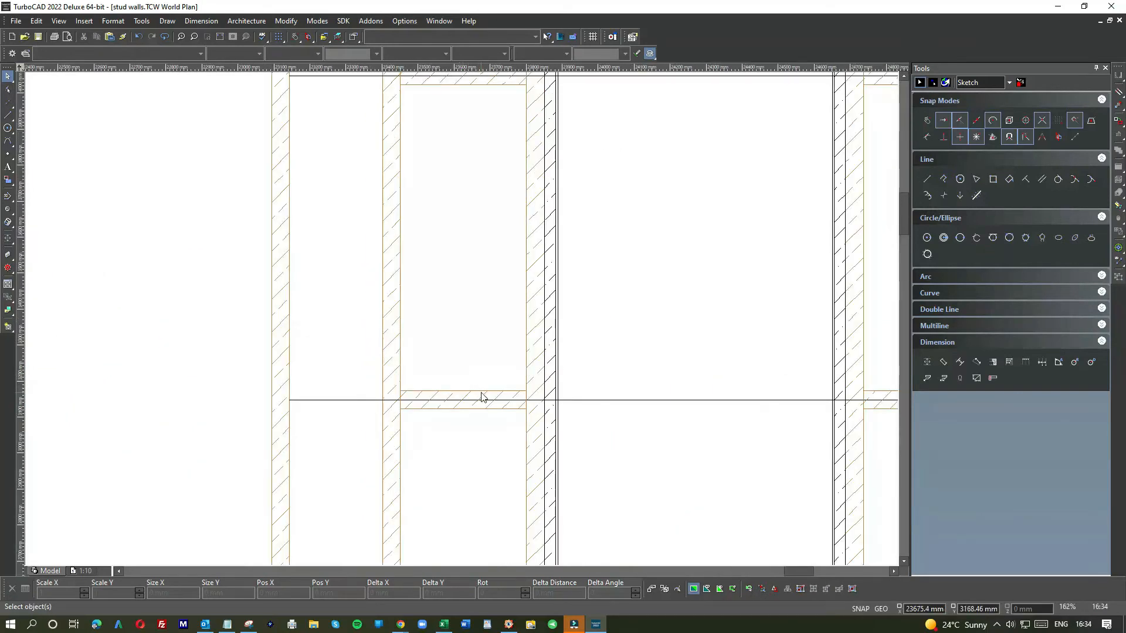
left_click_drag(481, 397, 434, 89)
scroll(463, 323, "down", 2)
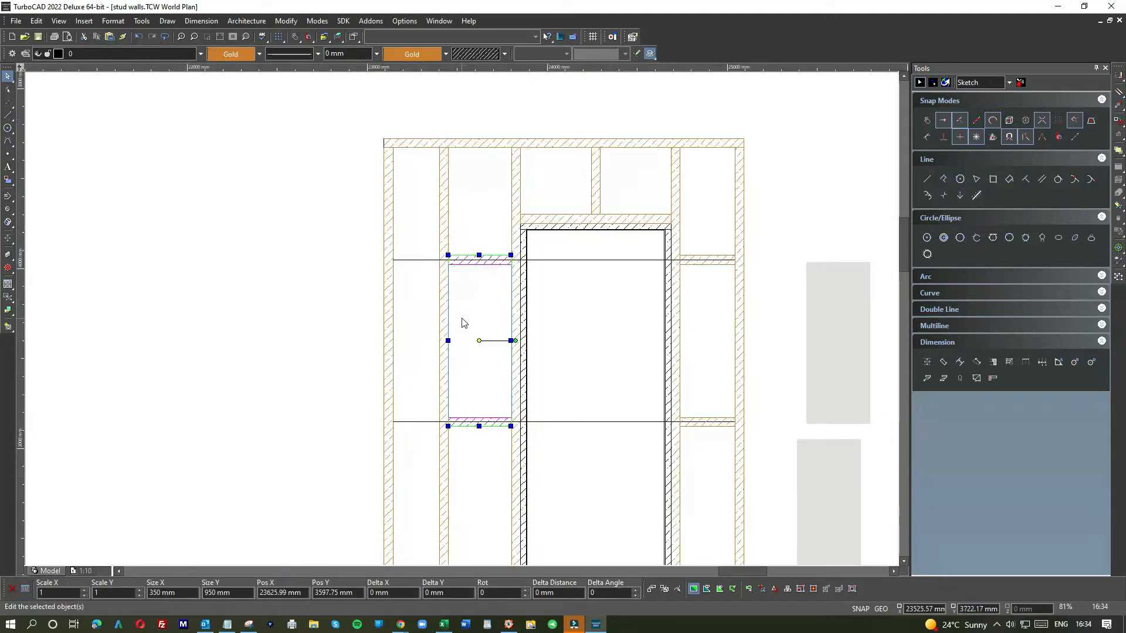
left_click(328, 312)
key("ctrl+v")
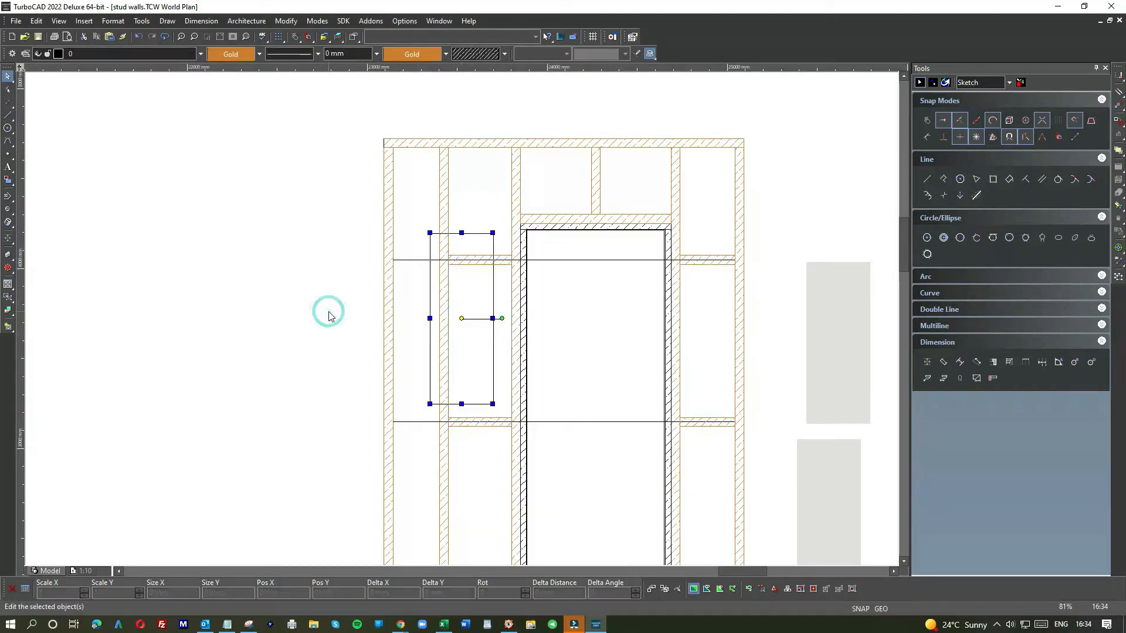
left_click(473, 286)
left_click(365, 302)
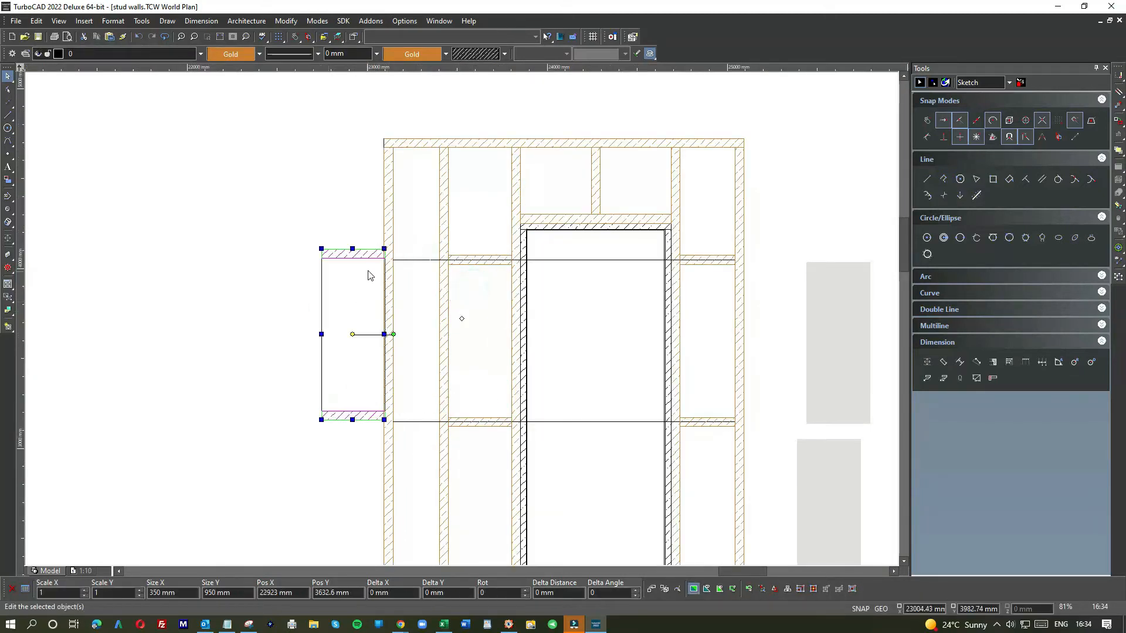
Step: Stretch the copied upper nogging's right end to meet the stud face
scroll(460, 322, "up", 4)
left_click(461, 318)
left_click(589, 320)
left_click(708, 324)
scroll(716, 286, "up", 4)
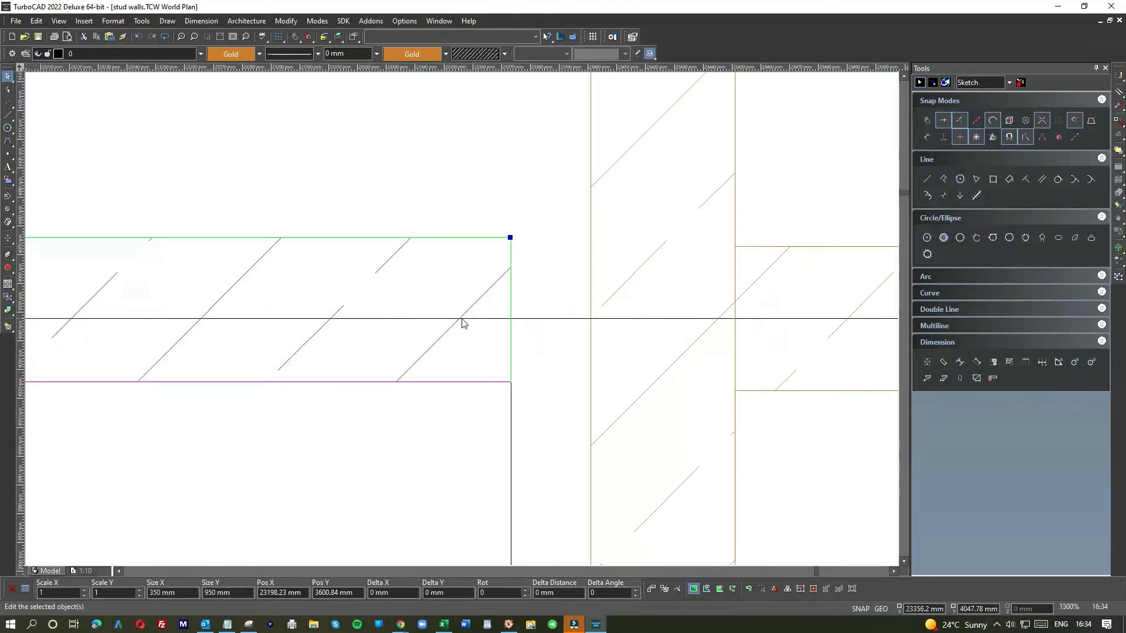
left_click(469, 401)
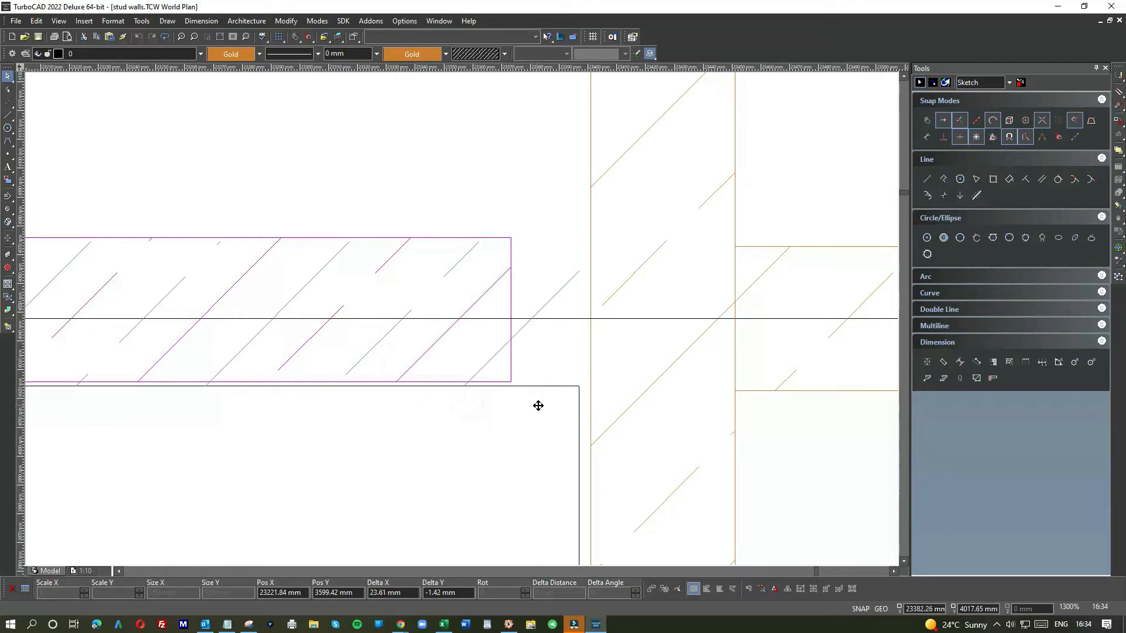
left_click(545, 405)
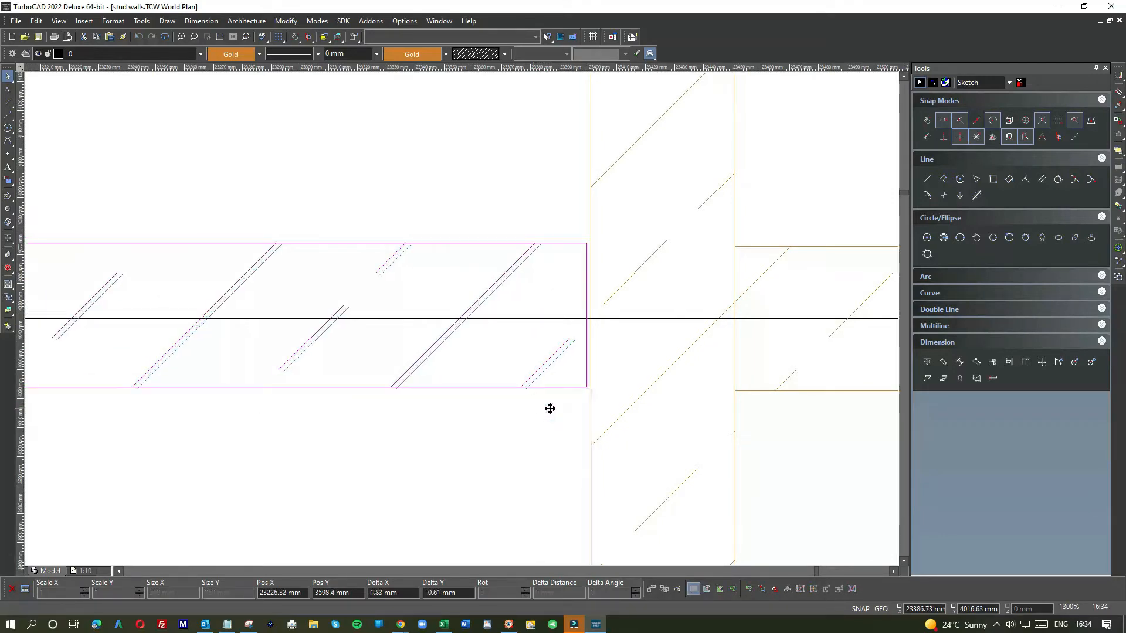
left_click(547, 411)
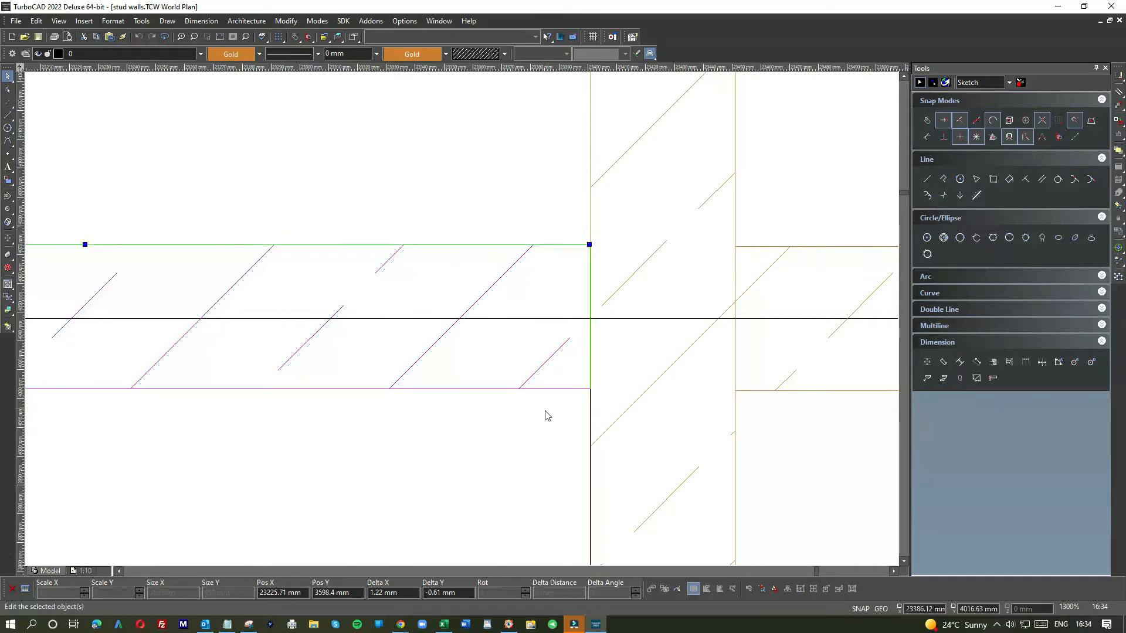
Step: Trim the upper outer-bay nogging's left end to the outer stud, about 257 mm long
scroll(442, 351, "down", 3)
scroll(416, 355, "down", 2)
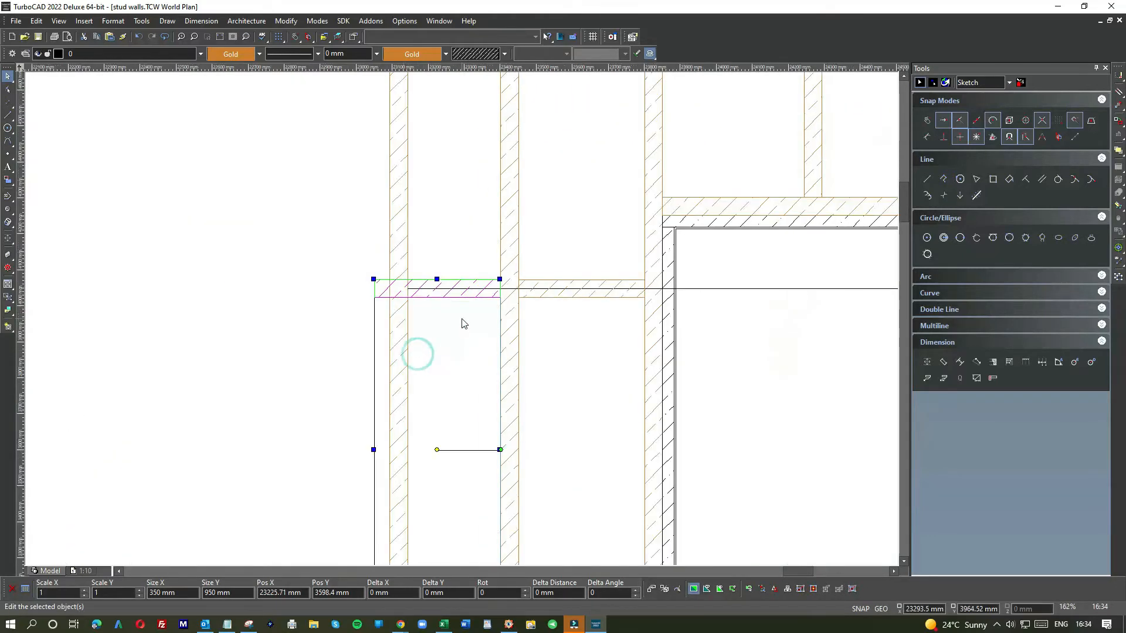
left_click(337, 286)
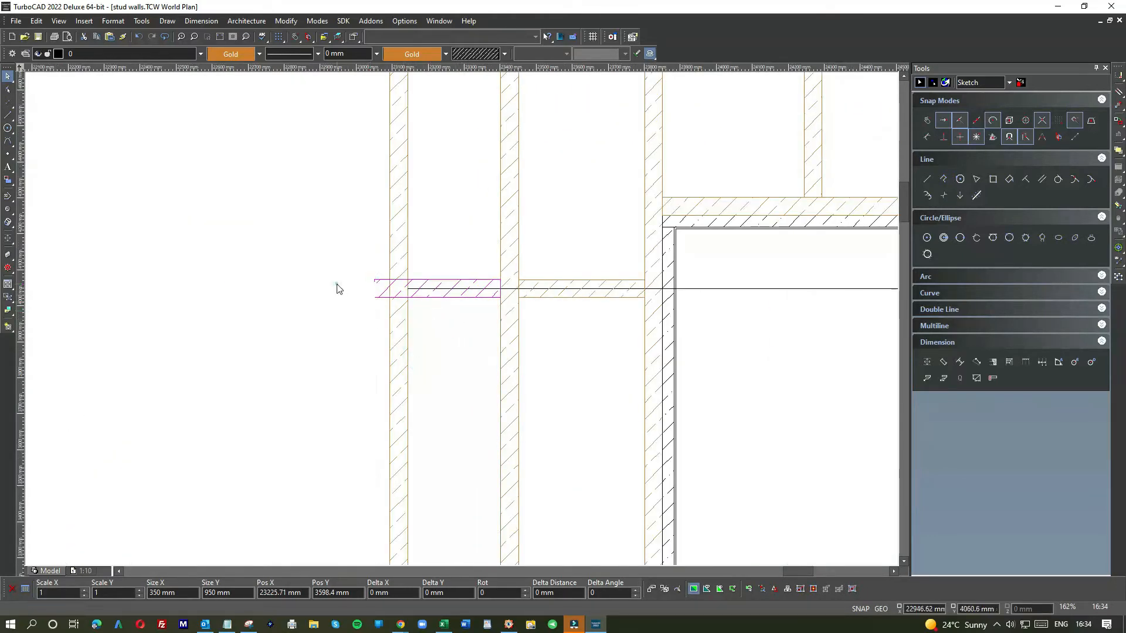
scroll(375, 299, "up", 3)
left_click(473, 338)
left_click(453, 337)
left_click(587, 337)
left_click(616, 388)
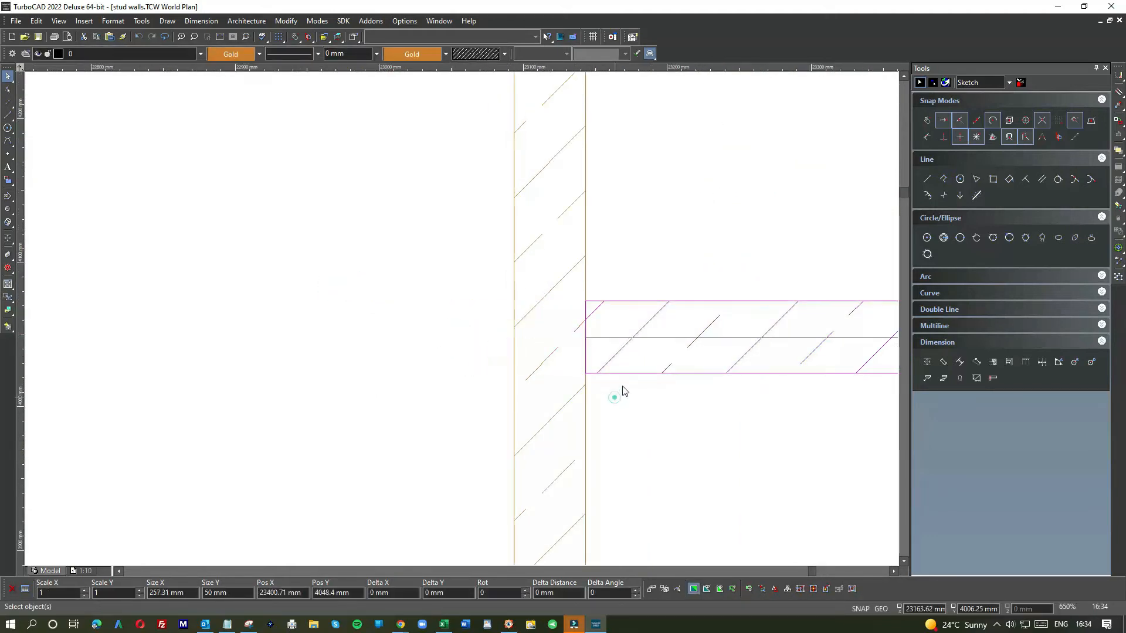
Step: Shorten the lower outer-bay nogging to fit between the studs, about 257 mm long
right_click(649, 339)
left_click(681, 344)
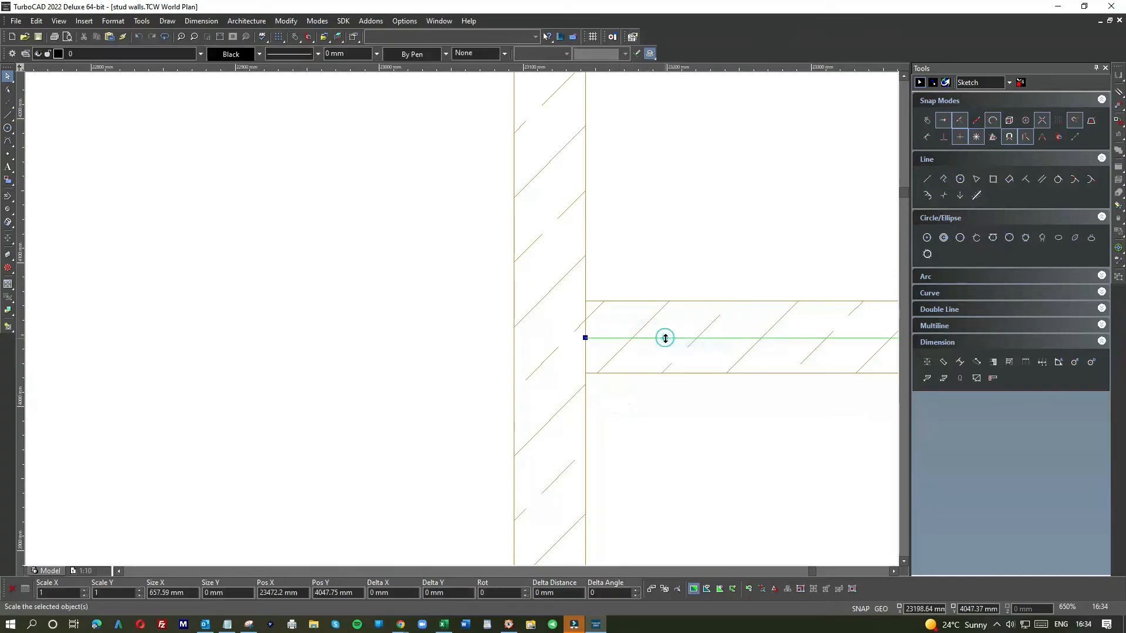
scroll(586, 346, "down", 3)
scroll(466, 352, "down", 2)
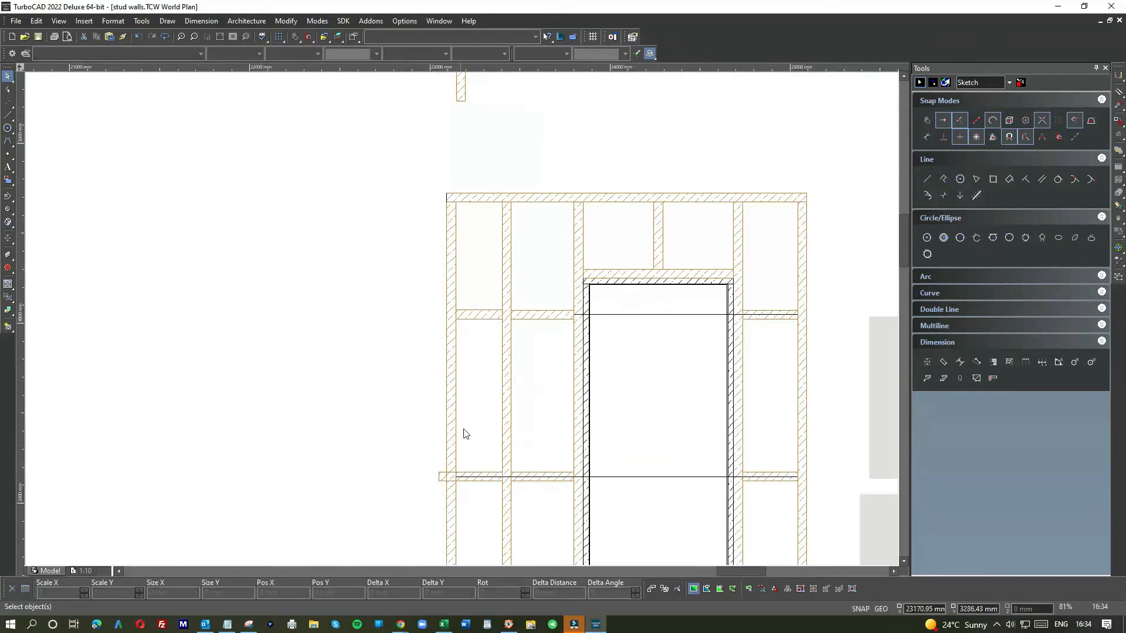
scroll(465, 478, "up", 3)
left_click(441, 318)
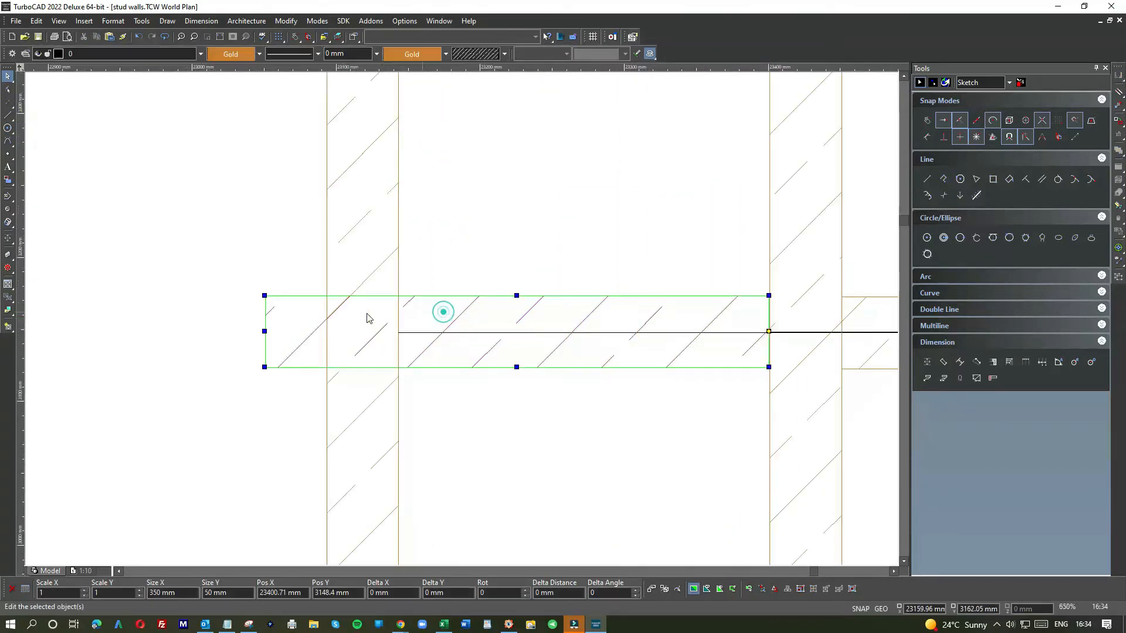
left_click_drag(266, 331, 398, 327)
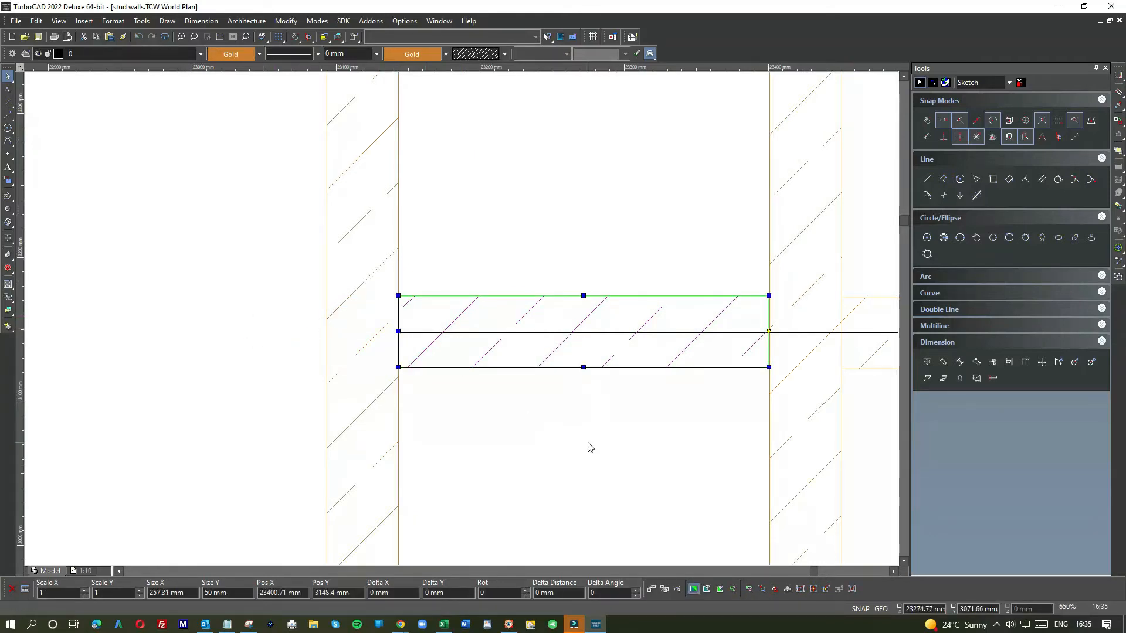
left_click(588, 445)
left_click(601, 332)
left_click(623, 343)
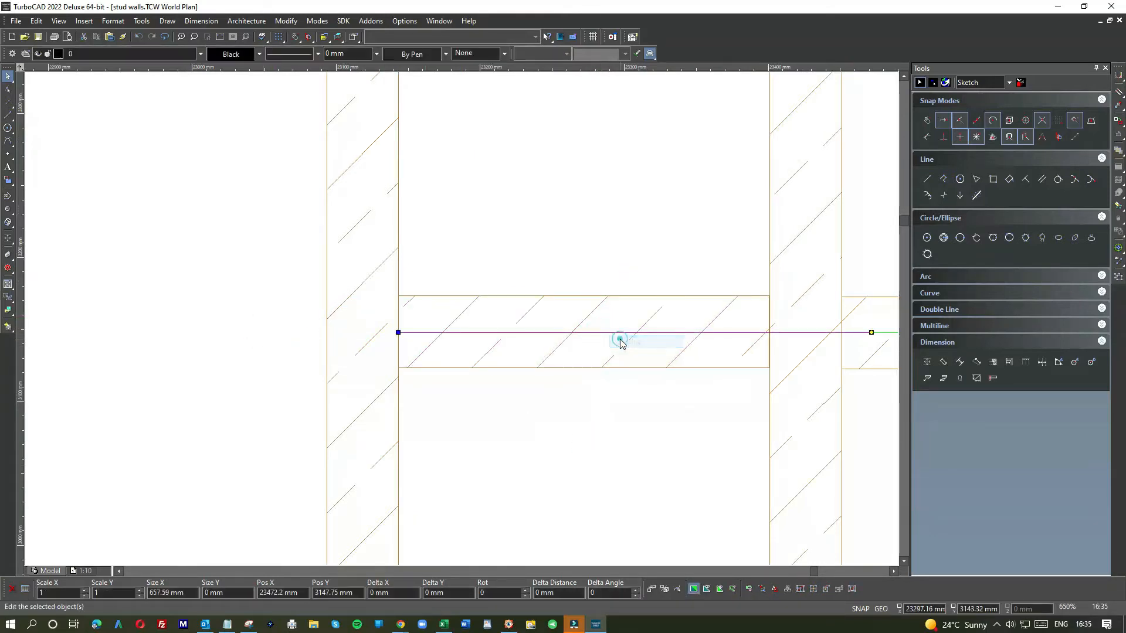
scroll(460, 322, "down", 10)
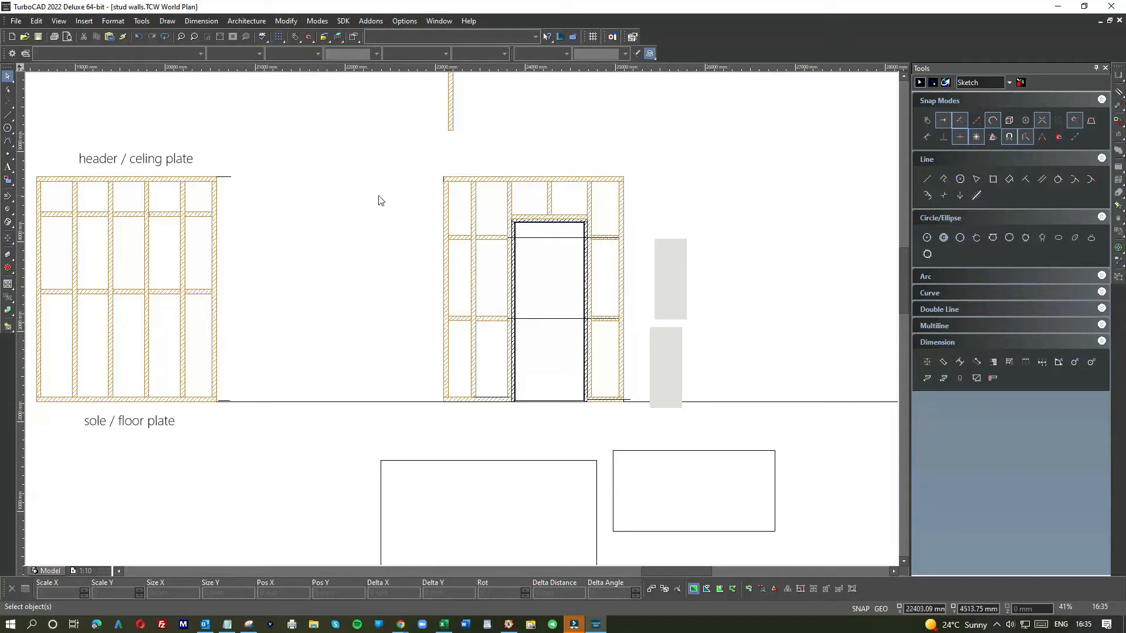
scroll(422, 316, "down", 5)
left_click(336, 287)
left_click_drag(336, 286, 531, 292)
scroll(531, 291, "up", 5)
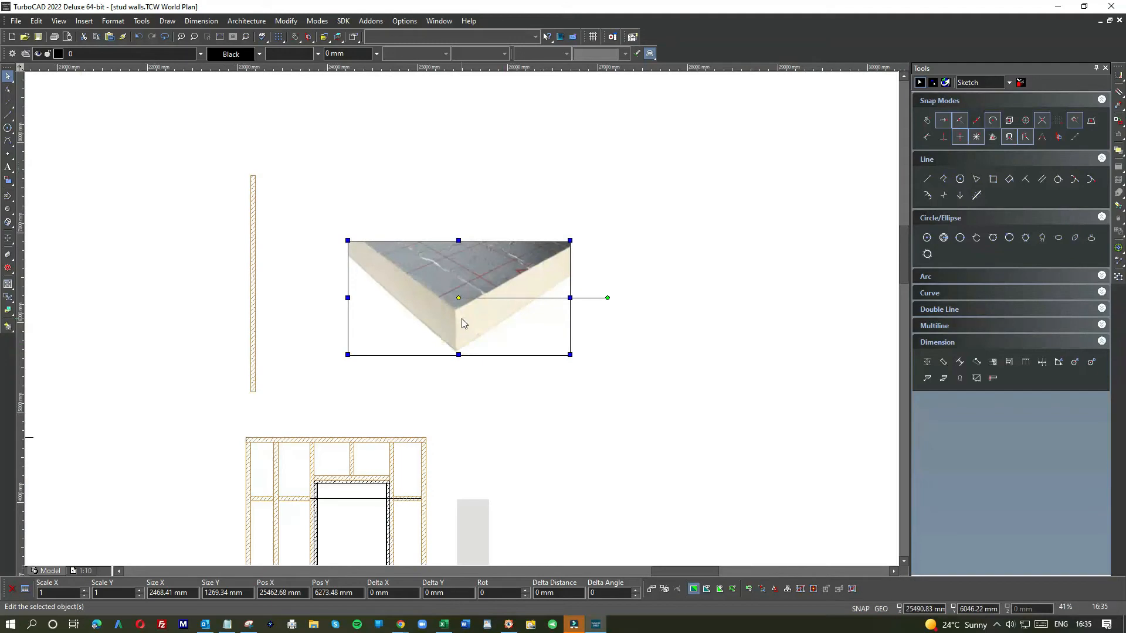
scroll(464, 324, "down", 2)
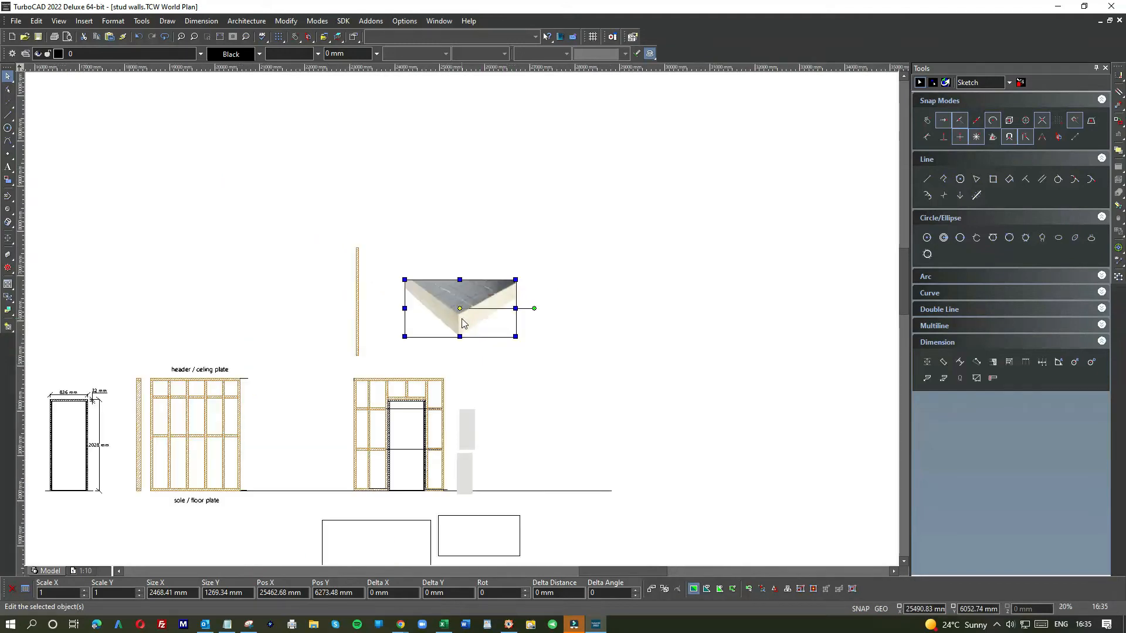
scroll(435, 417, "up", 6)
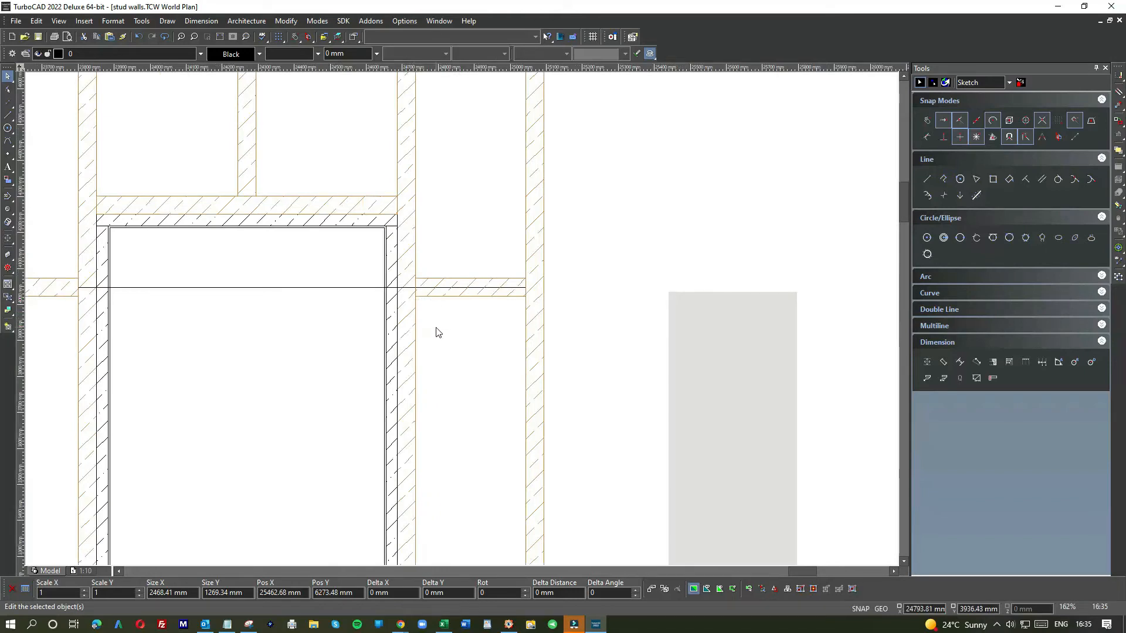
scroll(440, 331, "down", 4)
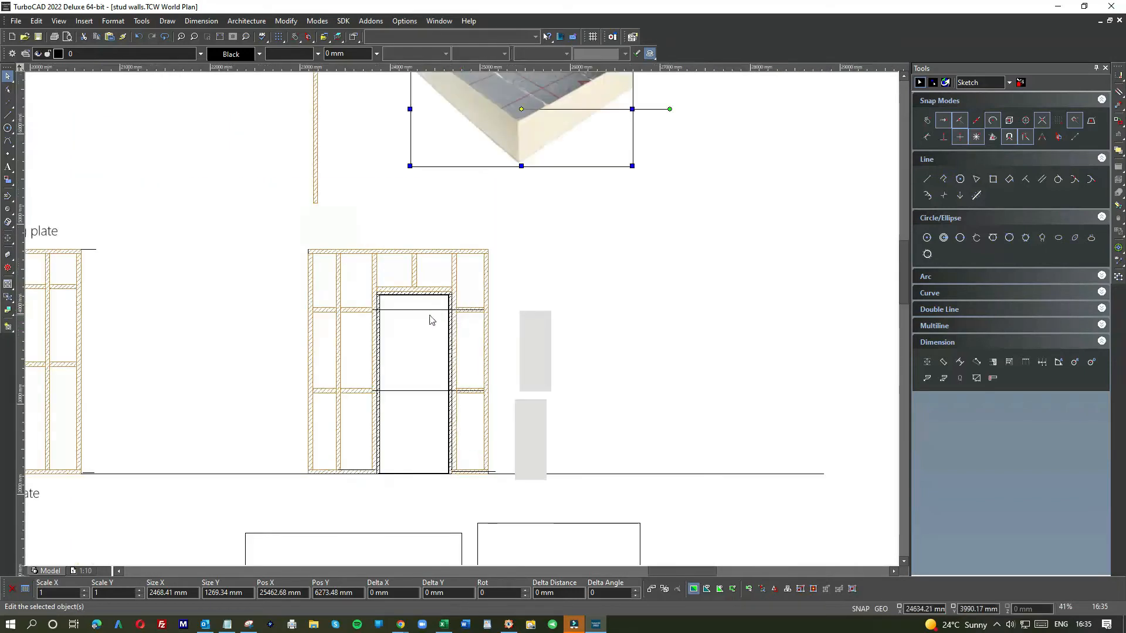
Step: Delete the two joint lines running across the door opening
left_click(412, 309)
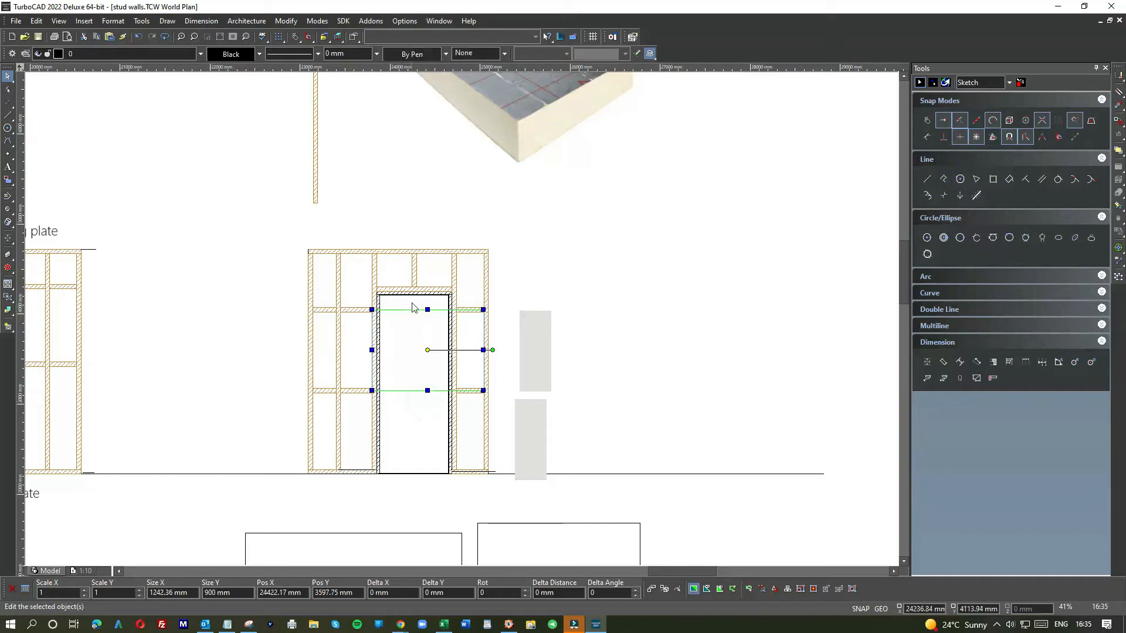
key("Delete")
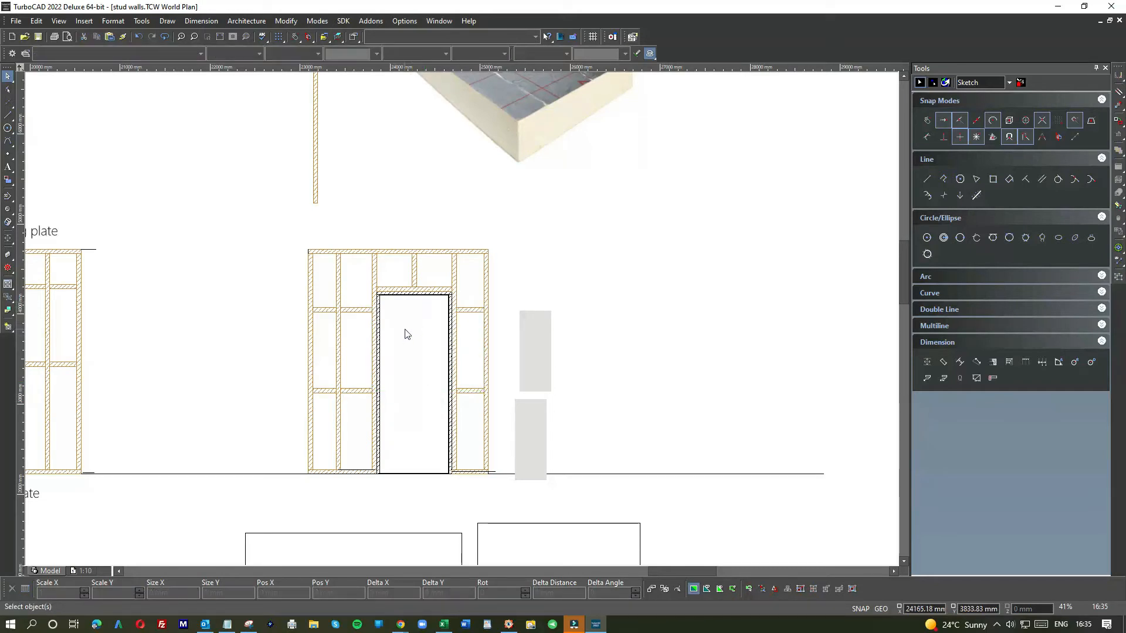
scroll(493, 246, "up", 4)
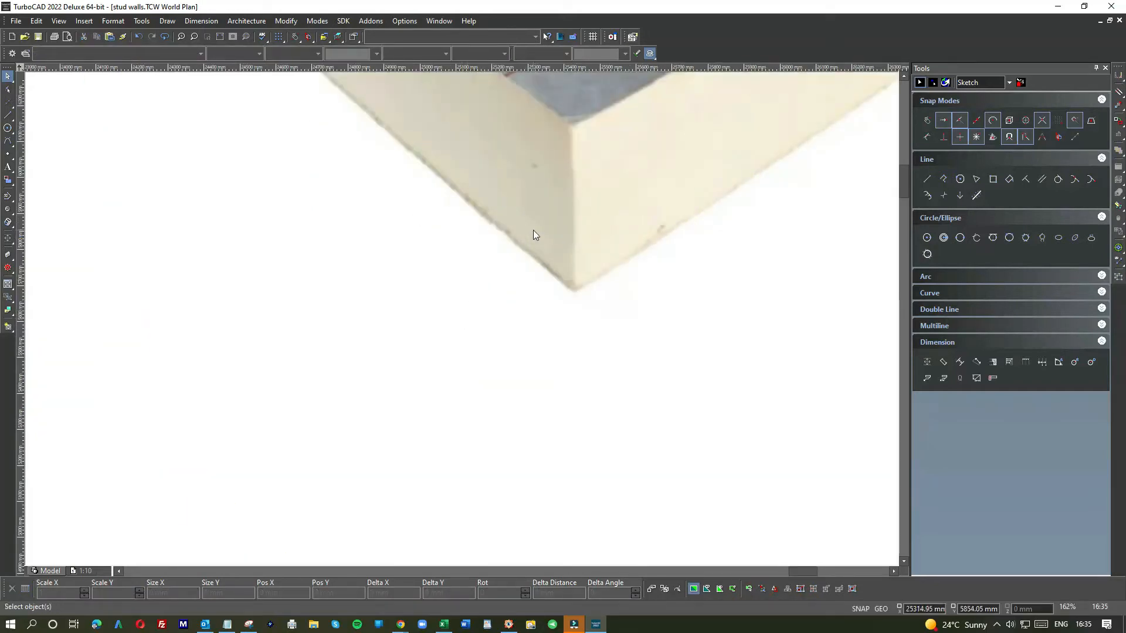
scroll(533, 230, "down", 2)
scroll(464, 281, "down", 2)
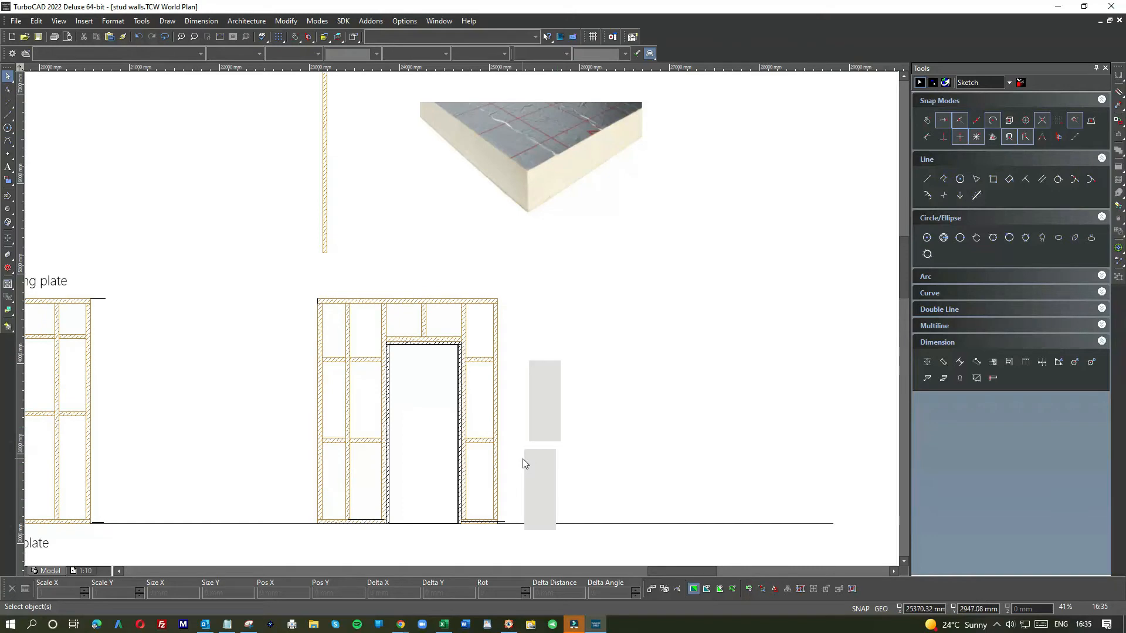
Step: Move the lower grey panel beside the door so its top edge sits just under the nogging
scroll(525, 463, "up", 5)
left_click(485, 306)
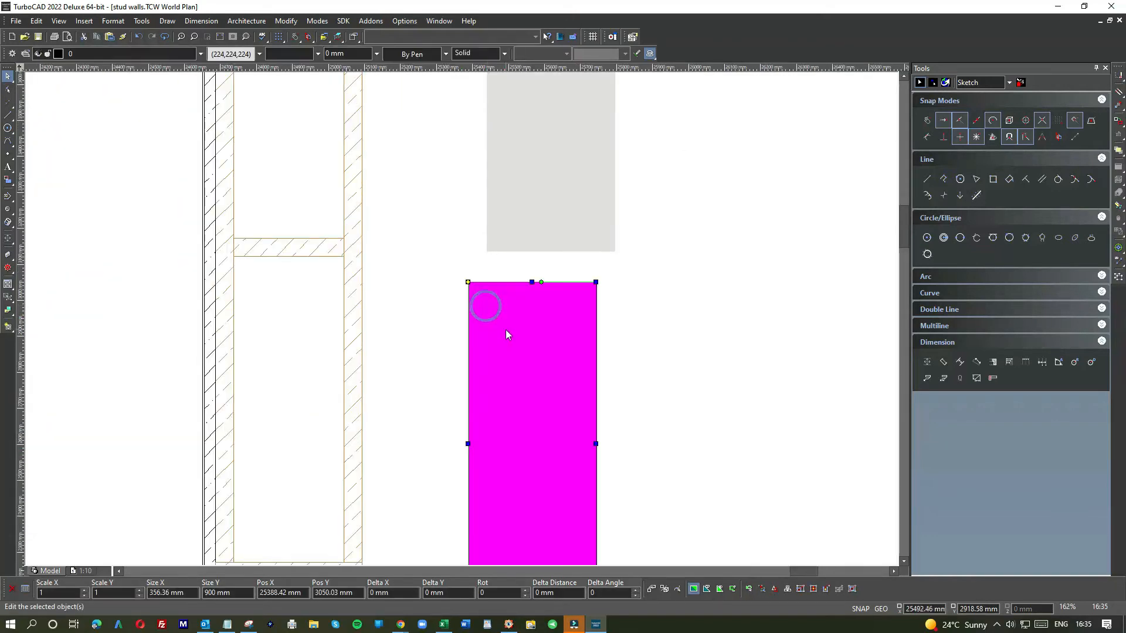
scroll(506, 331, "down", 3)
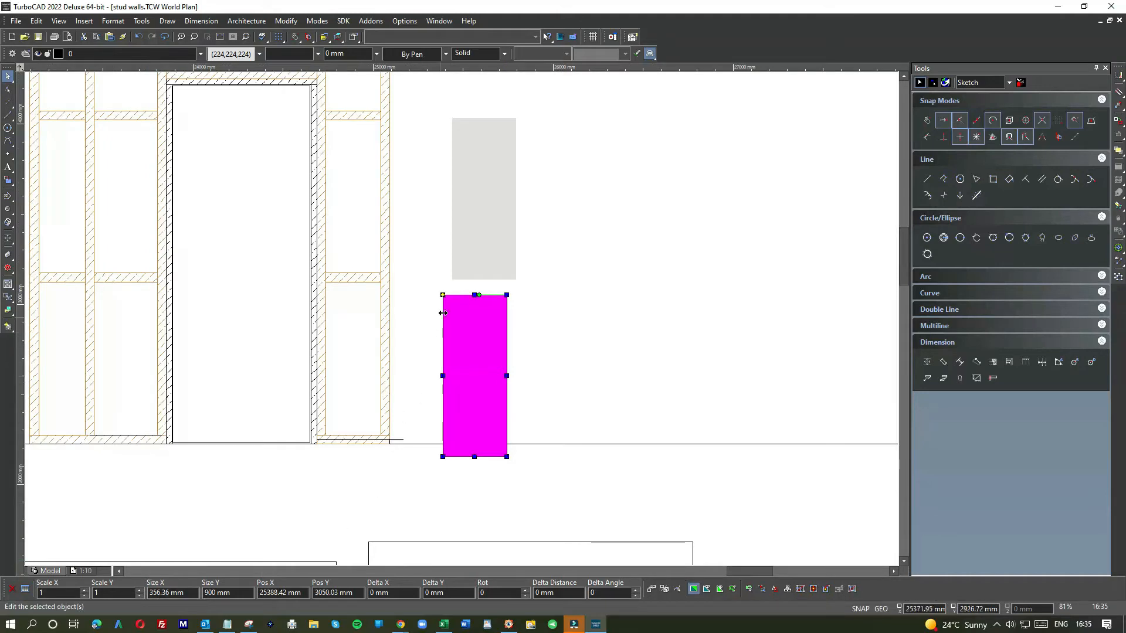
scroll(443, 313, "up", 6)
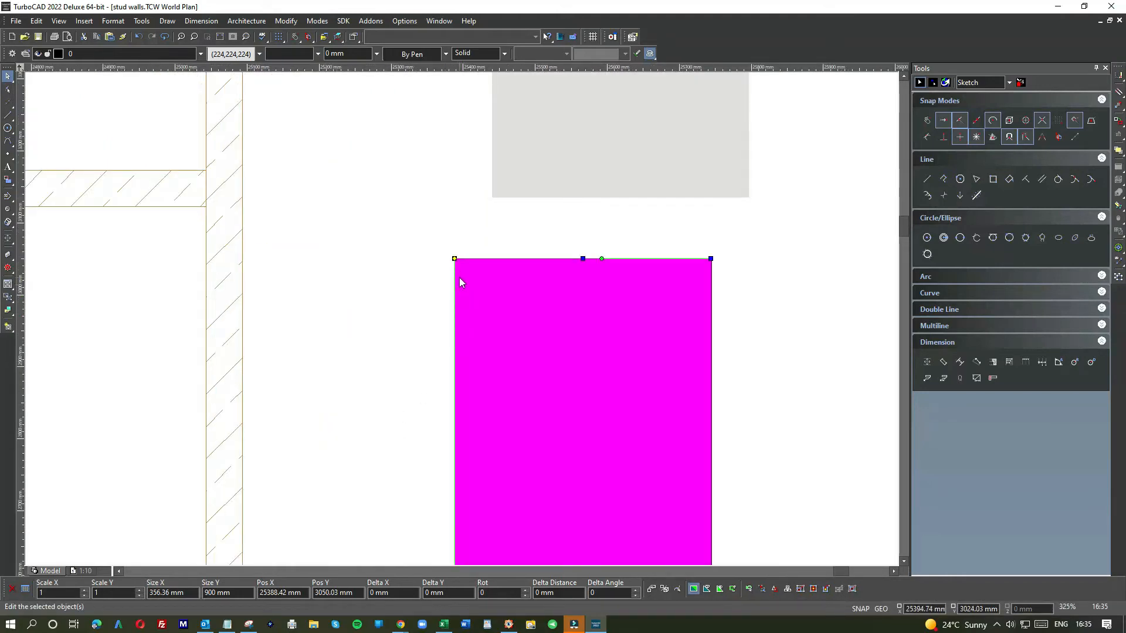
left_click(455, 258)
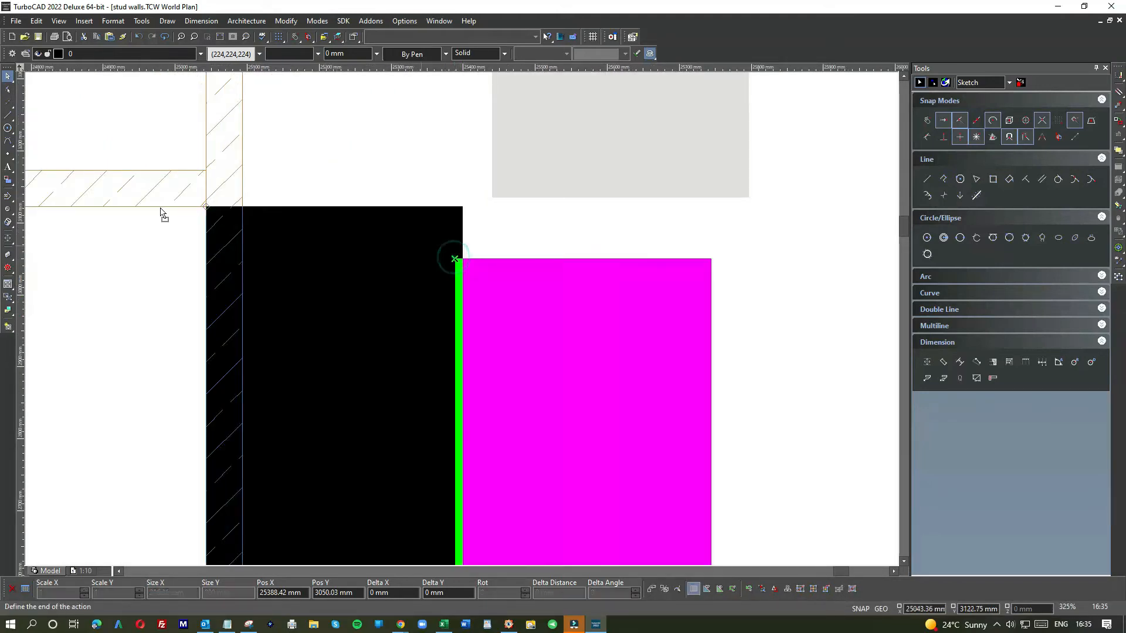
left_click(61, 193)
scroll(61, 210, "down", 1)
scroll(462, 323, "down", 1)
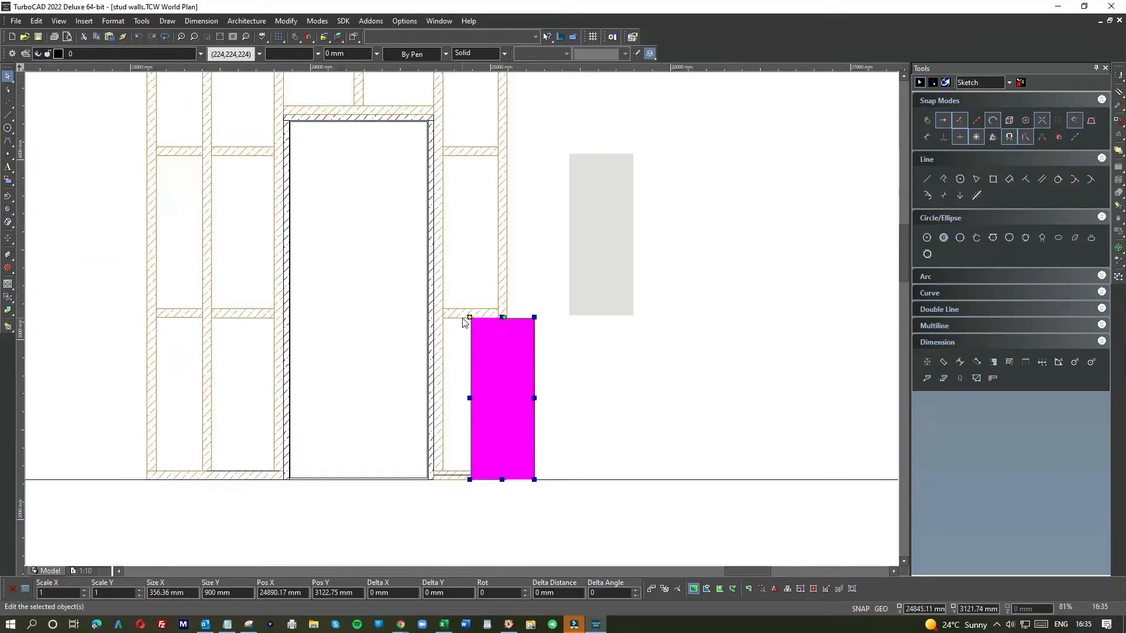
scroll(462, 323, "up", 3)
left_click(520, 338)
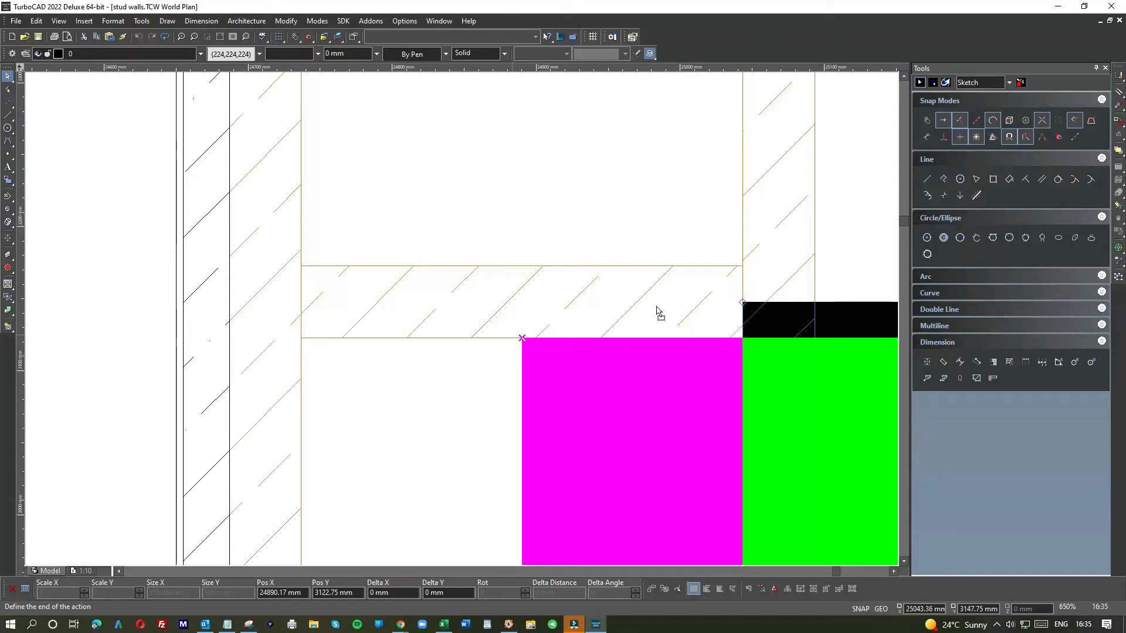
left_click(675, 310)
Step: Stretch the lower panel's left edge across to the door stud, about 406 mm wide
scroll(465, 322, "down", 2)
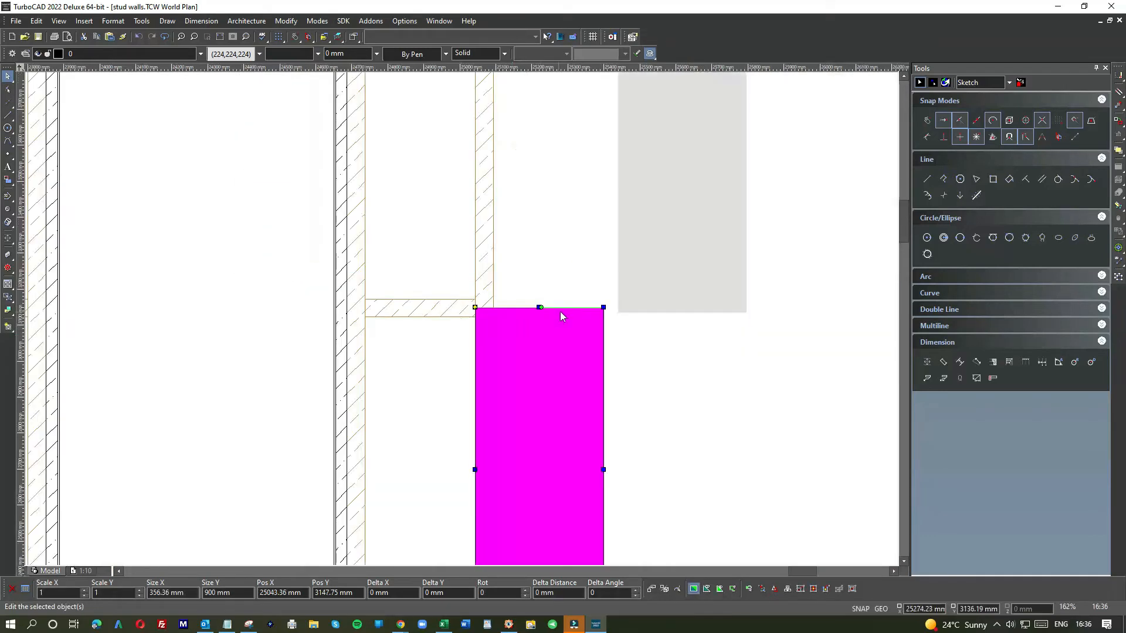
left_click(474, 470)
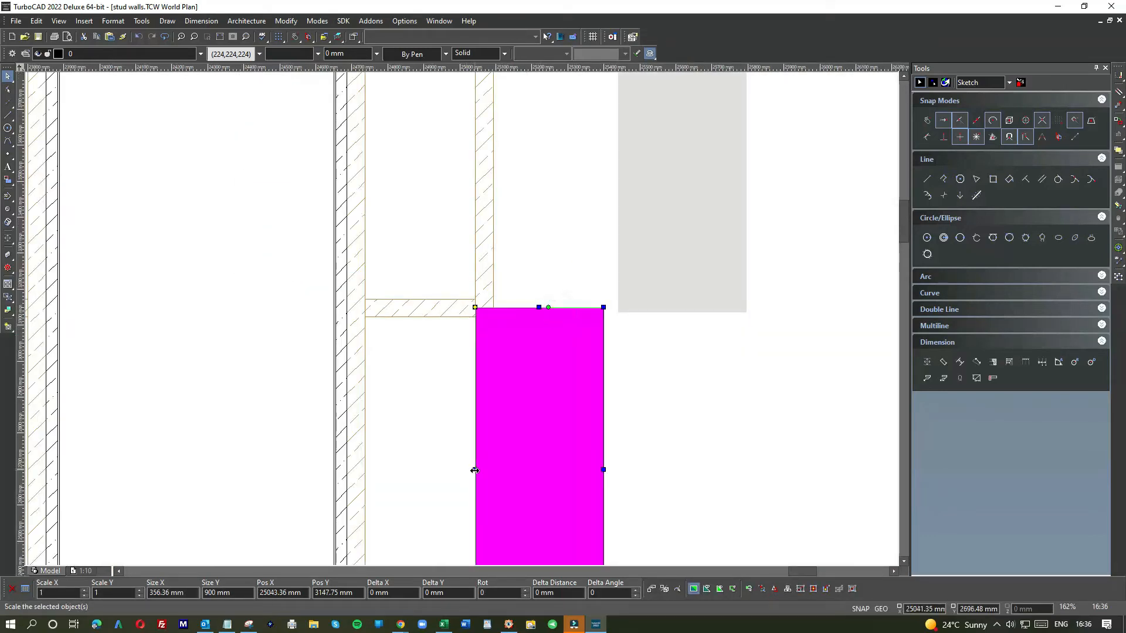
left_click(348, 469)
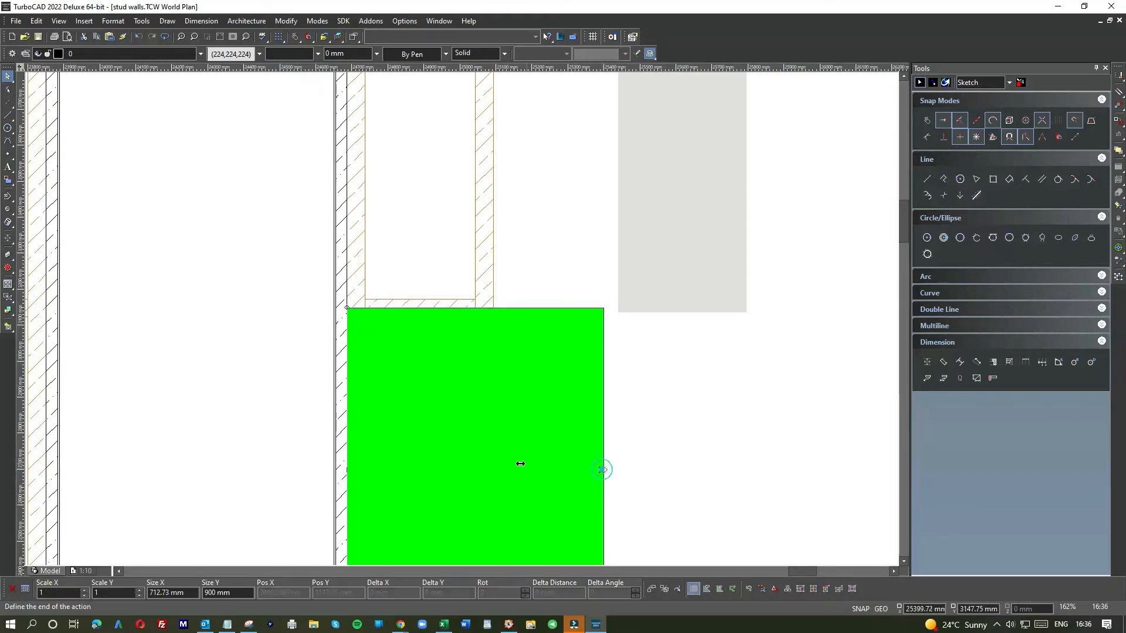
left_click(496, 406)
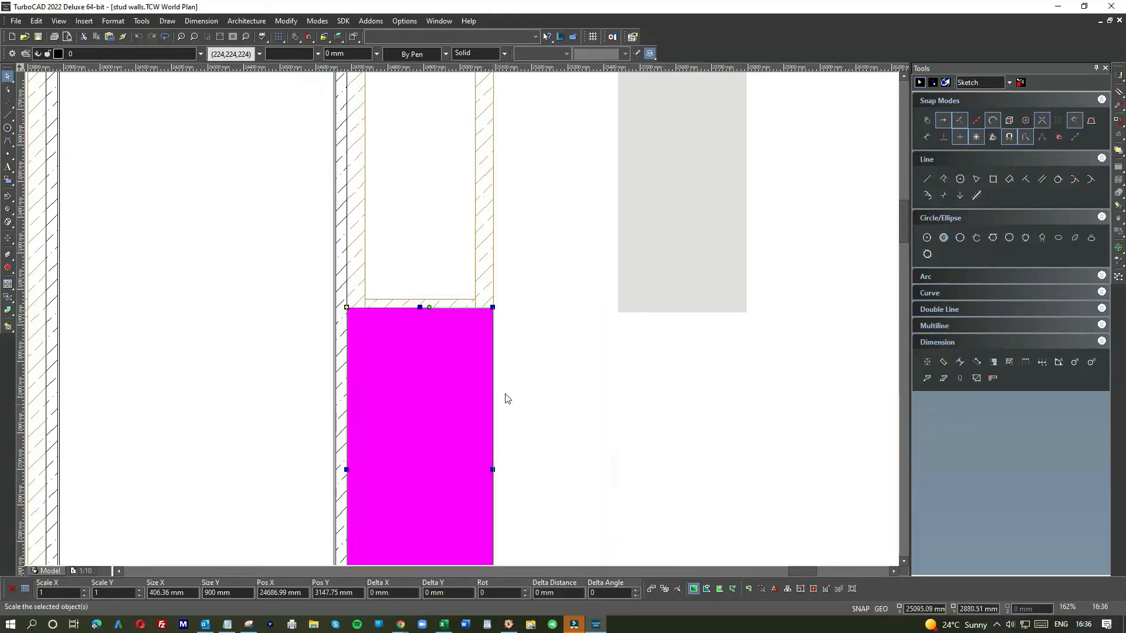
Step: Move the upper grey panel above the nogging in the same bay, aligning its corner with the lower panel
scroll(525, 375, "down", 5)
scroll(477, 304, "up", 5)
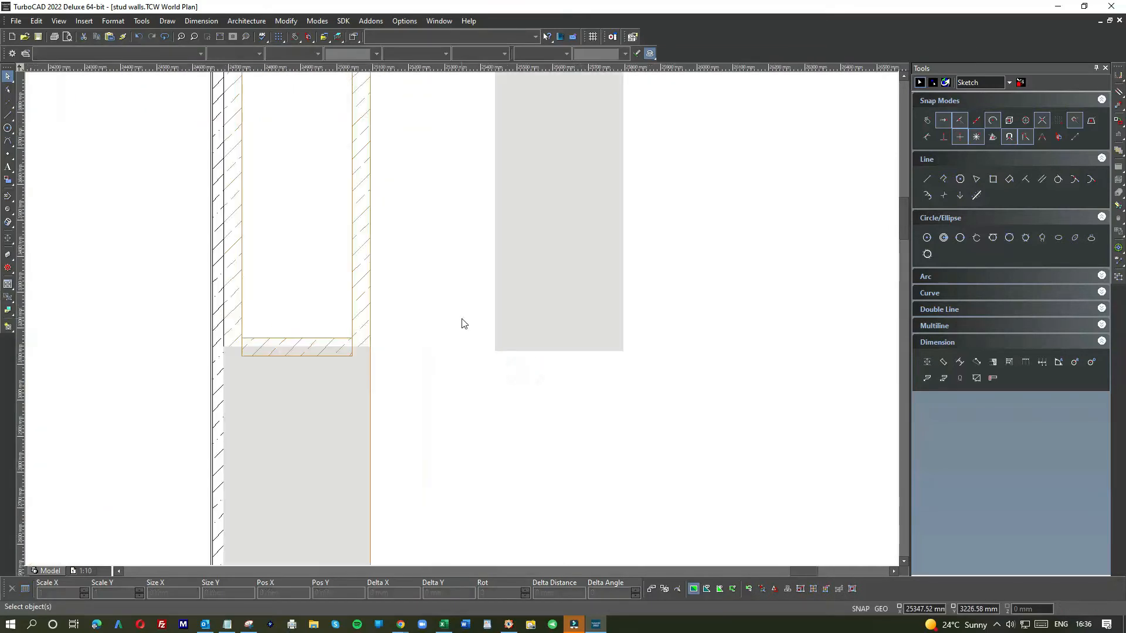
left_click(496, 338)
left_click_drag(514, 337, 282, 322)
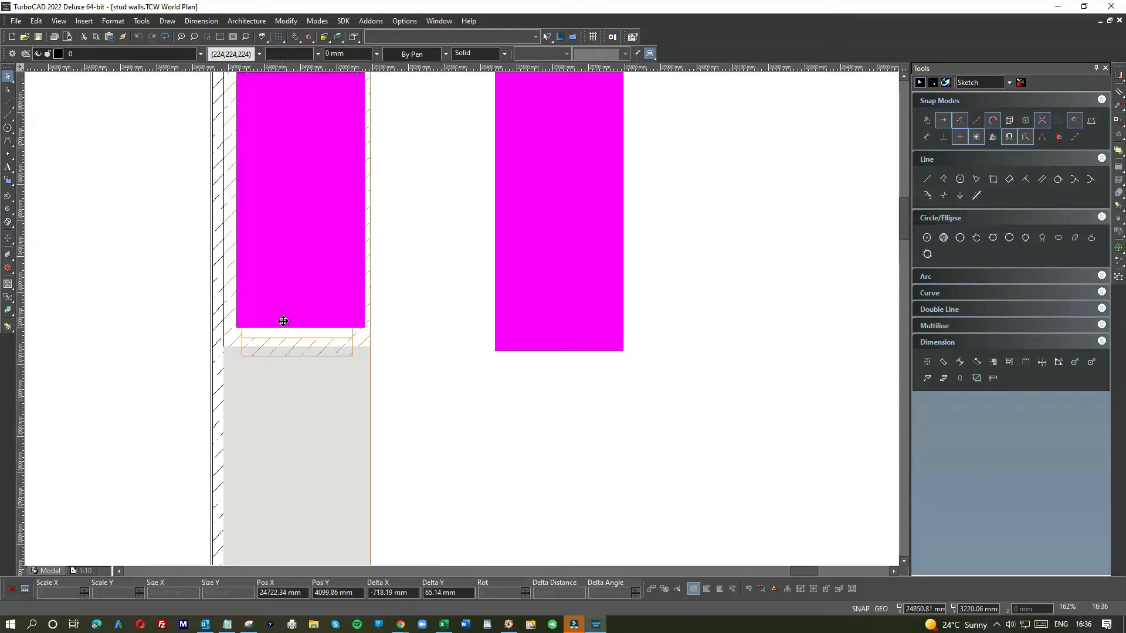
scroll(344, 338, "up", 5)
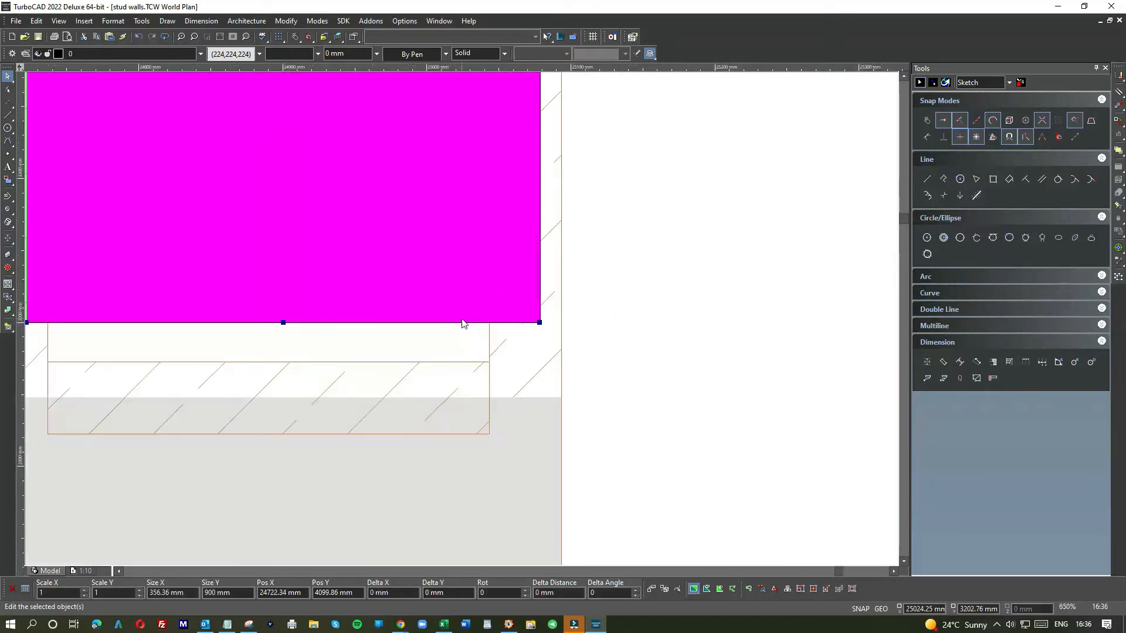
left_click(538, 324)
left_click(541, 324)
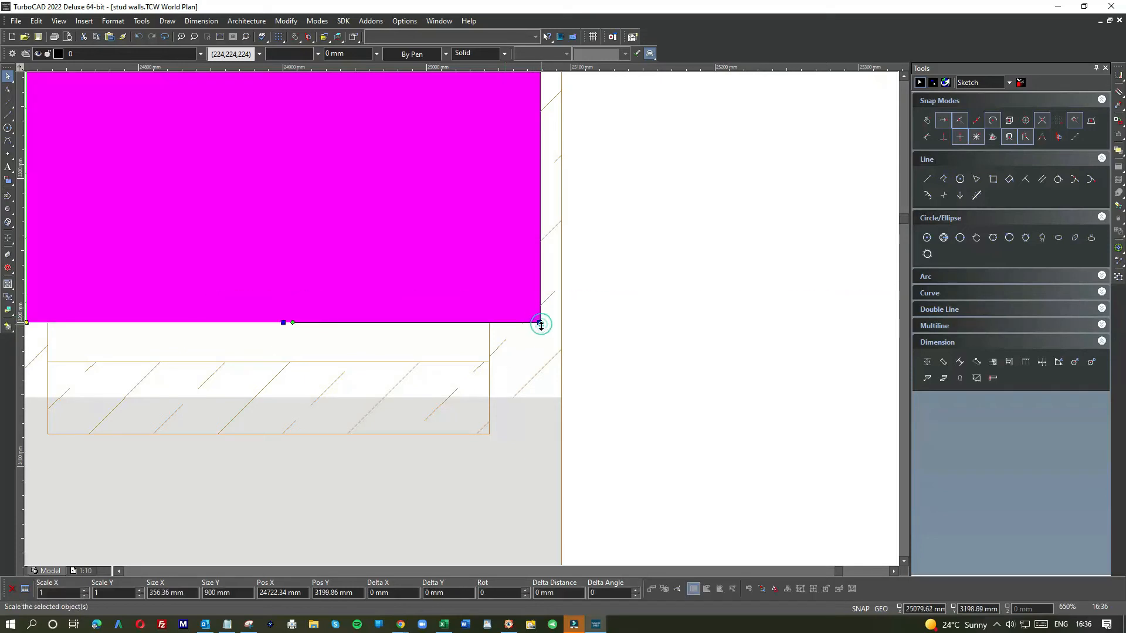
left_click(540, 322)
left_click(540, 322)
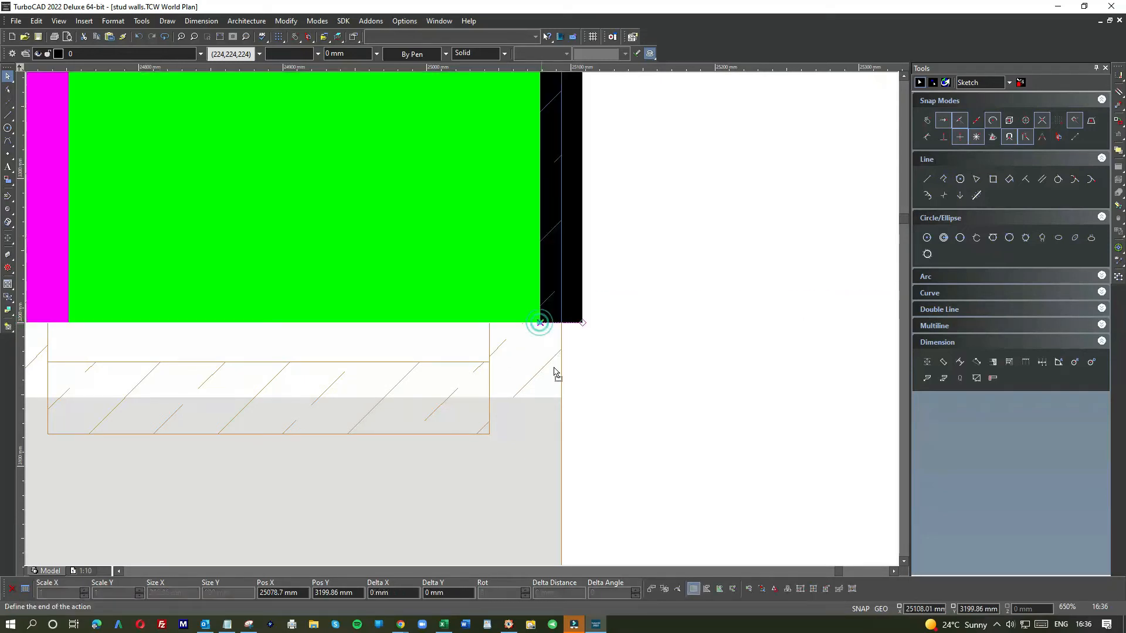
left_click(557, 394)
Step: Pull the lower panel's left edge back to the door stud face so it matches the upper panel's width
scroll(347, 365, "down", 3)
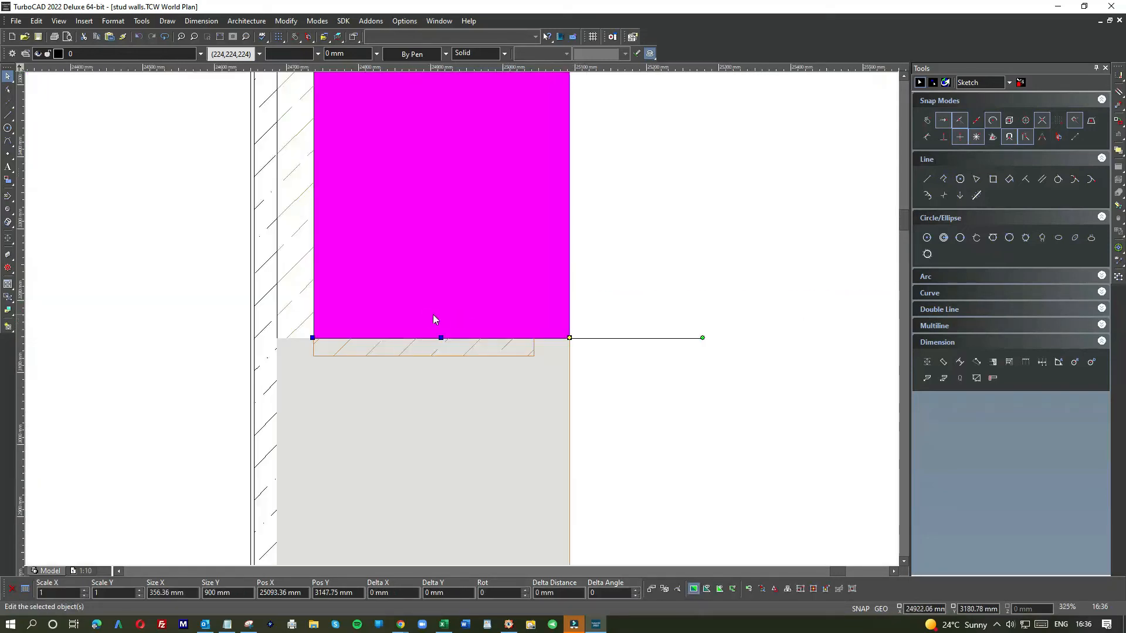
left_click(653, 256)
scroll(460, 322, "down", 3)
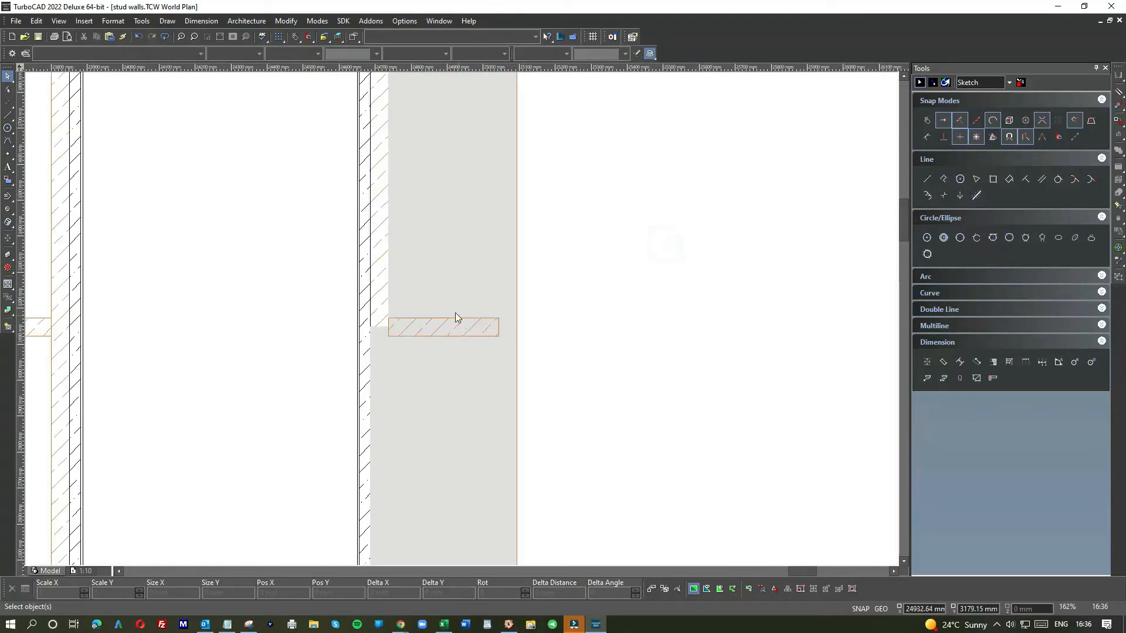
left_click(410, 262)
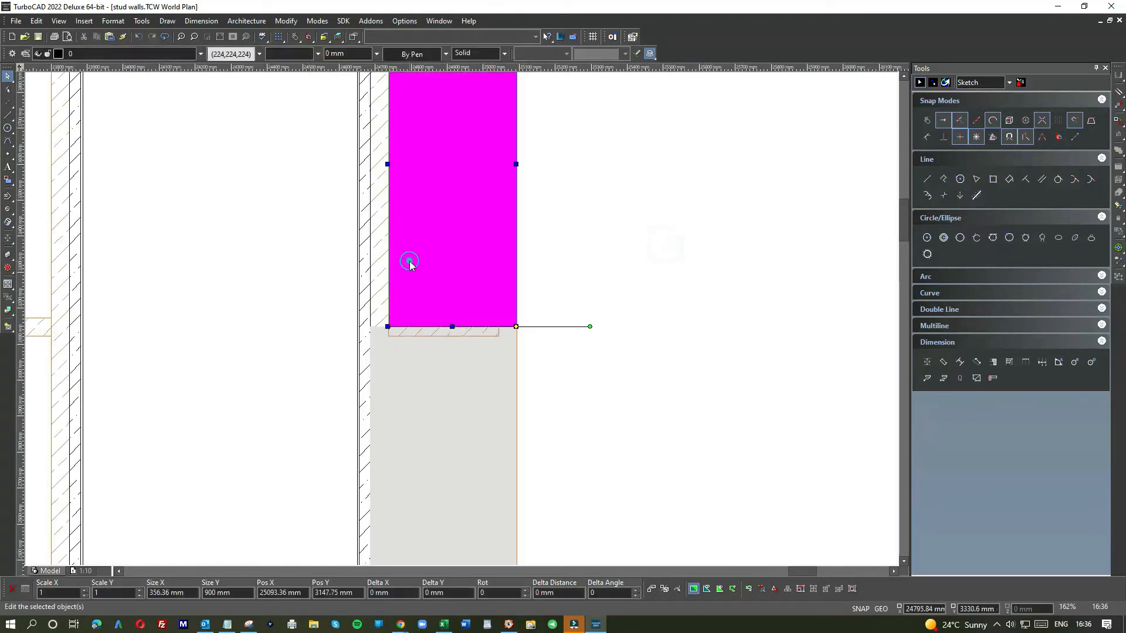
left_click(409, 371)
scroll(456, 376, "down", 3)
left_click(442, 376)
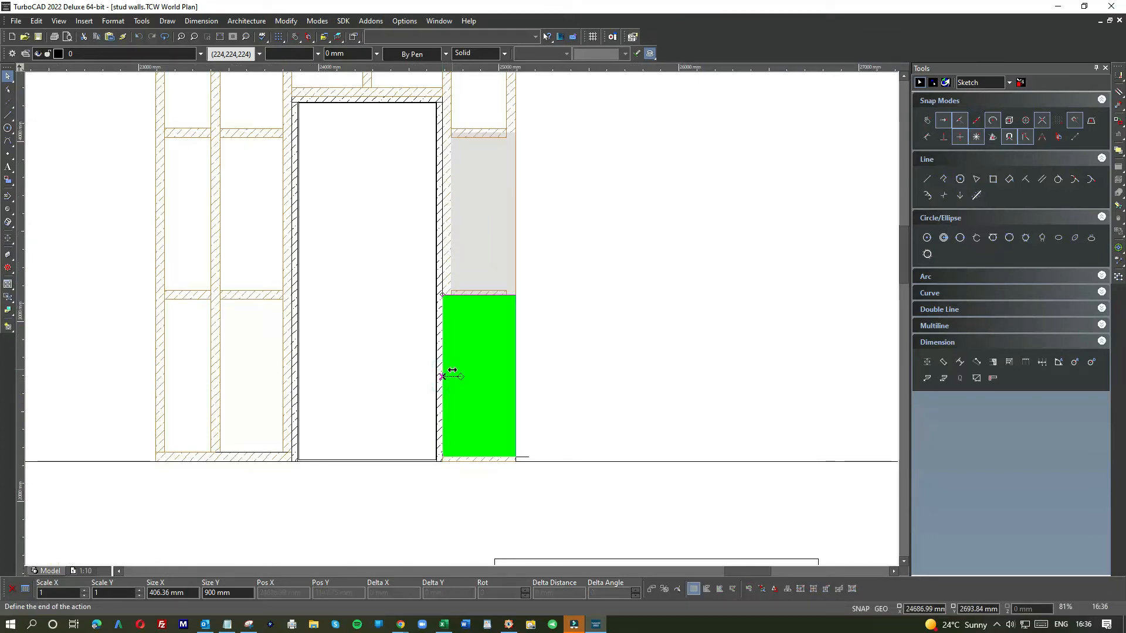
left_click(454, 369)
left_click(603, 337)
scroll(459, 322, "down", 3)
left_click(458, 324)
left_click(540, 314)
scroll(462, 318, "up", 2)
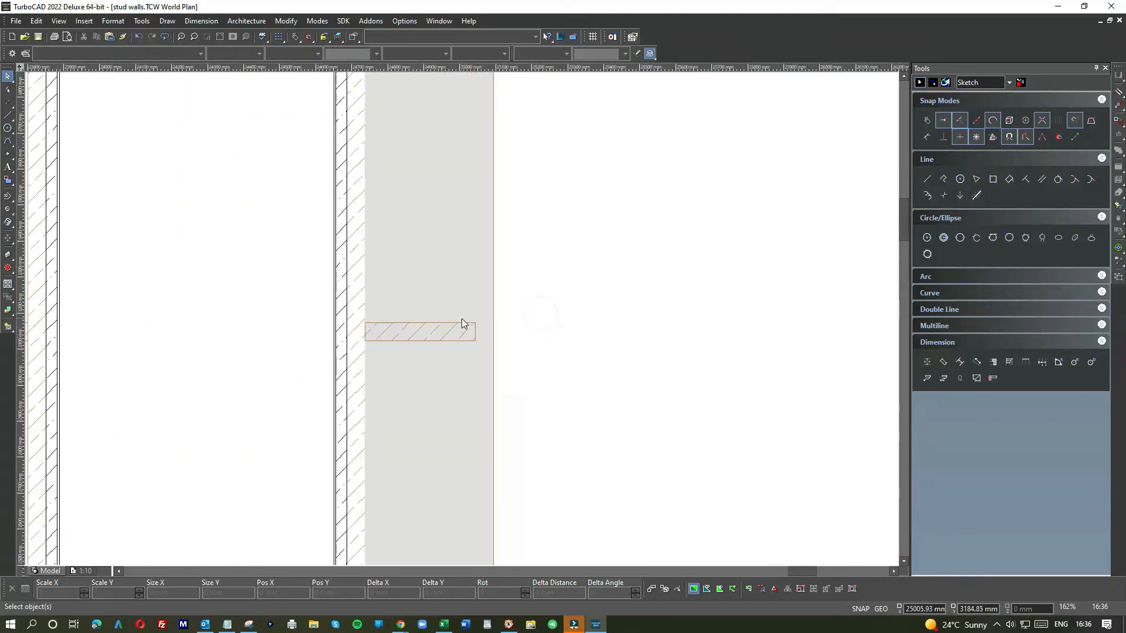
left_click(460, 322)
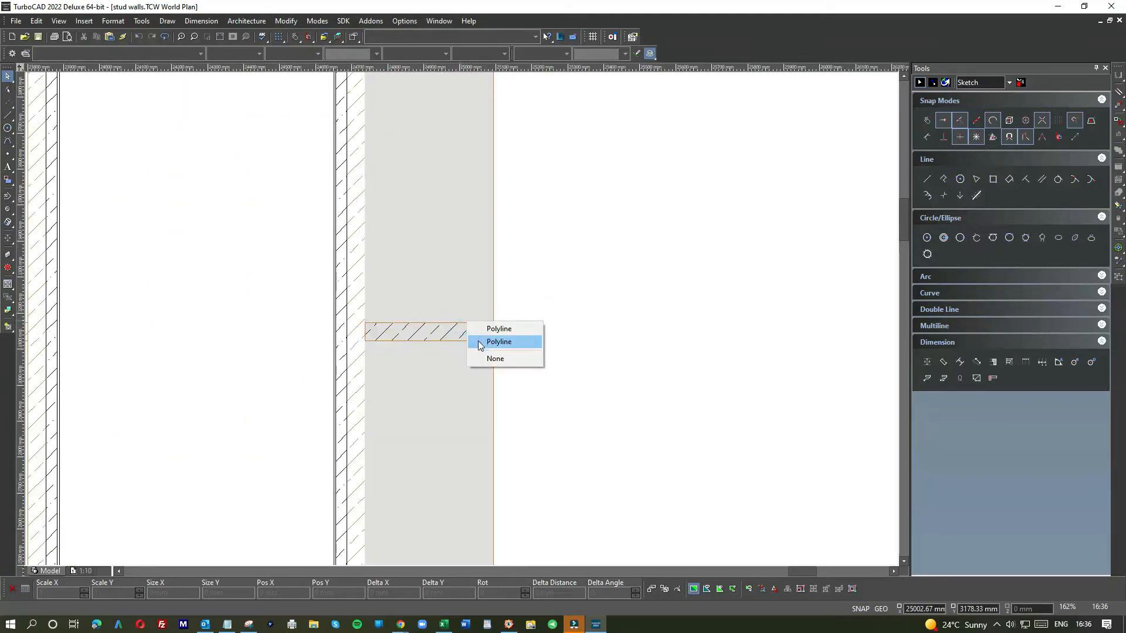
left_click(482, 331)
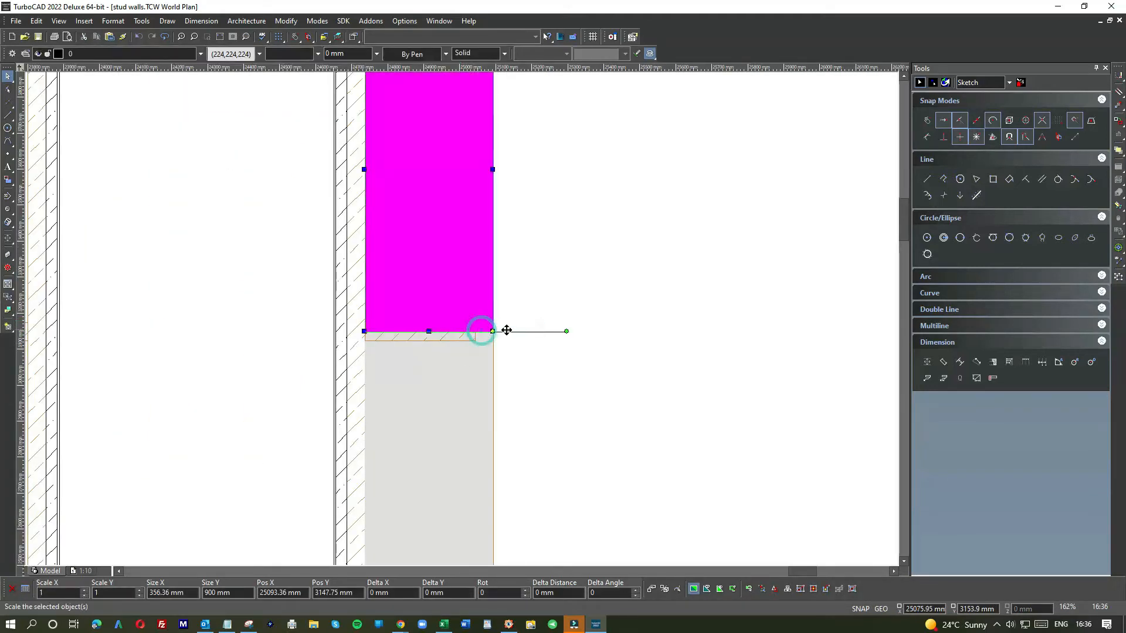
left_click(553, 331)
left_click(470, 344)
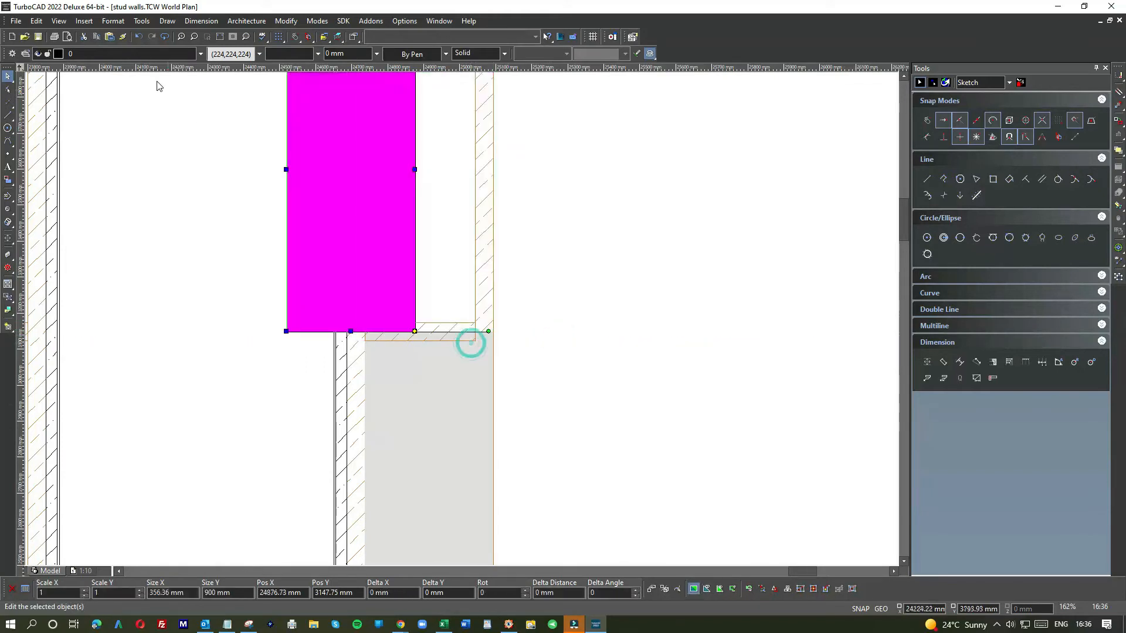
left_click(135, 37)
left_click(246, 277)
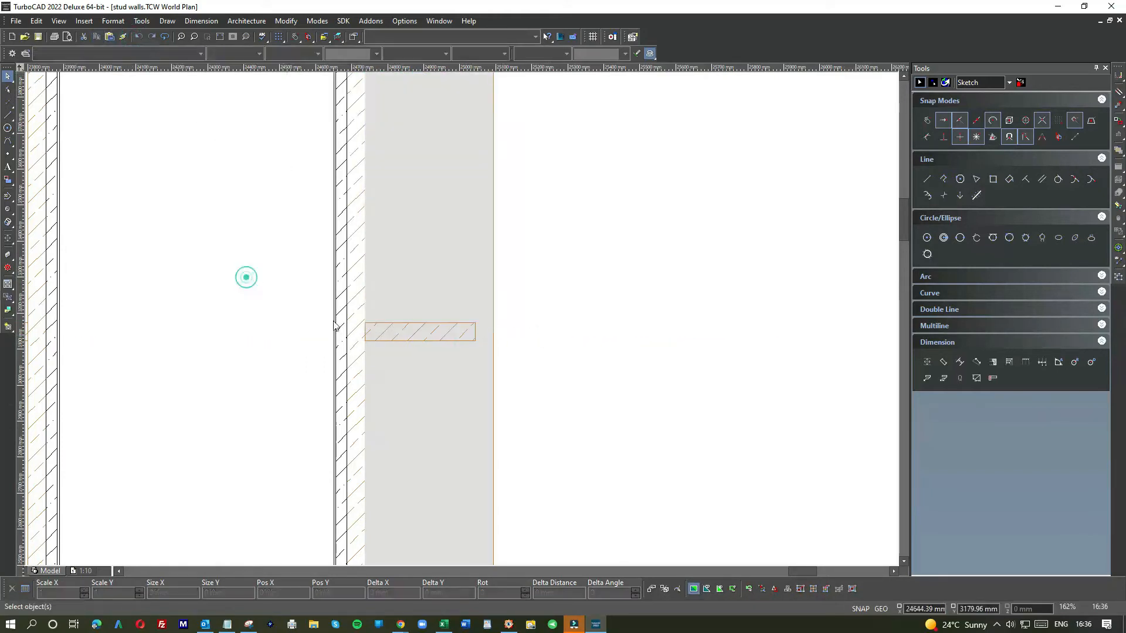
Step: Send the nogging between the two grey panels to the back of the draw order
scroll(462, 318, "up", 10)
left_click(462, 409)
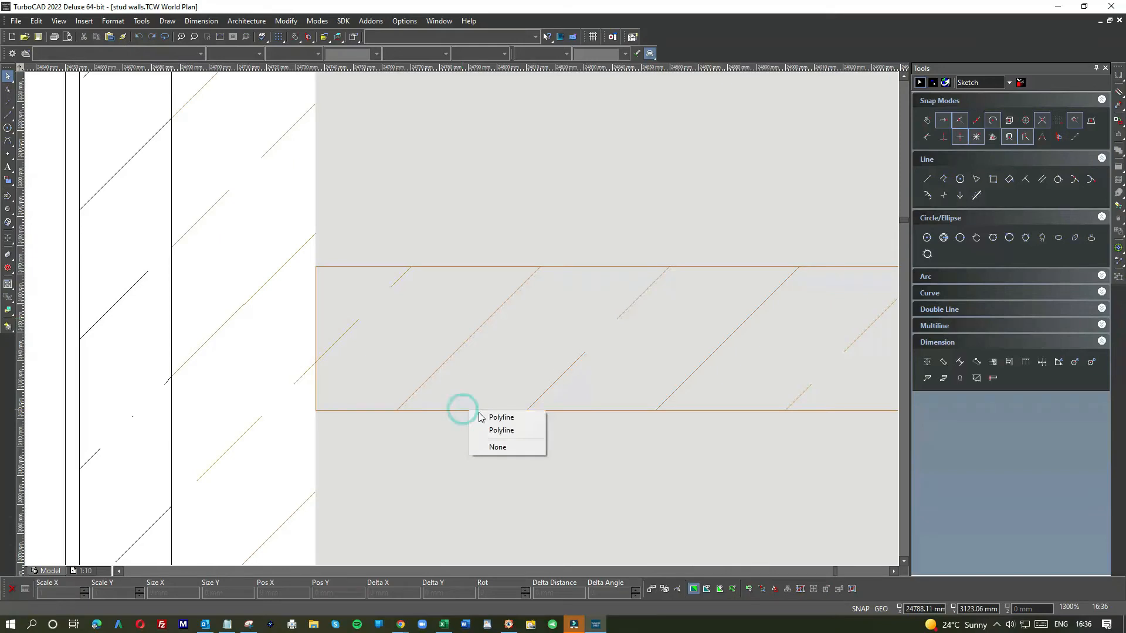
left_click(487, 432)
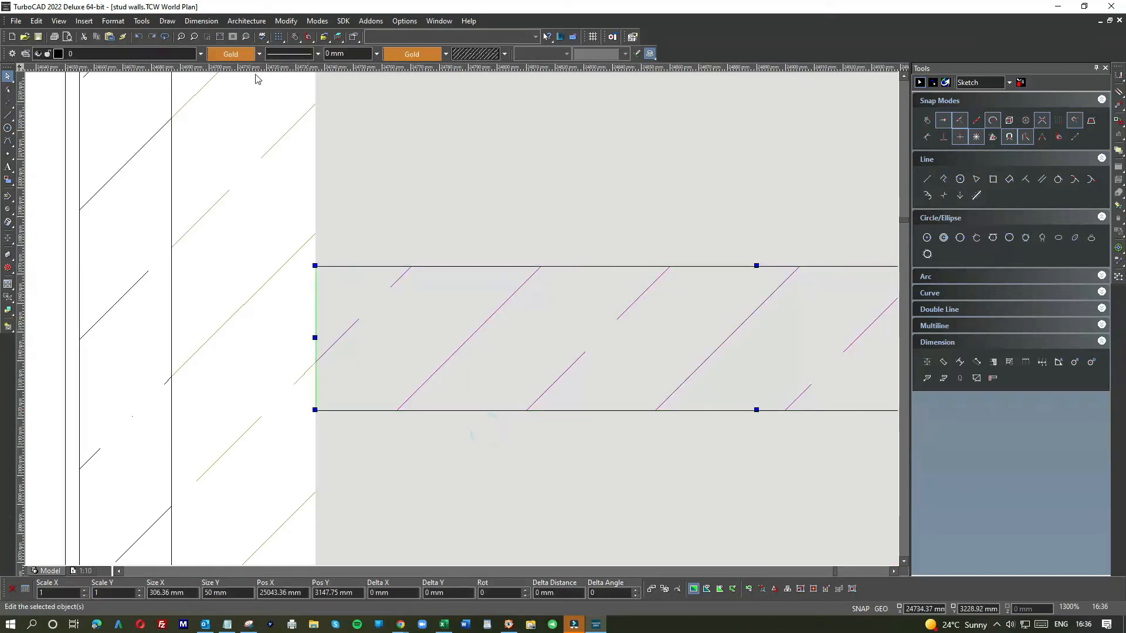
left_click(167, 20)
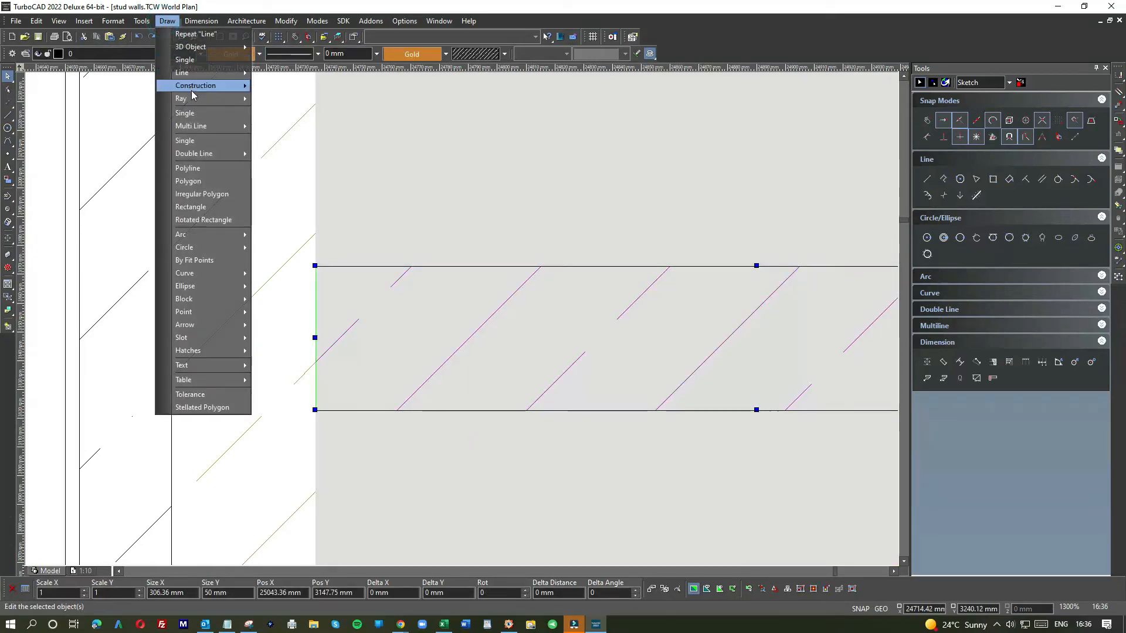
mouse_move(141, 21)
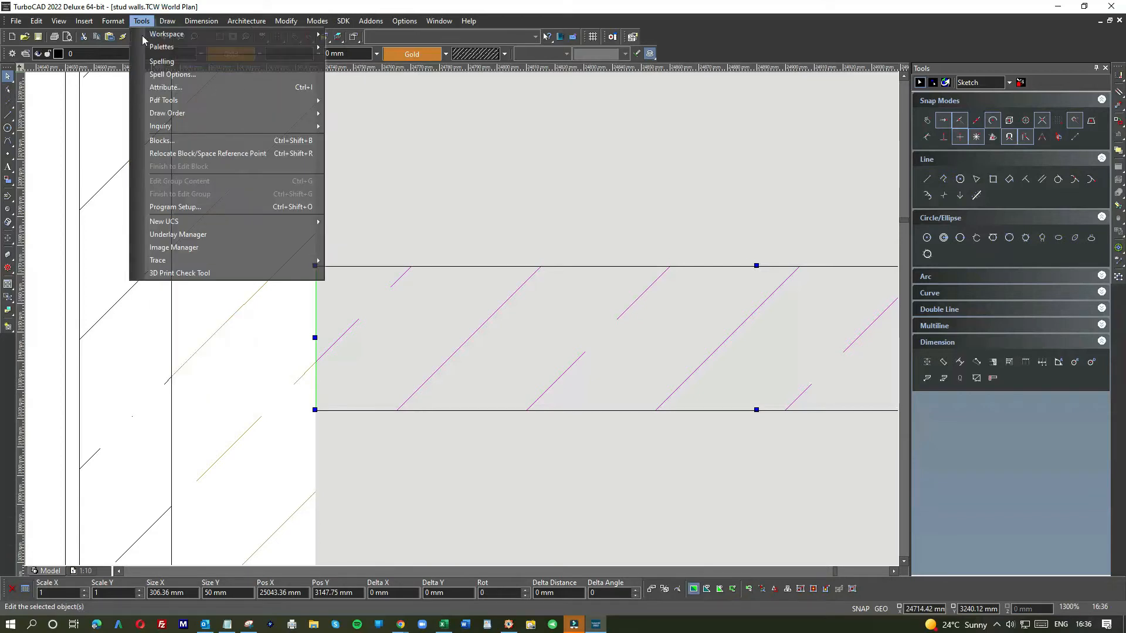
mouse_move(170, 117)
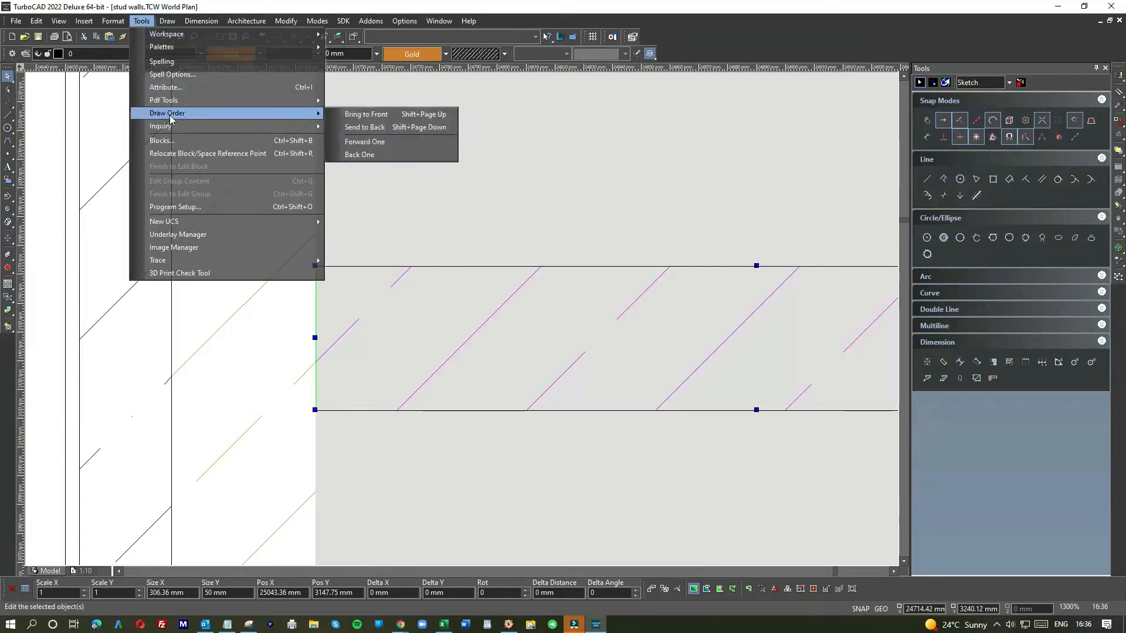
left_click(366, 128)
scroll(286, 193, "down", 1)
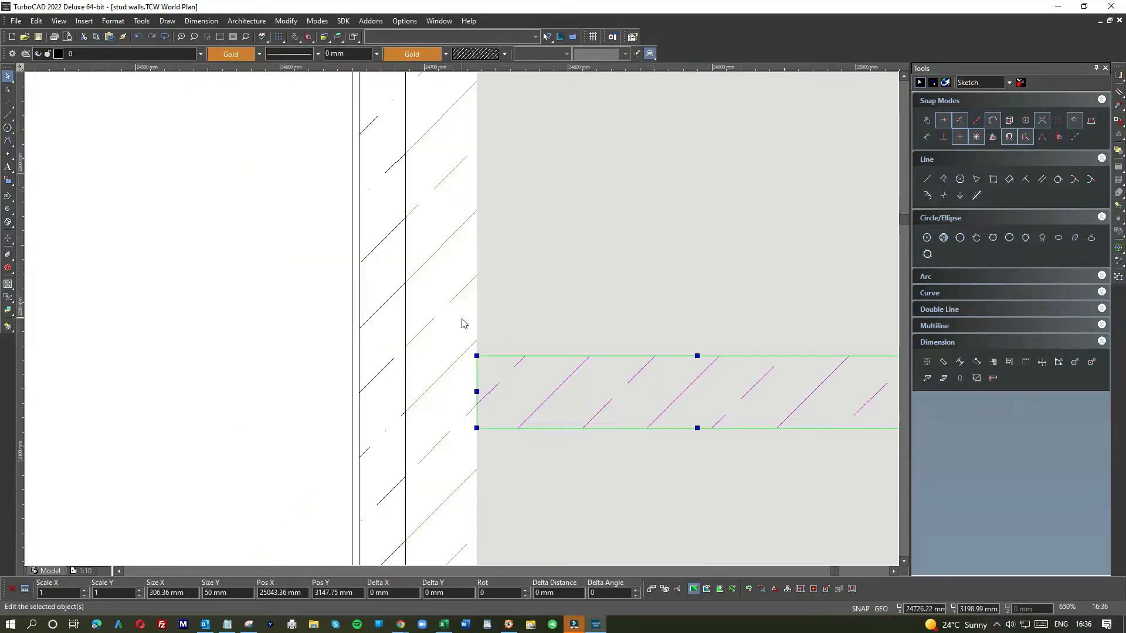
left_click(221, 269)
Step: Send the nogging at the top of the upper grey panel to the back of the draw order
scroll(464, 324, "down", 2)
scroll(460, 314, "down", 1)
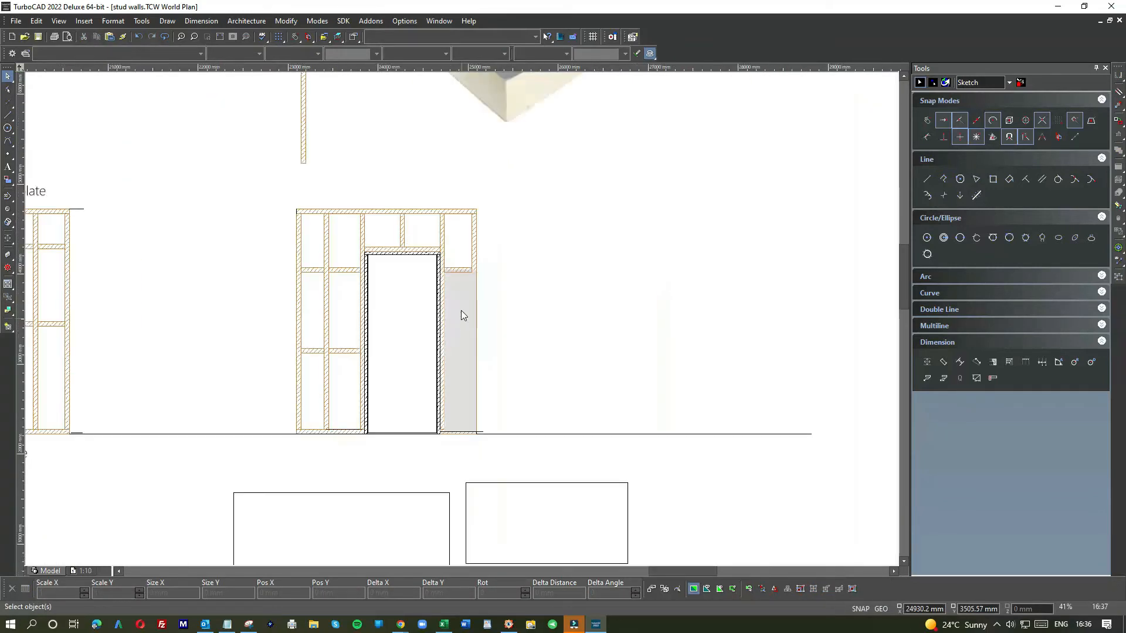
scroll(461, 320, "up", 2)
left_click(469, 279)
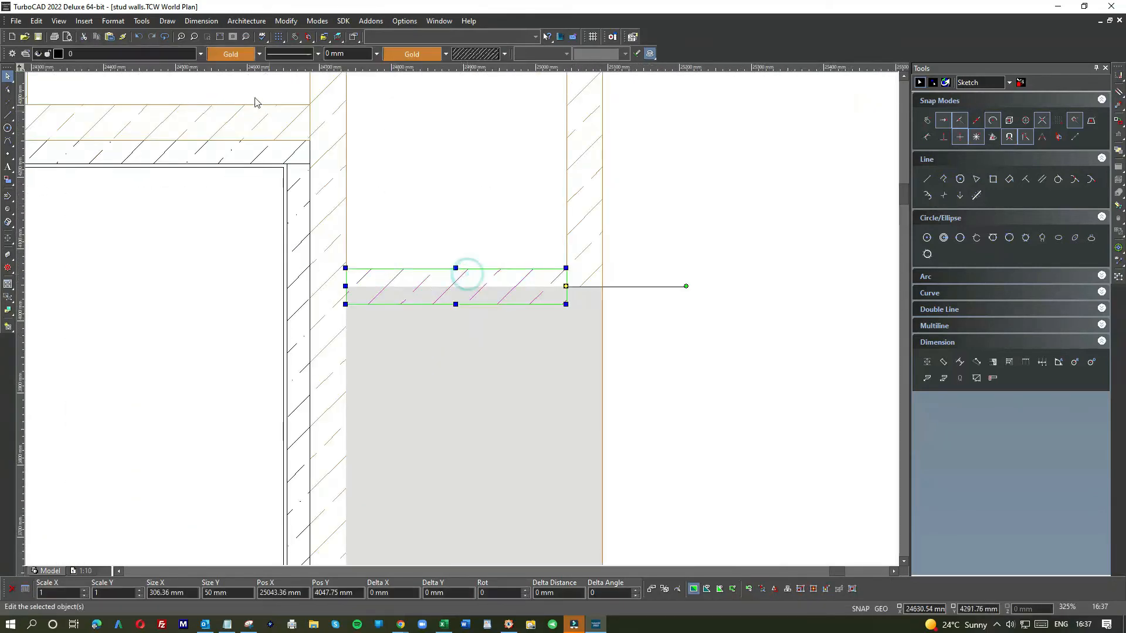
left_click(142, 21)
mouse_move(167, 116)
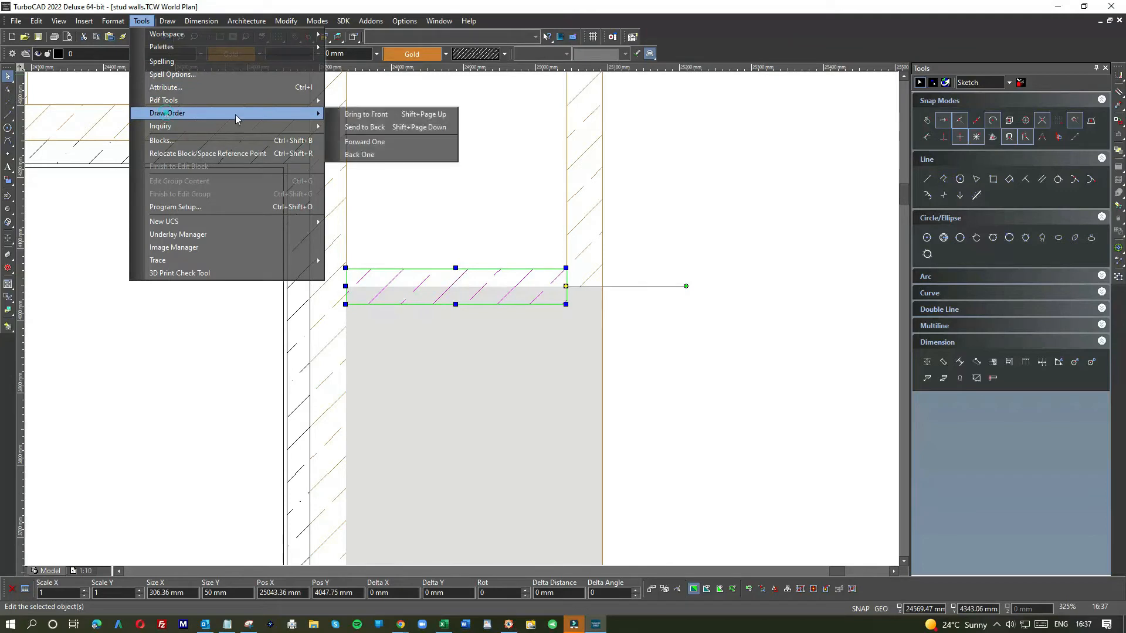
left_click(359, 126)
scroll(460, 321, "down", 6)
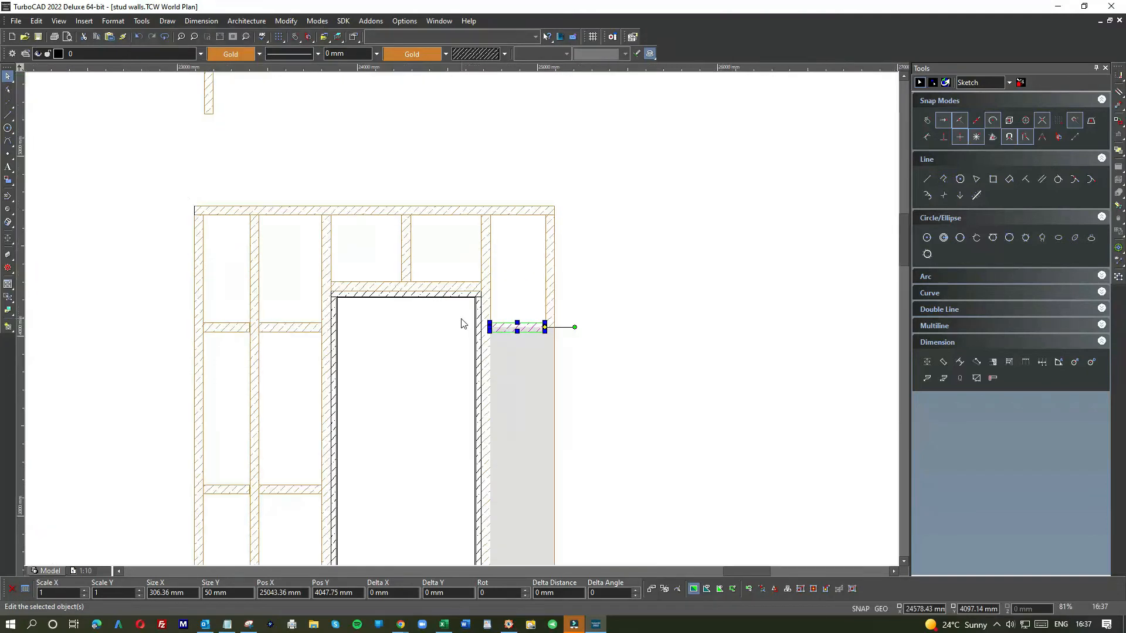
left_click(448, 330)
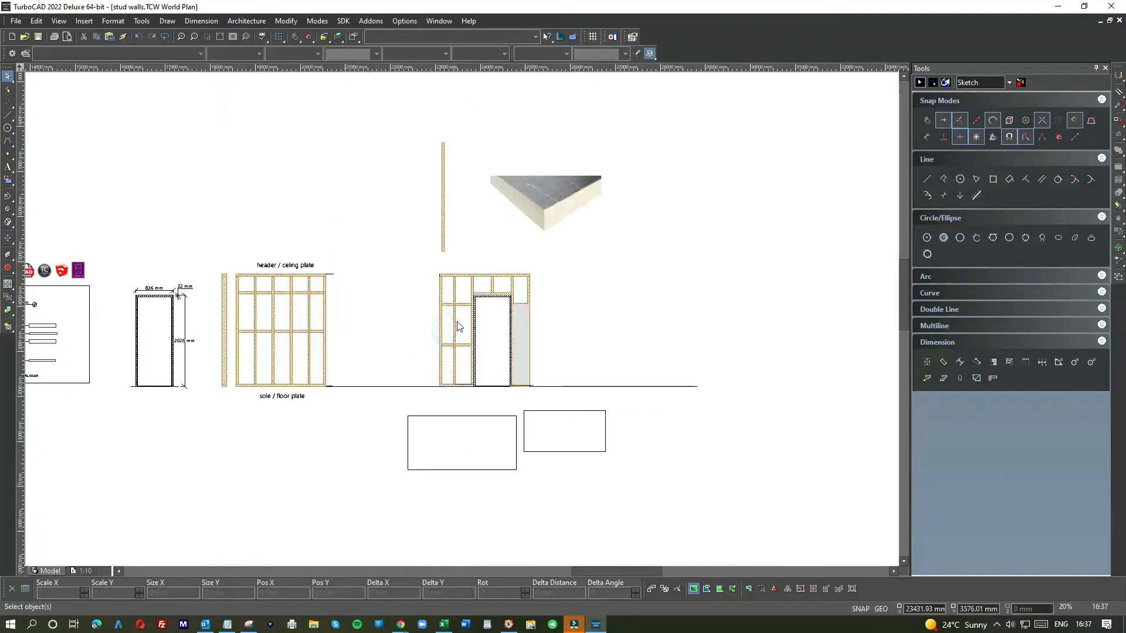
Step: Select the two noggings in the bay left of the door and send them to the back of the draw order
scroll(459, 326, "up", 2)
left_click_drag(472, 386, 468, 287)
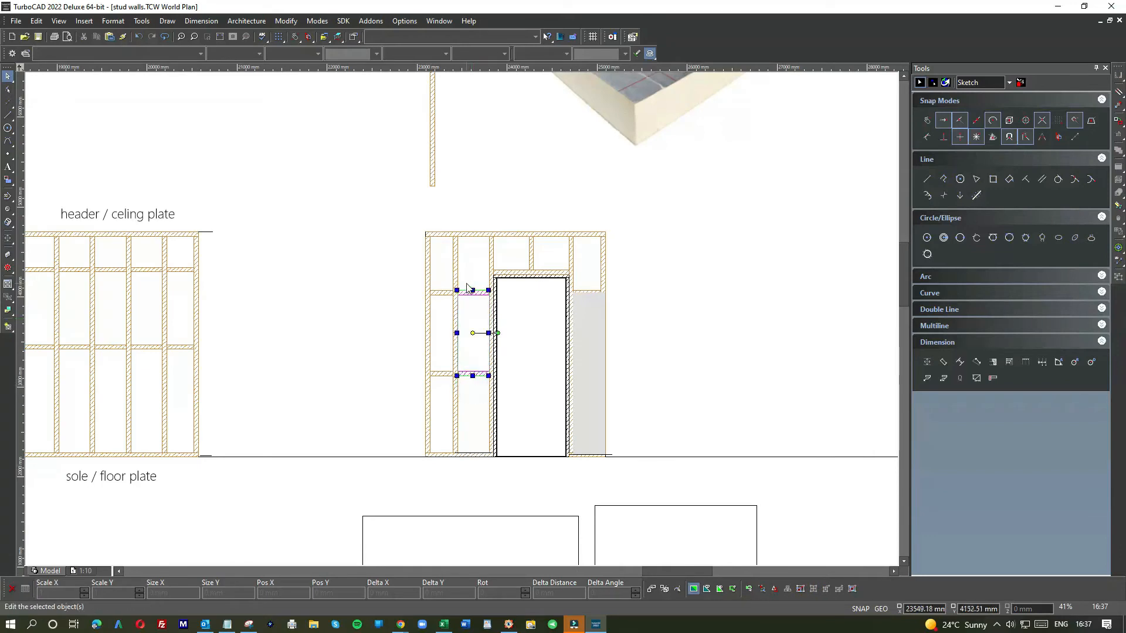
left_click_drag(450, 391, 436, 287, "shift")
left_click(141, 20)
left_click(168, 114)
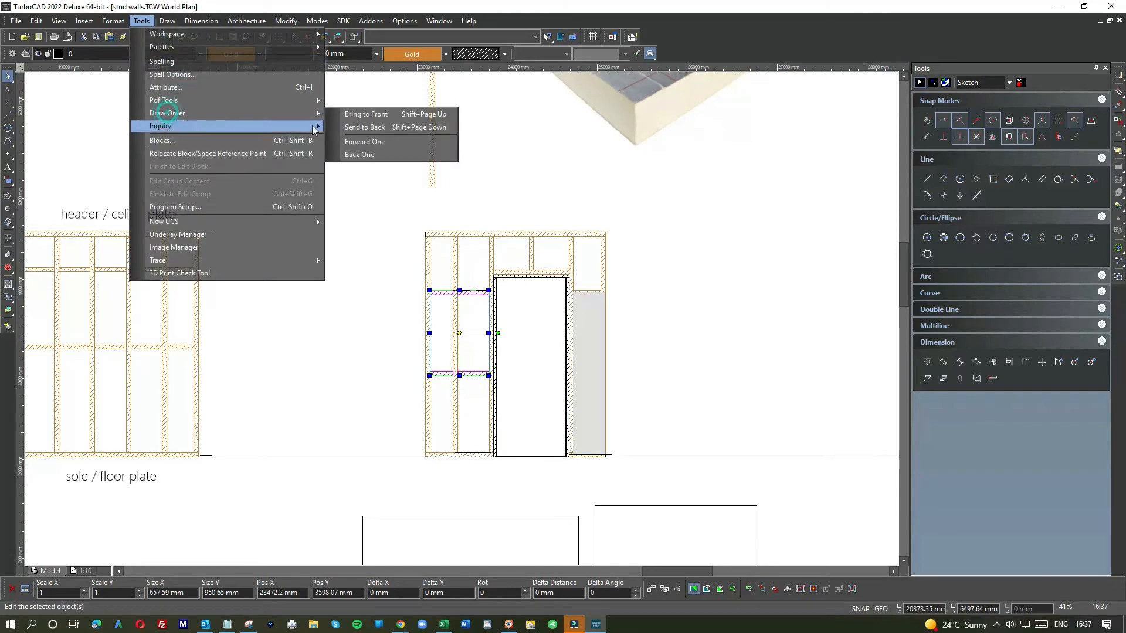
left_click(357, 126)
left_click(358, 223)
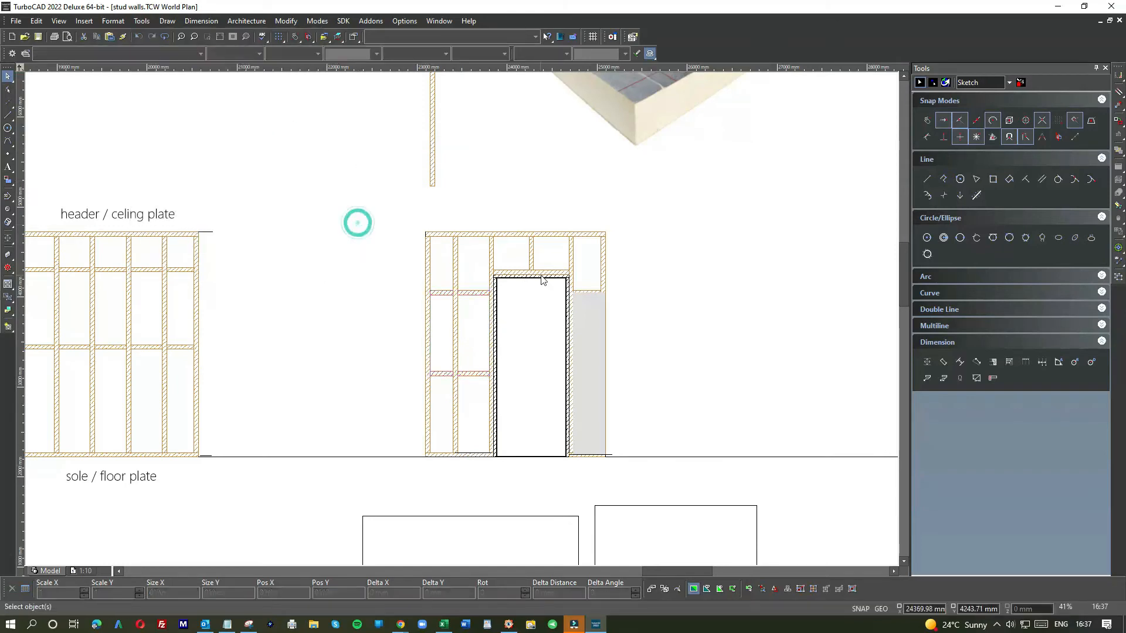
Step: Stretch the upper grey panel right of the door leftward so its left edge covers the door frame stud
scroll(542, 280, "down", 2)
scroll(462, 318, "up", 5)
left_click(469, 339)
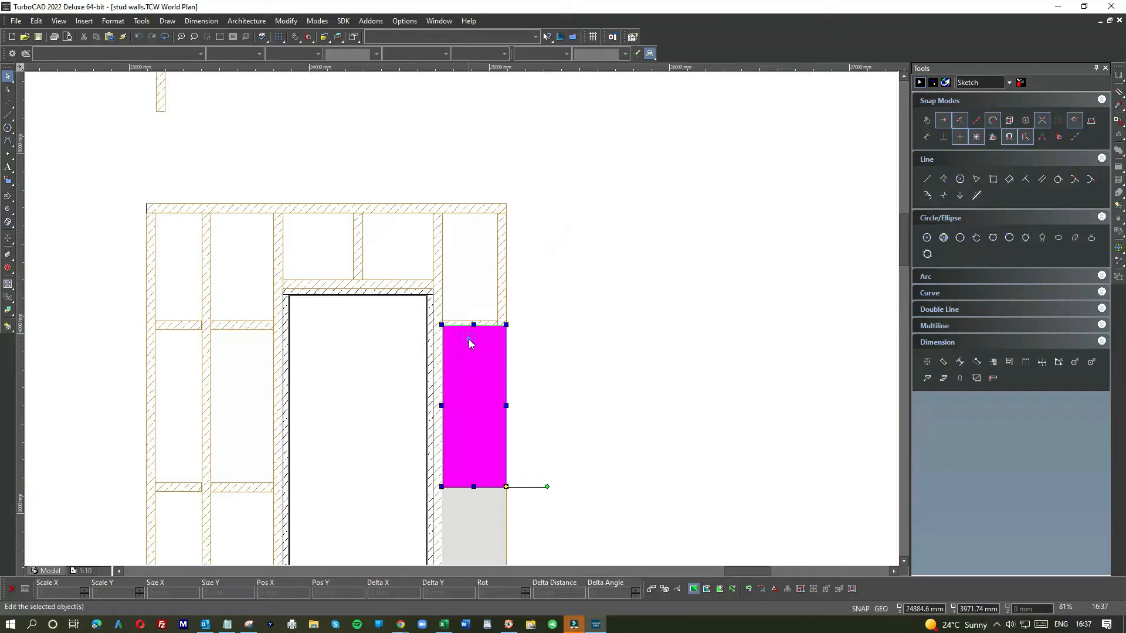
scroll(468, 336, "down", 3)
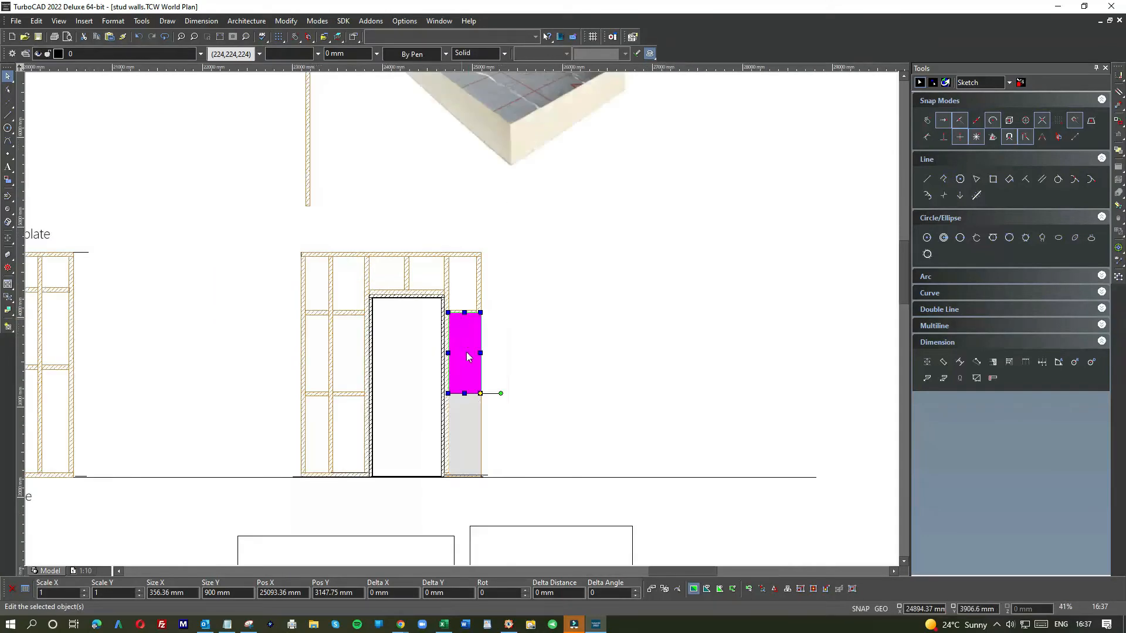
scroll(460, 410, "up", 6)
left_click(444, 230)
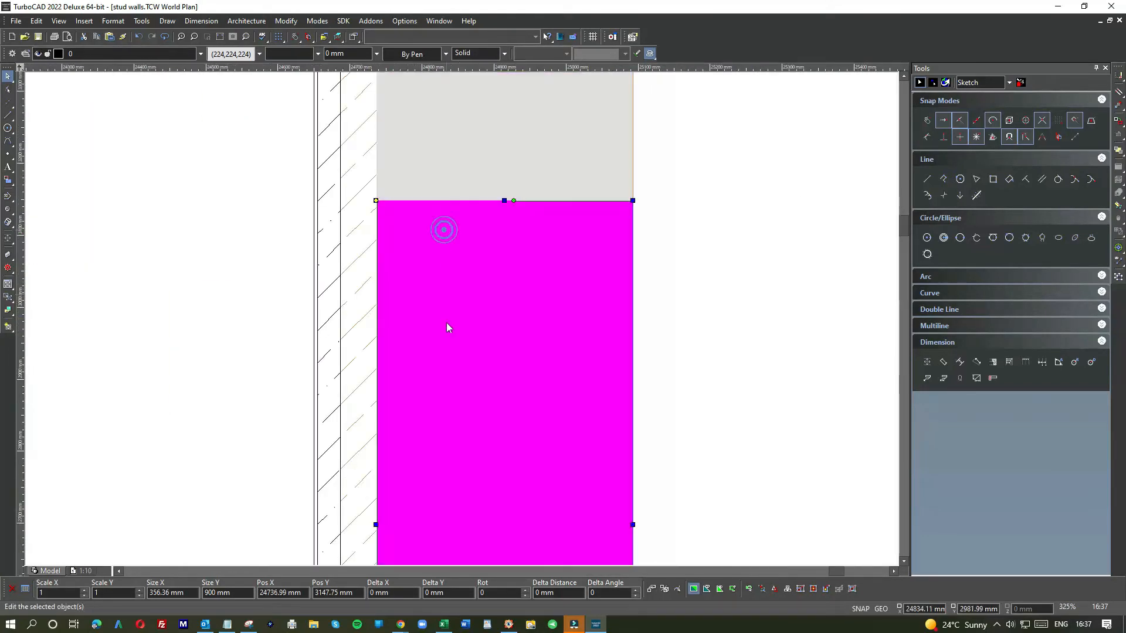
scroll(447, 340, "down", 3)
scroll(444, 369, "up", 3)
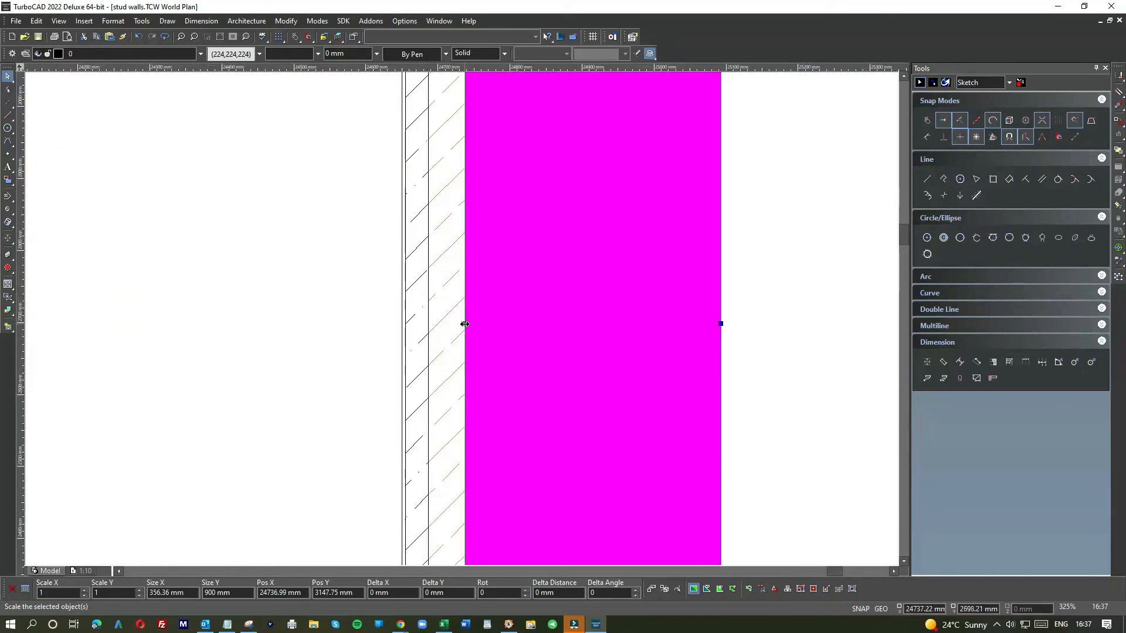
left_click(465, 324)
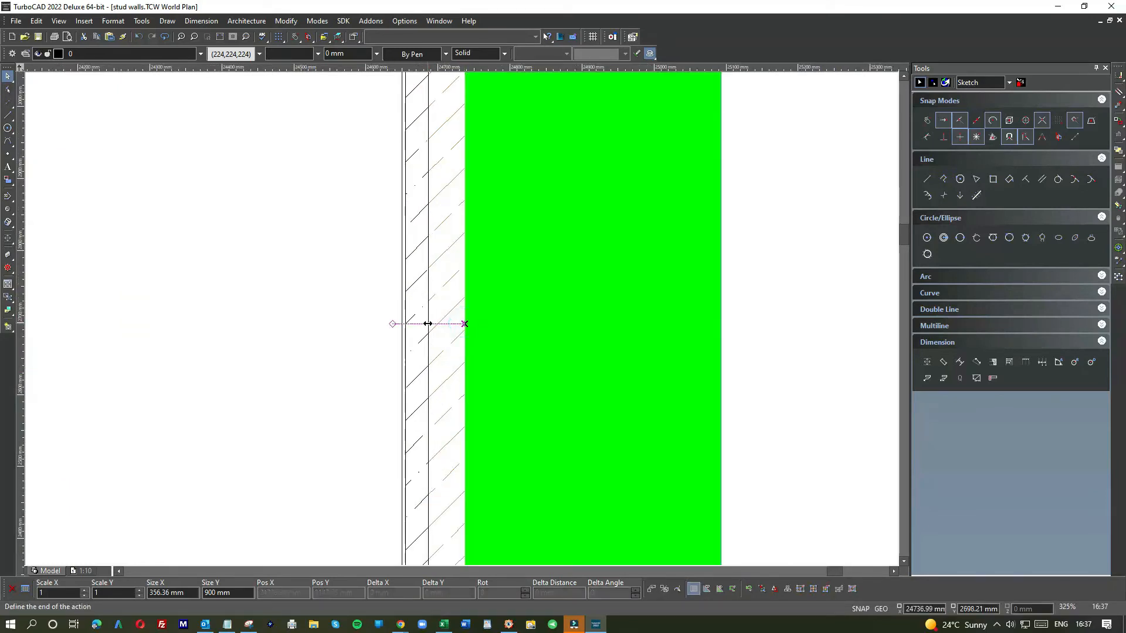
left_click(427, 324)
left_click(304, 274)
scroll(463, 322, "down", 3)
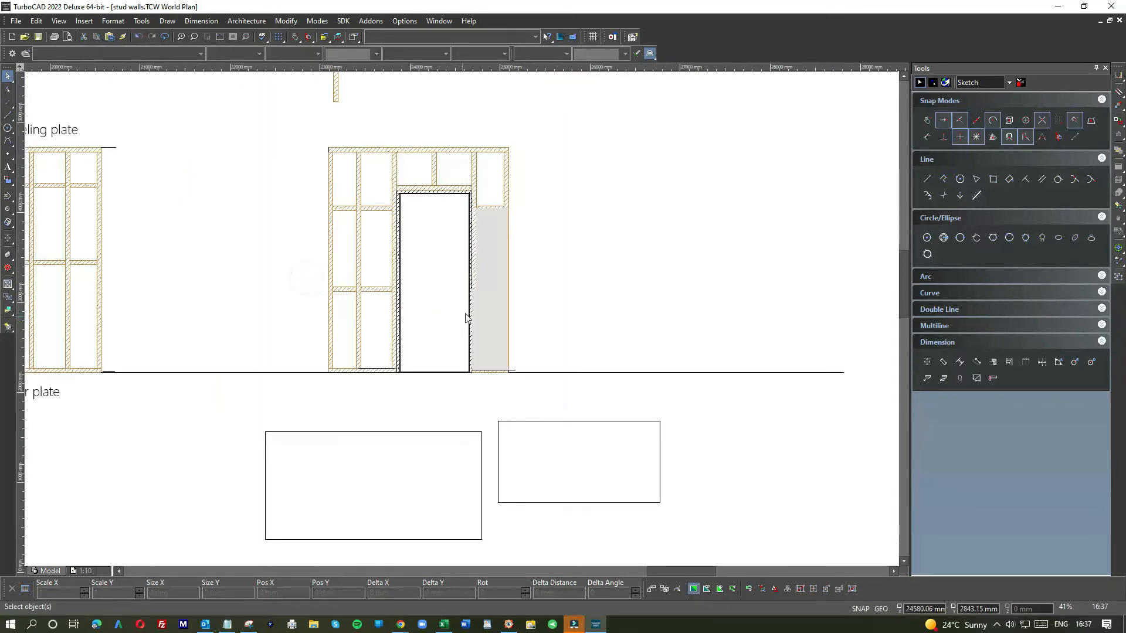
scroll(462, 323, "up", 2)
left_click(485, 331)
left_click(462, 365)
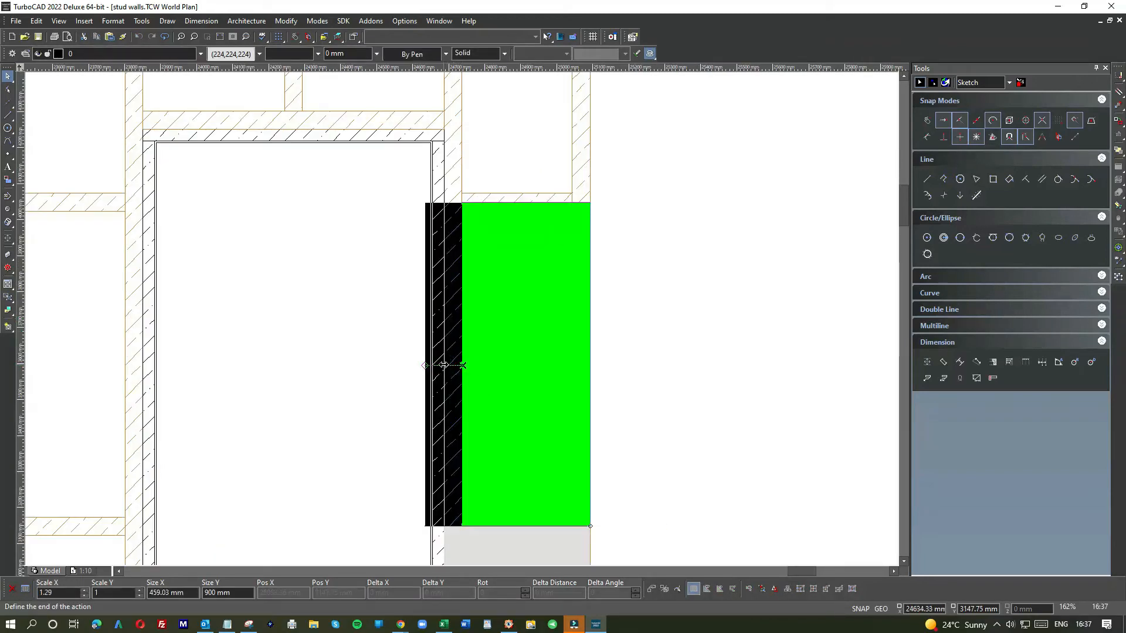
left_click(444, 364)
left_click(371, 367)
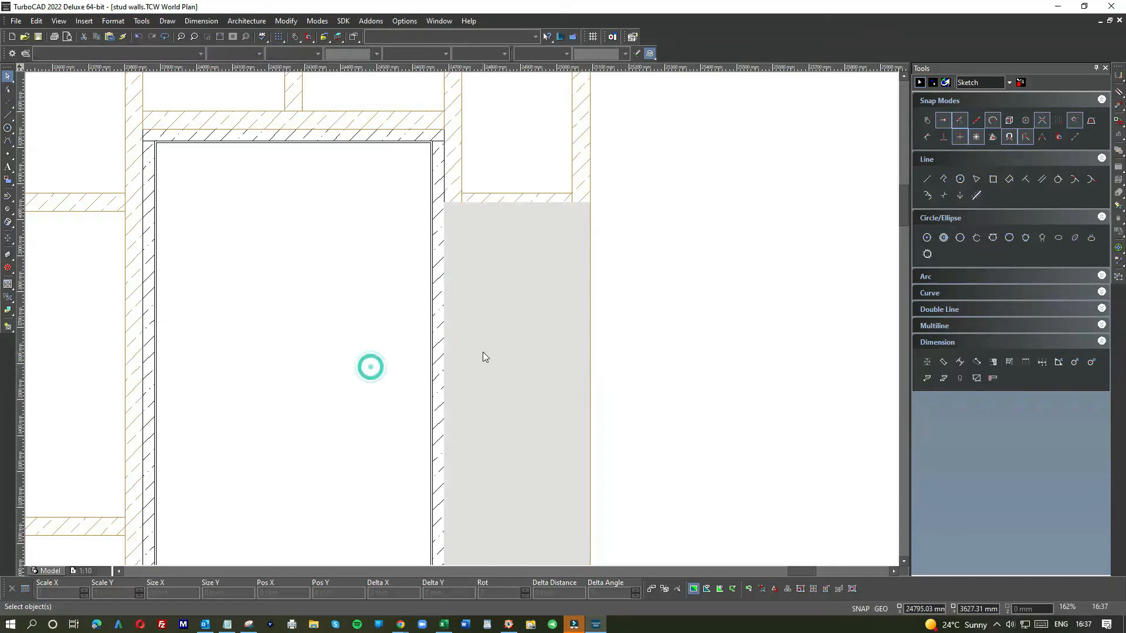
Step: Rotate that grey panel by 270° and move it above the door head between the studs
scroll(442, 355, "down", 4)
left_click(486, 307)
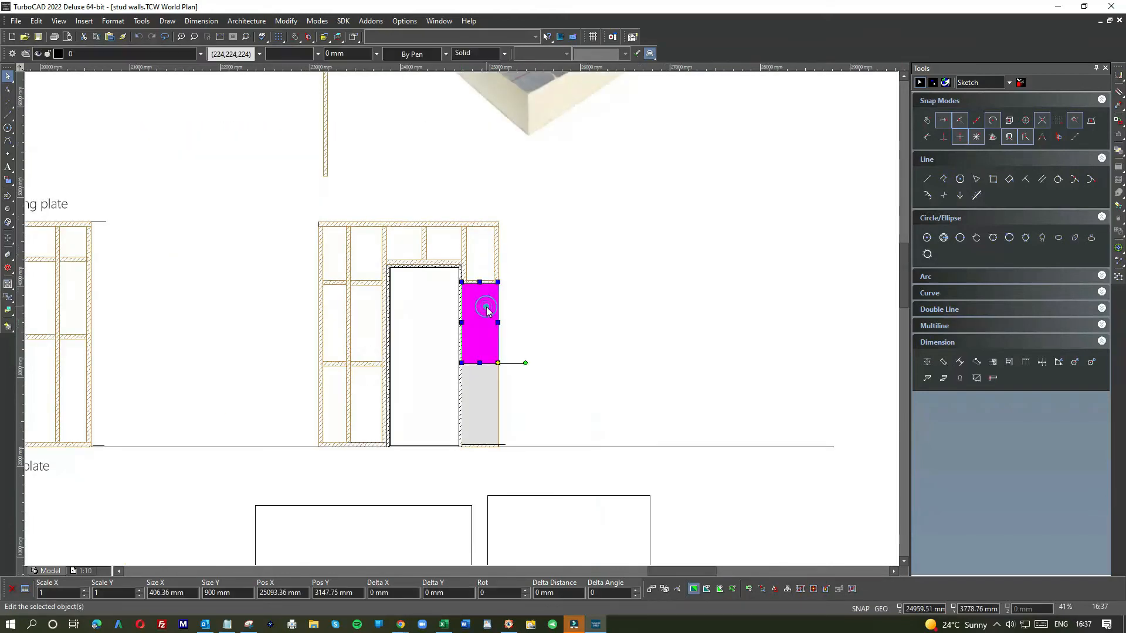
left_click_drag(518, 299, 496, 267)
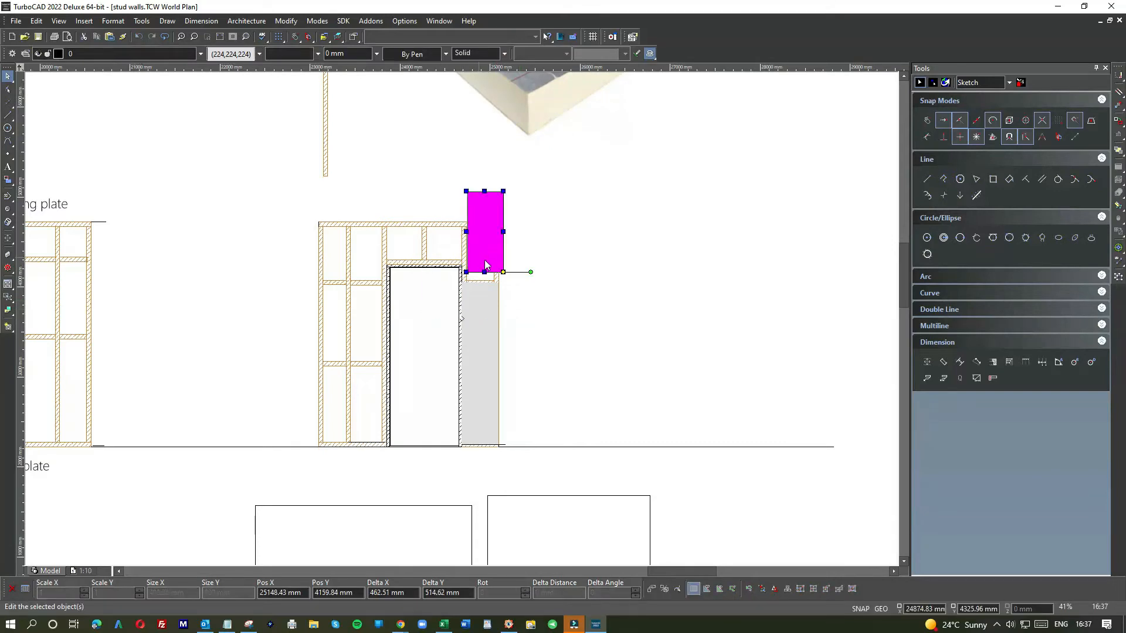
left_click(533, 274)
left_click(502, 296)
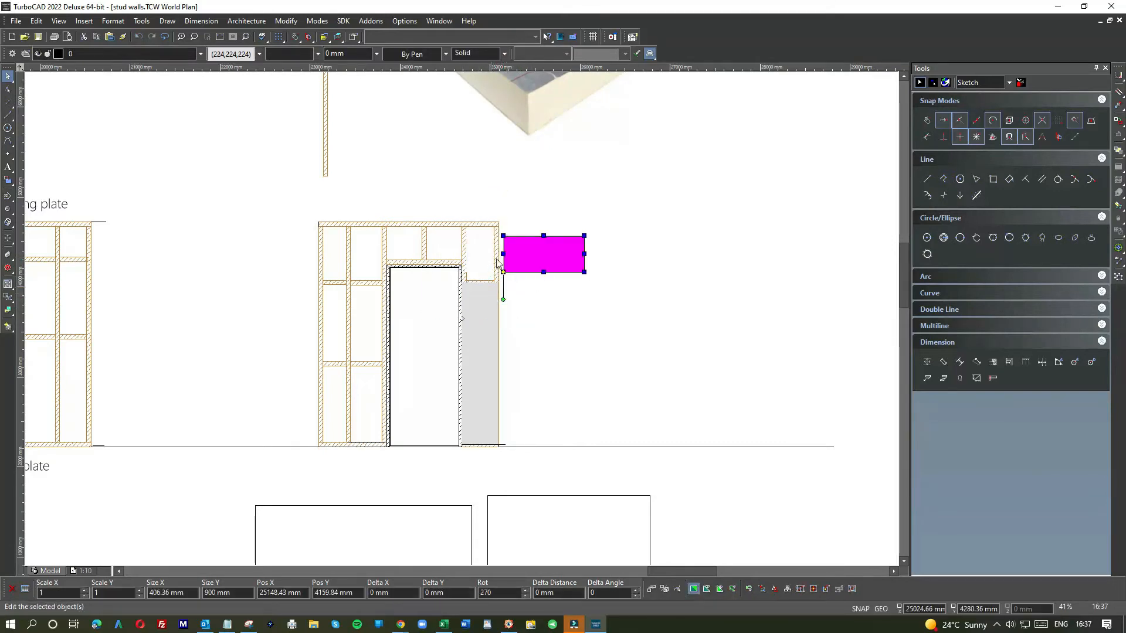
left_click_drag(524, 258, 405, 243)
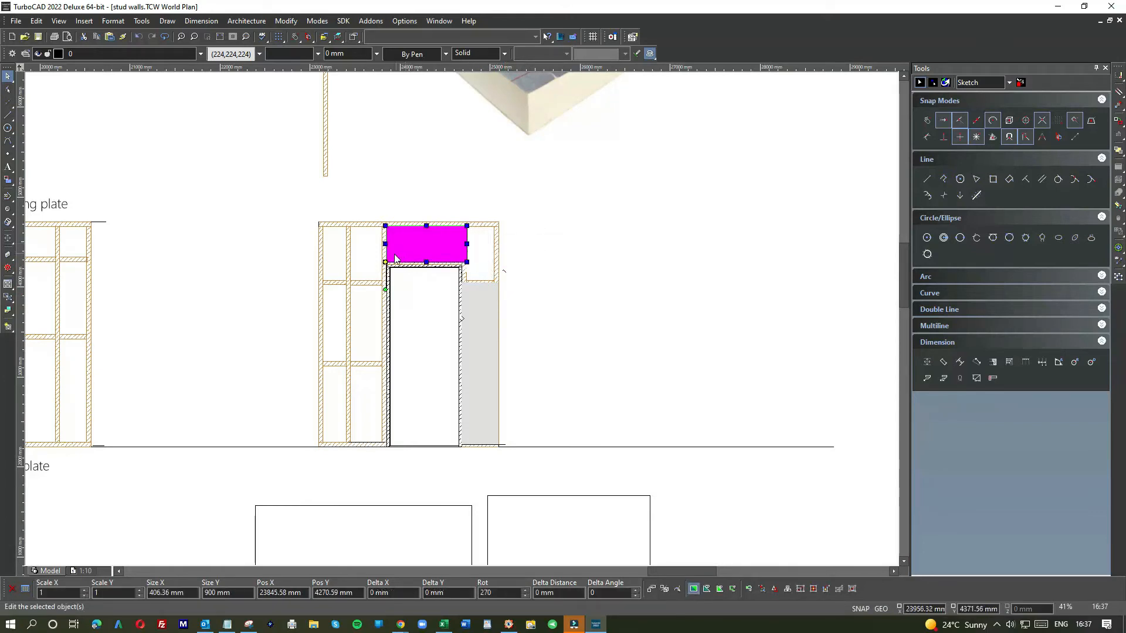
Step: Stretch the over-door panel's top edge up to the header plate
scroll(462, 323, "up", 3)
left_click(462, 320)
mouse_move(463, 322)
left_mouse_down()
mouse_move(448, 321)
mouse_move(458, 331)
left_mouse_up()
left_click_drag(599, 210, 599, 188)
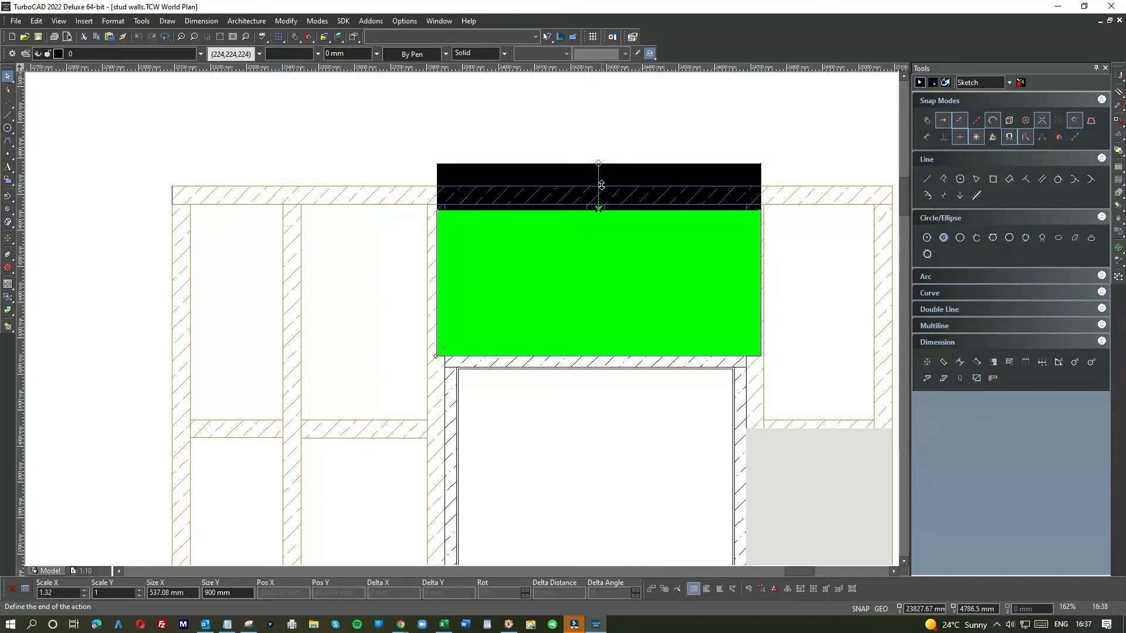
left_click_drag(601, 185, 601, 185)
left_click(792, 171)
Step: Extend the over-door panel's right edge to the wall's end stud
scroll(741, 287, "down", 1)
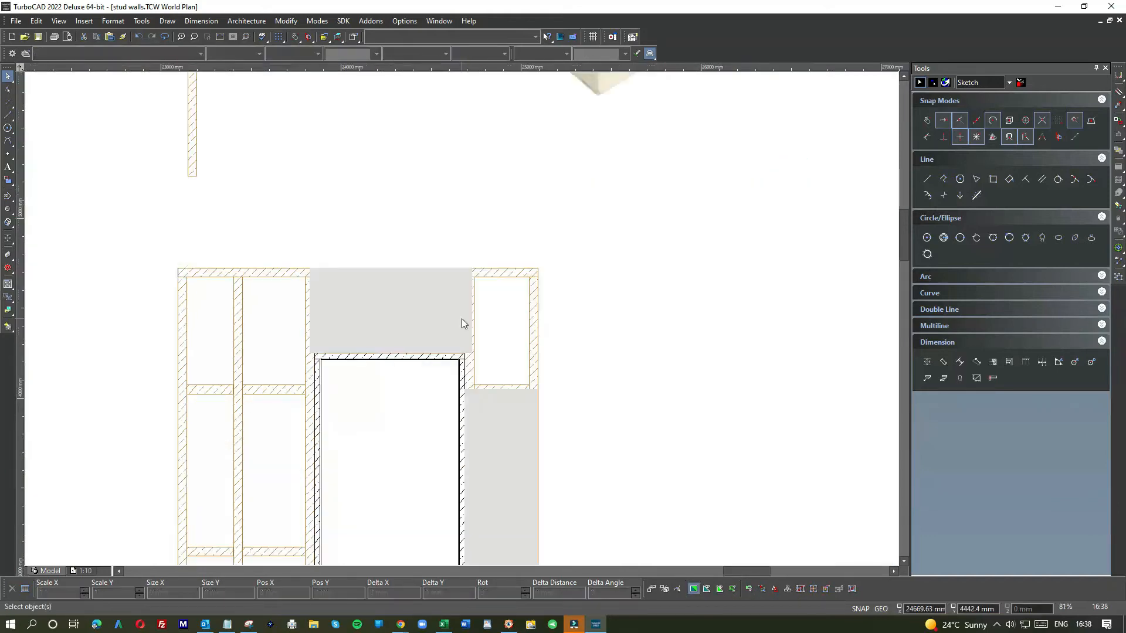
scroll(462, 323, "up", 2)
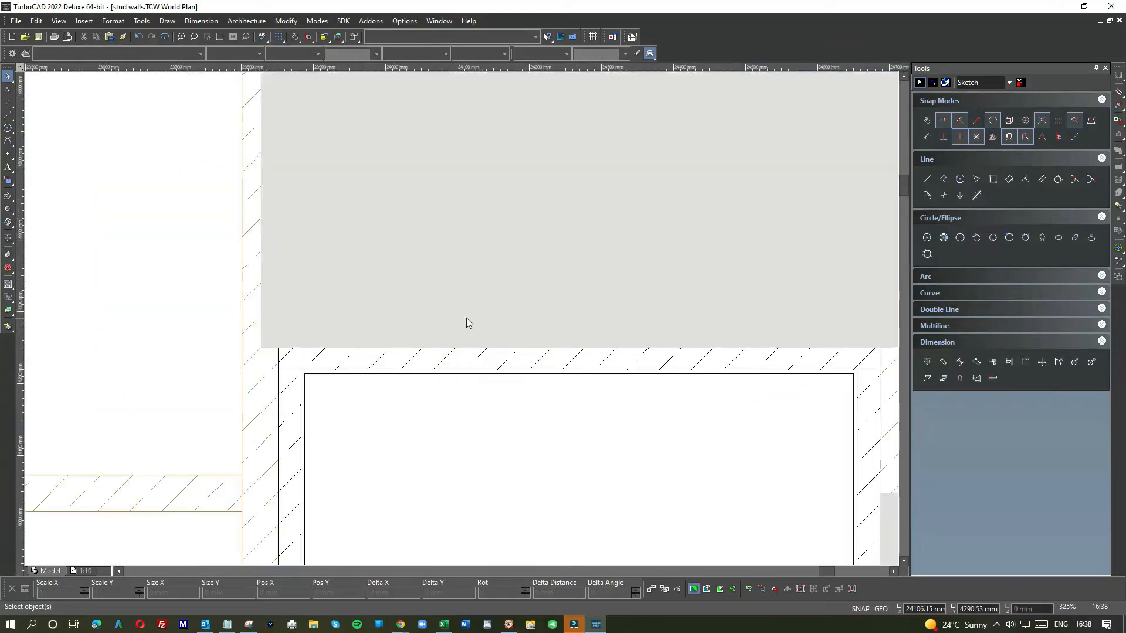
scroll(466, 317, "down", 2)
left_click(523, 283)
left_click_drag(554, 286, 622, 287)
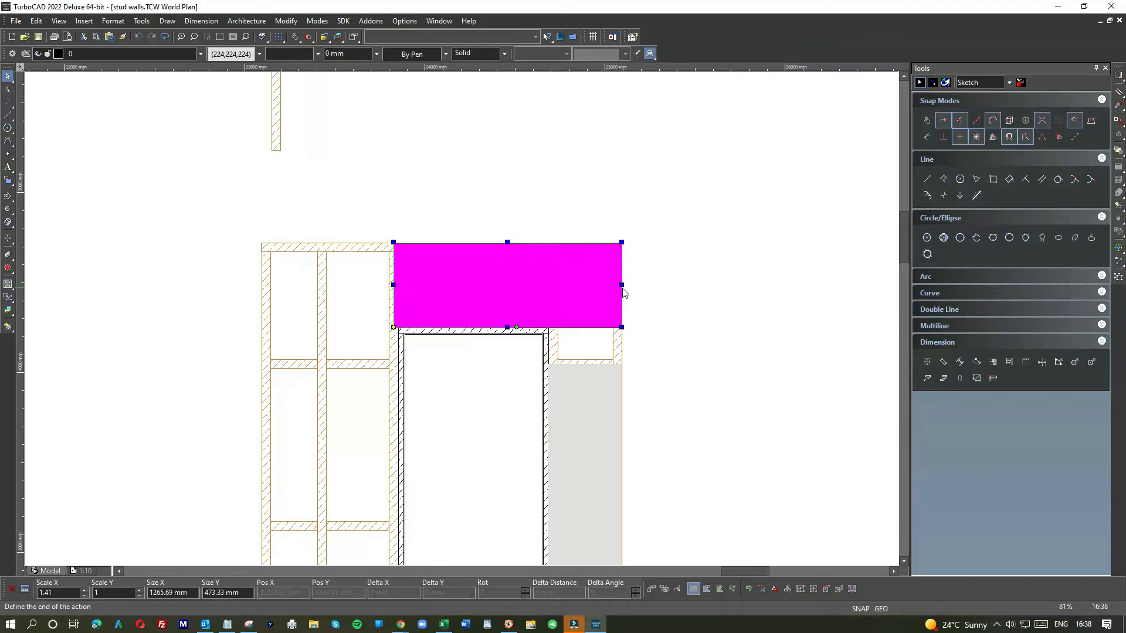
left_click(652, 305)
Step: Copy the grey panel right of the door and paste the copy above the wall
left_click(563, 382)
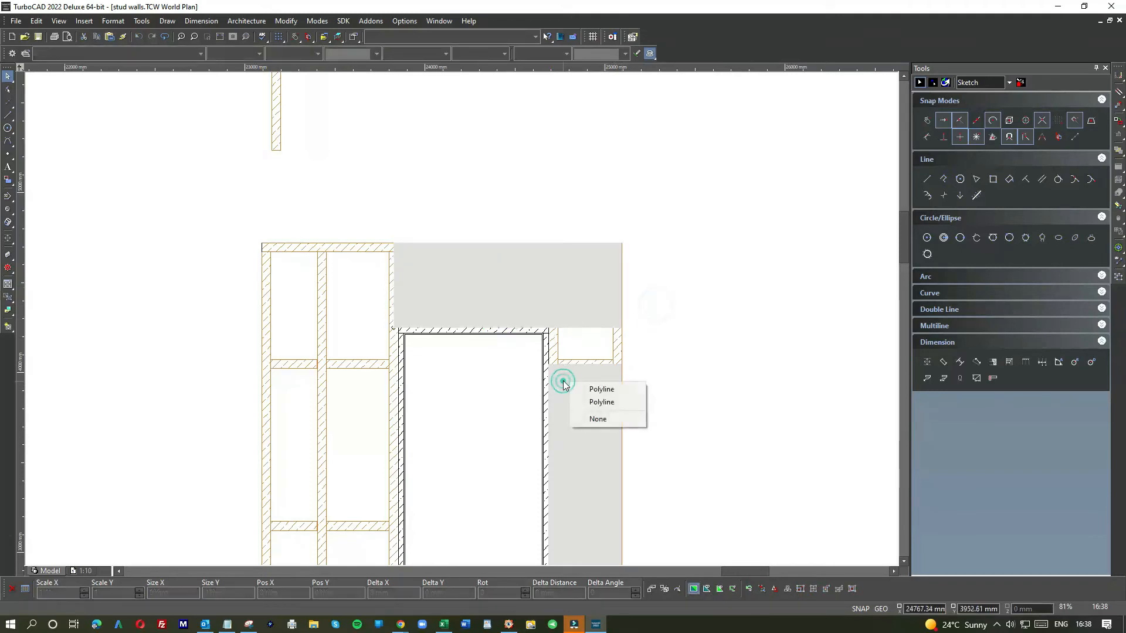
left_click(582, 388)
left_click(602, 387)
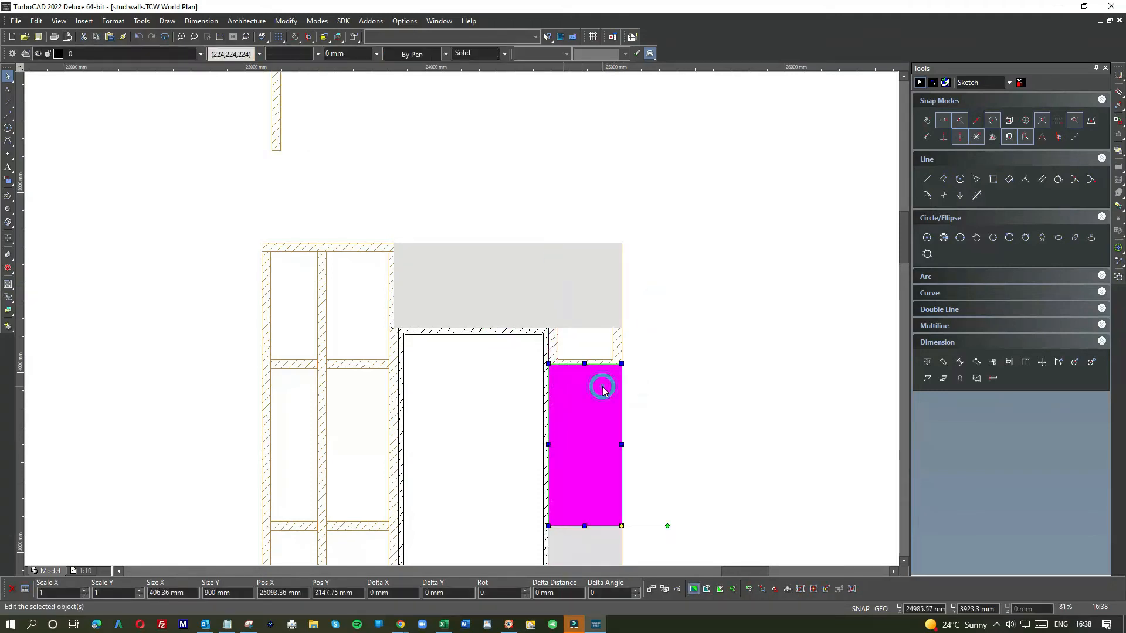
key("ctrl+c")
key("ctrl+v")
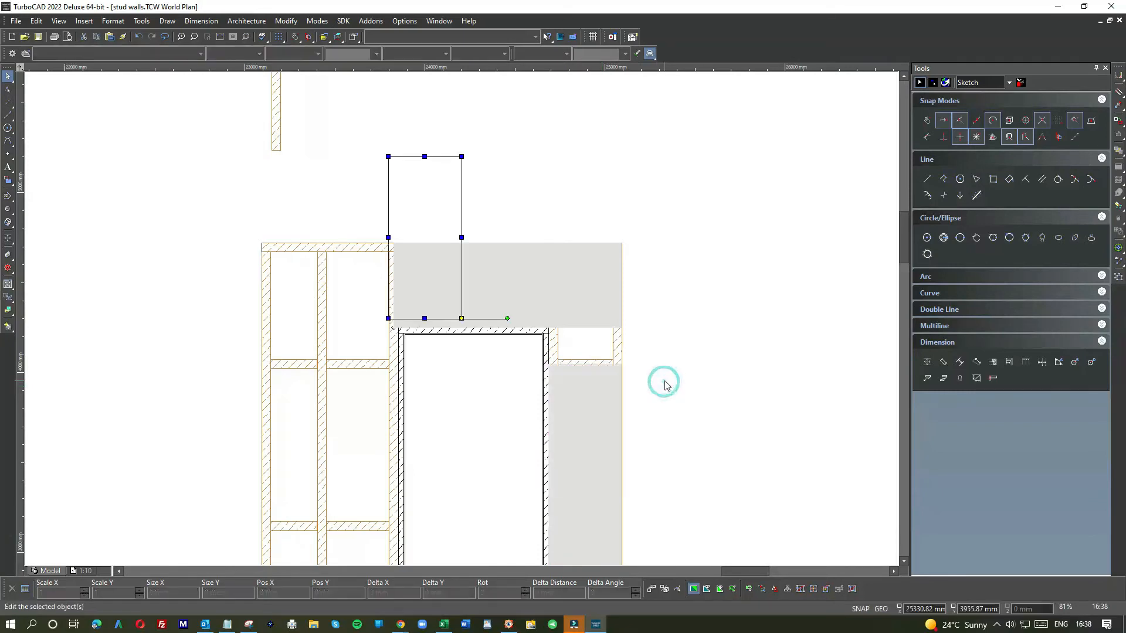
left_click_drag(449, 212, 456, 145)
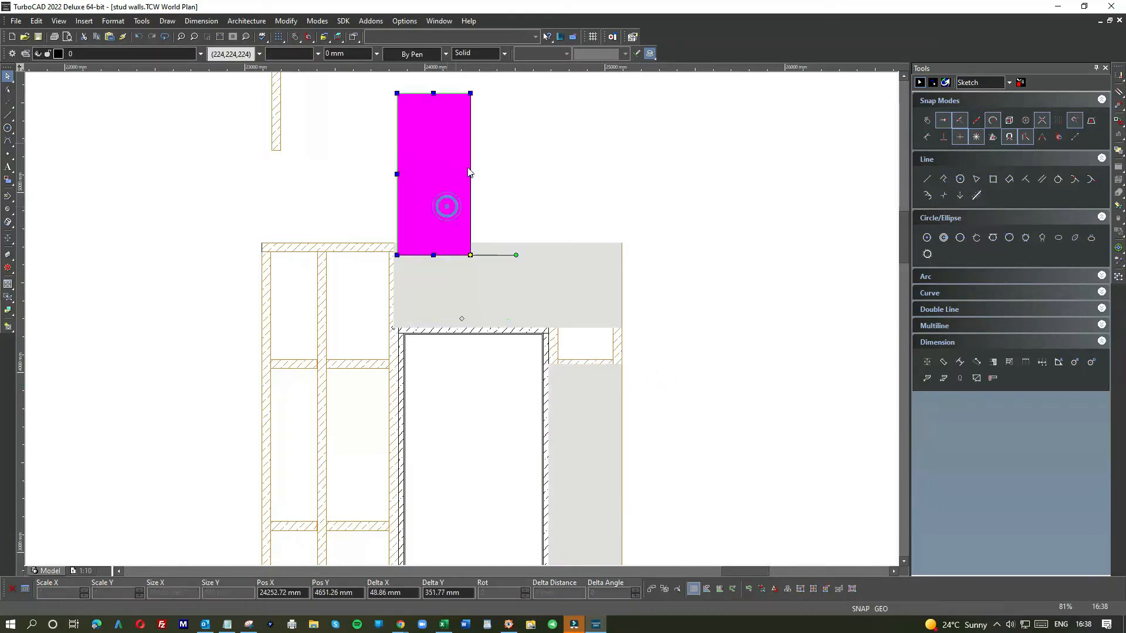
Step: Change the line pattern of the panel above the door
left_click(575, 286)
left_click(317, 54)
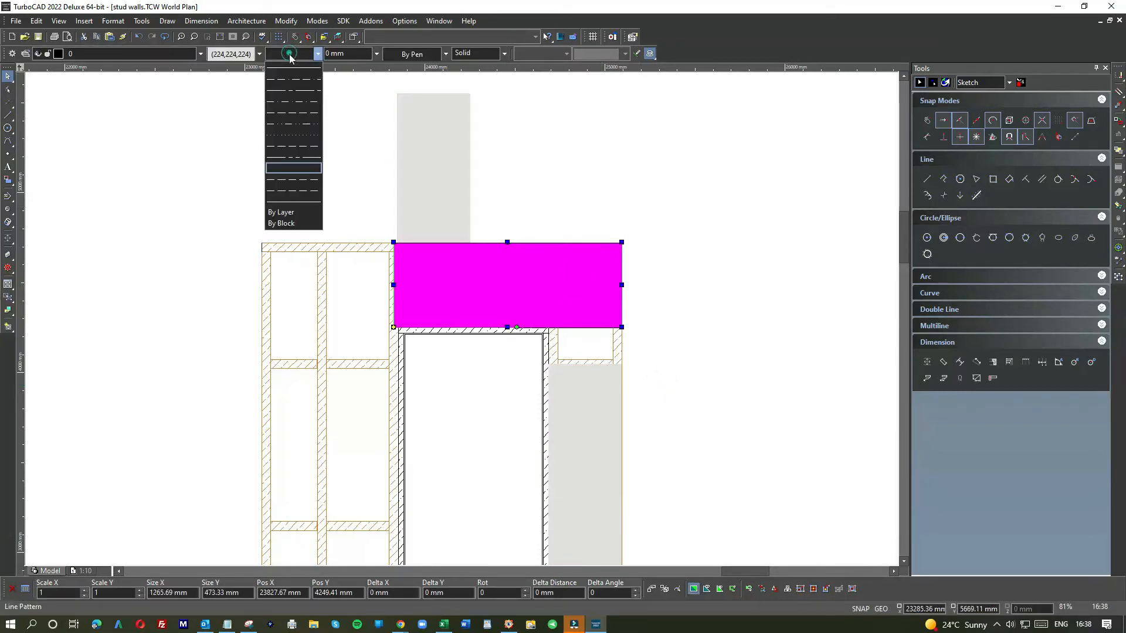
left_click(293, 69)
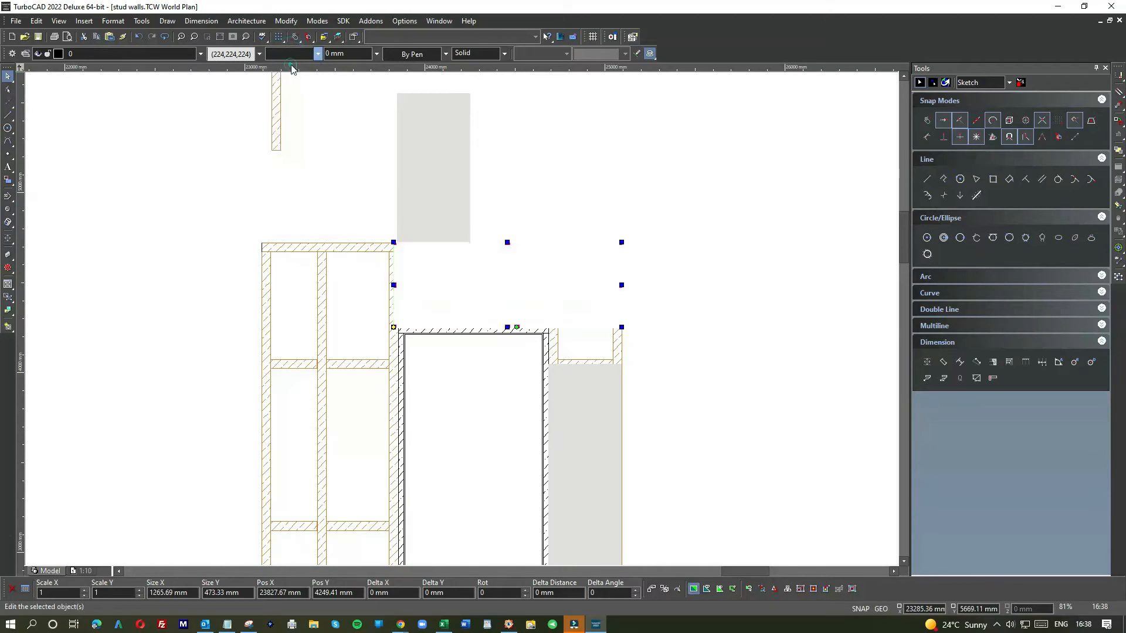
Step: Set the panel right of the door to a Light Gray line colour and change its line pattern
left_click(564, 399)
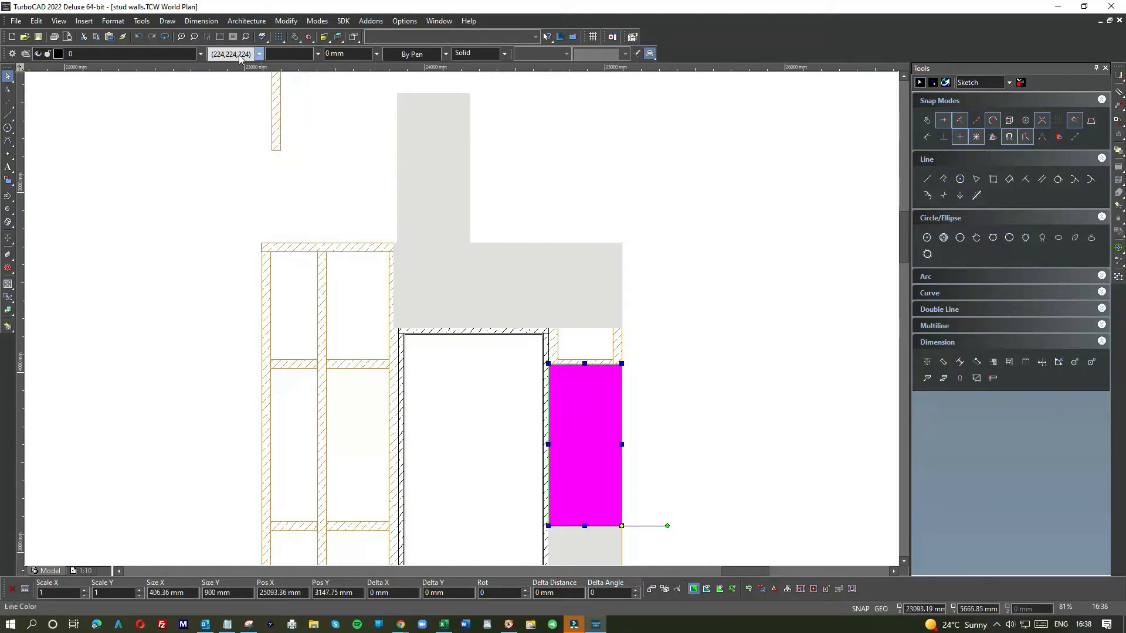
left_click(232, 54)
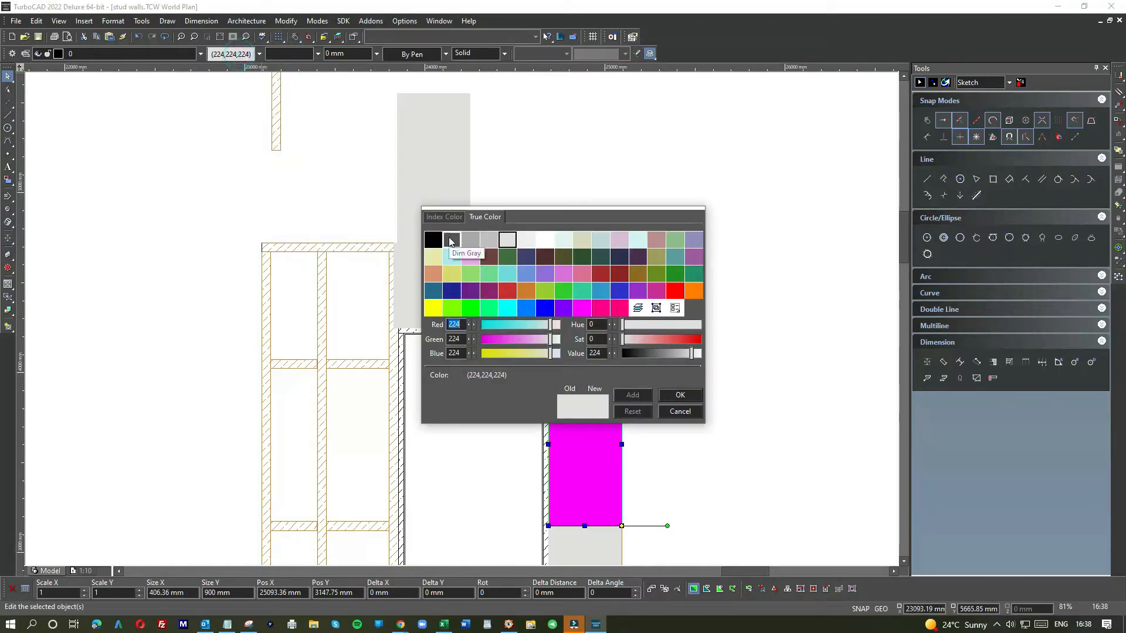
double_click(491, 239)
left_click(317, 53)
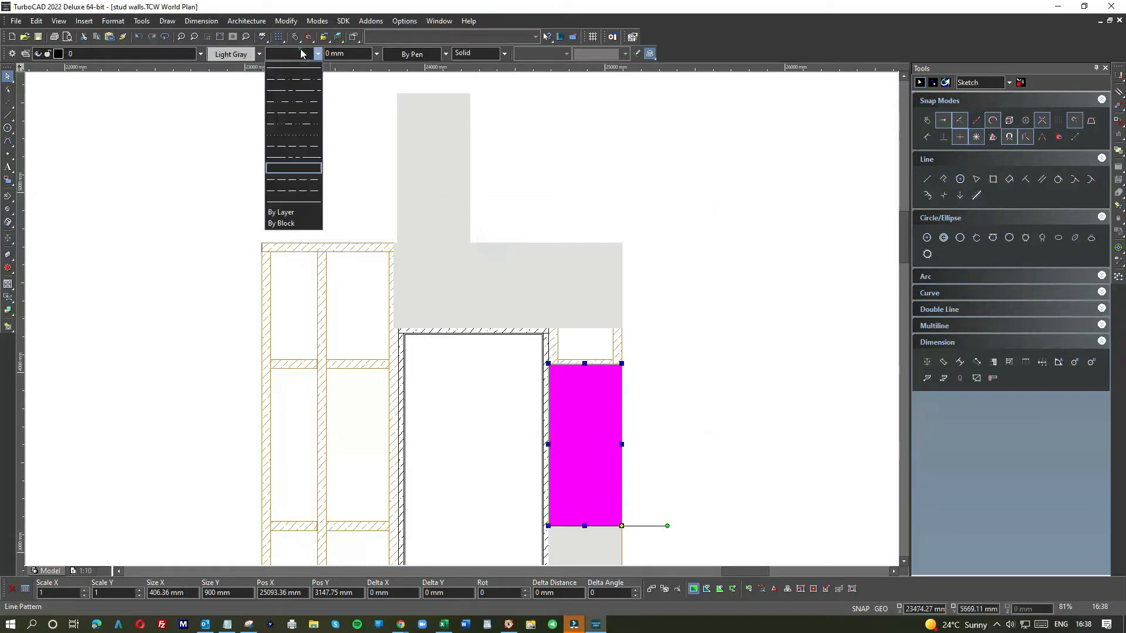
left_click(290, 163)
left_click(725, 285)
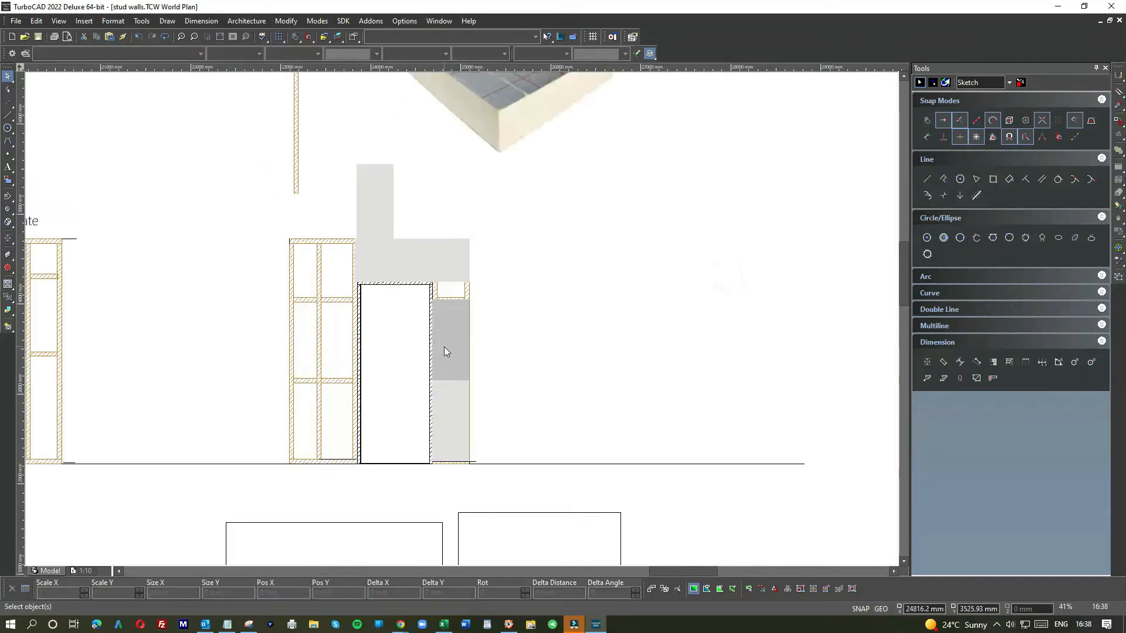
Step: Change the pen setting of the panel right of the door
left_click(444, 347)
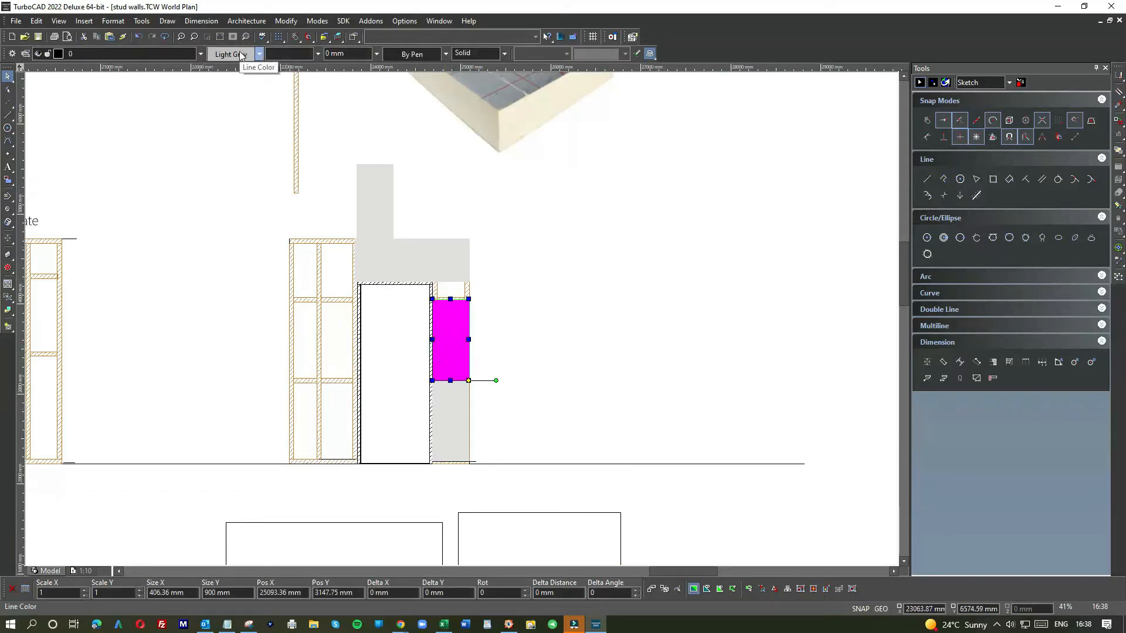
left_click(415, 57)
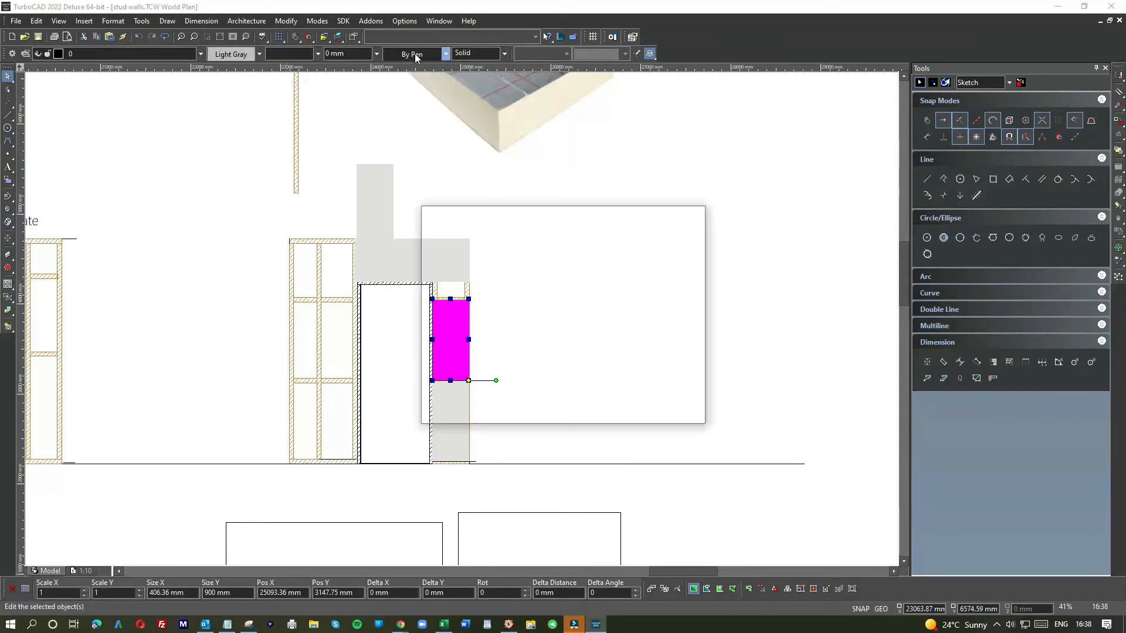
double_click(501, 236)
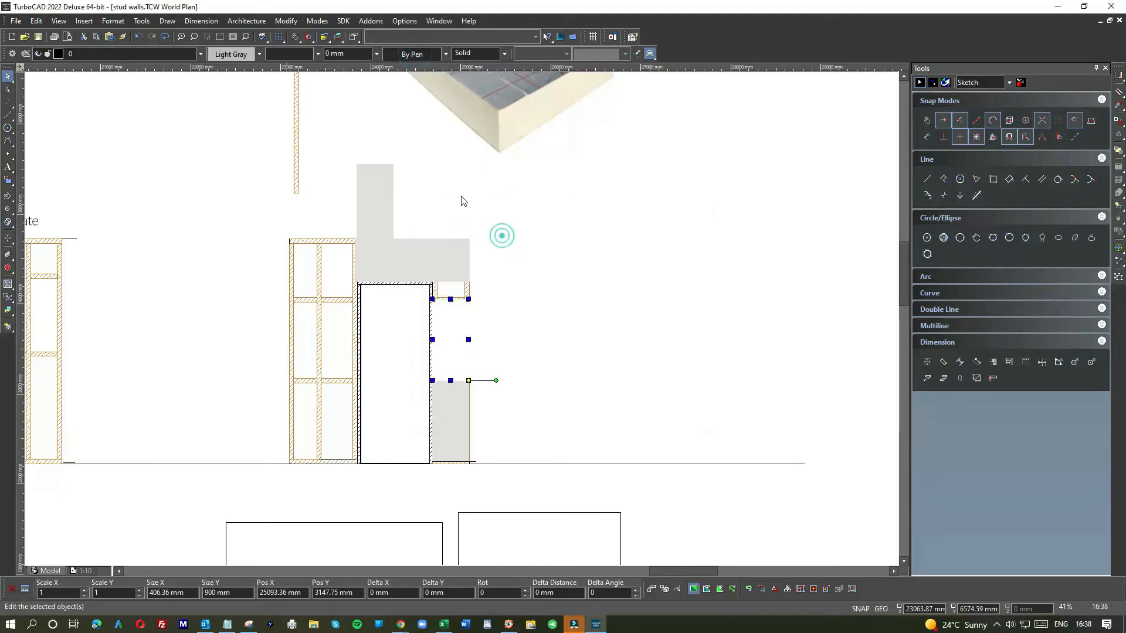
left_click(460, 197)
Step: Set the line colour of the panel right of the door to Dim Gray
scroll(444, 319, "up", 3)
left_click(462, 314)
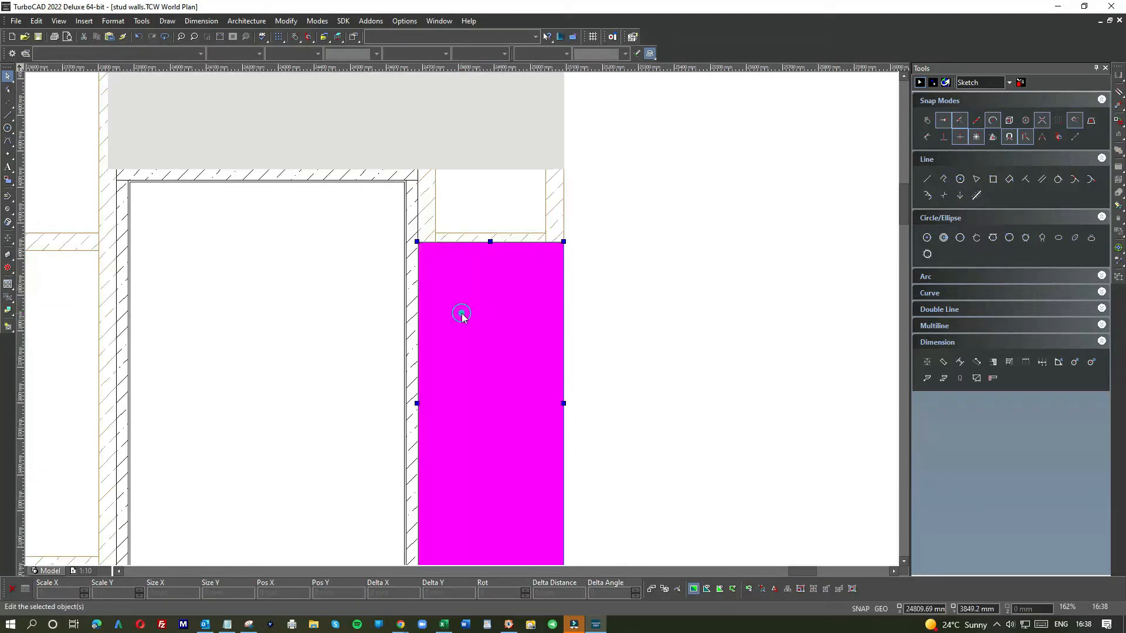
left_click(232, 55)
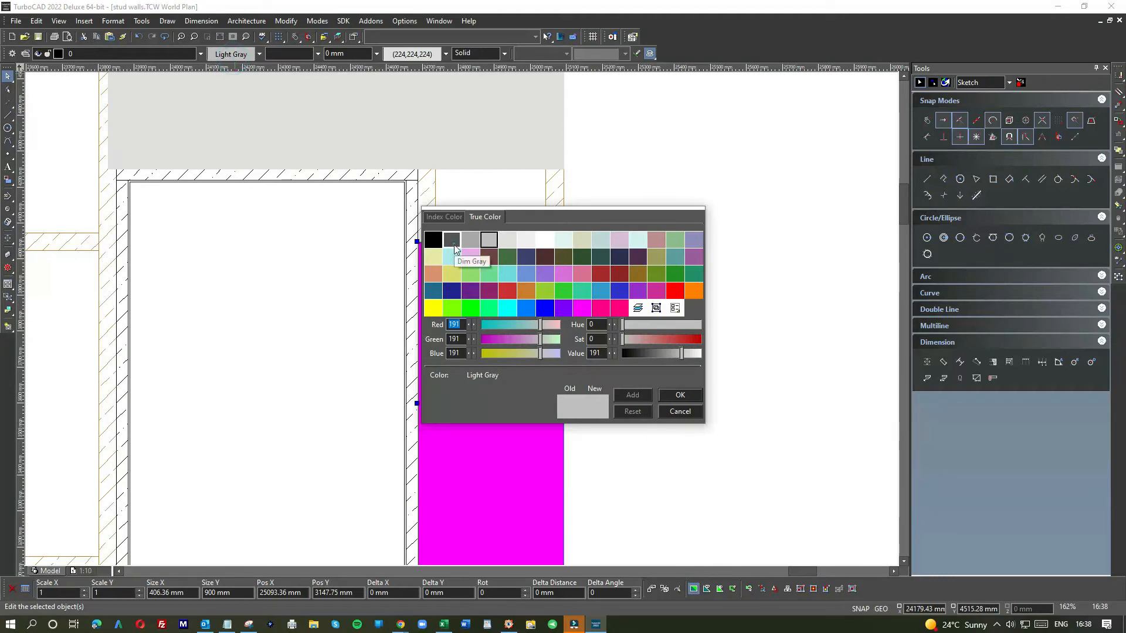
double_click(454, 244)
left_click(595, 249)
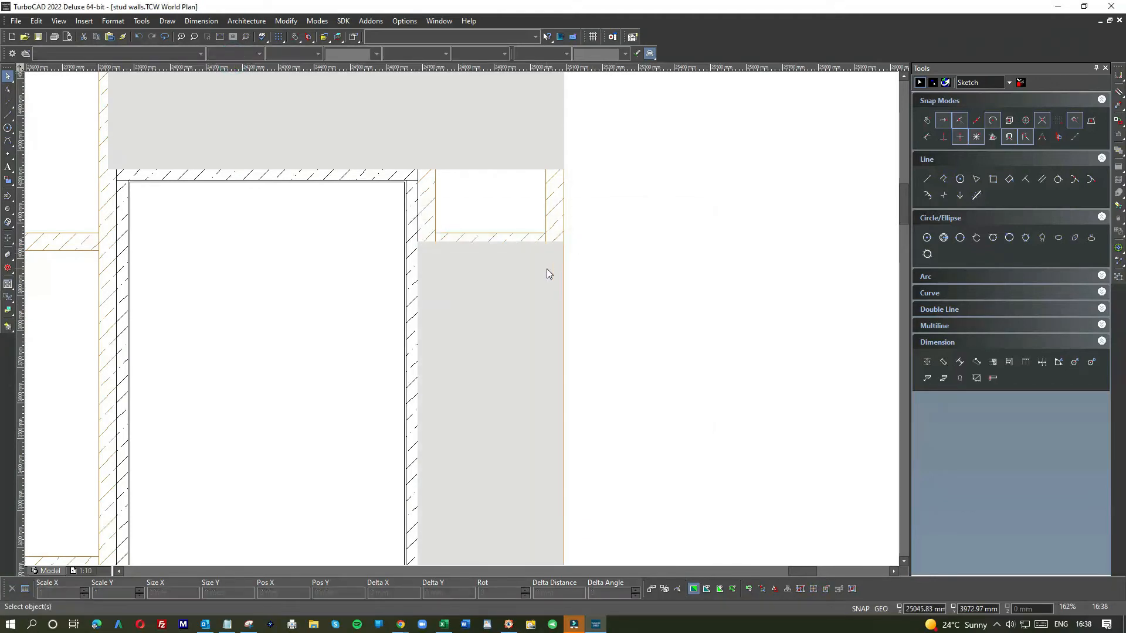
Step: Move a 406 mm wide cladding panel into the gap beside the door head, snapping its corner to the panel right of the door
scroll(462, 318, "down", 2)
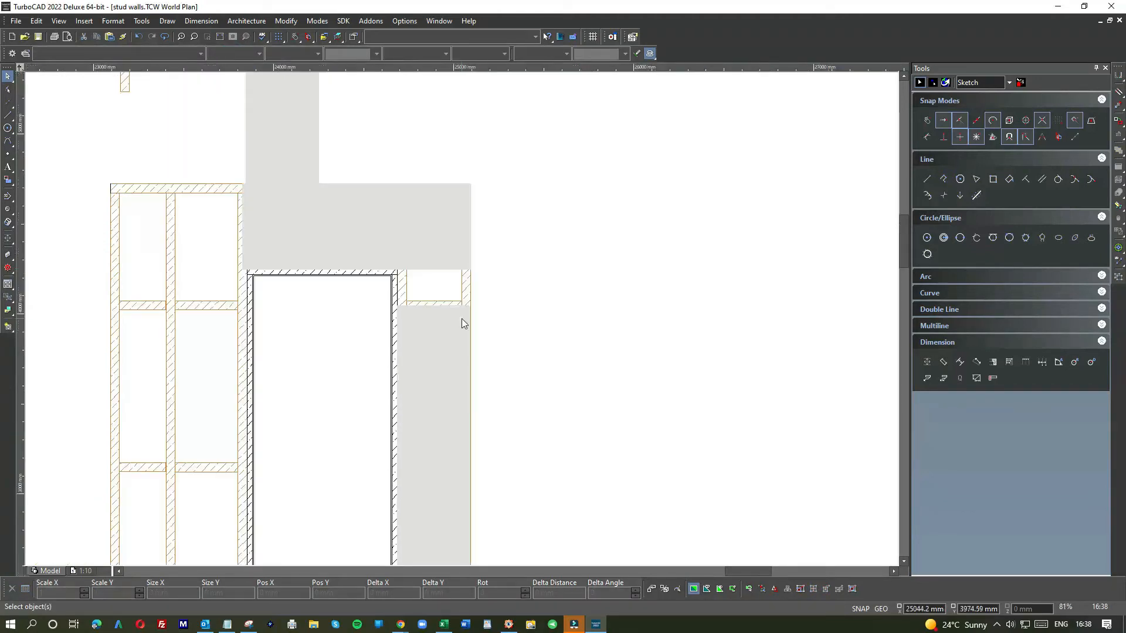
left_click(435, 243)
scroll(462, 321, "down", 2)
left_click_drag(377, 227, 527, 257)
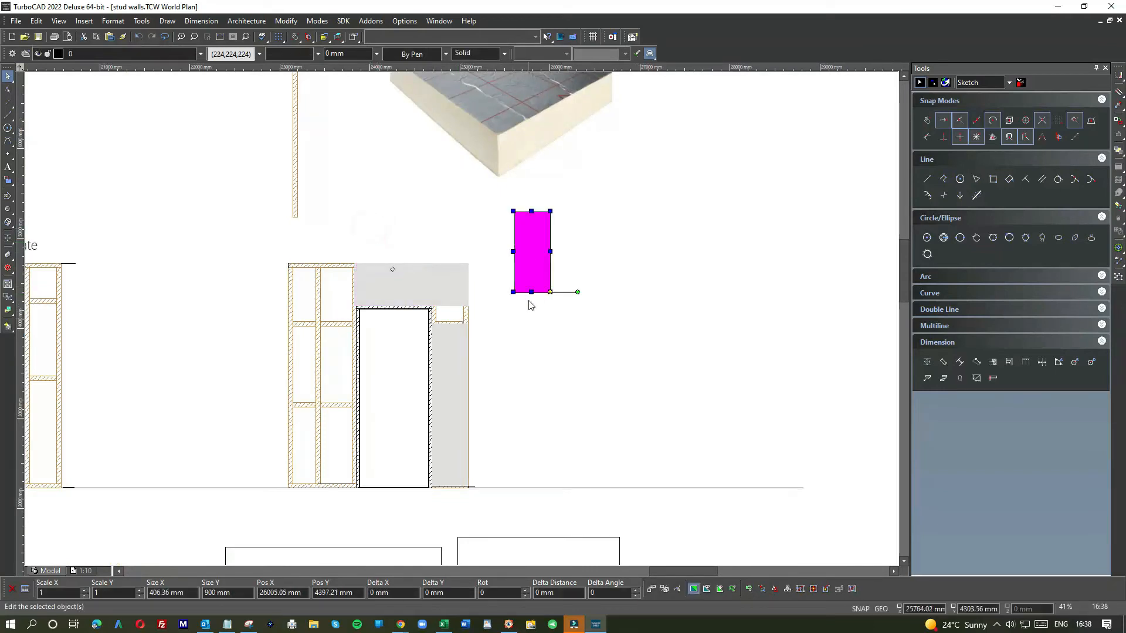
scroll(525, 294, "up", 6)
scroll(702, 382, "down", 2)
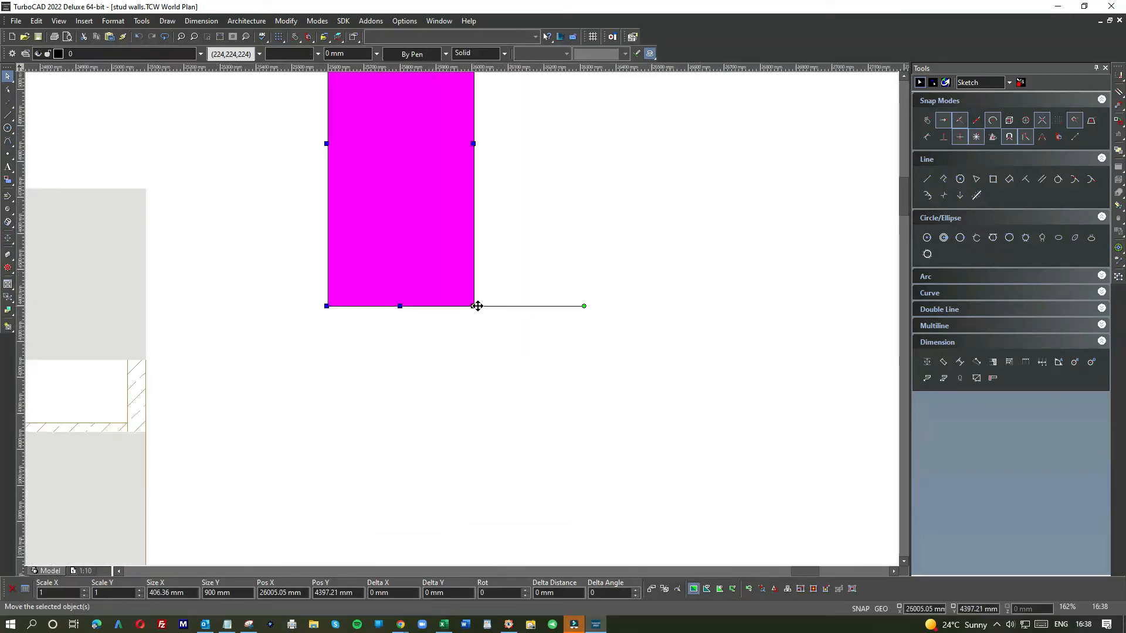
left_click_drag(473, 305, 145, 431)
Step: Resize the panel's height to about 202 mm so it fills the gap above the panel right of the door
scroll(463, 321, "down", 1)
left_click(406, 174)
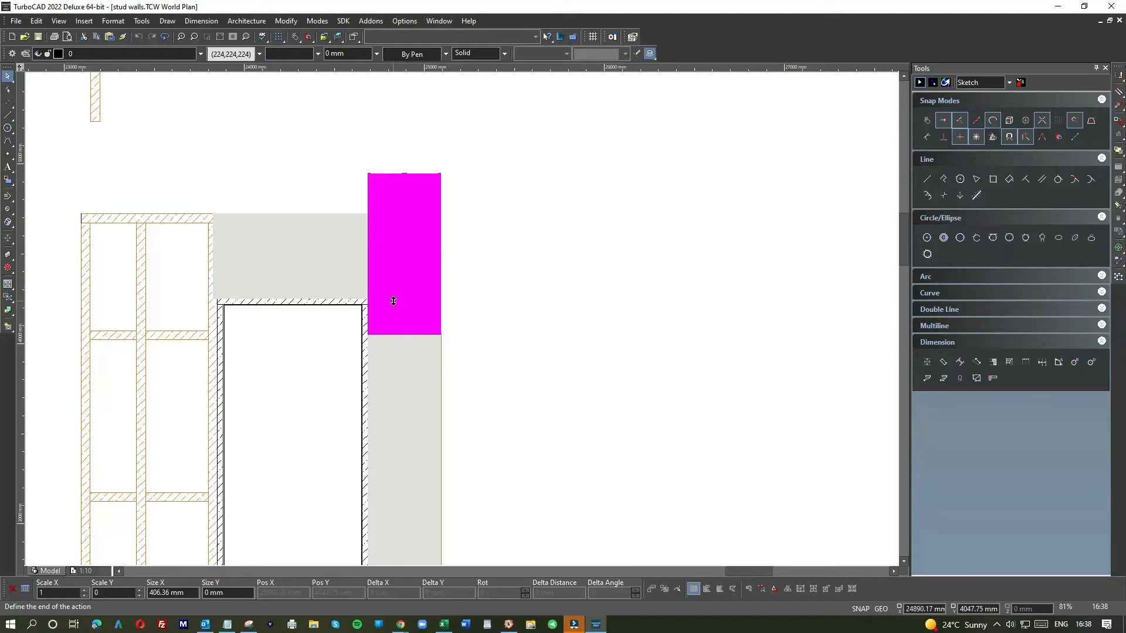
left_click(394, 301)
left_click(497, 297)
scroll(415, 312, "up", 1)
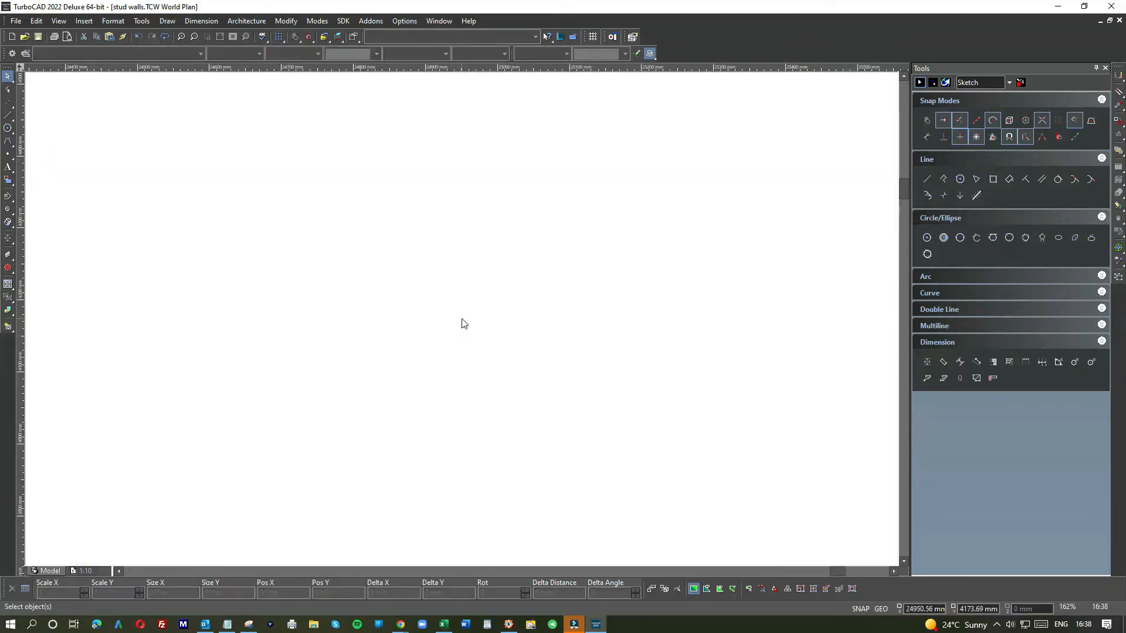
scroll(462, 319, "up", 1)
left_click(494, 315)
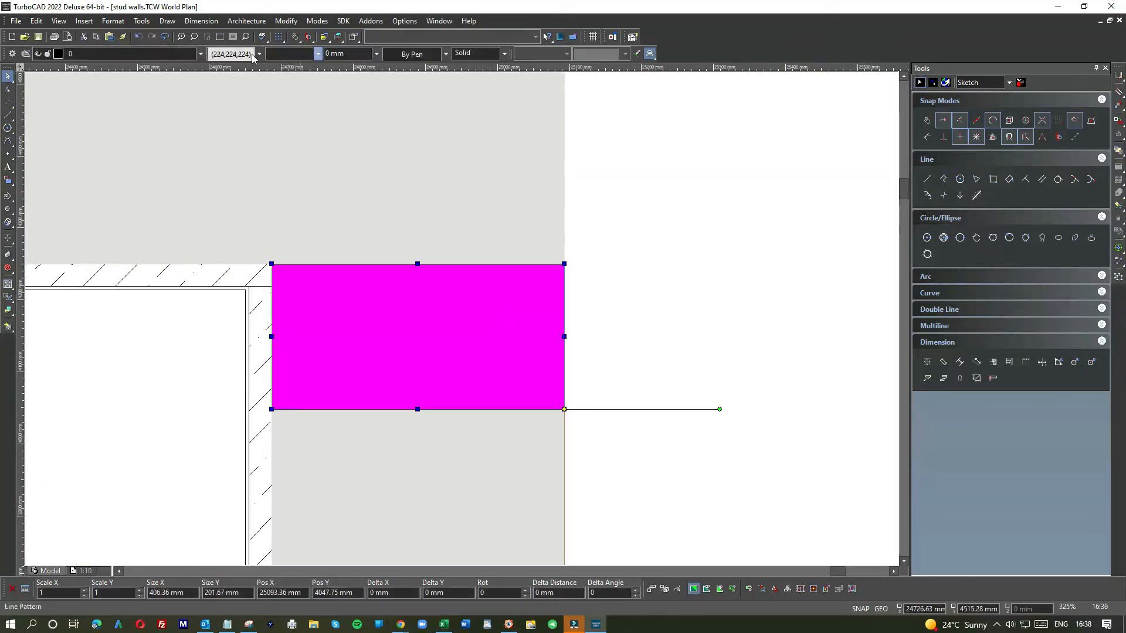
Step: Set the fill colour of the panel beside the door head to dark grey
left_click(409, 56)
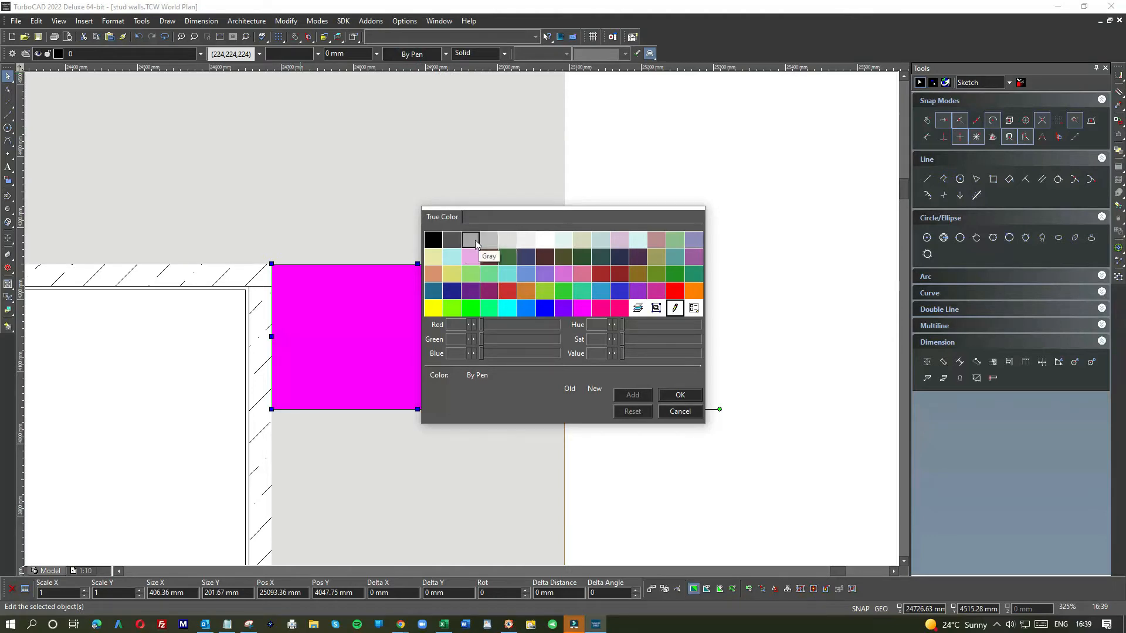
double_click(455, 239)
left_click(645, 236)
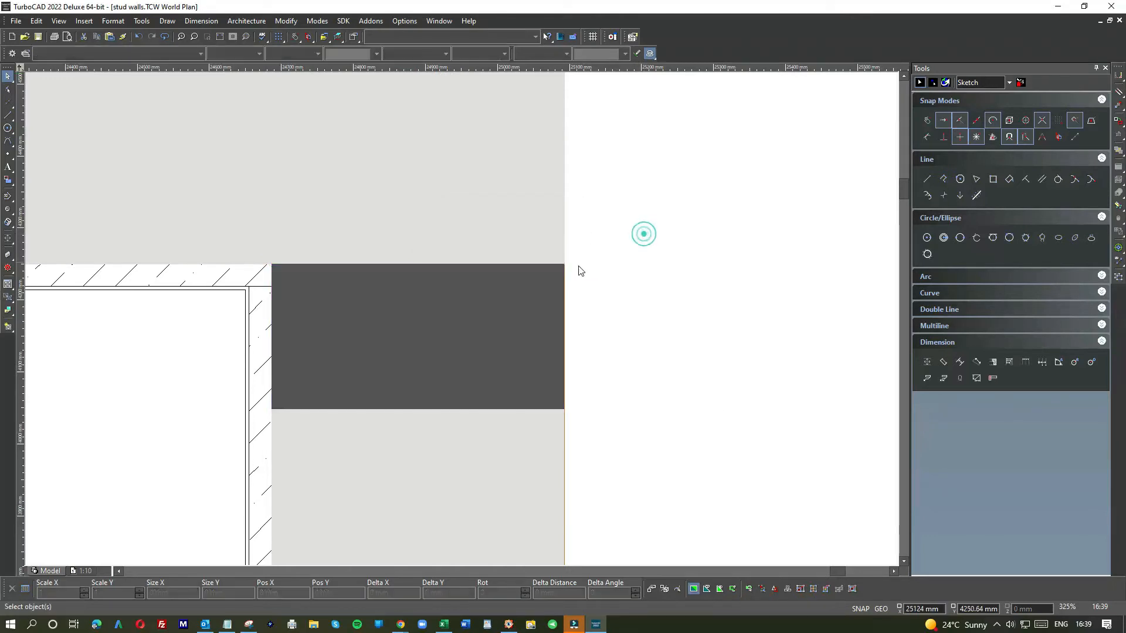
Step: Undo the fill colour change on the panel beside the door head
left_click(353, 50)
left_click(528, 270)
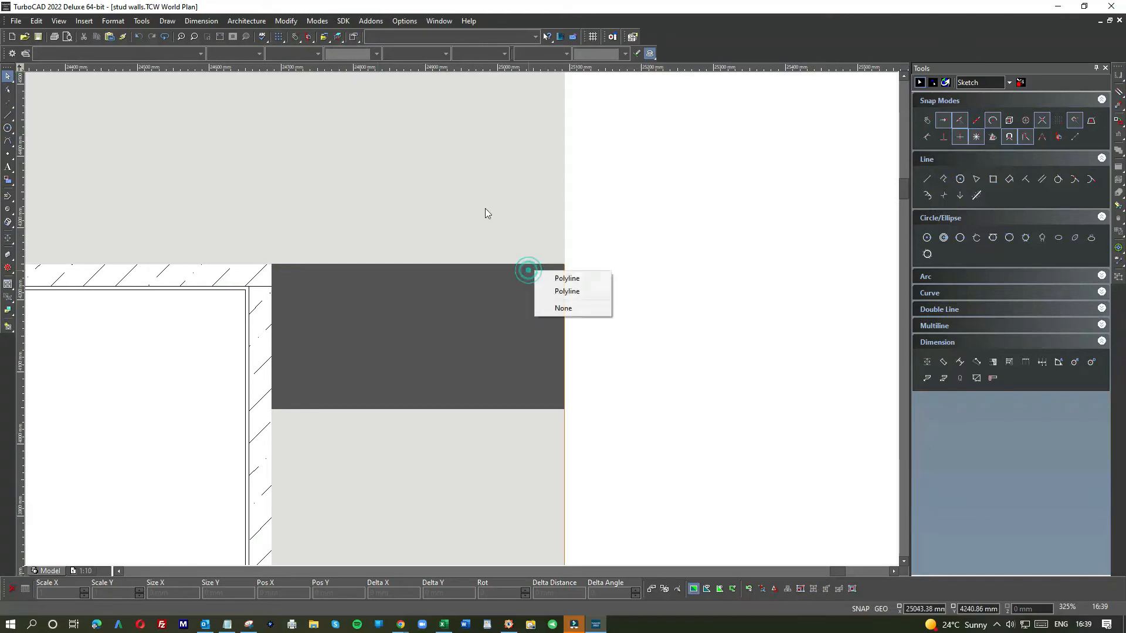
left_click(551, 279)
left_click(138, 37)
Step: Set the line colour of the panel beside the door head to Dim Gray
left_click(354, 292)
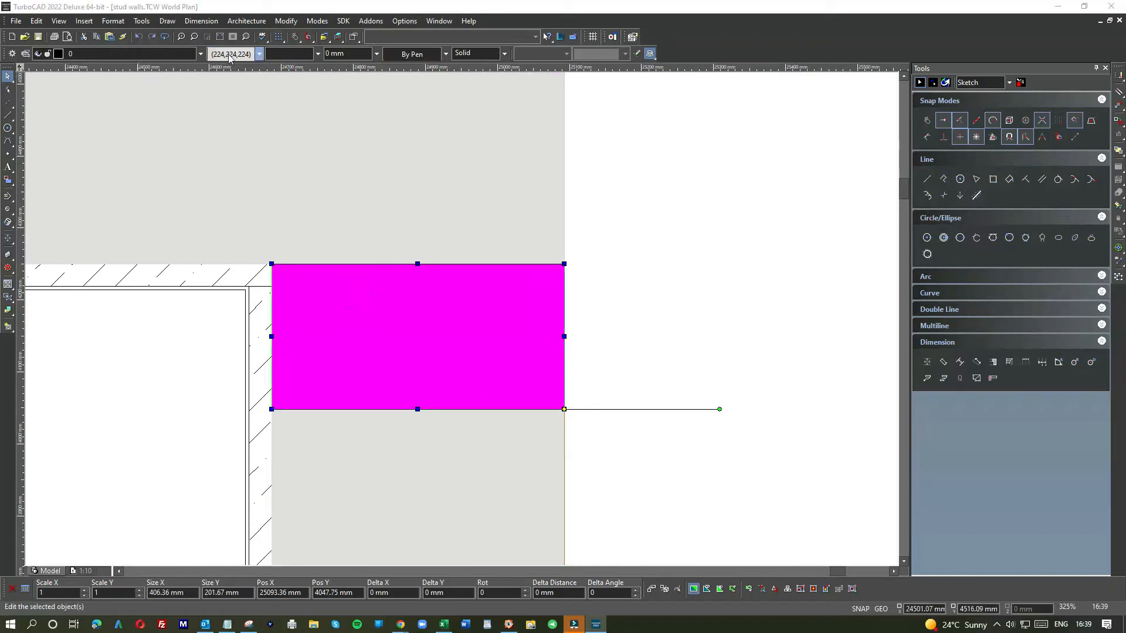
left_click(230, 54)
left_click(449, 239)
left_click(616, 202)
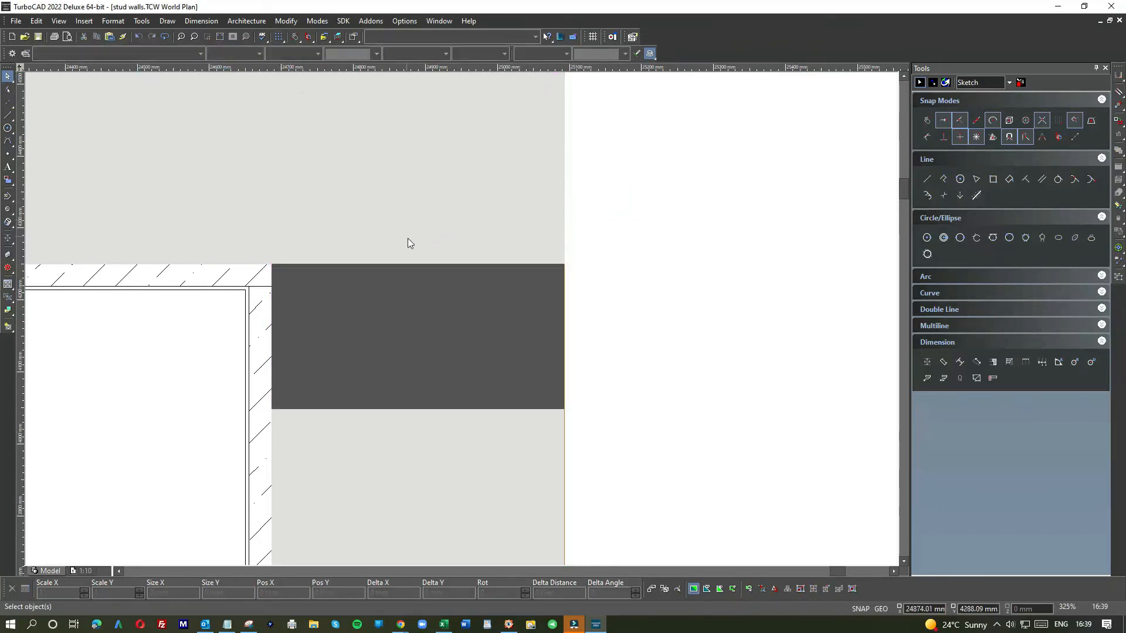
Step: Set the fill colour of the panel beside the door head to Coral
scroll(446, 310, "down", 2)
left_click(465, 330)
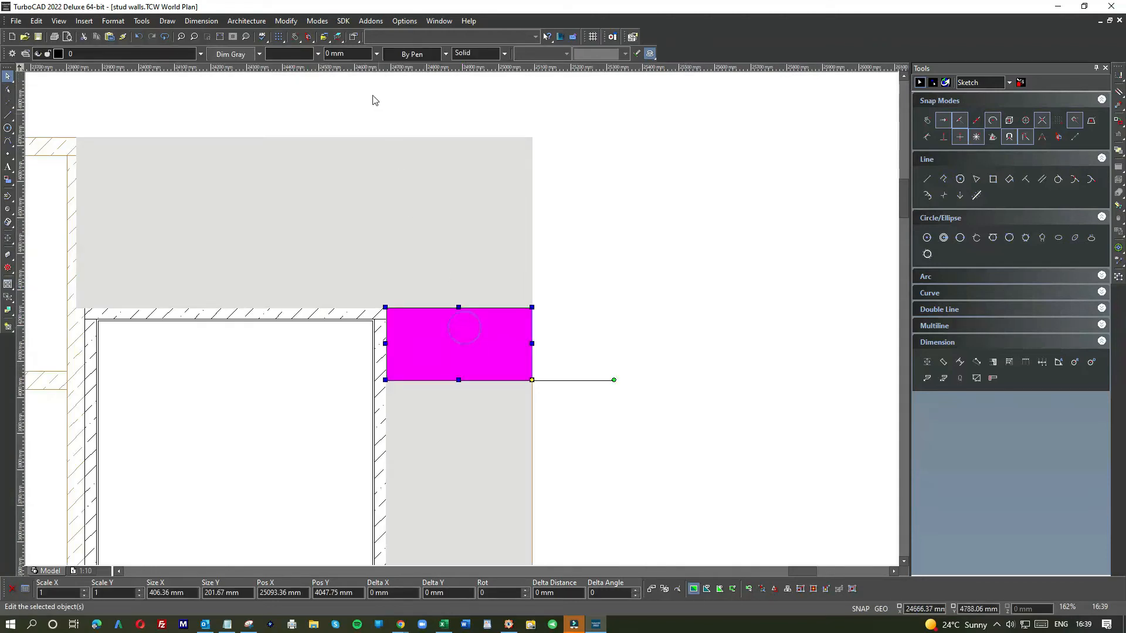
left_click(398, 54)
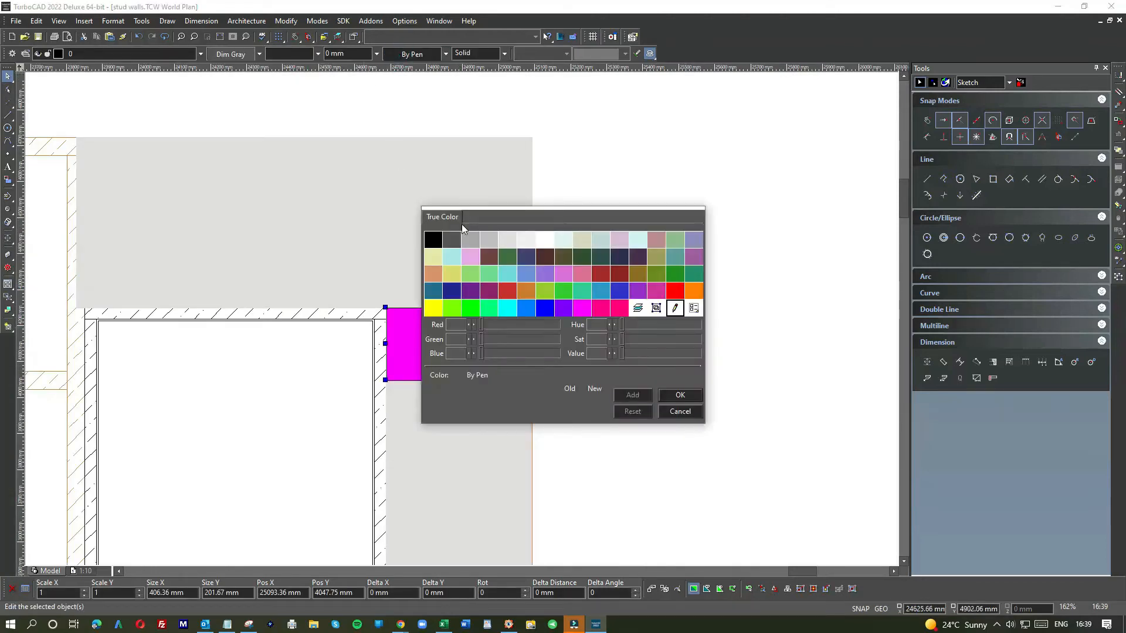
left_click(693, 291)
left_click(642, 266)
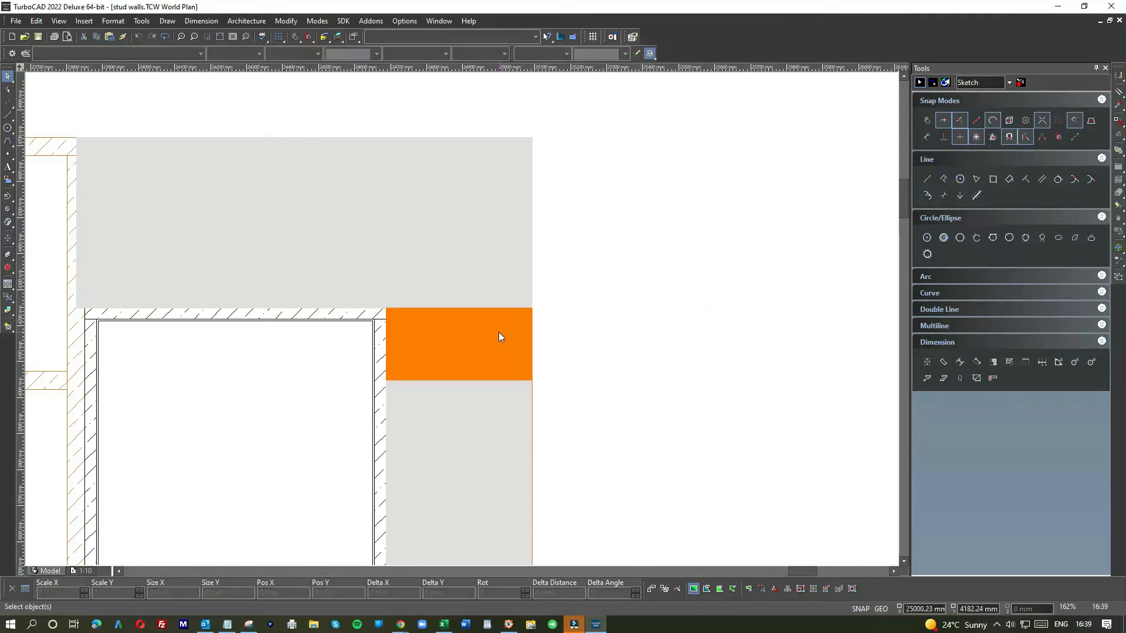
Step: Pick a different line colour for the Coral panel beside the door head
left_click(498, 337)
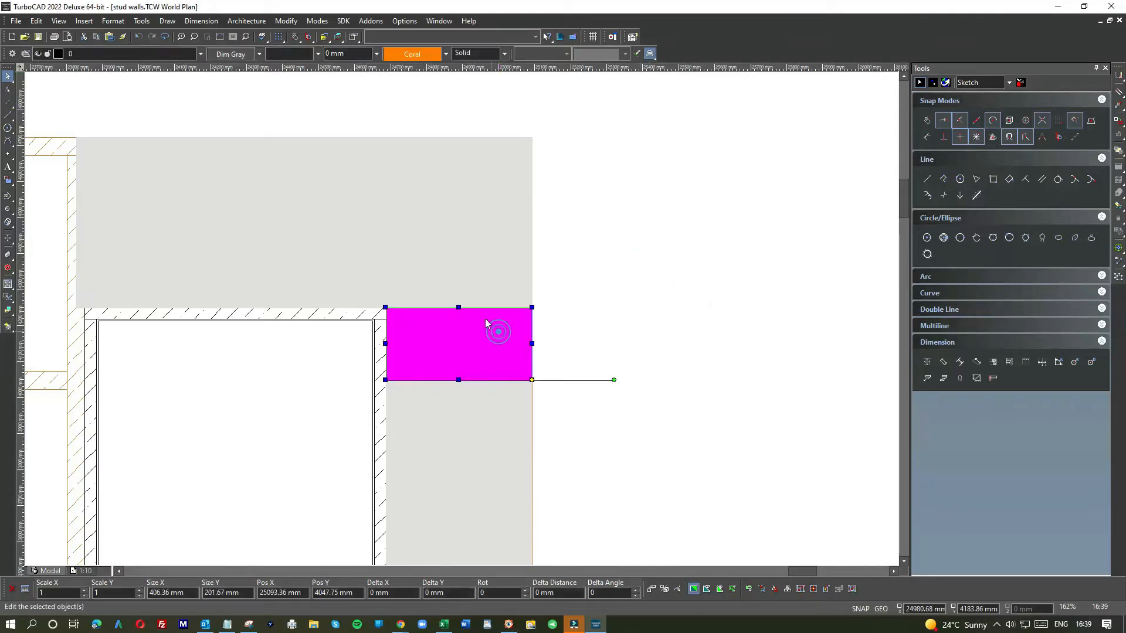
left_click(220, 54)
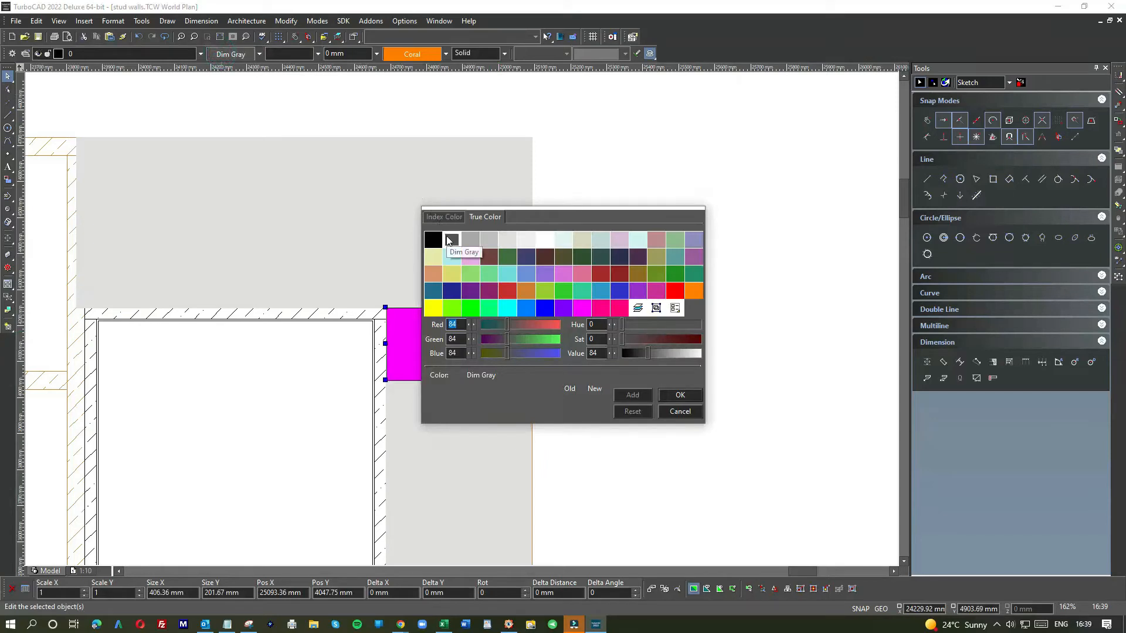
left_click(433, 308)
left_click(609, 237)
scroll(442, 320, "up", 5)
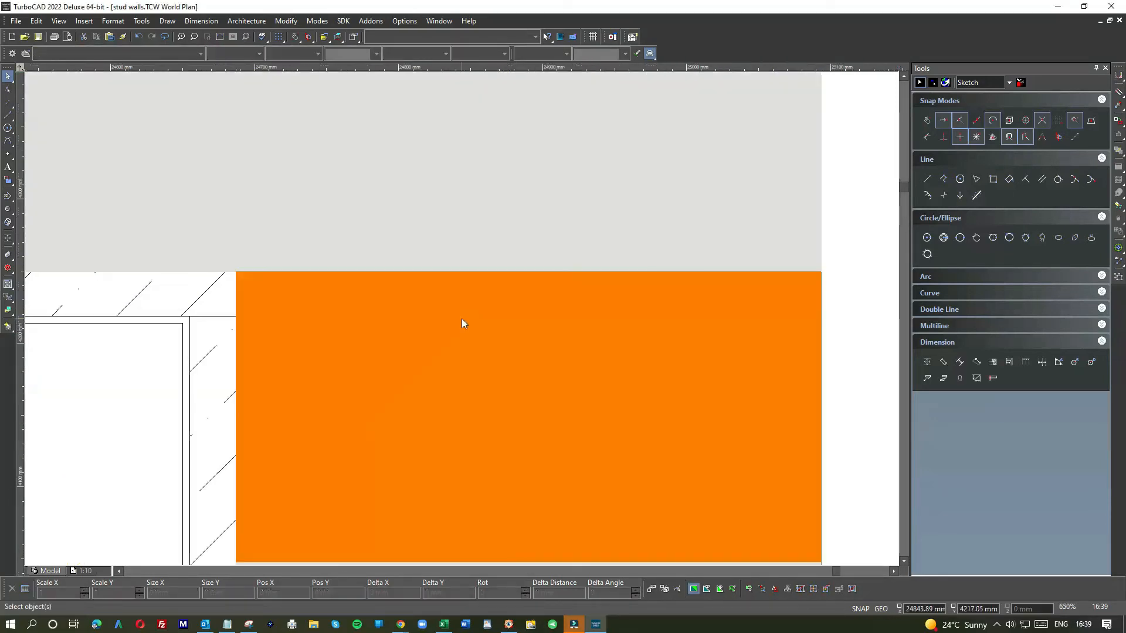
scroll(462, 319, "up", 2)
scroll(460, 165, "down", 2)
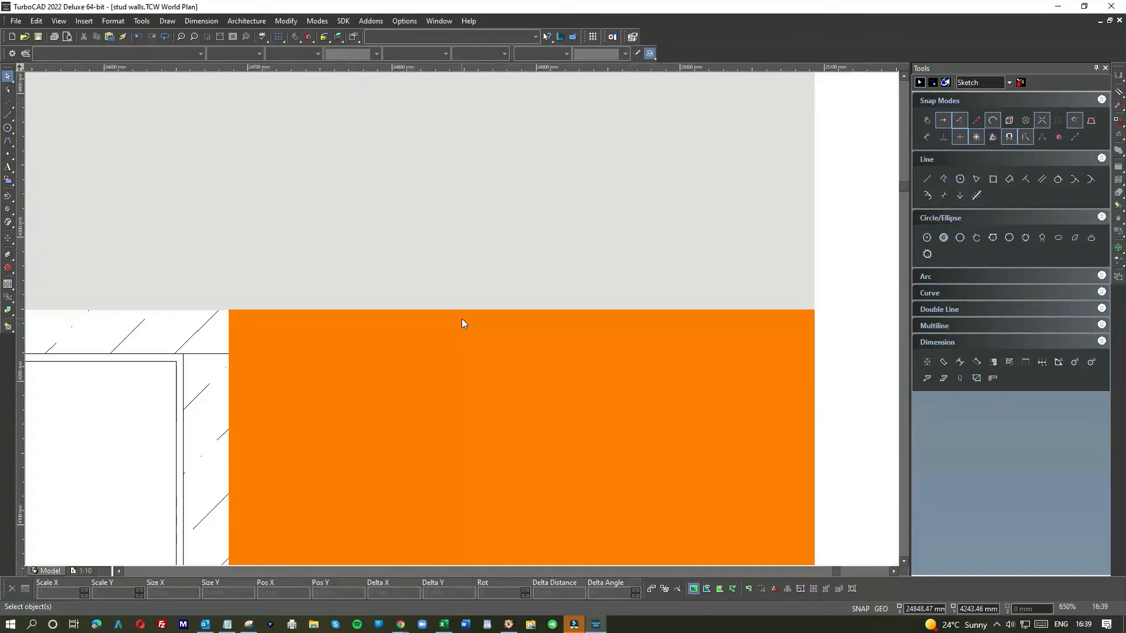
scroll(462, 320, "down", 2)
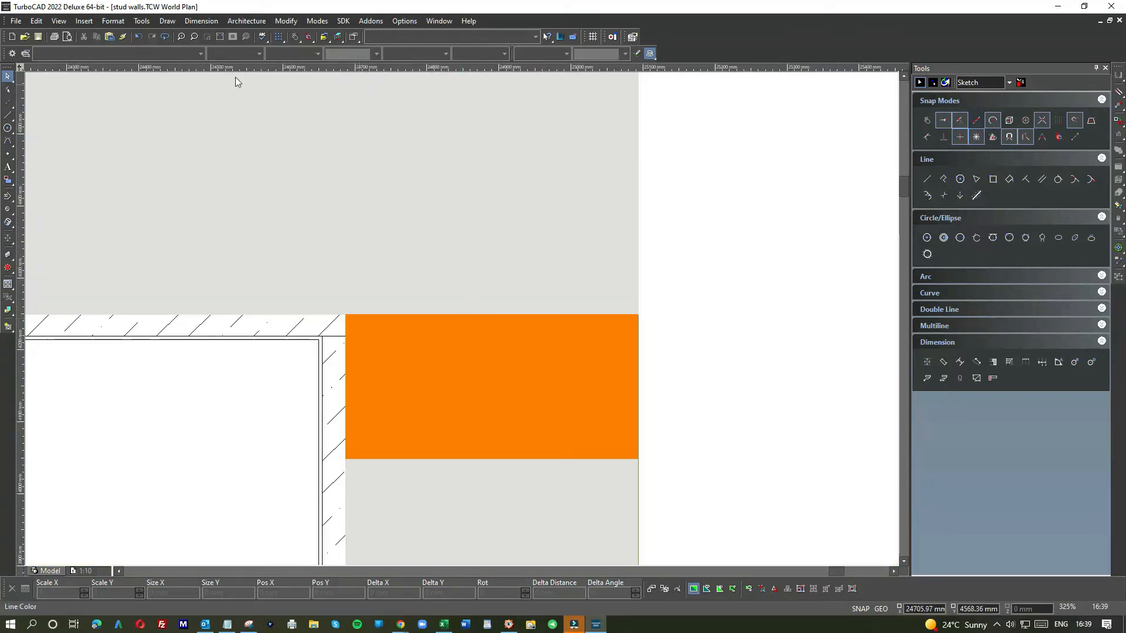
Step: Undo the last change to the panel beside the door head
left_click(417, 323)
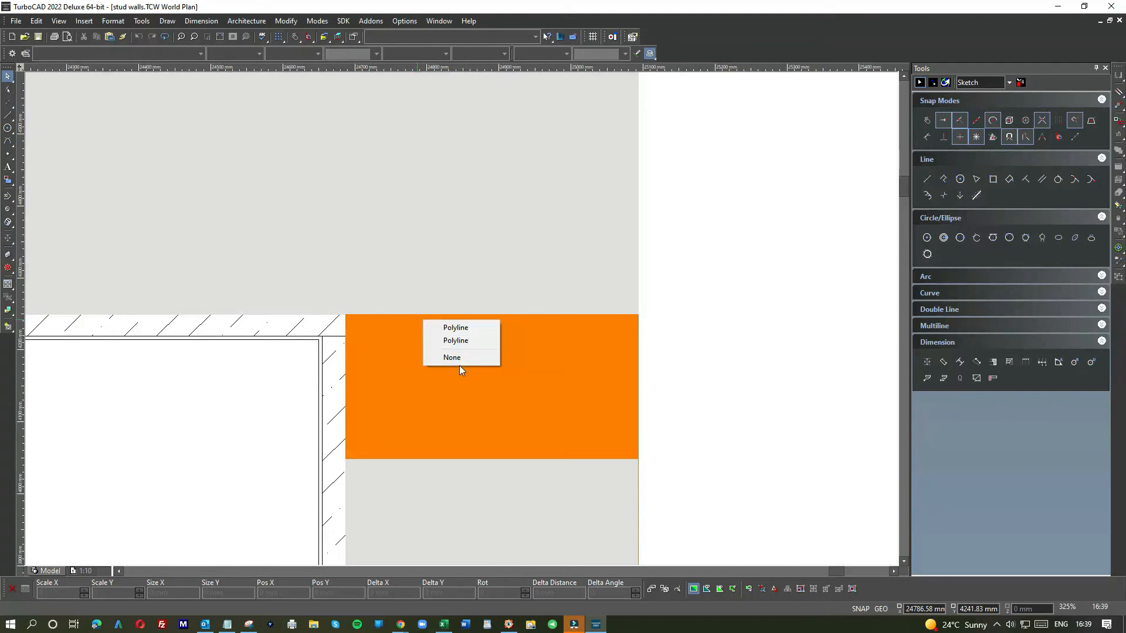
left_click(676, 252)
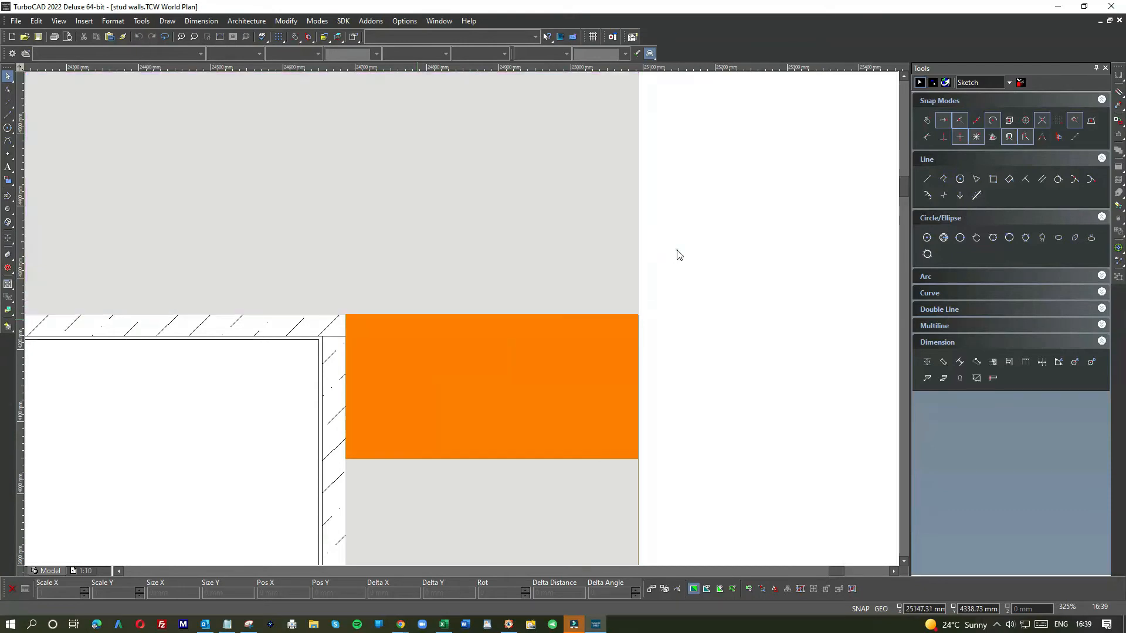
scroll(462, 320, "down", 2)
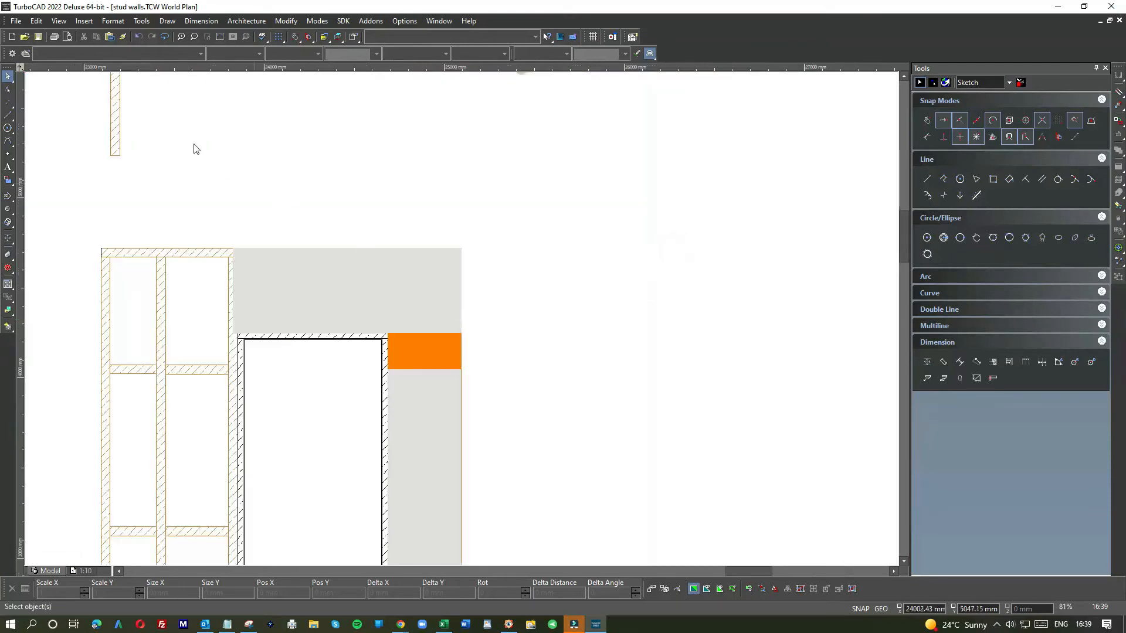
left_click(136, 37)
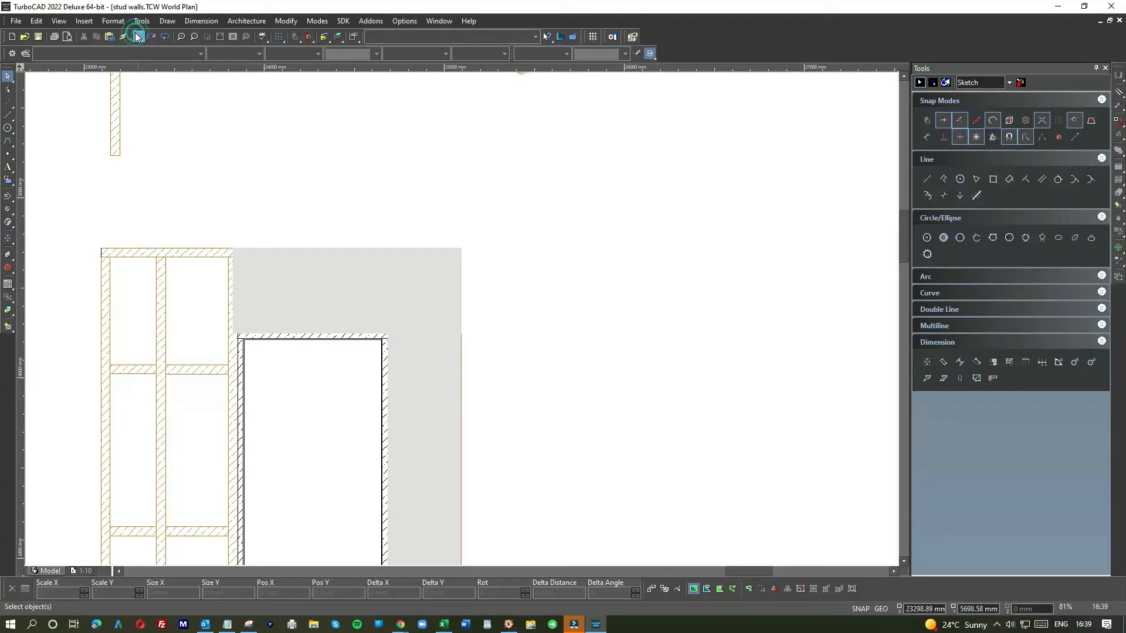
Step: Undo the previous change to the panels beside the door
mouse_move(422, 367)
left_click(434, 371)
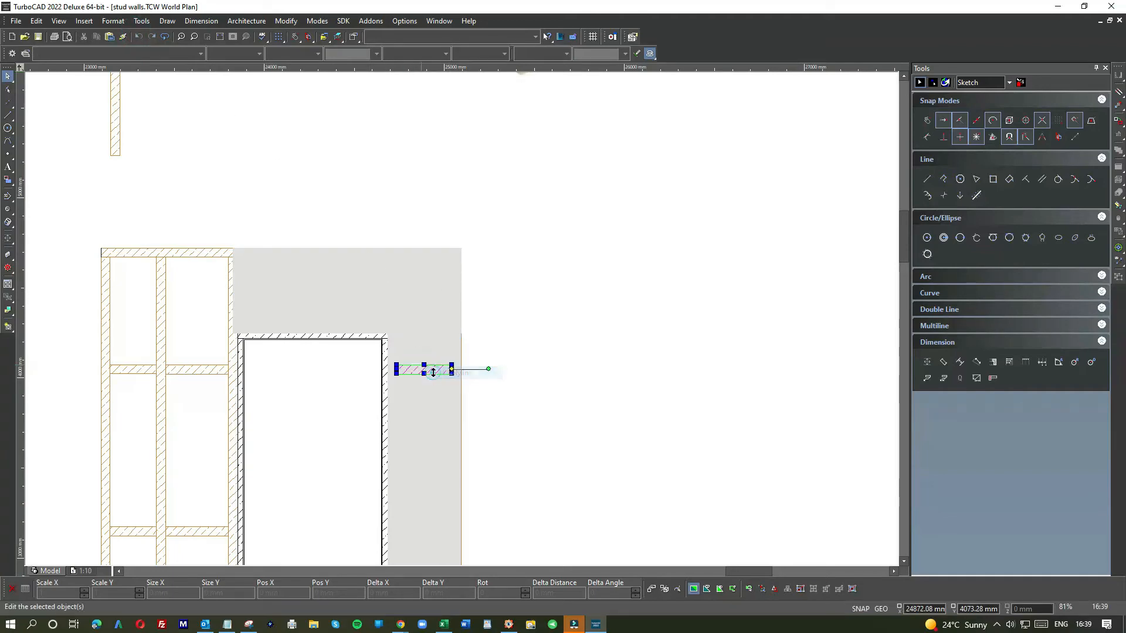
left_click(428, 390)
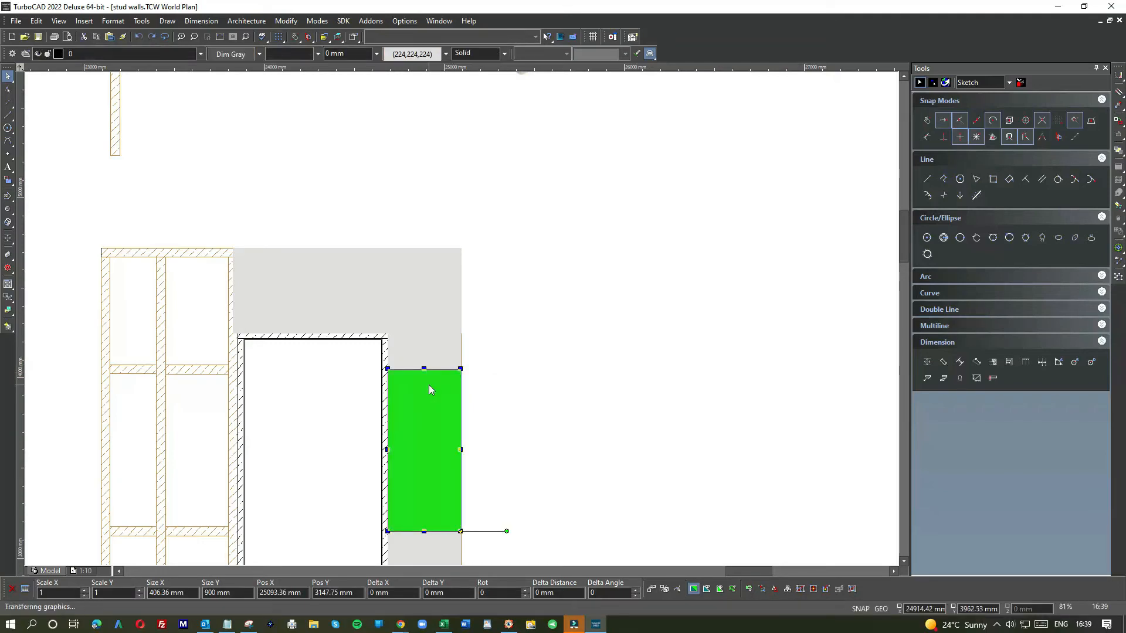
left_click(573, 306)
key("ctrl+z")
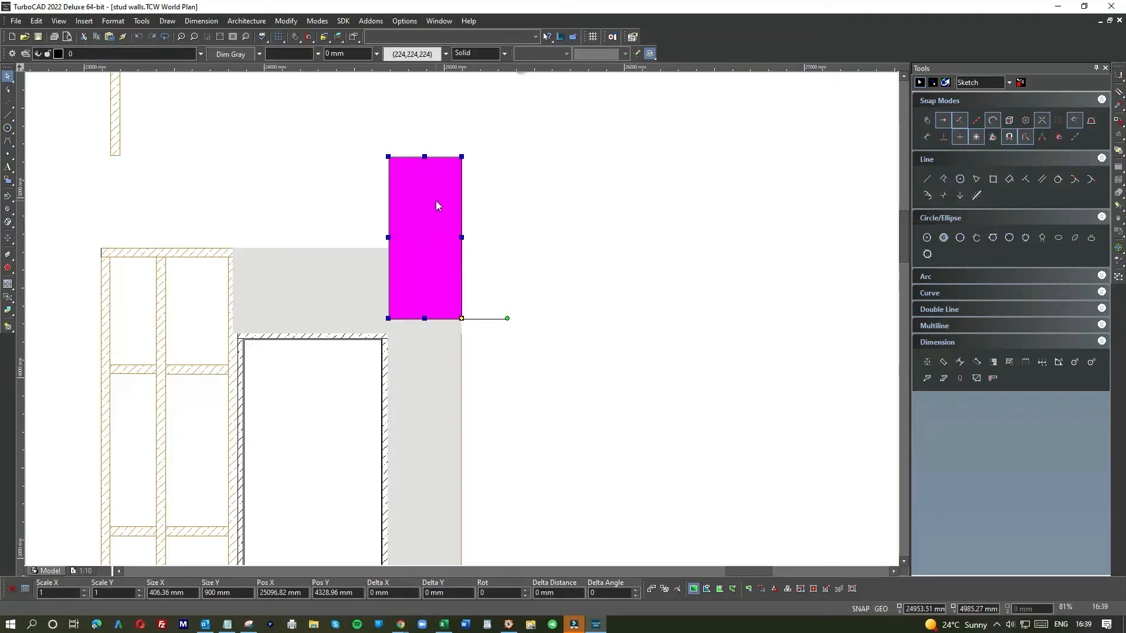
Step: Move the 406 × 900 mm panel to the right, clear of the door wall
left_click_drag(435, 201, 634, 244)
left_click(704, 260)
scroll(635, 193, "up", 2)
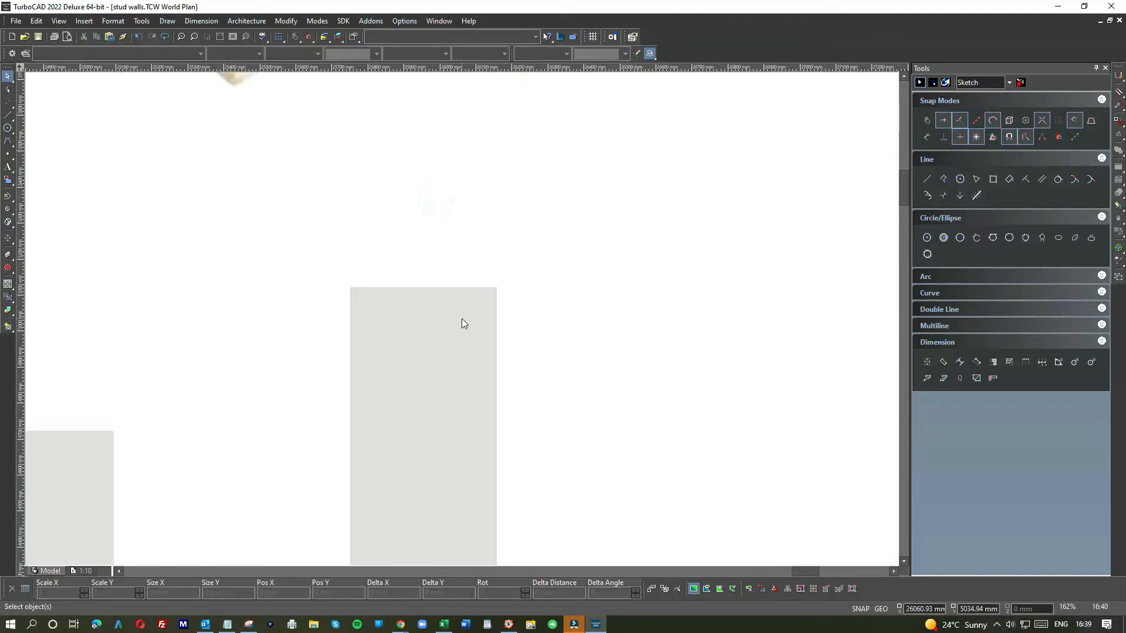
Step: Draw a rectangle about 311 by 528 mm to the right of the tall panel
left_click(449, 329)
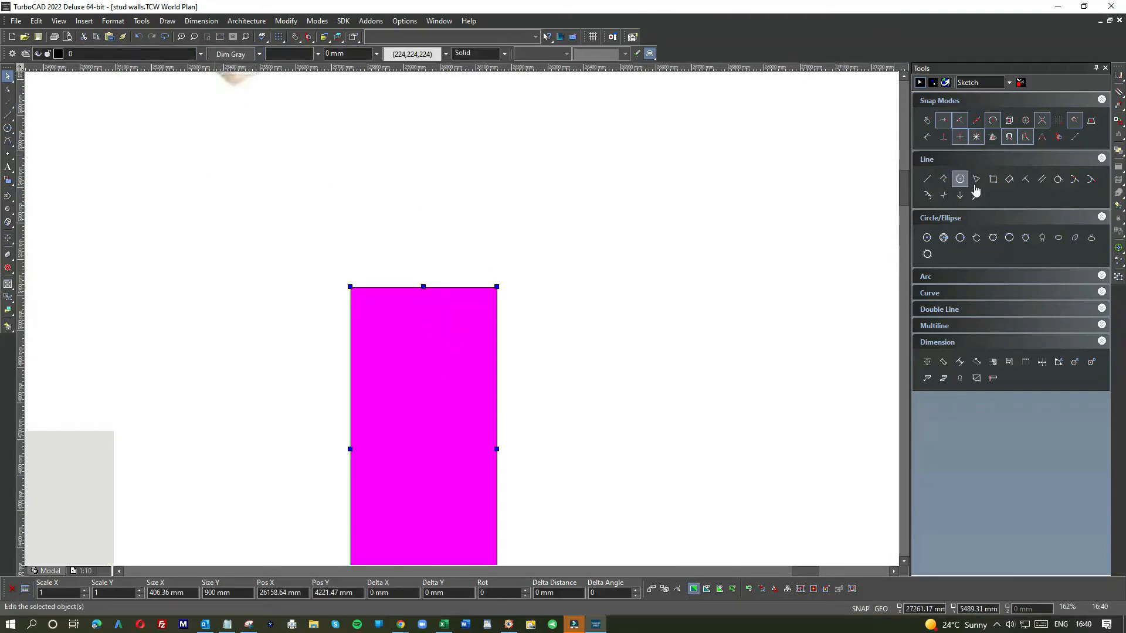
left_click(992, 179)
left_click(647, 188)
left_click(760, 378)
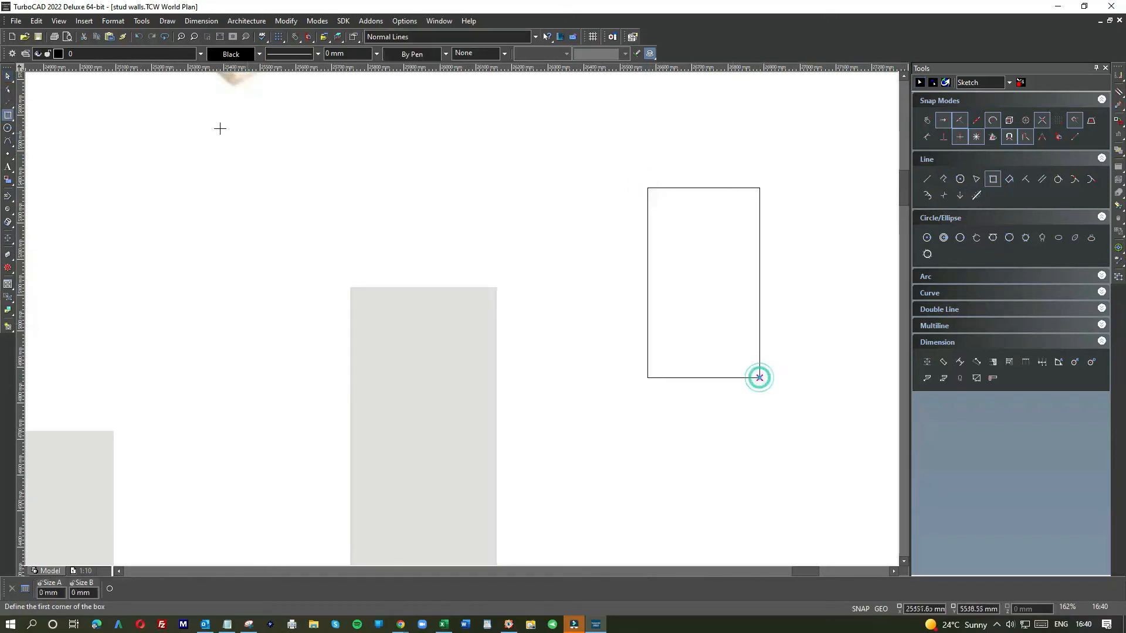
Step: Give the new rectangle a solid light grey (224,224,224) fill
left_click(719, 188)
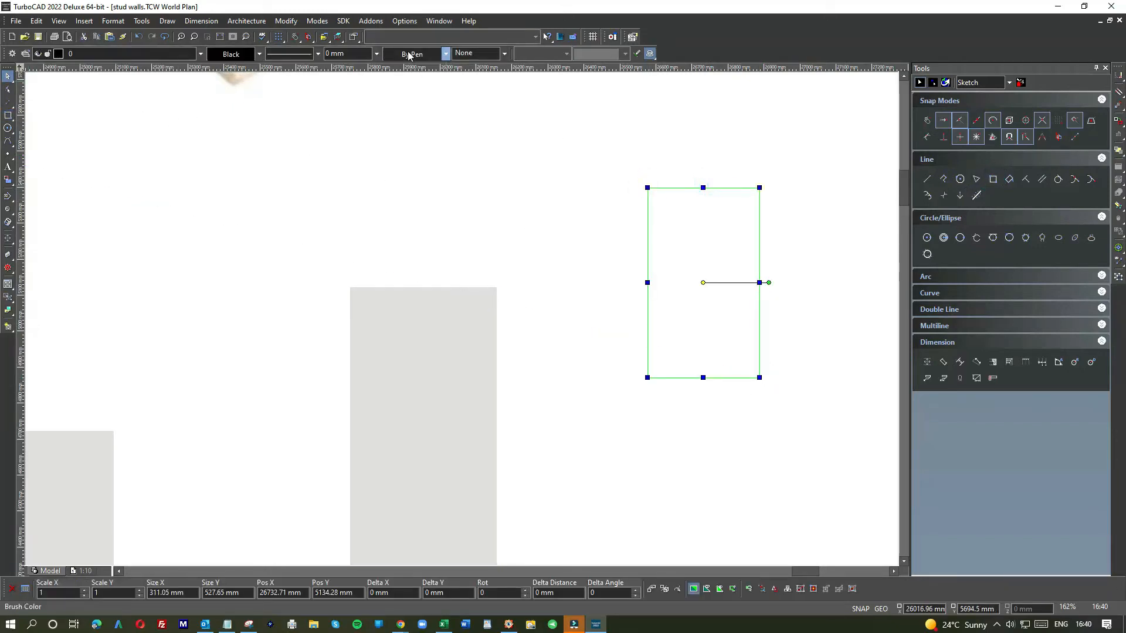
left_click(411, 53)
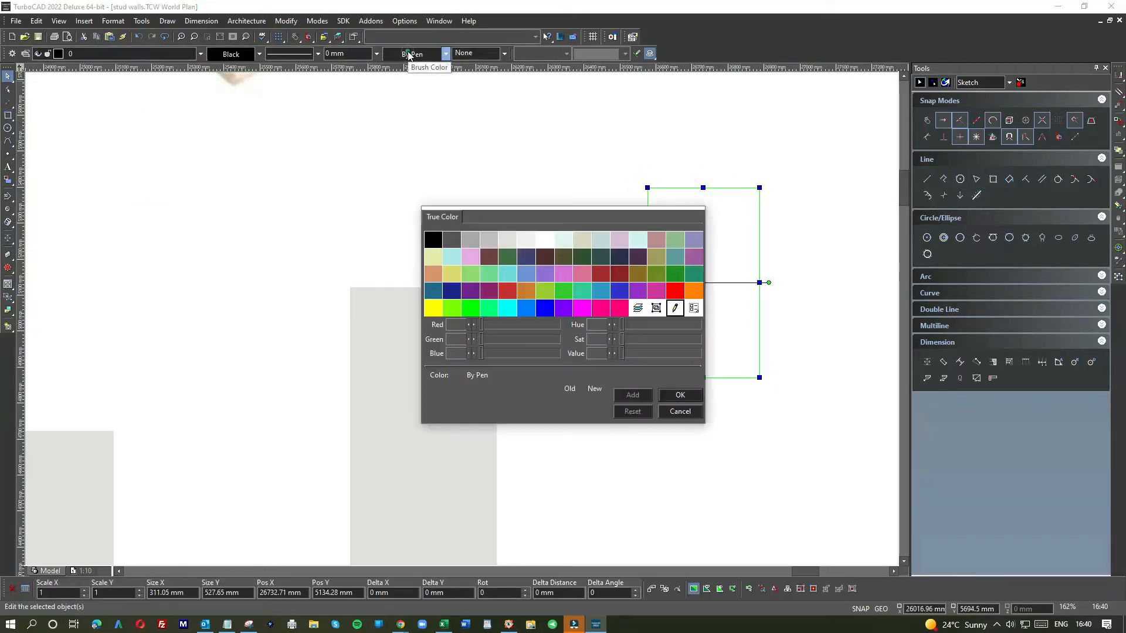
left_click(508, 239)
left_click(460, 52)
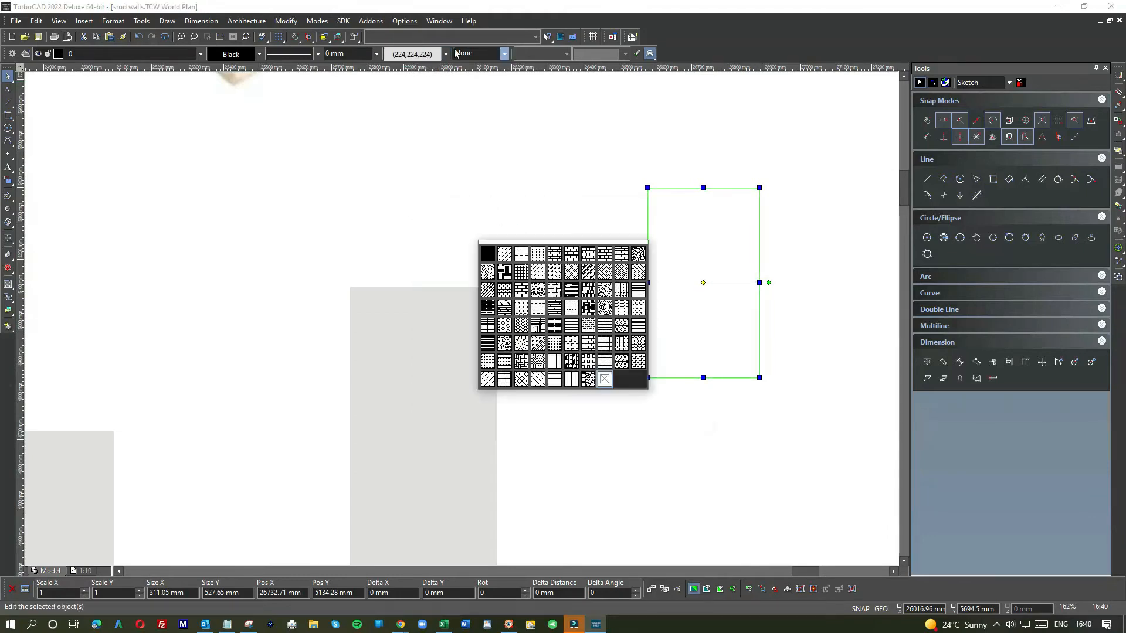
left_click(487, 253)
left_click(517, 186)
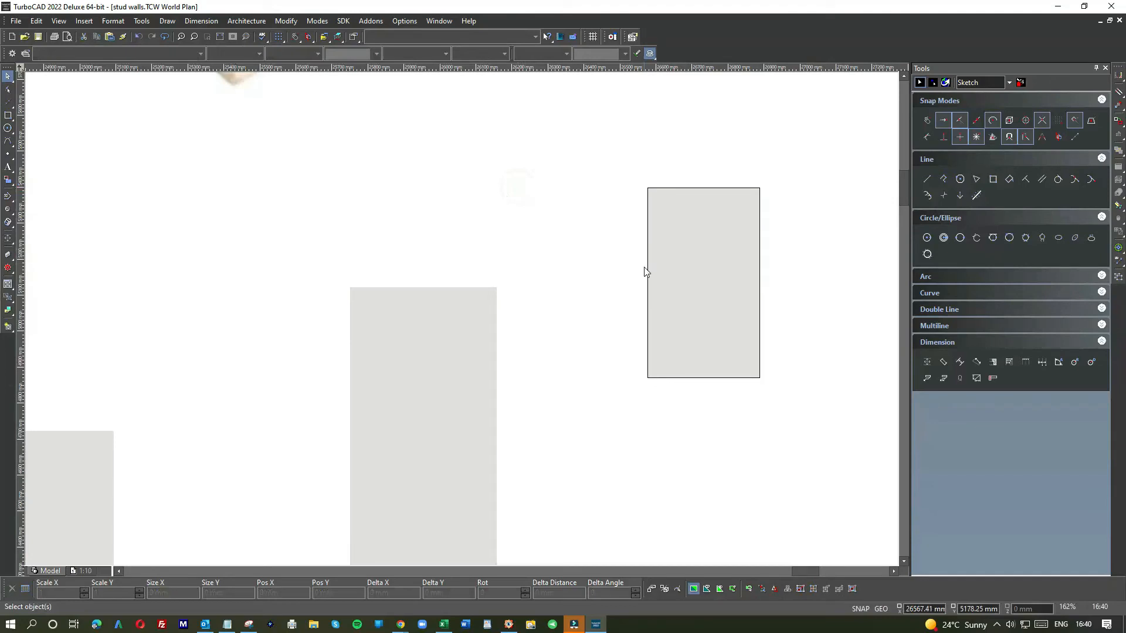
Step: Set the line colour of the 406 × 900 mm panel to Black
left_click(482, 307)
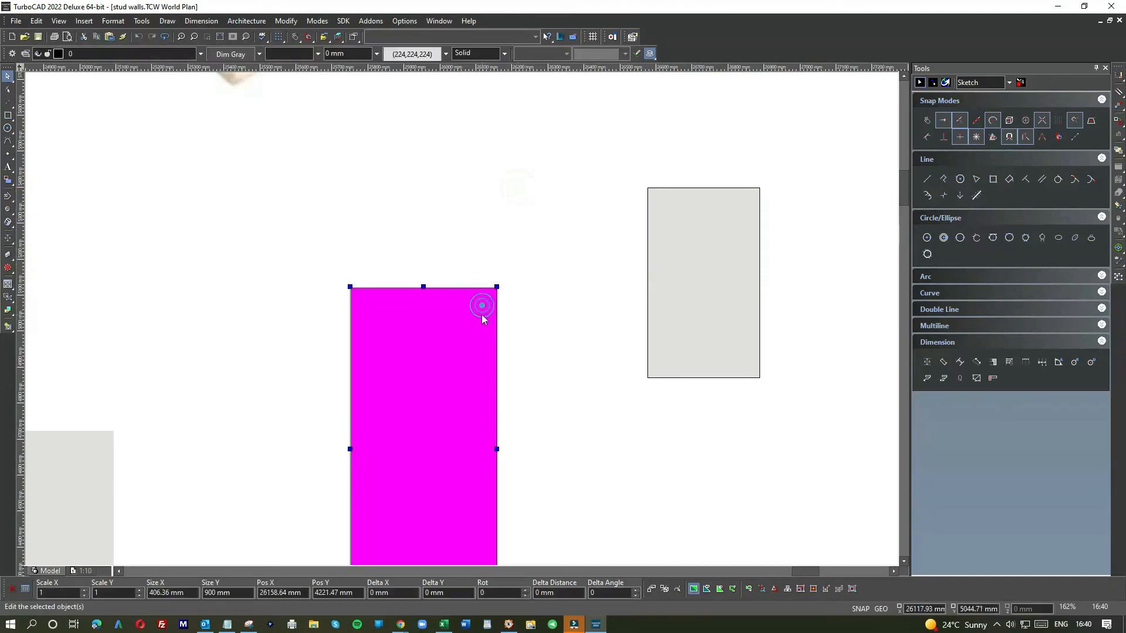
left_click(243, 55)
left_click(429, 236)
left_click(390, 168)
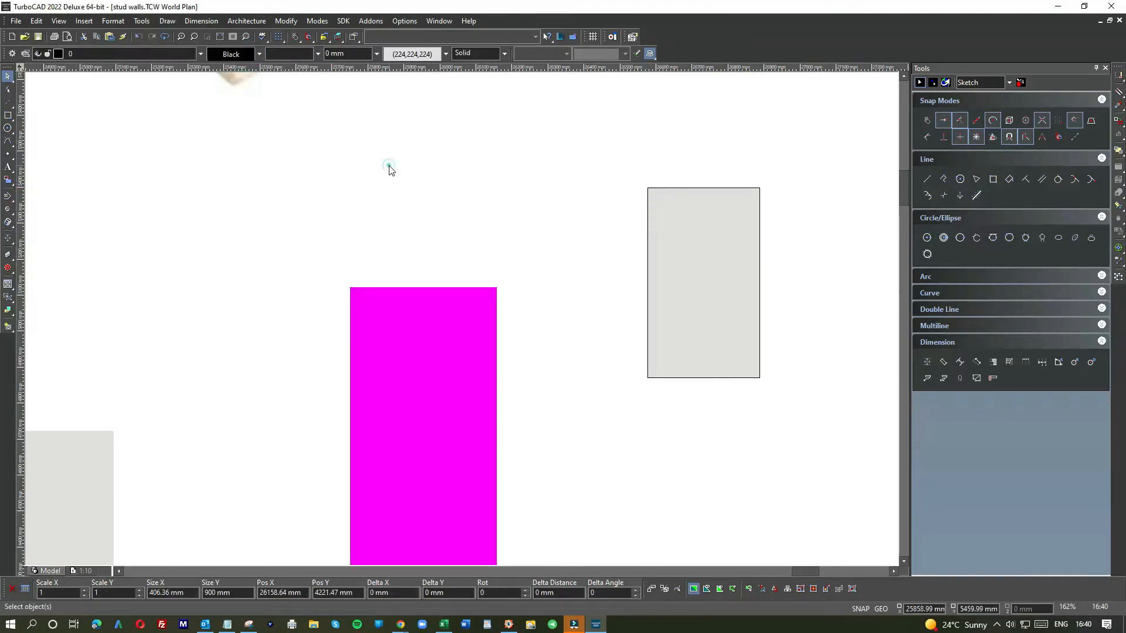
Step: Delete the 406 × 900 mm panel
scroll(462, 318, "down", 2)
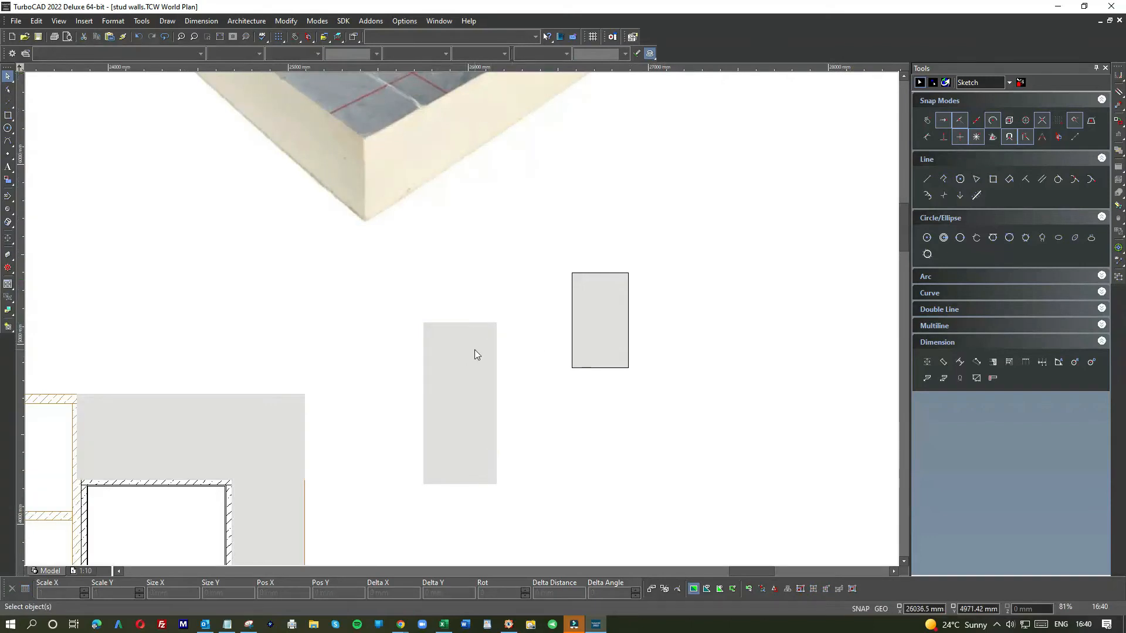
scroll(473, 343, "down", 2)
left_click(450, 332)
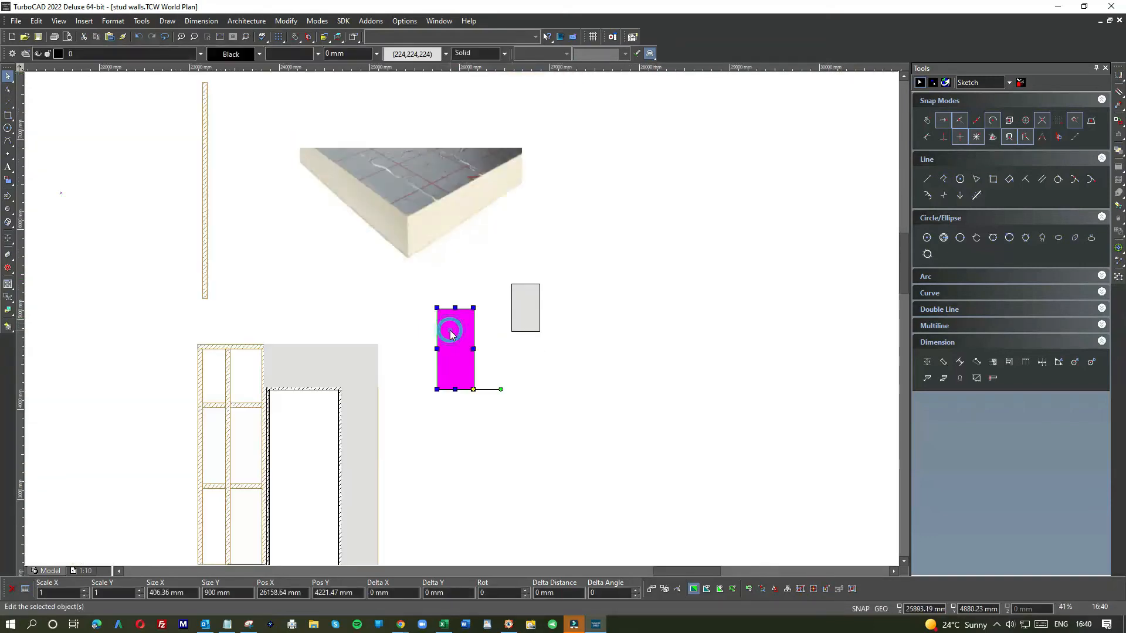
key("Delete")
Step: Move the grey rectangle left so it sits above the framed section next to the door
scroll(459, 319, "down", 2)
scroll(462, 321, "up", 2)
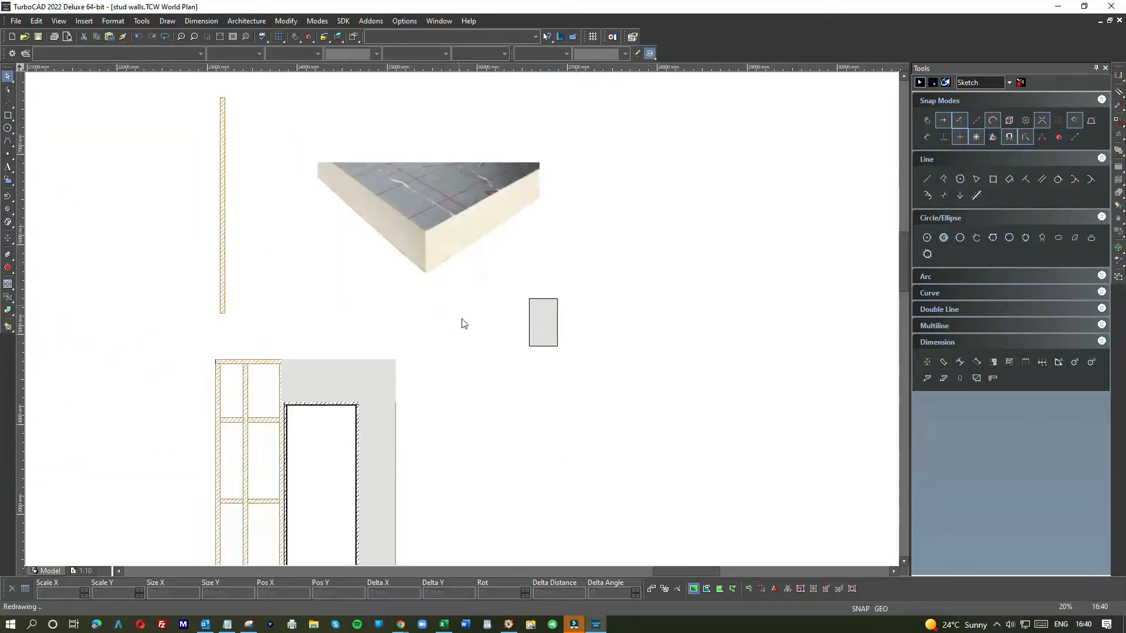
scroll(463, 323, "up", 2)
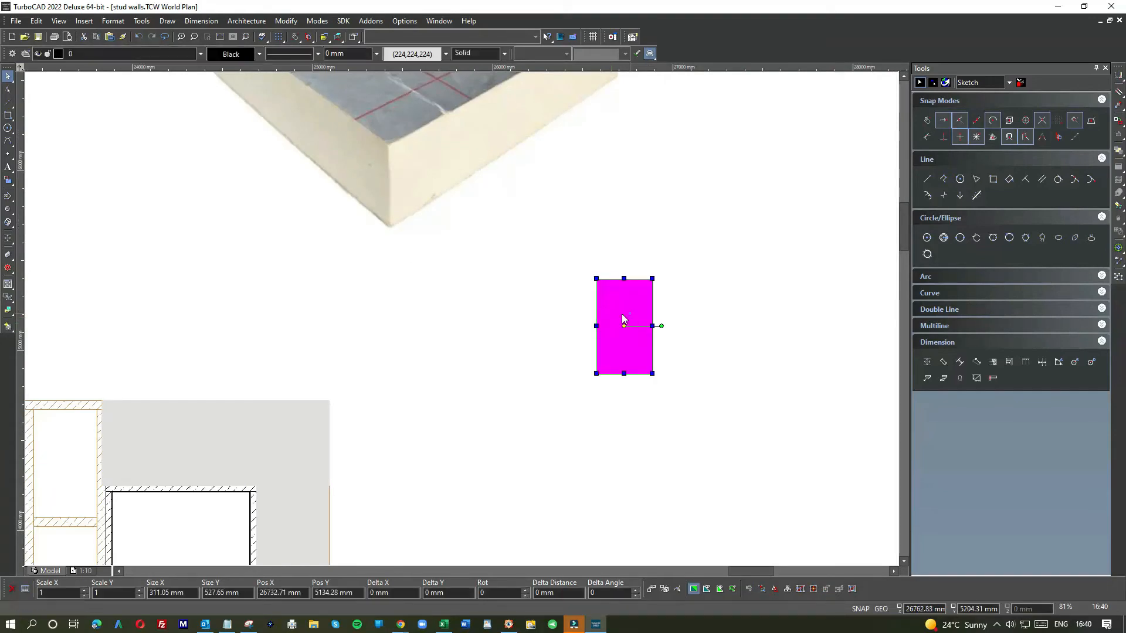
left_click_drag(622, 319, 155, 321)
scroll(566, 317, "down", 5)
scroll(462, 344, "up", 5)
left_click_drag(445, 270, 344, 276)
Step: Rotate the small grey panel 90 degrees so it lies horizontally
left_click(414, 350)
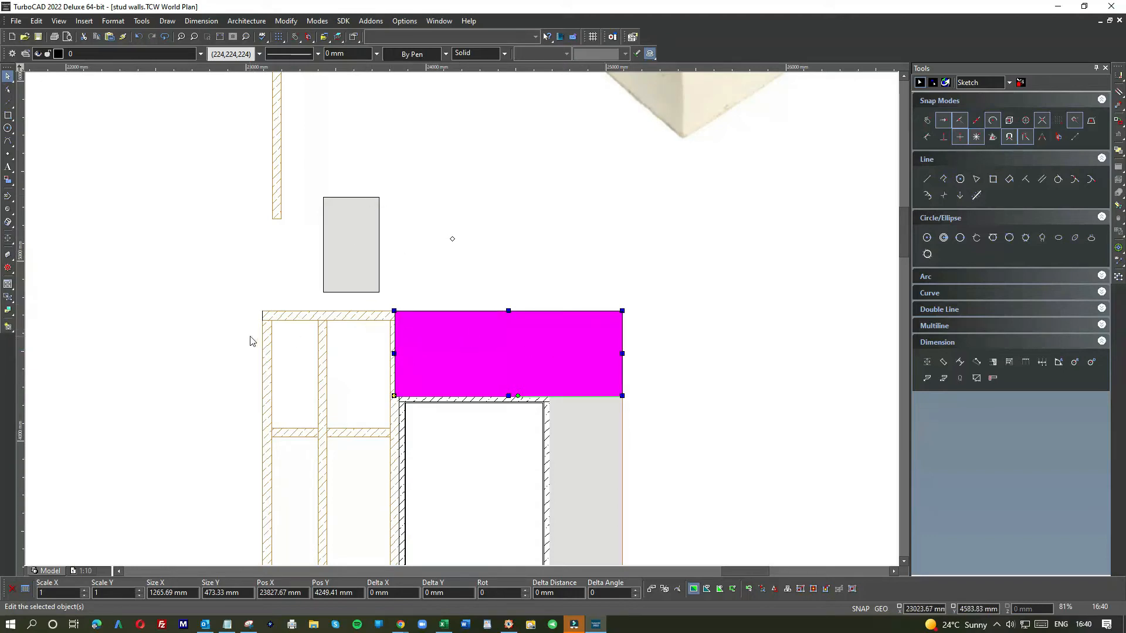
left_click(364, 197)
left_click(364, 193)
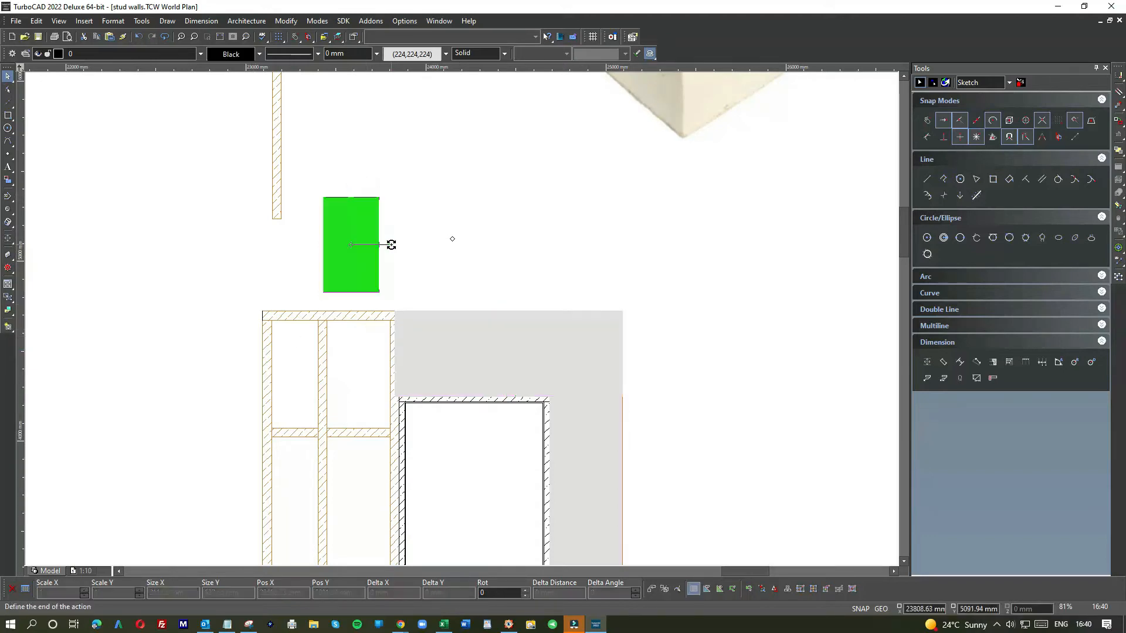
left_click(365, 275)
mouse_move(393, 255)
left_mouse_down()
mouse_move(363, 269)
mouse_move(362, 365)
mouse_move(372, 373)
mouse_move(390, 270)
left_mouse_up()
Step: Narrow the grey panel above the door by pulling its right edge in to about 859 mm wide
left_click(520, 381)
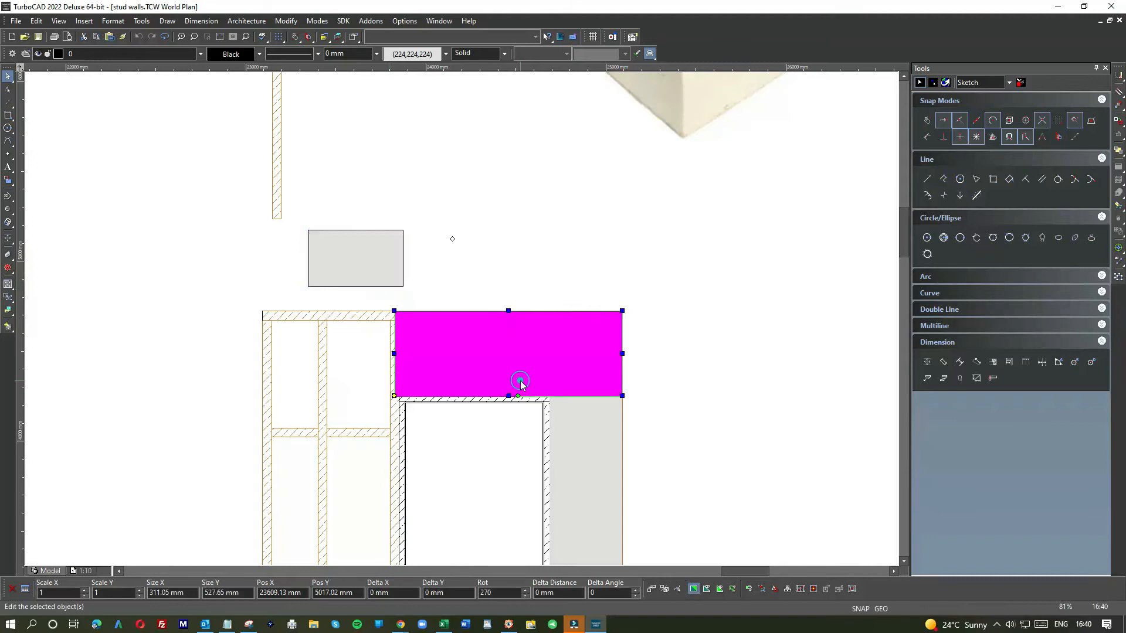
left_click_drag(622, 353, 549, 367)
left_click(746, 340)
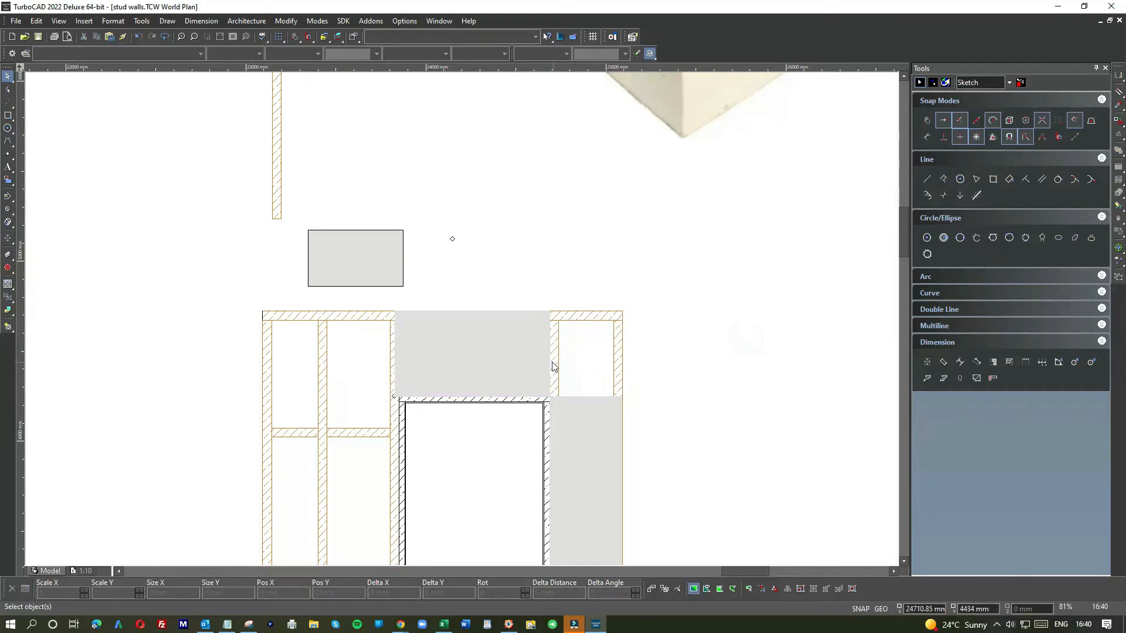
Step: Draw a vertical line up from the centre of the stud beside the door, past the top plate
scroll(553, 367, "up", 5)
left_click(417, 307)
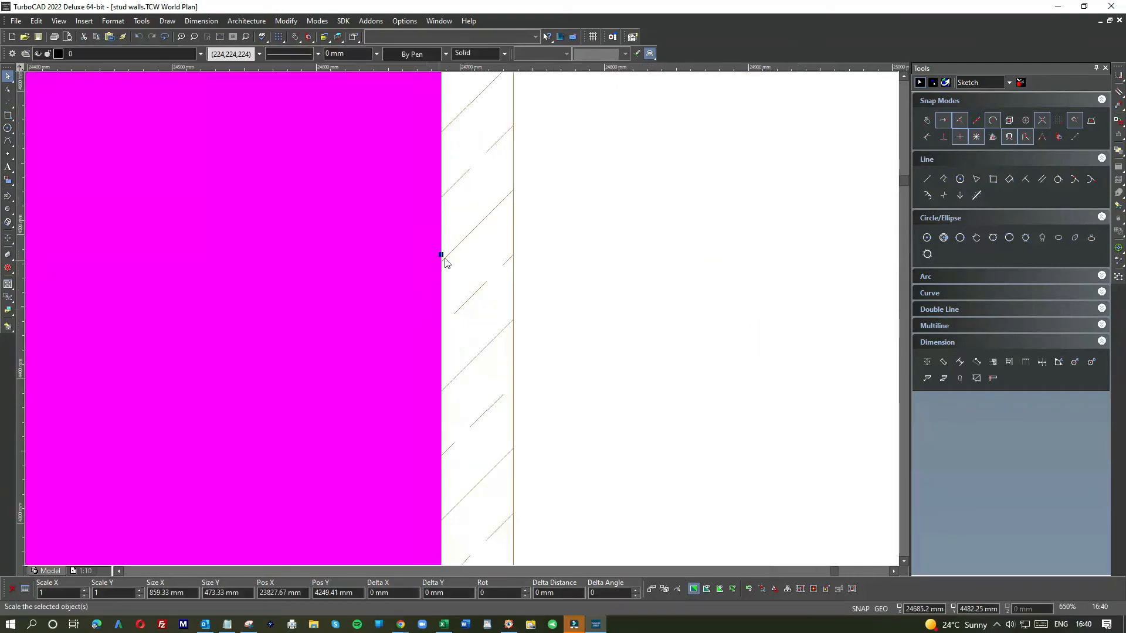
scroll(446, 264, "down", 4)
left_click(505, 290)
left_click_drag(7, 116, 28, 122)
scroll(462, 318, "up", 2)
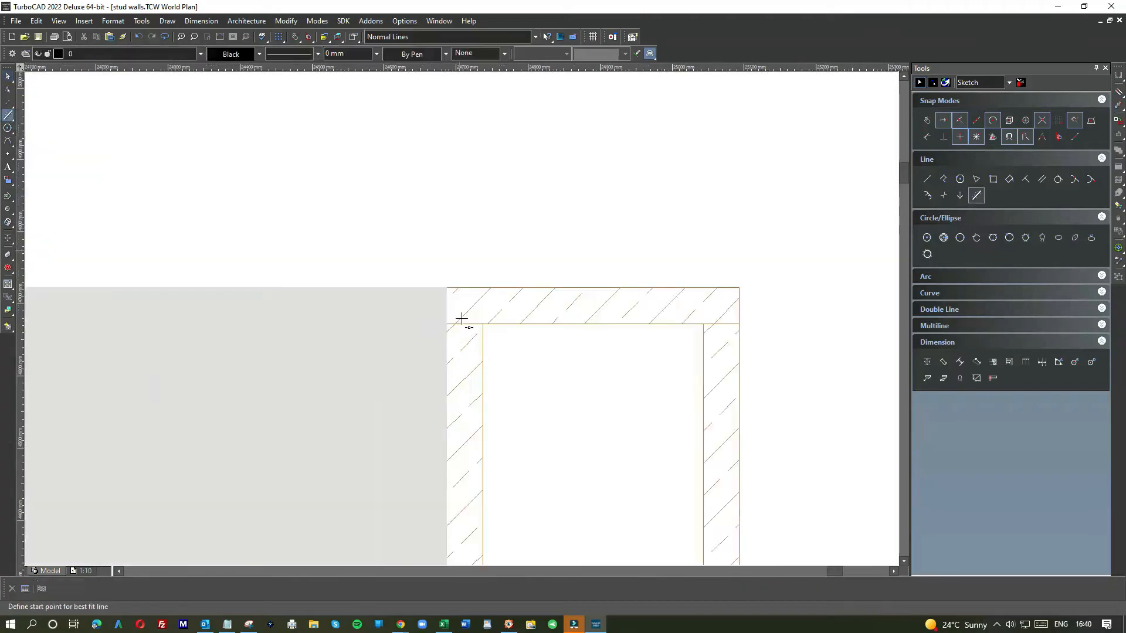
scroll(462, 318, "up", 2)
left_click(467, 181)
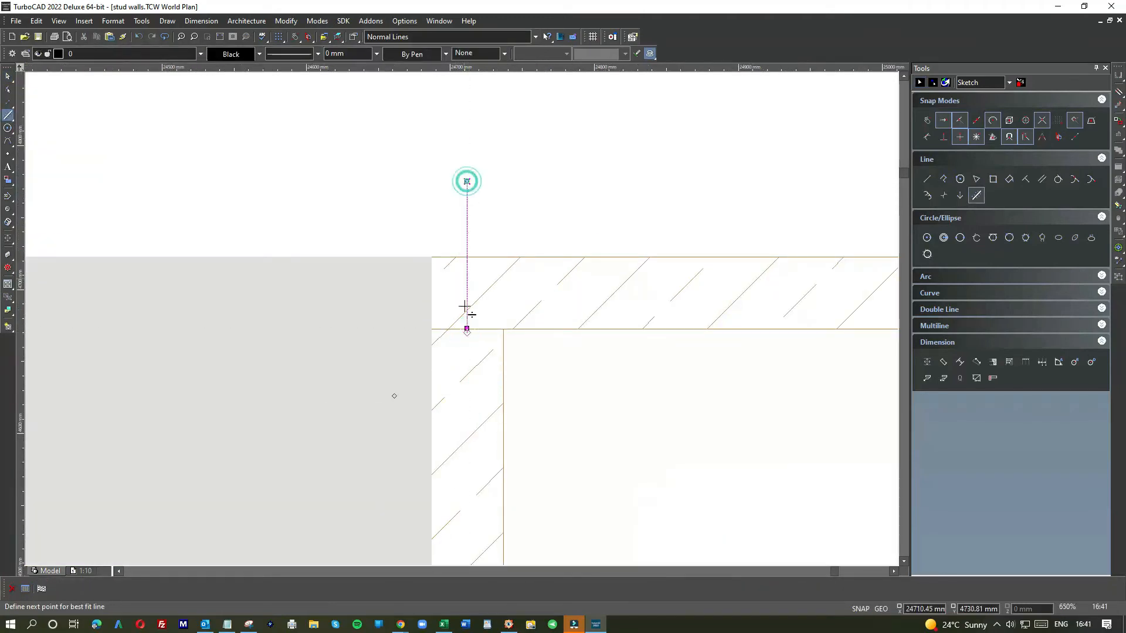
left_click(466, 328)
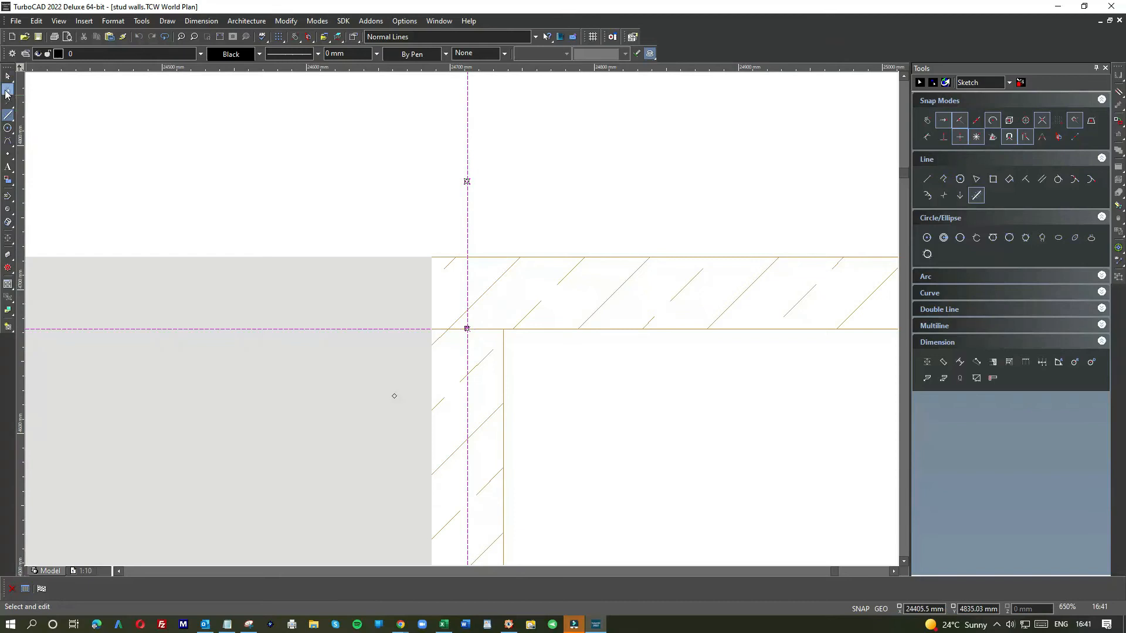
left_click(927, 179)
left_click(467, 329)
left_click(473, 169)
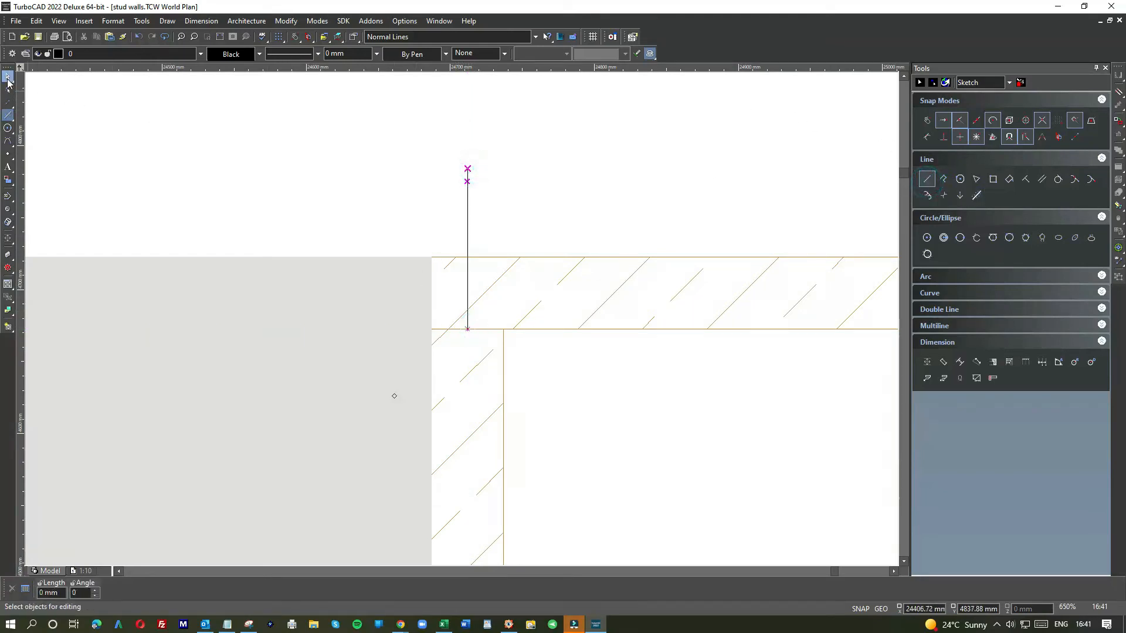
Step: Extend the centre line's lower end down to the top of the door head
left_click(469, 199)
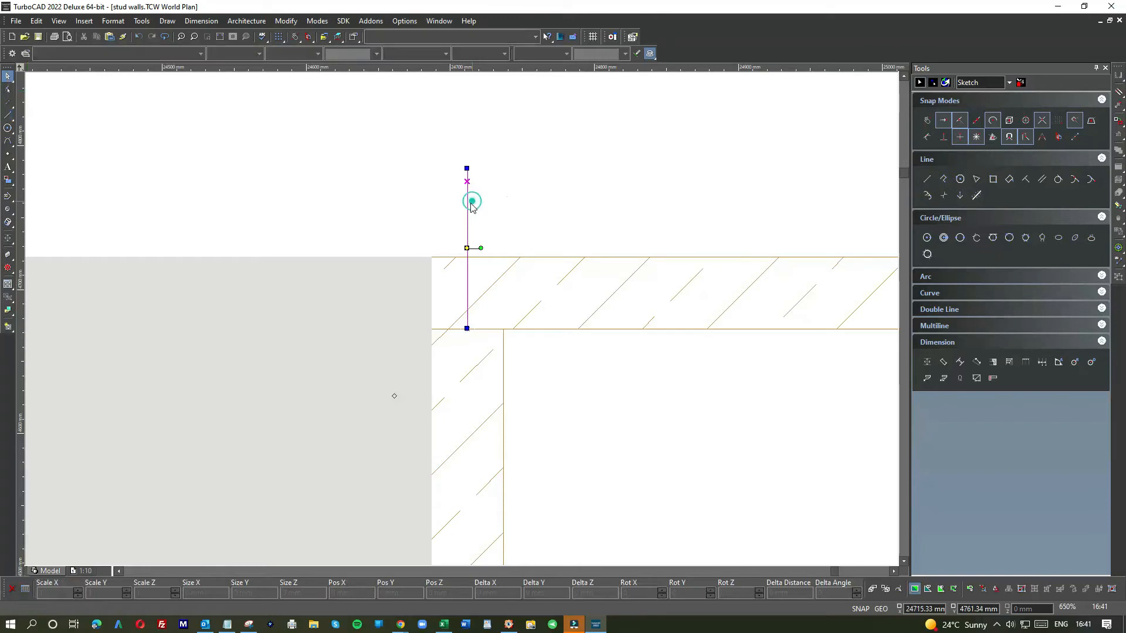
left_click(467, 329)
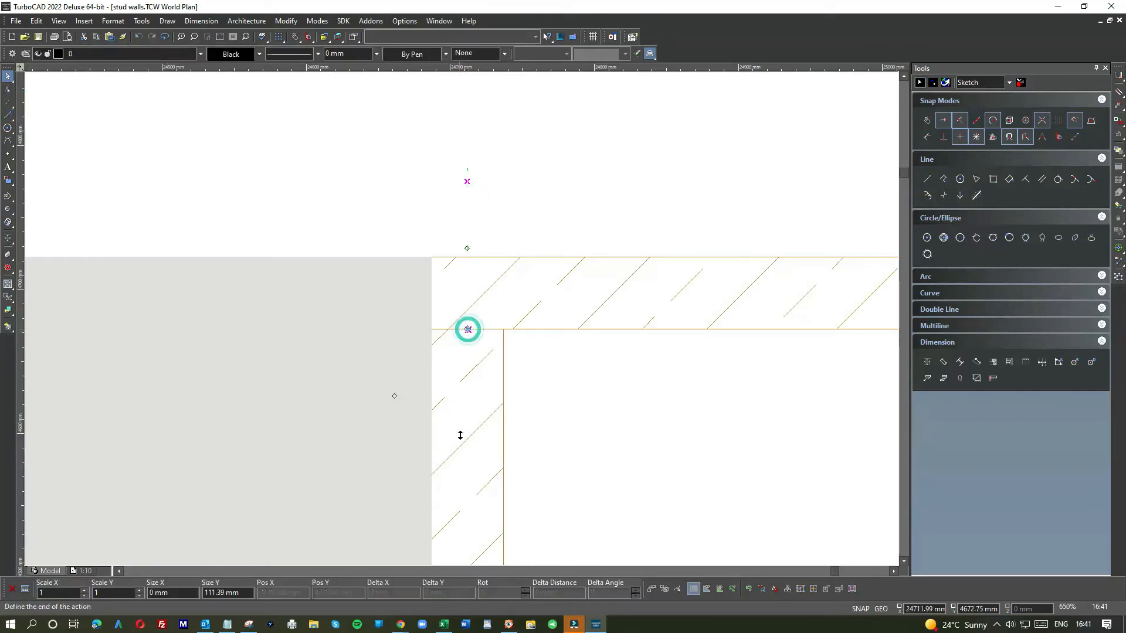
scroll(468, 334, "down", 3)
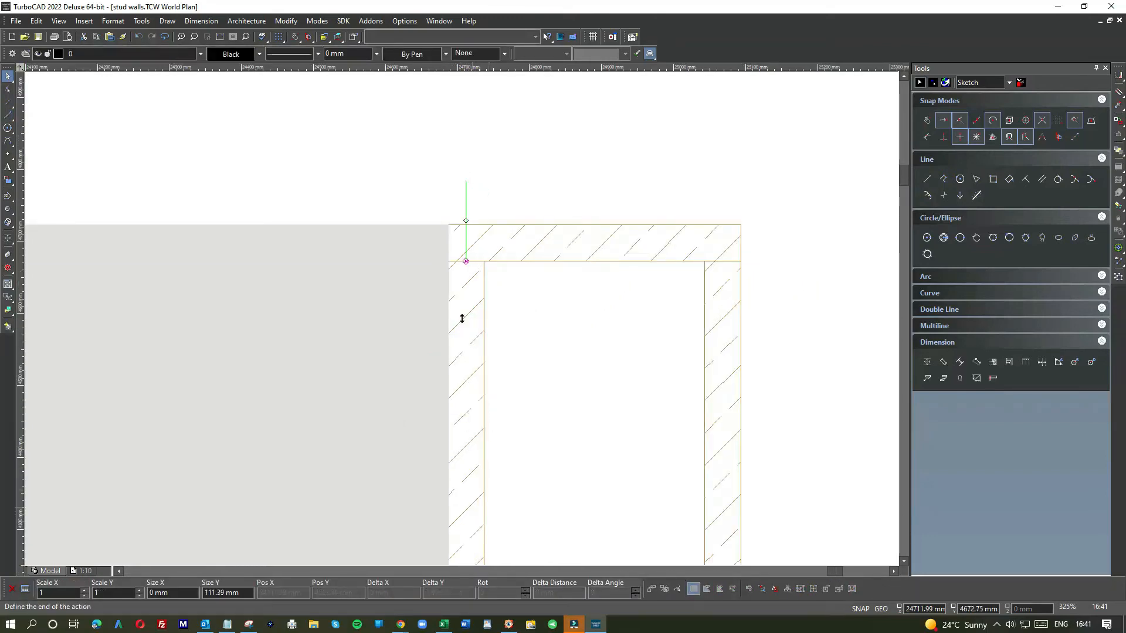
scroll(462, 318, "down", 2)
left_click(462, 356)
Step: Stretch the grey panel above the door so its right edge meets the stud centre line, about 886 mm wide
left_click(445, 255)
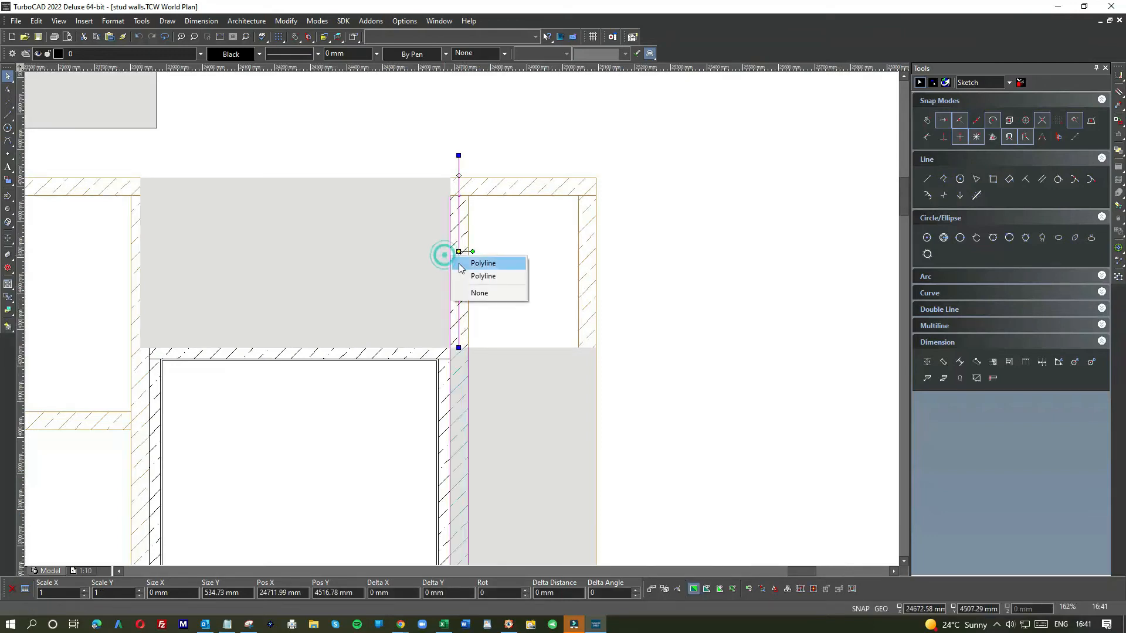
left_click(483, 275)
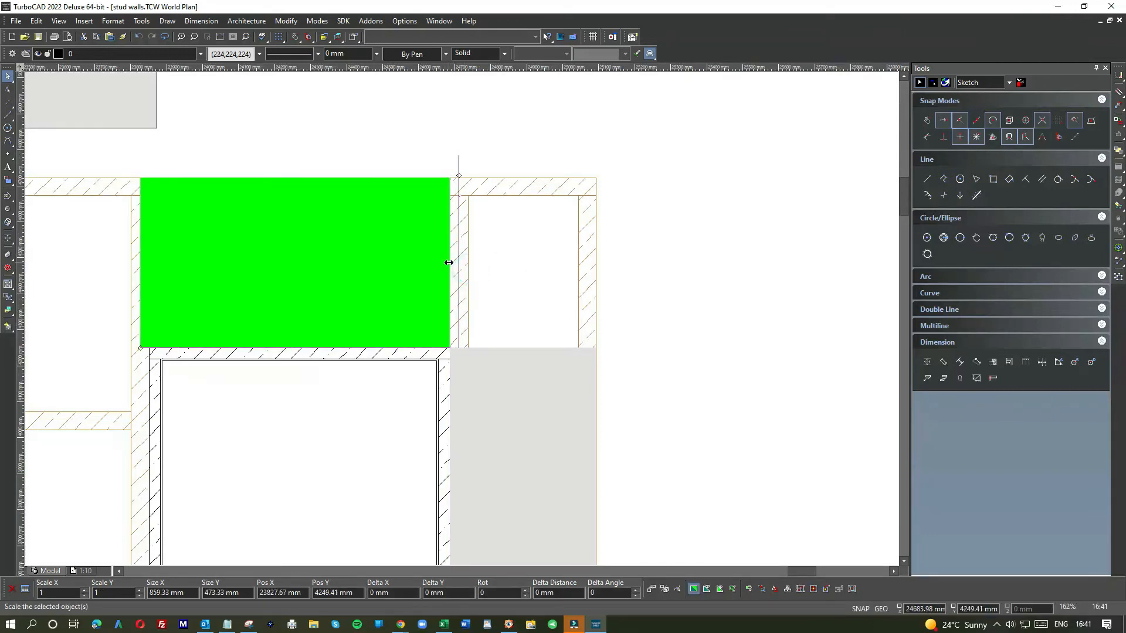
left_click(448, 262)
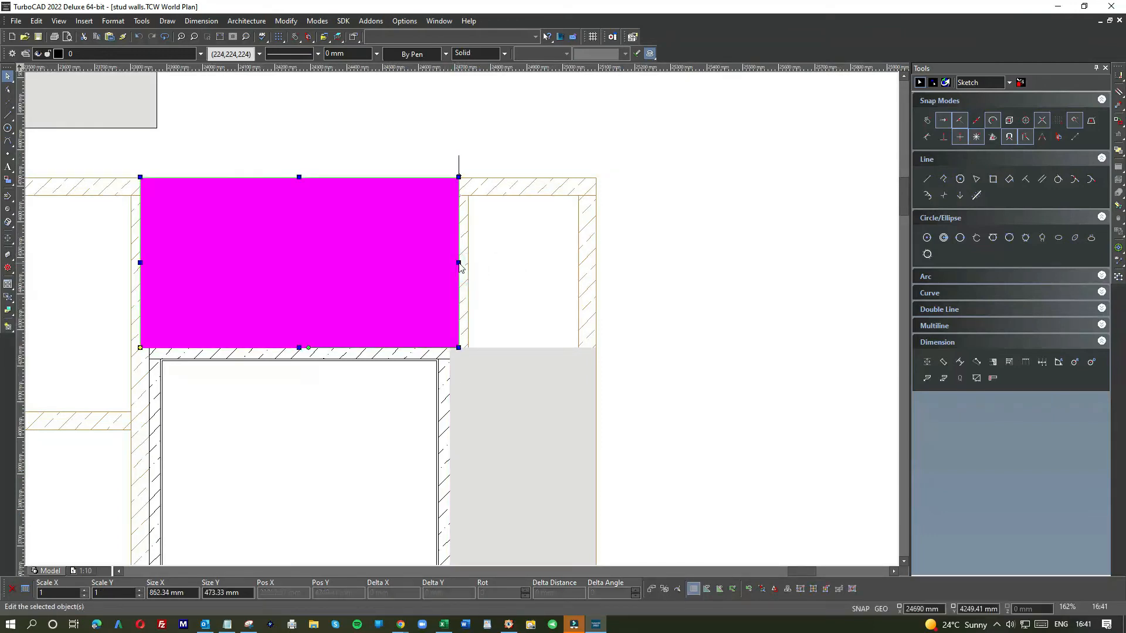
left_click(457, 262)
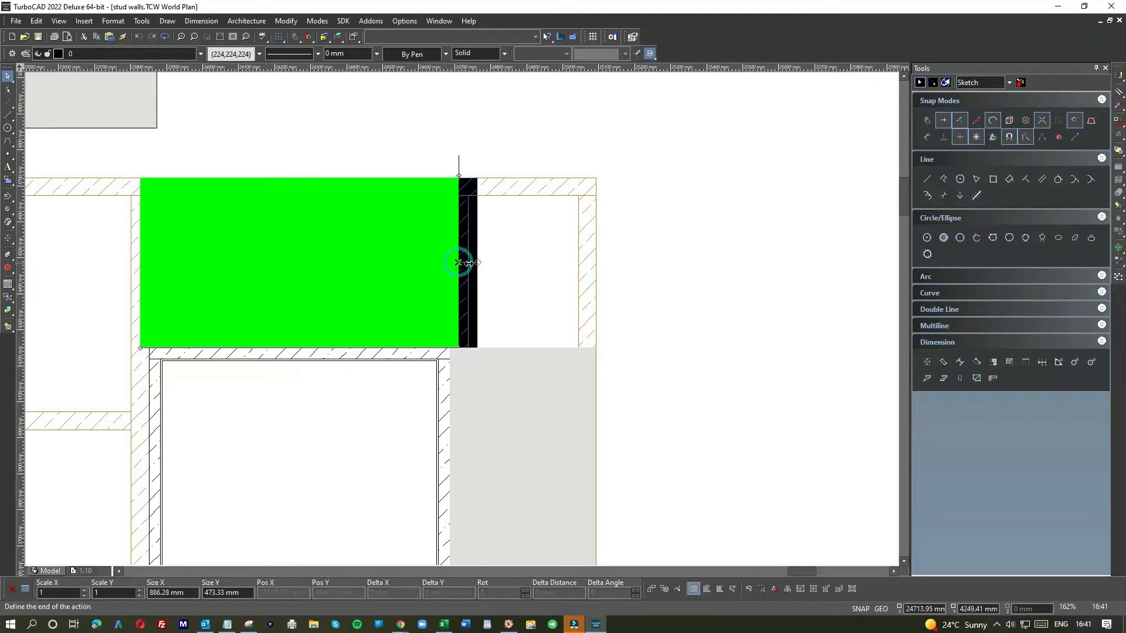
left_click(458, 263)
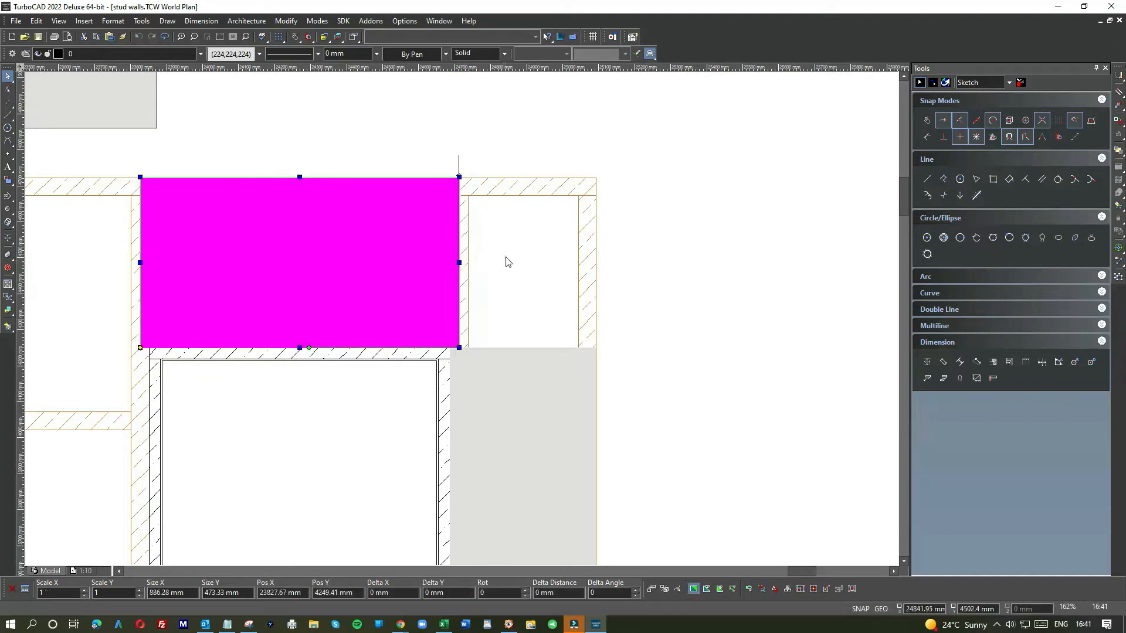
left_click(504, 257)
Step: Delete the grey panel above the door
scroll(295, 249, "down", 1)
scroll(403, 330, "up", 1)
scroll(462, 320, "up", 2)
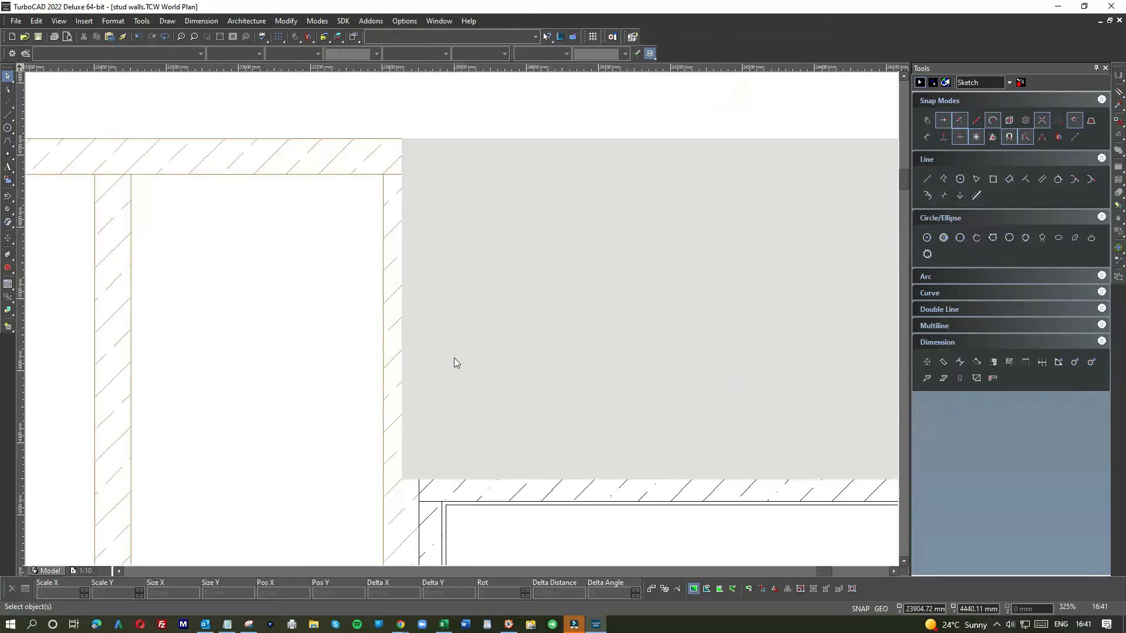
scroll(467, 323, "down", 4)
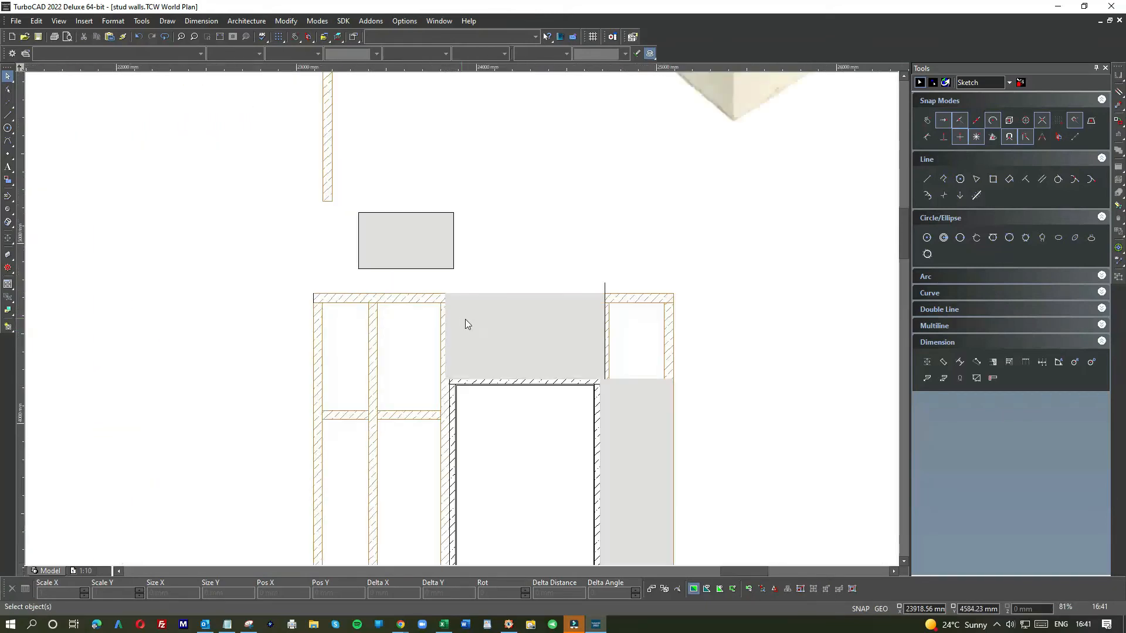
left_click(554, 333)
left_click_drag(550, 327, 551, 199)
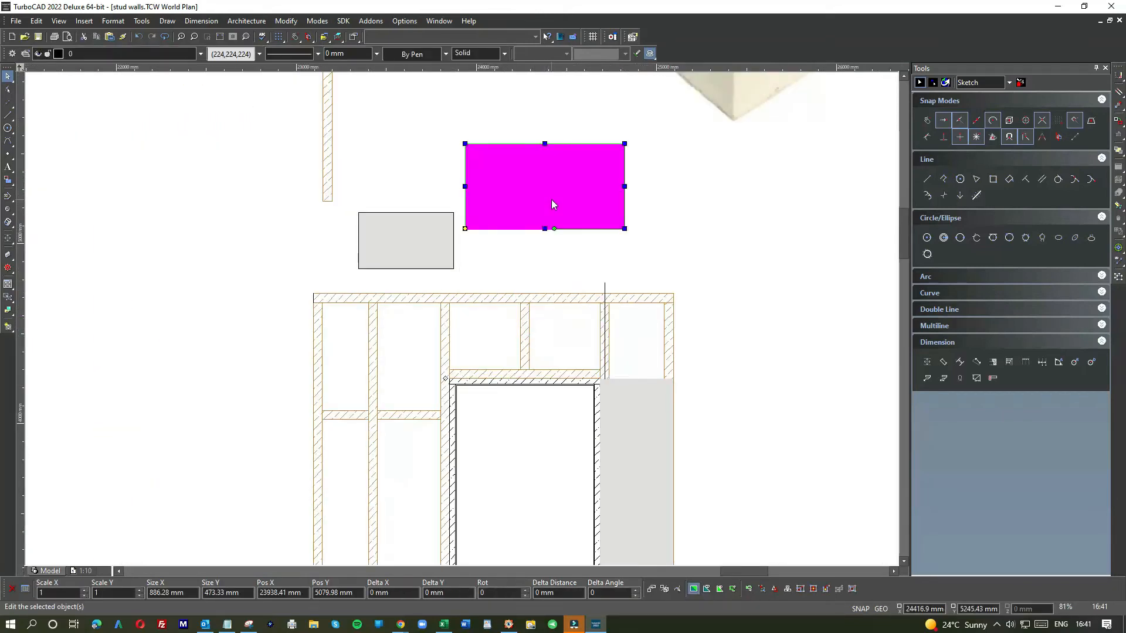
key("Delete")
Step: Drag the horizontal grey panel toward the top of the stud beside the door
left_click(452, 226)
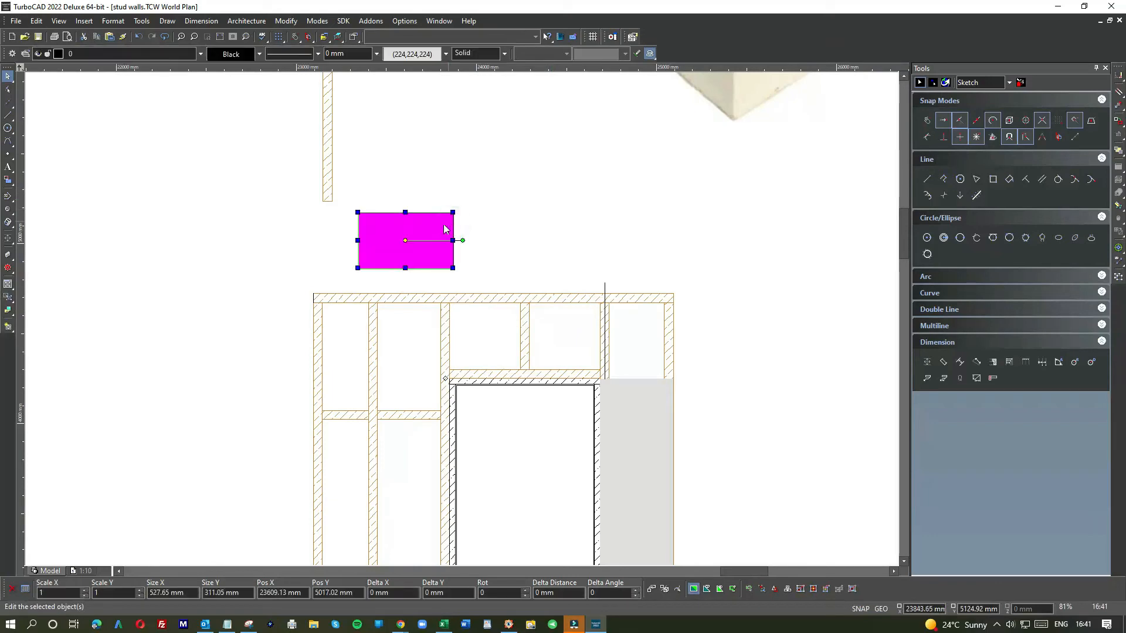
left_click_drag(452, 231, 558, 249)
scroll(598, 287, "up", 5)
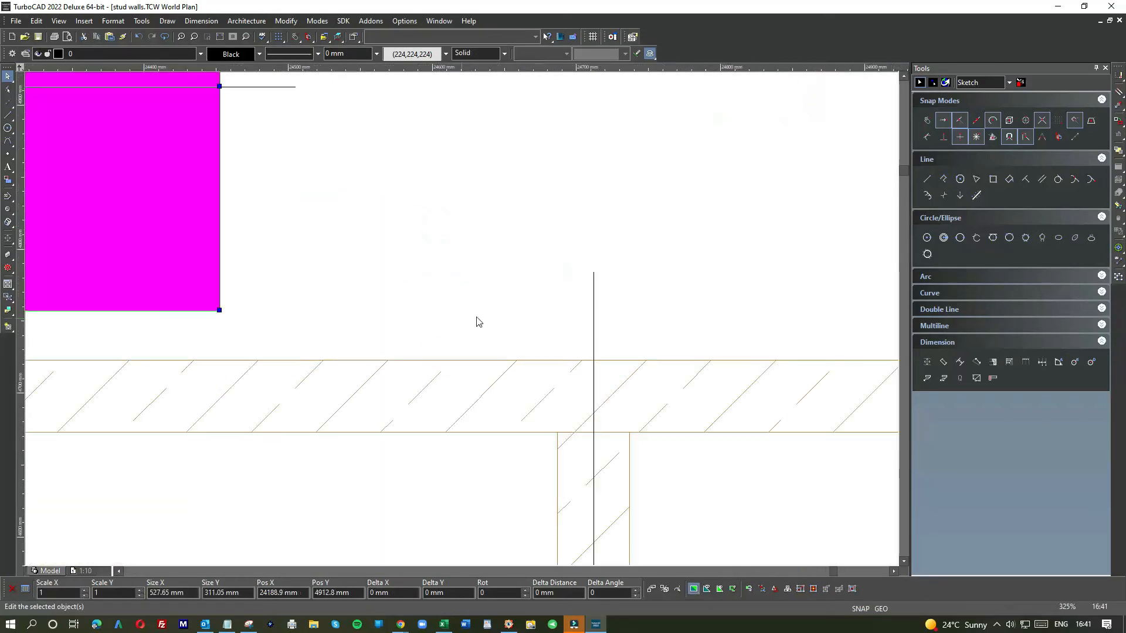
Step: Shorten the stud centre line so its top ends at the top edge of the top plate
left_click(596, 307)
left_click(593, 273)
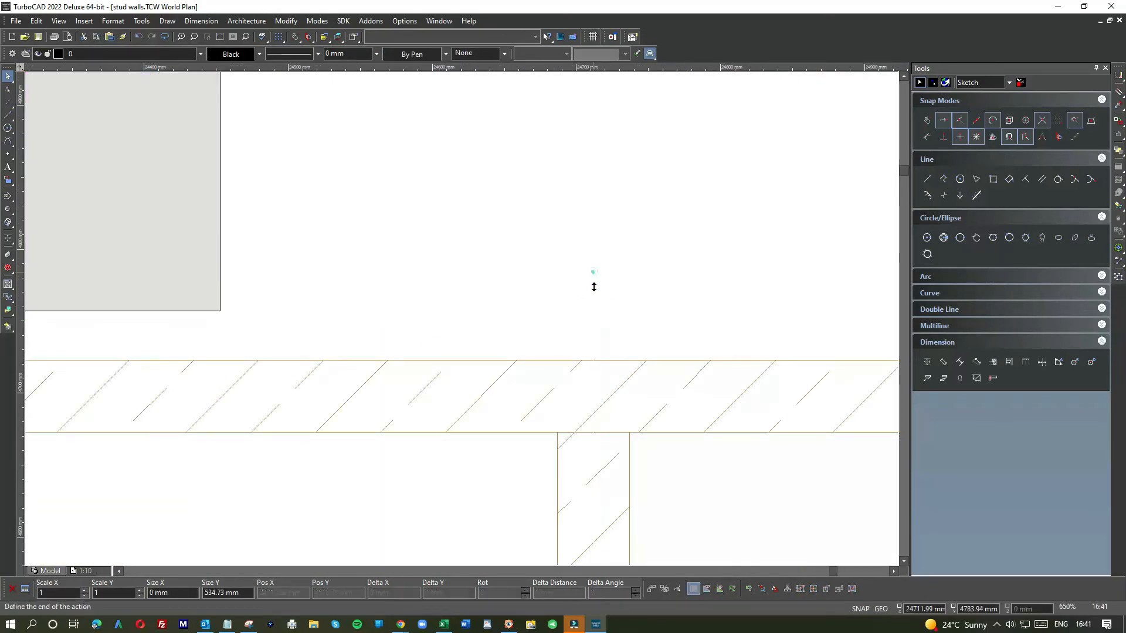
left_click(592, 359)
left_click(548, 247)
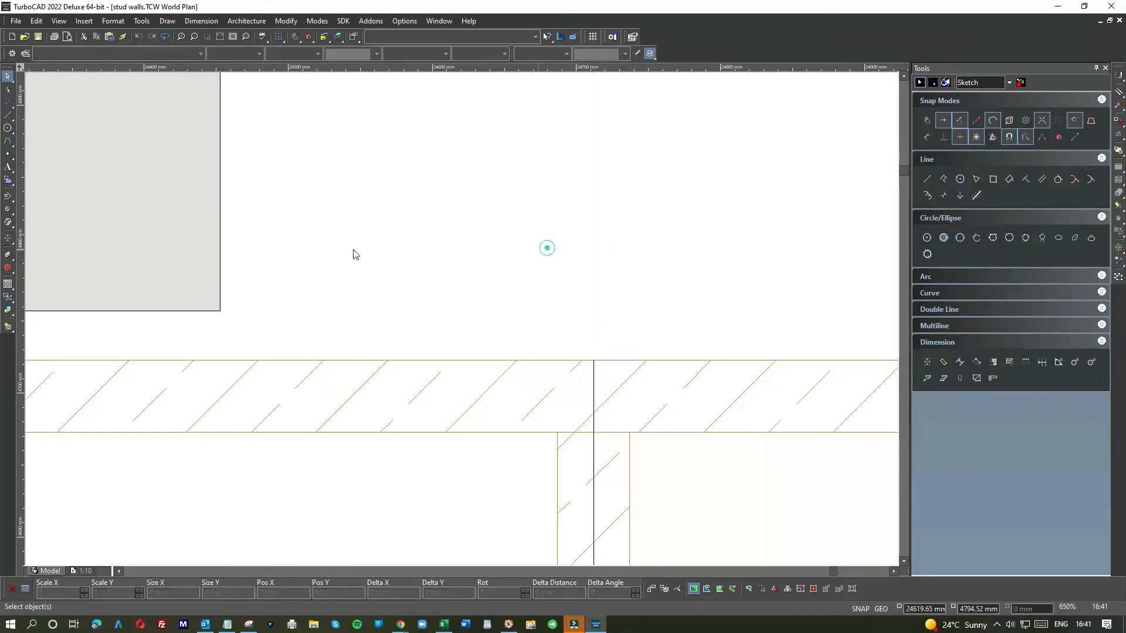
Step: Move the horizontal grey panel so its top right corner snaps to the top end of the stud centre line
scroll(465, 323, "down", 3)
left_click(448, 283)
left_click_drag(420, 165, 618, 415)
scroll(618, 411, "up", 3)
key("e")
left_click(583, 282)
left_click(623, 171)
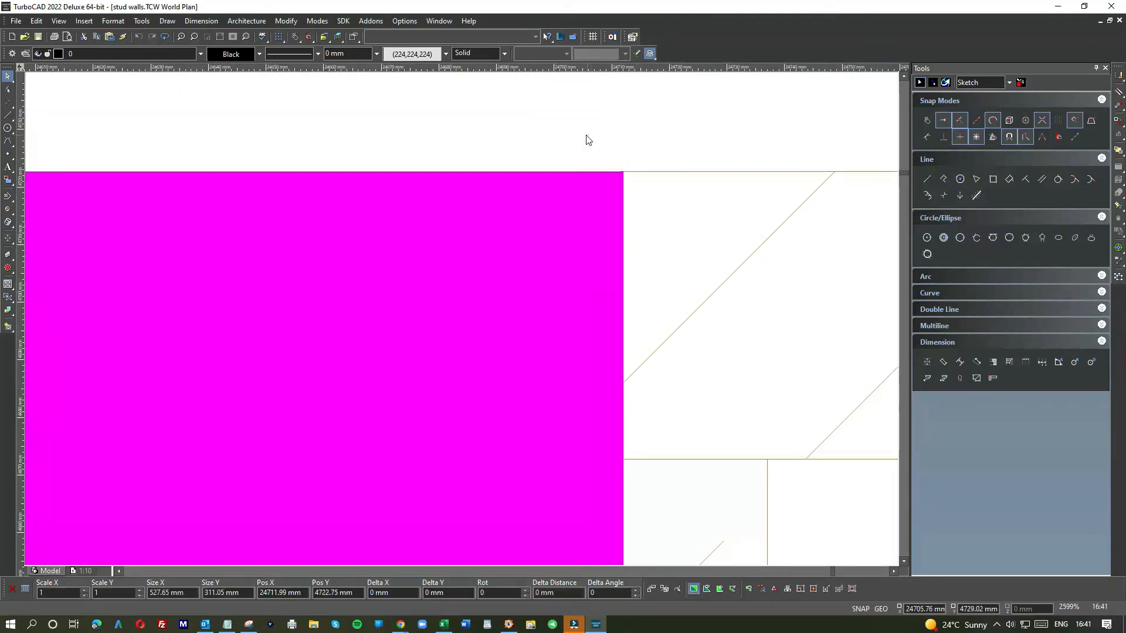
scroll(585, 138, "down", 3)
key("Escape")
scroll(462, 324, "down", 1)
scroll(442, 398, "down", 1)
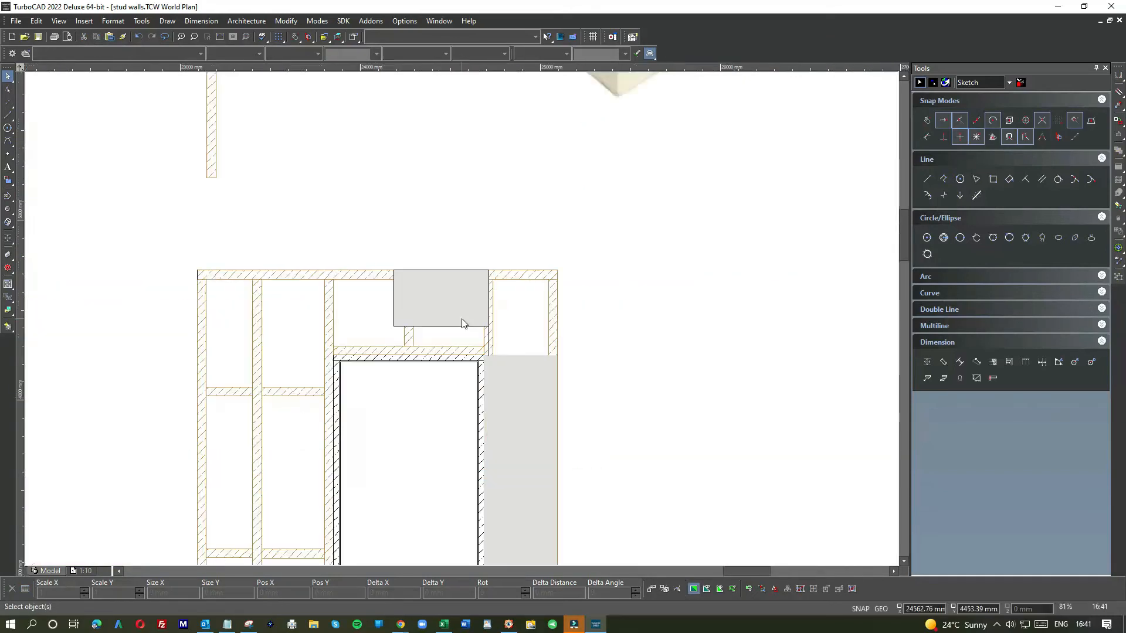
Step: Stretch the grey panel's bottom edge down to the door head, making it about 472 mm tall
left_click(457, 320)
left_click(440, 327)
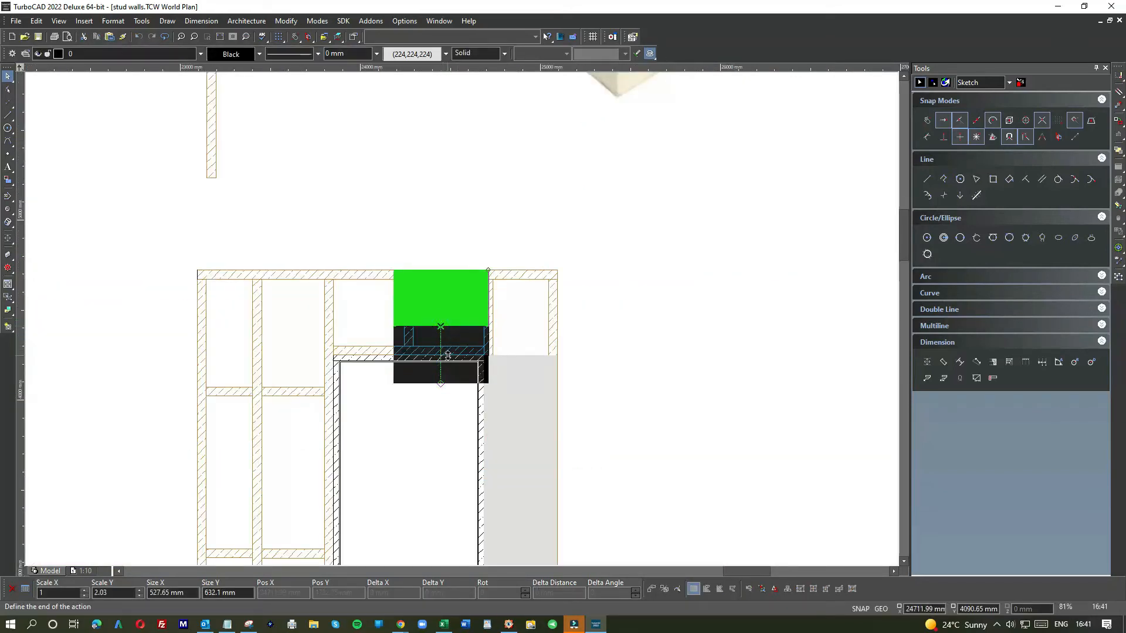
key("Escape")
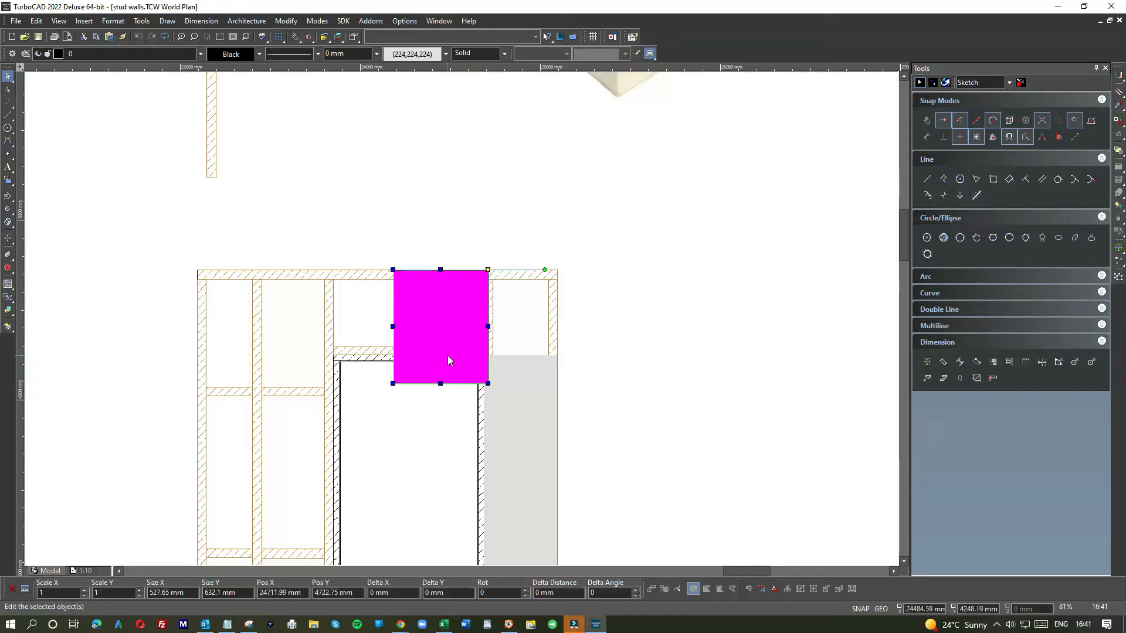
left_click(441, 384)
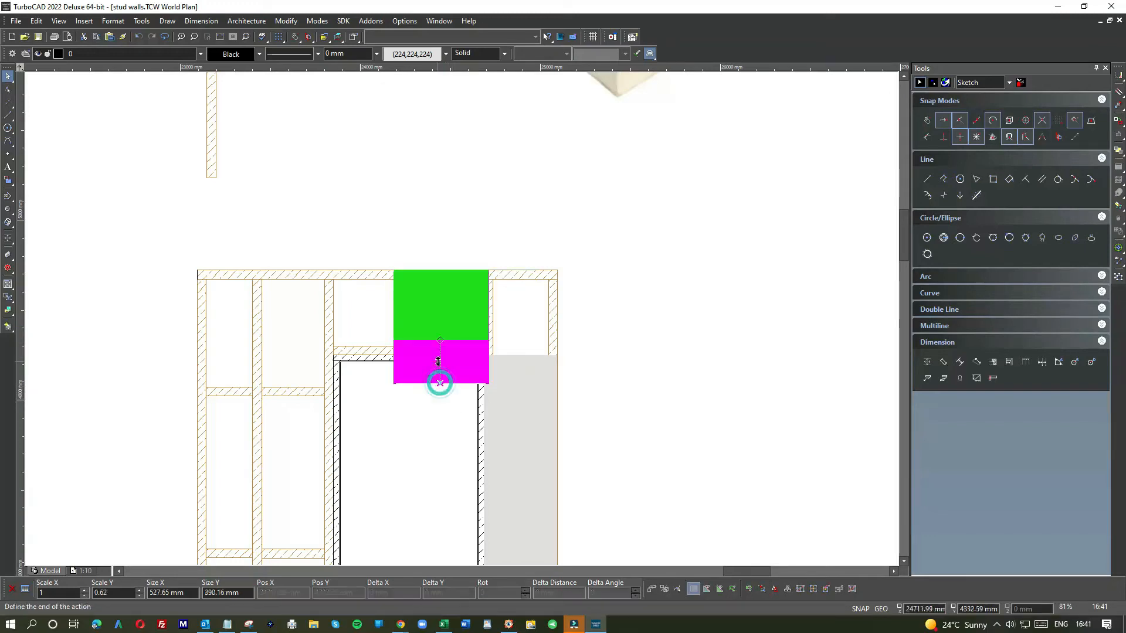
left_click(439, 358)
left_click(435, 384)
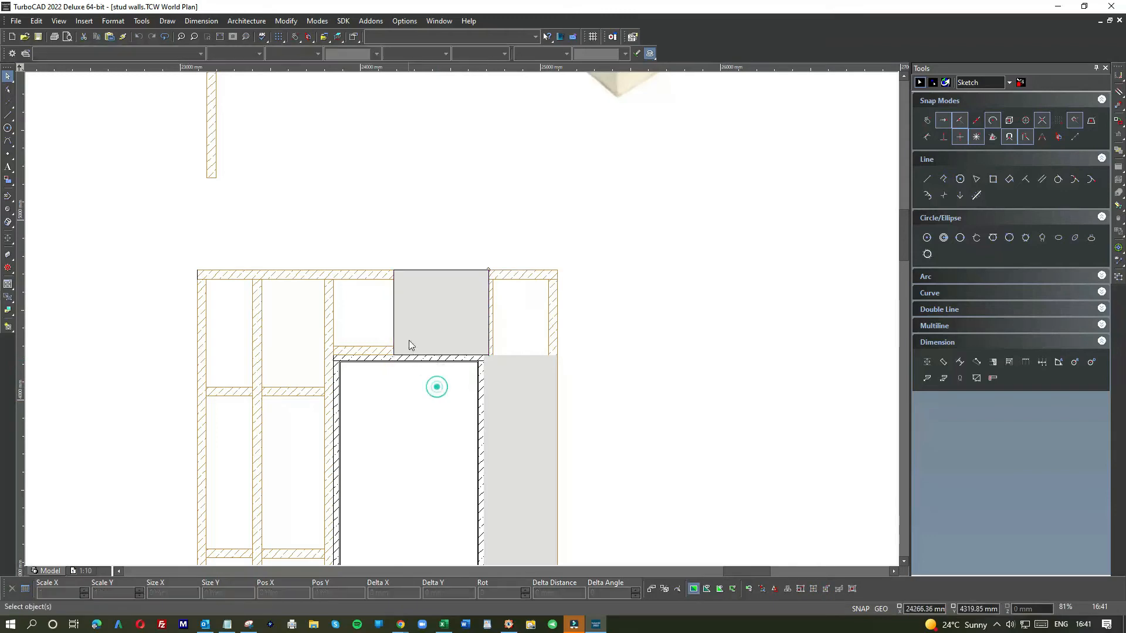
scroll(417, 339, "down", 3)
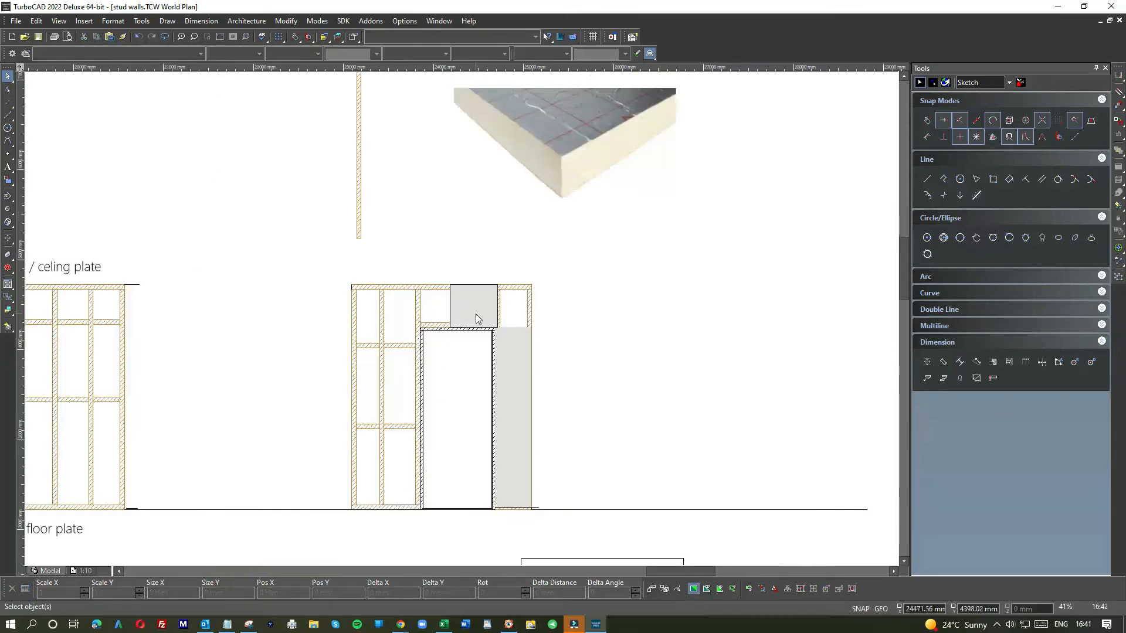
scroll(476, 313, "down", 2)
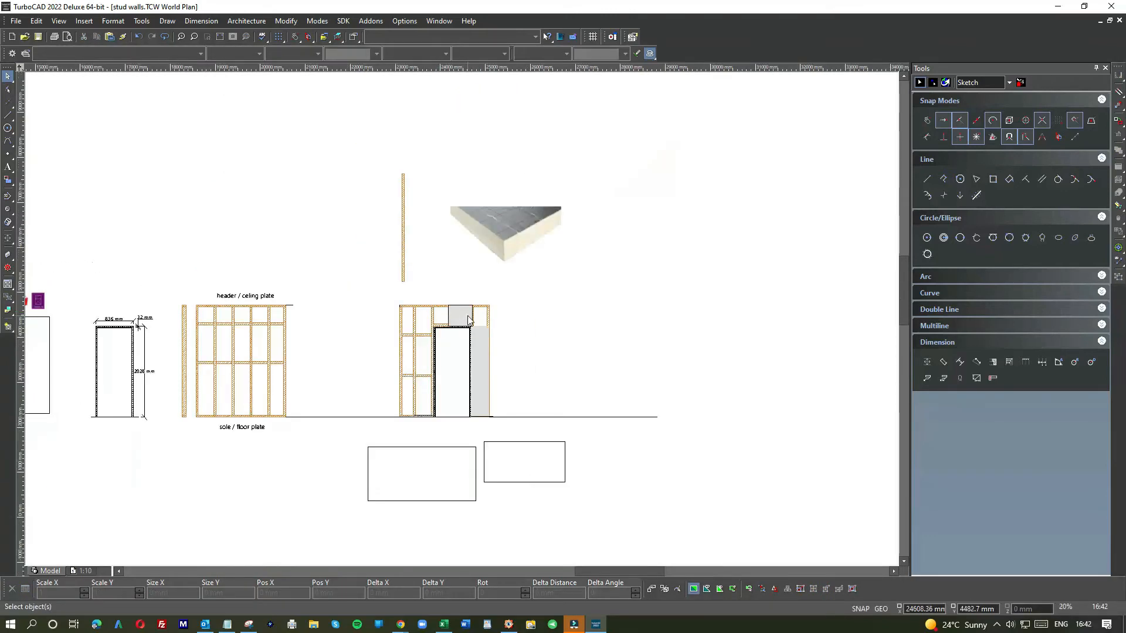
scroll(468, 317, "up", 2)
left_click(462, 318)
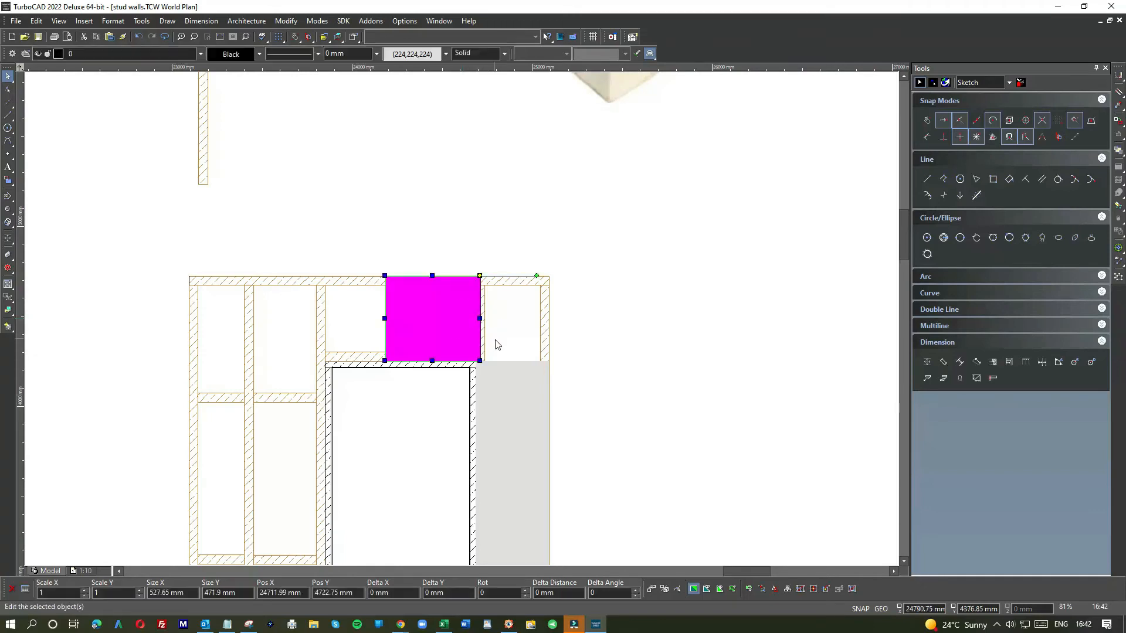
left_click(610, 345)
scroll(428, 328, "down", 2)
left_click(460, 315)
left_click(497, 333)
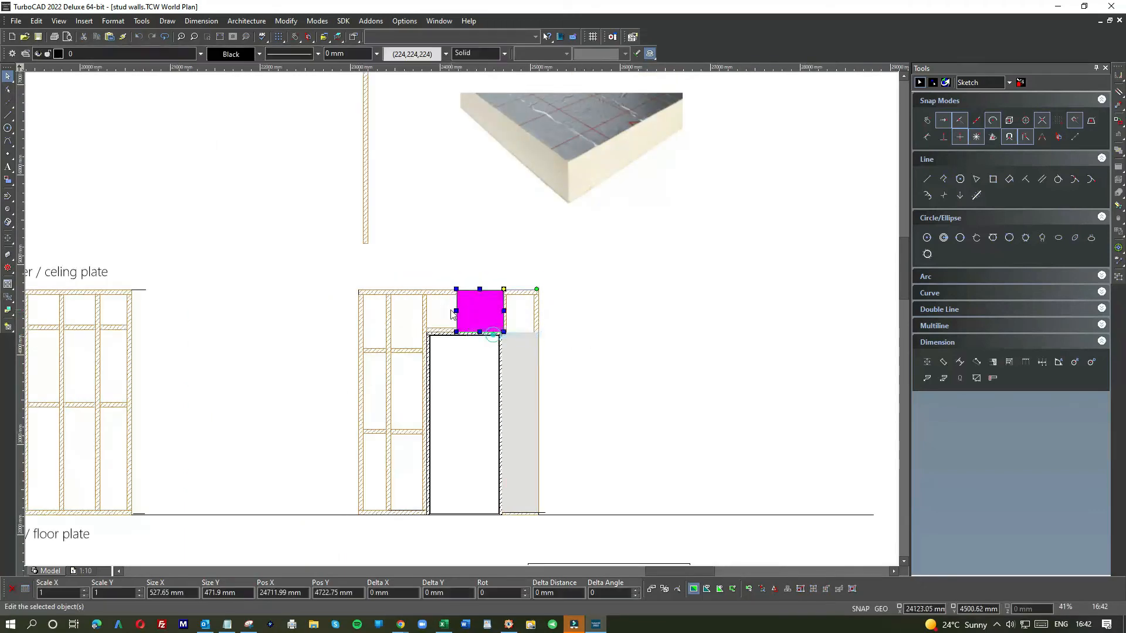
scroll(452, 320, "up", 3)
Step: Draw a vertical guide line on the centre line of the stud left of the door, from above the top plate down to the door head
left_click(8, 115)
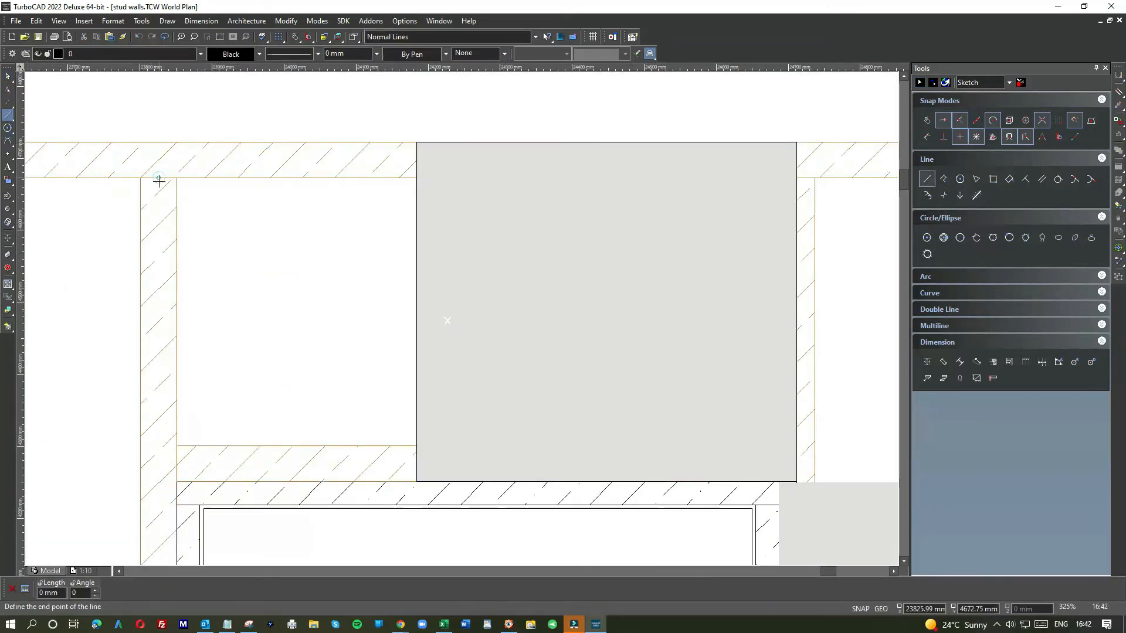
left_click(165, 100)
left_click(8, 77)
left_click(156, 114)
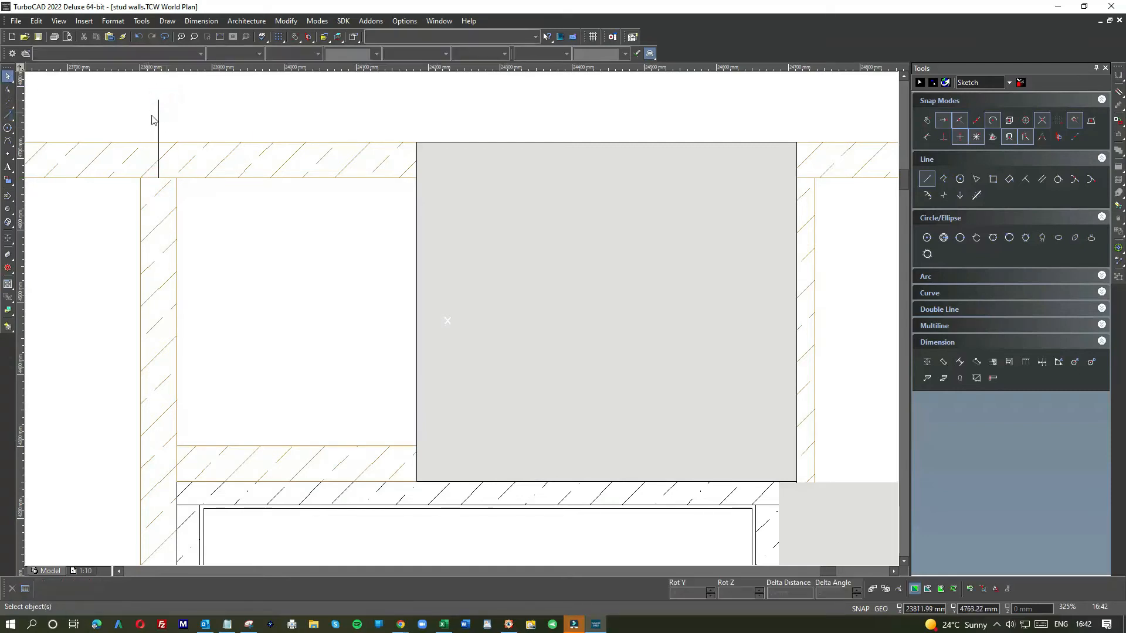
left_click(159, 178)
key("Escape")
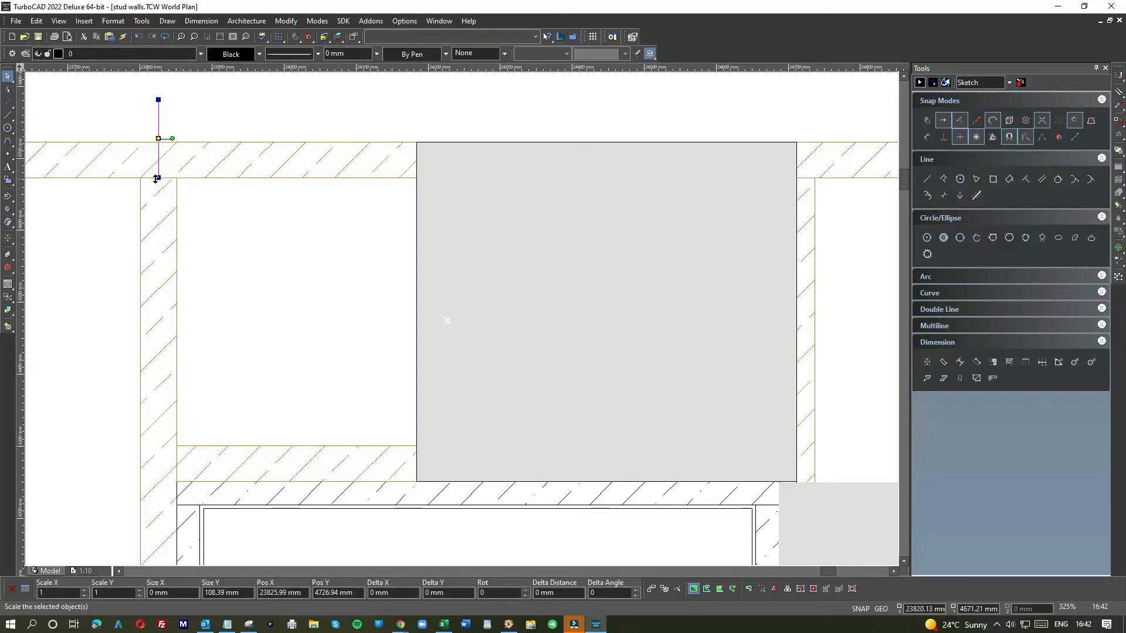
left_click(157, 178)
left_click(161, 489)
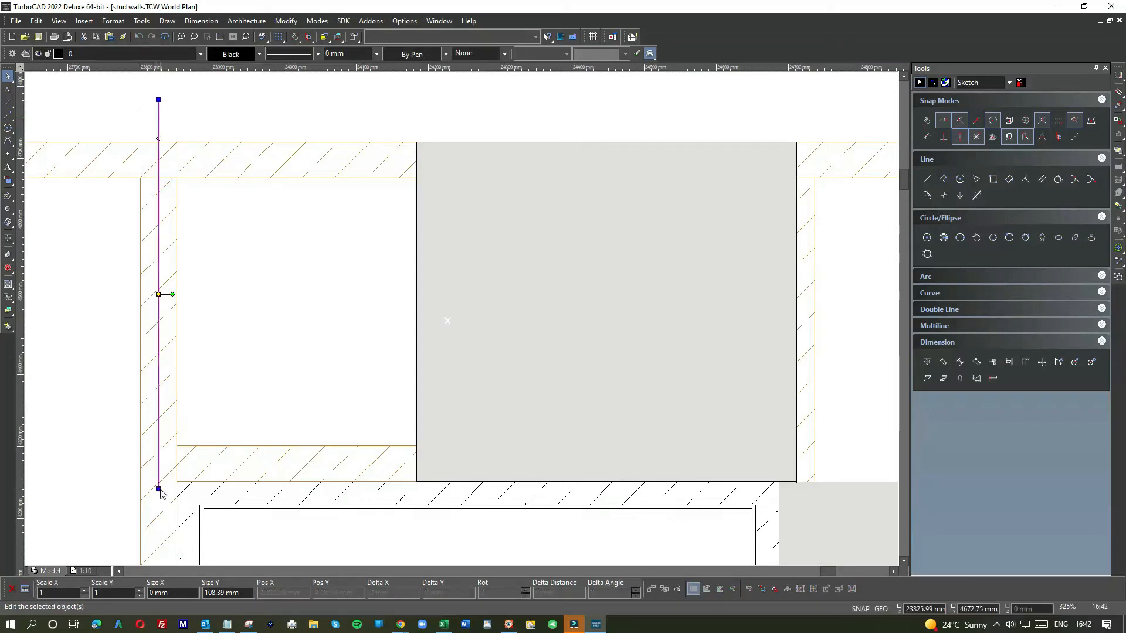
left_click(244, 394)
Step: Stretch the grey panel's left edge to the guide line, making it about 886 mm wide
left_click(463, 299)
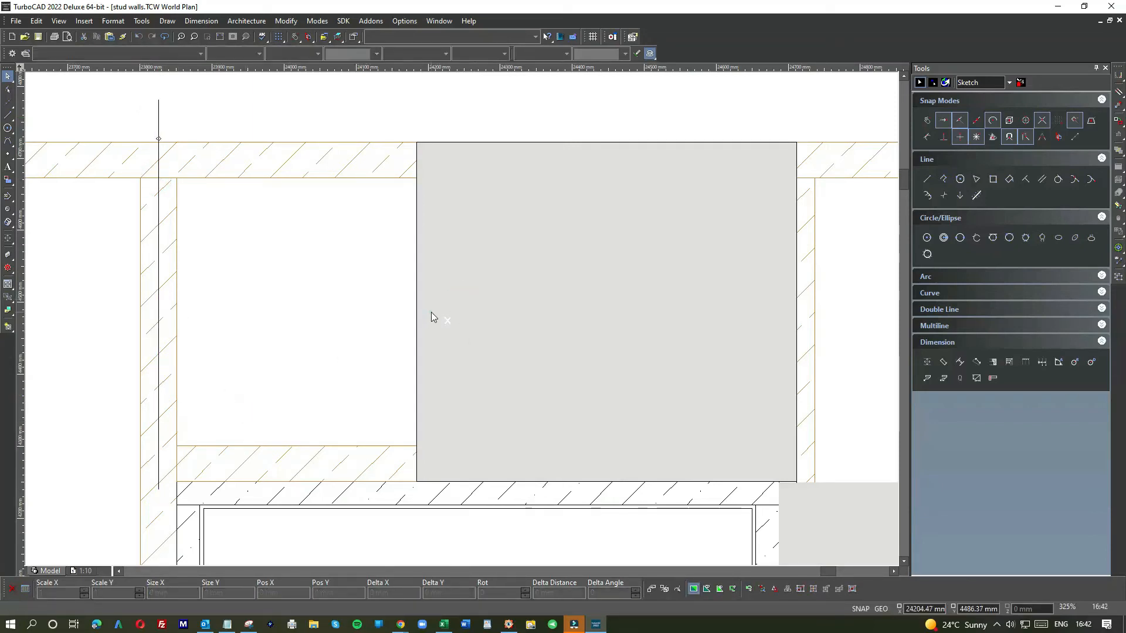
left_click(431, 312)
left_click(415, 313)
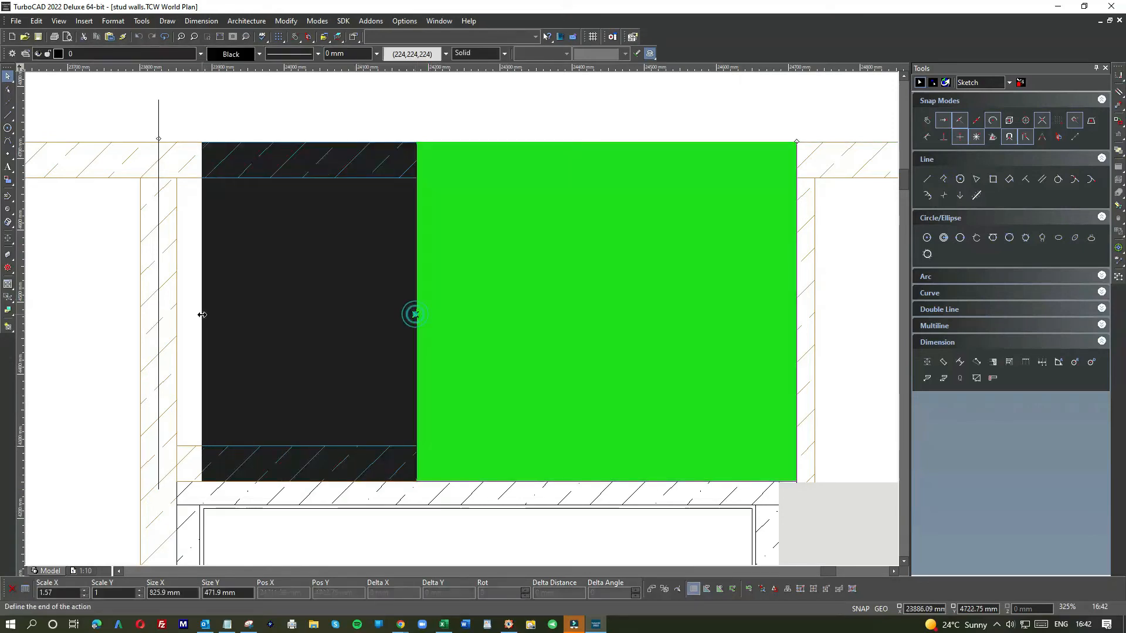
left_click(159, 314)
Step: Select the vertical guide line and remove it
left_click(199, 117)
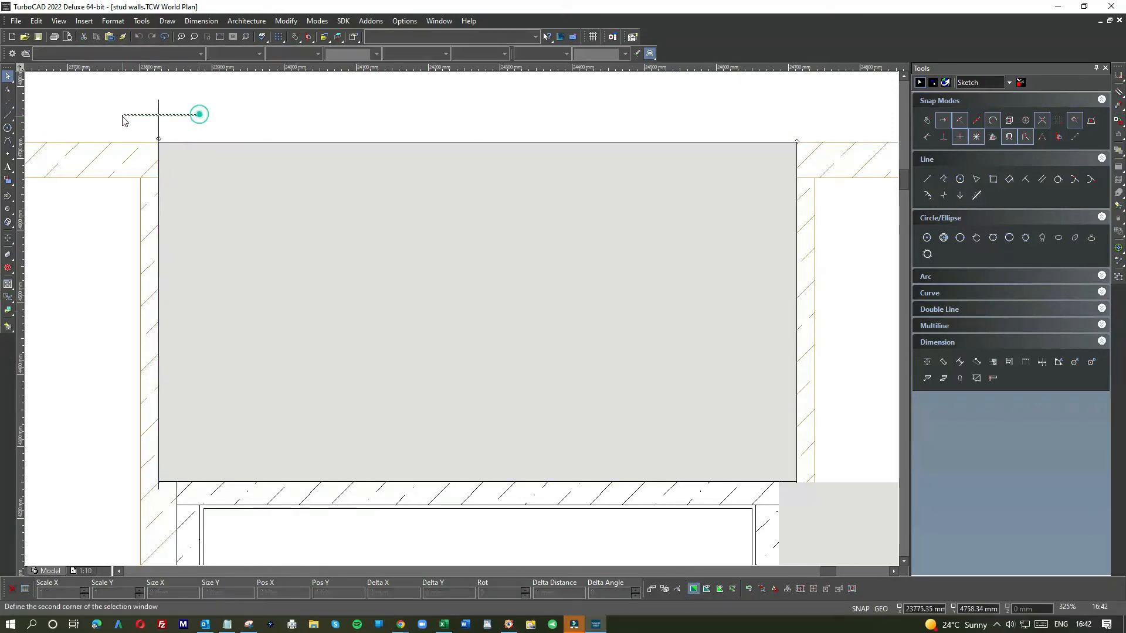
left_click(197, 115)
scroll(642, 216, "down", 2)
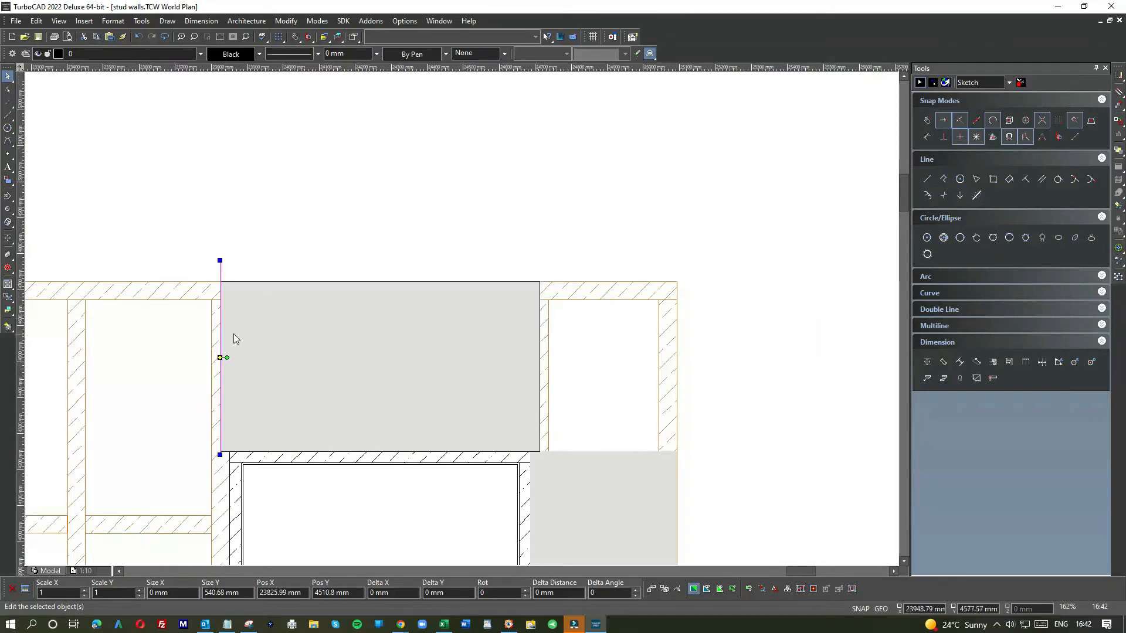
left_click(293, 244)
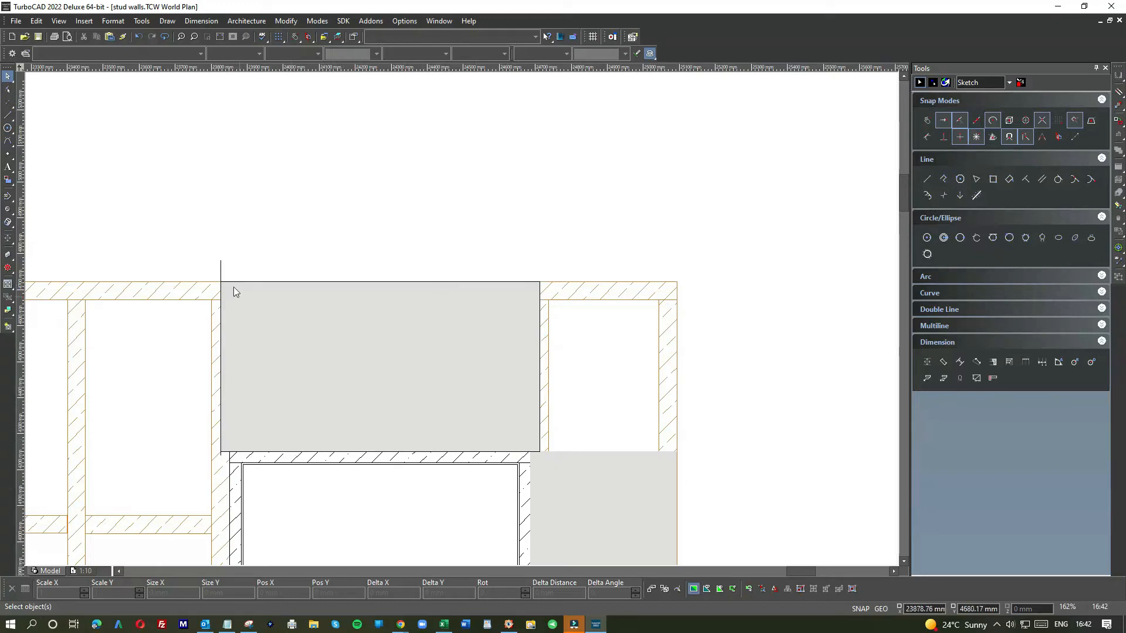
left_click(230, 269)
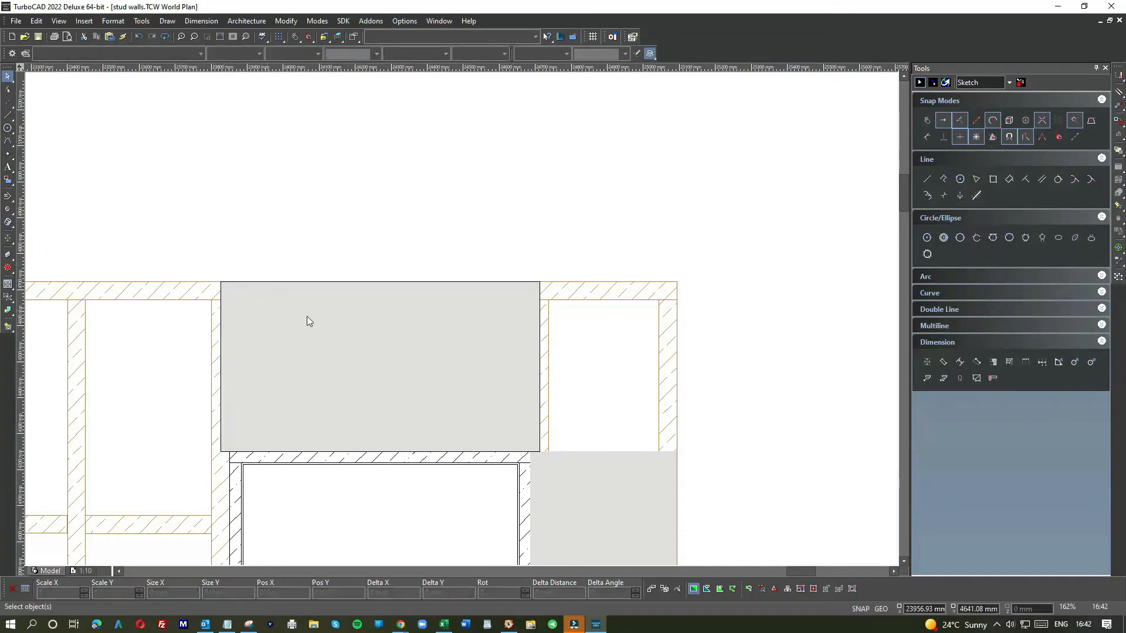
Step: Copy the grey panel above the door and place the copy beside it, its bottom left corner at the first panel's bottom right corner
scroll(469, 319, "down", 2)
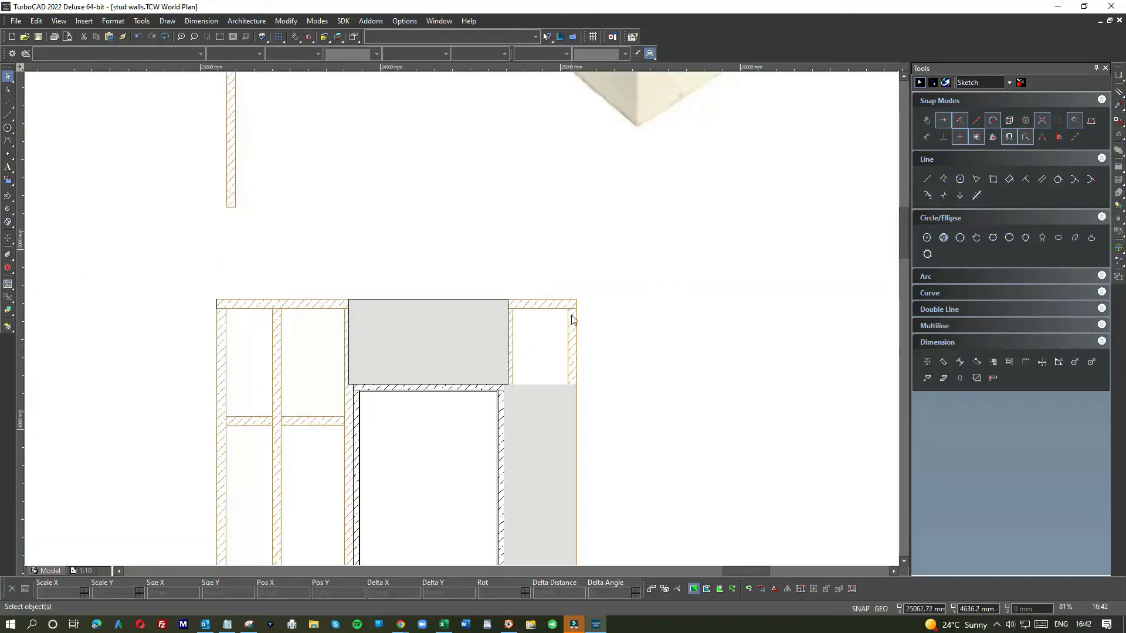
left_click(432, 323)
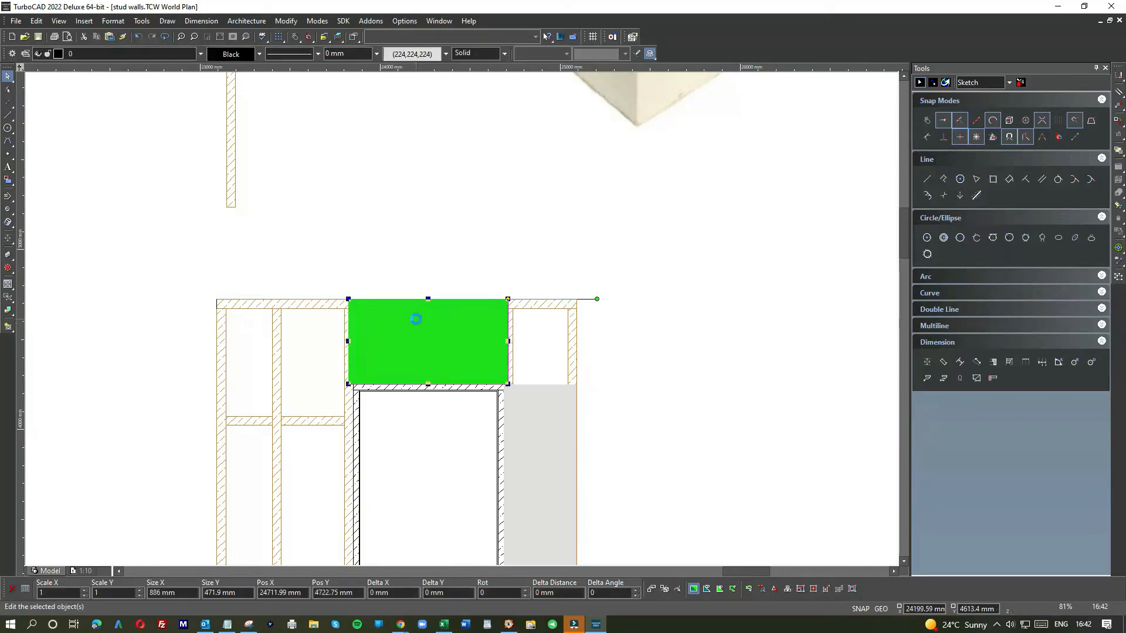
key("ctrl+c")
key("ctrl+v")
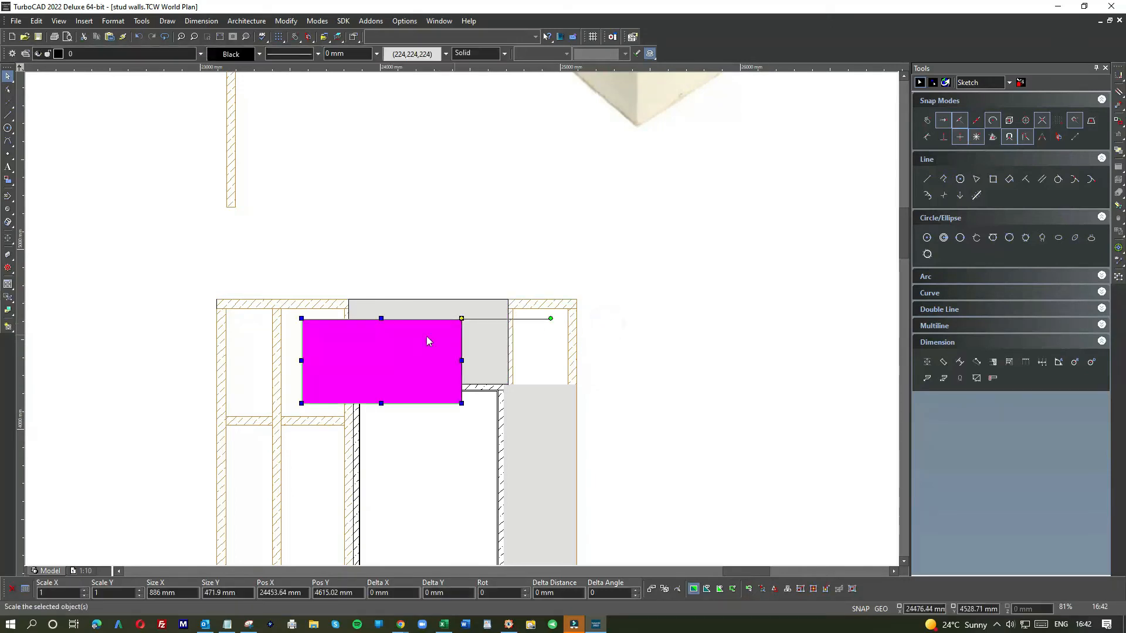
left_click_drag(352, 344, 645, 324)
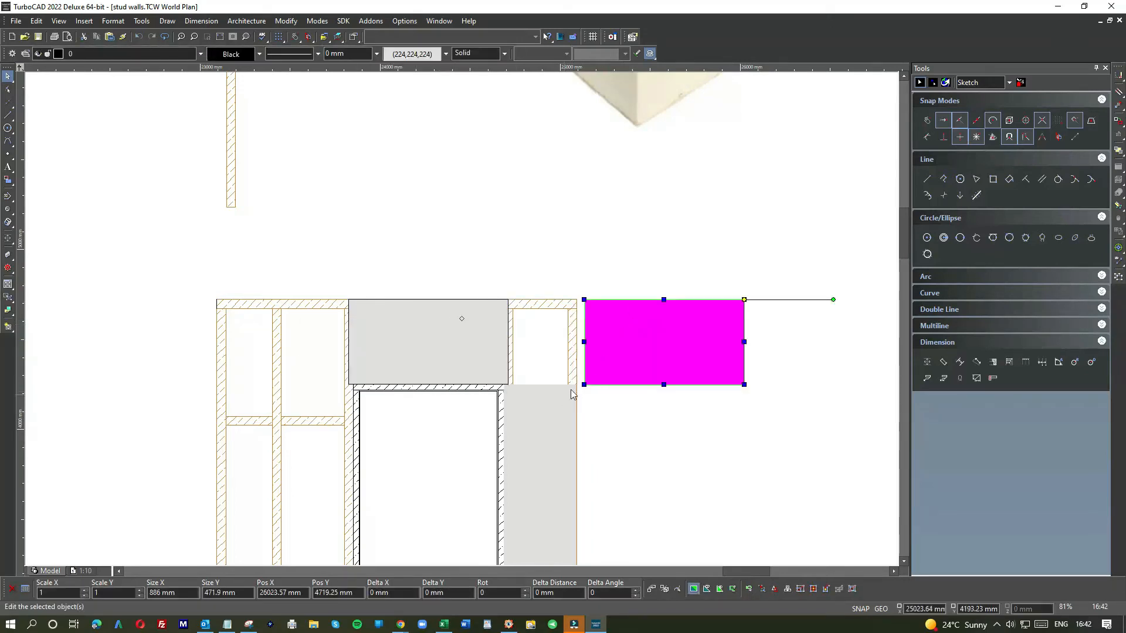
scroll(462, 318, "up", 3)
scroll(462, 319, "up", 1)
key("e")
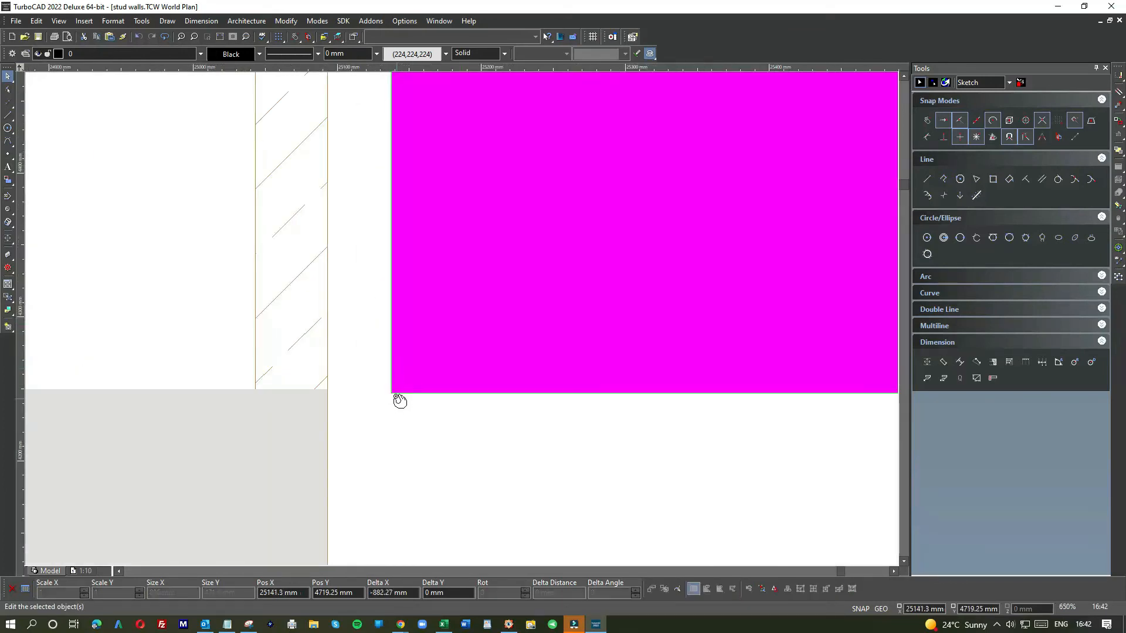
left_click(391, 393)
scroll(392, 407, "down", 1)
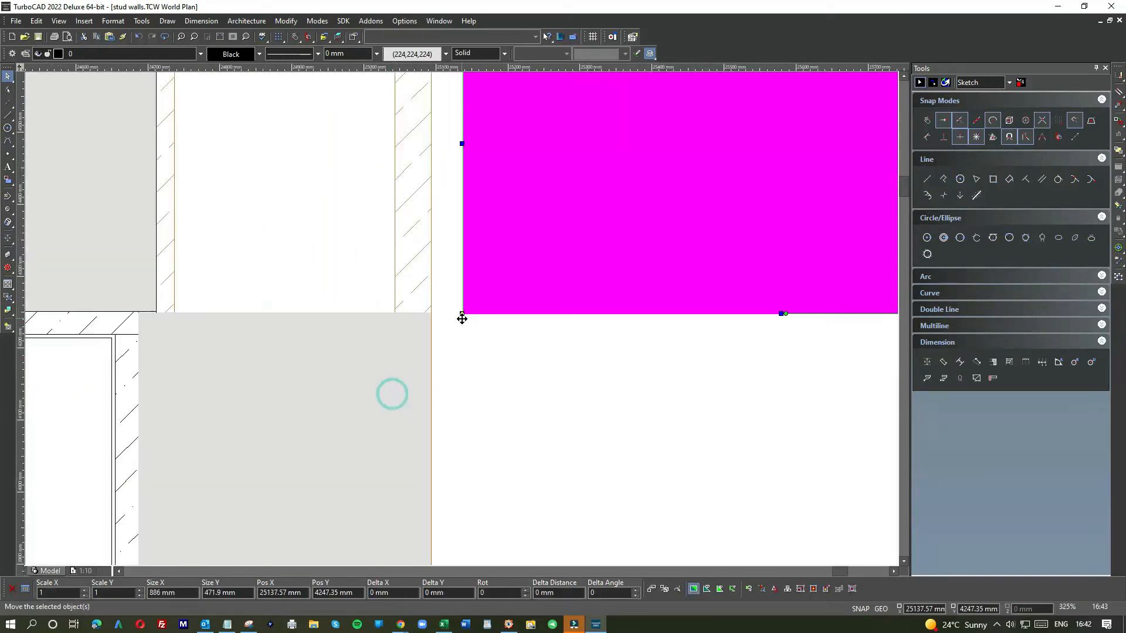
left_click(462, 315)
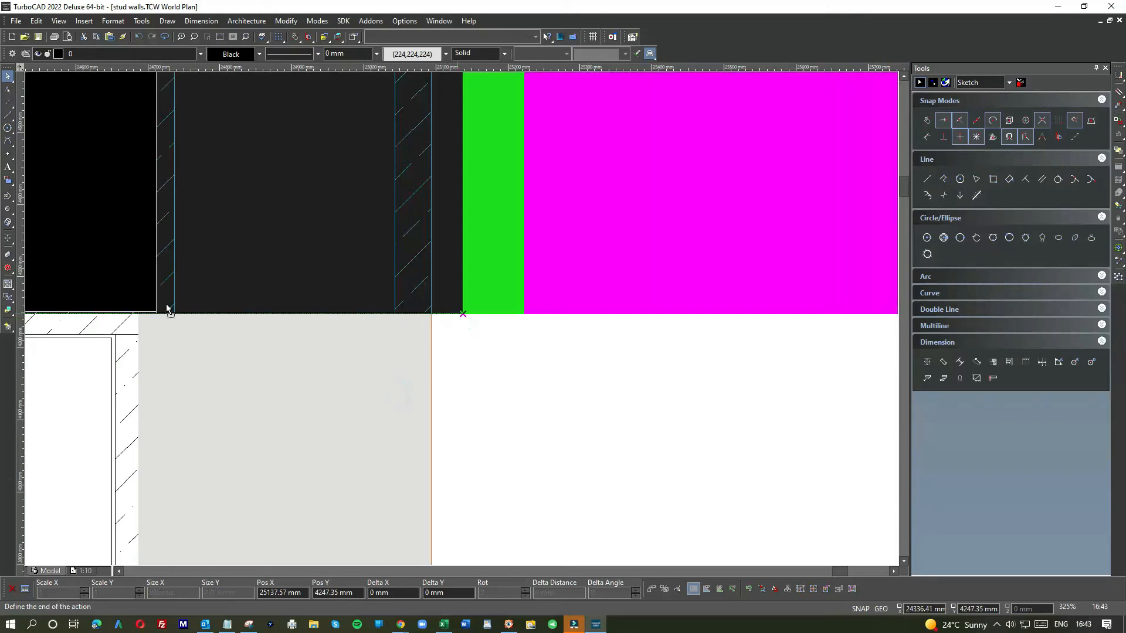
left_click(167, 308)
Step: Shorten the copied panel's right edge to the wall's right end, making it about 381 mm wide
scroll(490, 317, "down", 1)
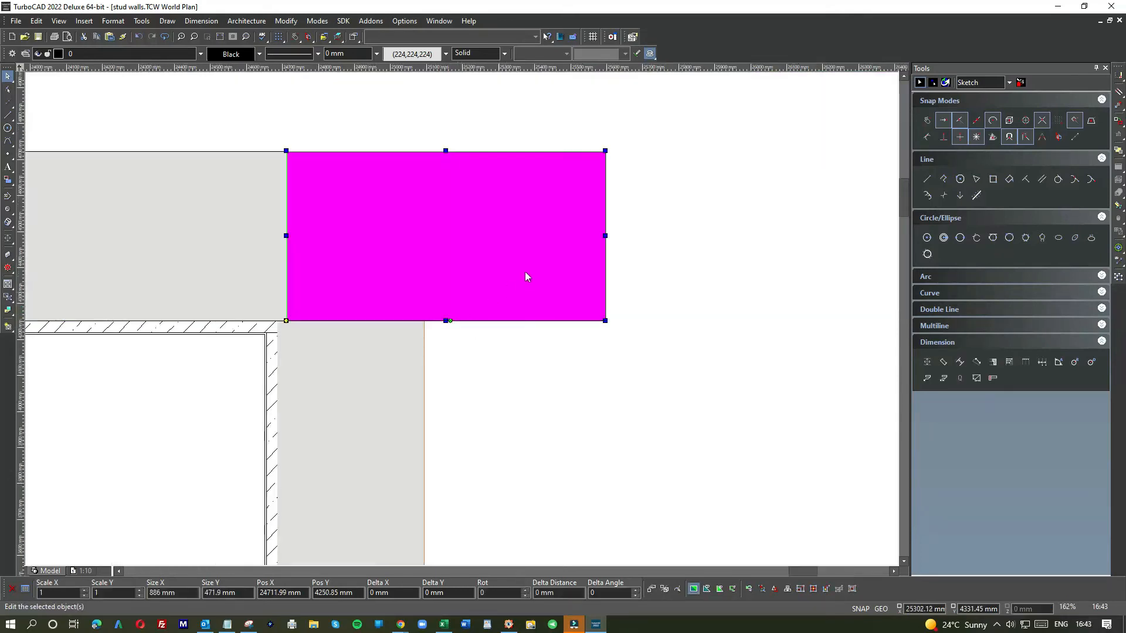
left_click(605, 235)
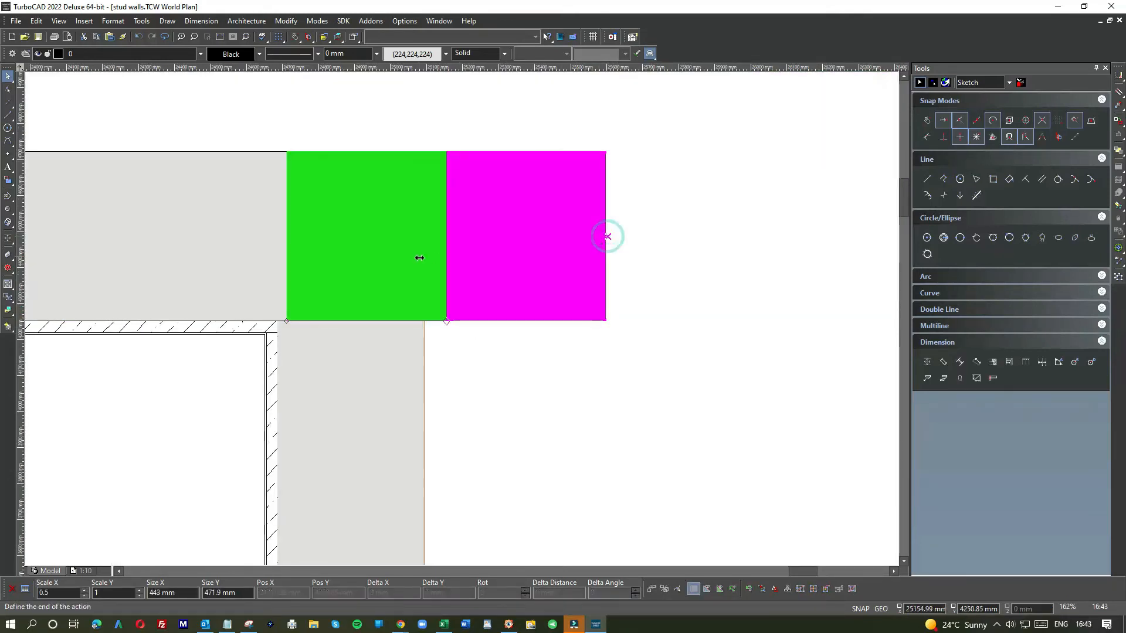
left_click(423, 335)
left_click(468, 337)
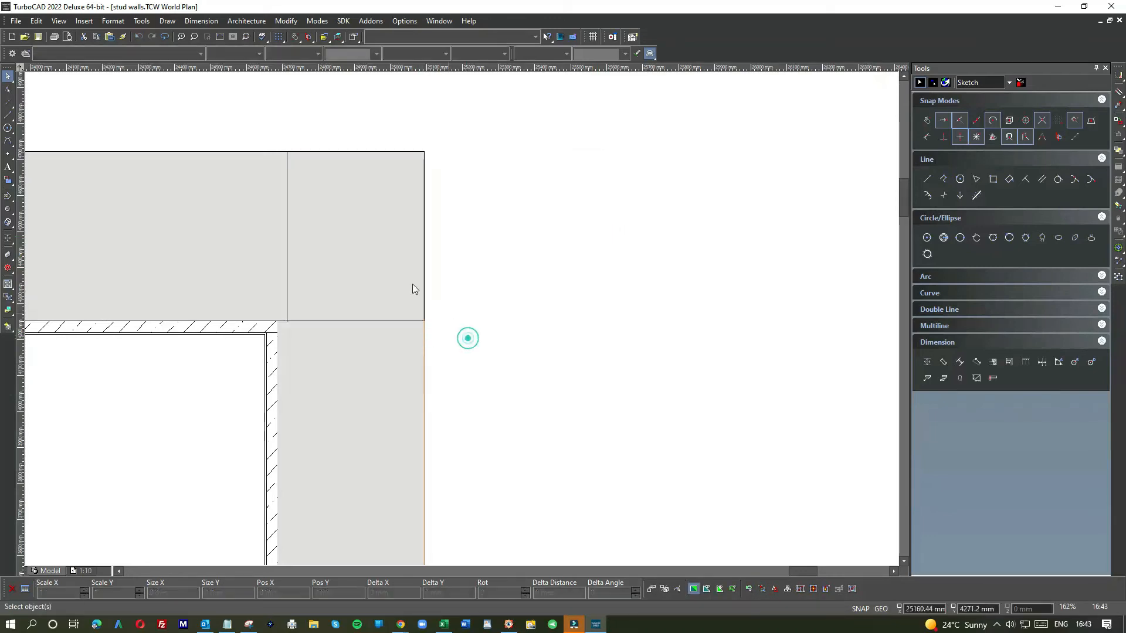
Step: Paste another panel copy, rotate it upright and place its top left corner at the wall's top left corner
scroll(344, 234, "down", 1)
scroll(463, 323, "down", 1)
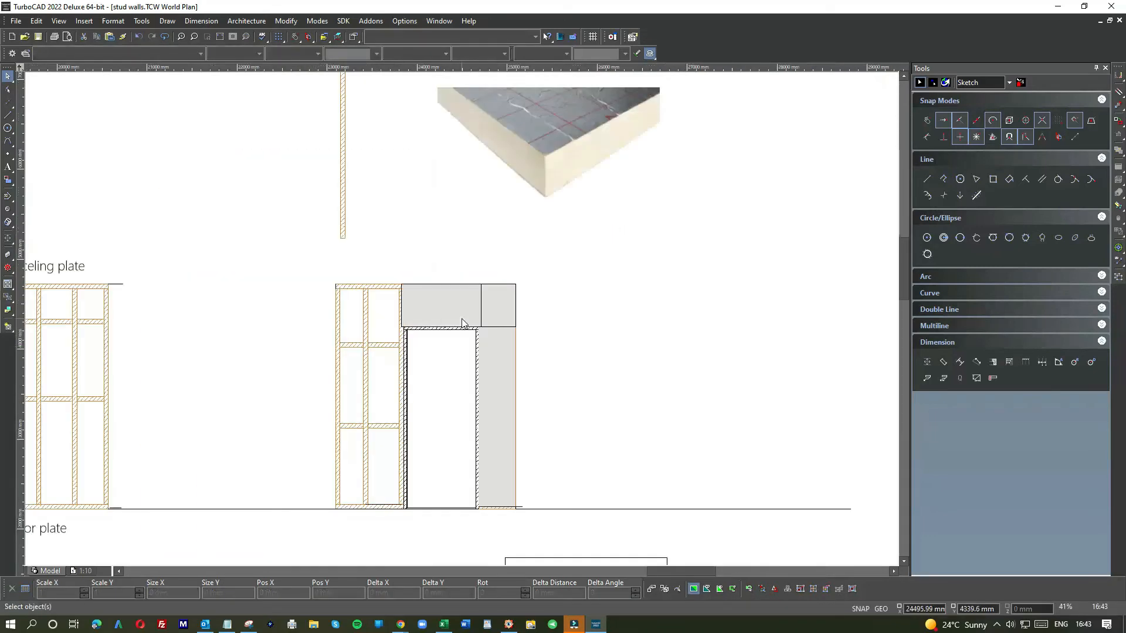
scroll(430, 311, "up", 2)
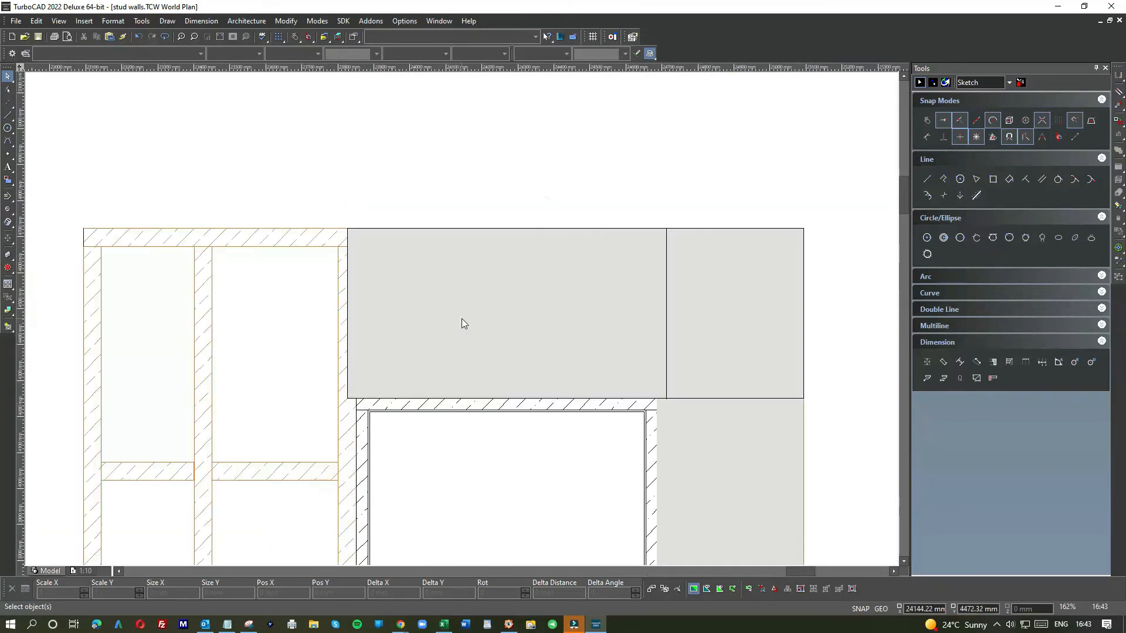
scroll(462, 320, "down", 1)
left_click(462, 318)
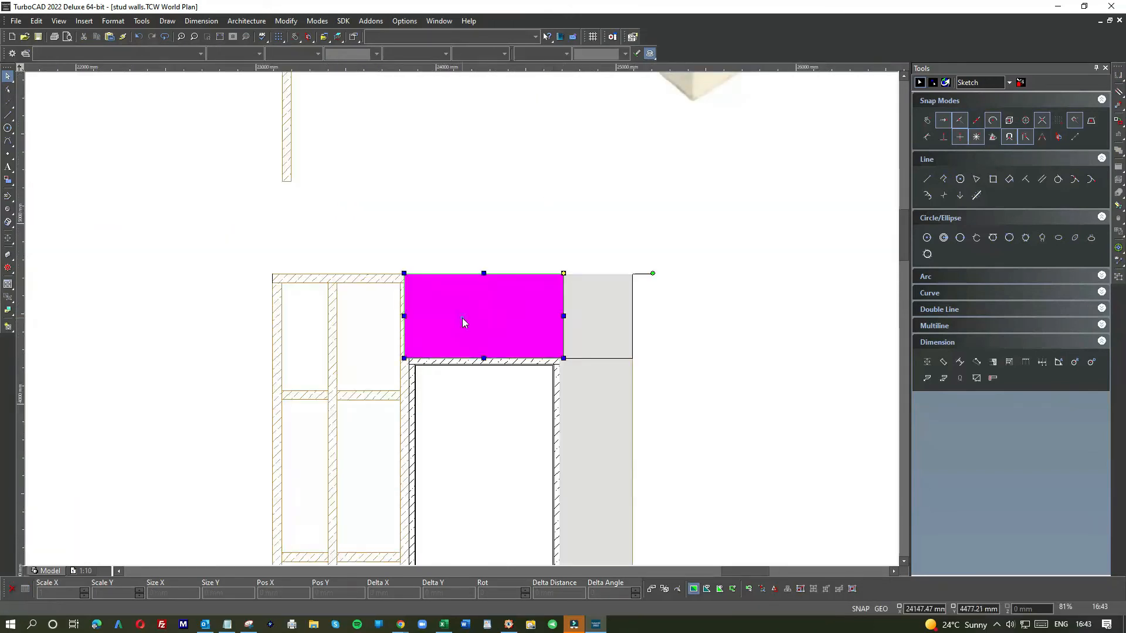
left_click(242, 323)
key("ctrl+v")
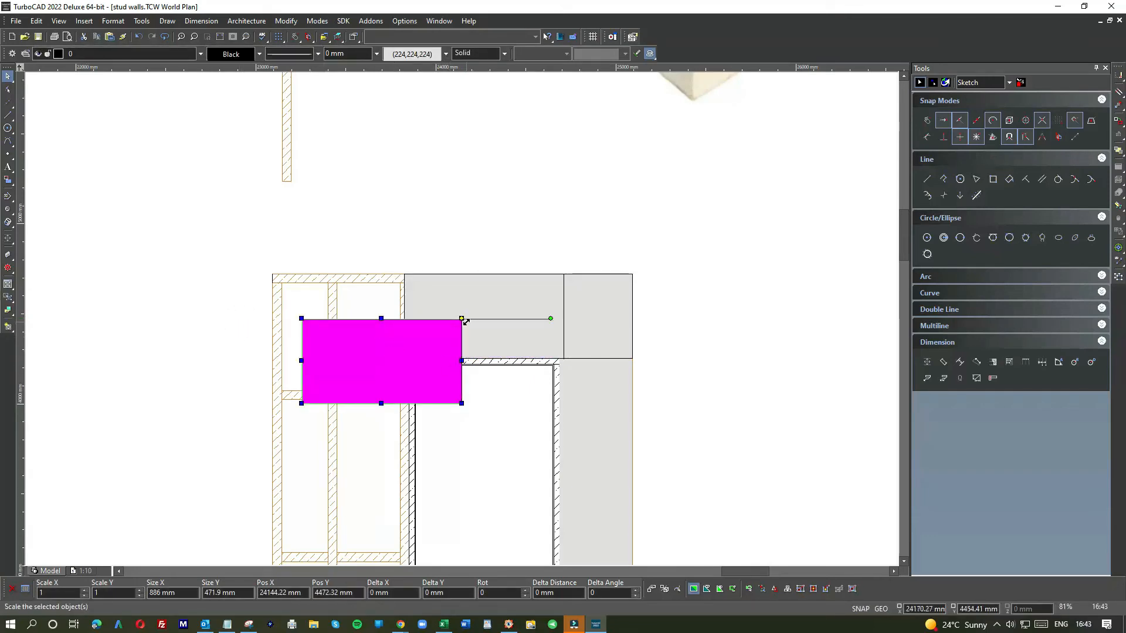
left_click_drag(463, 320, 232, 339)
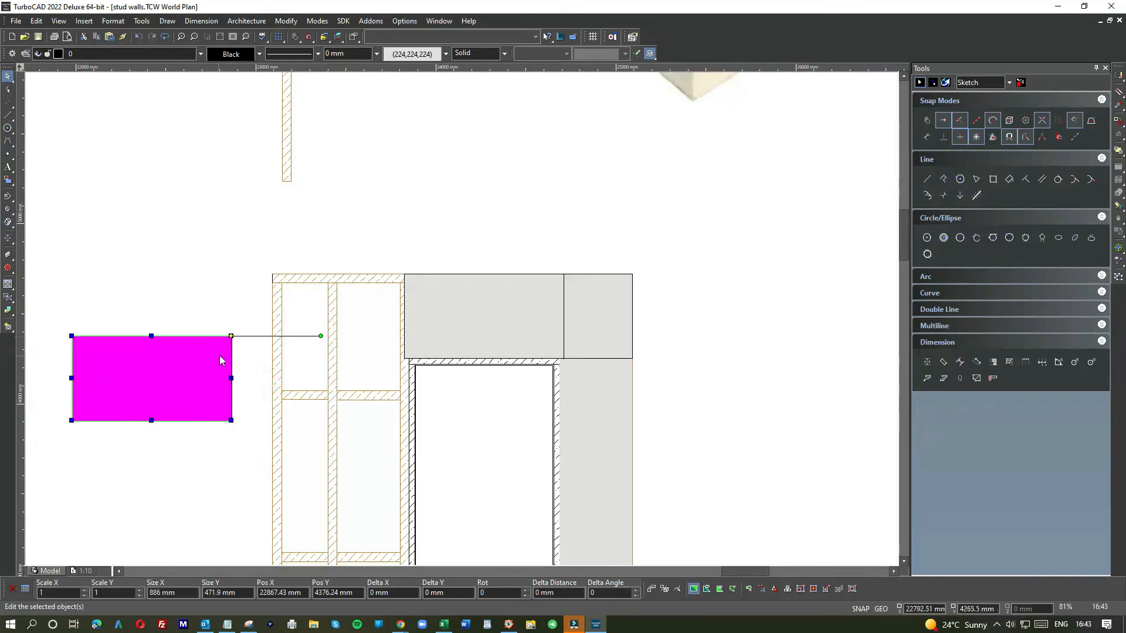
left_click_drag(319, 335, 232, 246)
left_click_drag(230, 338, 271, 274)
Step: Stretch the upright panel's right edge to the door frame, making it about 758 mm wide
left_click(244, 293)
left_click(357, 332)
left_click_drag(358, 354, 403, 349)
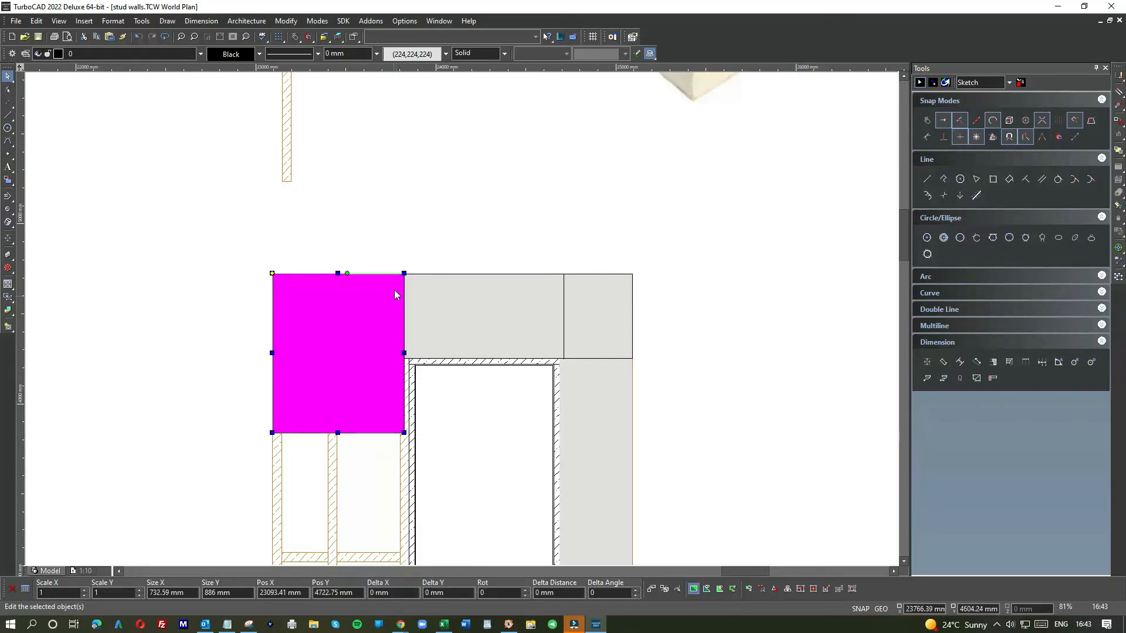
left_click_drag(405, 353, 409, 353)
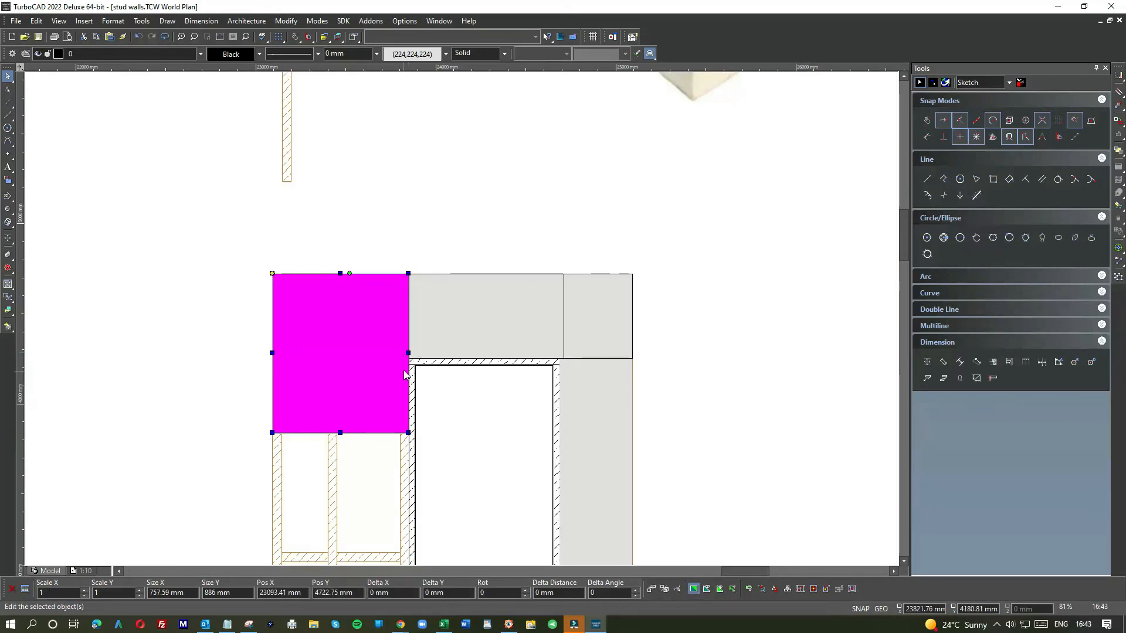
left_click(442, 391)
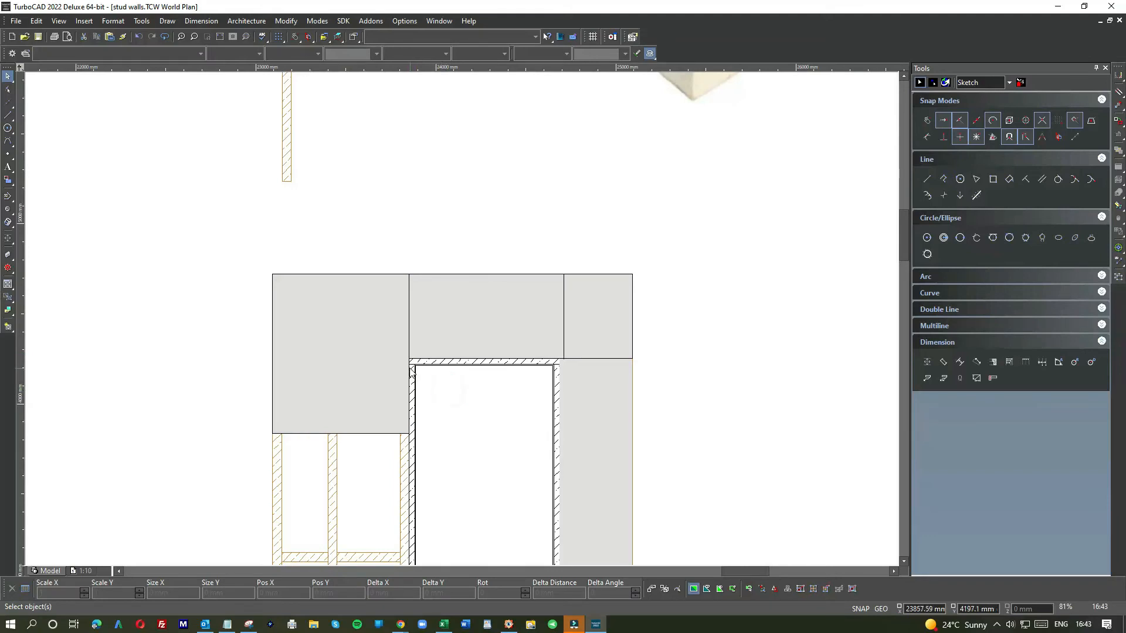
Step: Stretch the upright panel beside the door down to the floor, making it about 2500 mm tall
scroll(411, 371, "up", 1)
scroll(464, 323, "up", 1)
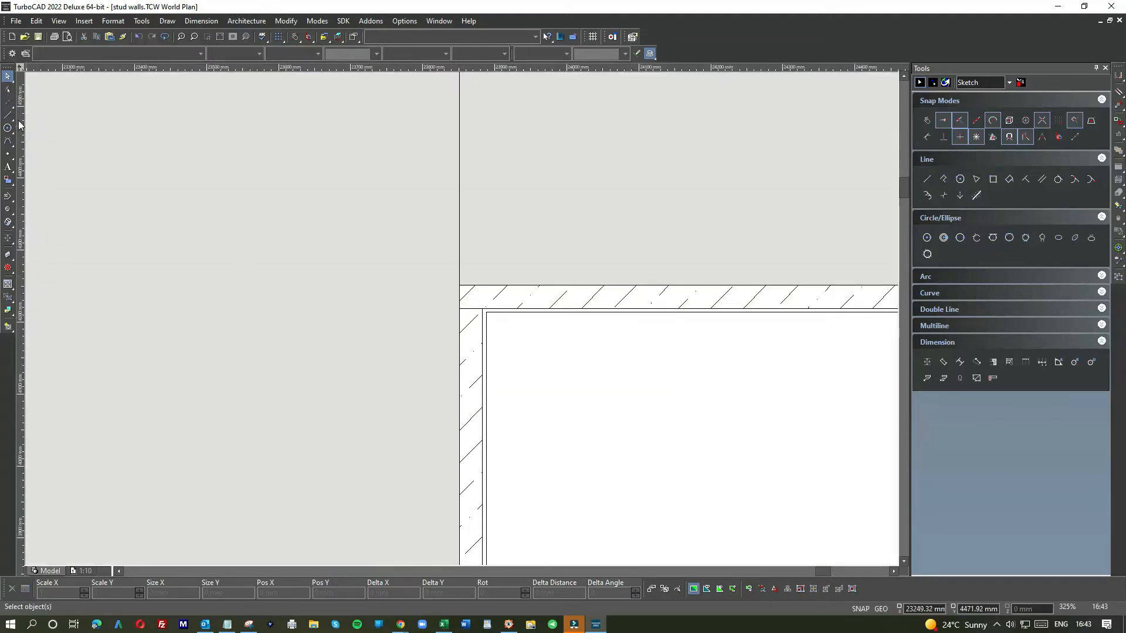
scroll(450, 312, "down", 2)
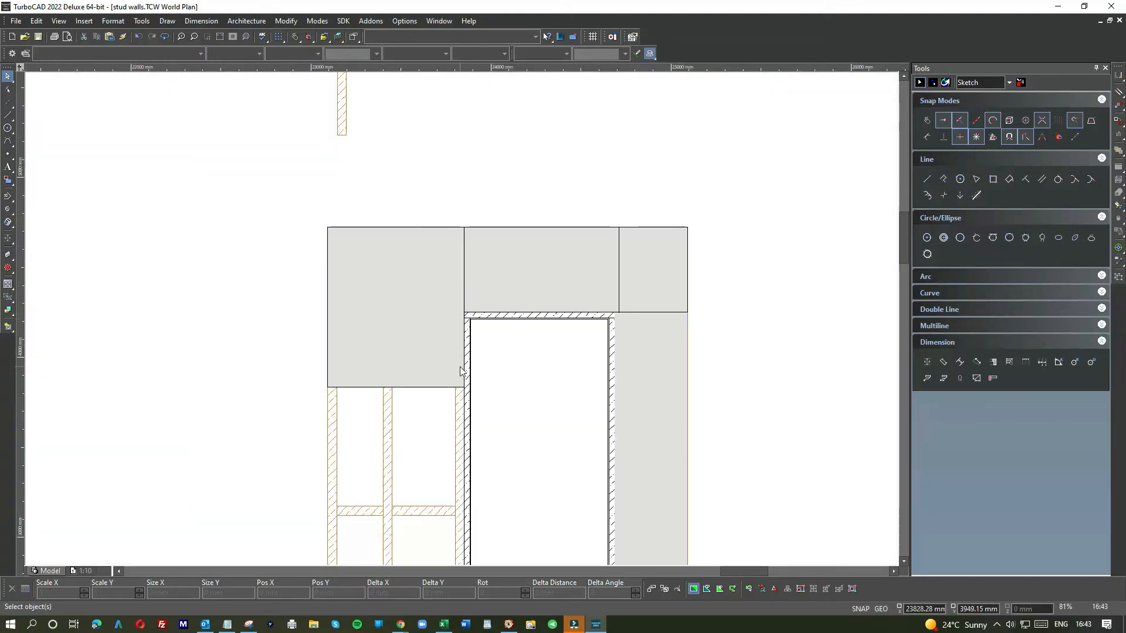
scroll(461, 314, "down", 1)
left_click(461, 314)
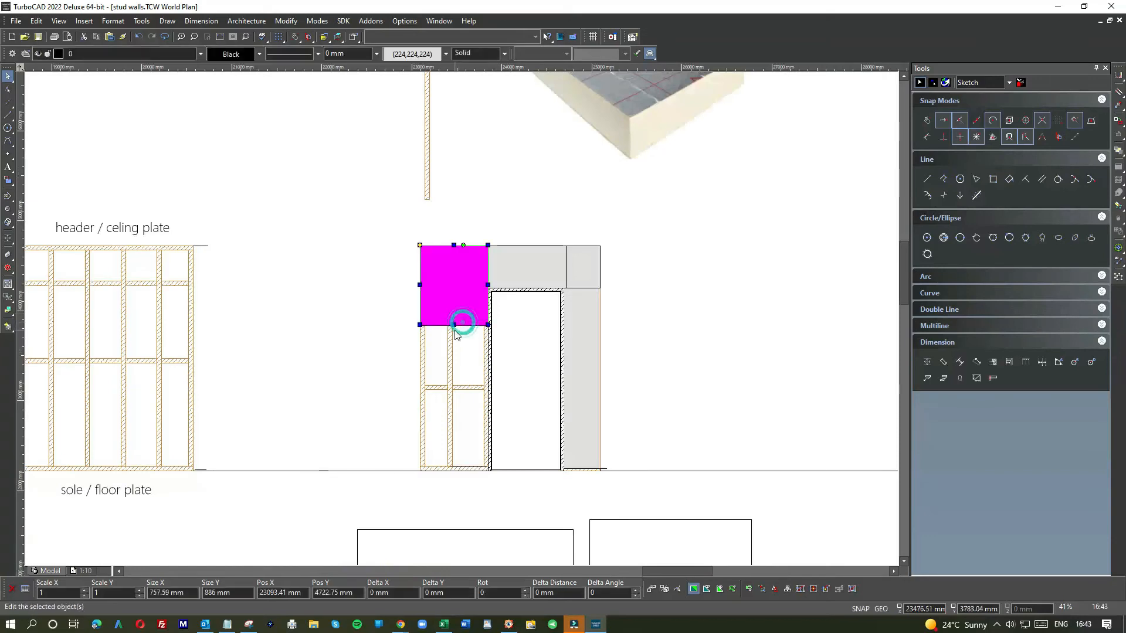
left_click_drag(454, 327, 448, 399)
left_click_drag(446, 470, 453, 476)
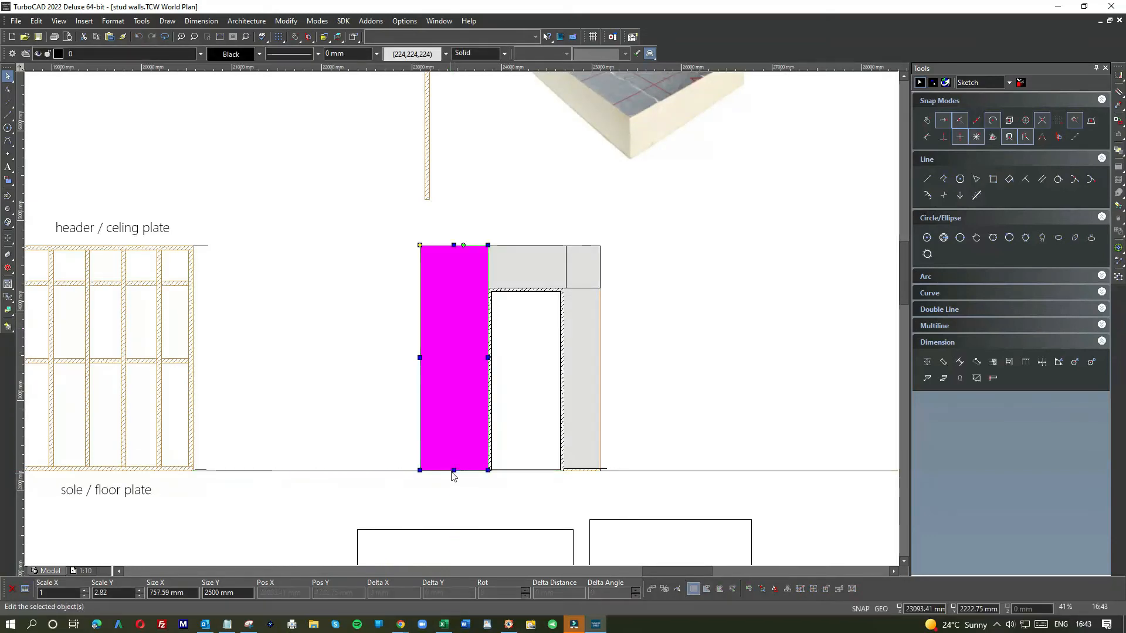
left_click(511, 416)
left_click(462, 312)
left_click(463, 353)
left_click(463, 354)
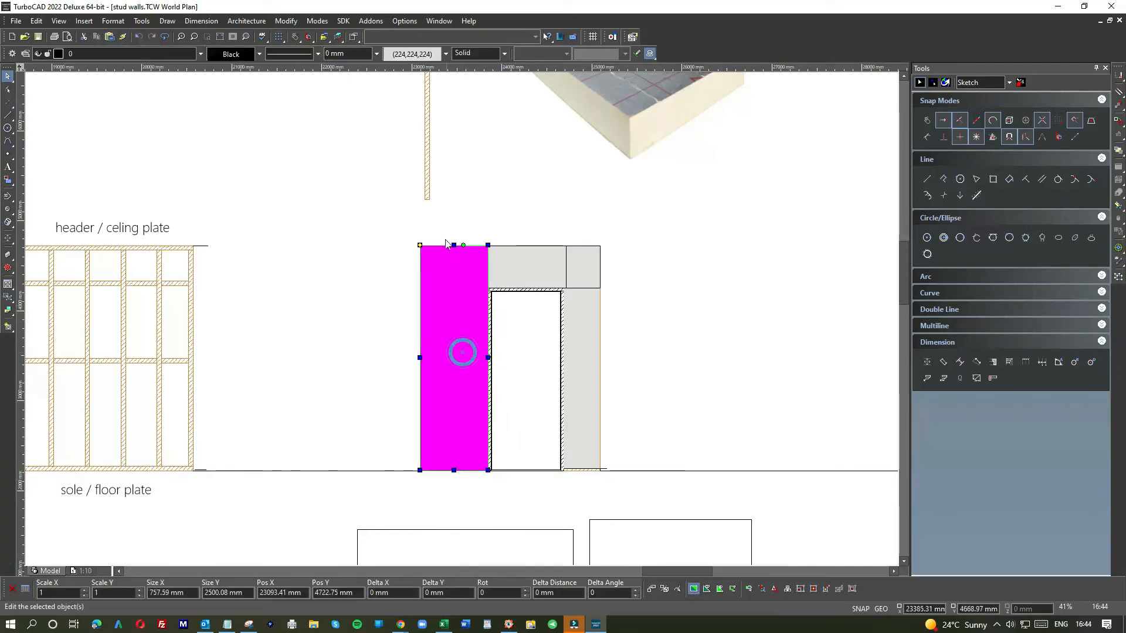
left_click(452, 247)
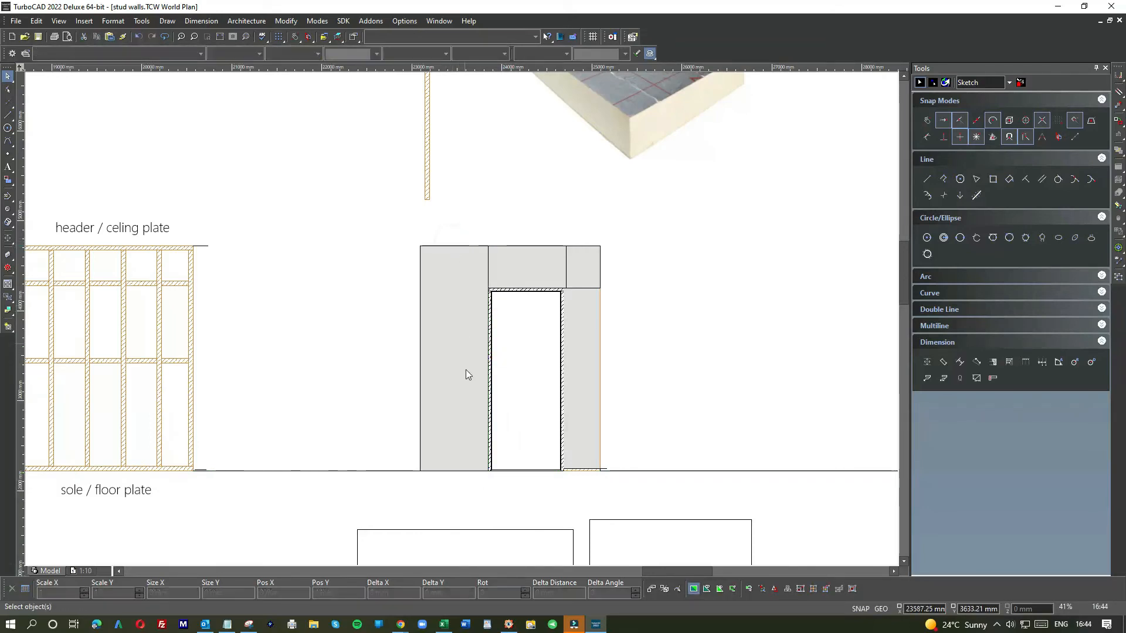
left_click(463, 380)
left_click(499, 402)
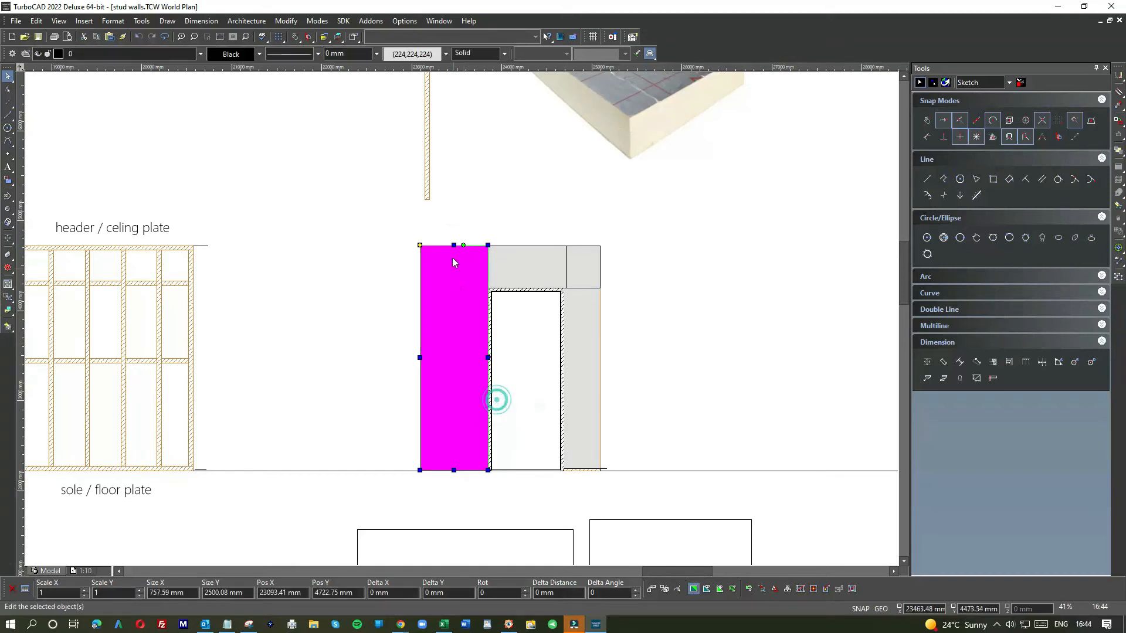
left_click(453, 245)
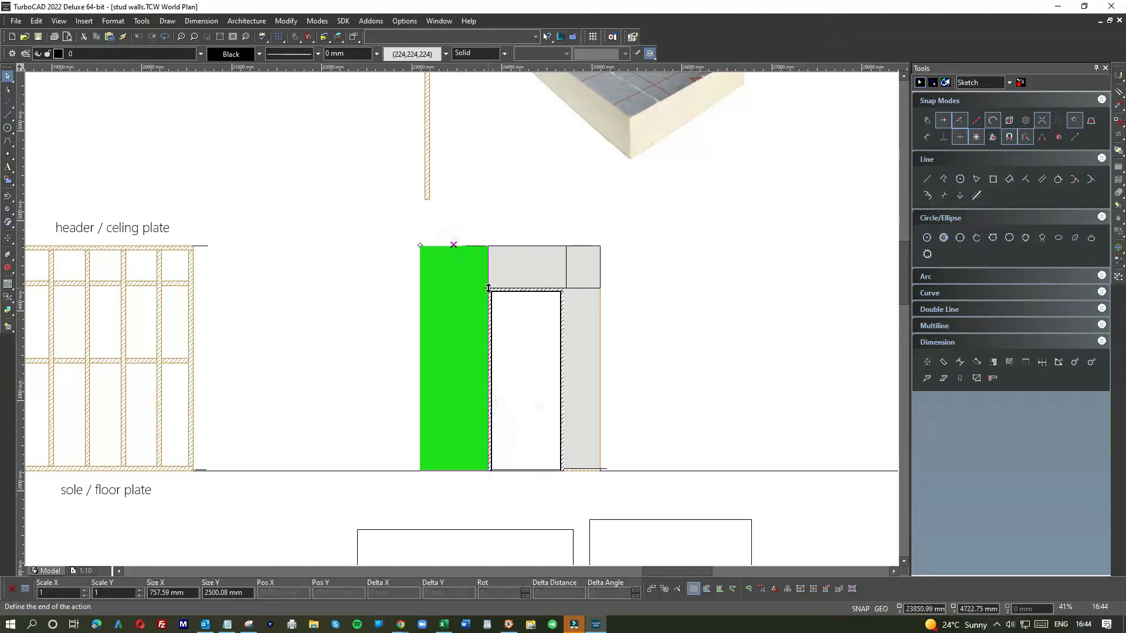
key("Escape")
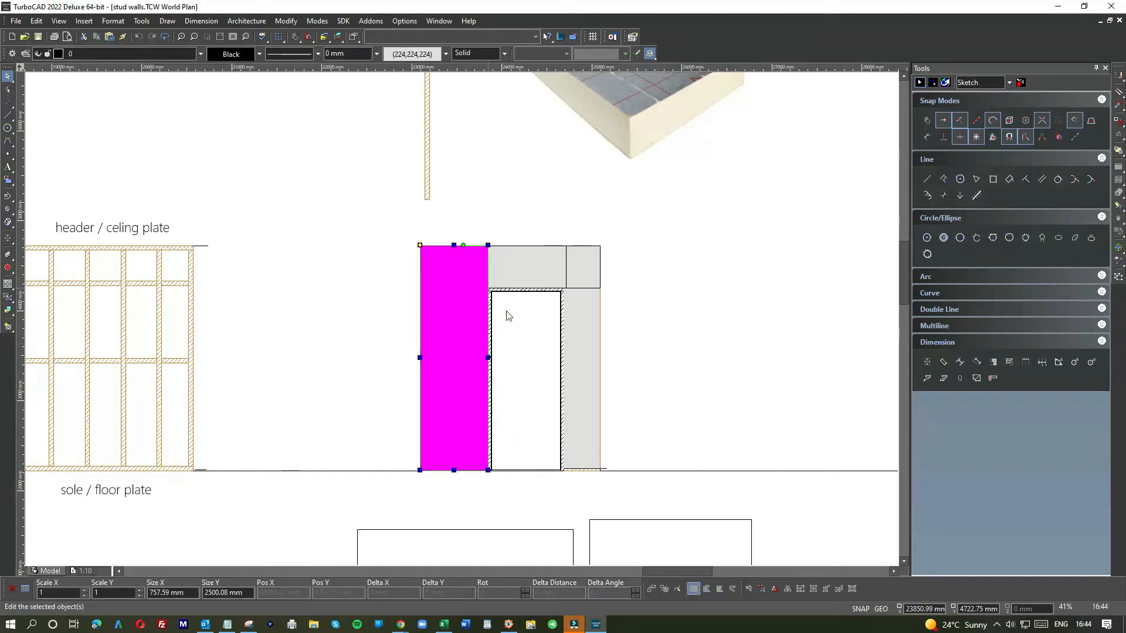
Step: Lower the upright panel's top edge to the door head level, making it about 2023 mm tall
left_click(451, 244)
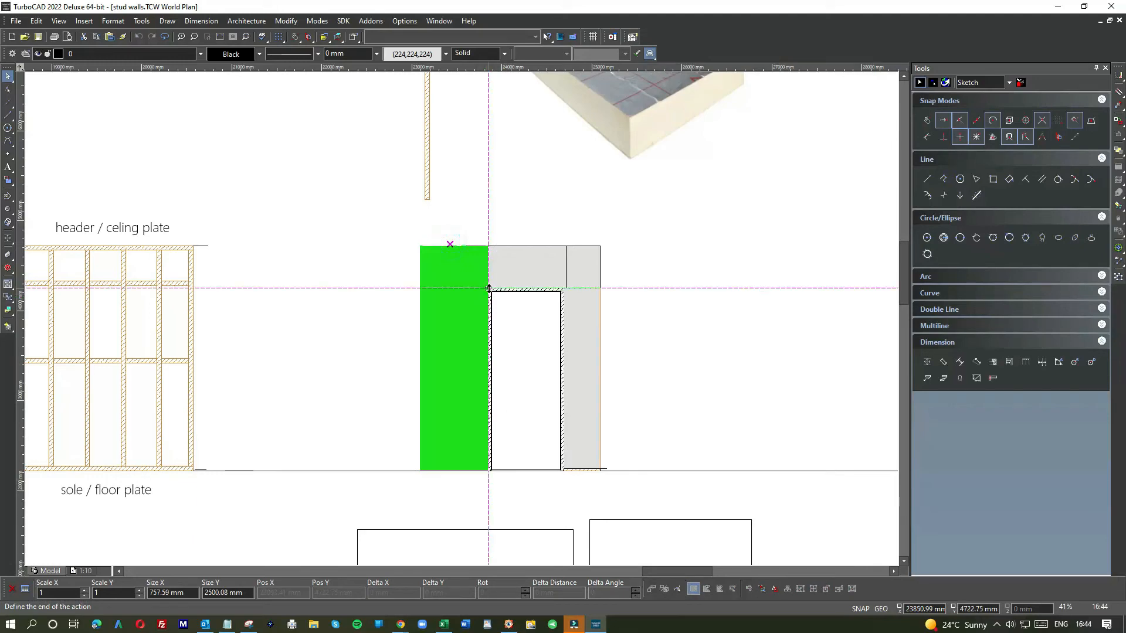
left_click(489, 289)
left_click(503, 296)
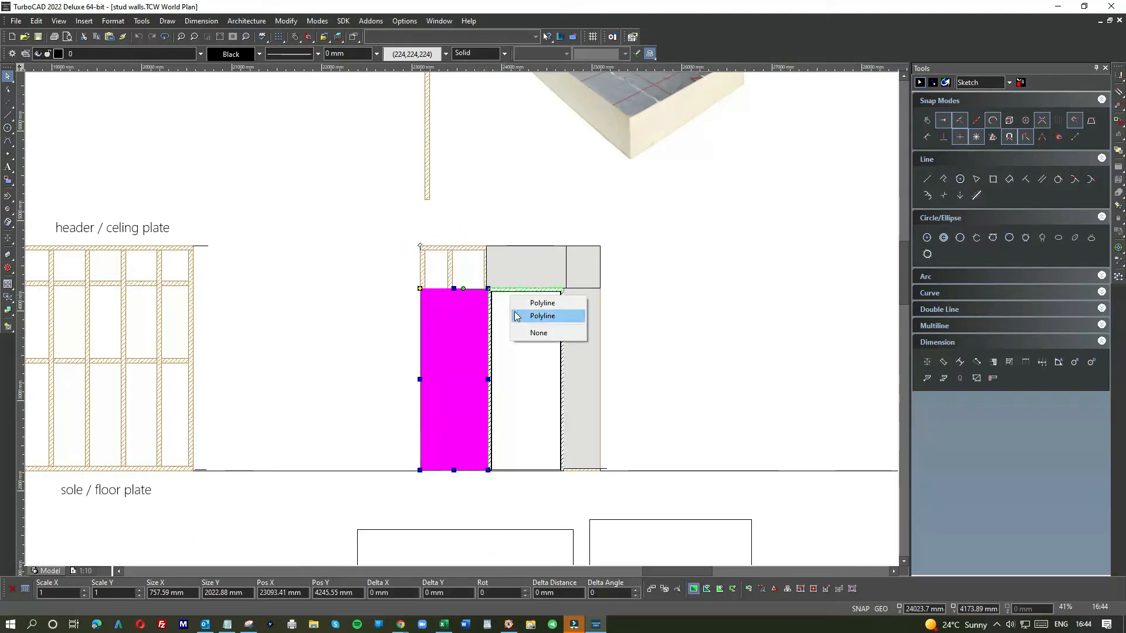
left_click(518, 335)
scroll(480, 296, "up", 4)
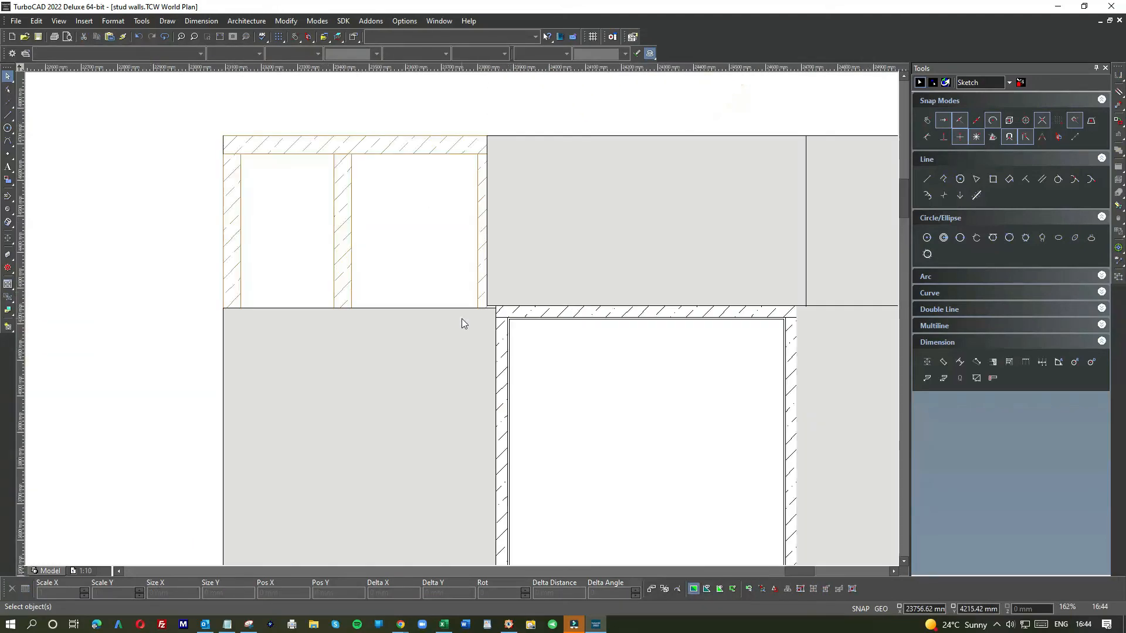
left_click(455, 313)
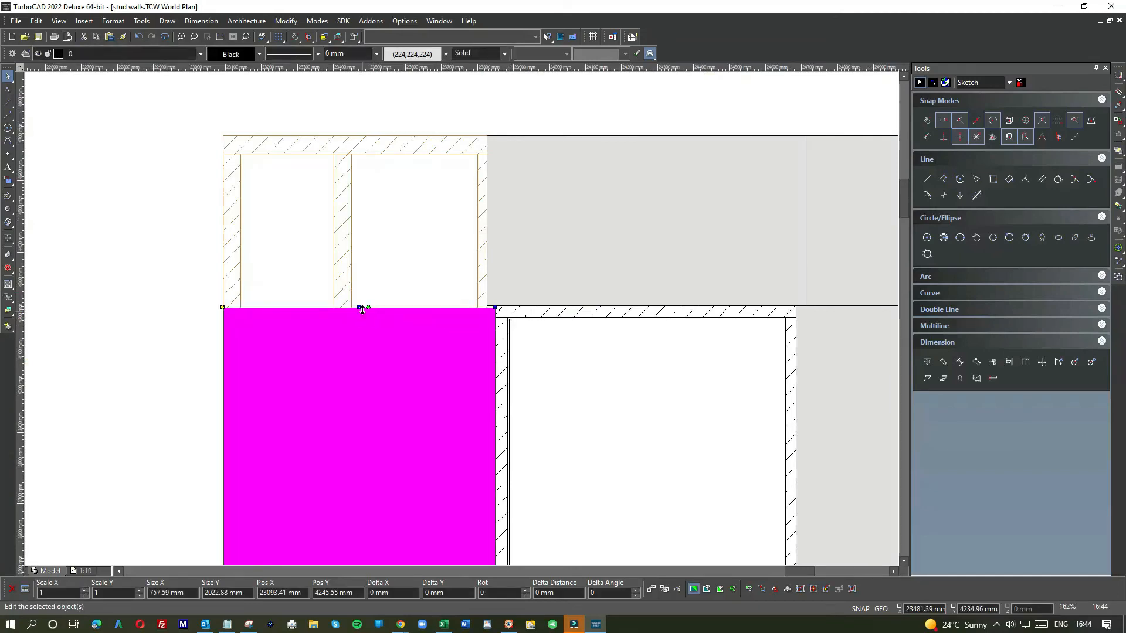
left_click(360, 307)
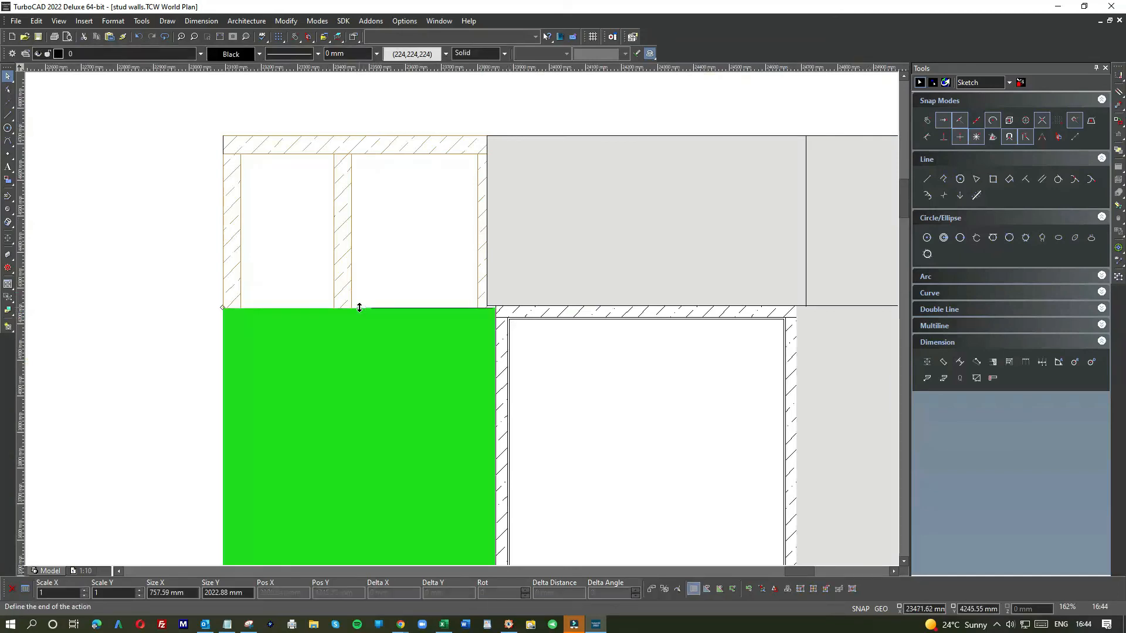
left_click(496, 305)
left_click(603, 350)
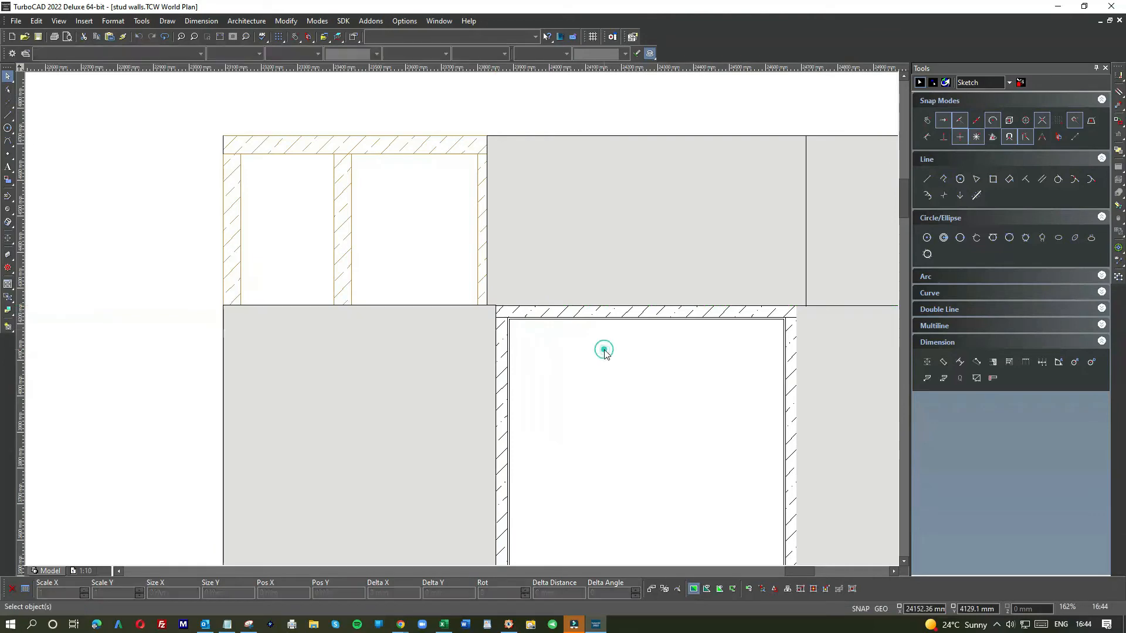
Step: Place a panel copy in the wall's top left corner and stretch it to the panel above the door, about 733 mm wide
scroll(604, 350, "down", 2)
left_click(614, 260)
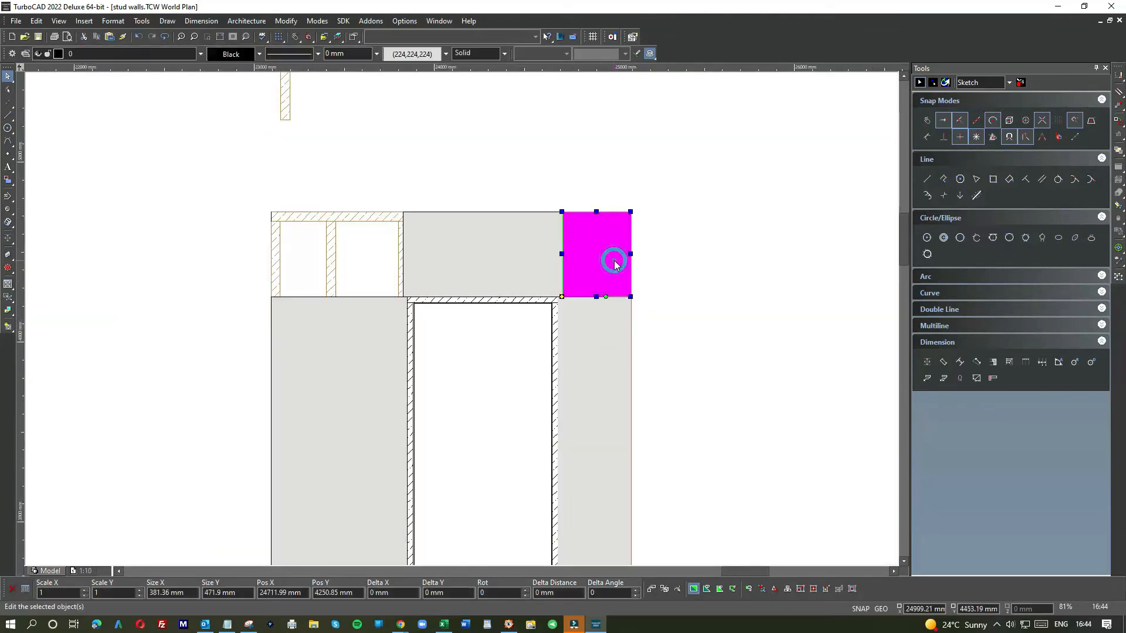
left_click(241, 256)
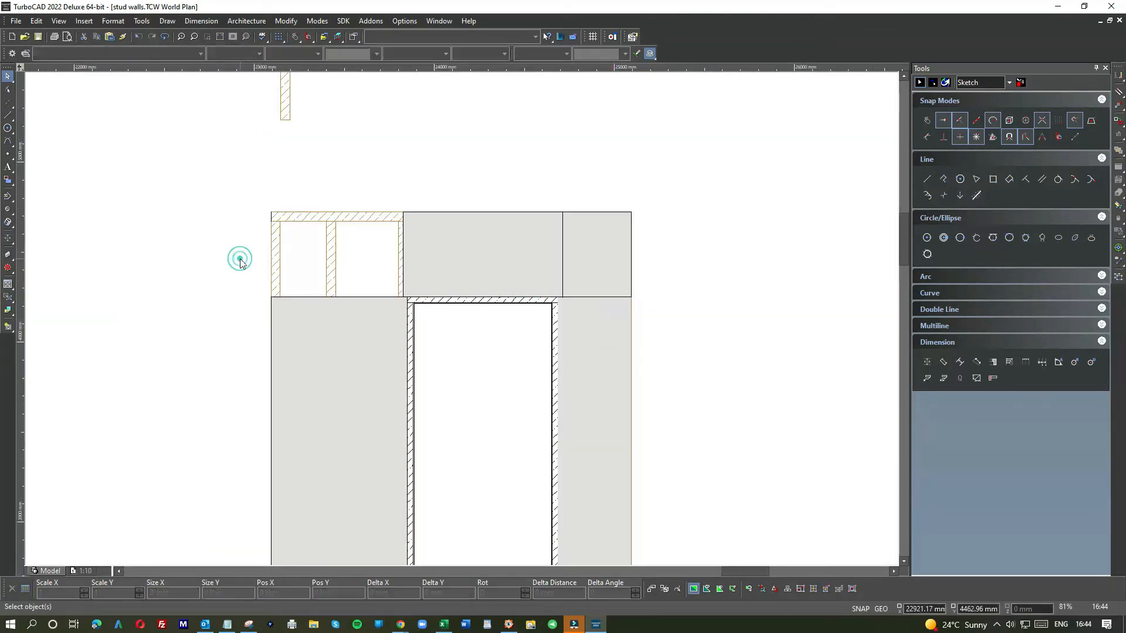
left_click(487, 281)
left_click_drag(487, 282, 288, 285)
scroll(287, 286, "up", 8)
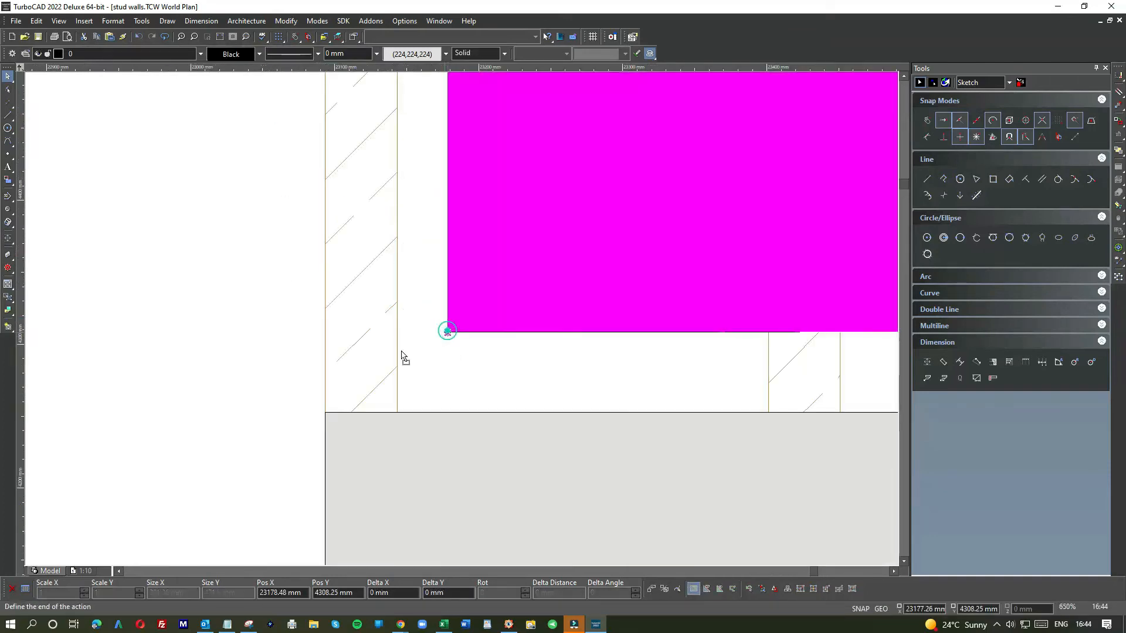
scroll(462, 320, "down", 6)
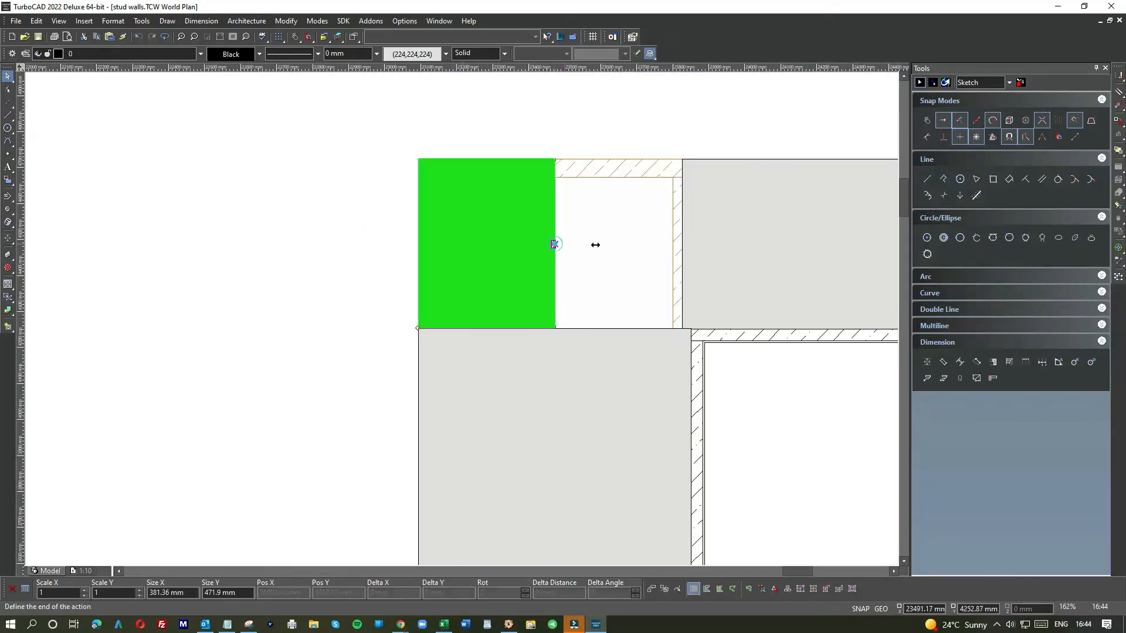
left_click(682, 244)
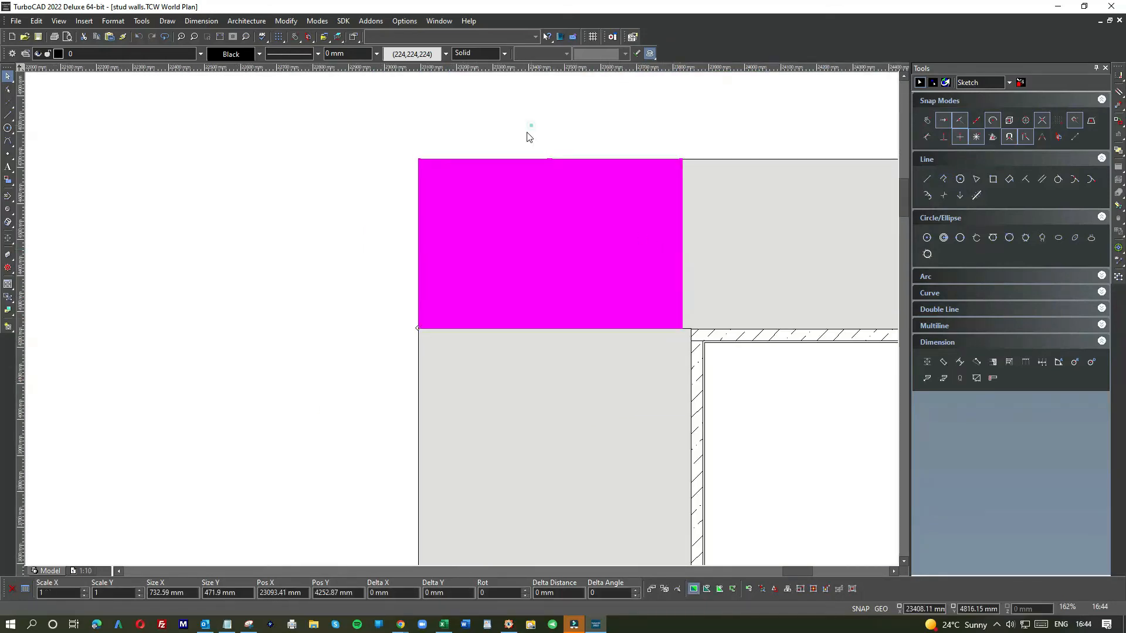
key("Escape")
Step: Examine the cladding panel layout and joints around the door
scroll(461, 321, "down", 6)
scroll(460, 317, "up", 9)
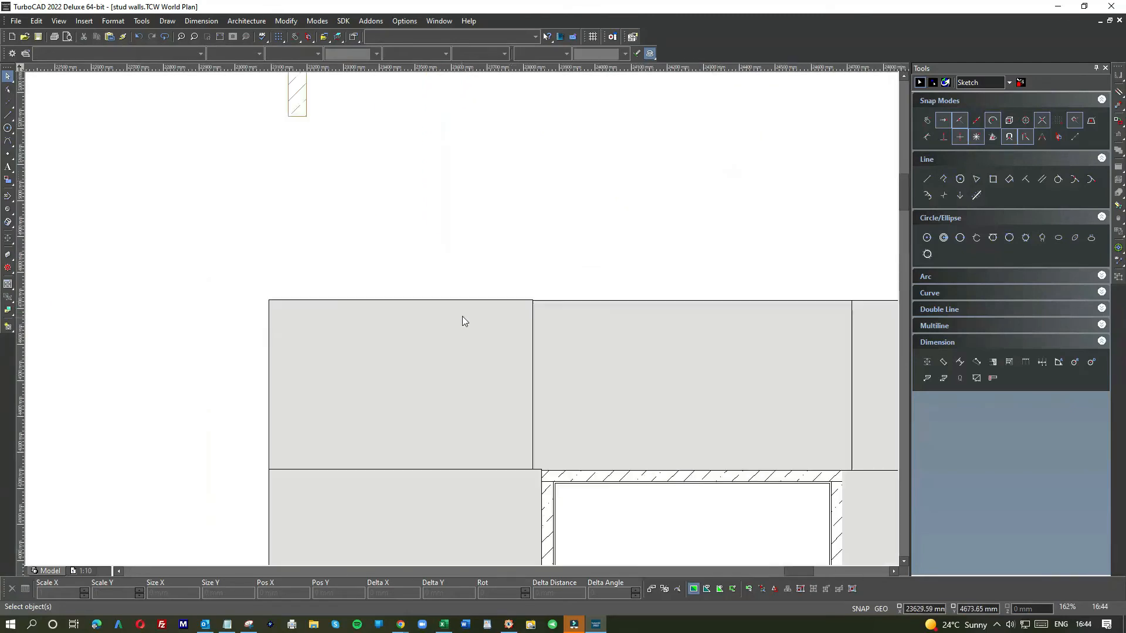
left_click(485, 310)
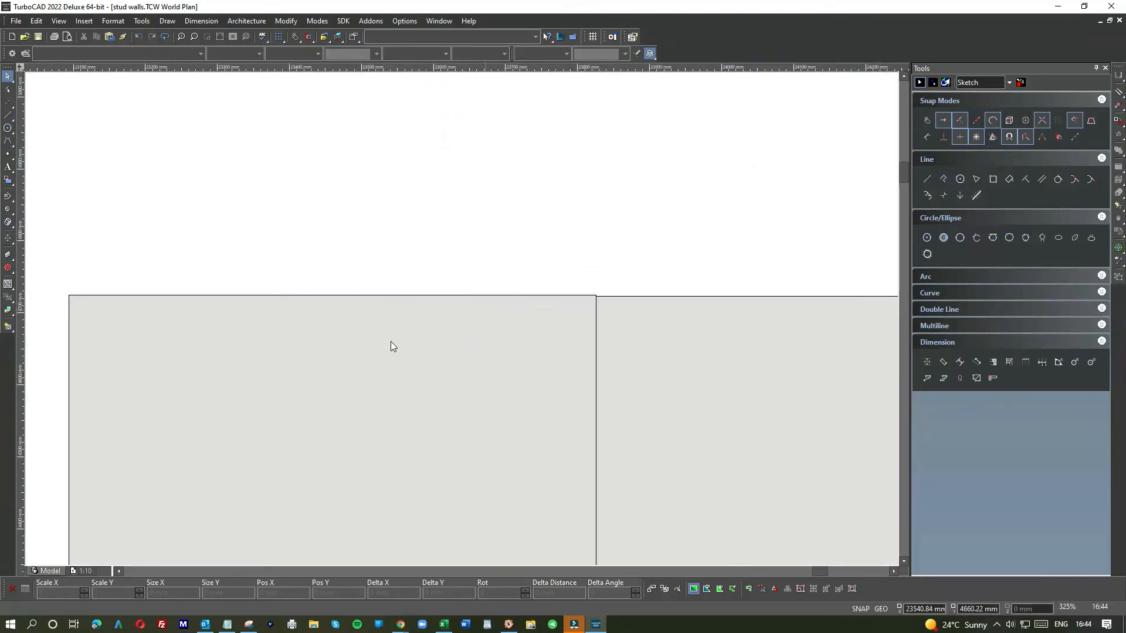
left_click(390, 341)
left_click_drag(333, 293, 332, 296)
left_click(357, 261)
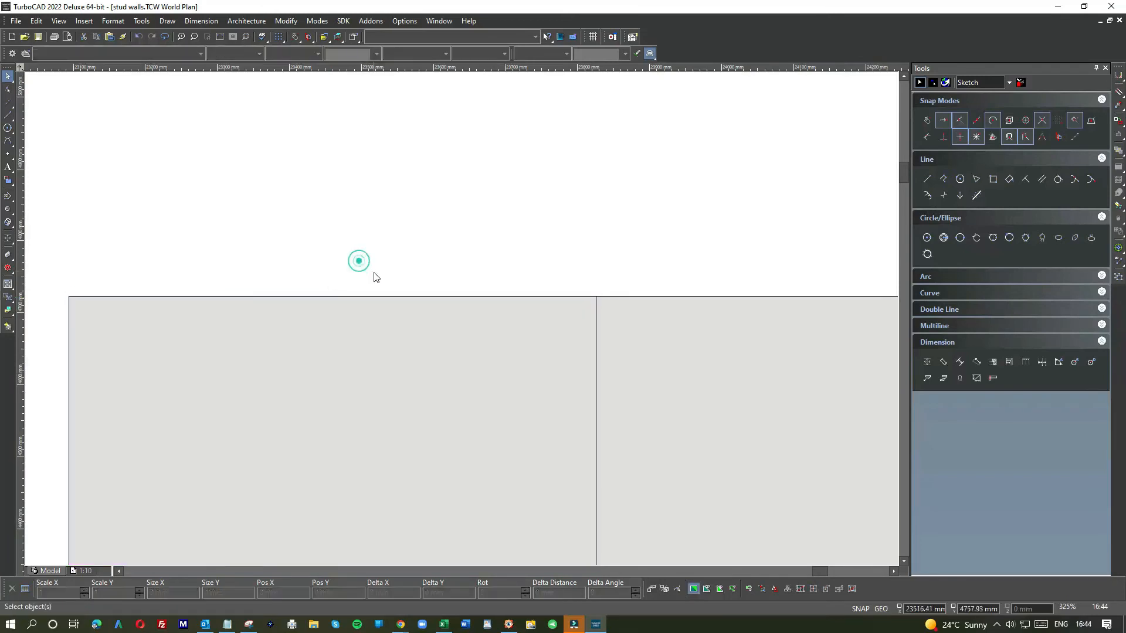
scroll(462, 323, "down", 6)
scroll(609, 330, "down", 3)
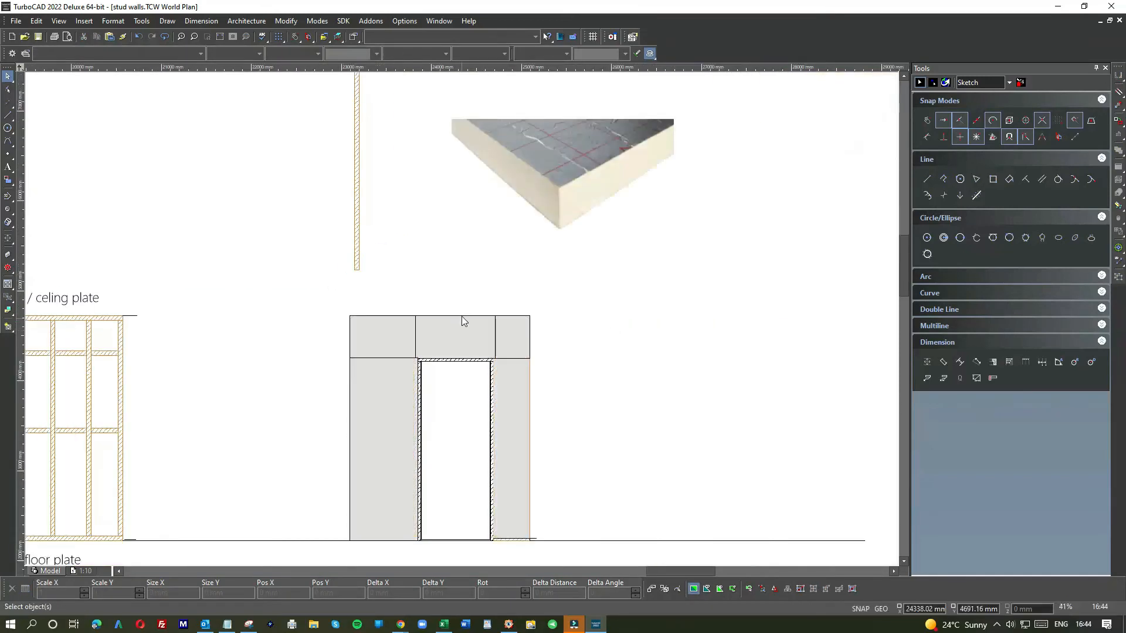
scroll(441, 344, "down", 3)
scroll(469, 353, "up", 6)
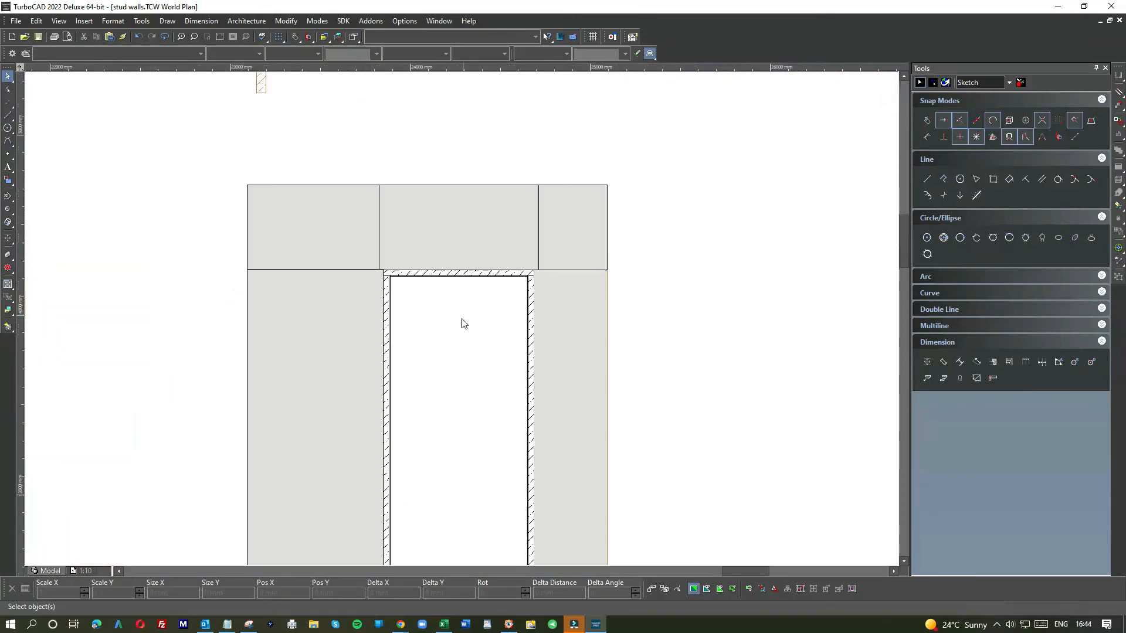
scroll(434, 343, "down", 3)
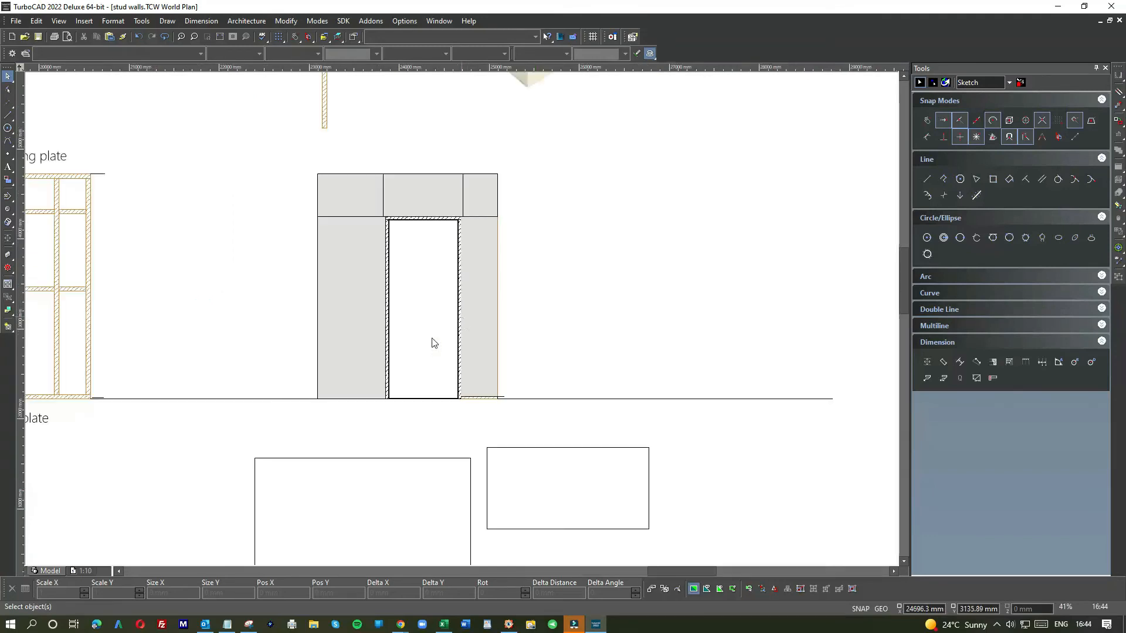
scroll(469, 389, "up", 6)
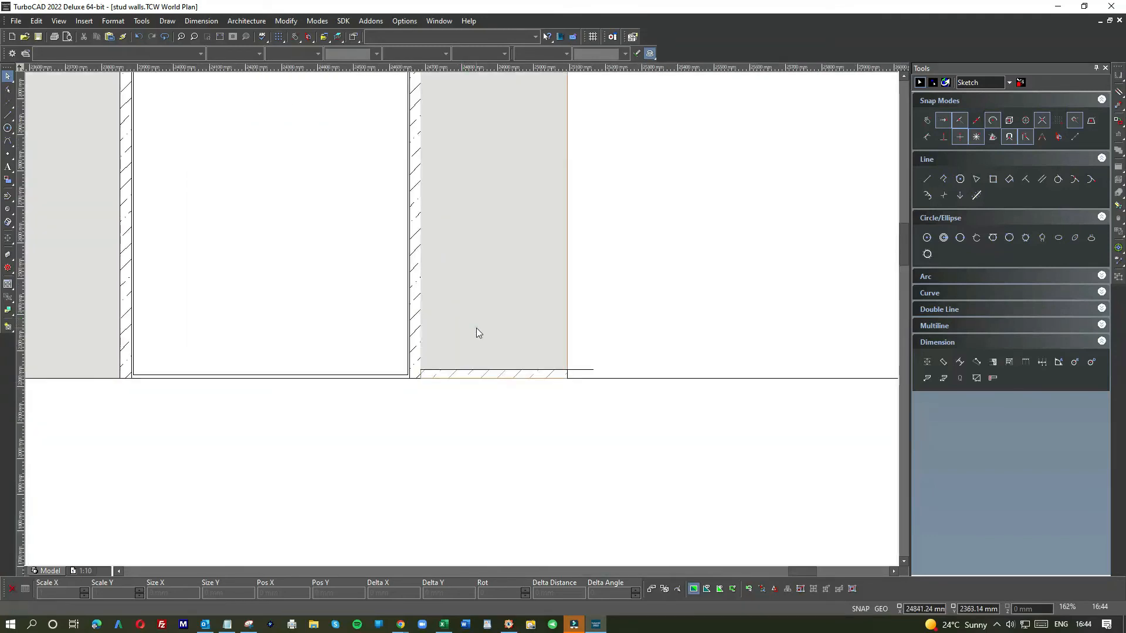
left_click(476, 328)
scroll(463, 320, "down", 6)
left_click(427, 341)
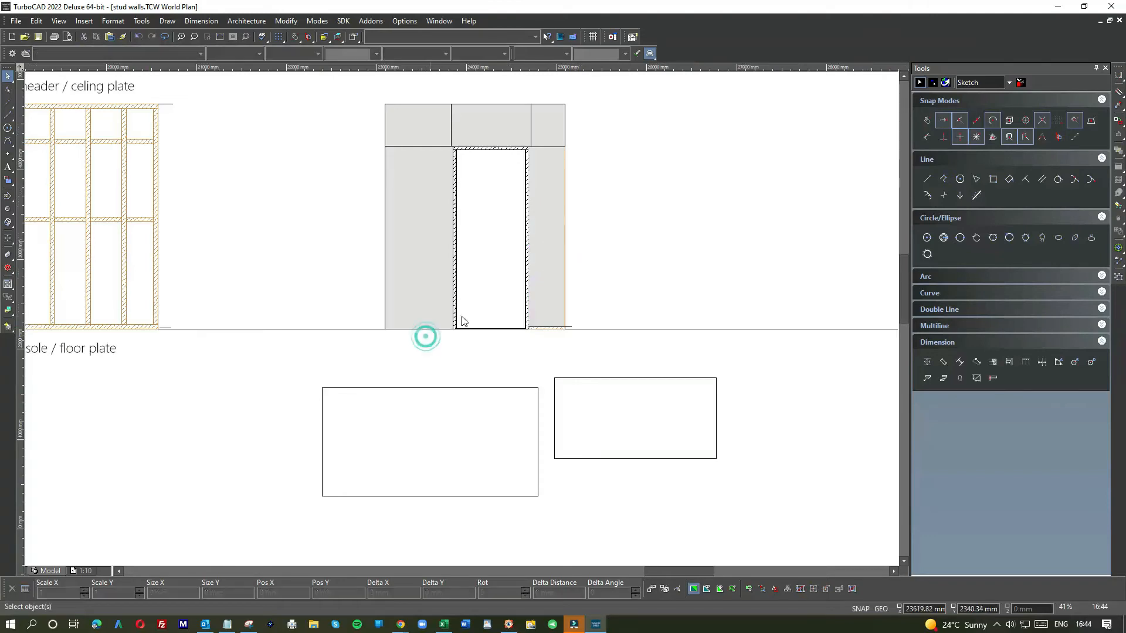
Step: Extend the short floor line under the right panel leftward to the left panel's edge, about 2022 mm long
left_click(576, 324)
left_click(573, 326)
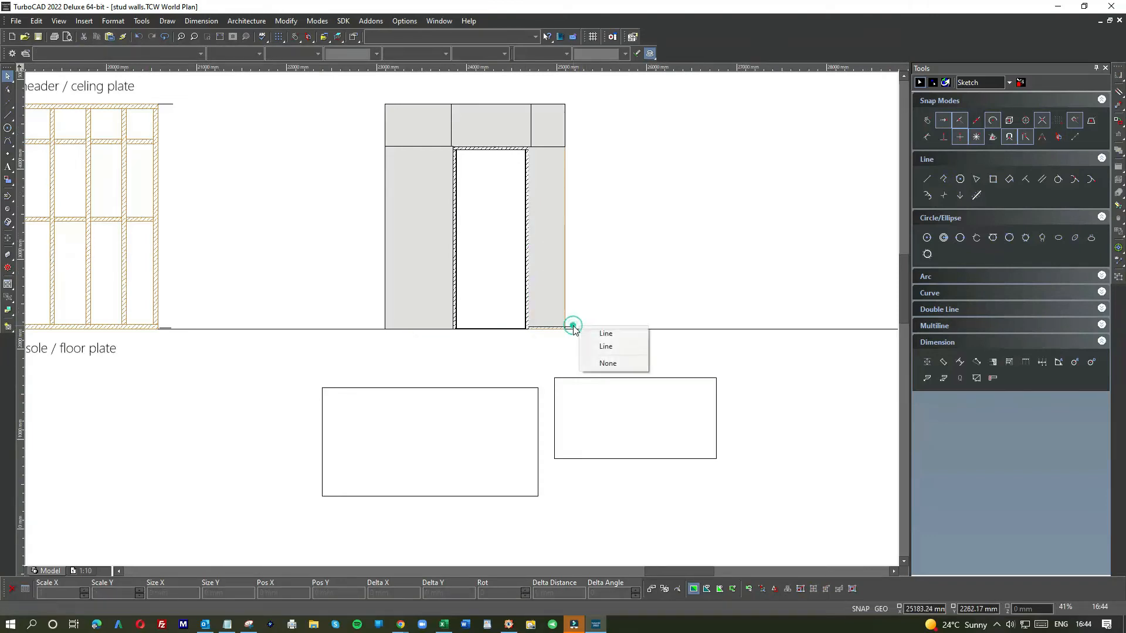
left_click(610, 264)
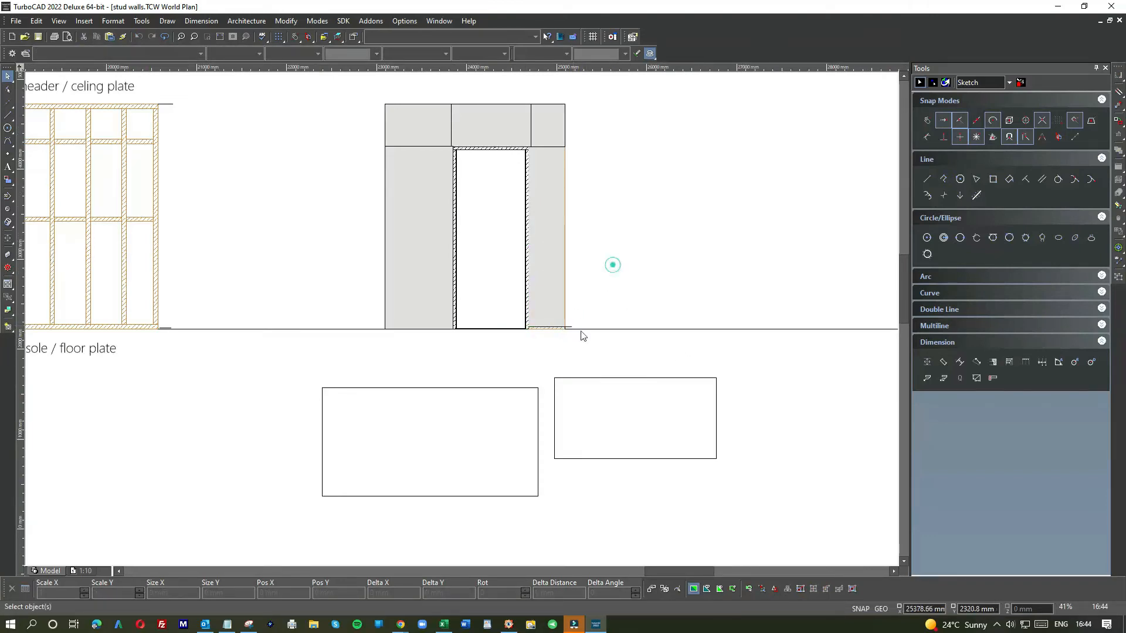
scroll(462, 323, "up", 6)
left_click(443, 336)
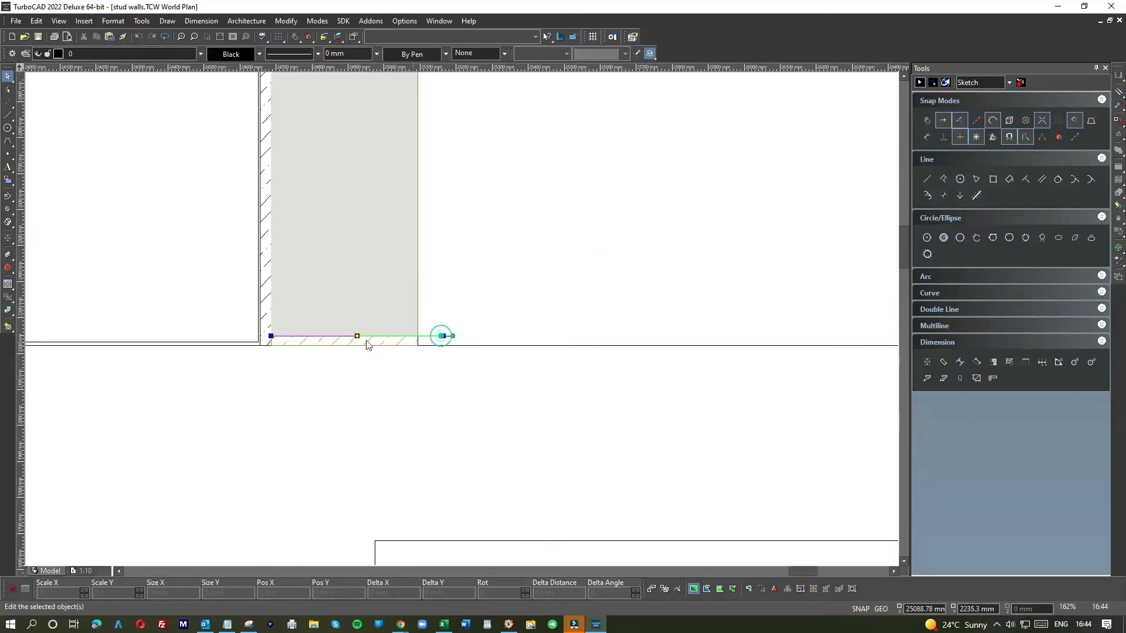
left_click(272, 336)
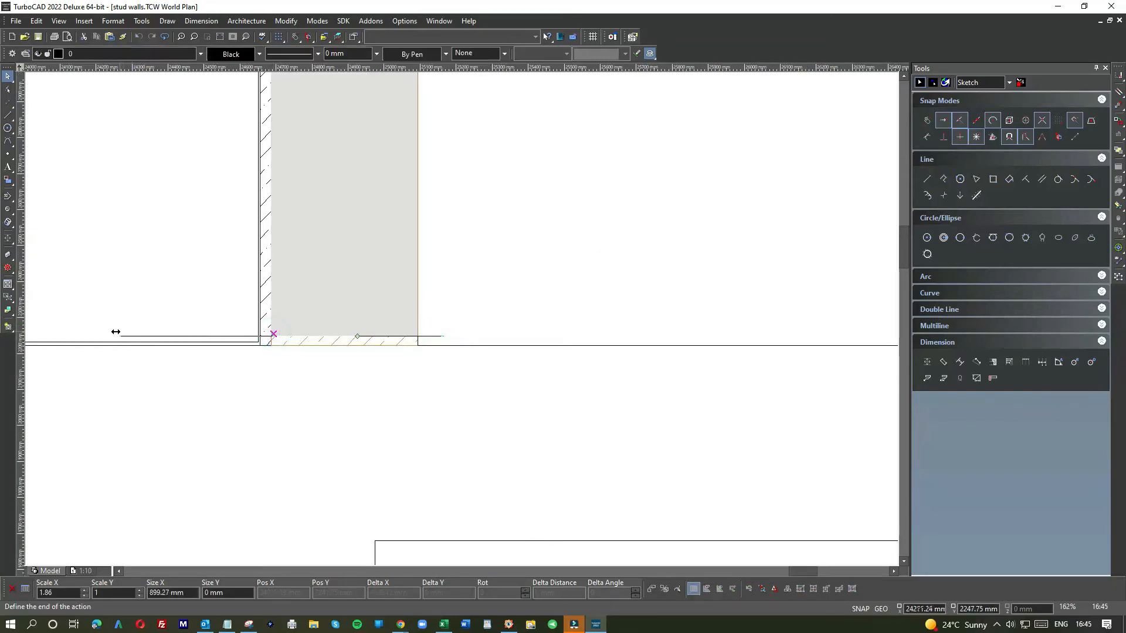
scroll(111, 330, "down", 1)
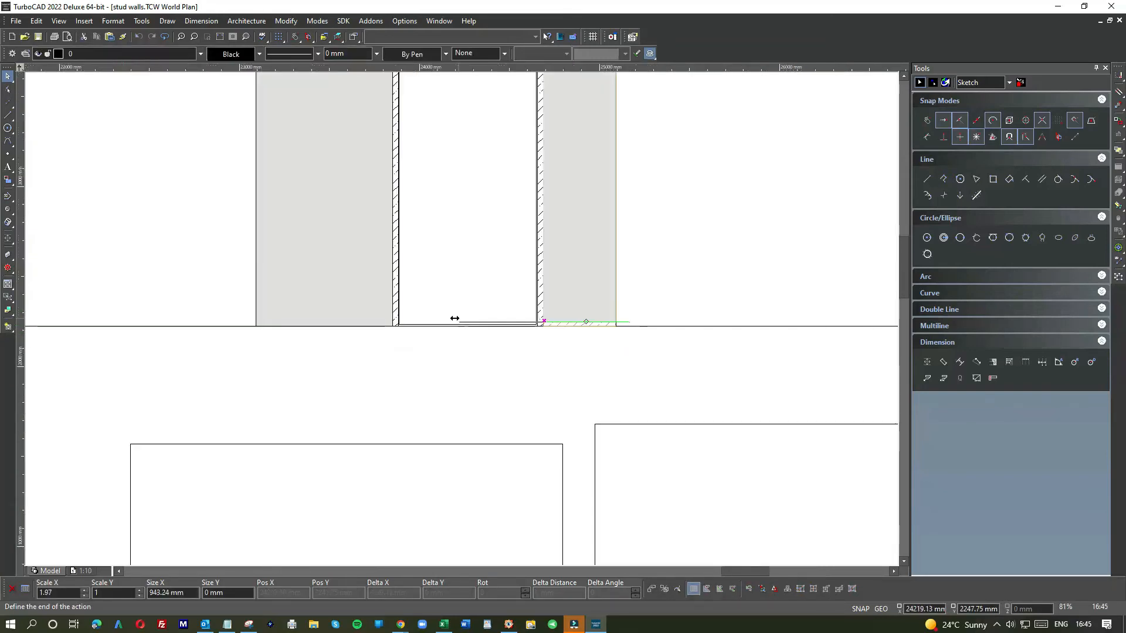
left_click(267, 311)
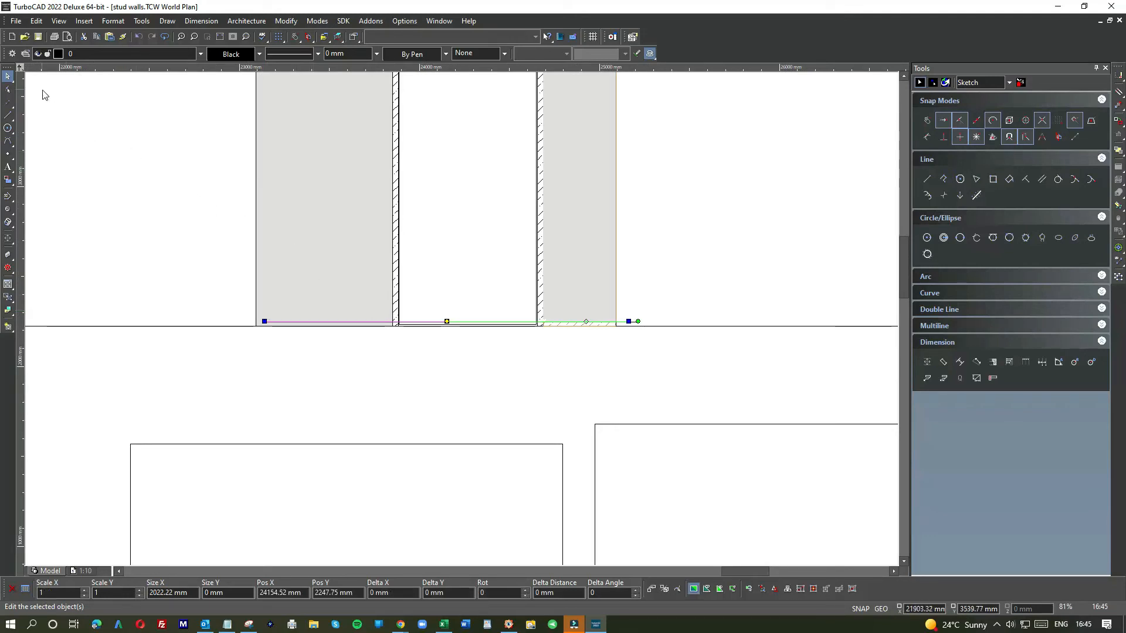
left_click(331, 289)
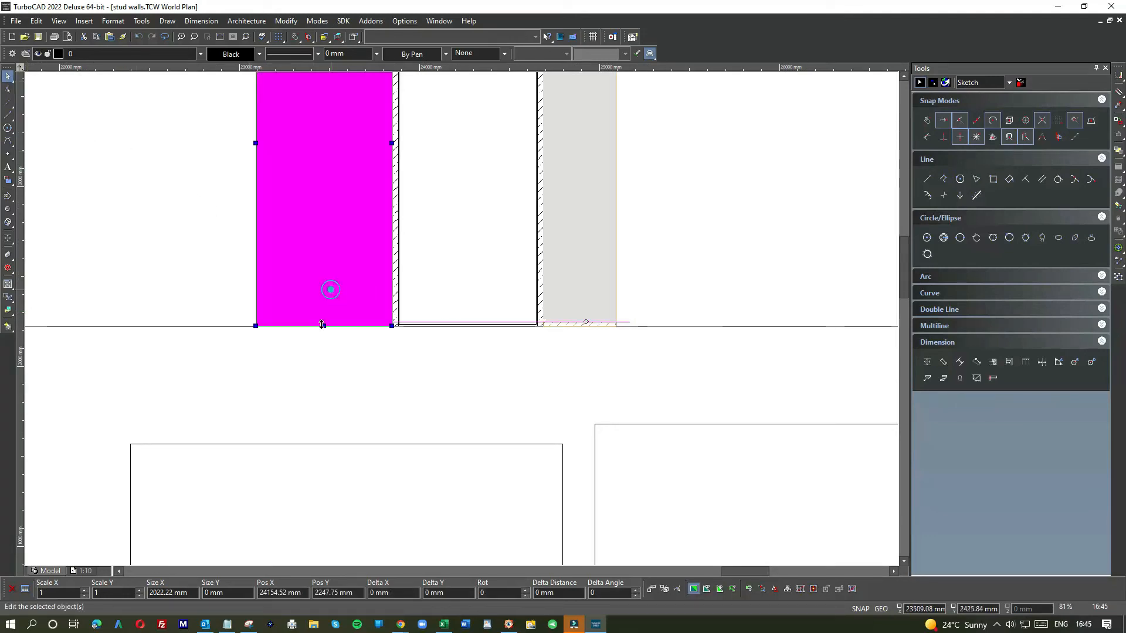
Step: Raise the left panel's bottom edge slightly off the floor line, making it about 2005 mm tall
left_click(323, 326)
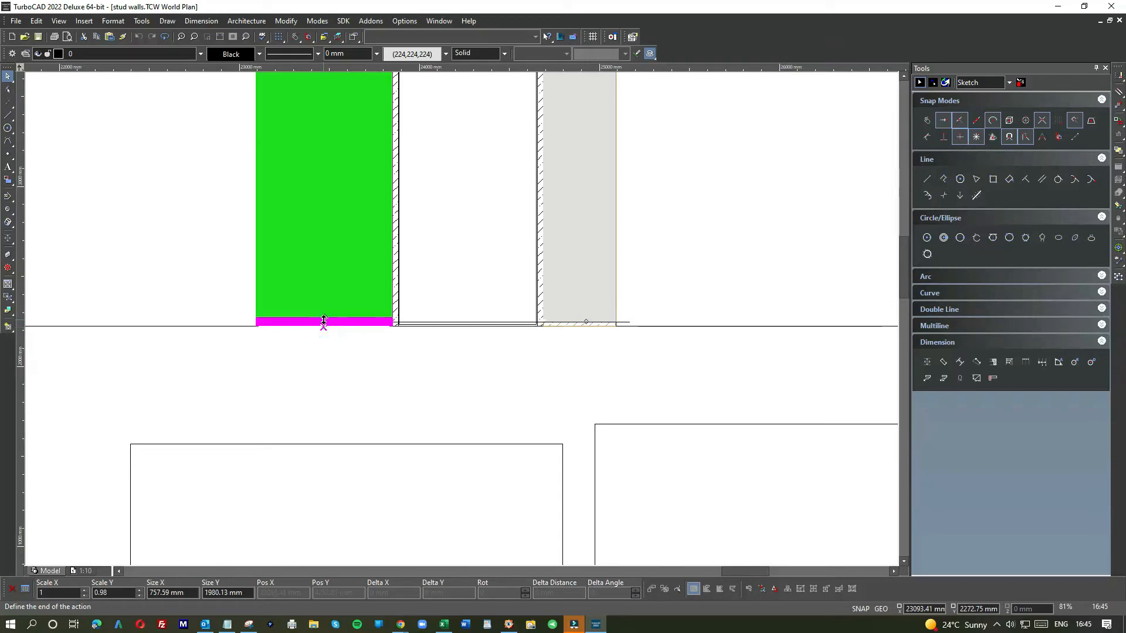
left_click(323, 322)
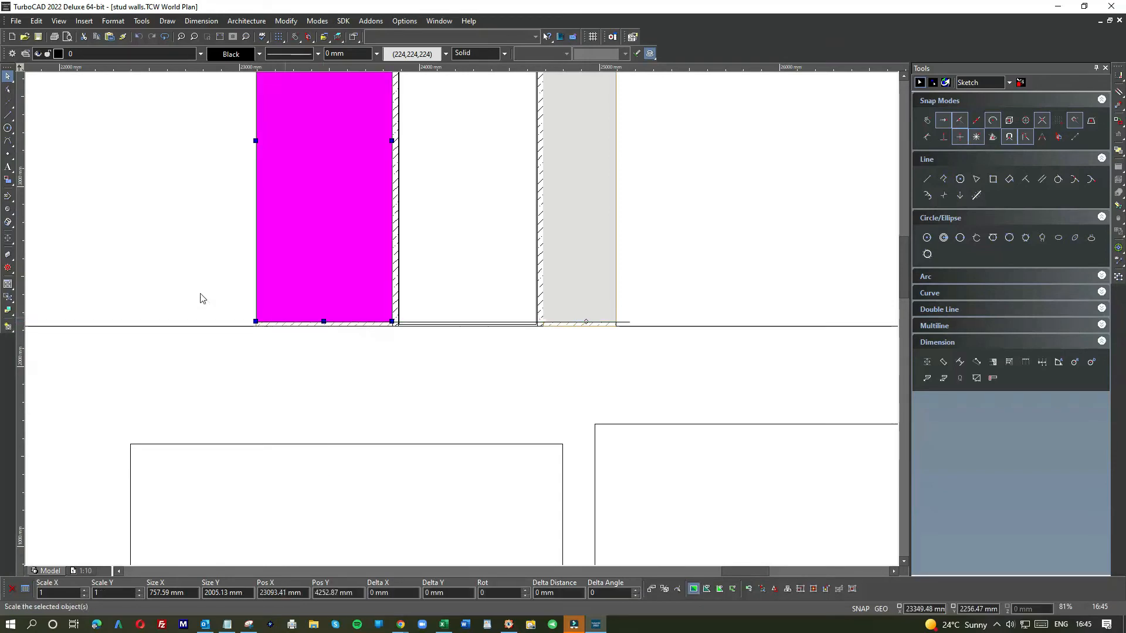
left_click(183, 273)
Step: Delete the short floor line running beneath the door panels
left_click(626, 322)
left_click(627, 322)
left_click(626, 317)
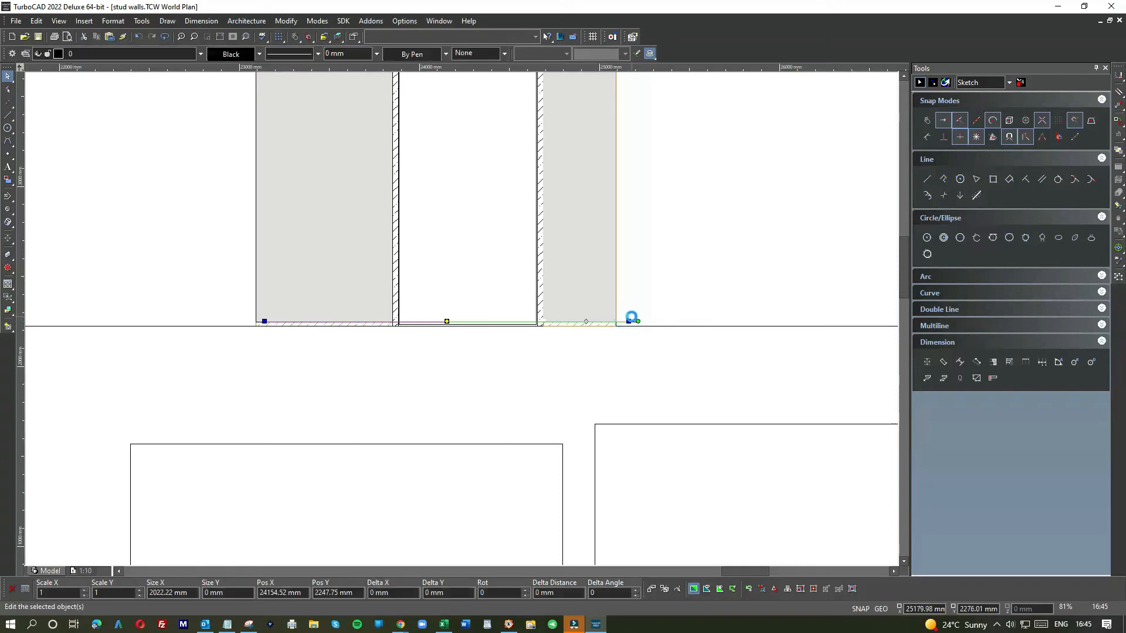
key("Delete")
Step: Delete the two rectangles below the wall elevation
scroll(629, 320, "down", 1)
scroll(409, 323, "up", 1)
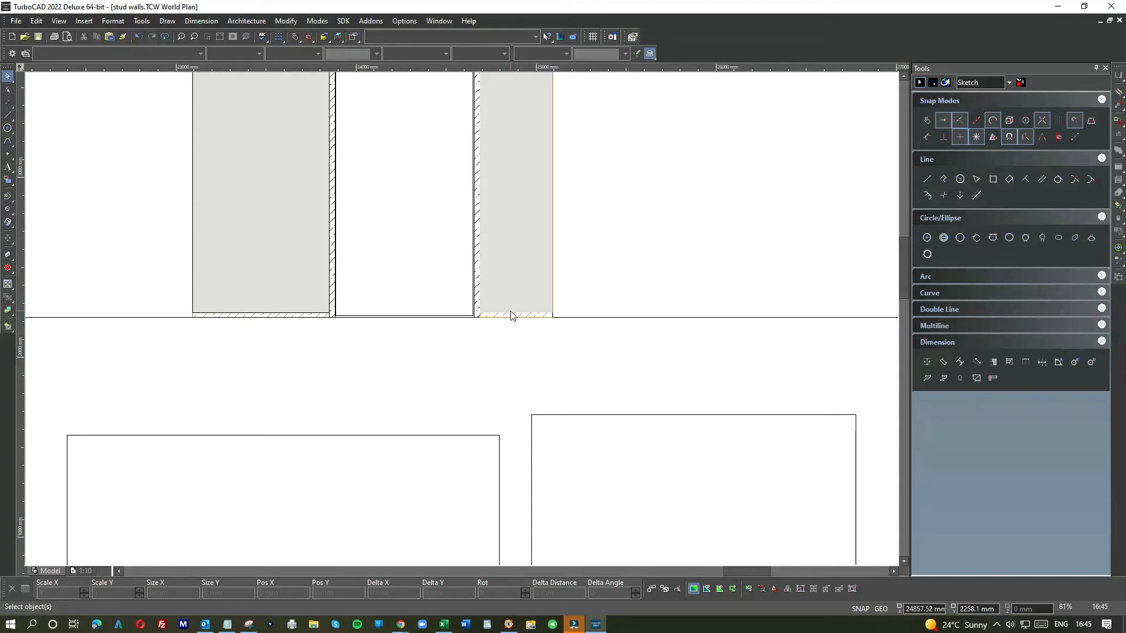
scroll(511, 317, "down", 5)
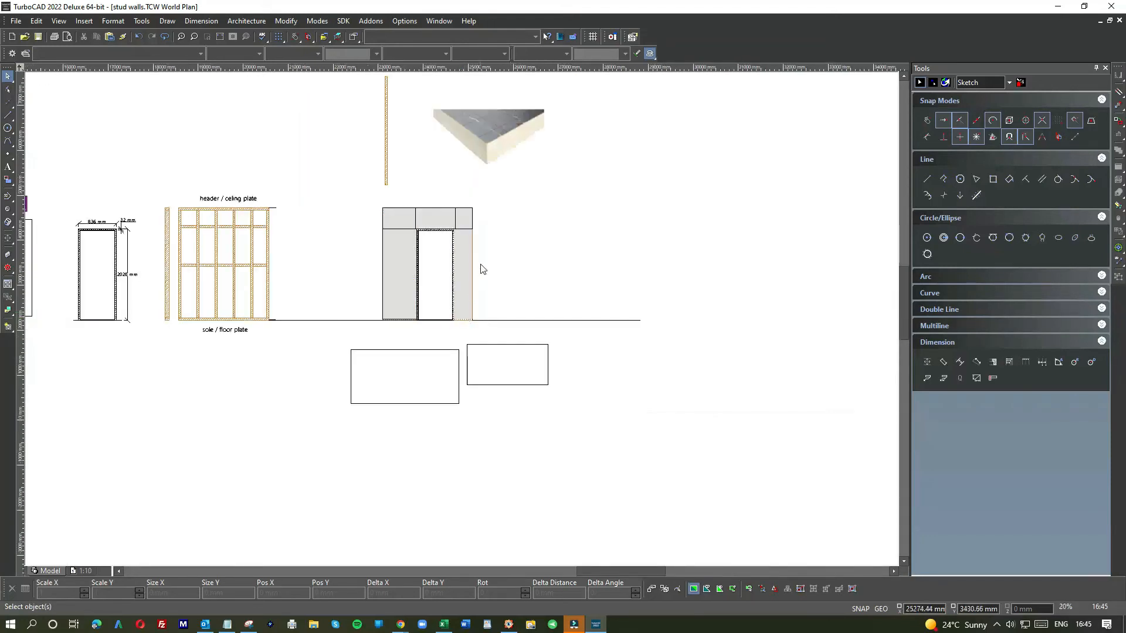
scroll(470, 241, "up", 5)
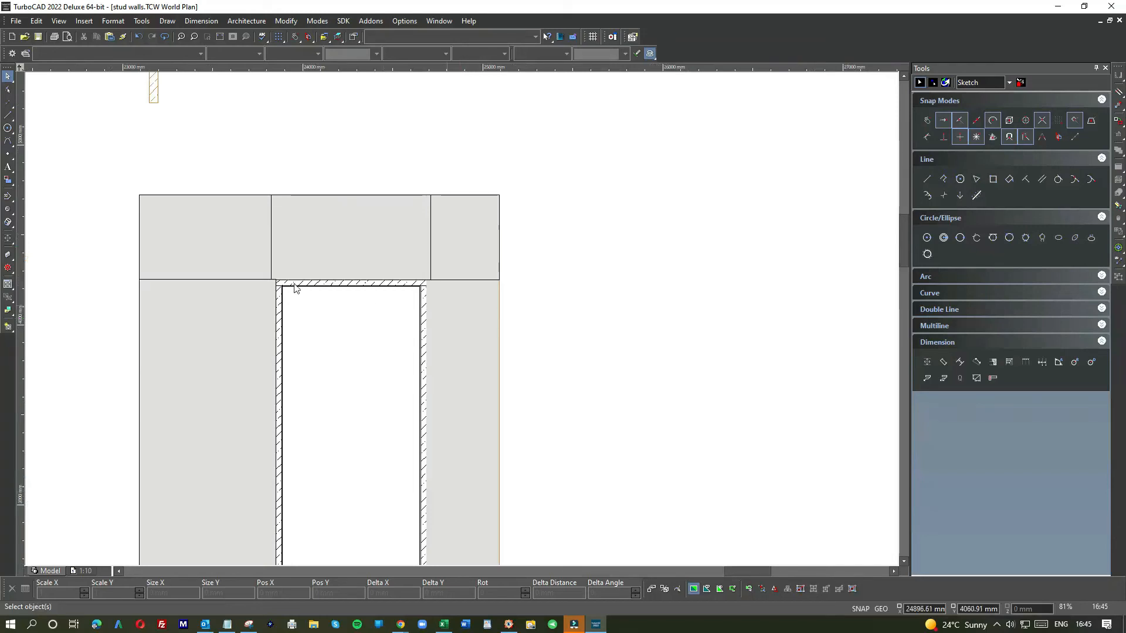
scroll(460, 417, "down", 3)
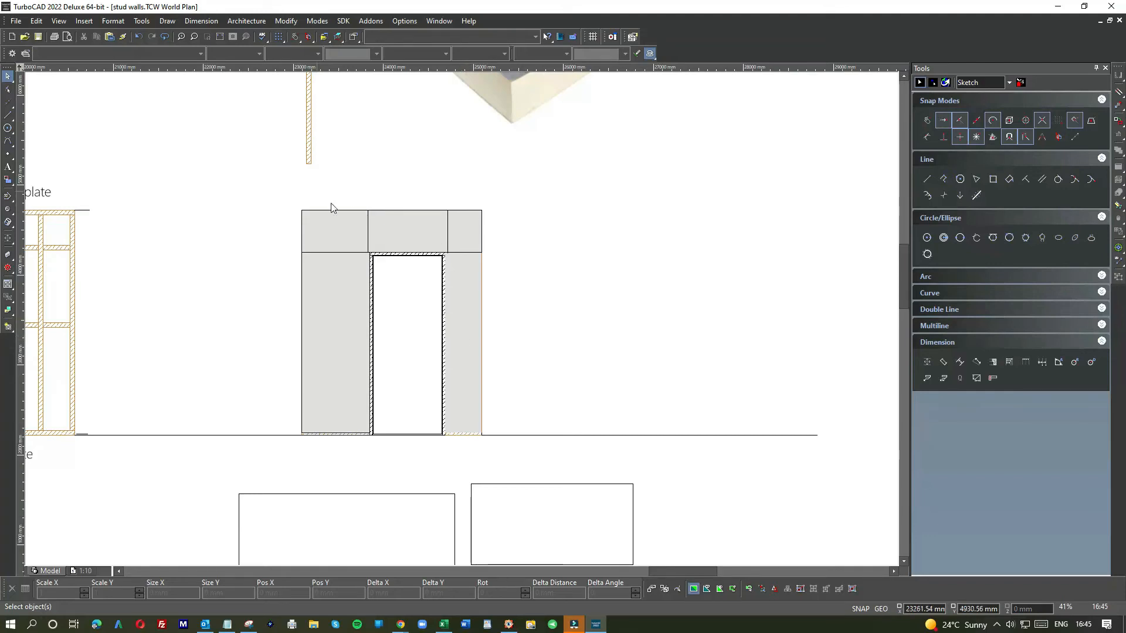
scroll(451, 253, "down", 3)
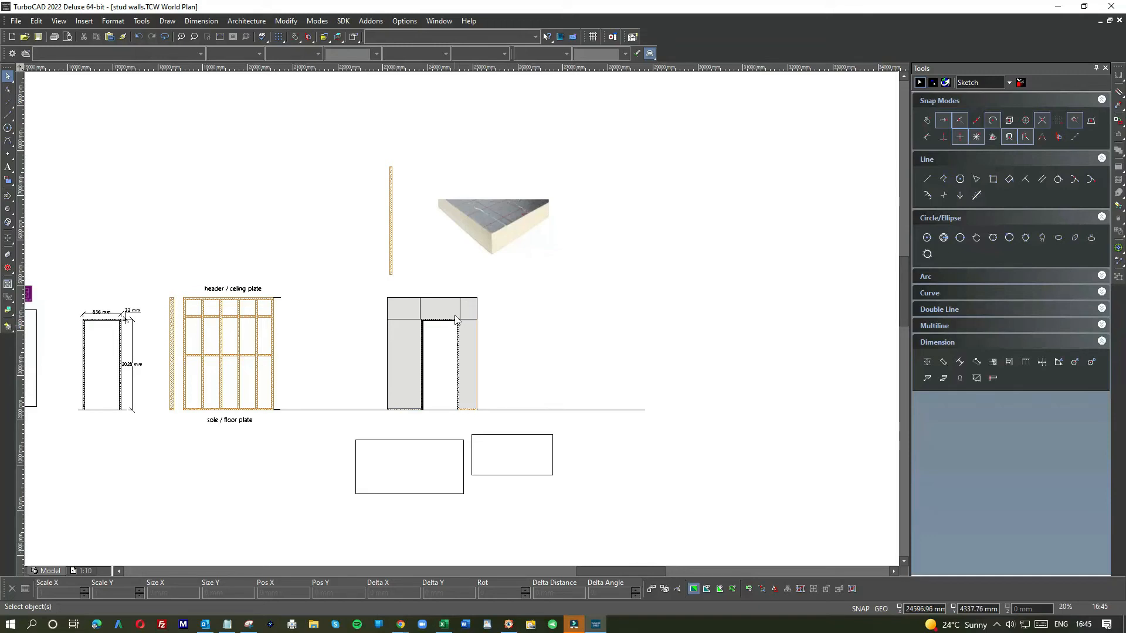
left_click_drag(324, 411, 589, 538)
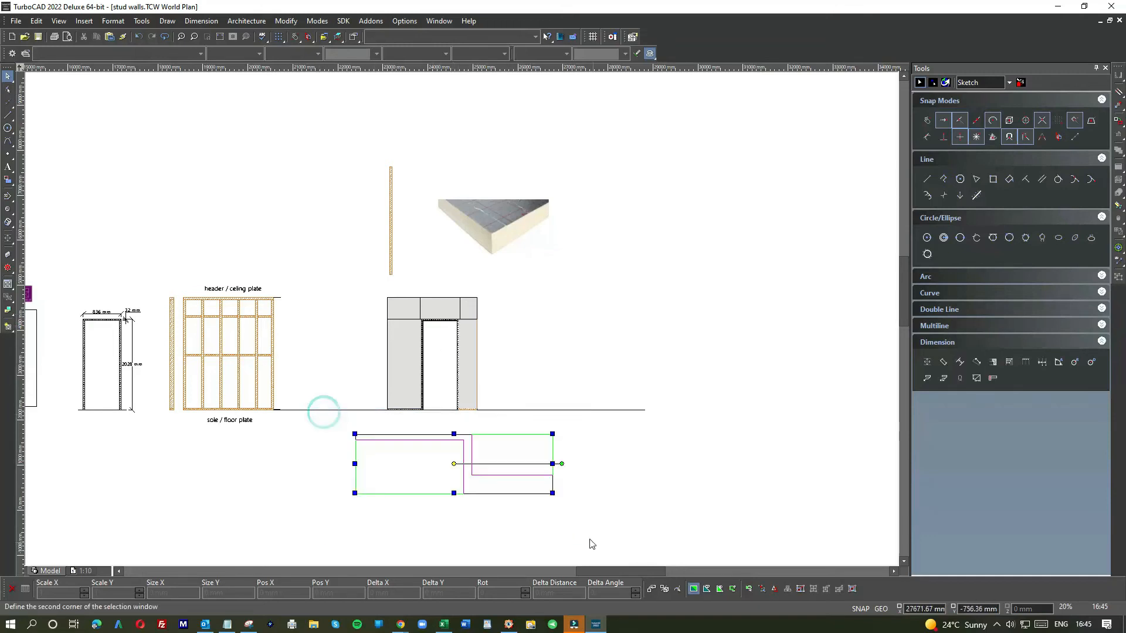
key("Delete")
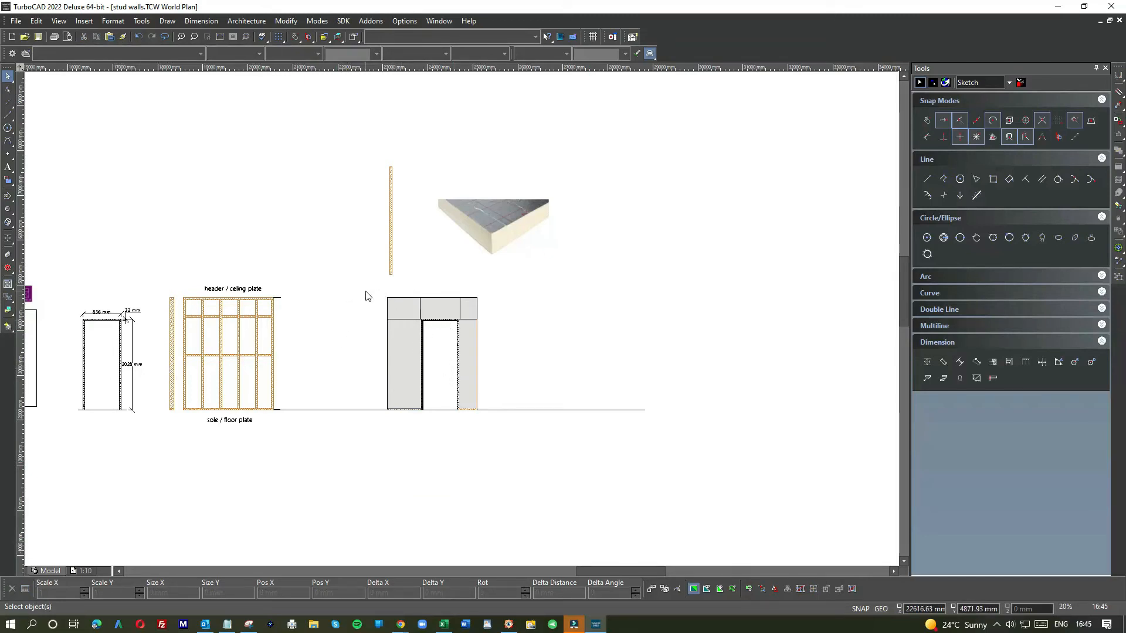
Step: Draw a 2500 mm by 50 mm rectangle to the right of the door panels
left_click(540, 409)
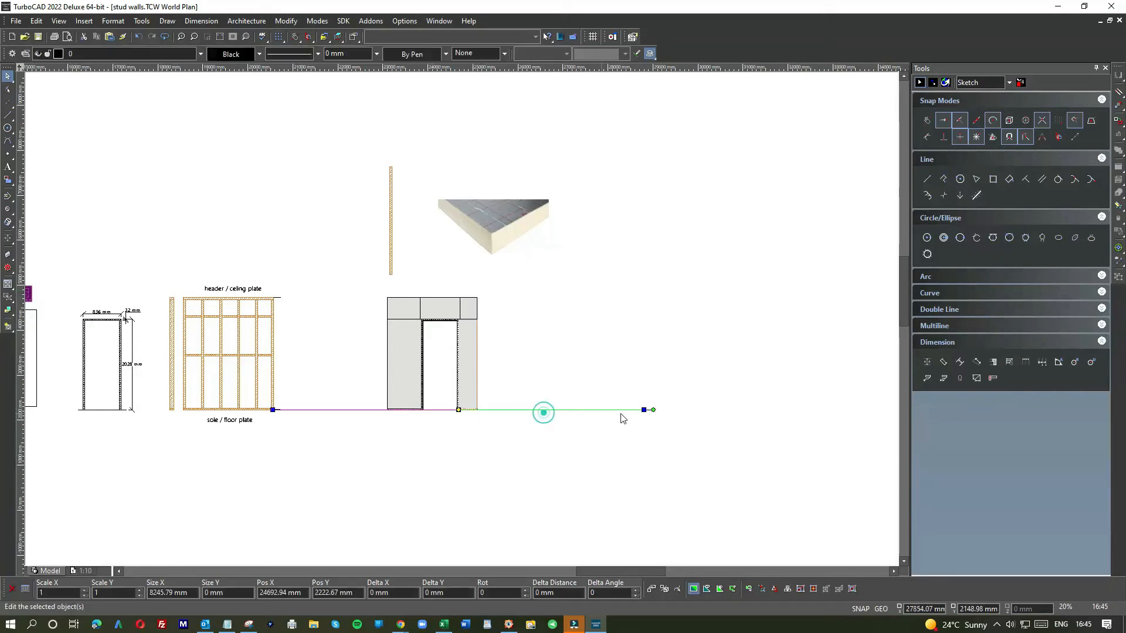
left_click(573, 449)
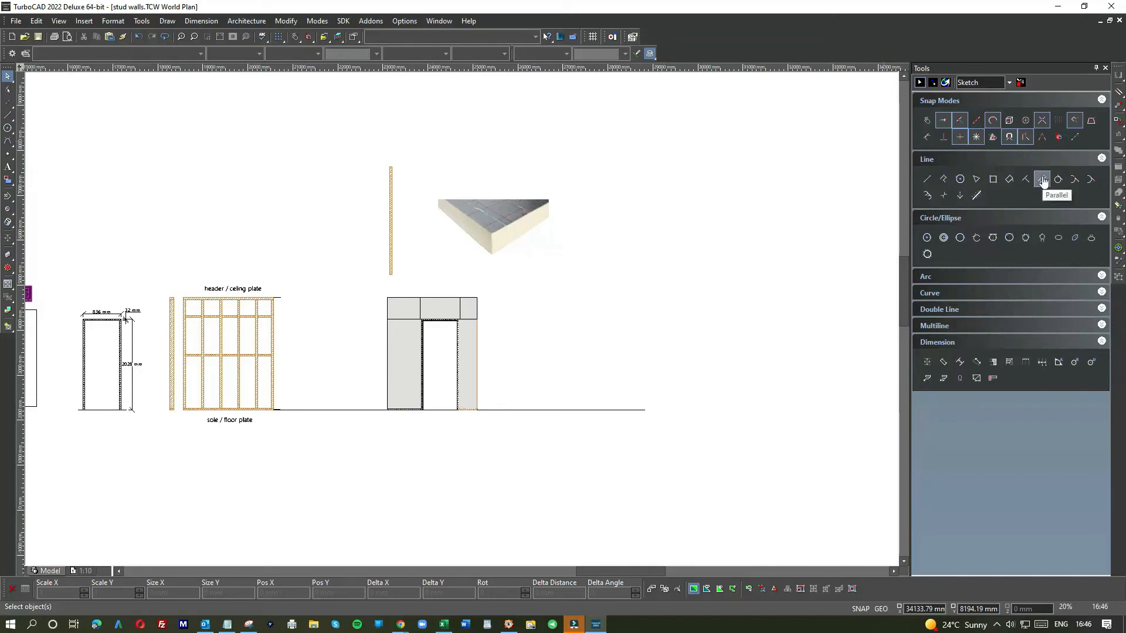
left_click(993, 179)
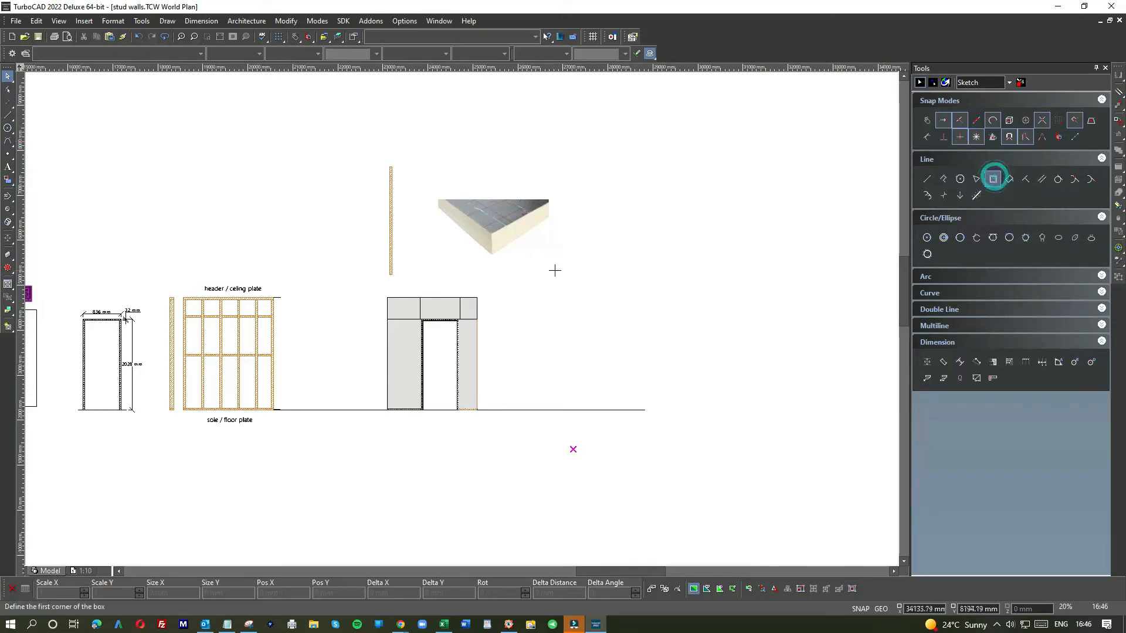
left_click(565, 260)
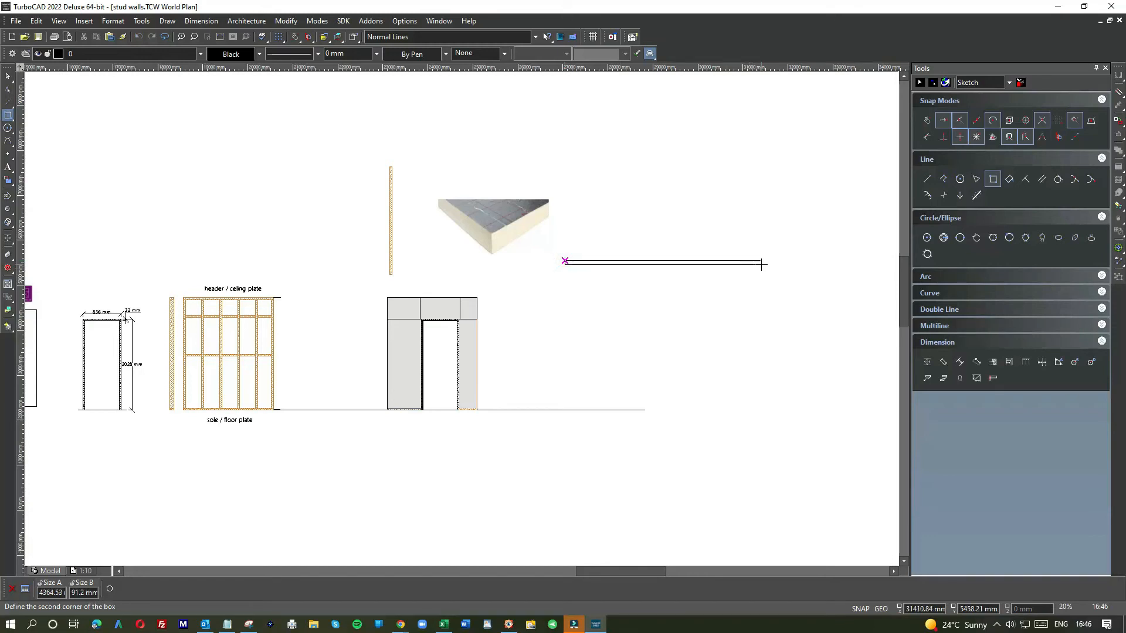
type("2500")
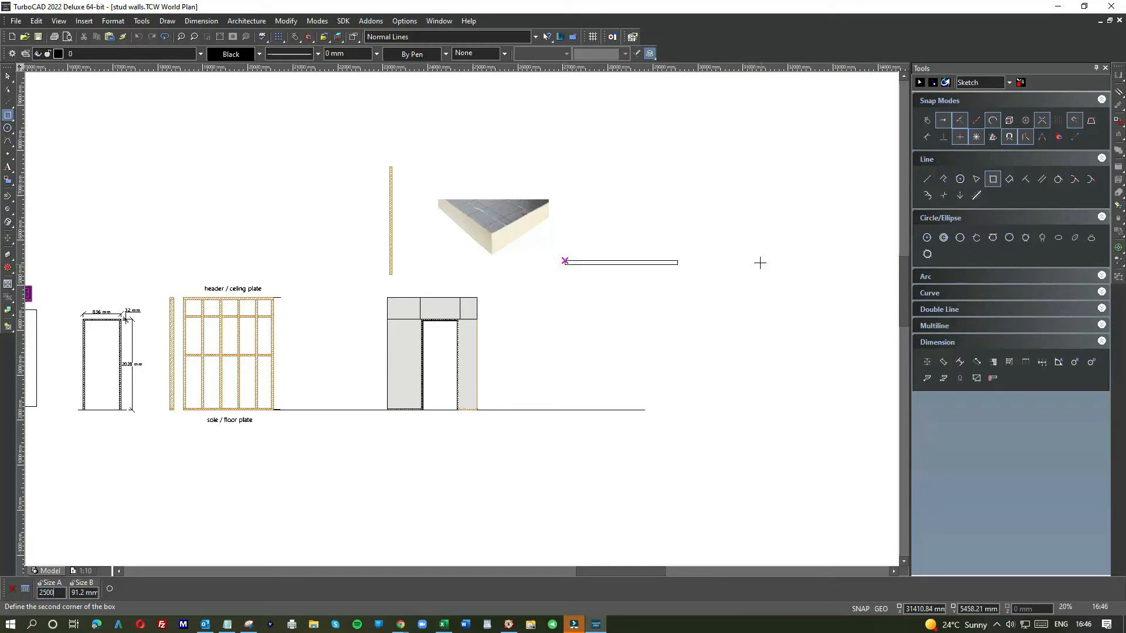
key("Tab")
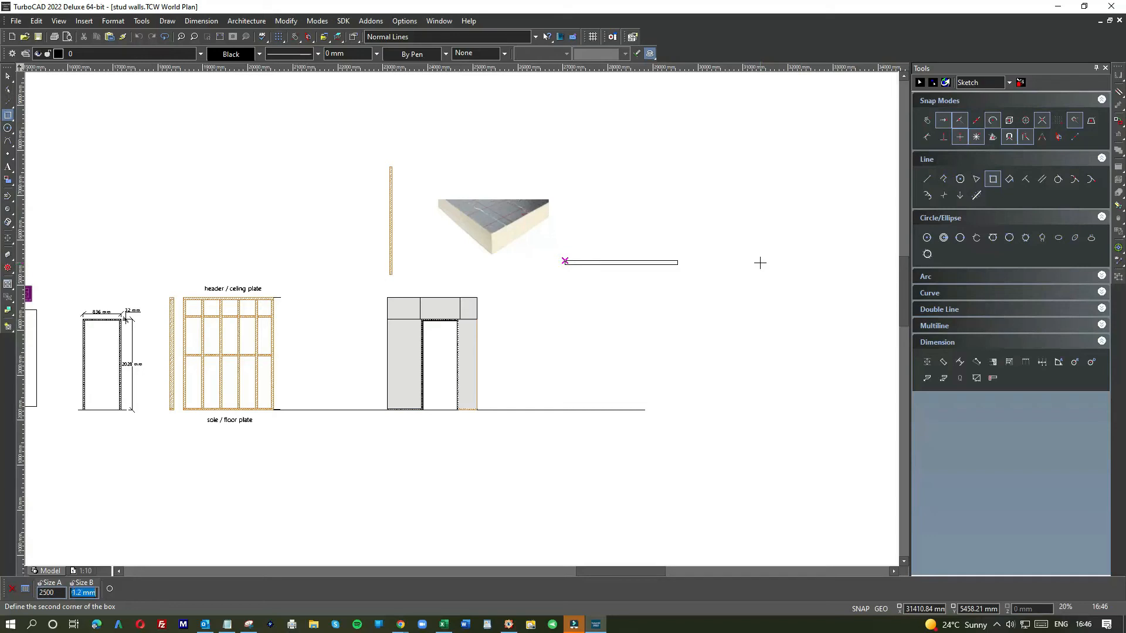
type("50")
key("Return")
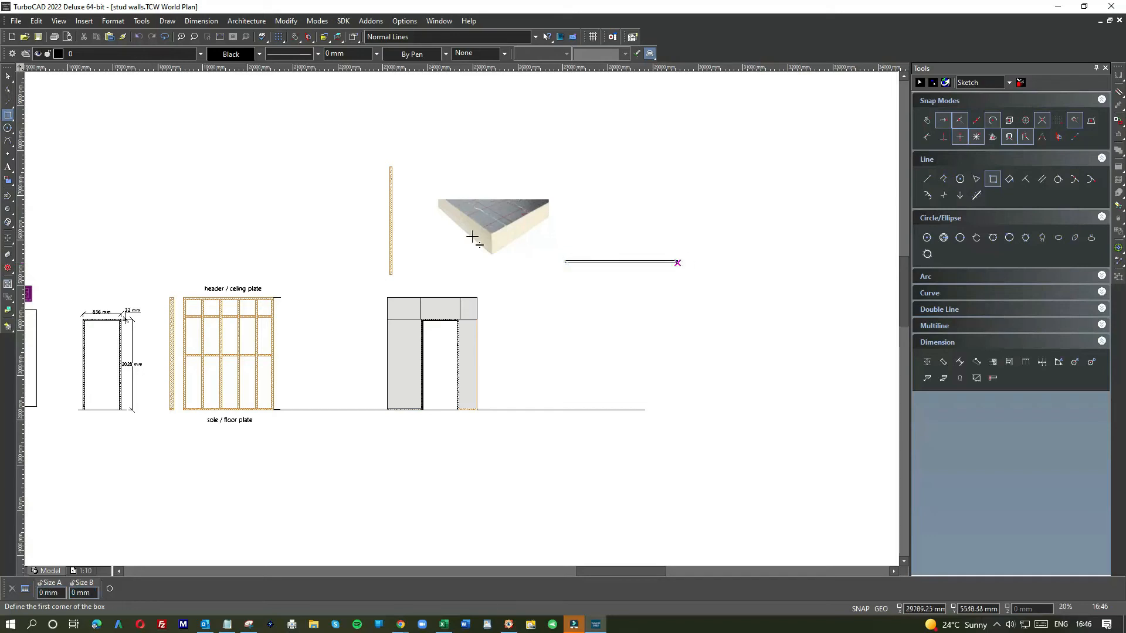
Step: Rotate the rectangle upright and stand it on the floor line right of the door
left_click(8, 76)
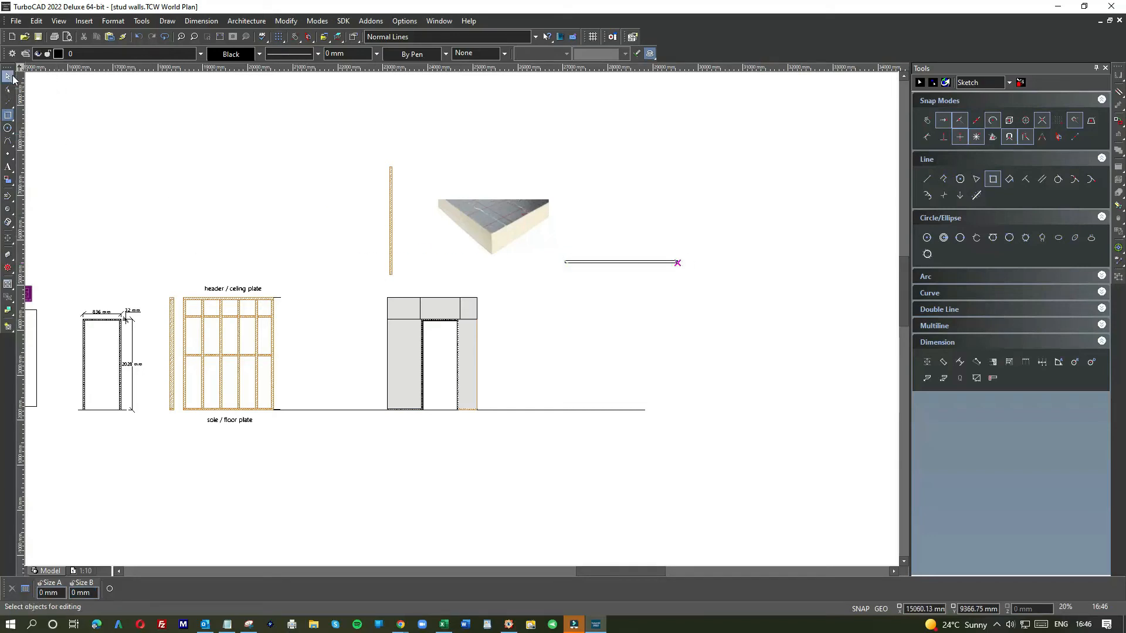
left_click(645, 261)
left_click_drag(687, 260, 620, 319)
scroll(460, 322, "up", 6)
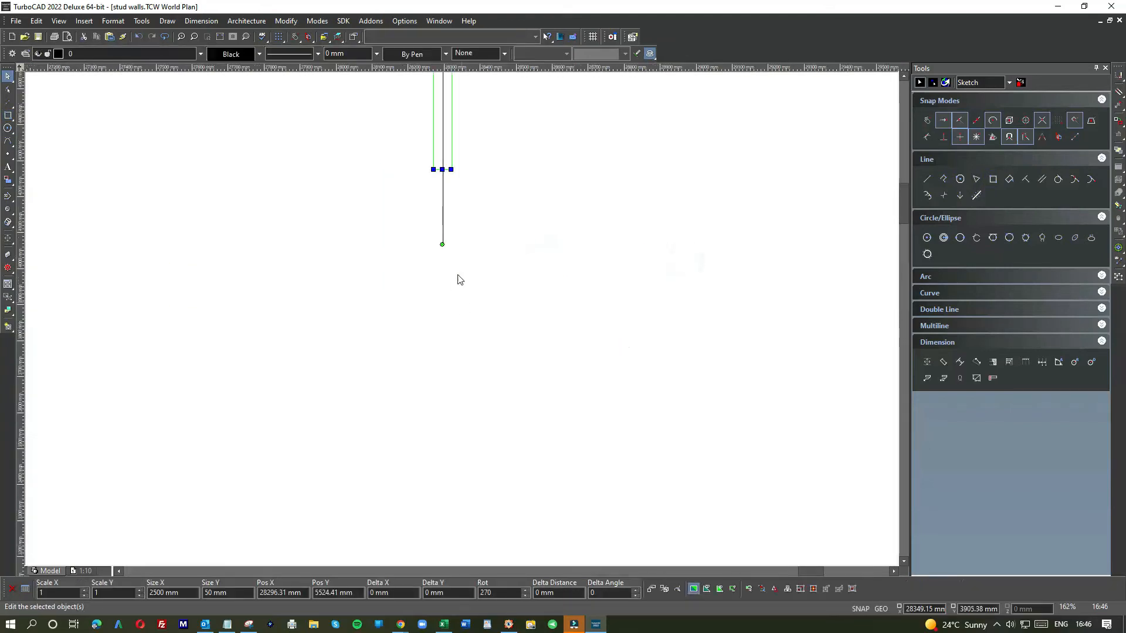
left_click(439, 159)
scroll(389, 423, "down", 1)
left_click(406, 444)
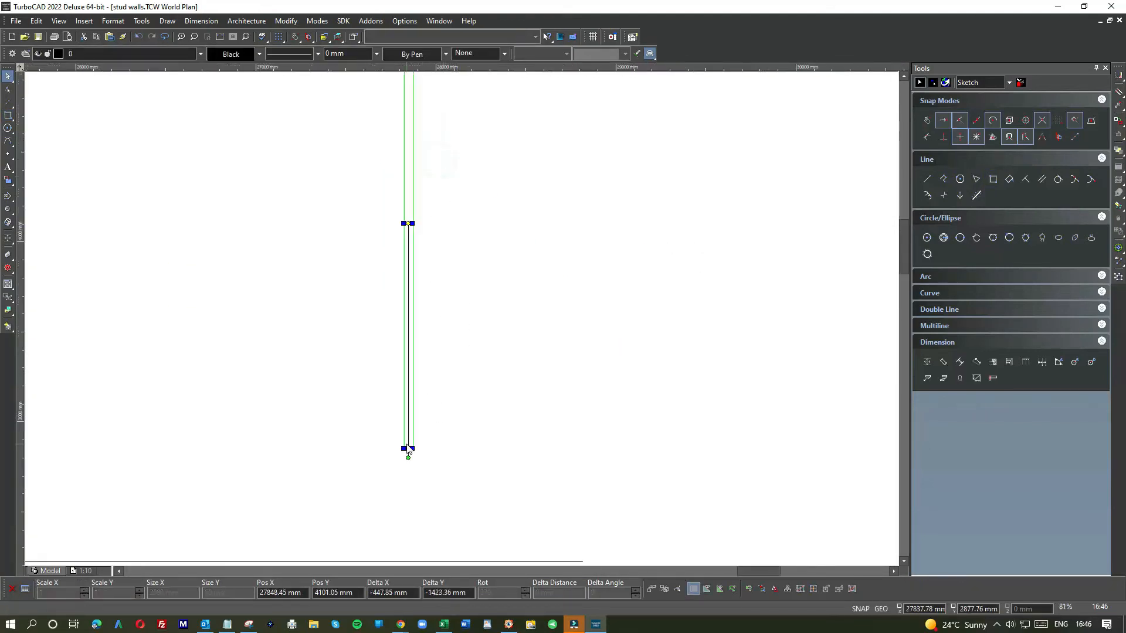
scroll(407, 444, "down", 1)
scroll(459, 314, "up", 2)
left_click(468, 311)
left_click(325, 516)
scroll(324, 517, "down", 1)
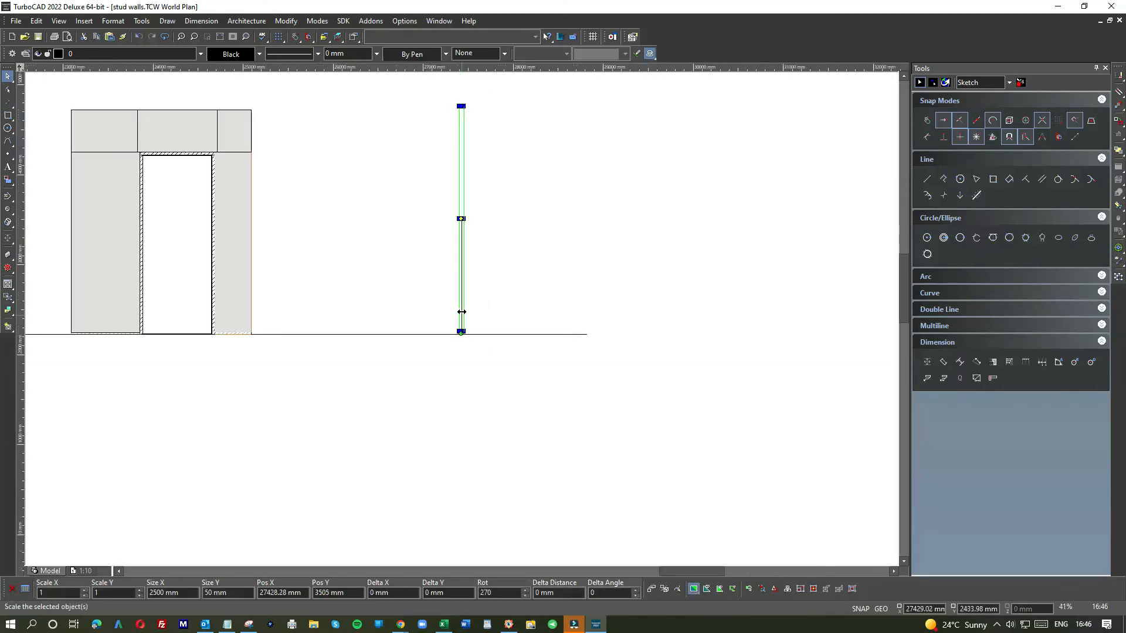
scroll(463, 323, "up", 2)
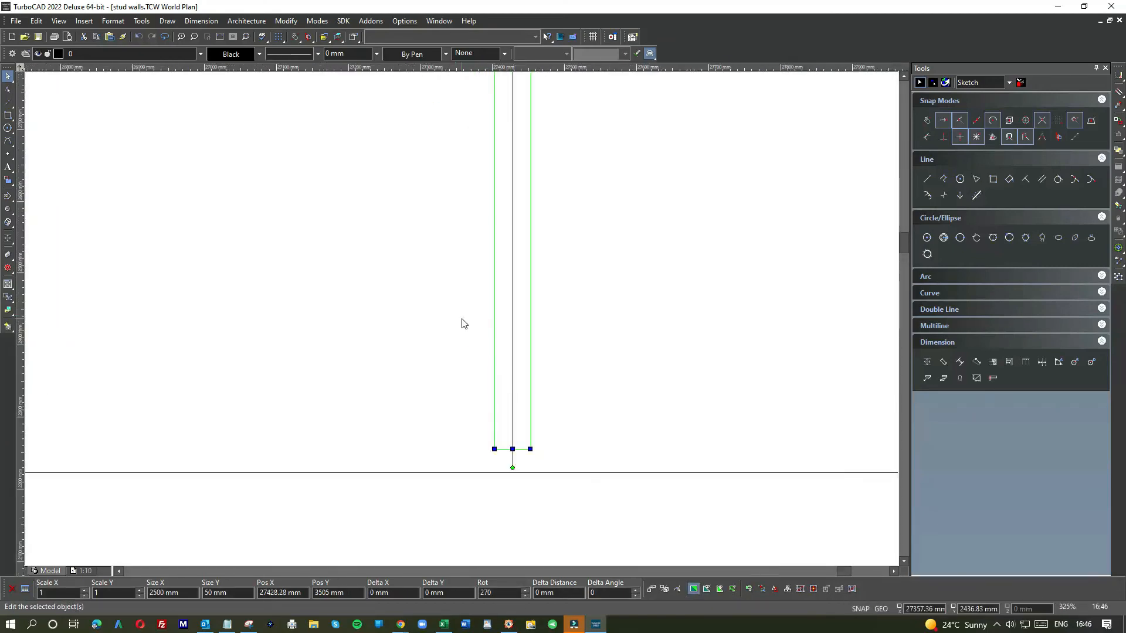
left_click(501, 395)
left_click(494, 415)
left_click(494, 415)
left_click(498, 339)
scroll(542, 327, "down", 2)
scroll(464, 323, "down", 2)
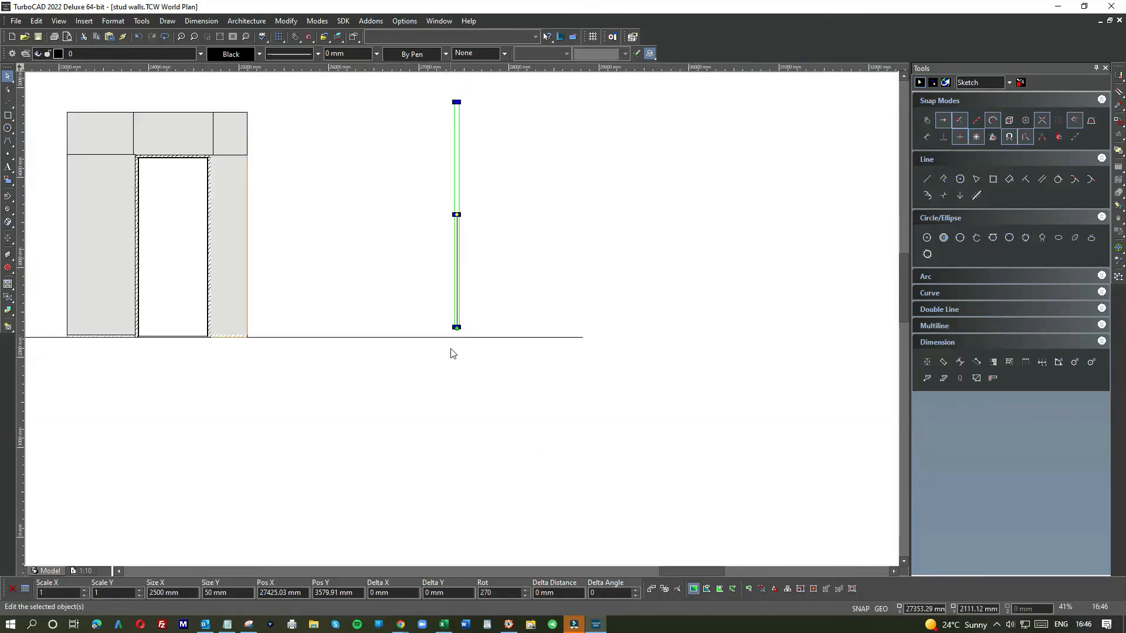
left_click(476, 252)
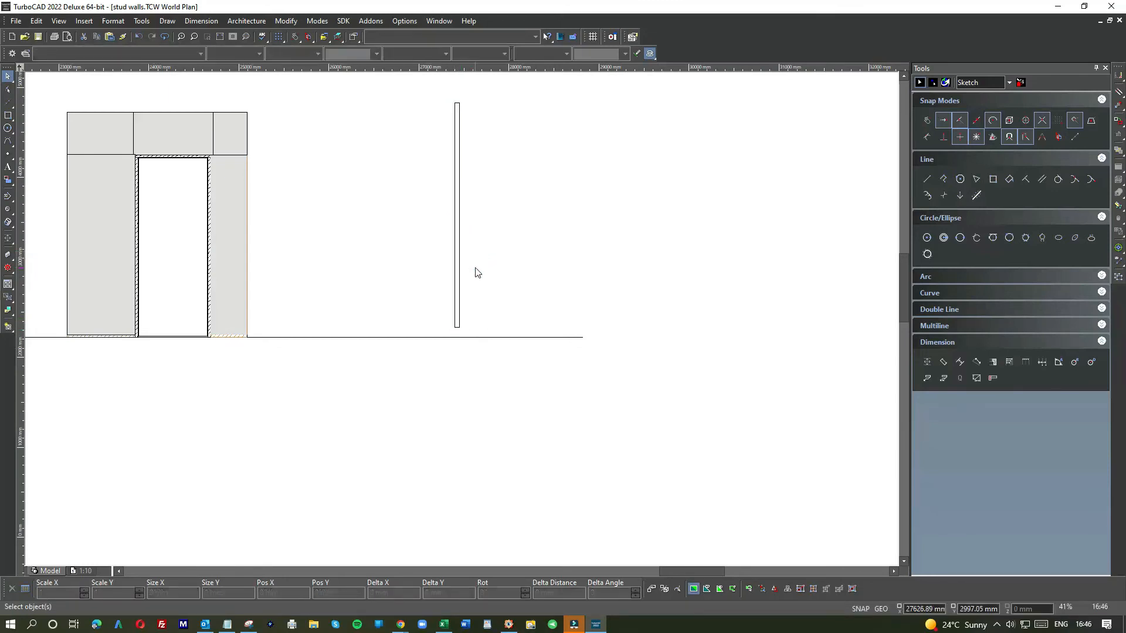
Step: Rotate the rectangle back to horizontal and move it onto the floor line, snapping its end to the line
left_click(470, 300)
left_click(468, 212)
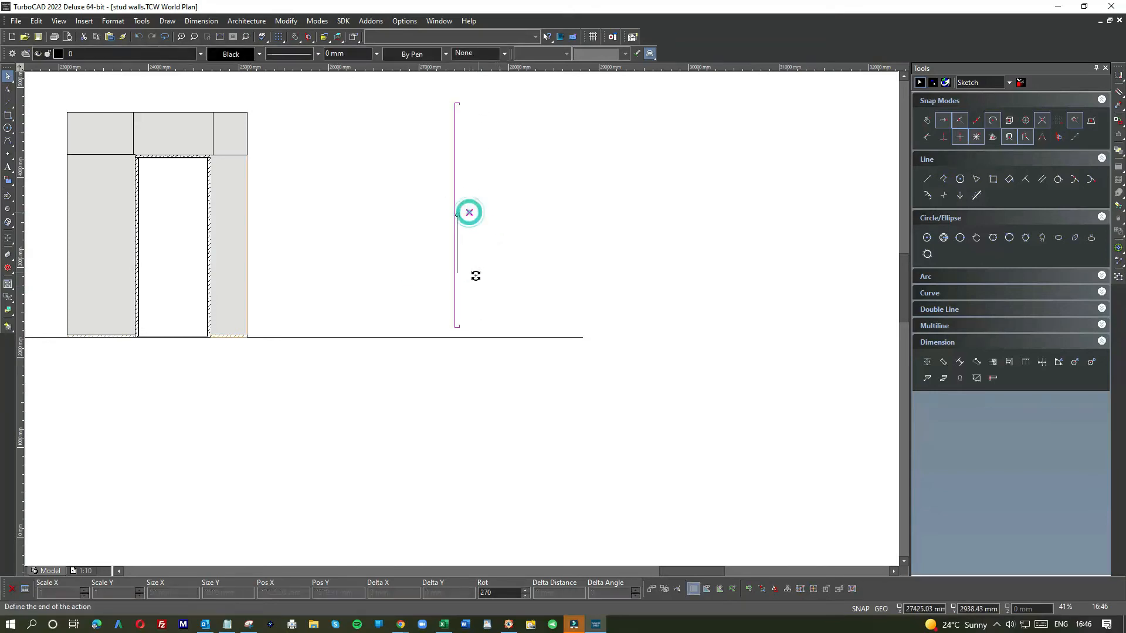
left_click(434, 283)
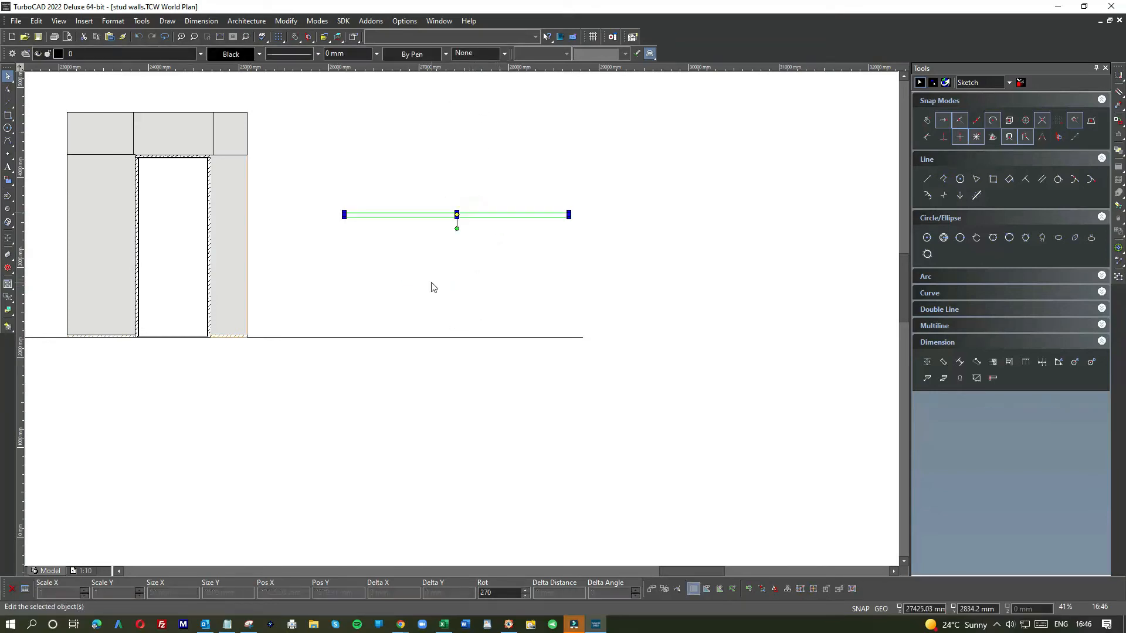
left_click(456, 215)
left_click(469, 330)
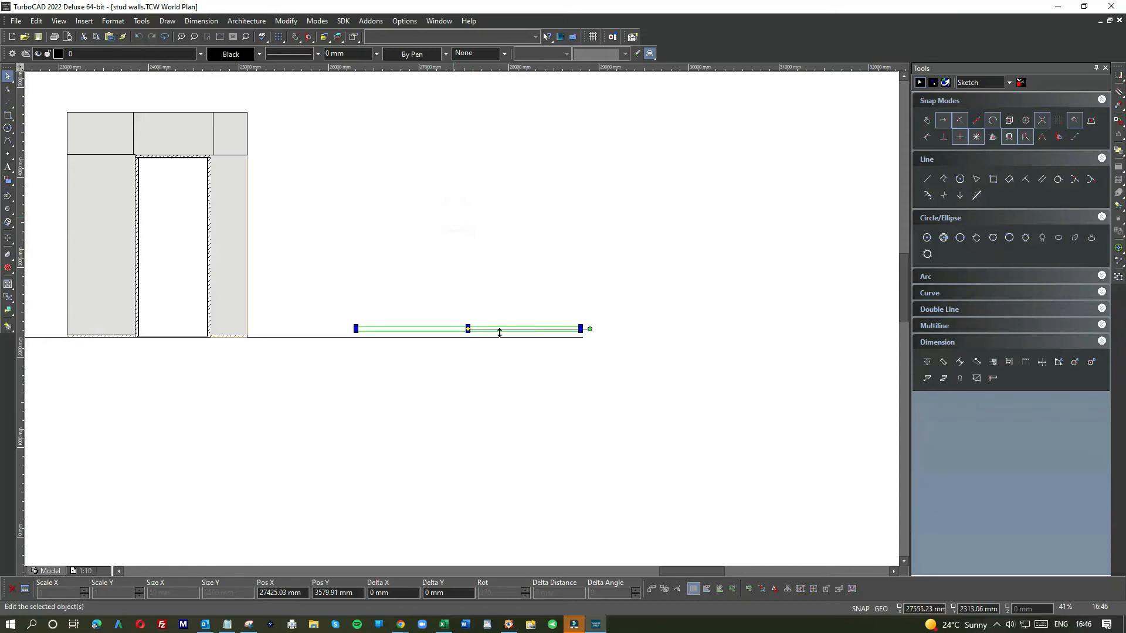
scroll(499, 333, "up", 8)
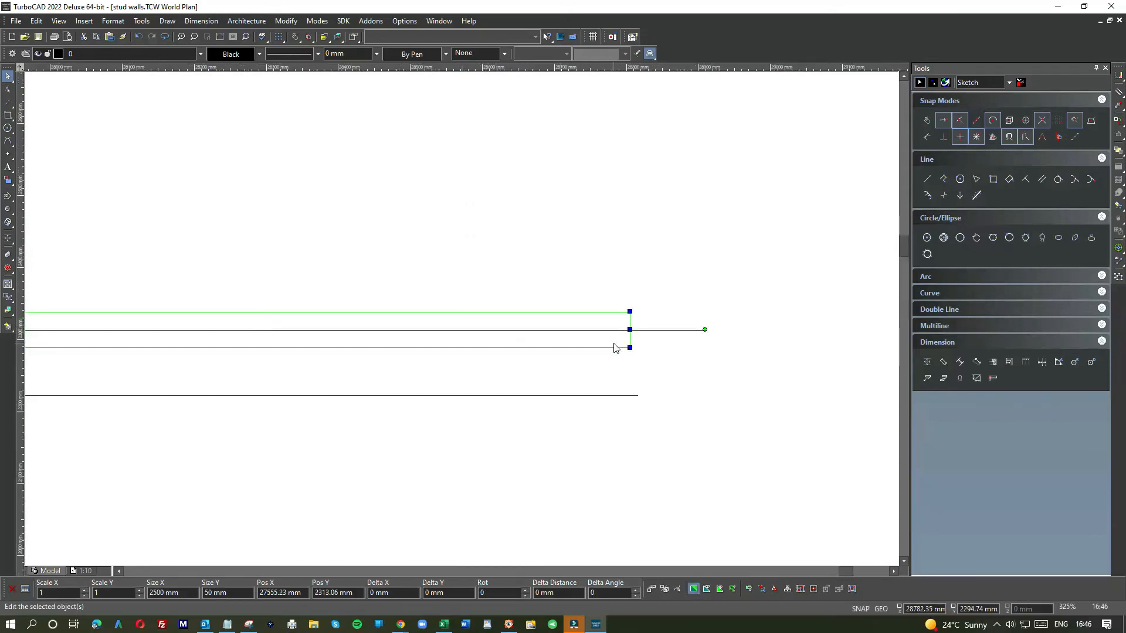
key("e")
left_click(630, 350)
left_click(629, 350)
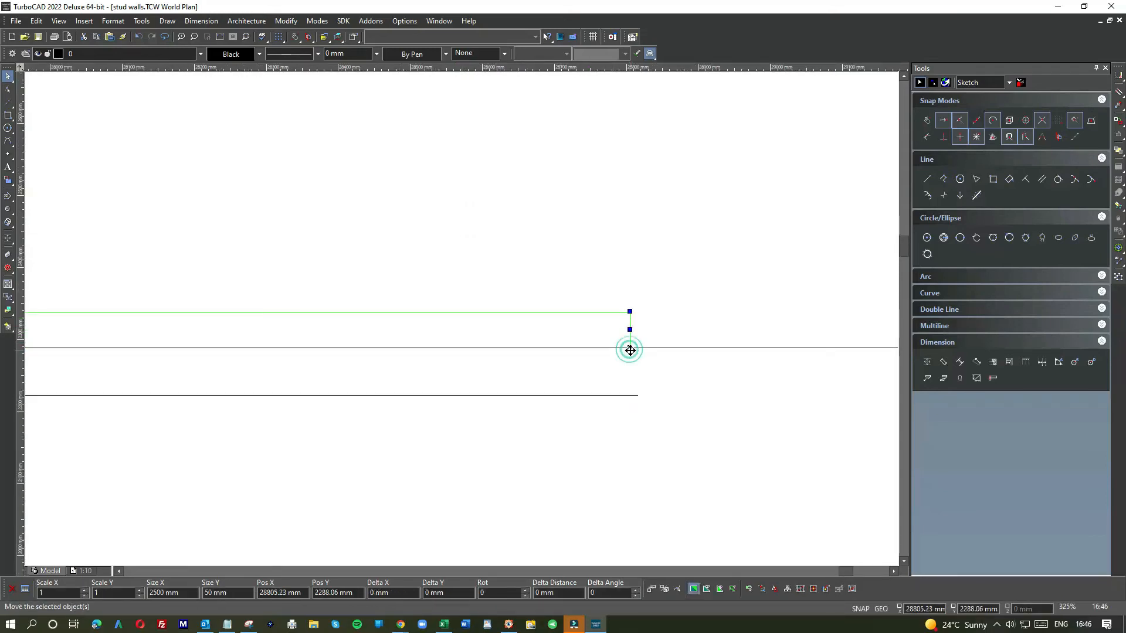
left_click(637, 396)
left_click(676, 316)
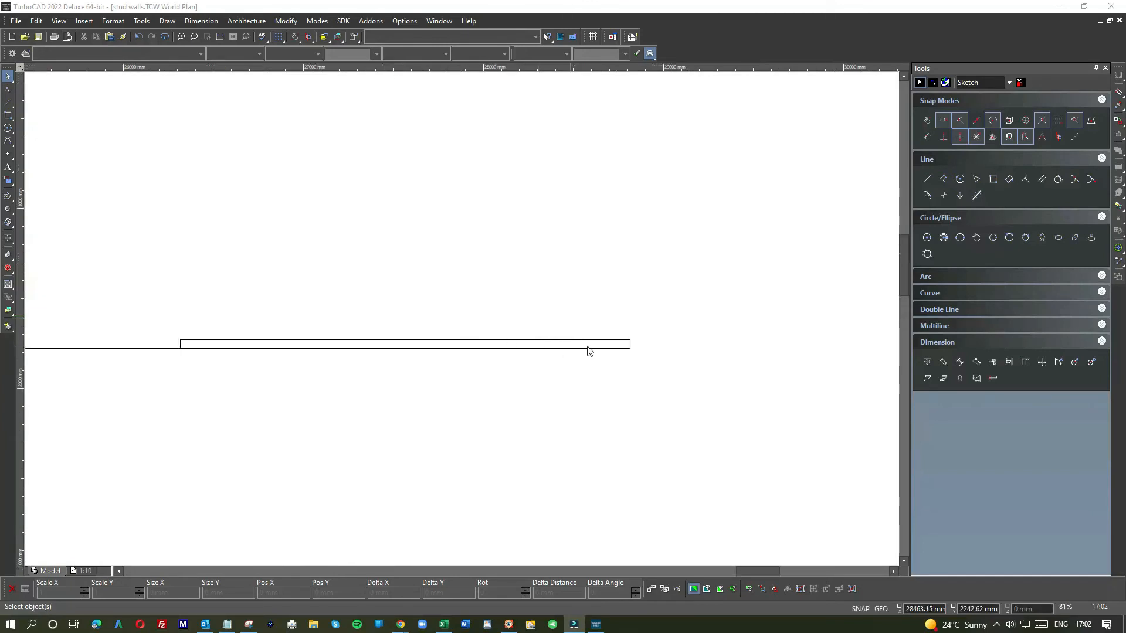
Step: Select the 2500 mm sole plate rectangle on the floor line and apply the ANSI33 hatch pattern to it
right_click(625, 346)
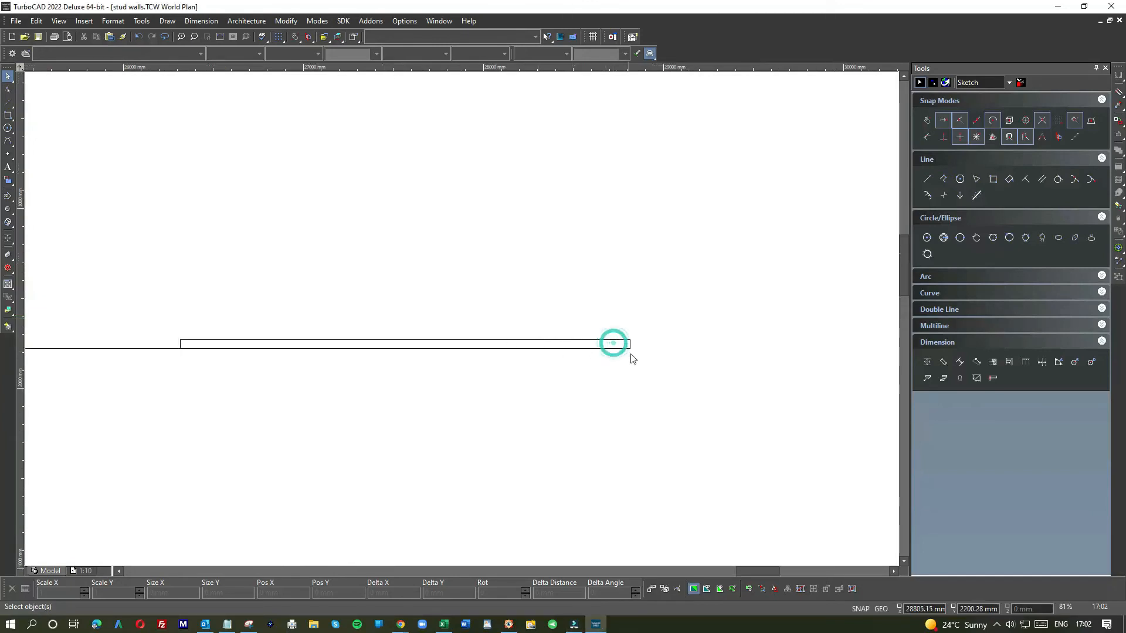
left_click(651, 369)
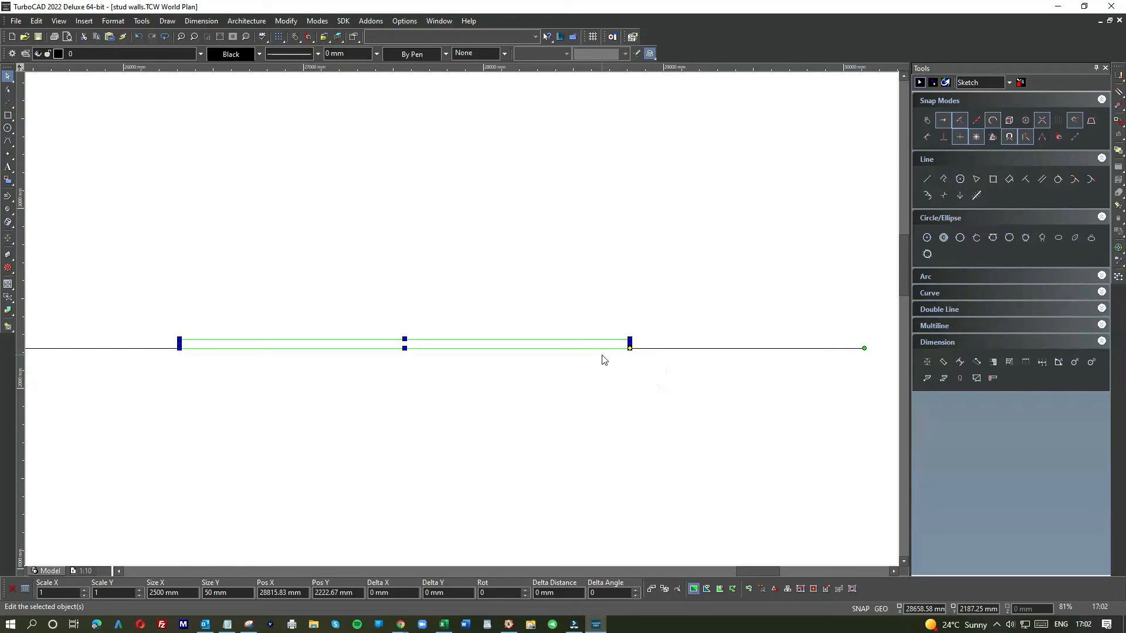
scroll(544, 346, "down", 1)
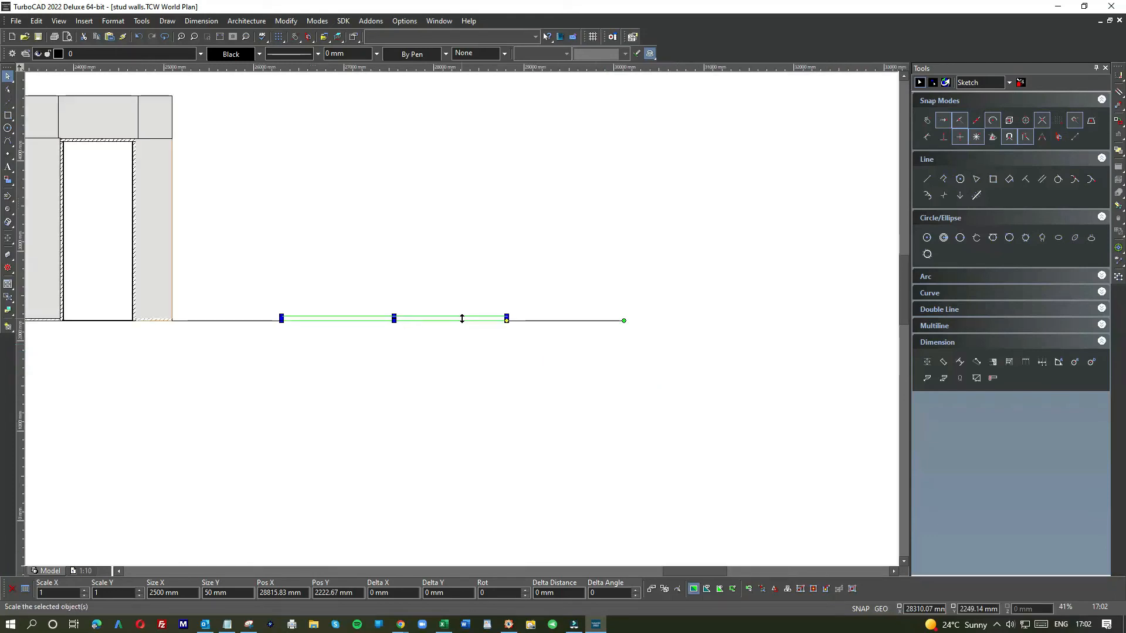
scroll(353, 303, "up", 1)
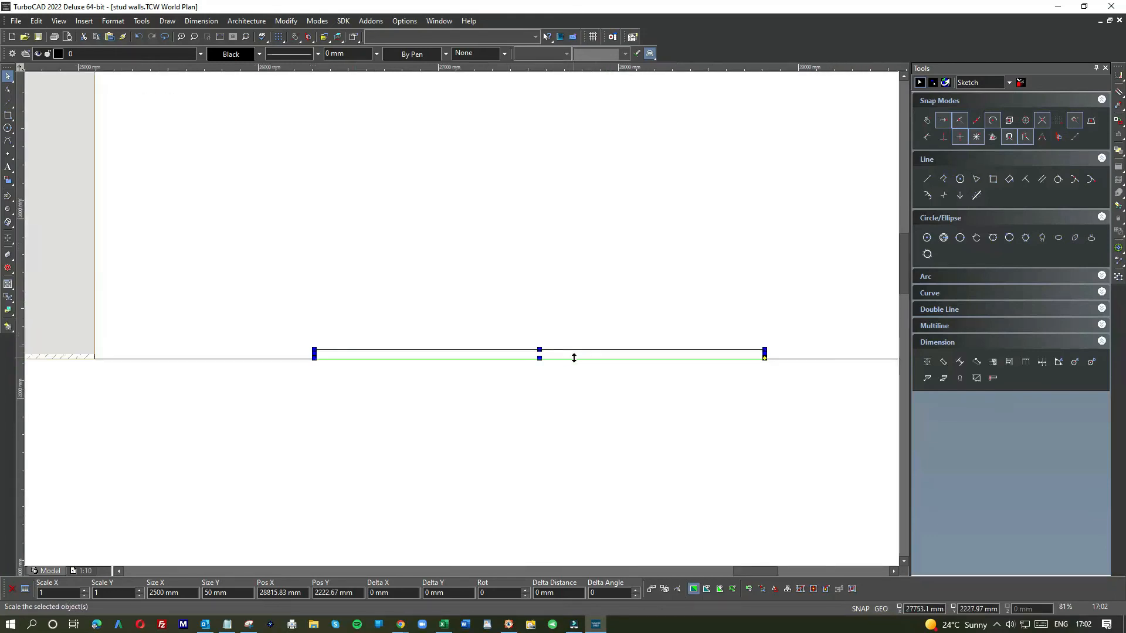
left_click(475, 56)
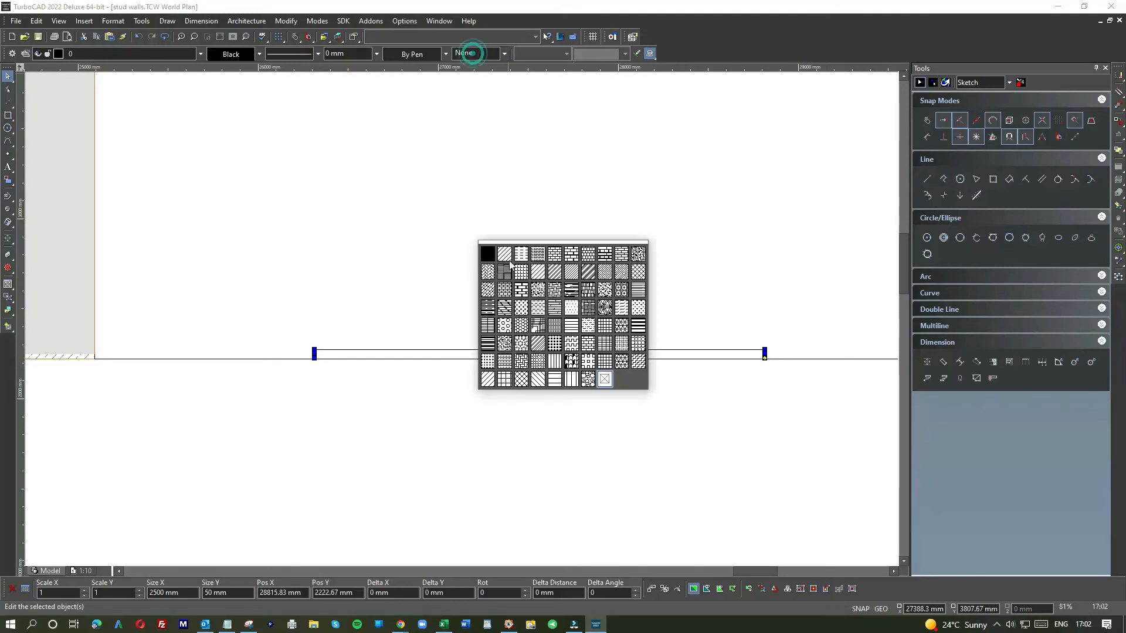
left_click(606, 273)
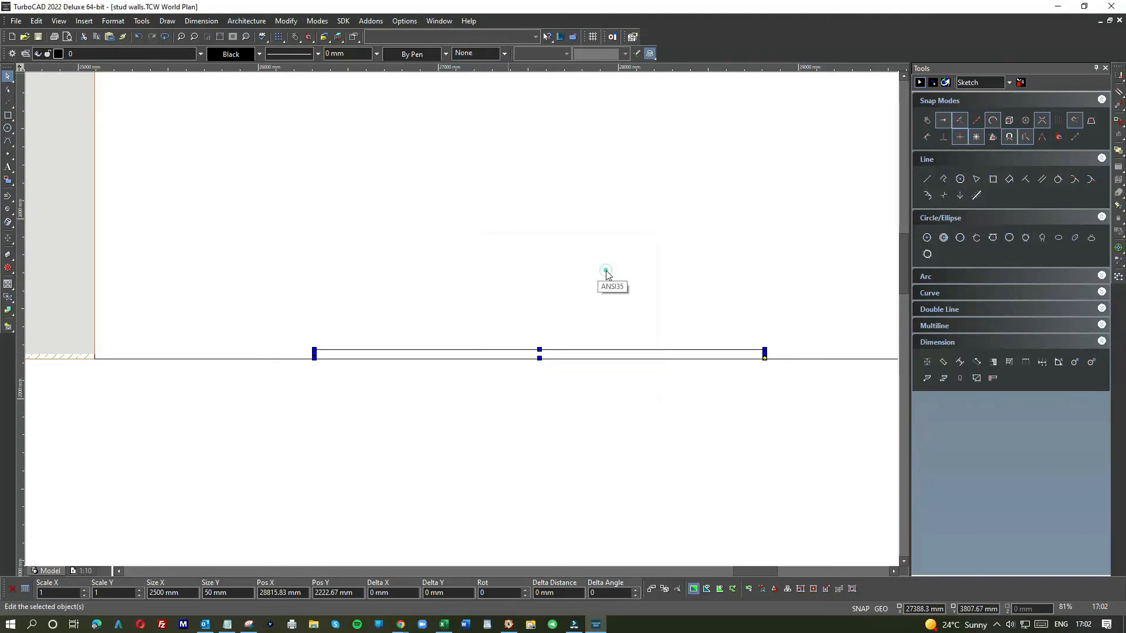
Step: Set the sole plate's hatch colour to Light Steel Blue
left_click(512, 287)
left_click(536, 353)
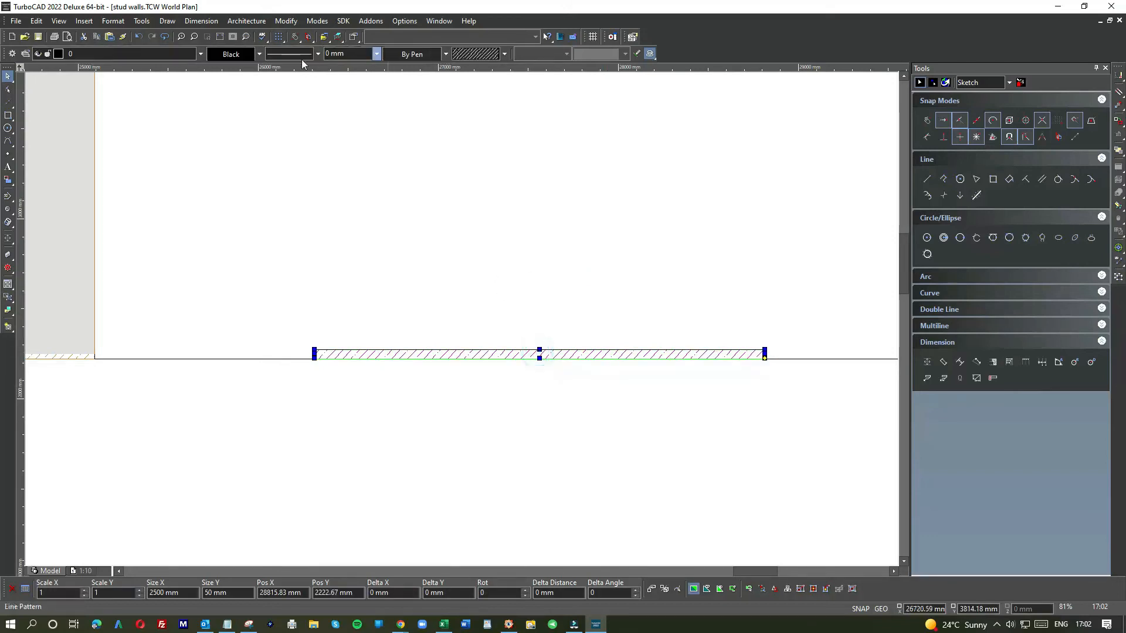
left_click(430, 54)
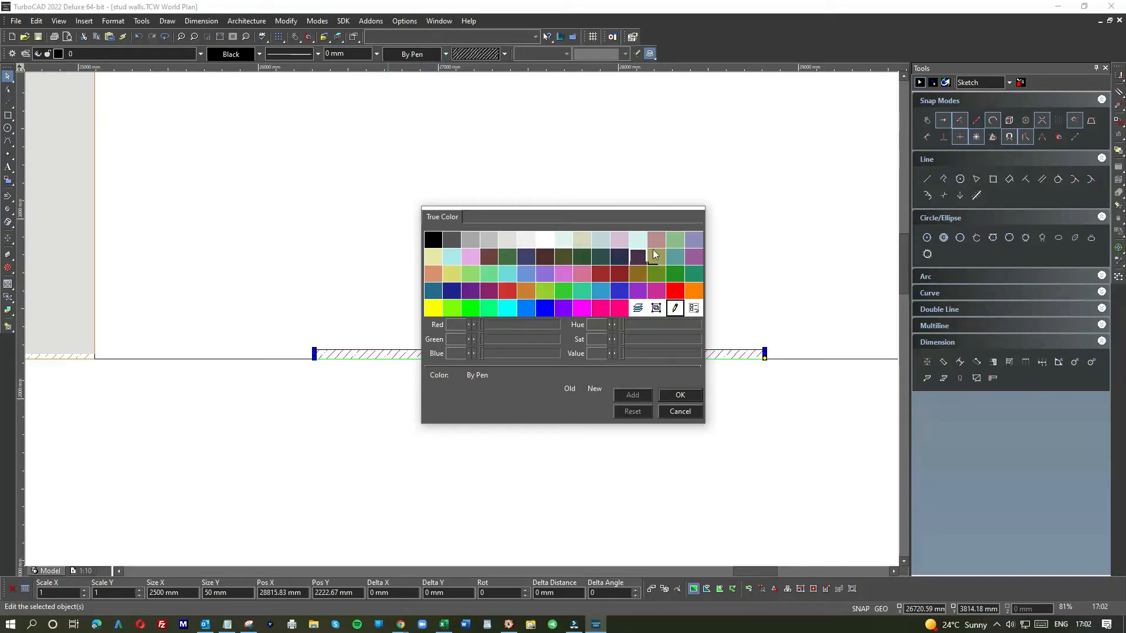
left_click(693, 240)
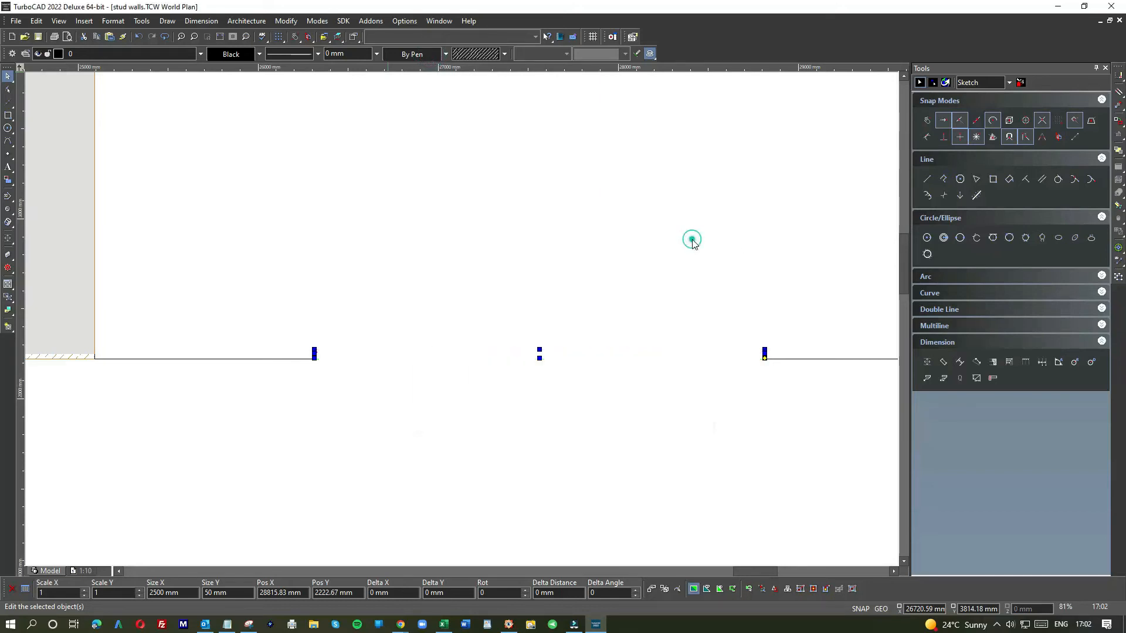
left_click(572, 241)
Step: Reselect the sole plate and change its hatch colour to Magenta
scroll(666, 359, "up", 2)
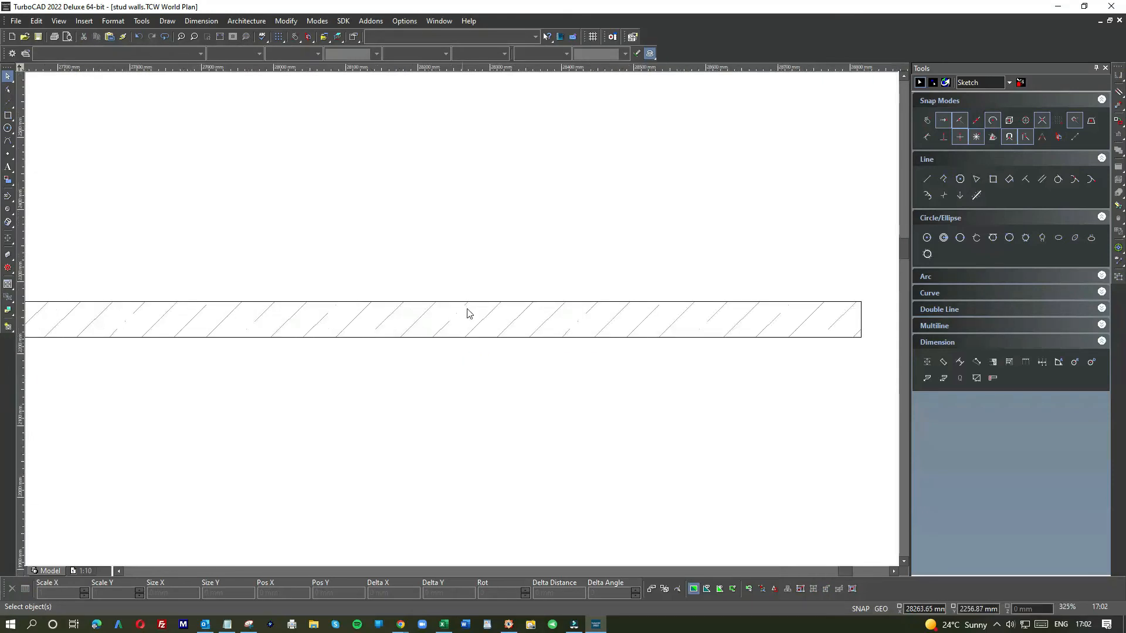
left_click(486, 314)
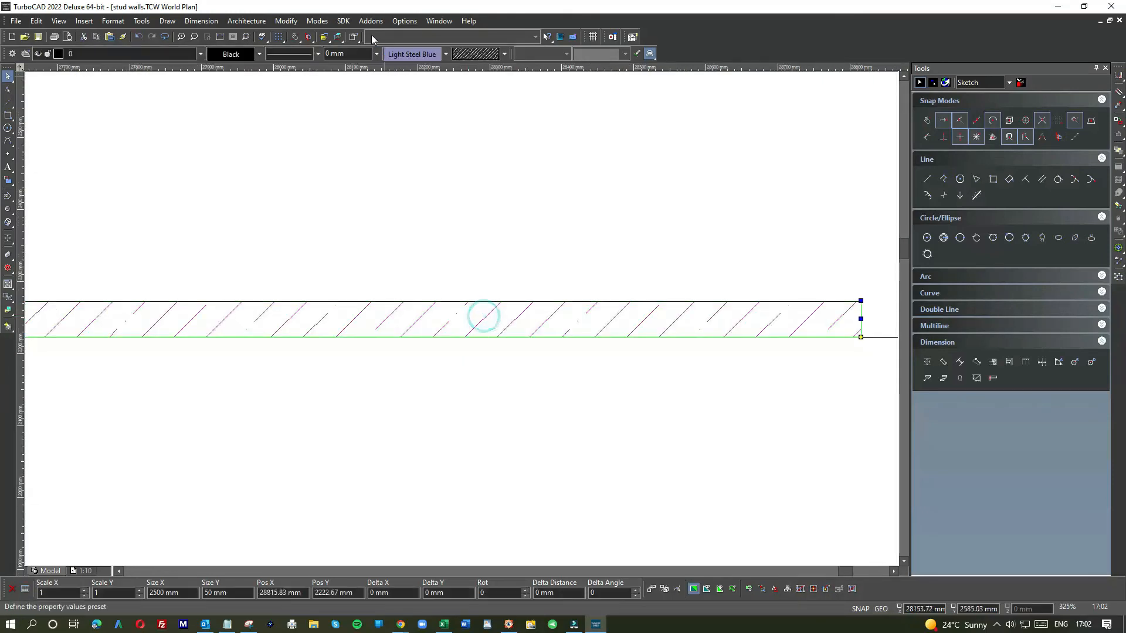
left_click(428, 55)
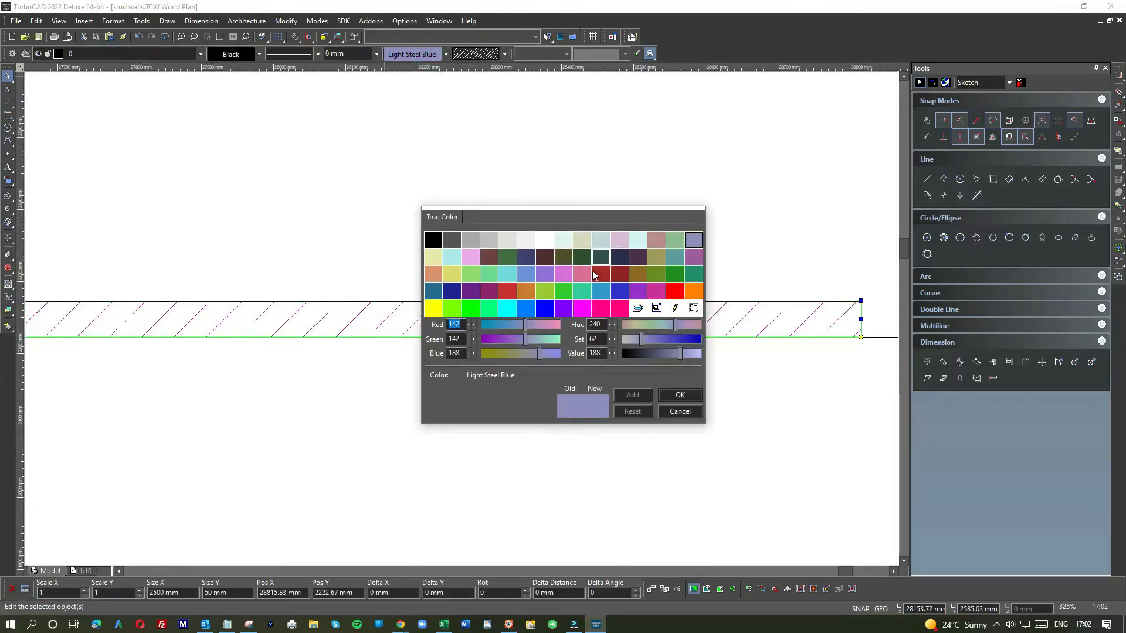
double_click(582, 308)
left_click(603, 228)
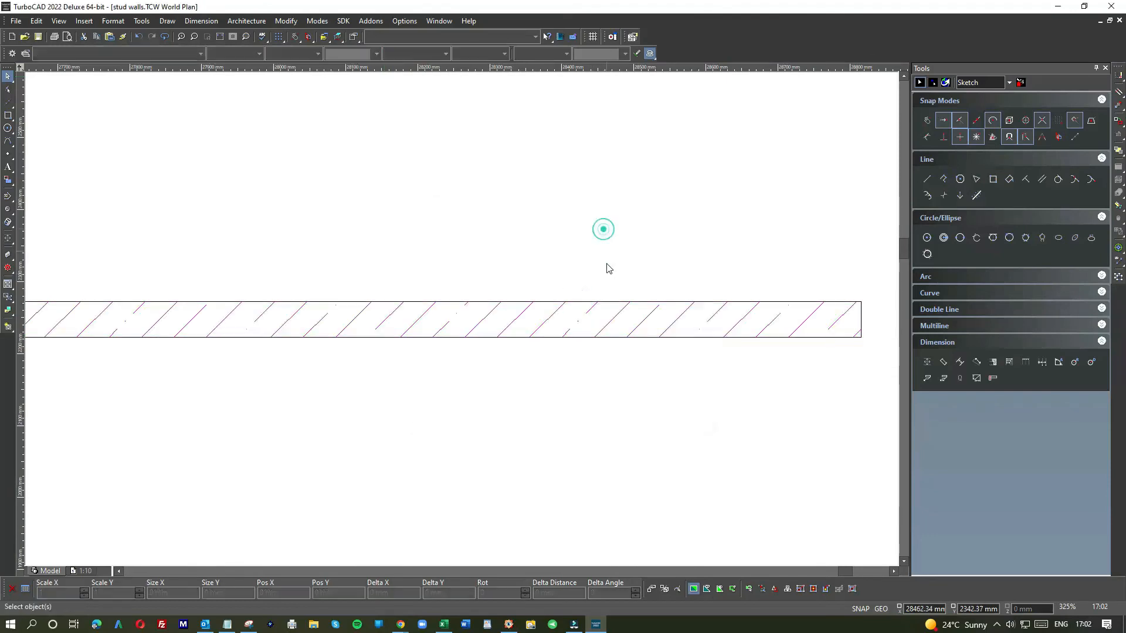
Step: Select the hatched sole plate and paste a copy of it
scroll(462, 322, "down", 1)
right_click(512, 340)
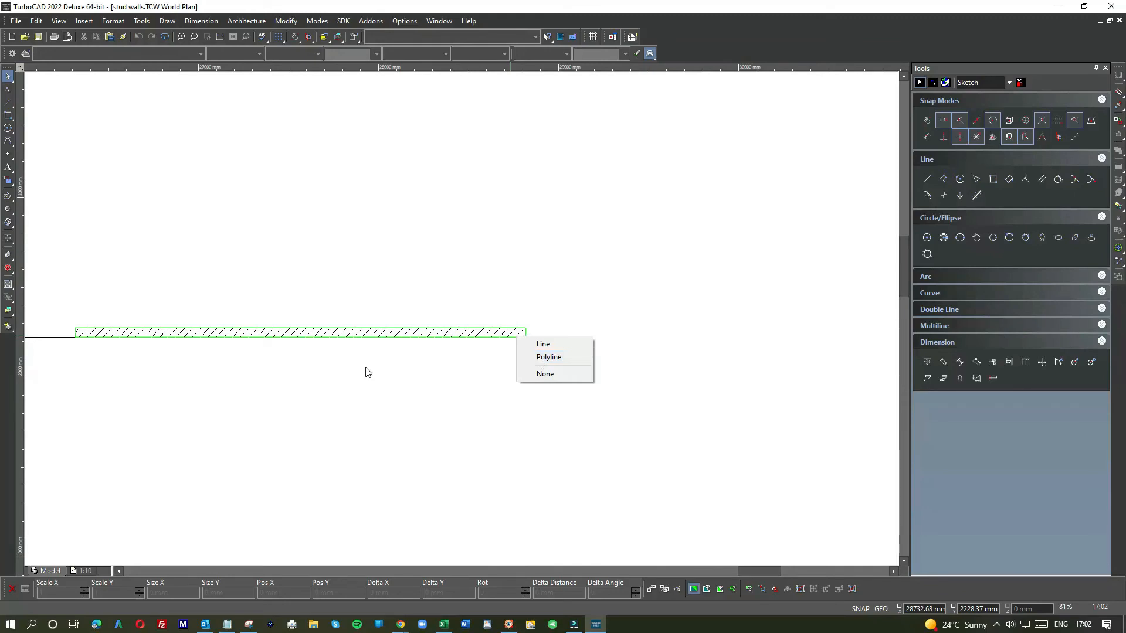
left_click(448, 356)
right_click(486, 336)
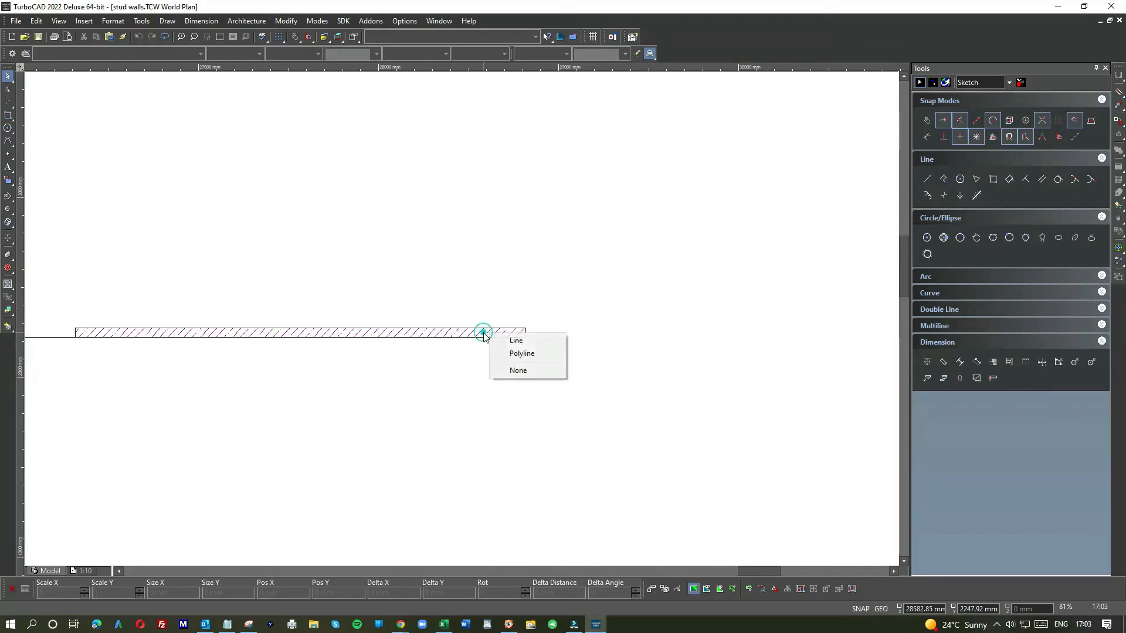
left_click(509, 353)
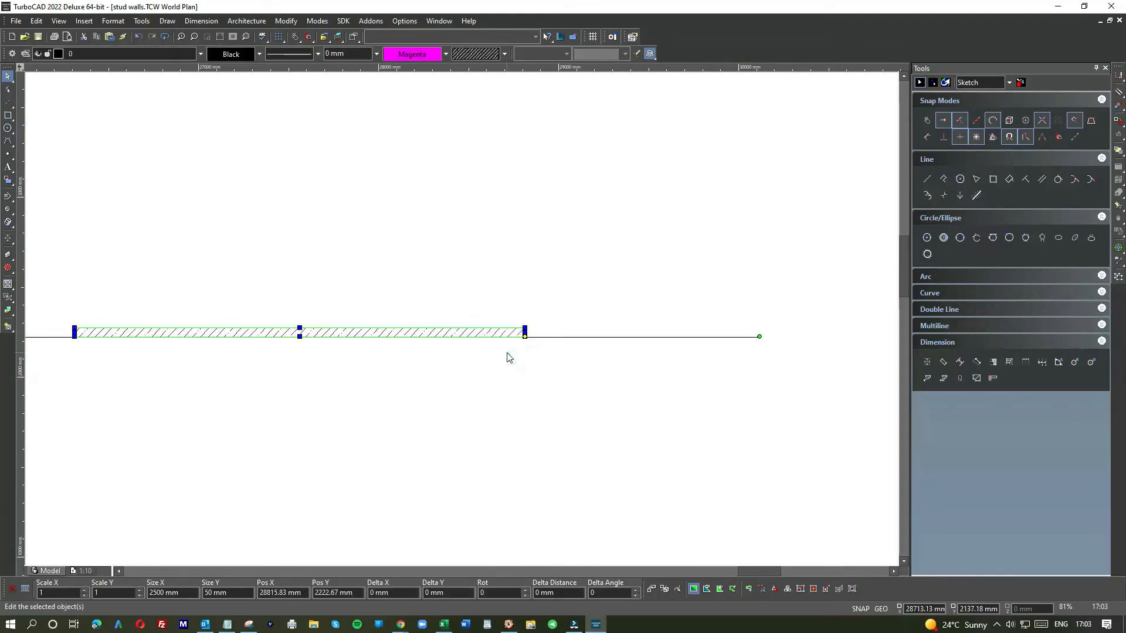
key("ctrl+v")
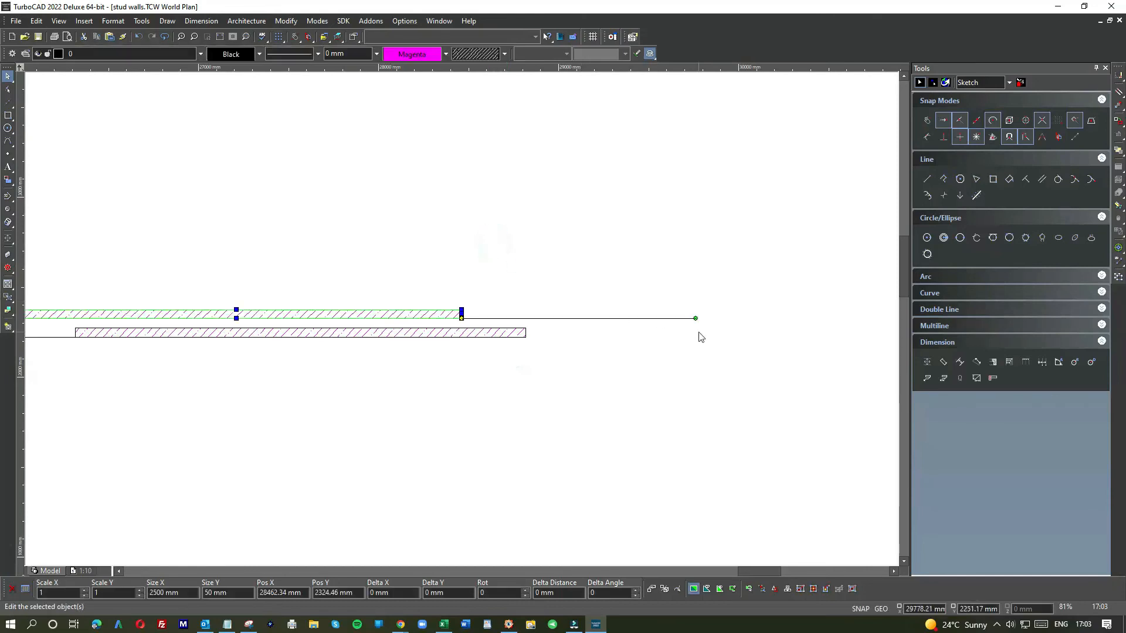
Step: Rotate the pasted copy upright and snap it onto the right end of the sole plate as a stud
left_click_drag(696, 320, 460, 420)
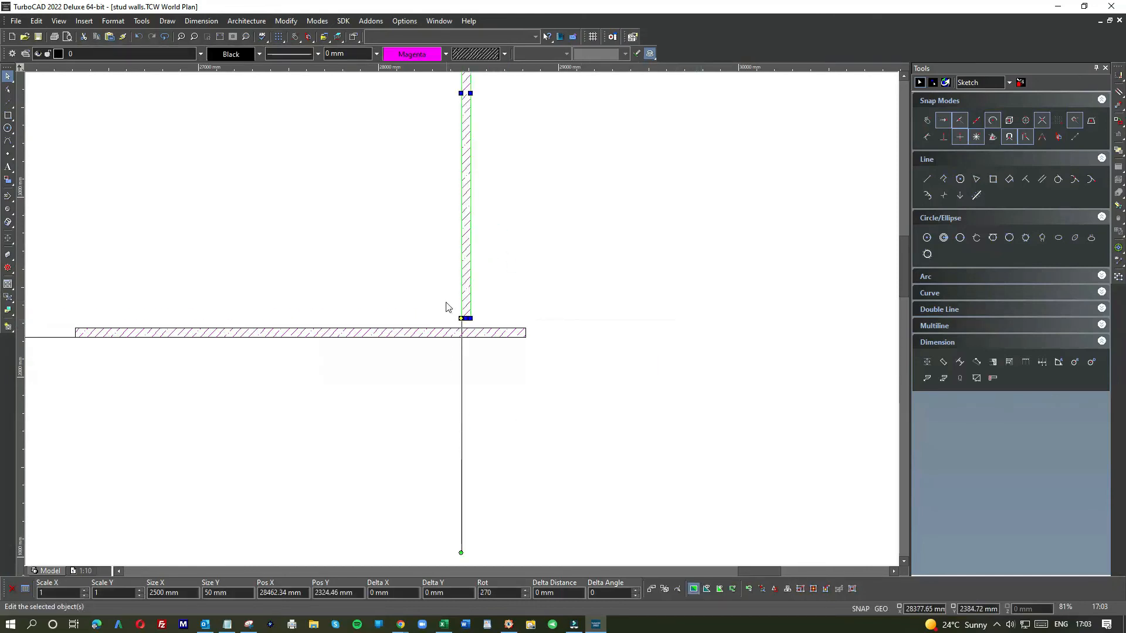
scroll(474, 323, "up", 5)
left_click_drag(610, 386, 727, 411)
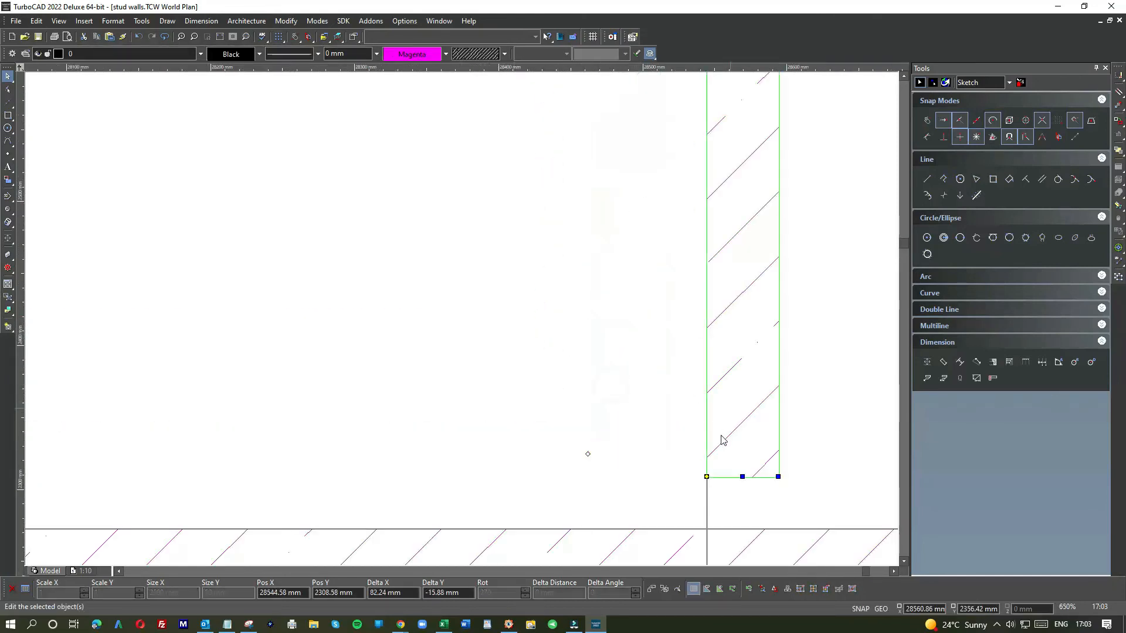
scroll(724, 432, "down", 3)
left_click_drag(465, 324, 545, 350)
scroll(545, 350, "up", 7)
left_click_drag(485, 265, 512, 223)
left_click_drag(635, 271, 660, 256)
left_click(656, 251)
left_click(656, 250)
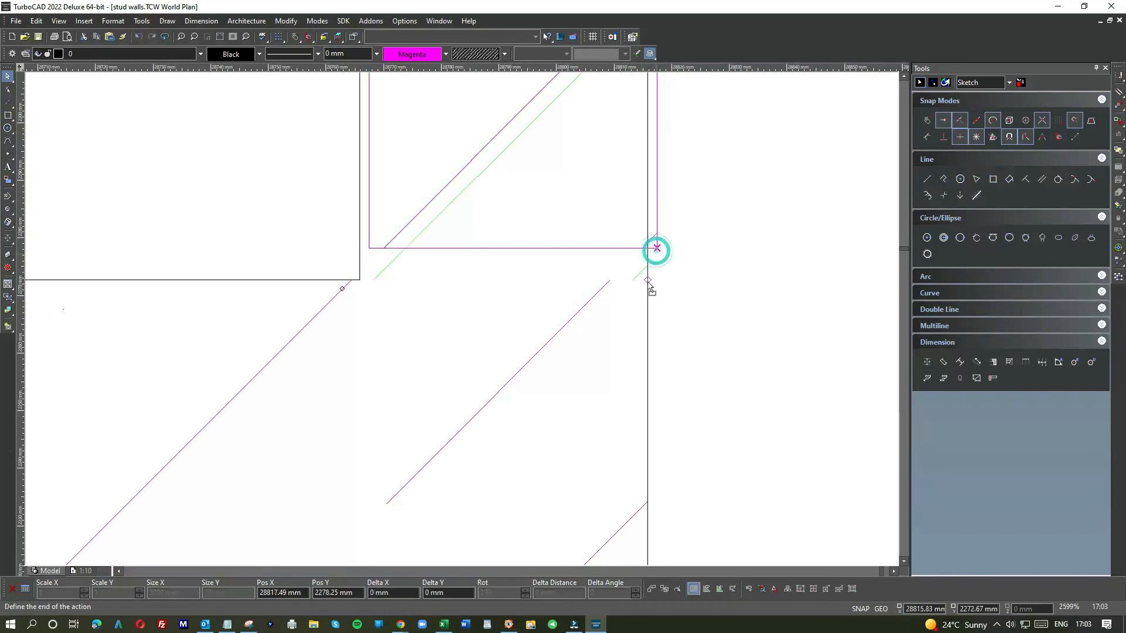
left_click(649, 281)
left_click(670, 246)
scroll(648, 280, "down", 2)
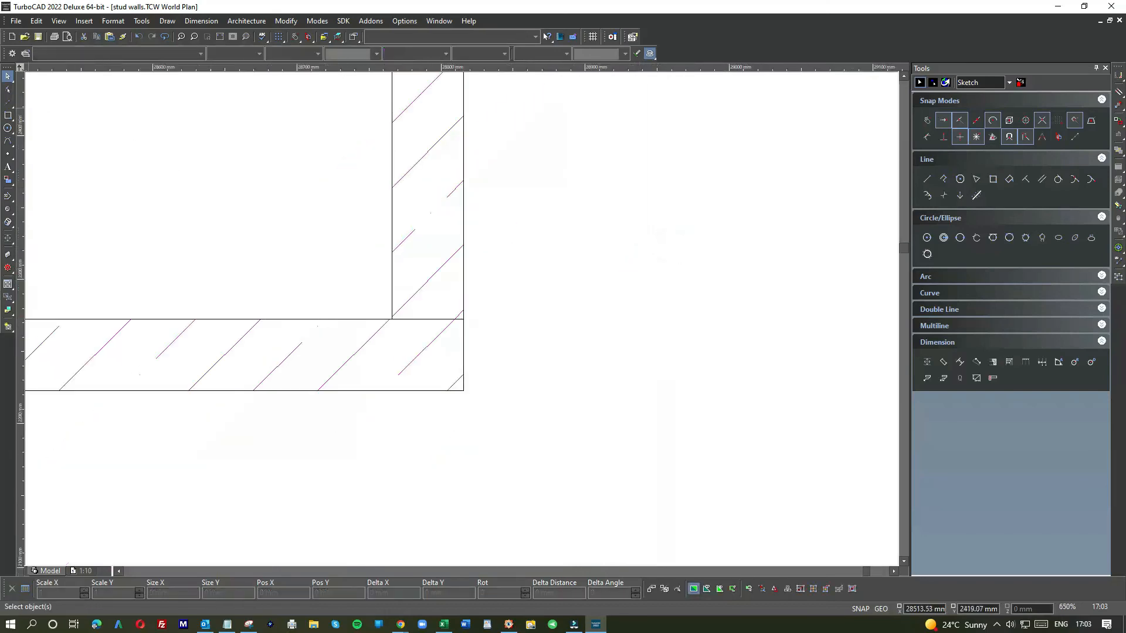
Step: Draw a vertical line from the top of the sole plate at the stud down below the plate
left_click(8, 114)
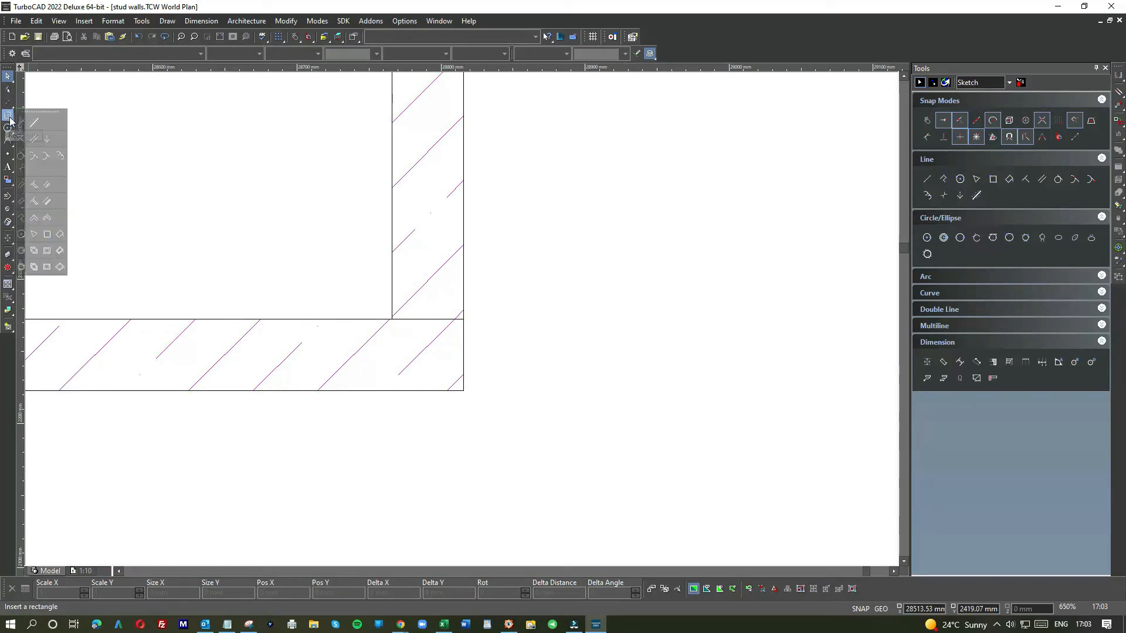
left_click(23, 122)
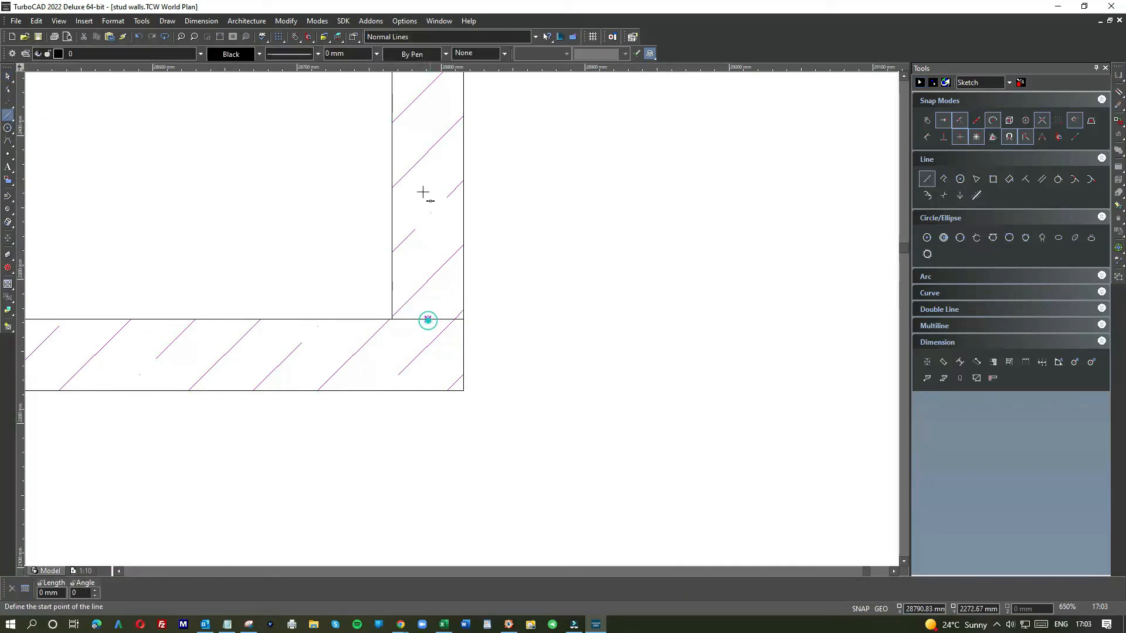
scroll(427, 320, "down", 2)
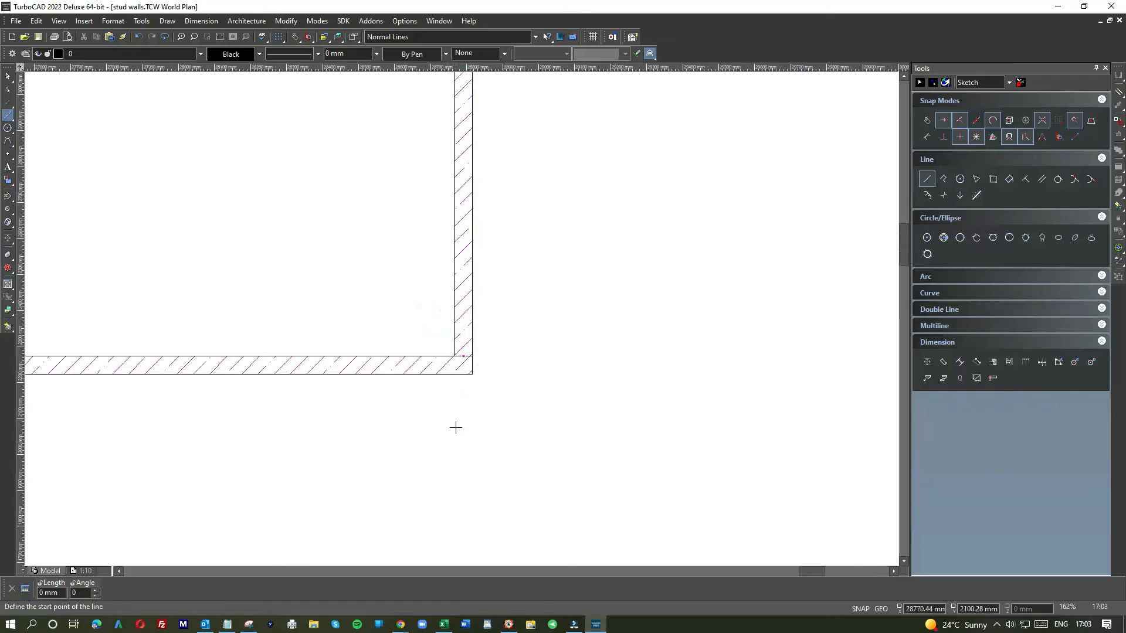
scroll(463, 363, "up", 2)
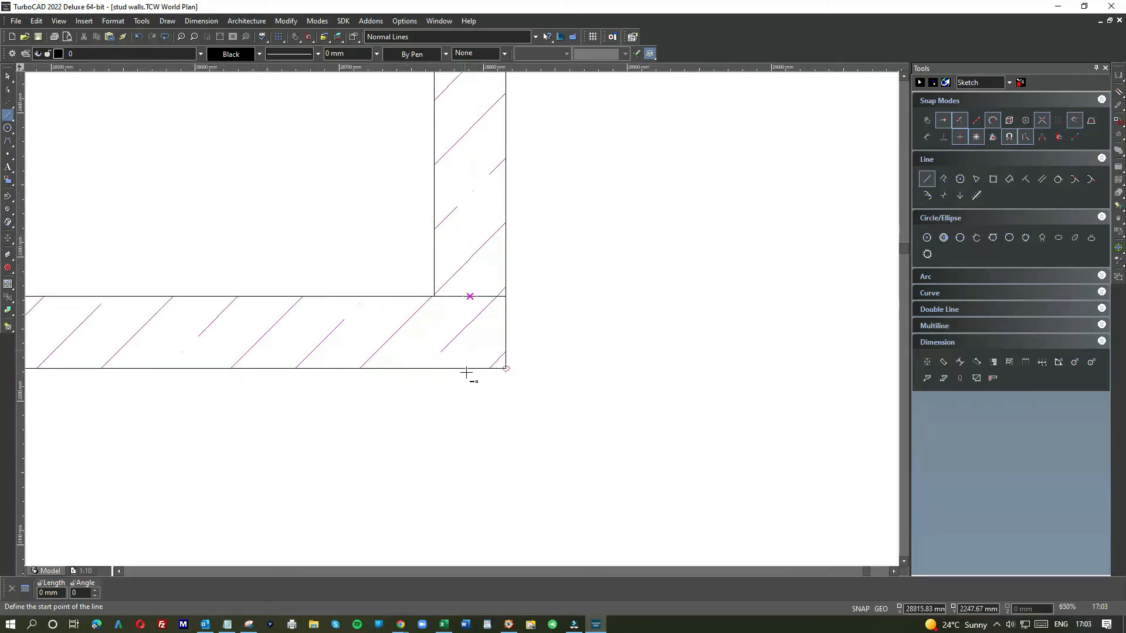
left_click(927, 121)
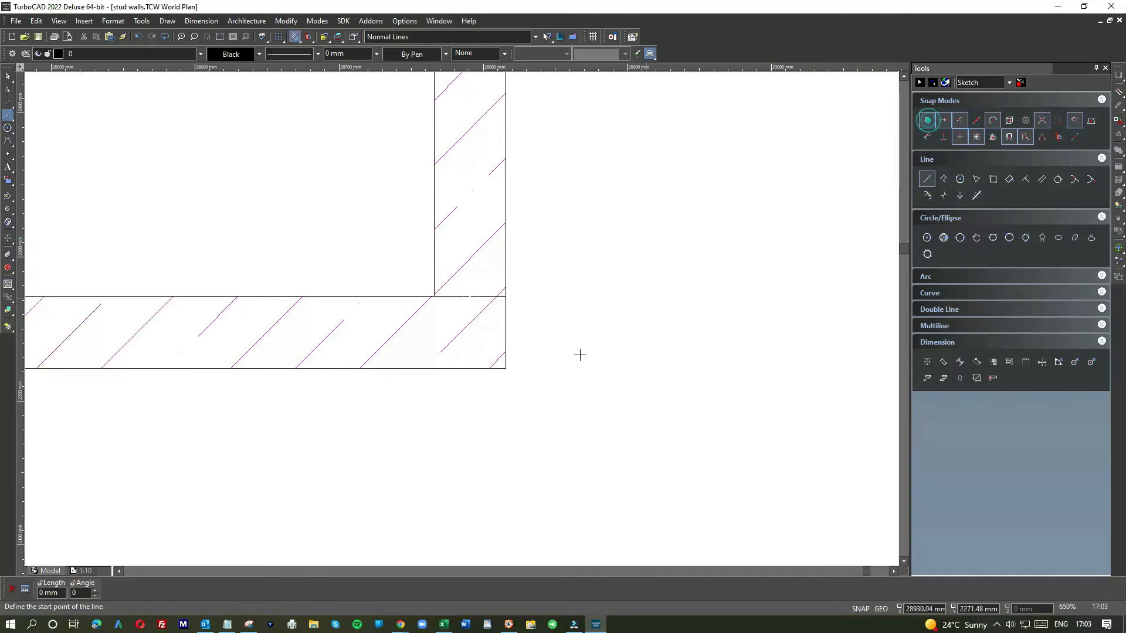
left_click(469, 473)
Step: Select the new line and drag its endpoints to run it up along the stud
left_click(6, 76)
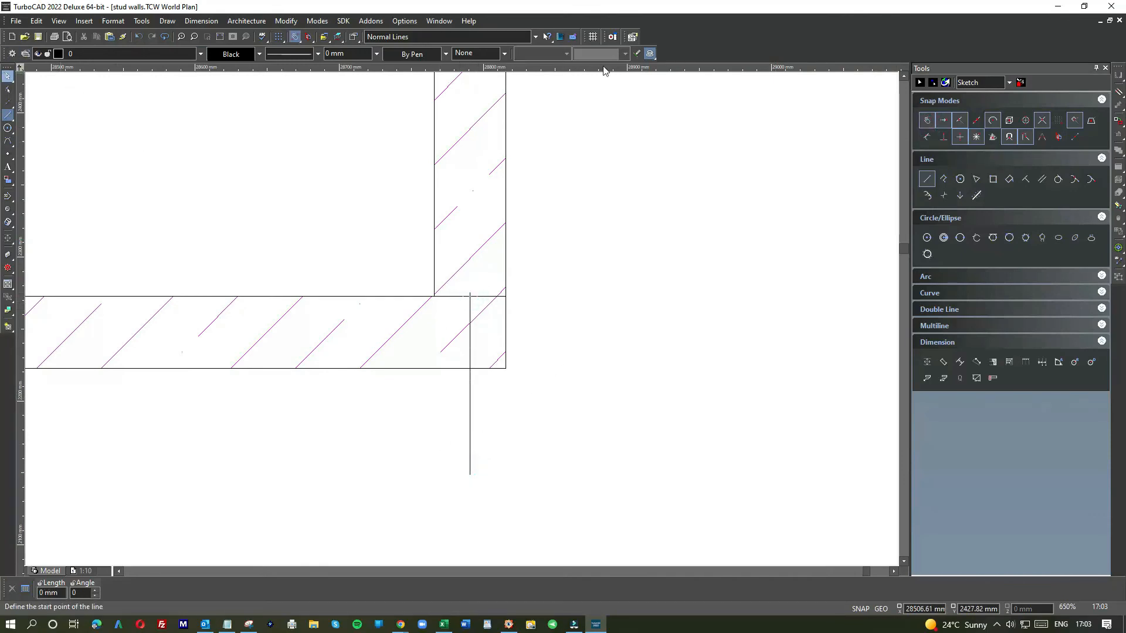
left_click(925, 121)
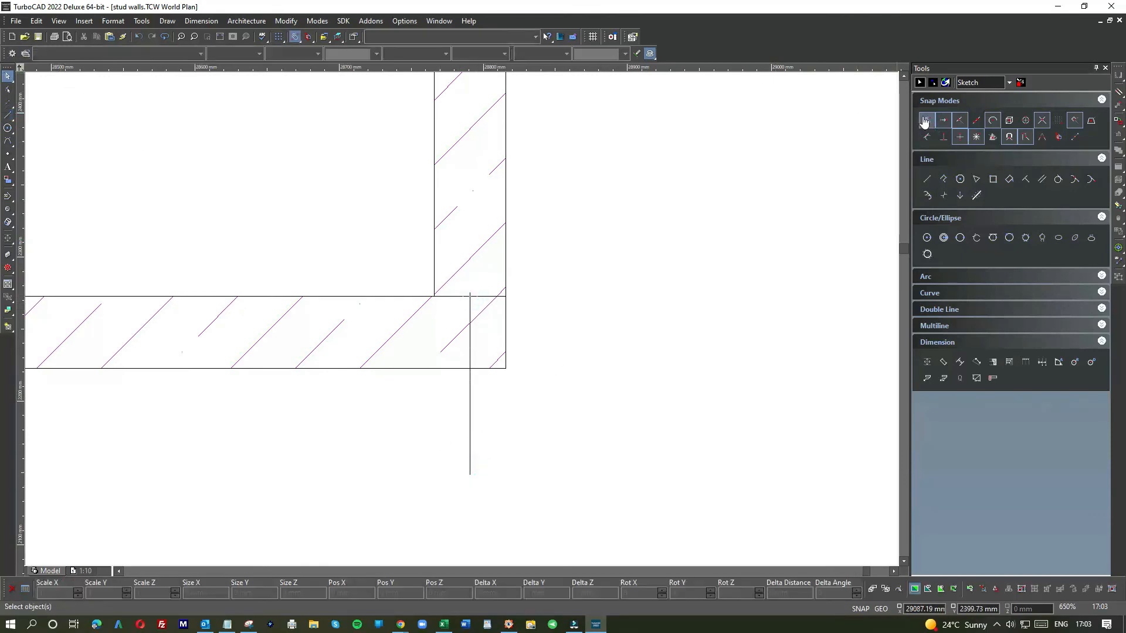
left_click(463, 385)
mouse_move(469, 291)
left_mouse_down()
mouse_move(467, 131)
mouse_move(469, 296)
left_mouse_up()
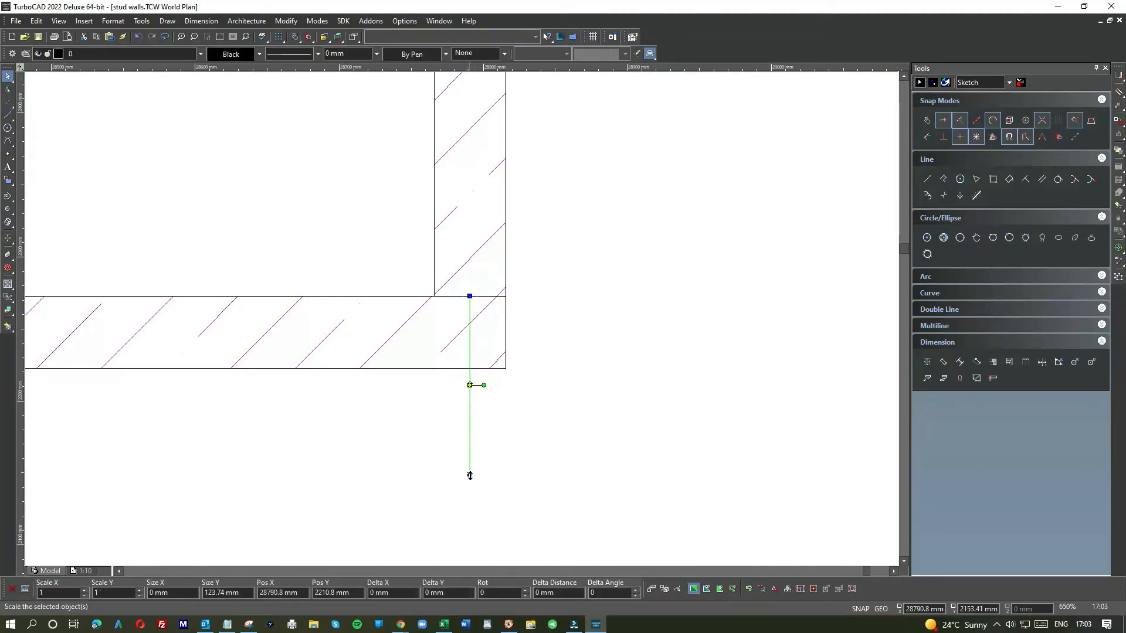
left_click_drag(469, 477, 475, 115)
scroll(462, 319, "down", 2)
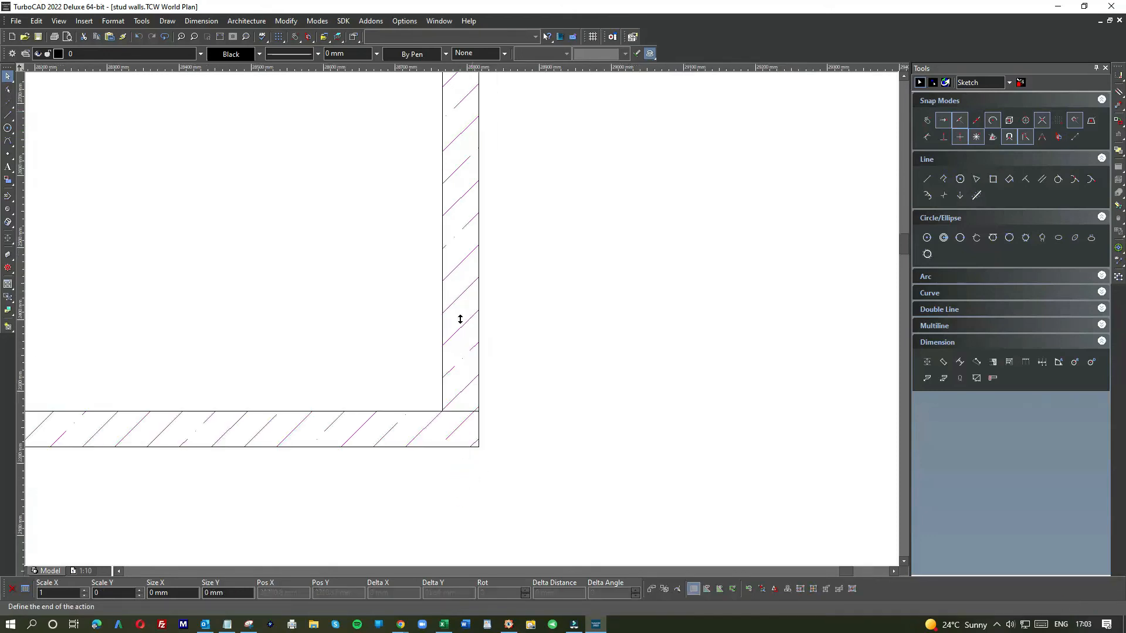
left_click(461, 98)
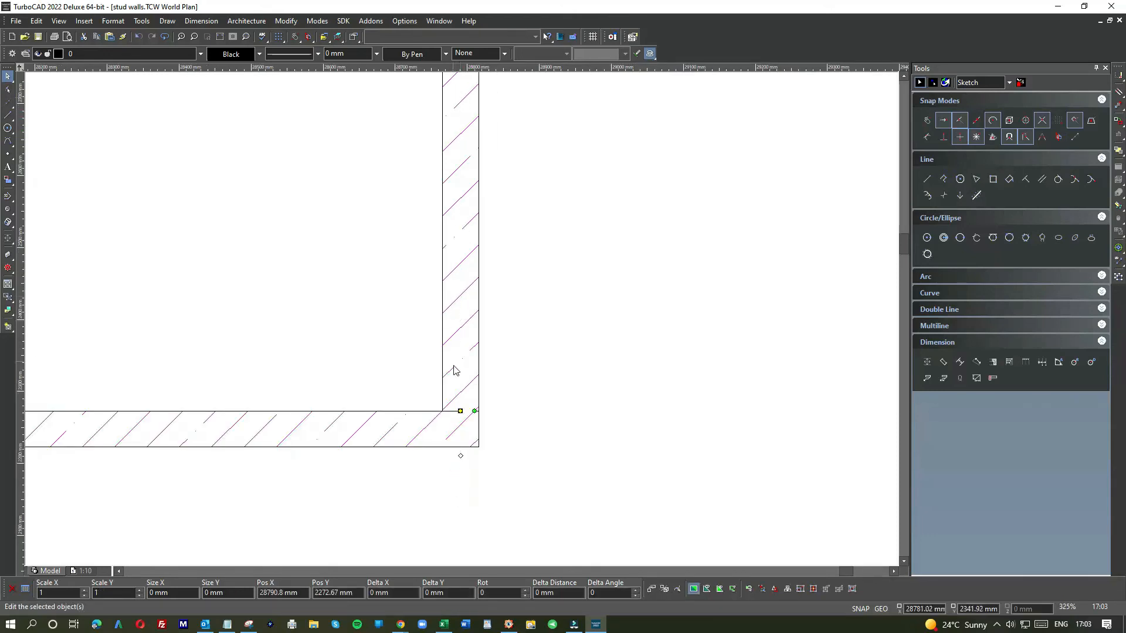
left_click(518, 332)
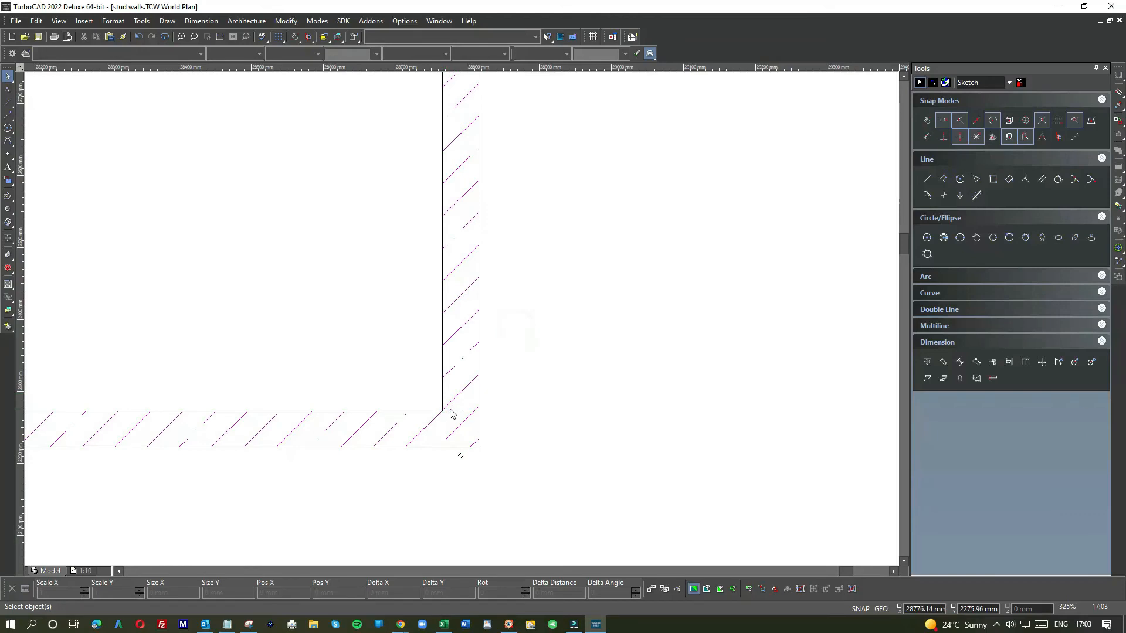
Step: Draw a vertical line from the top of the stud down to the top of the sole plate
scroll(463, 323, "up", 4)
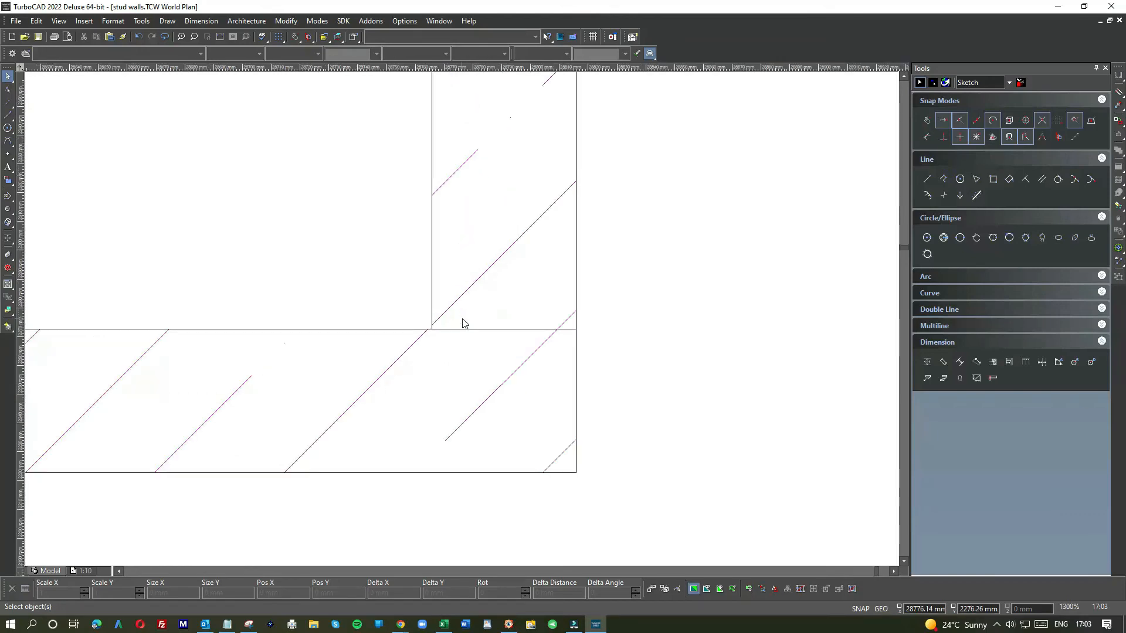
left_click(9, 114)
scroll(463, 319, "down", 8)
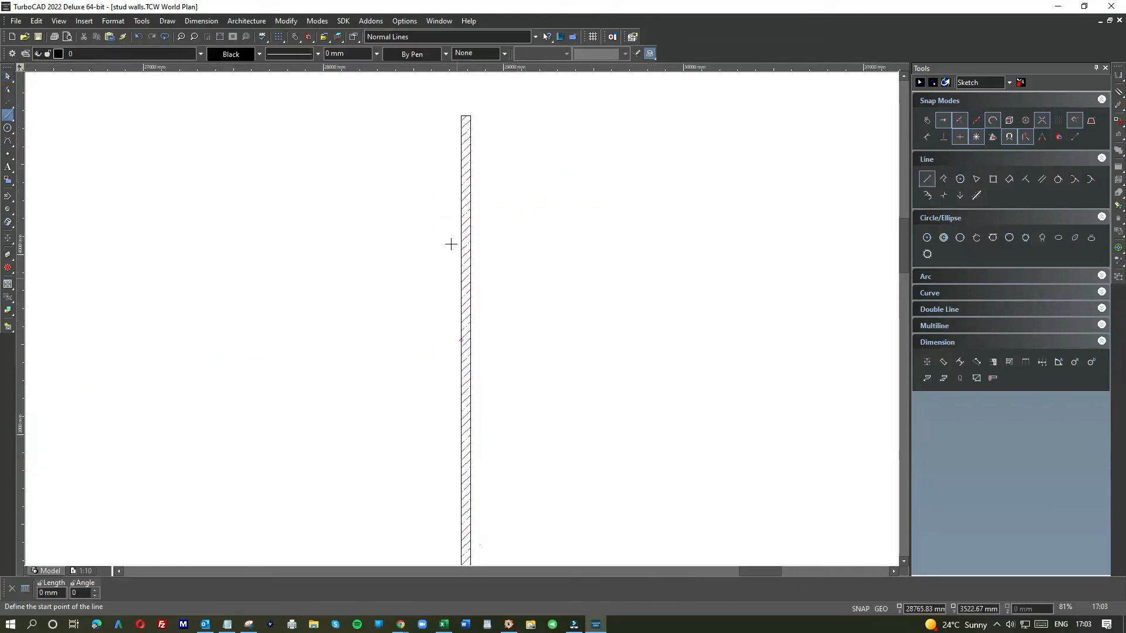
left_click(461, 114)
scroll(451, 377, "down", 4)
scroll(457, 364, "up", 4)
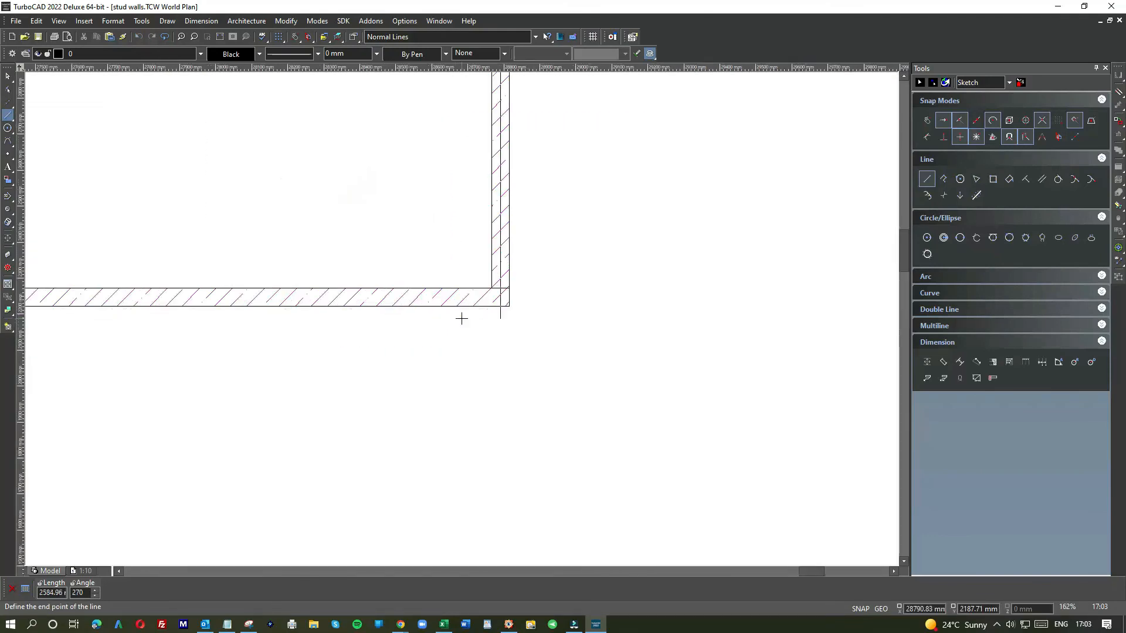
left_click(486, 285)
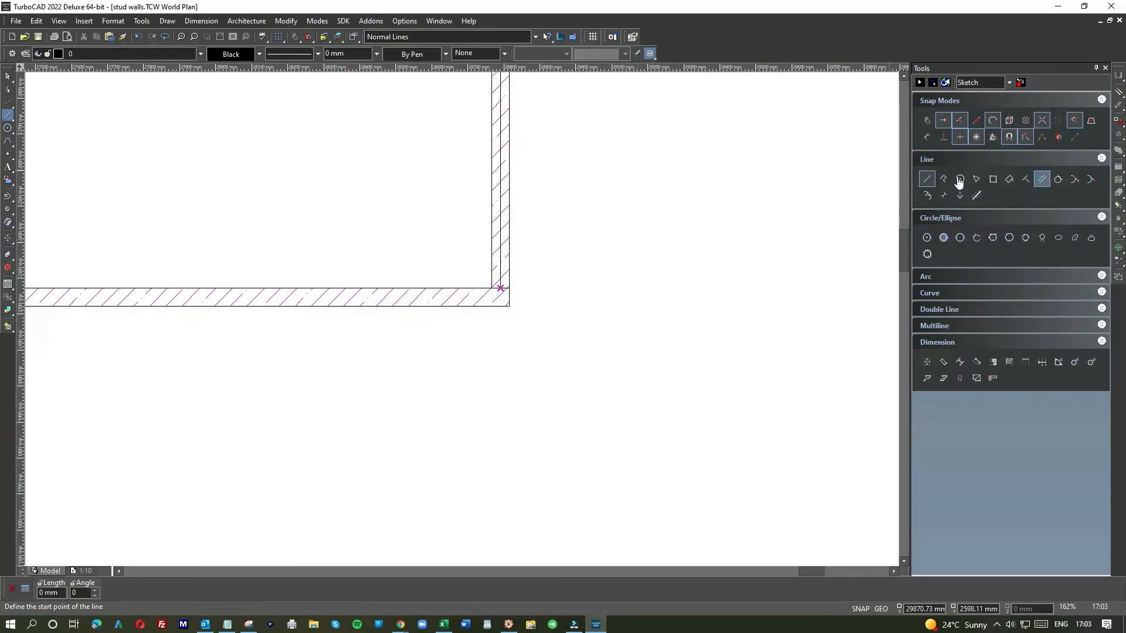
Step: Create a parallel line offset 400 mm to the left of the stud's centre line
left_click(1041, 179)
scroll(465, 303, "up", 4)
left_click(479, 236)
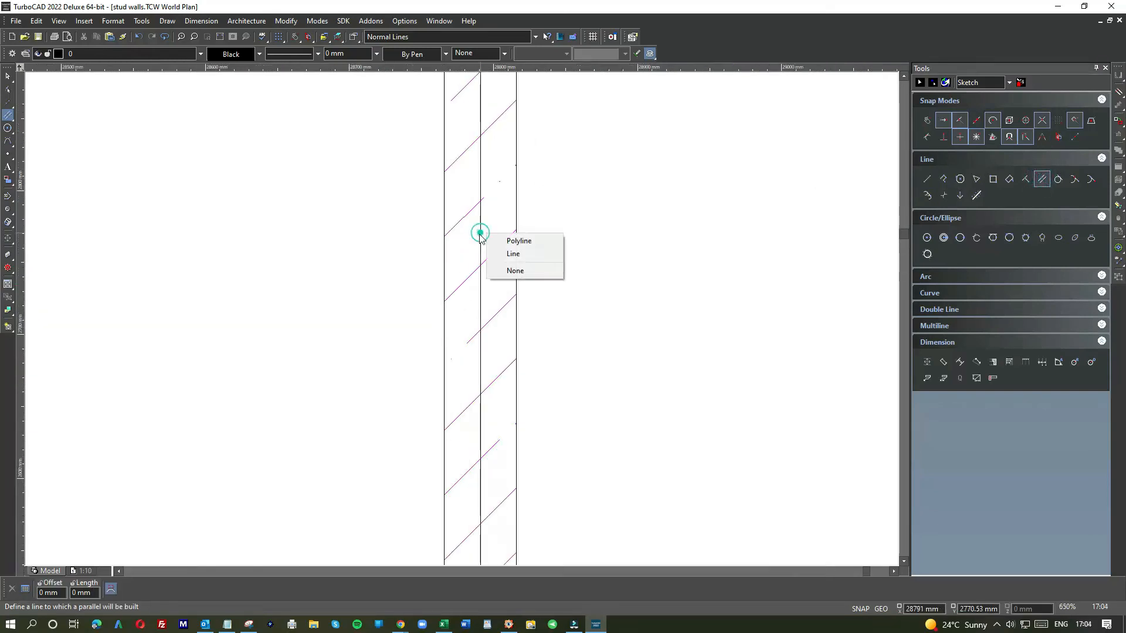
left_click(495, 255)
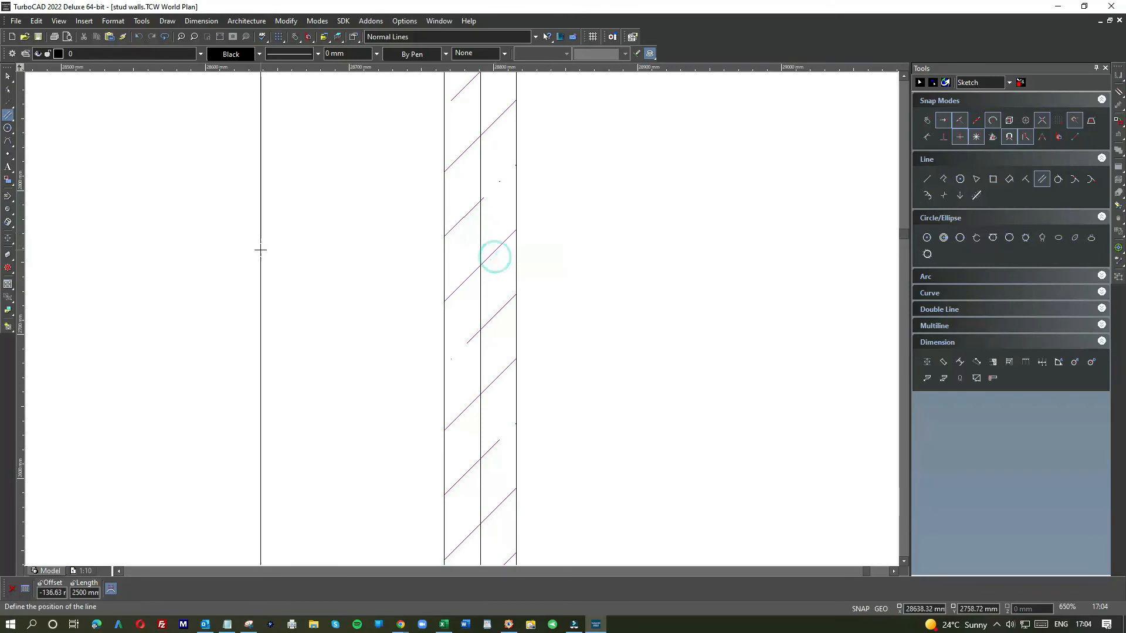
type("-")
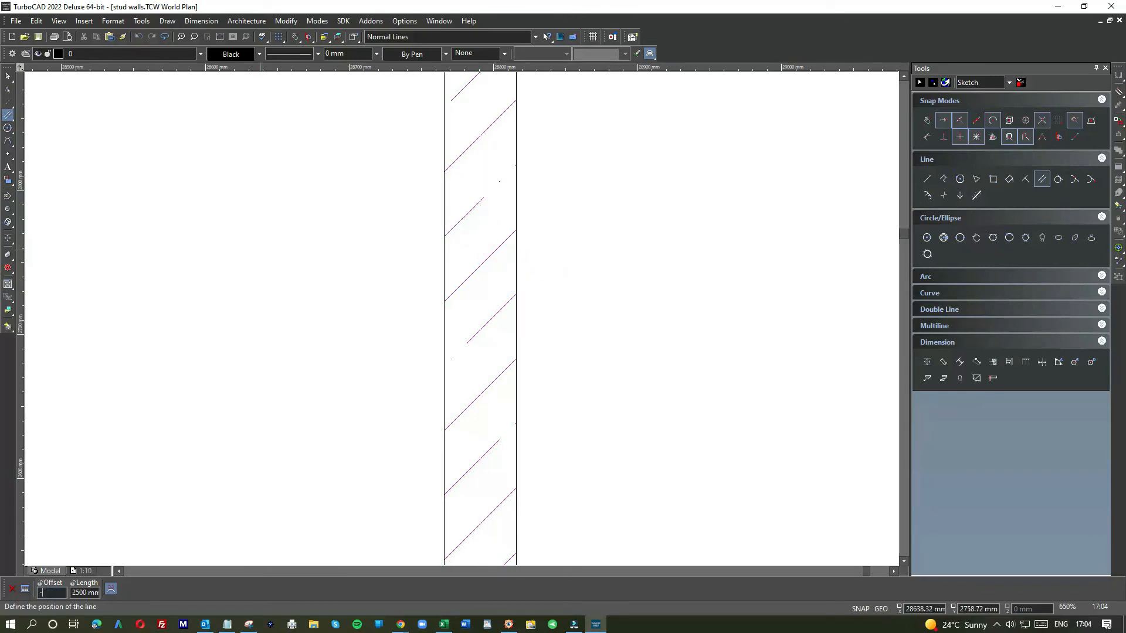
type("400")
key("Return")
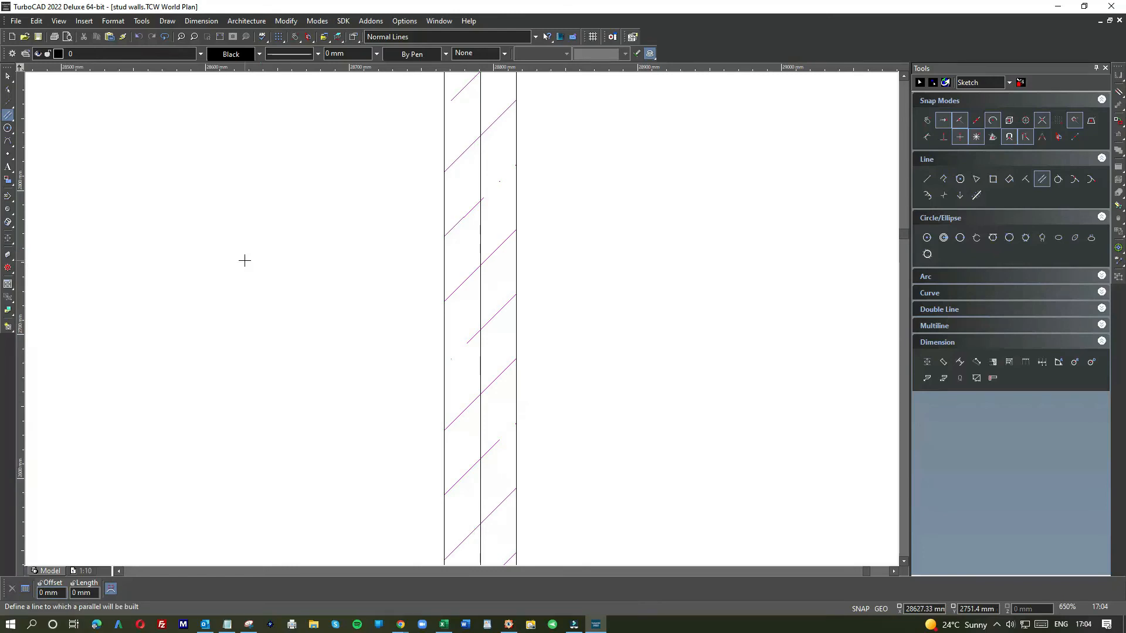
Step: Keep offsetting parallel lines at 400 mm spacing leftward across the wall, adding five more stud lines
scroll(461, 318, "down", 2)
left_click(299, 313)
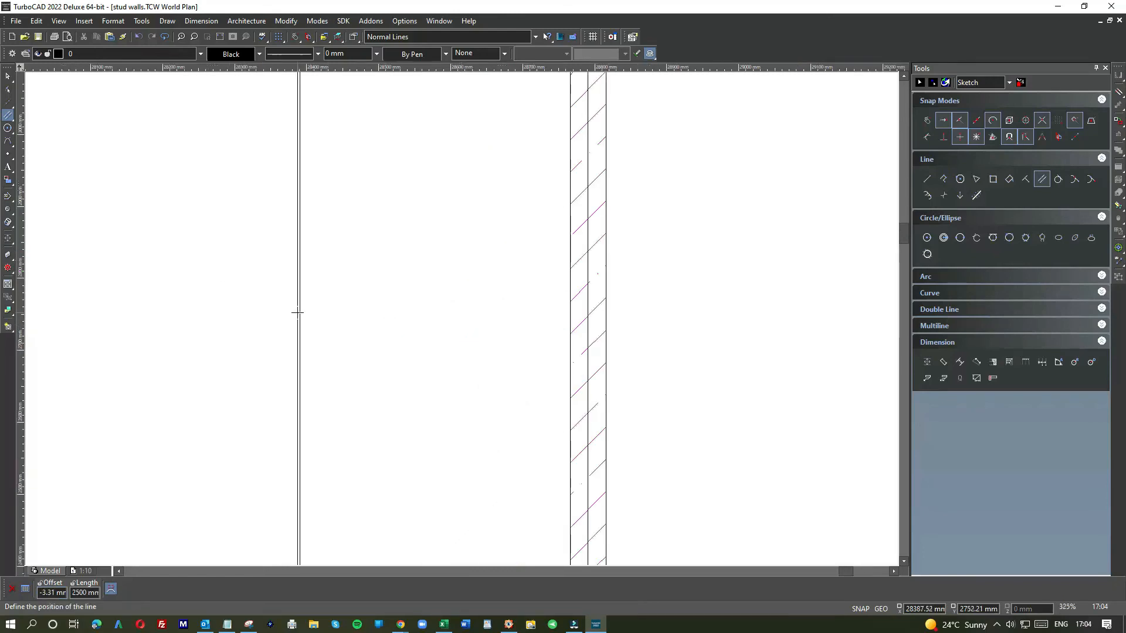
type("-")
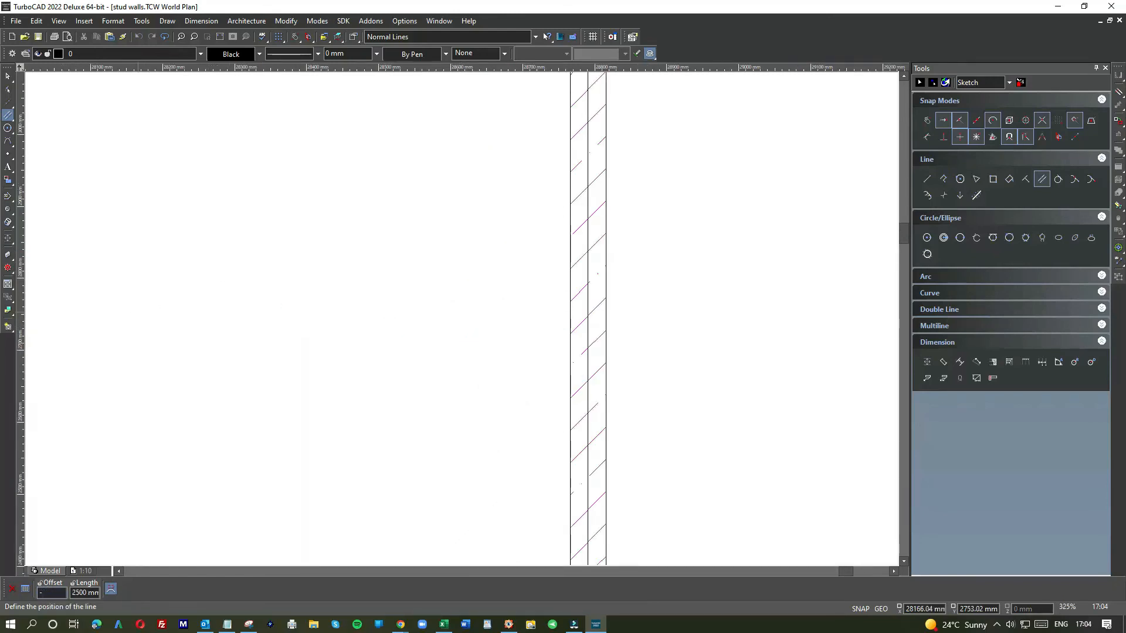
type("400")
key("Return")
scroll(461, 318, "down", 4)
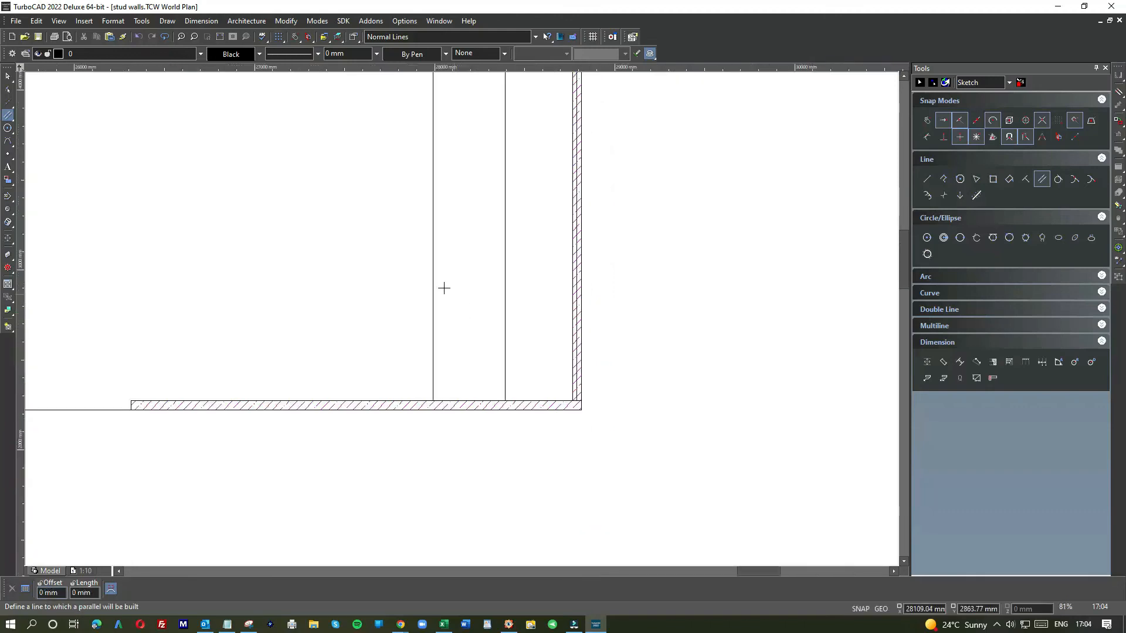
left_click(433, 270)
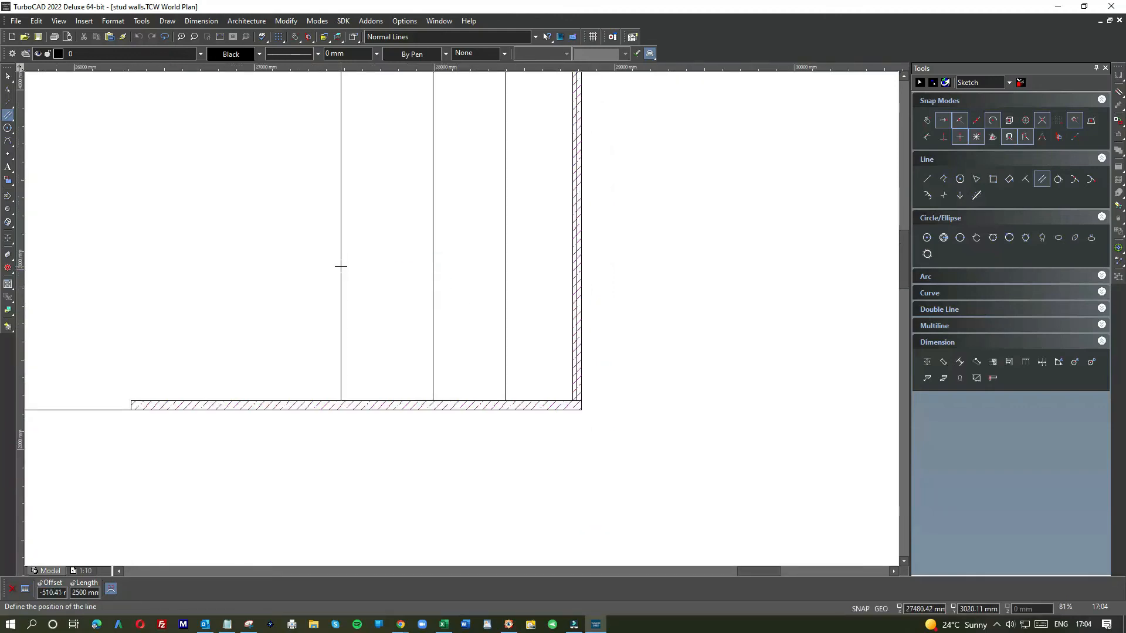
type("-400")
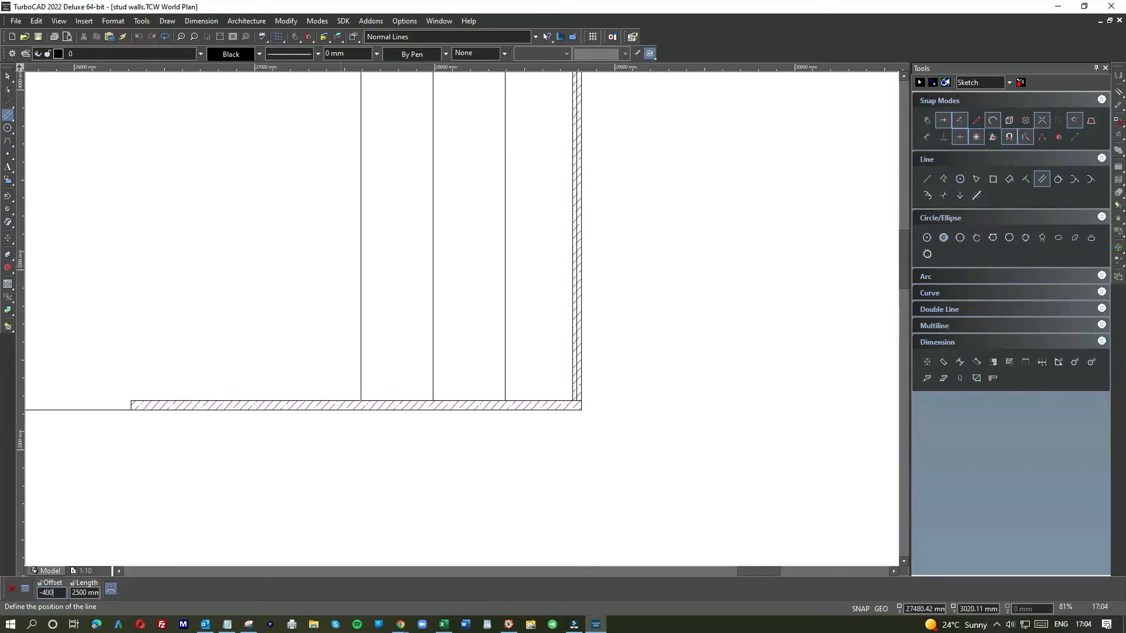
key("Return")
left_click(362, 271)
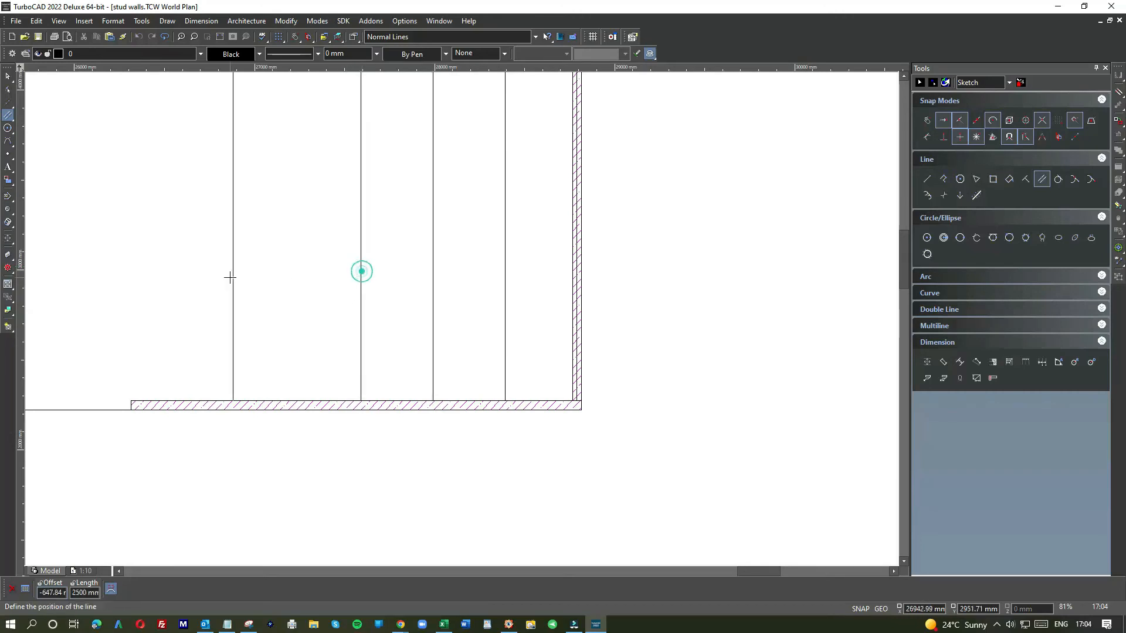
type("-400")
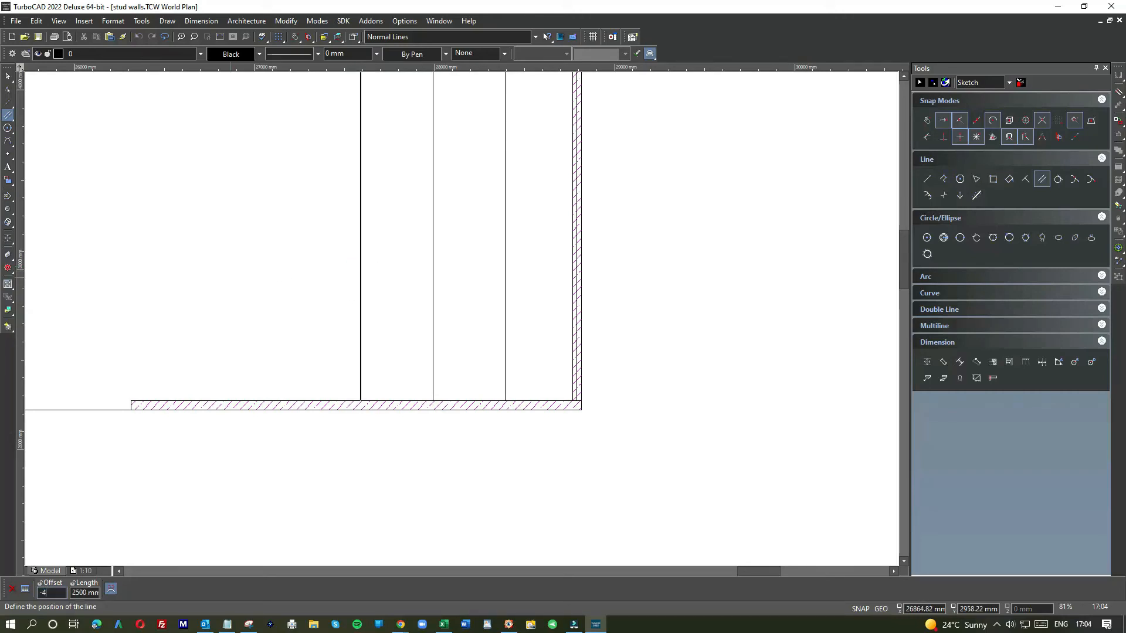
key("Return")
left_click(289, 273)
type("-")
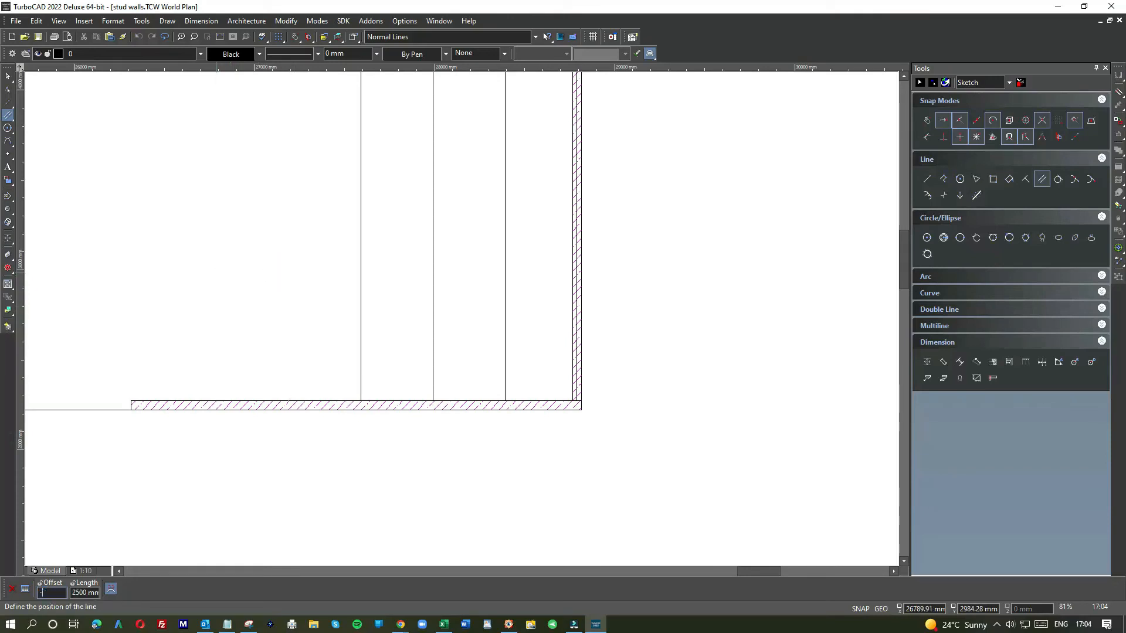
type("400")
key("Return")
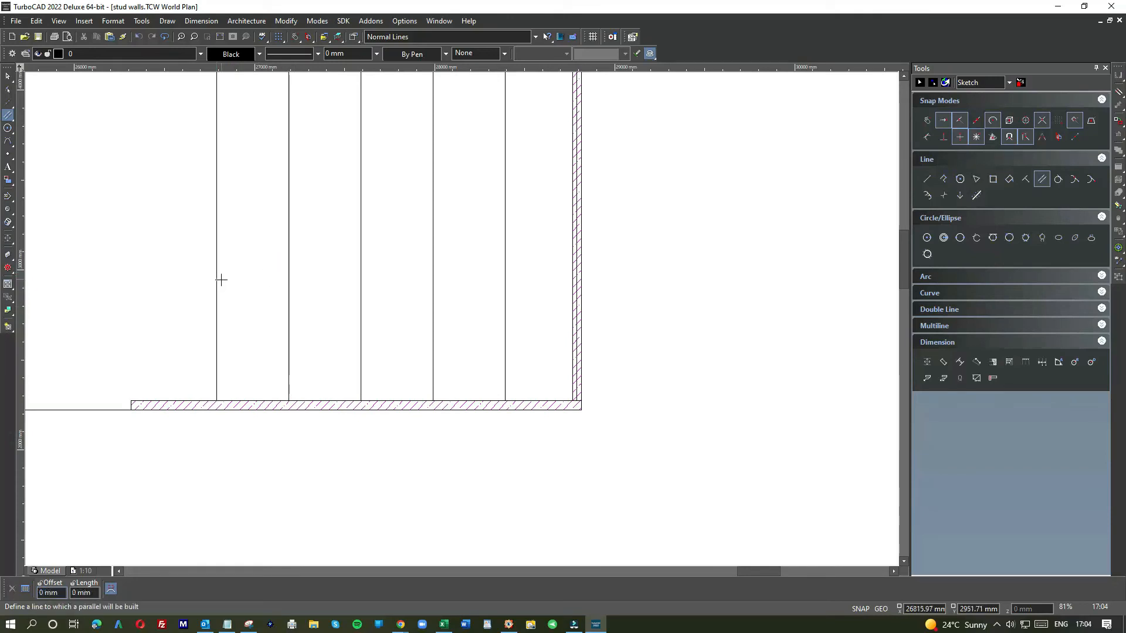
left_click(217, 271)
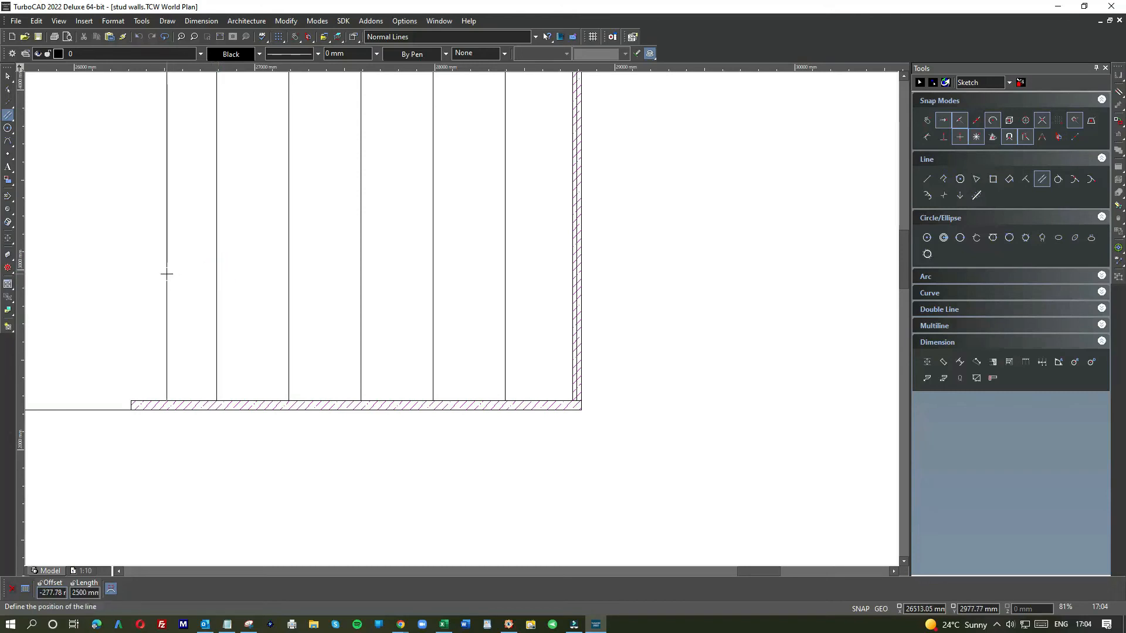
type("-400")
key("Return")
scroll(444, 341, "down", 2)
scroll(444, 332, "up", 4)
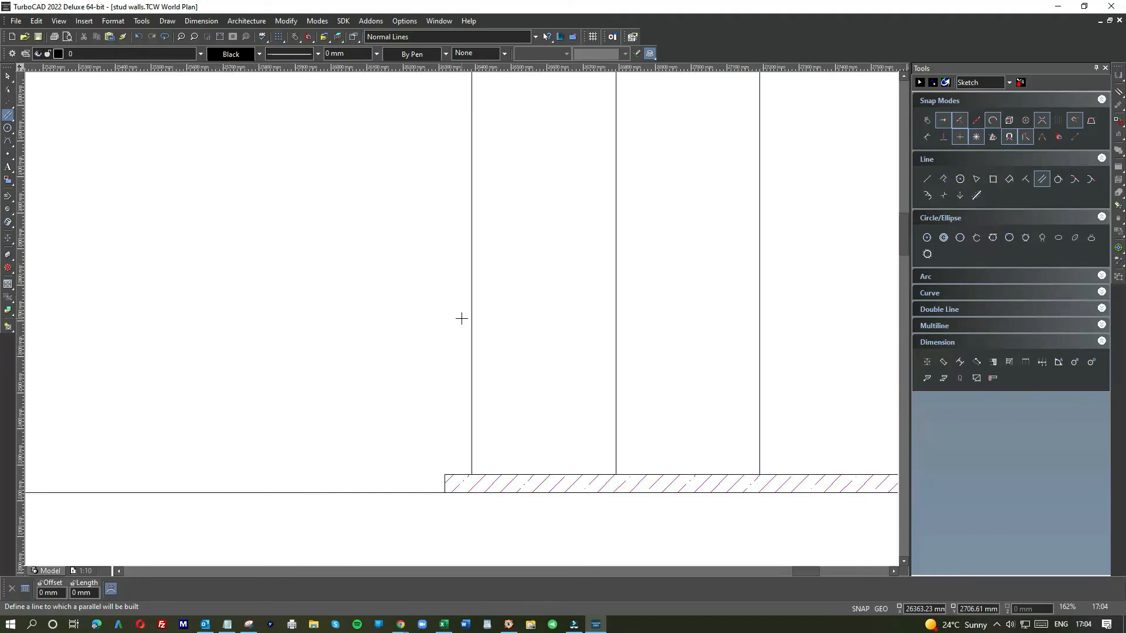
Step: Copy the end stud and paste three copies, dragging each near one of the 400 mm lines
left_click(7, 76)
scroll(476, 371, "down", 4)
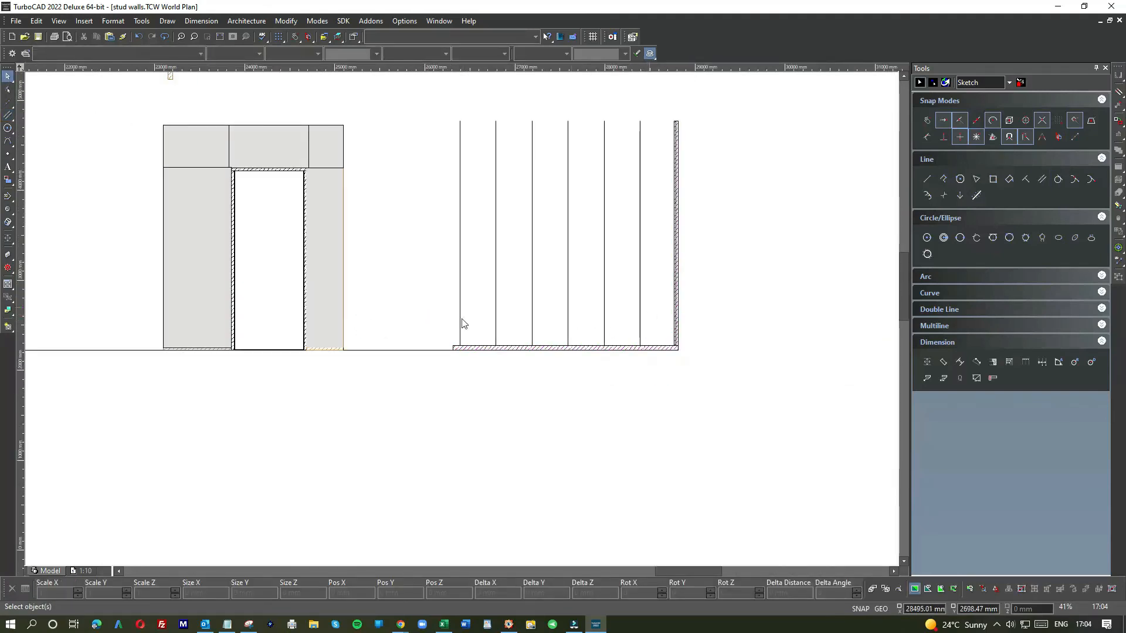
scroll(464, 323, "up", 4)
left_click(579, 273)
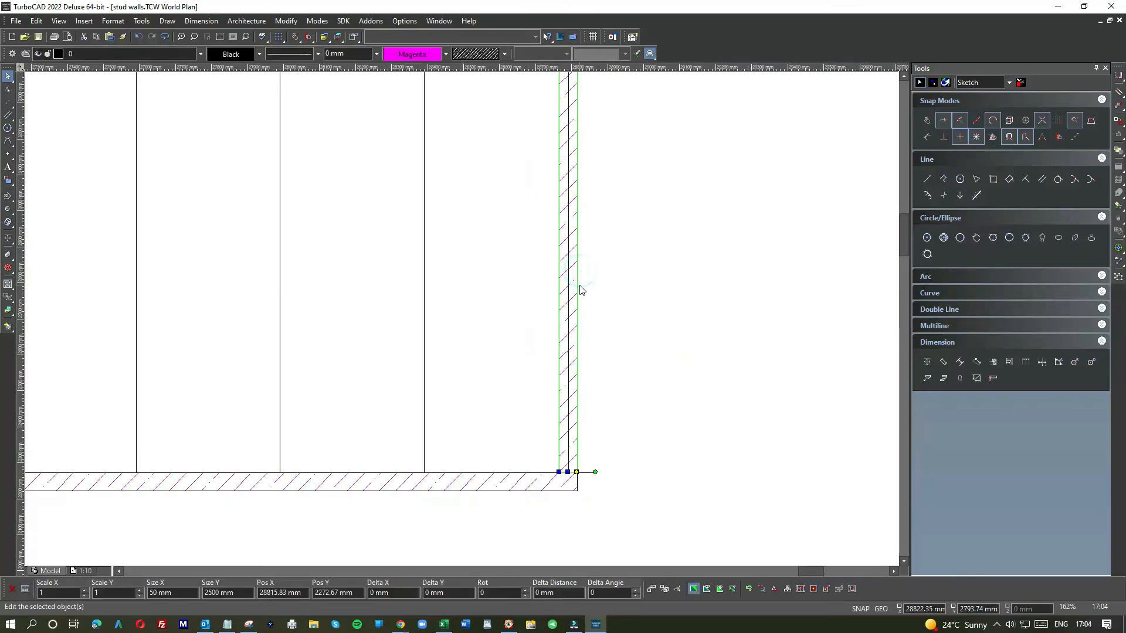
scroll(464, 323, "down", 2)
key("ctrl+c")
key("ctrl+v")
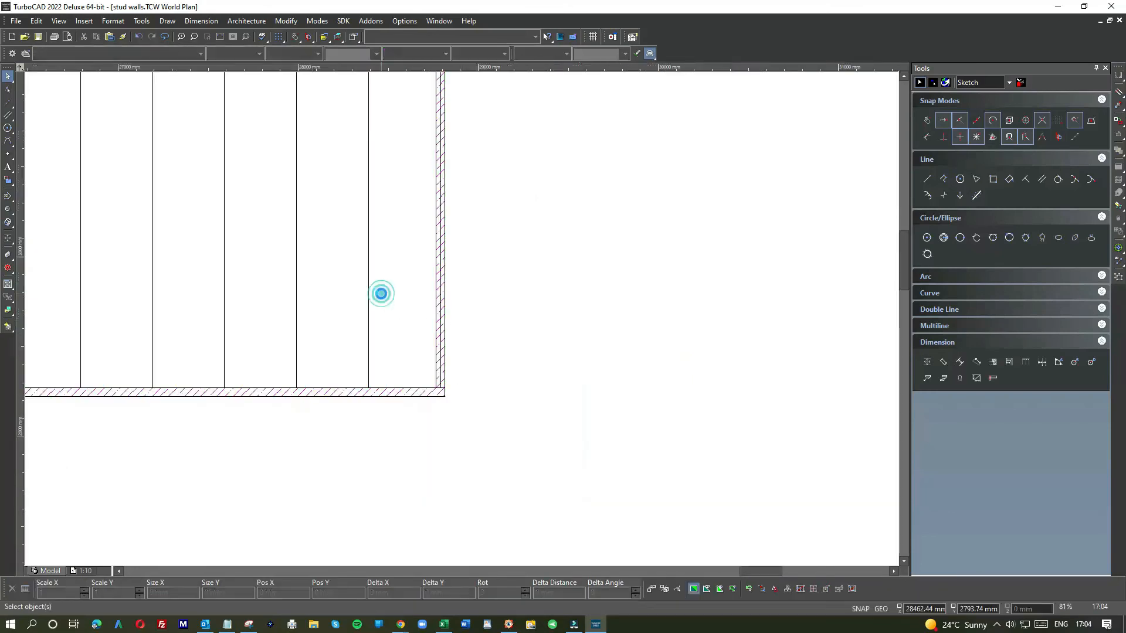
left_click_drag(450, 295, 358, 340)
left_click(344, 339)
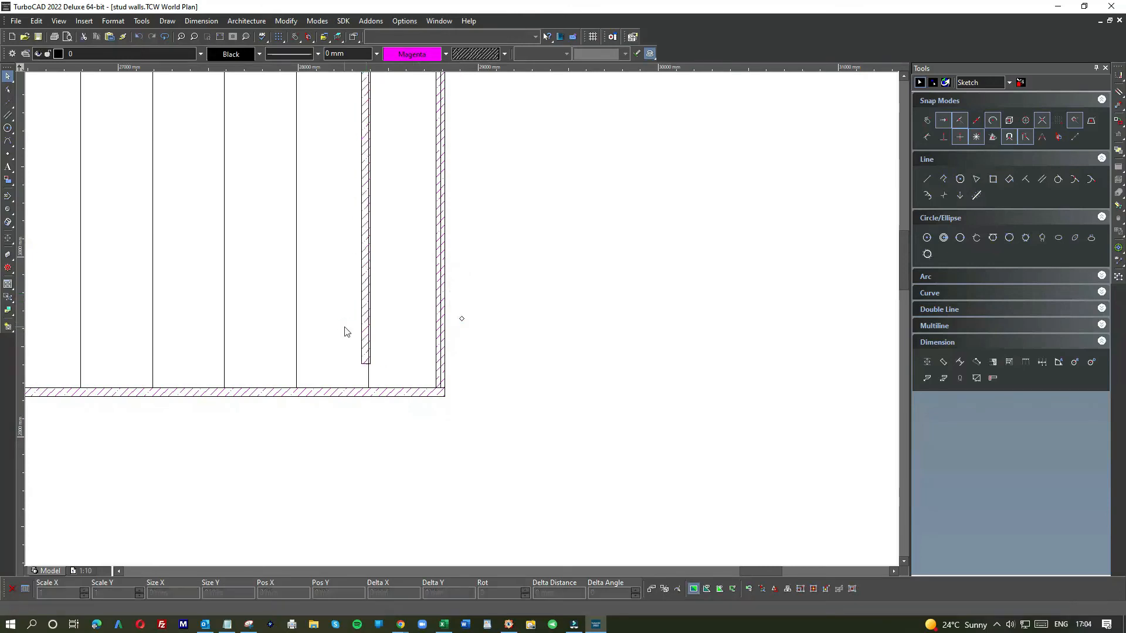
key("ctrl+v")
left_click_drag(460, 271, 294, 337)
left_click(268, 348)
key("ctrl+v")
left_click_drag(459, 280, 221, 345)
Step: Move a pasted stud so its bottom centre snaps onto the sole plate at its 400 mm line
scroll(217, 382, "up", 2)
scroll(462, 319, "up", 4)
left_click(661, 306)
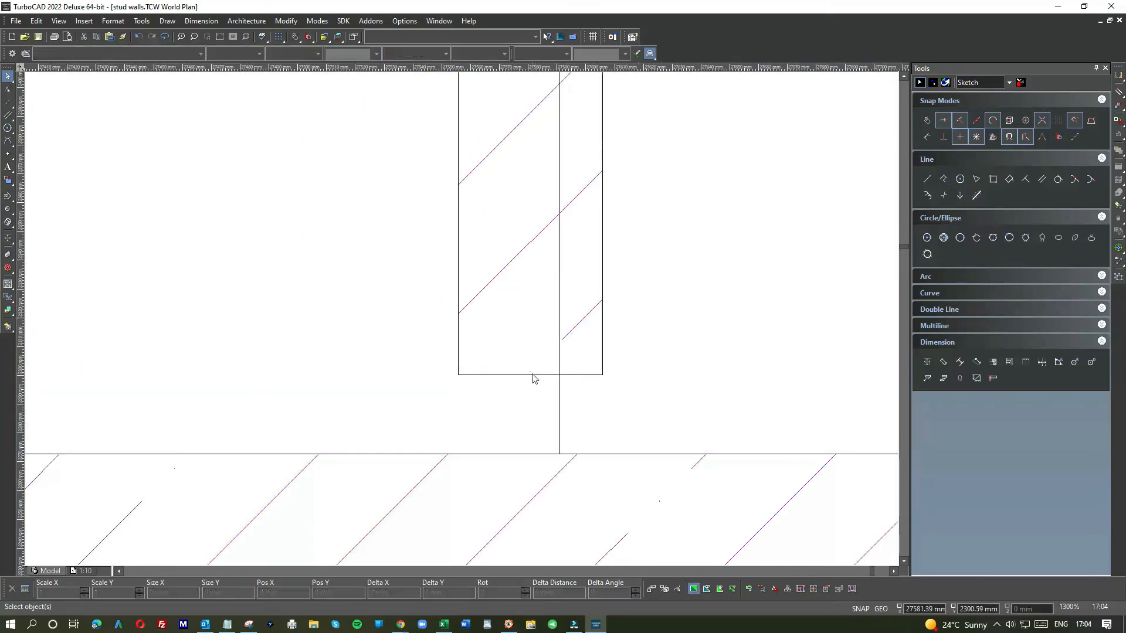
left_click(530, 374)
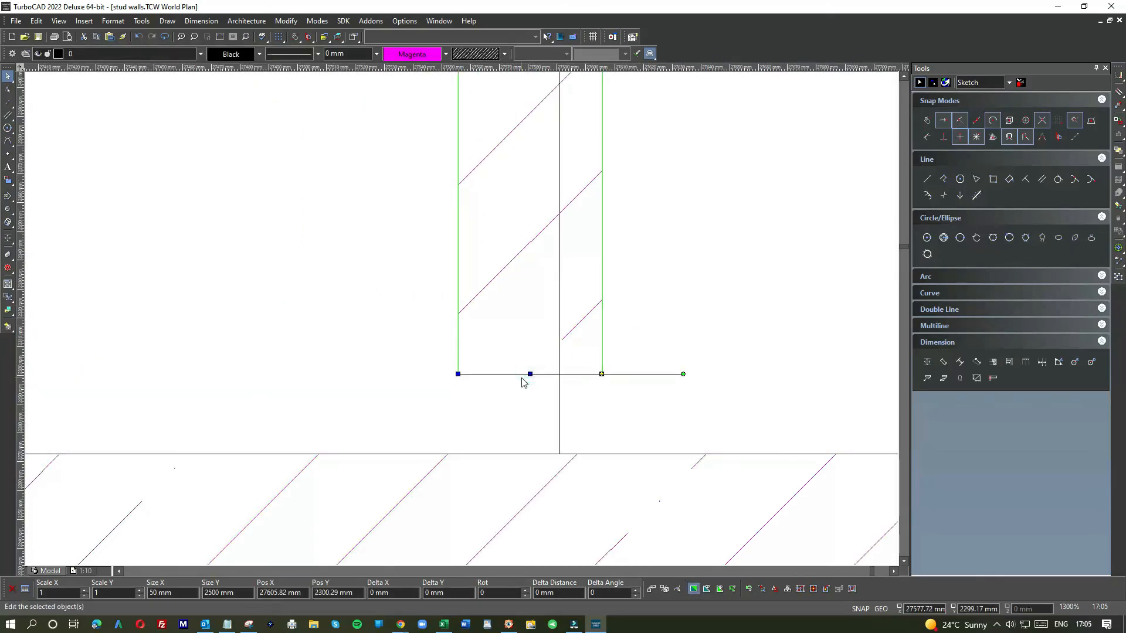
key("e")
left_click(533, 375)
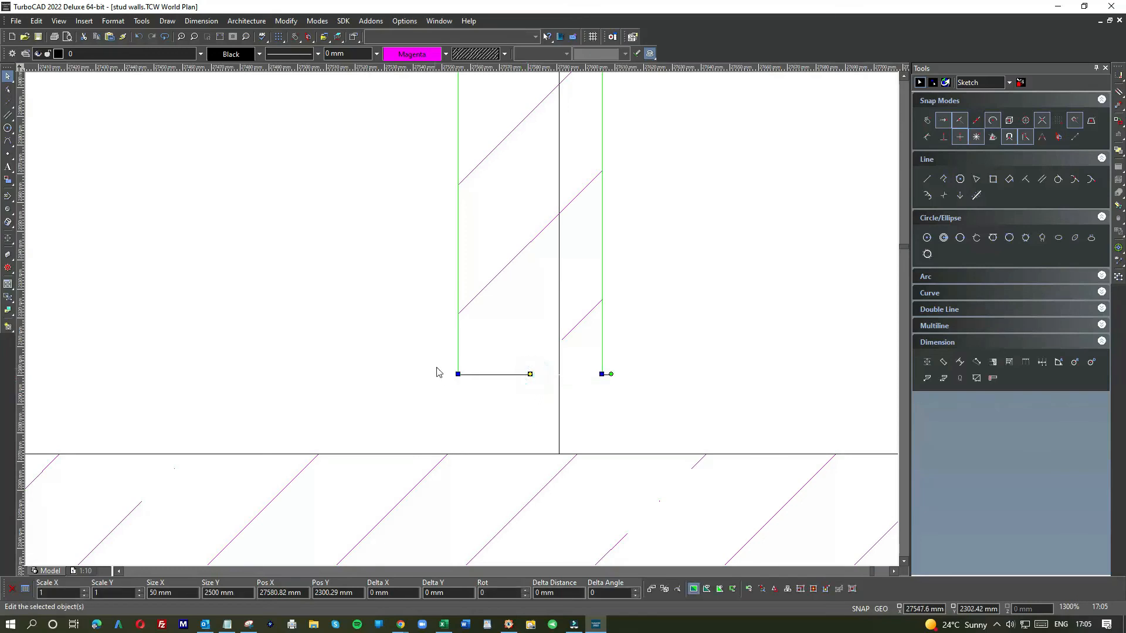
left_click(530, 374)
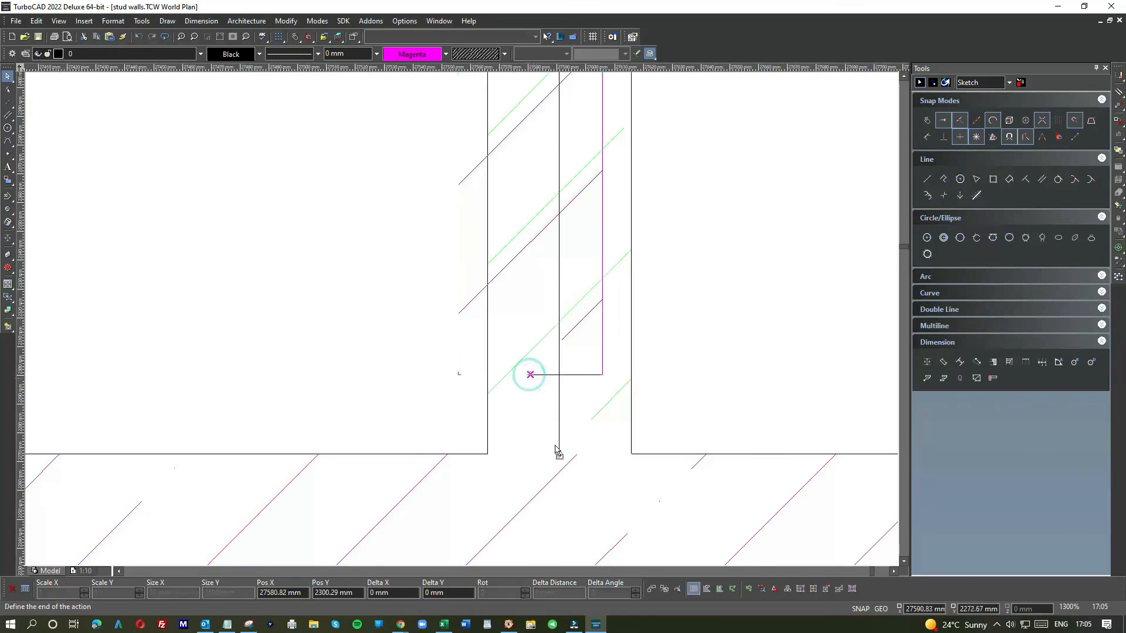
left_click(559, 453)
Step: Move the next pasted stud down onto the sole plate, centred on its line
scroll(330, 374, "down", 1)
scroll(462, 323, "down", 3)
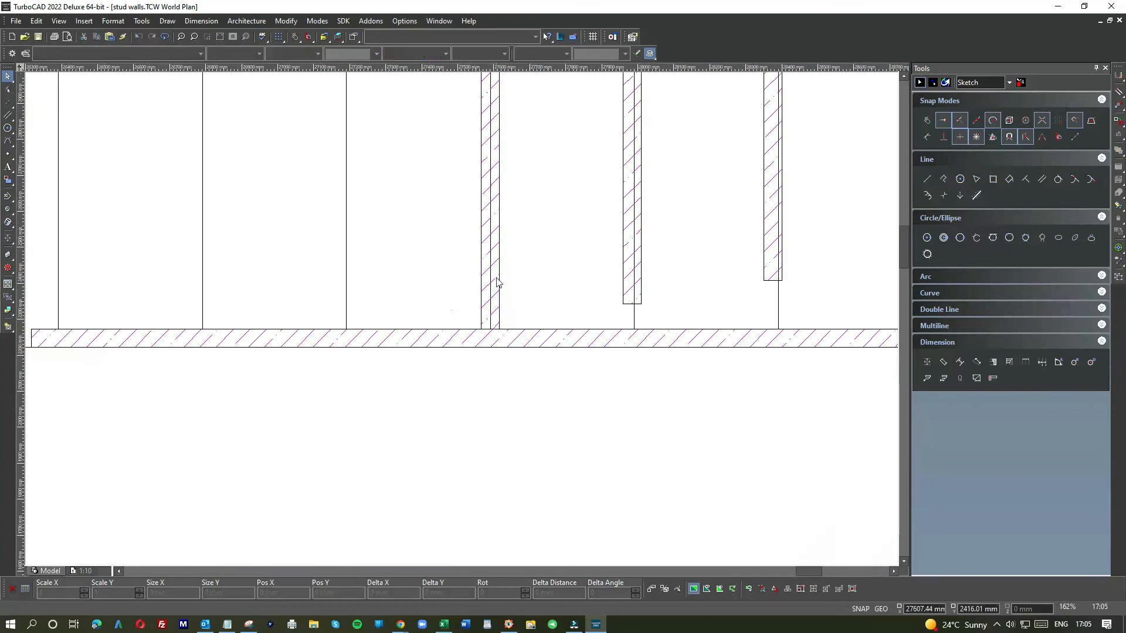
scroll(397, 286, "down", 1)
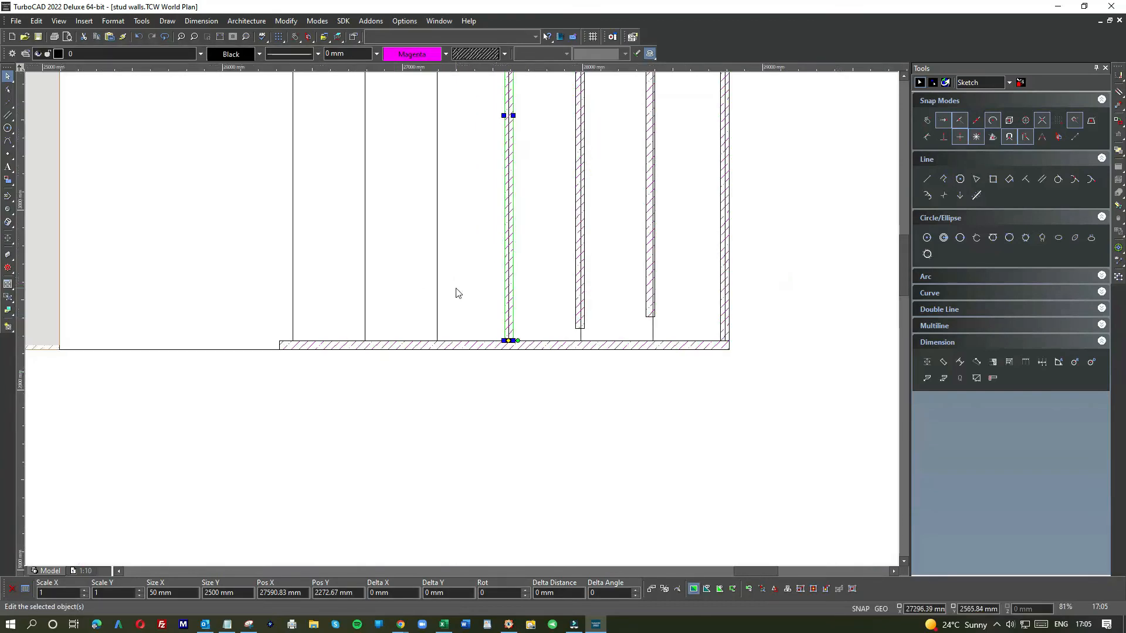
left_click(455, 287)
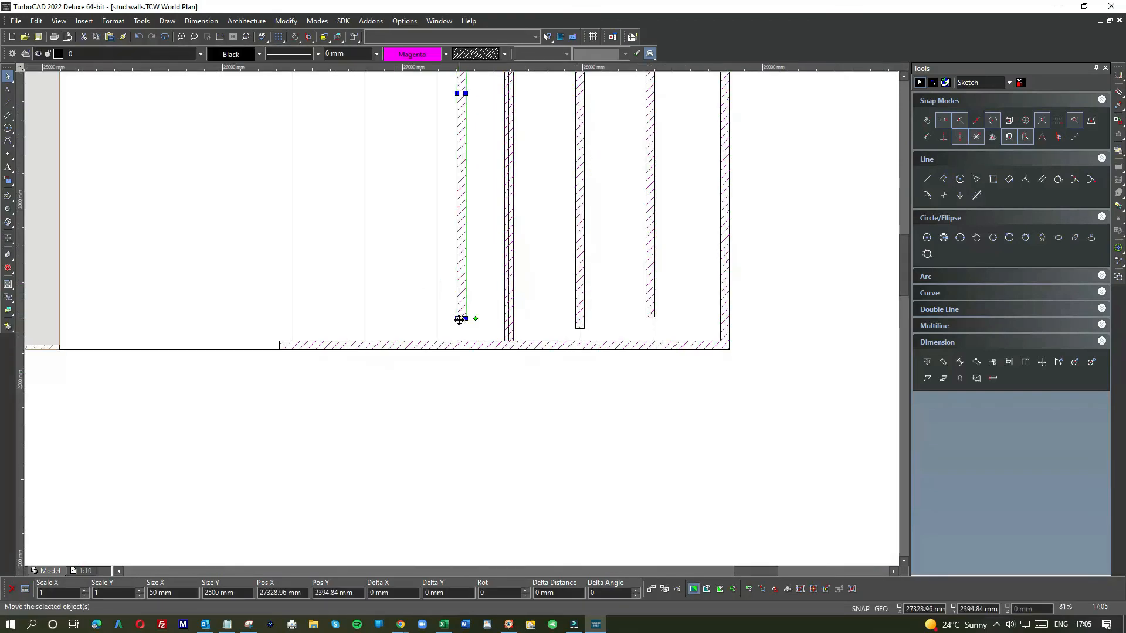
left_click_drag(462, 318, 437, 340)
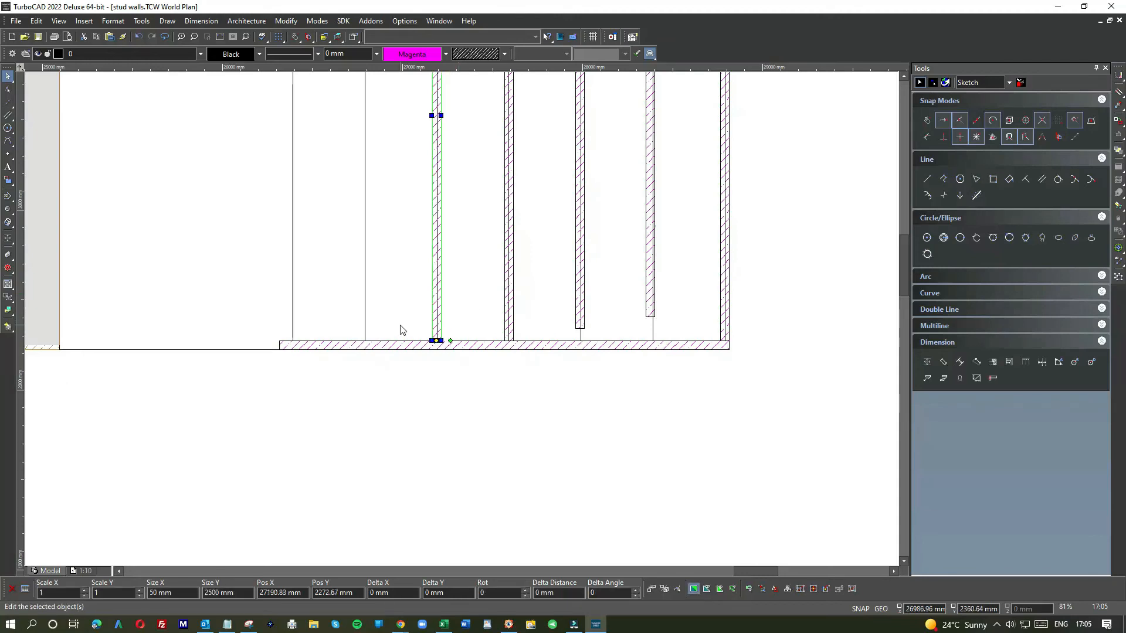
left_click(399, 325)
Step: Move the stud near the 28000 mm mark down so its bottom centre snaps onto the sole plate at its line
left_click(581, 309)
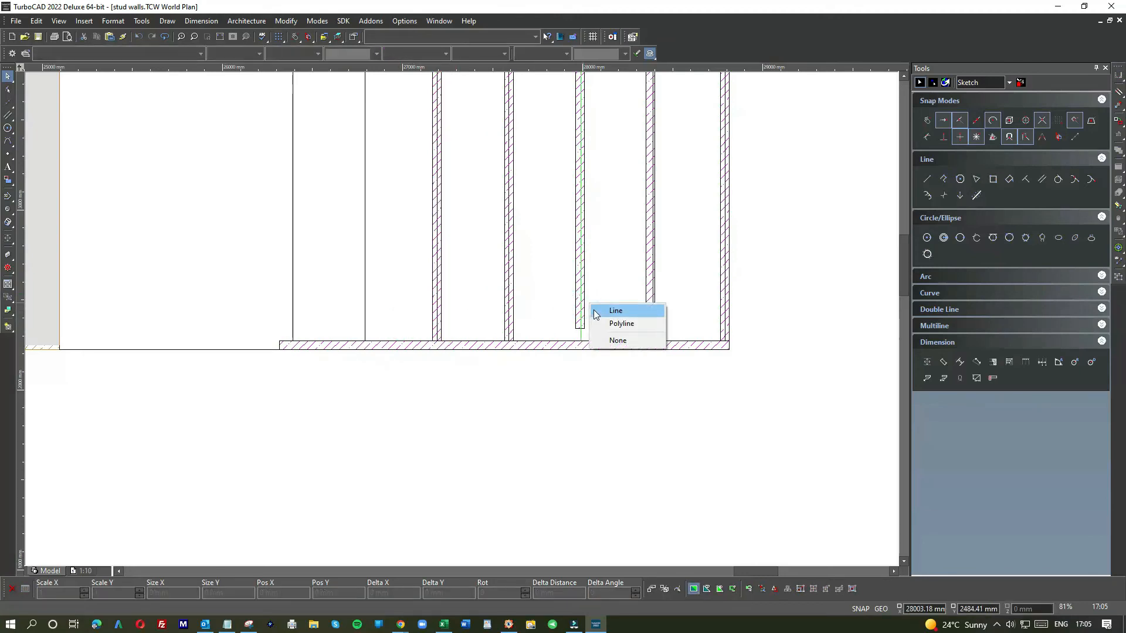
left_click(604, 309)
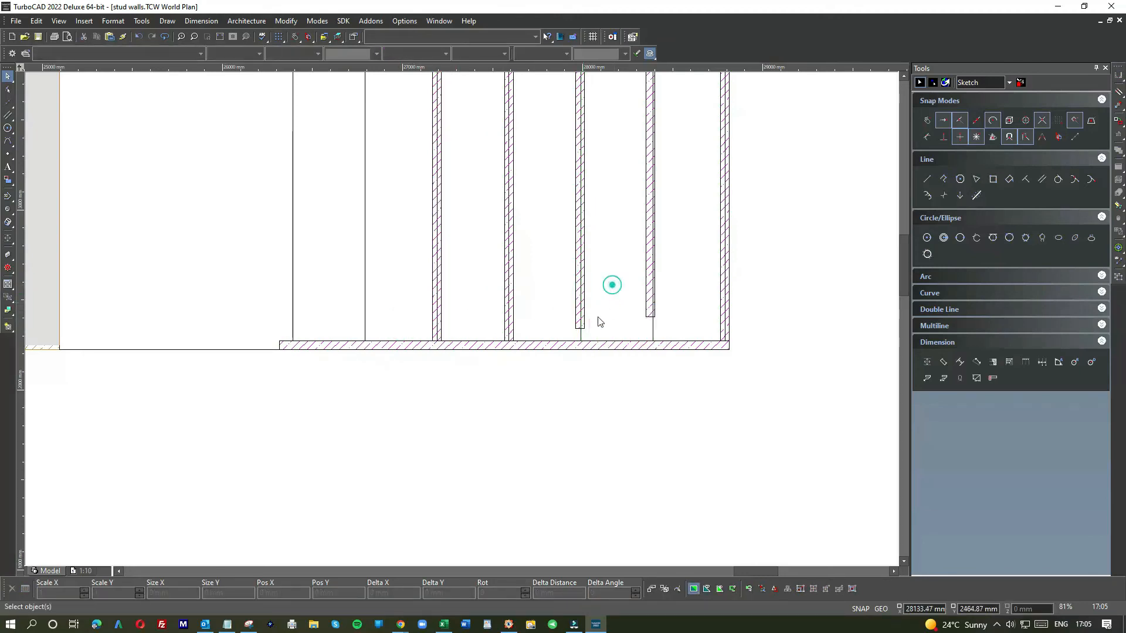
scroll(596, 319, "up", 5)
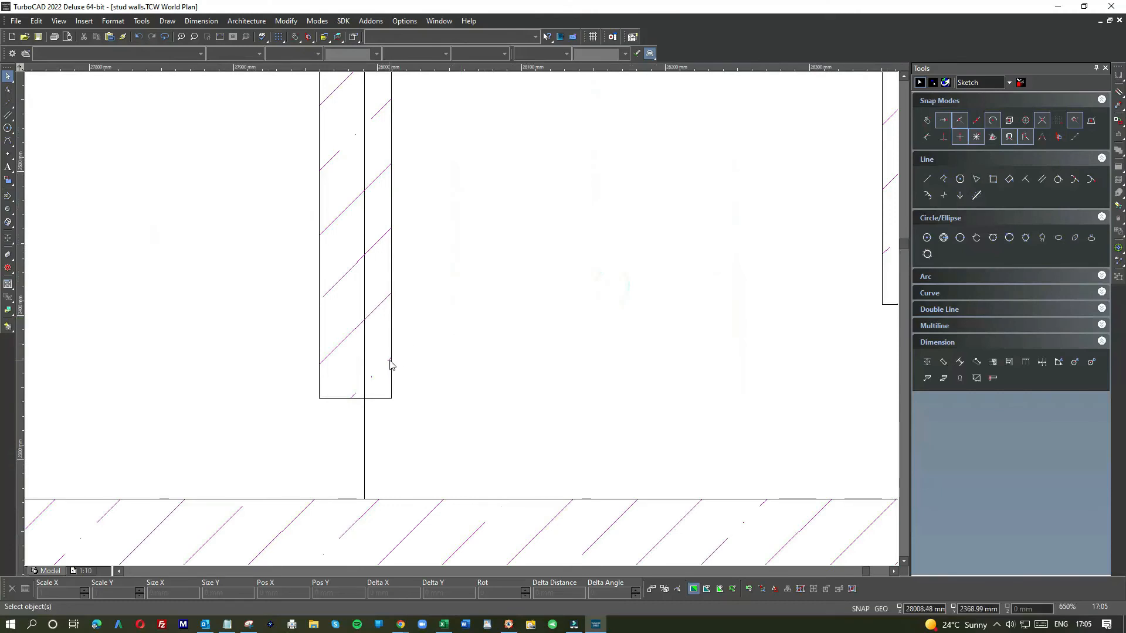
left_click(386, 379)
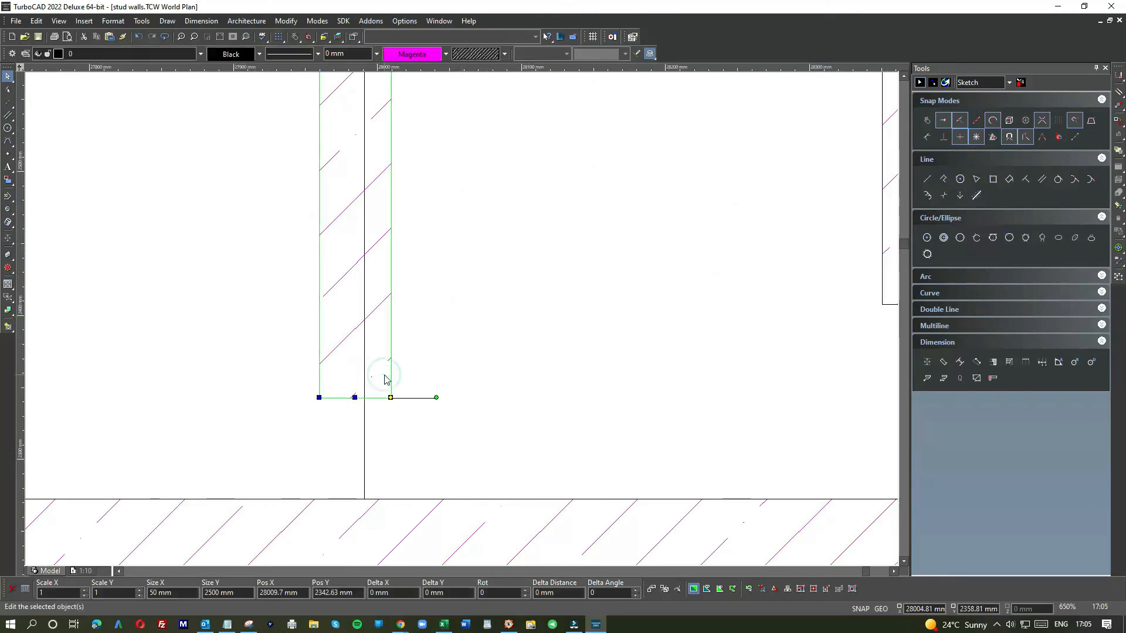
left_click(354, 398)
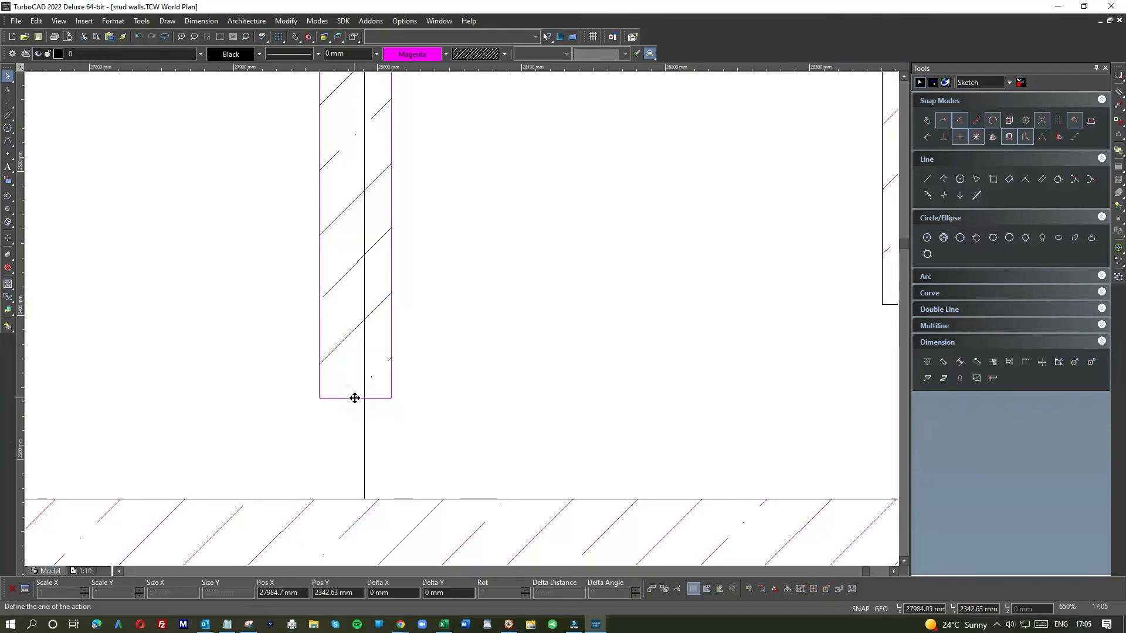
left_click(362, 498)
left_click(533, 444)
Step: Move the following pasted stud down onto the sole plate, its bottom centre on its 400 mm line
scroll(463, 323, "down", 3)
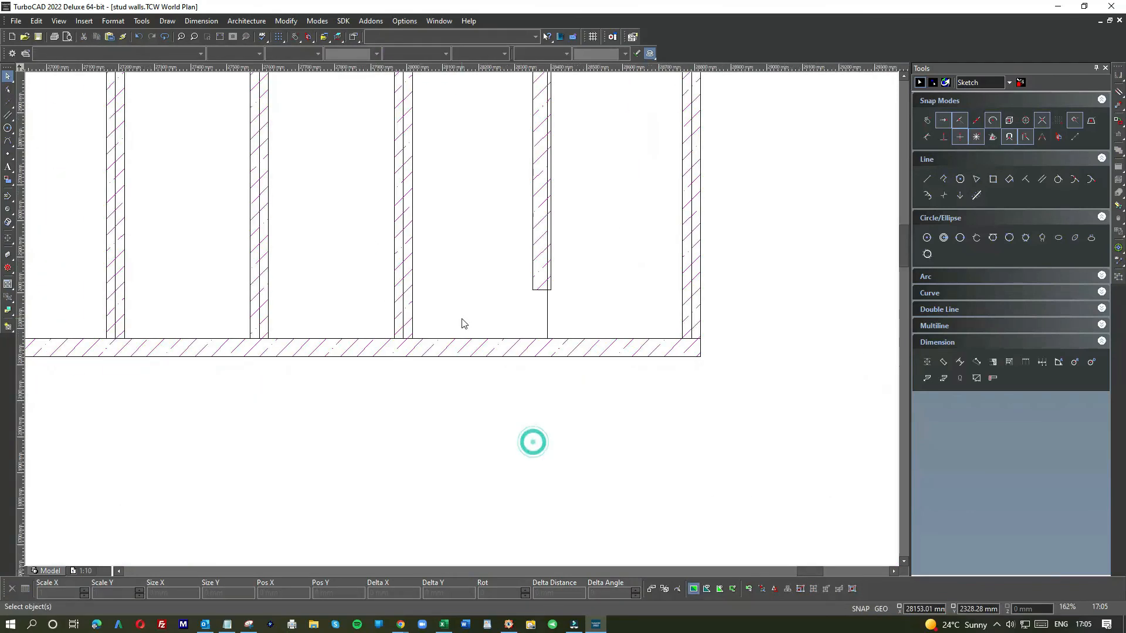
scroll(465, 324, "up", 5)
left_click(521, 348)
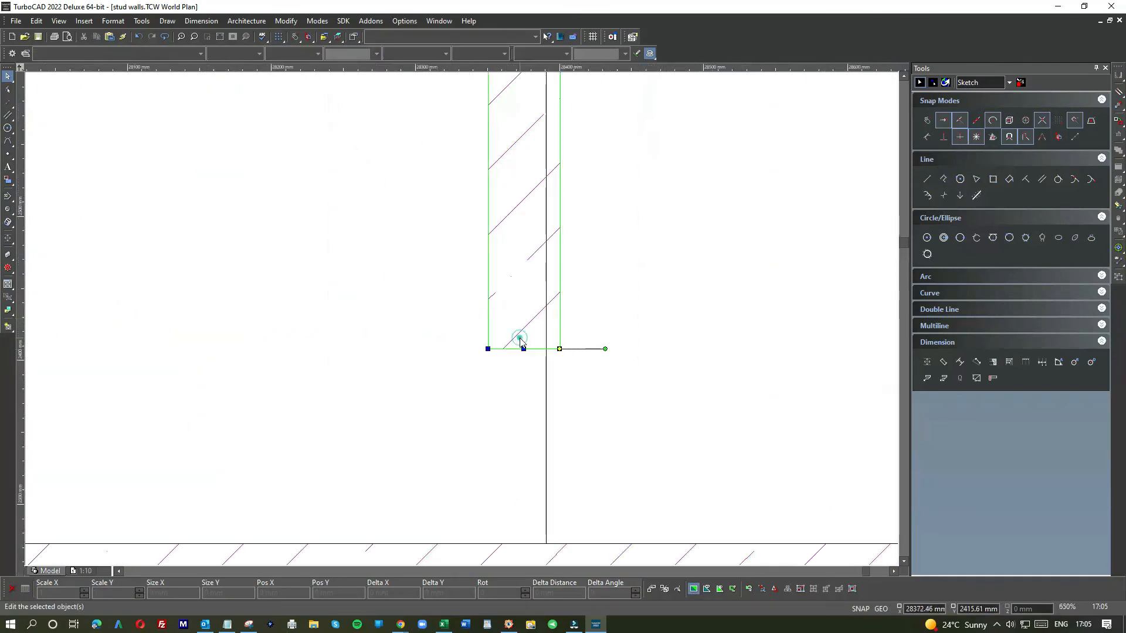
left_click_drag(520, 343, 523, 361)
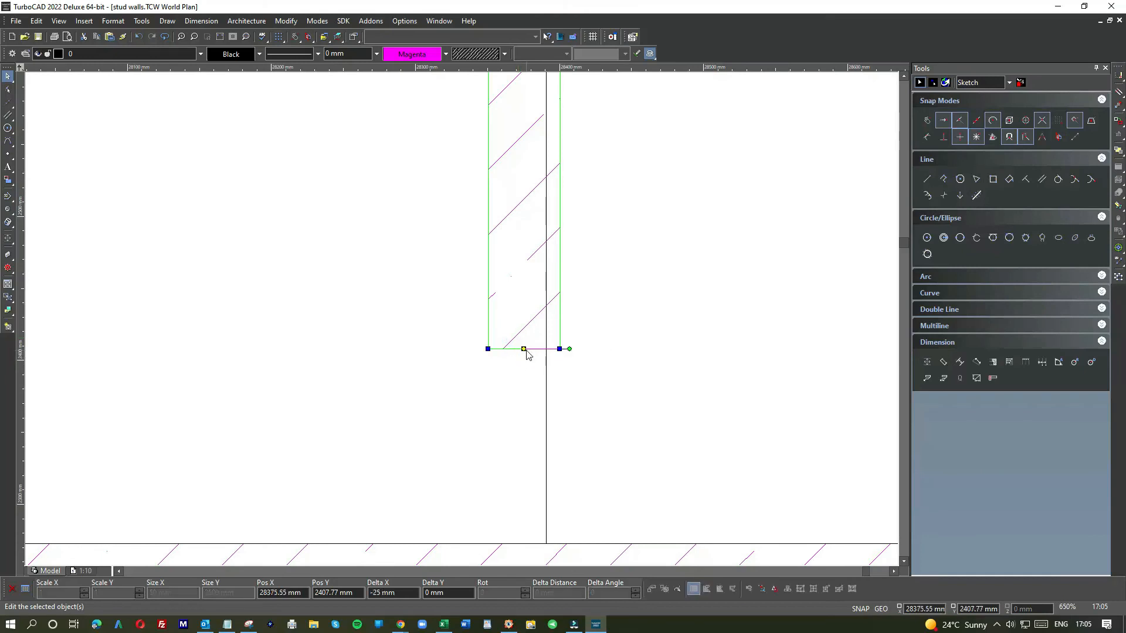
left_click(524, 350)
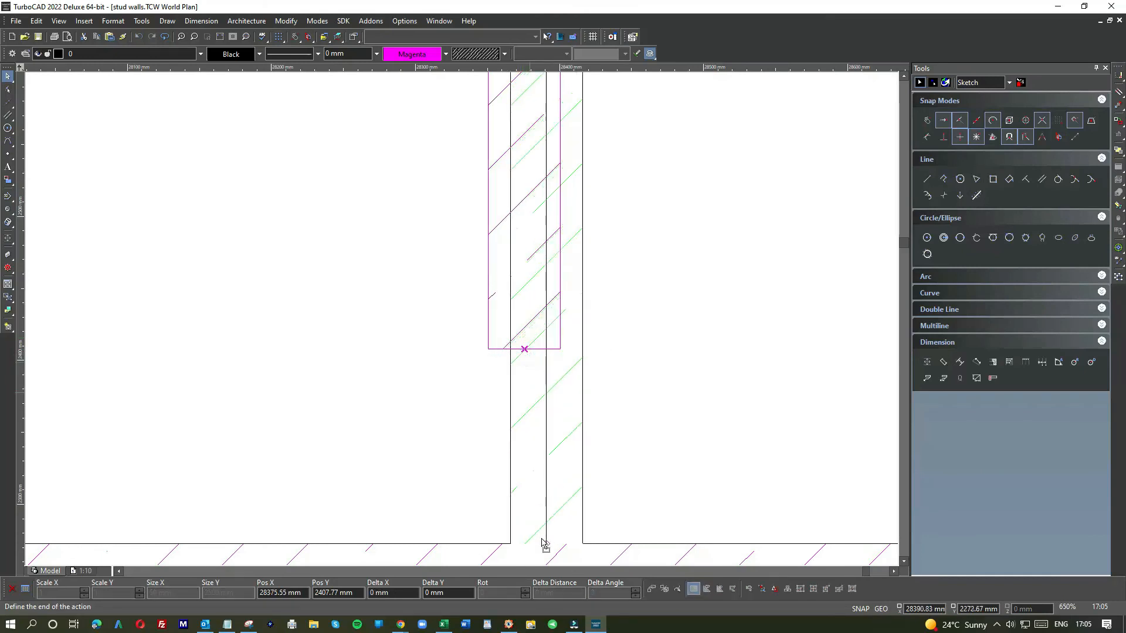
left_click(544, 544)
Step: Drag the leftmost stud down until its base sits on the top of the sole plate
scroll(463, 319, "down", 6)
scroll(463, 323, "up", 3)
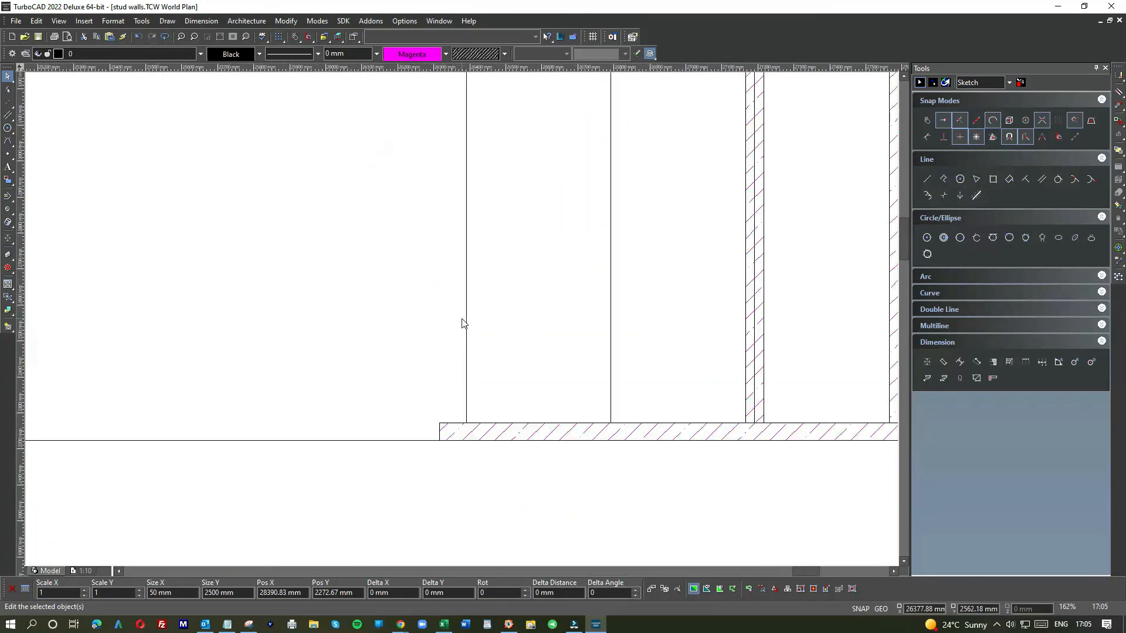
scroll(463, 321, "down", 2)
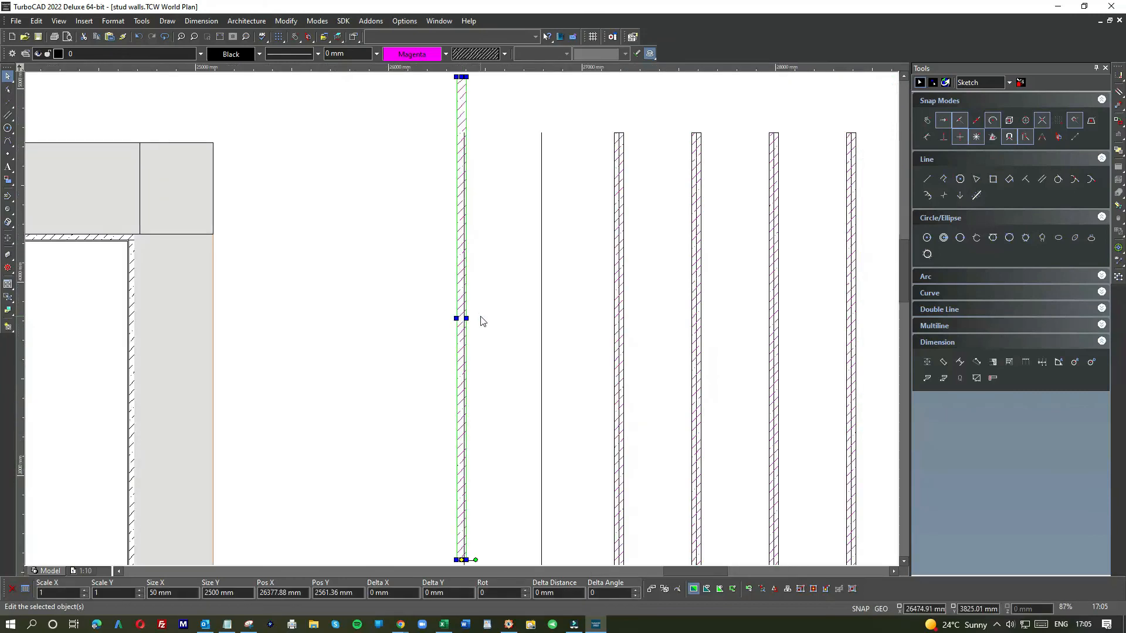
scroll(478, 319, "down", 4)
scroll(448, 397, "up", 4)
scroll(462, 317, "up", 3)
left_click_drag(462, 315, 466, 427)
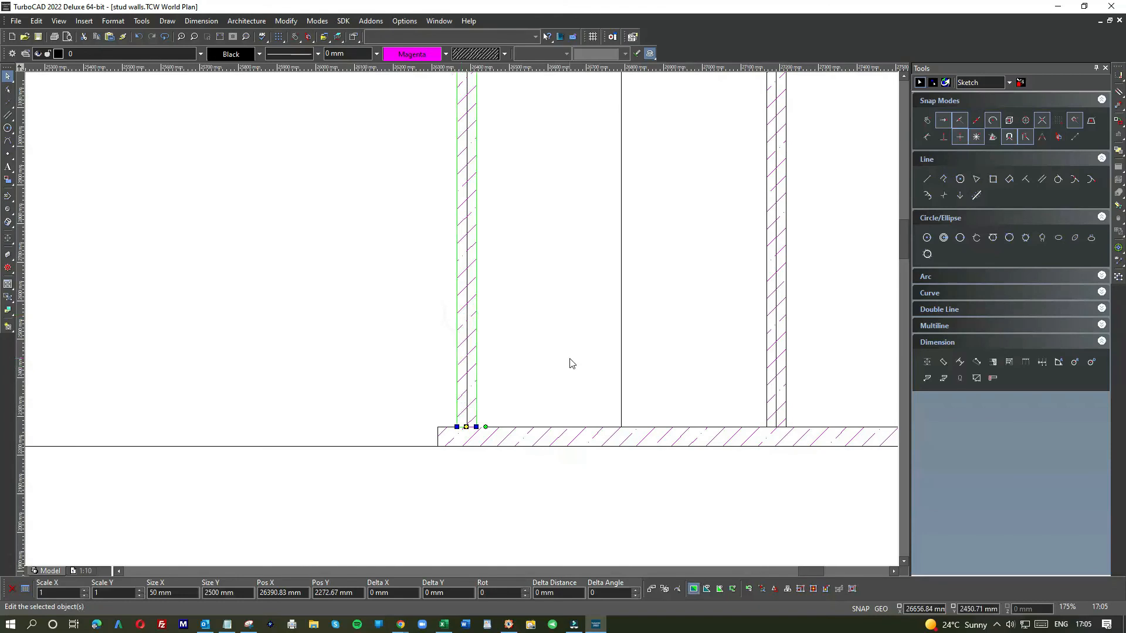
scroll(533, 376, "down", 4)
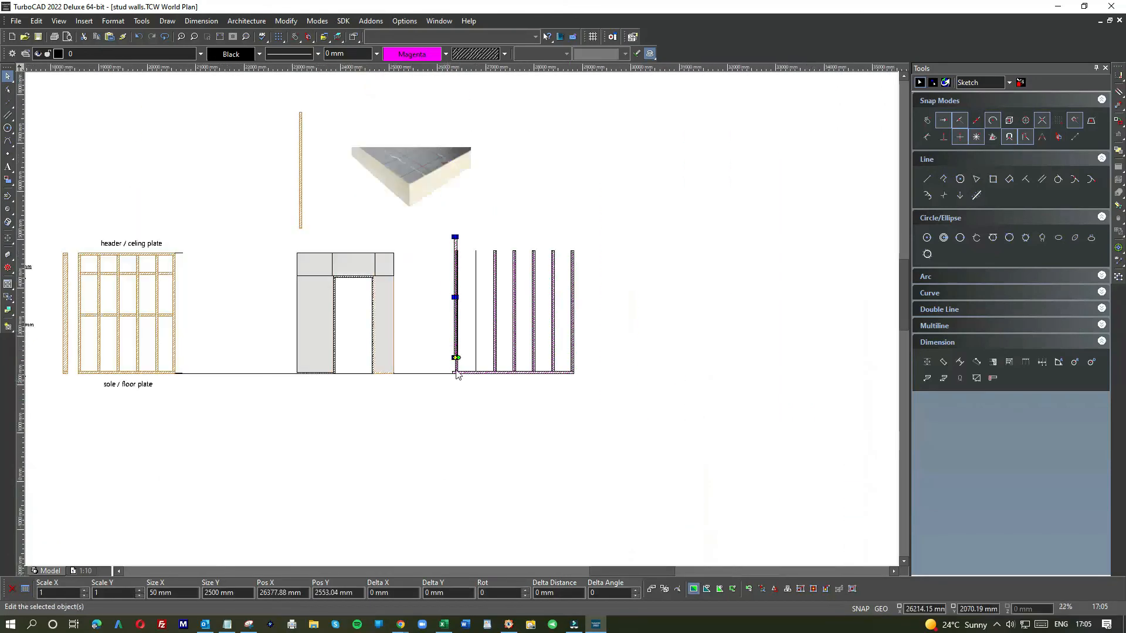
scroll(464, 323, "up", 3)
left_click_drag(449, 251, 609, 359)
left_click(659, 313)
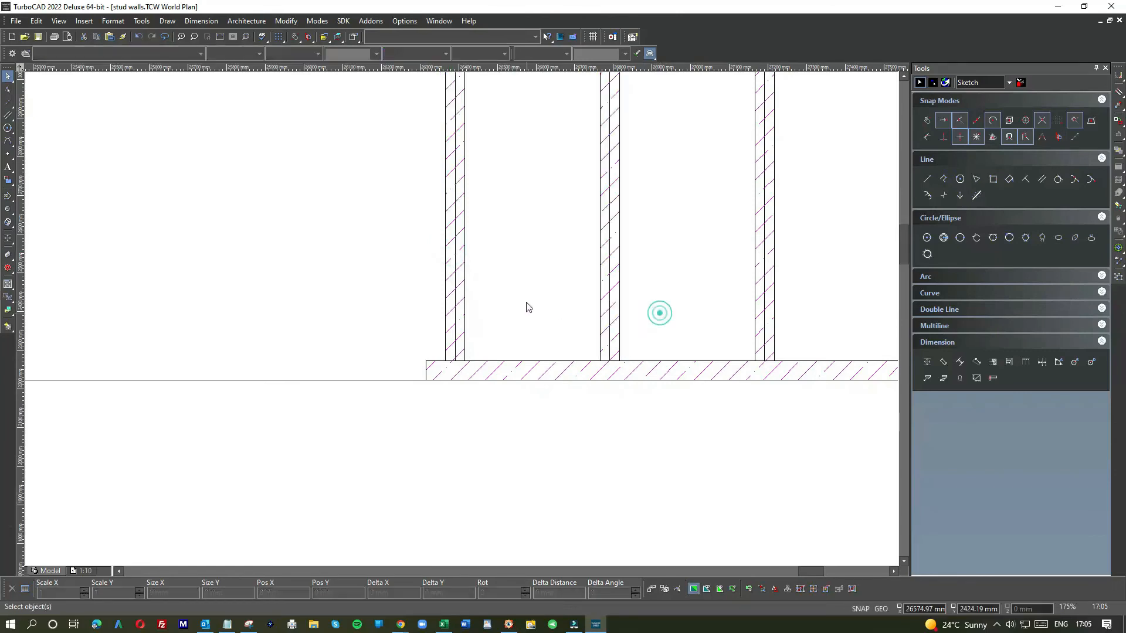
scroll(417, 342, "down", 3)
scroll(416, 326, "up", 6)
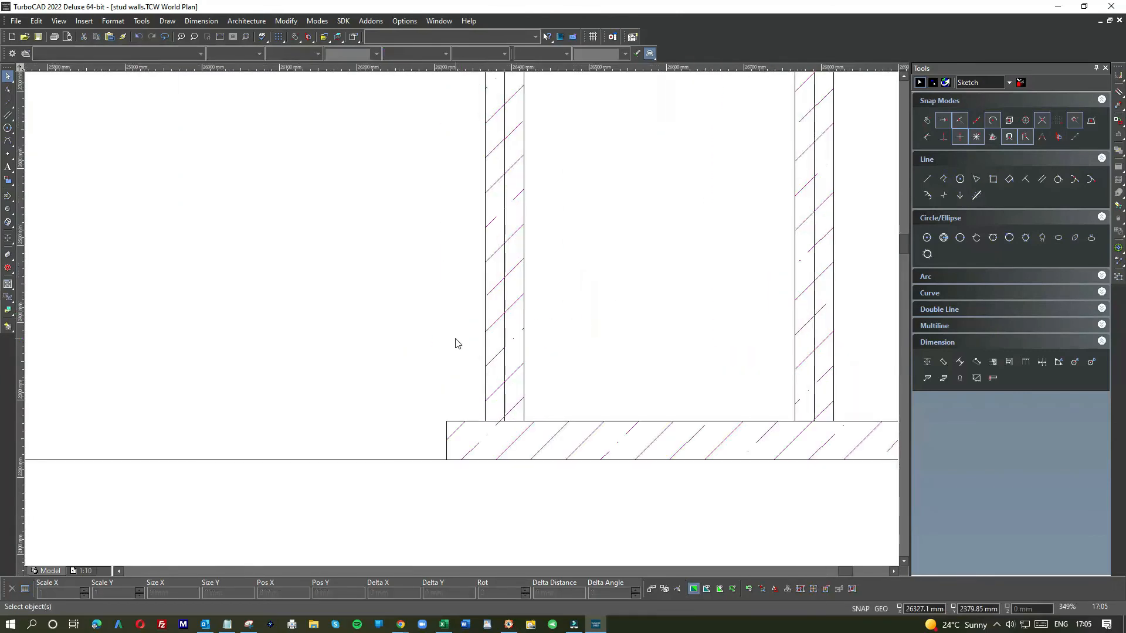
Step: Delete the vertical 400 mm guide lines running through the middle of the placed studs
left_click(504, 301)
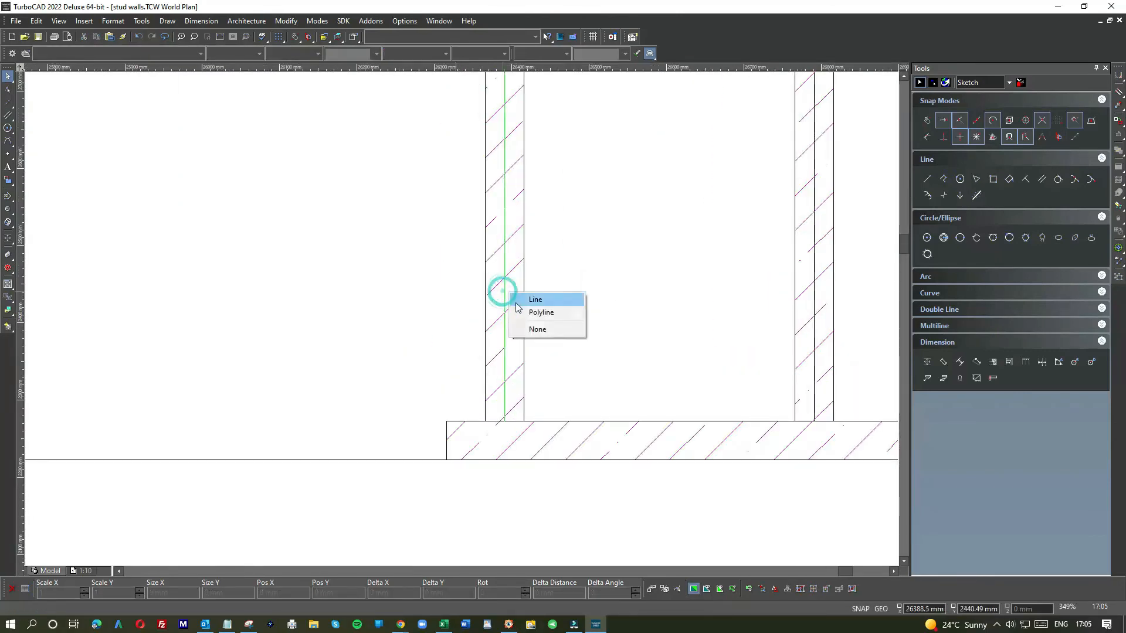
left_click(519, 301)
left_click(708, 293)
left_click(816, 299)
scroll(467, 329, "down", 3)
scroll(464, 324, "up", 2)
right_click(533, 290)
left_click(553, 289)
right_click(842, 283)
left_click(868, 295)
scroll(463, 323, "down", 2)
scroll(477, 317, "down", 1)
scroll(462, 322, "up", 3)
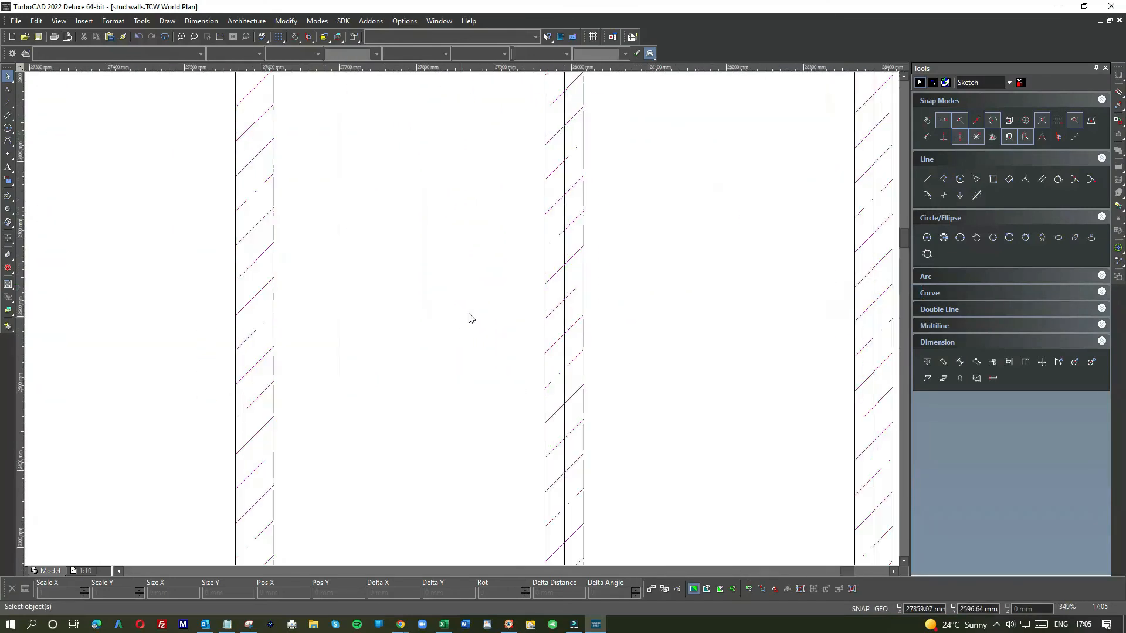
right_click(563, 253)
left_click(587, 260)
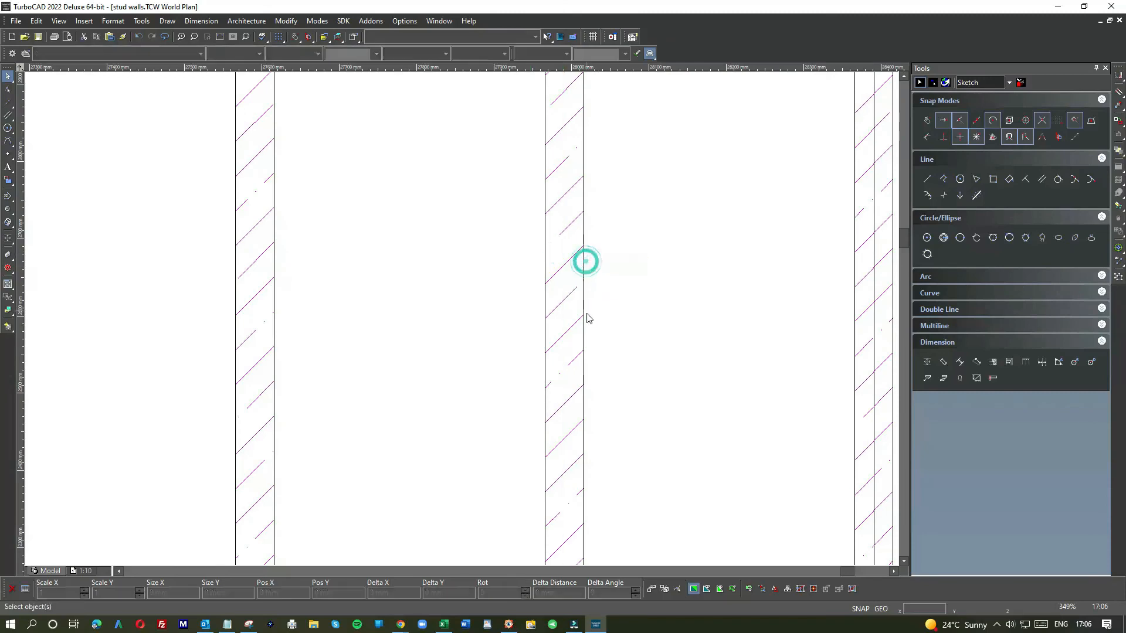
Step: Delete the remaining centre guide lines inside two more studs
scroll(463, 323, "down", 3)
scroll(524, 298, "up", 3)
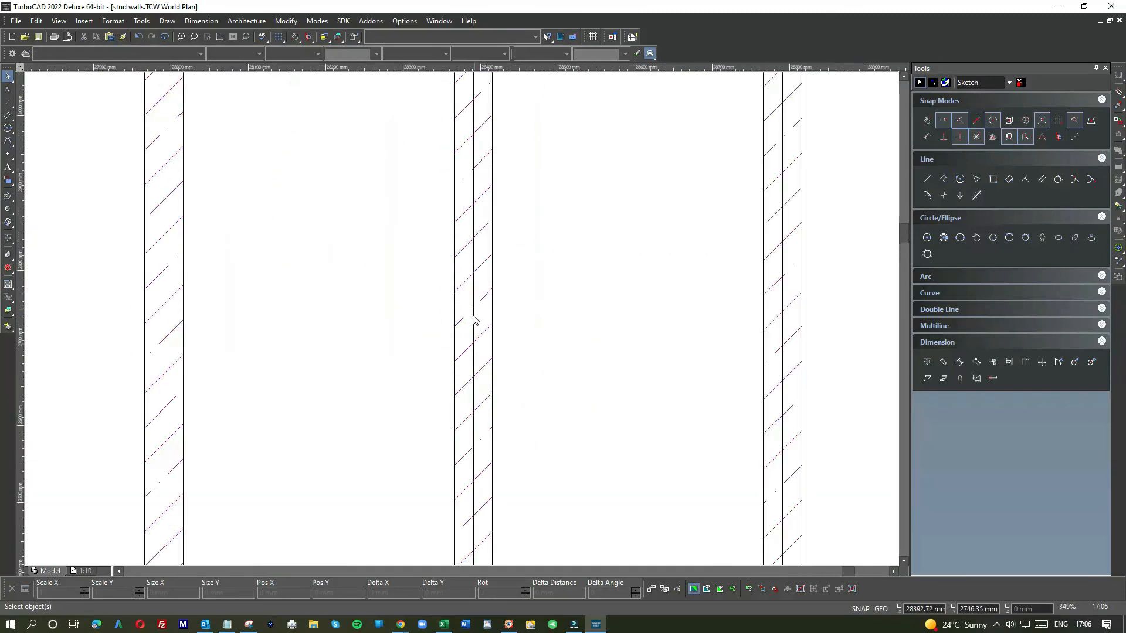
right_click(474, 318)
left_click(500, 321)
key("Delete")
right_click(787, 293)
left_click(808, 310)
key("Delete")
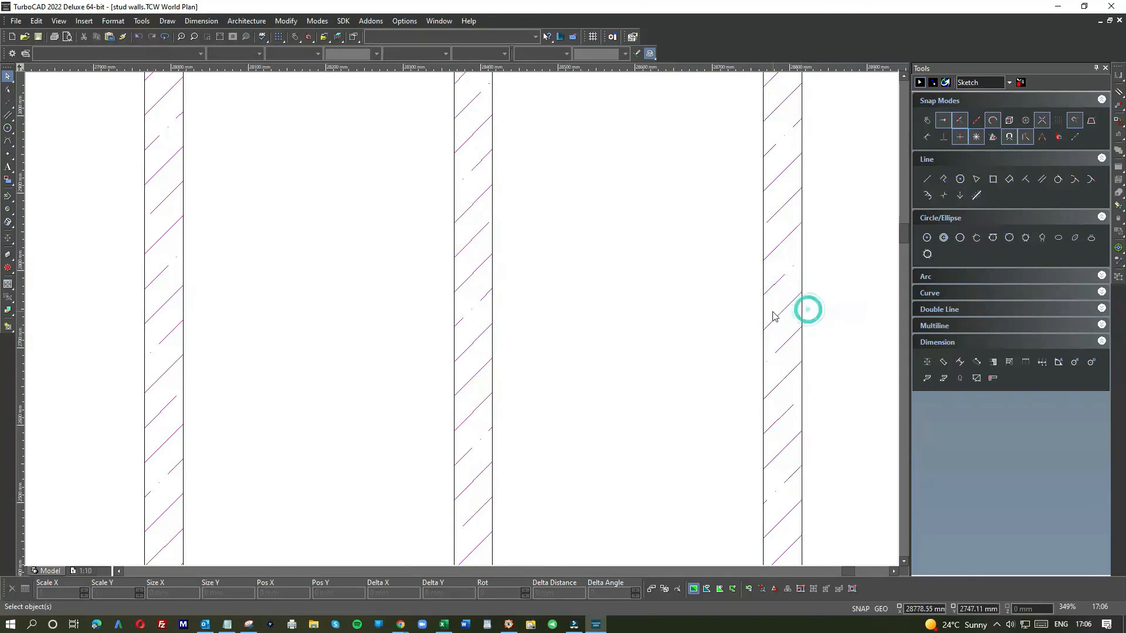
Step: Move the leftmost stud sideways so its outer edge lines up with the left end of the sole plate
scroll(459, 322, "down", 8)
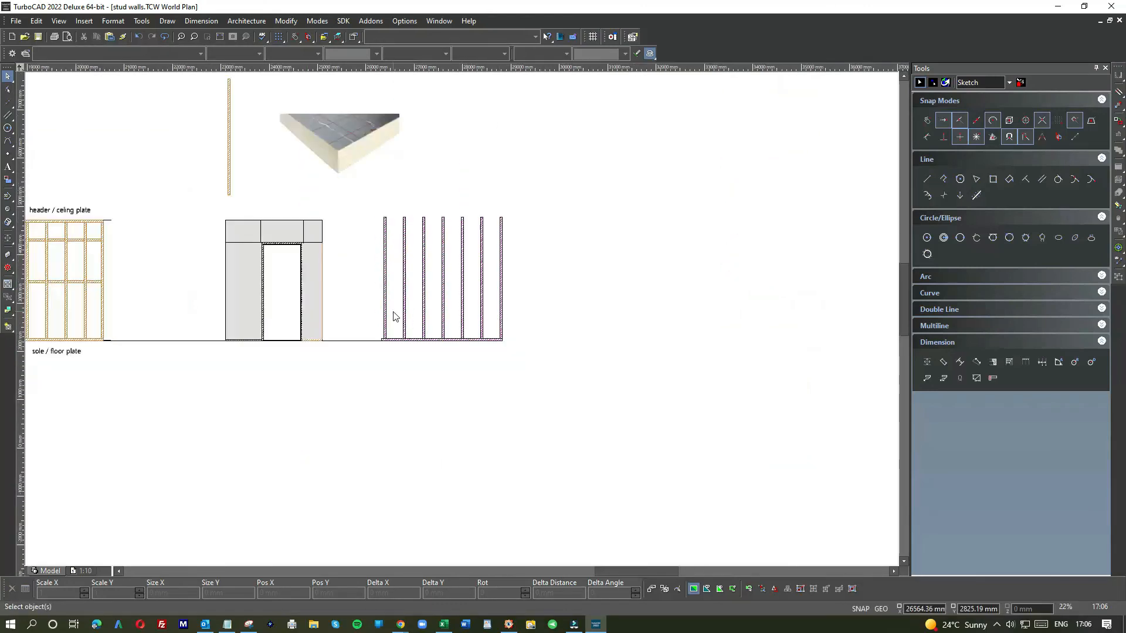
scroll(394, 316, "down", 2)
scroll(452, 320, "up", 8)
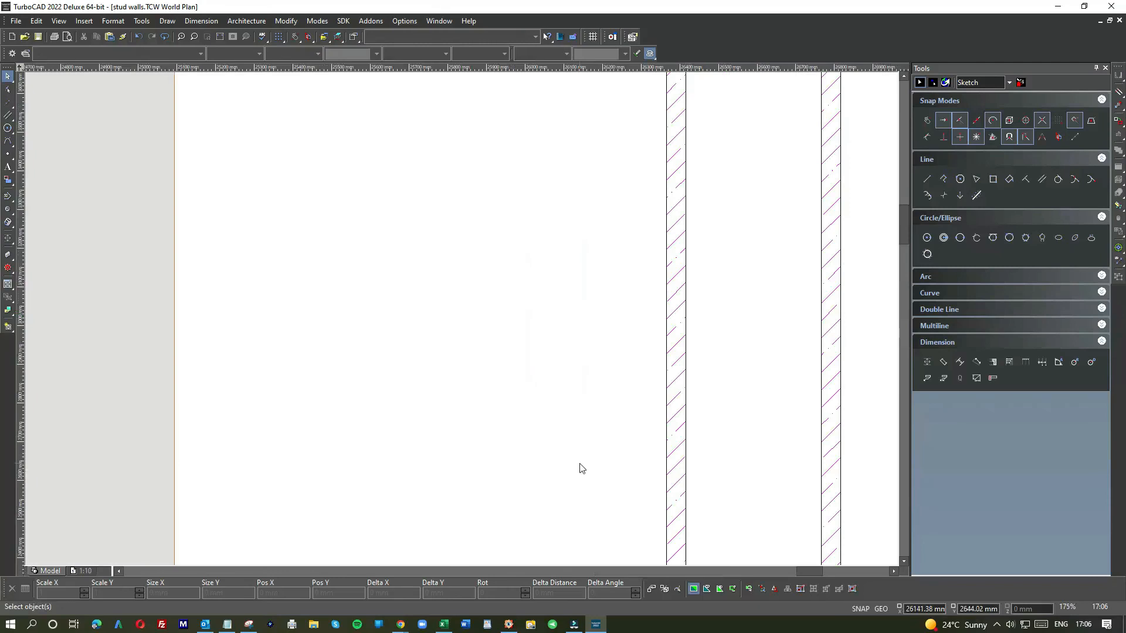
scroll(463, 329, "down", 4)
scroll(461, 321, "up", 6)
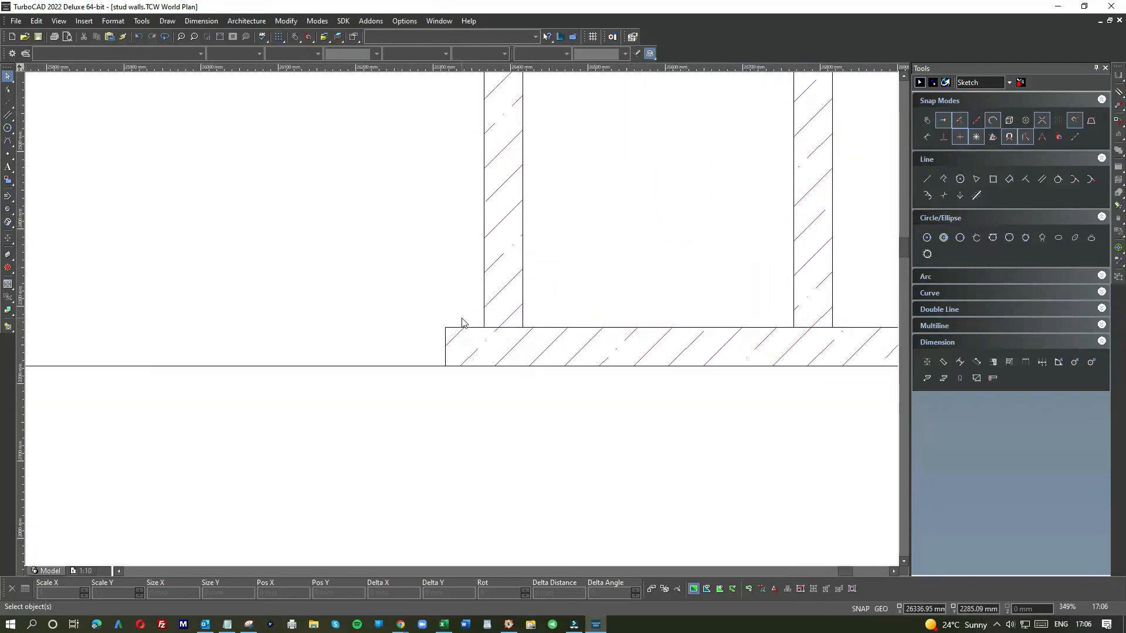
left_click(496, 326)
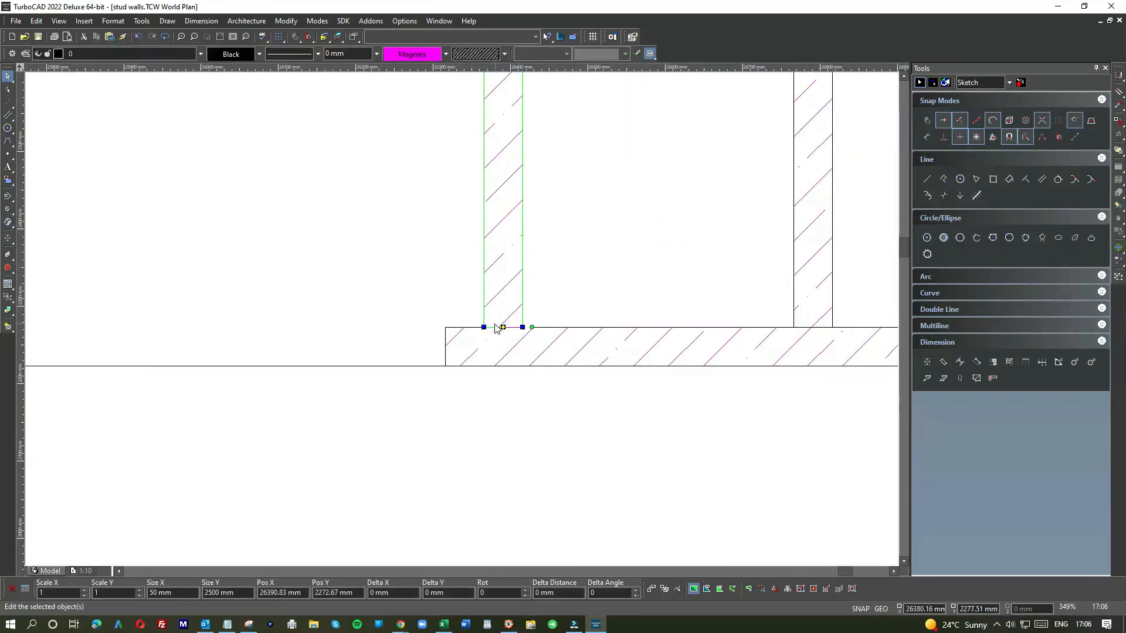
left_click(485, 327)
left_click_drag(485, 327, 447, 329)
left_click(555, 299)
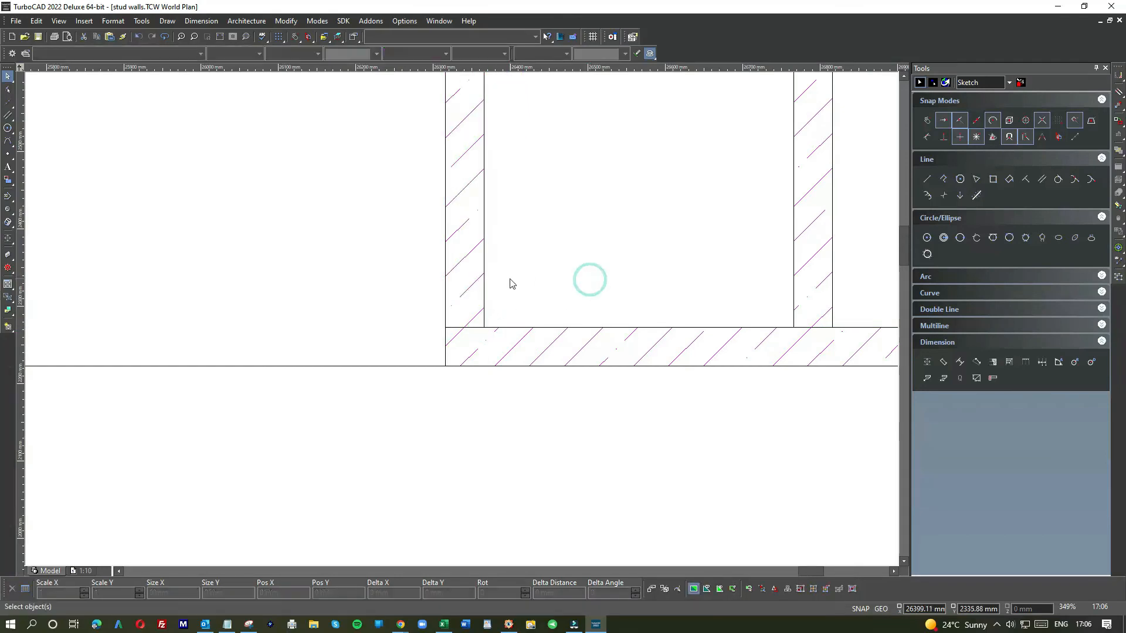
scroll(510, 284, "down", 2)
scroll(463, 323, "down", 2)
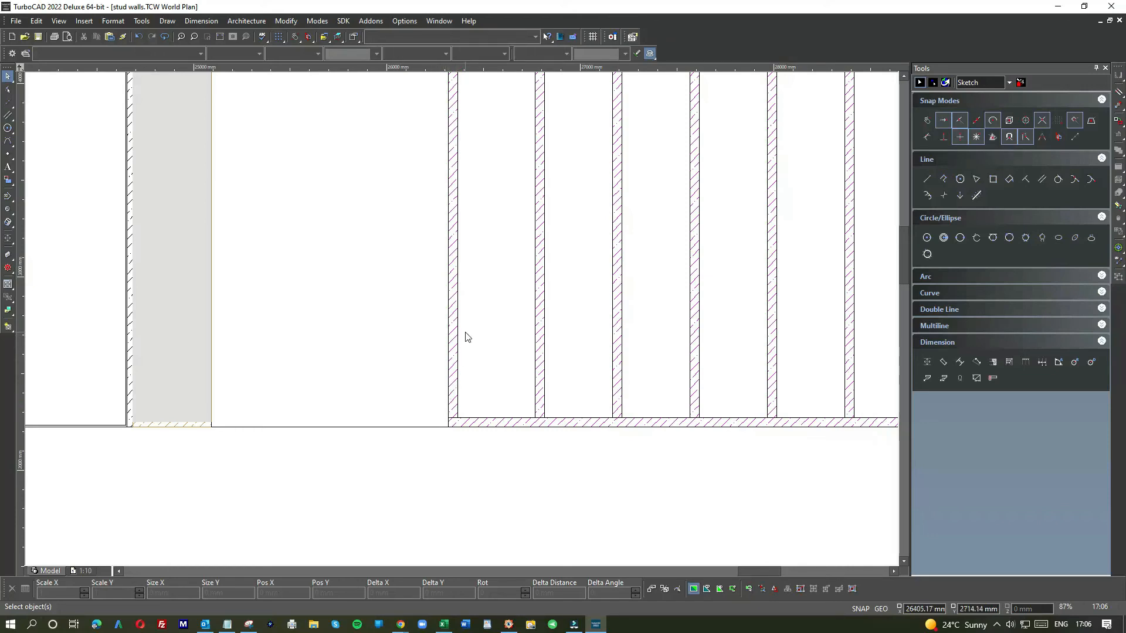
Step: Delete the long horizontal base line running between the door panels and the stud frame
scroll(468, 336, "down", 3)
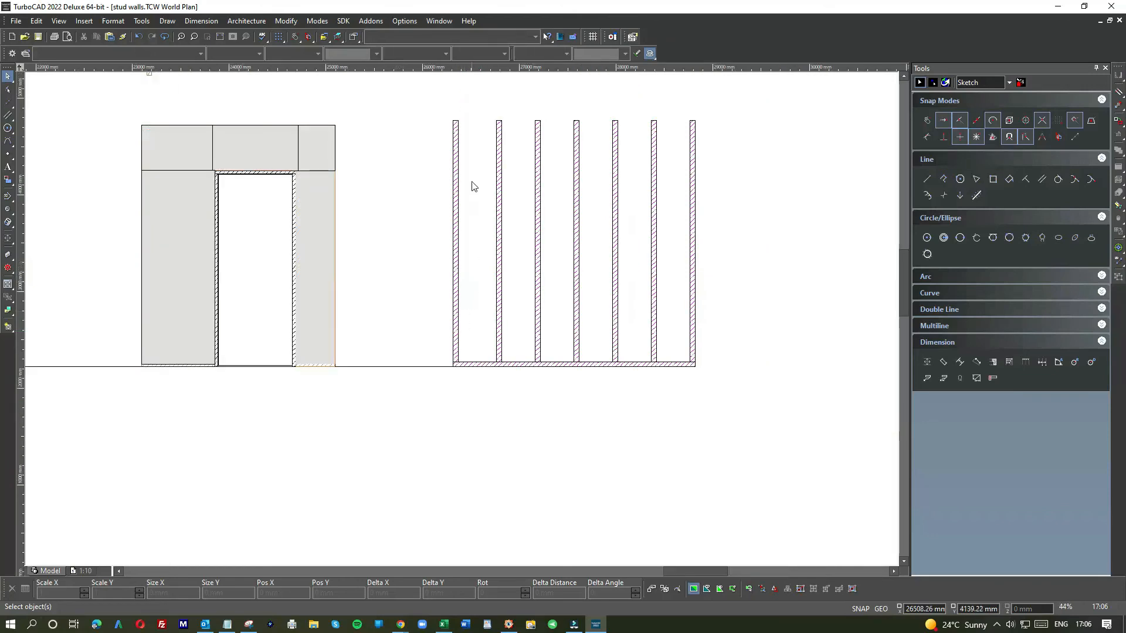
left_click(425, 368)
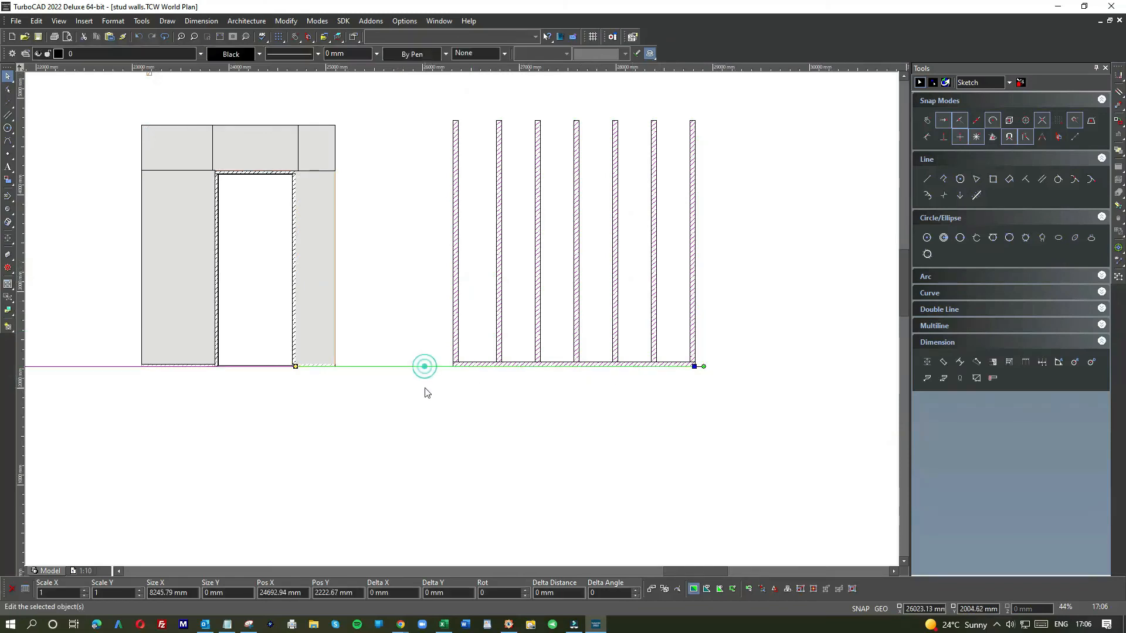
key("Delete")
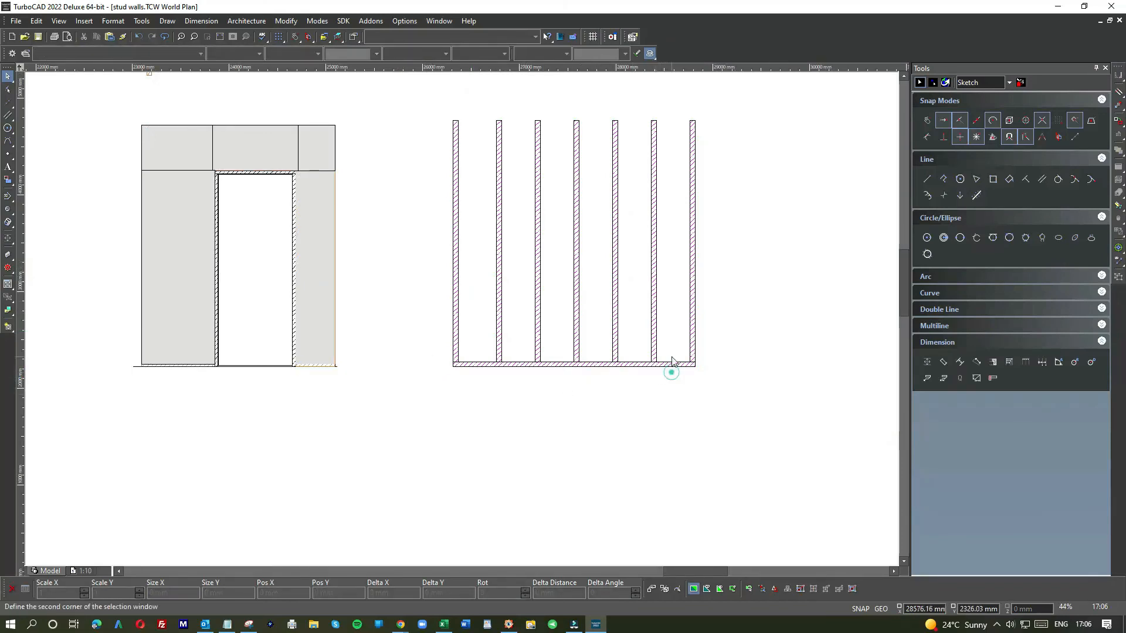
Step: Copy the sole plate up to the tops of the studs to form the head plate
left_click_drag(691, 390, 657, 353)
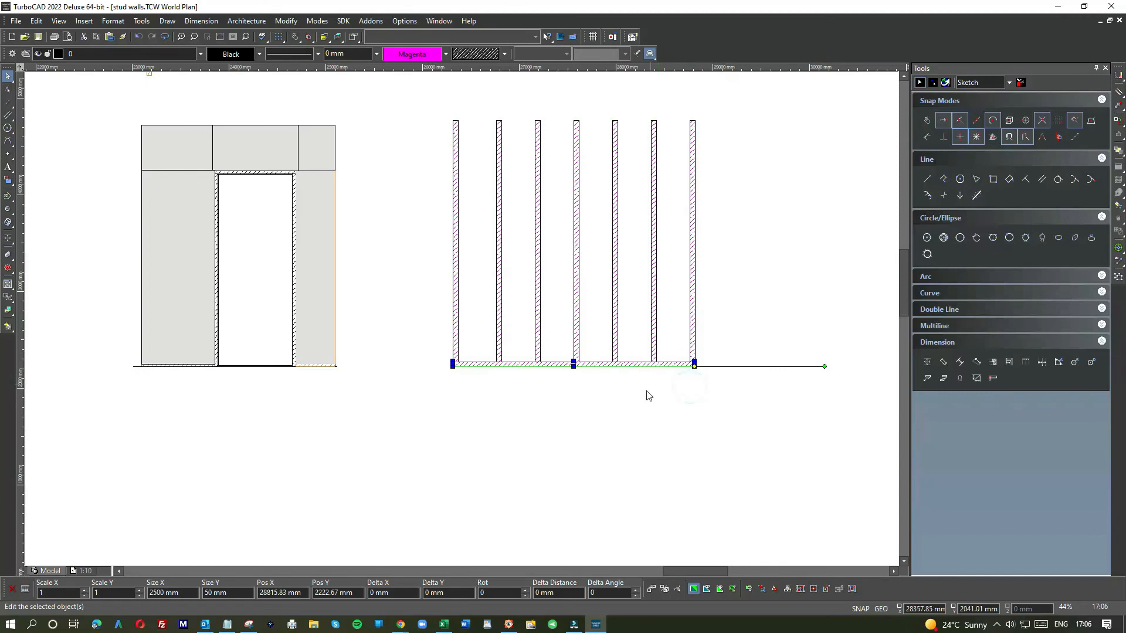
scroll(652, 397, "down", 2)
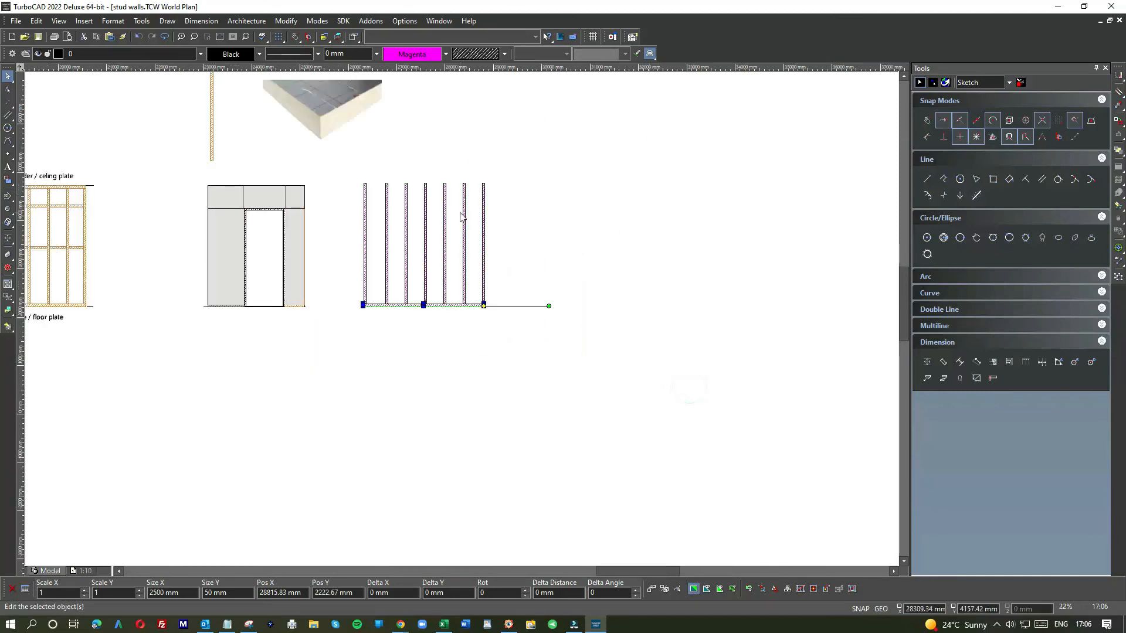
scroll(461, 217, "down", 1)
scroll(453, 351, "up", 3)
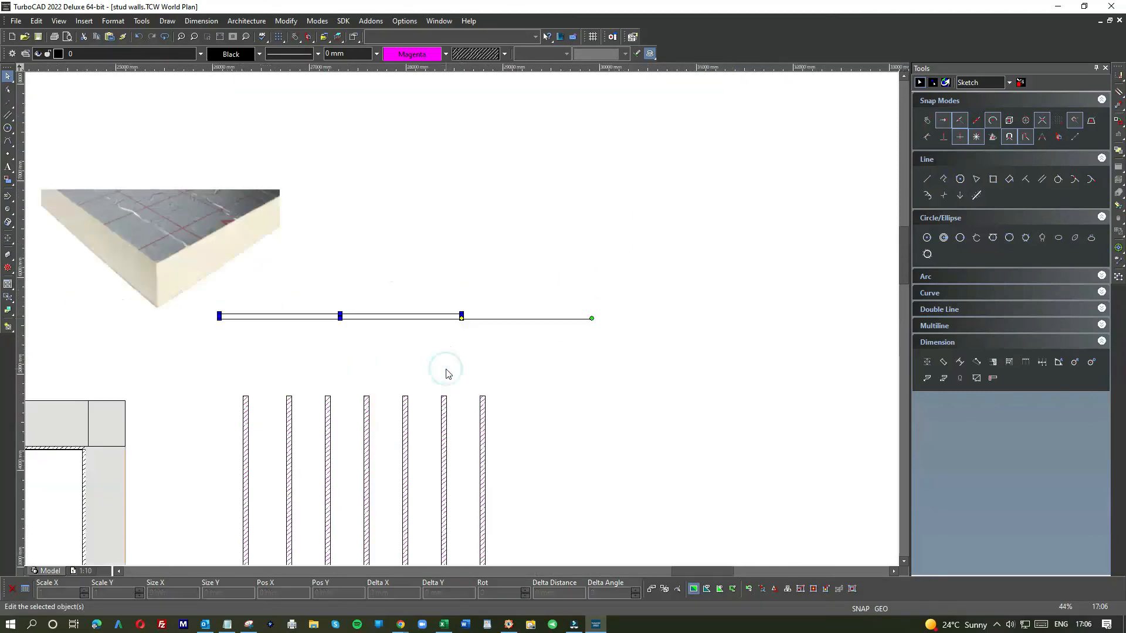
left_click(460, 316)
left_click(486, 396)
left_click(512, 364)
Step: Draw helper lines from the sole plate's right end, rising up and running back across all studs at mid-height
scroll(418, 377, "down", 2)
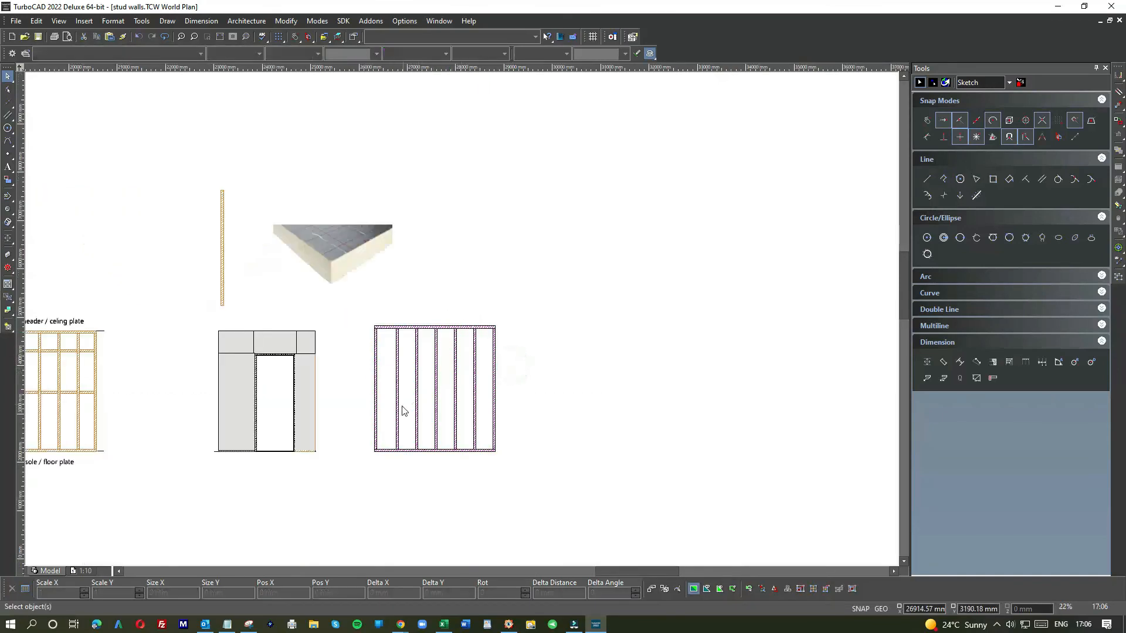
scroll(463, 323, "up", 2)
scroll(466, 324, "down", 4)
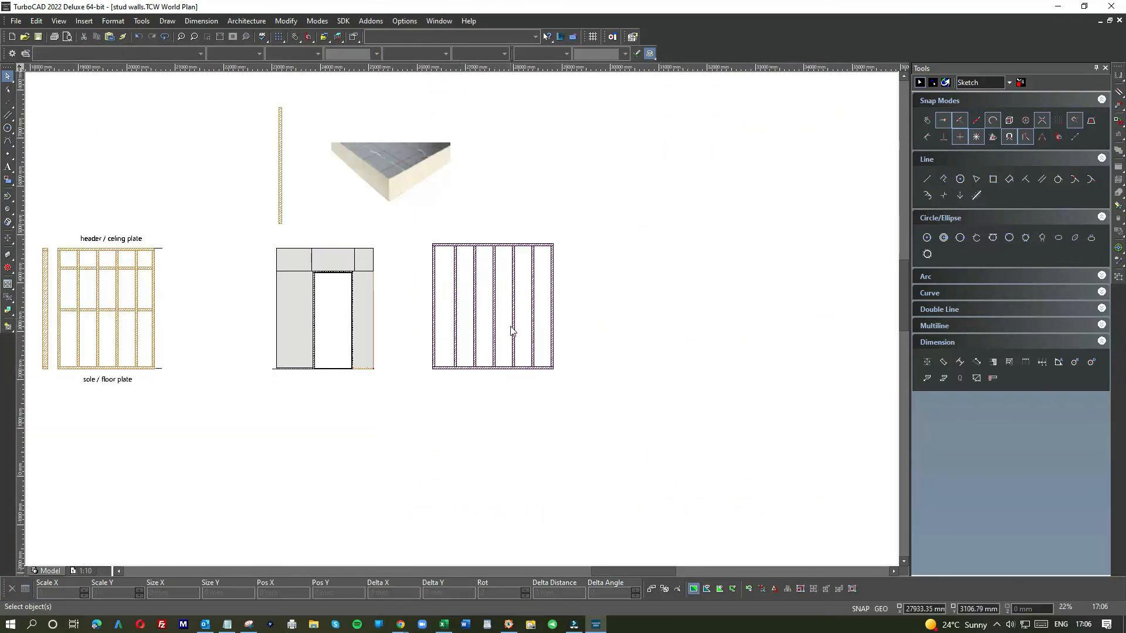
scroll(461, 323, "up", 3)
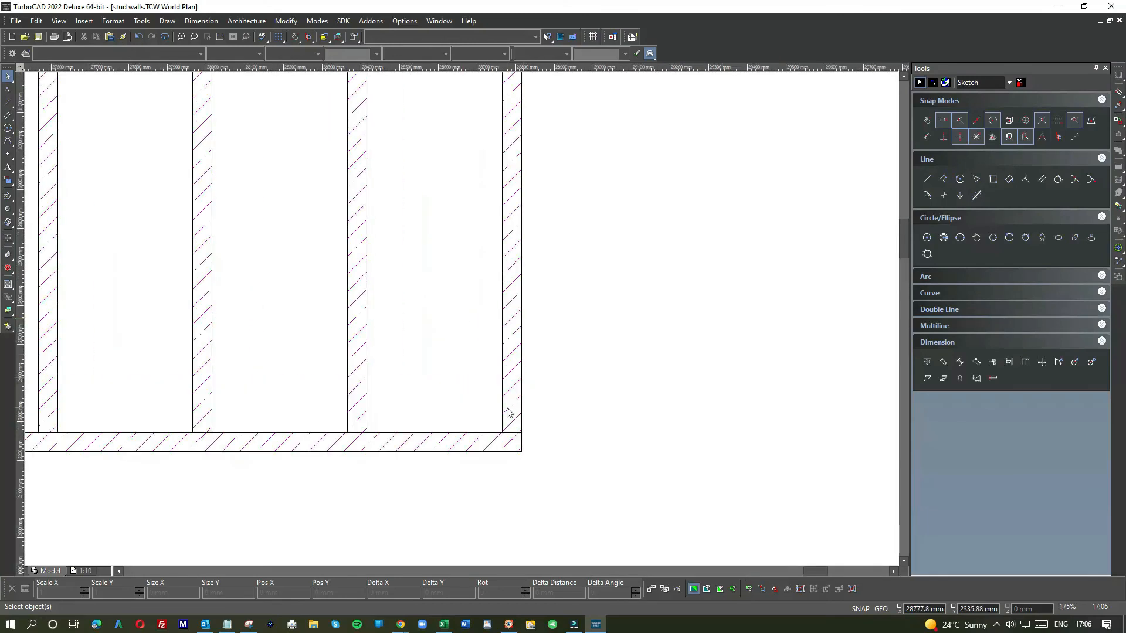
left_click(7, 115)
left_click(24, 117)
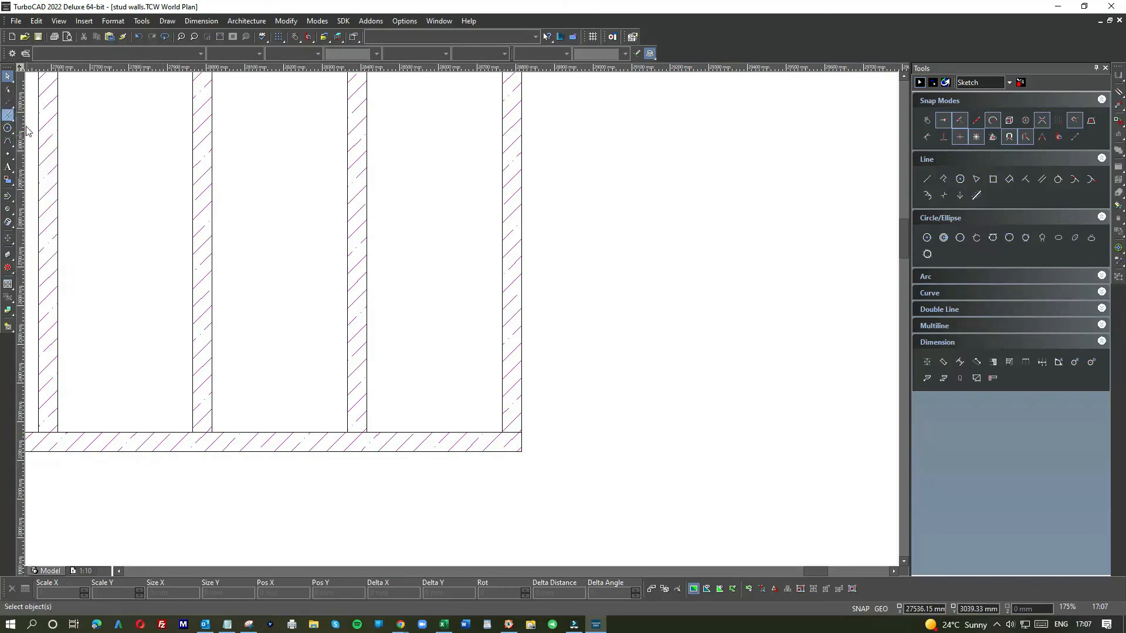
left_click(523, 442)
left_click(593, 440)
left_click(592, 442)
type("1800")
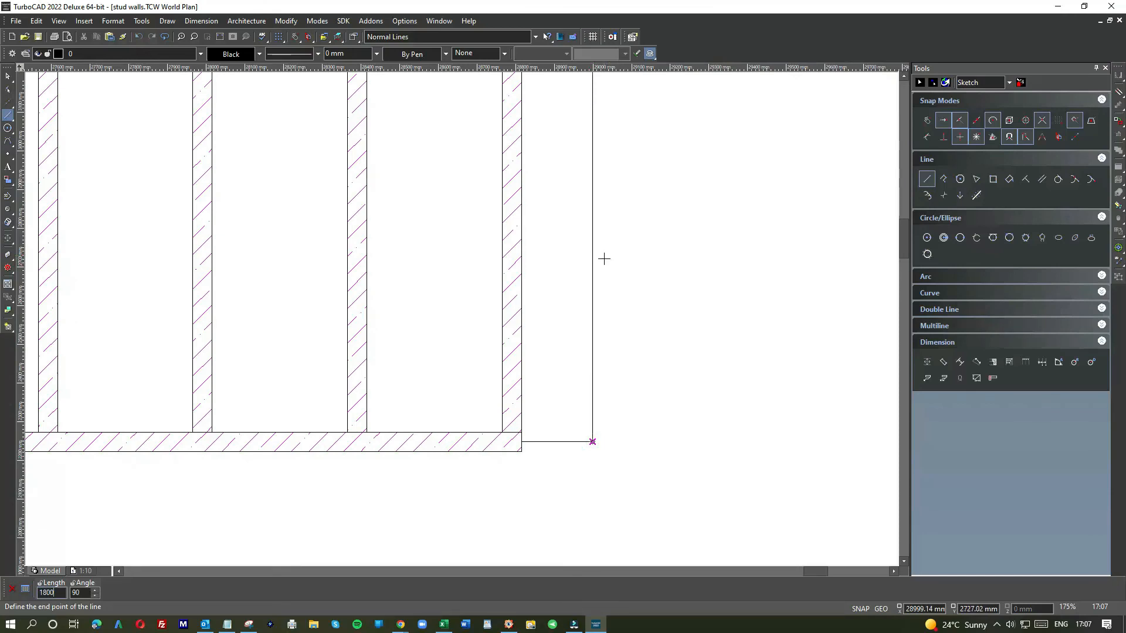
key("BackSpace")
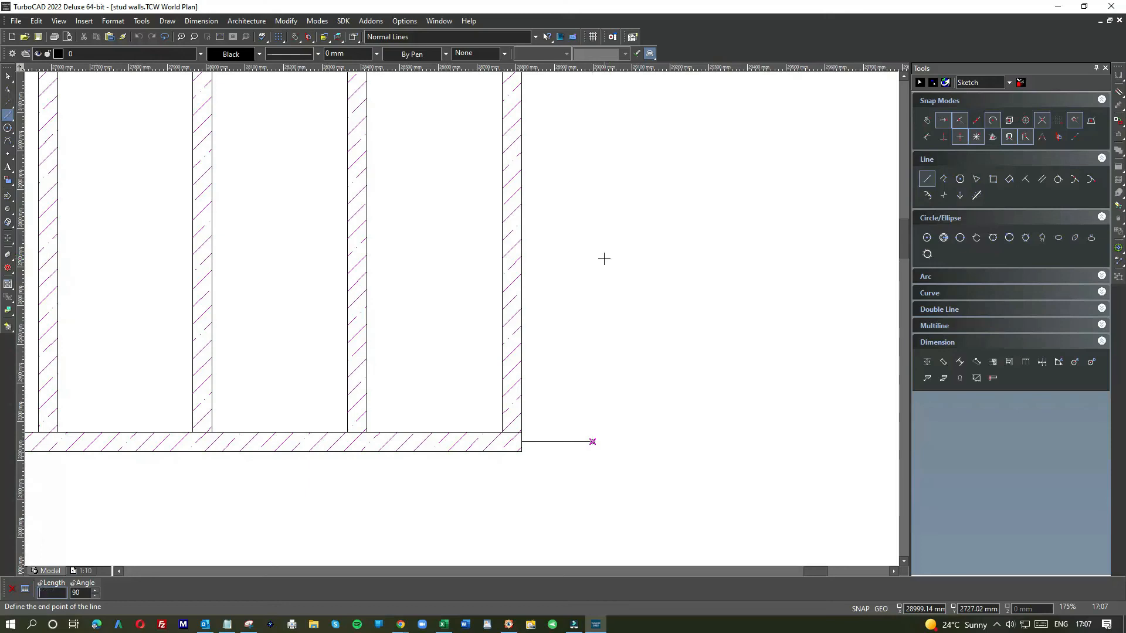
type("00")
key("Return")
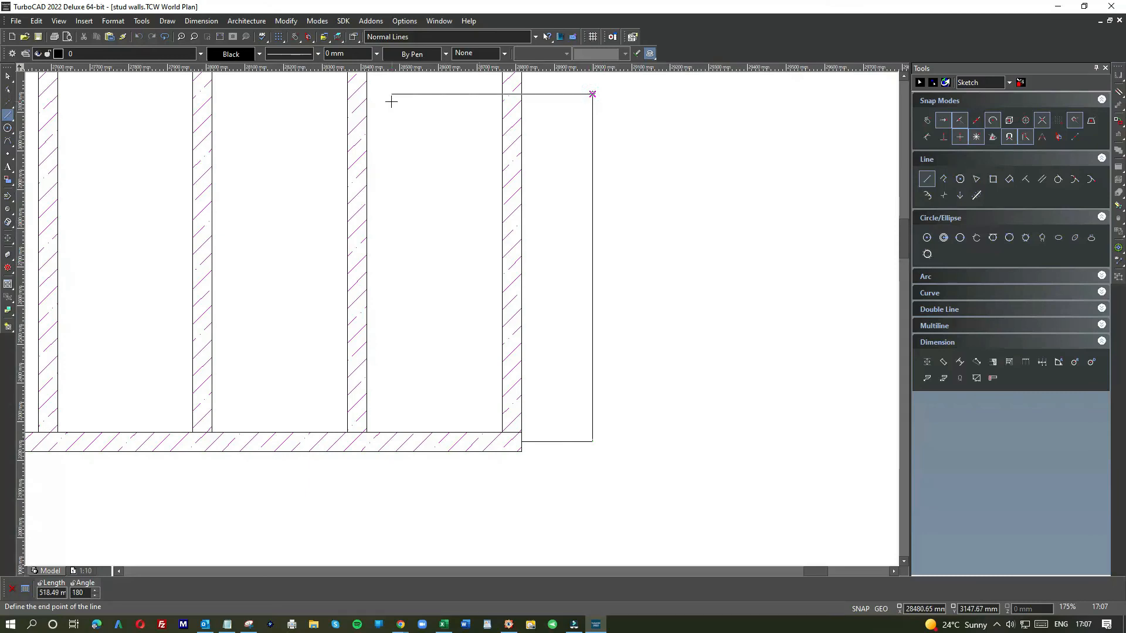
scroll(460, 316, "down", 2)
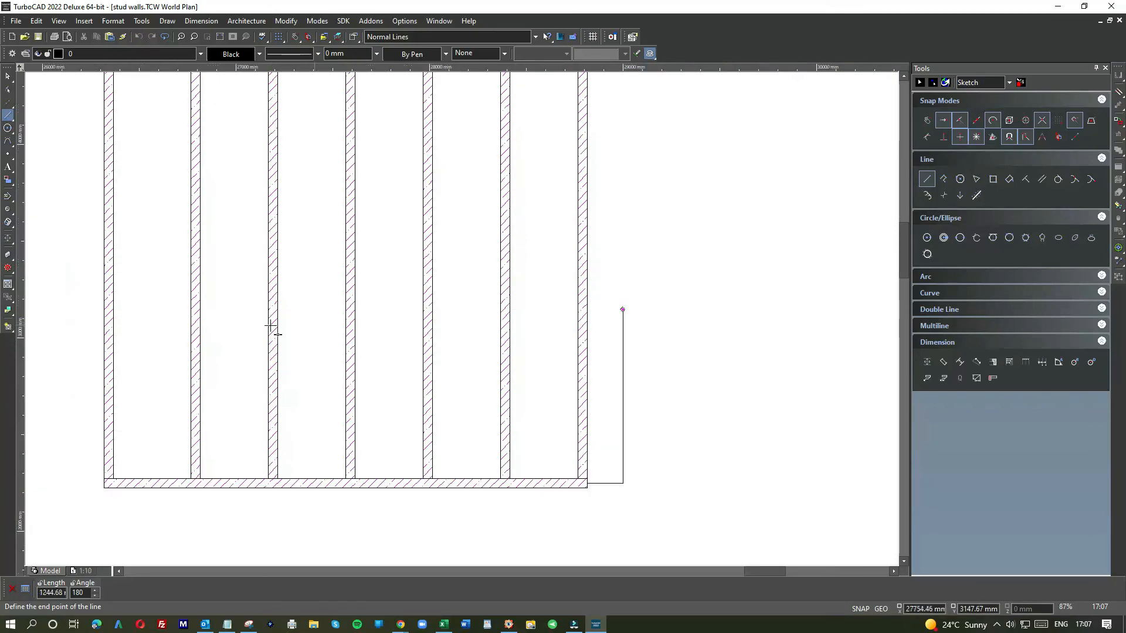
left_click(95, 331)
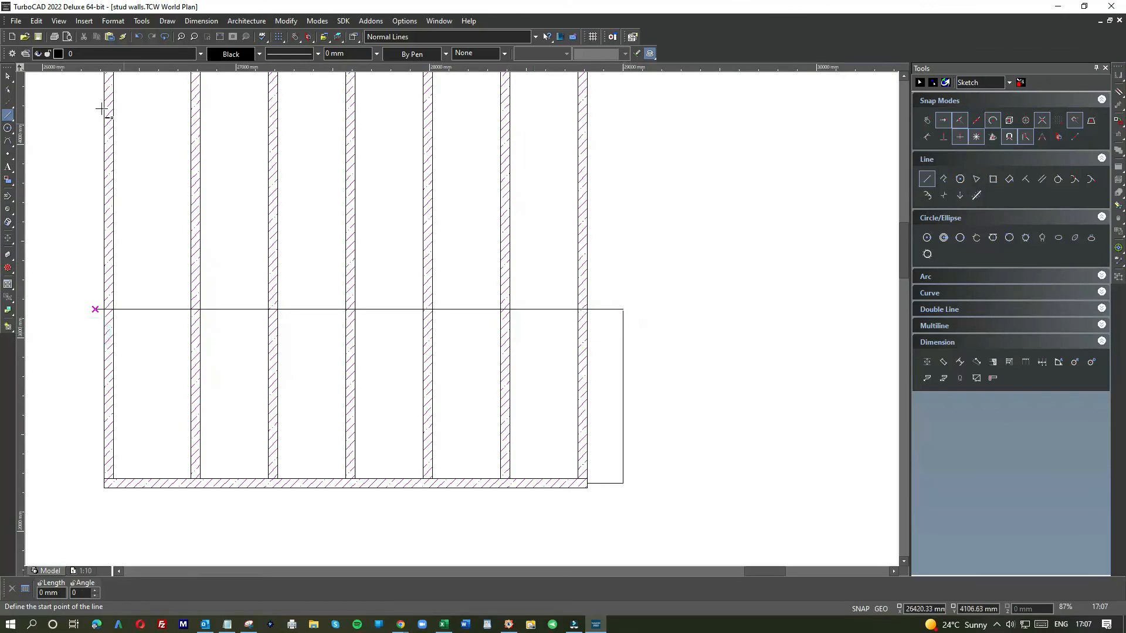
left_click(9, 76)
Step: Trim the mid-height guide line to the frame's outer edge and delete the helper lines beside the frame
left_click(614, 309)
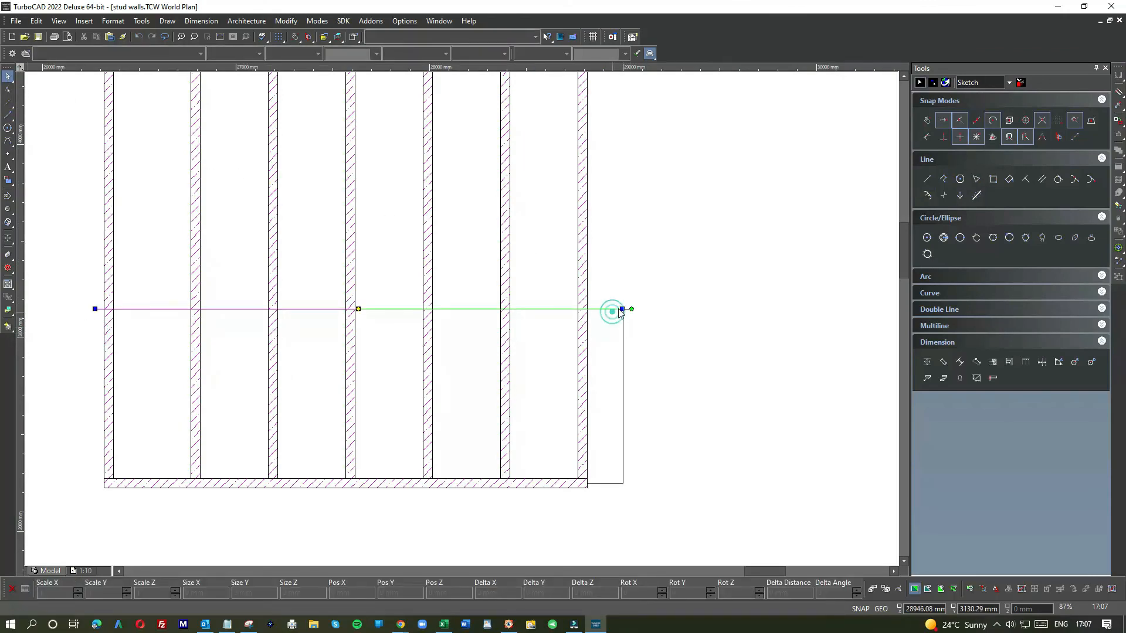
left_click_drag(623, 309, 587, 309)
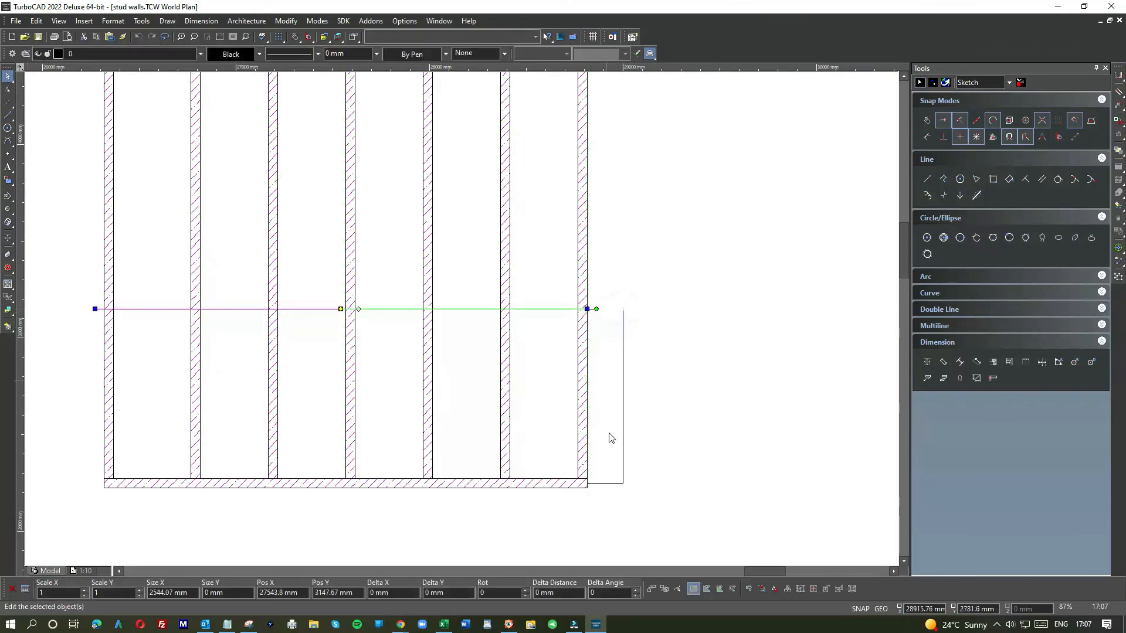
left_click(631, 495)
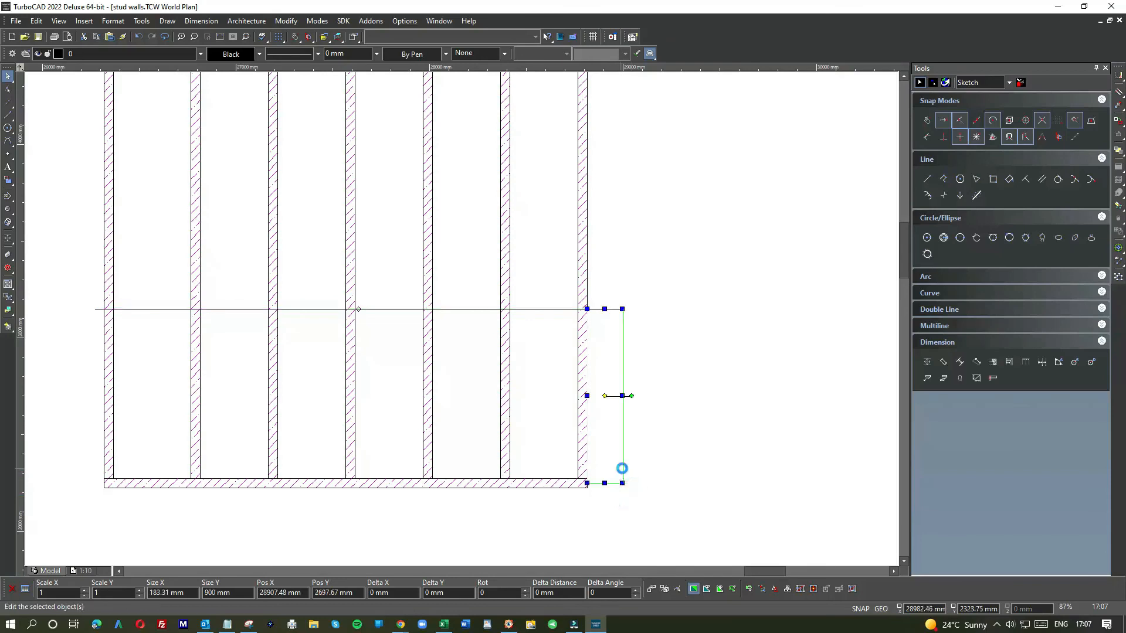
key("Delete")
scroll(643, 473, "down", 1)
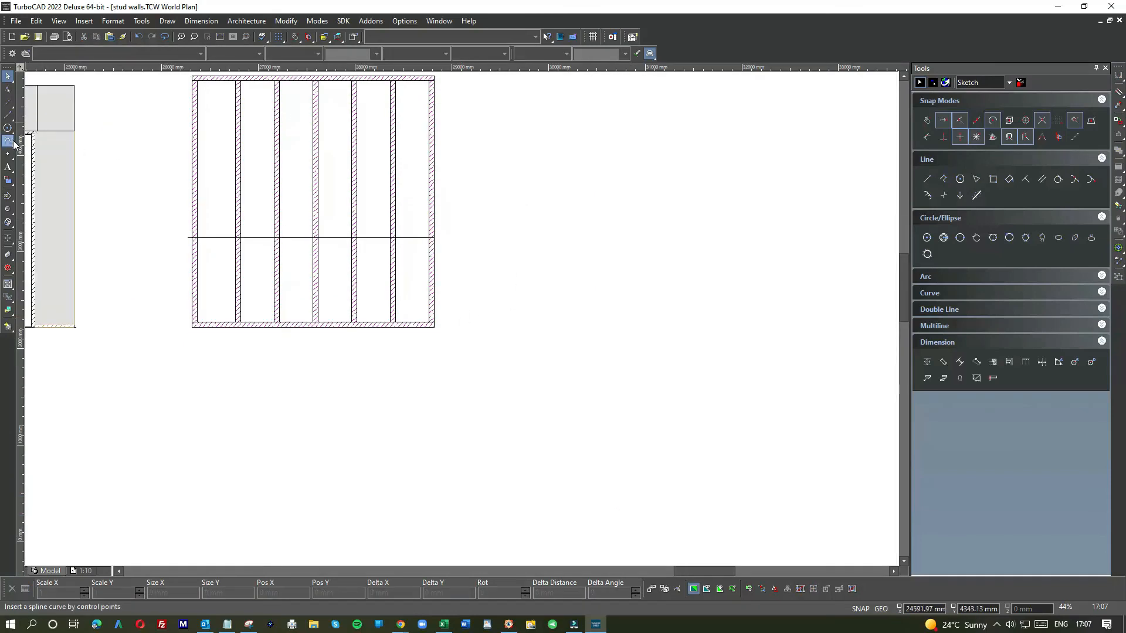
scroll(463, 322, "up", 2)
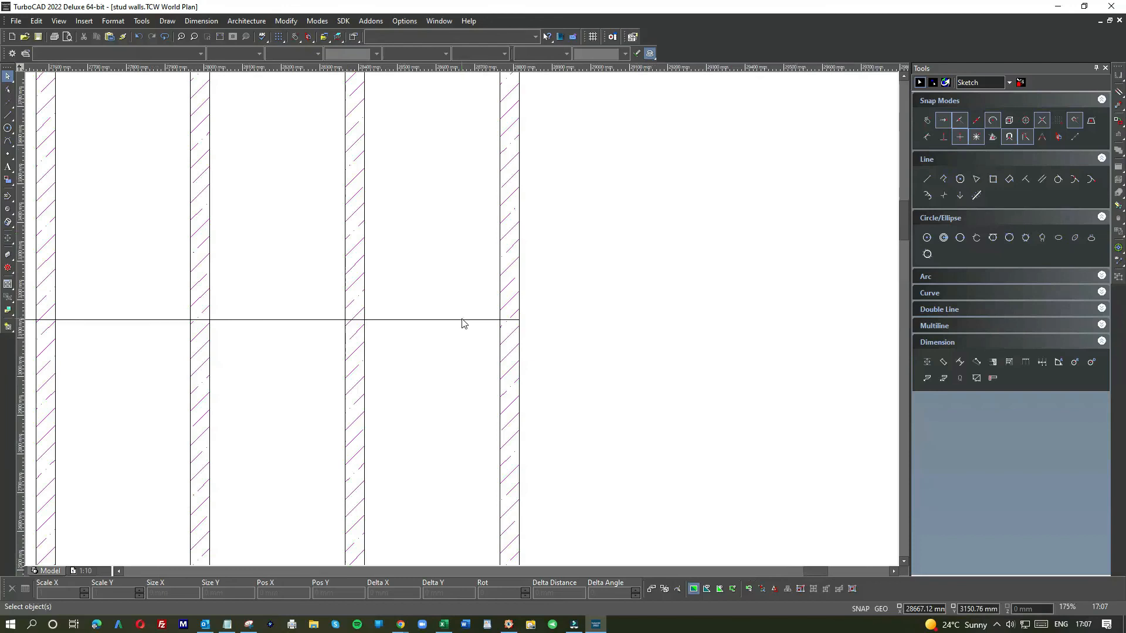
scroll(465, 323, "down", 2)
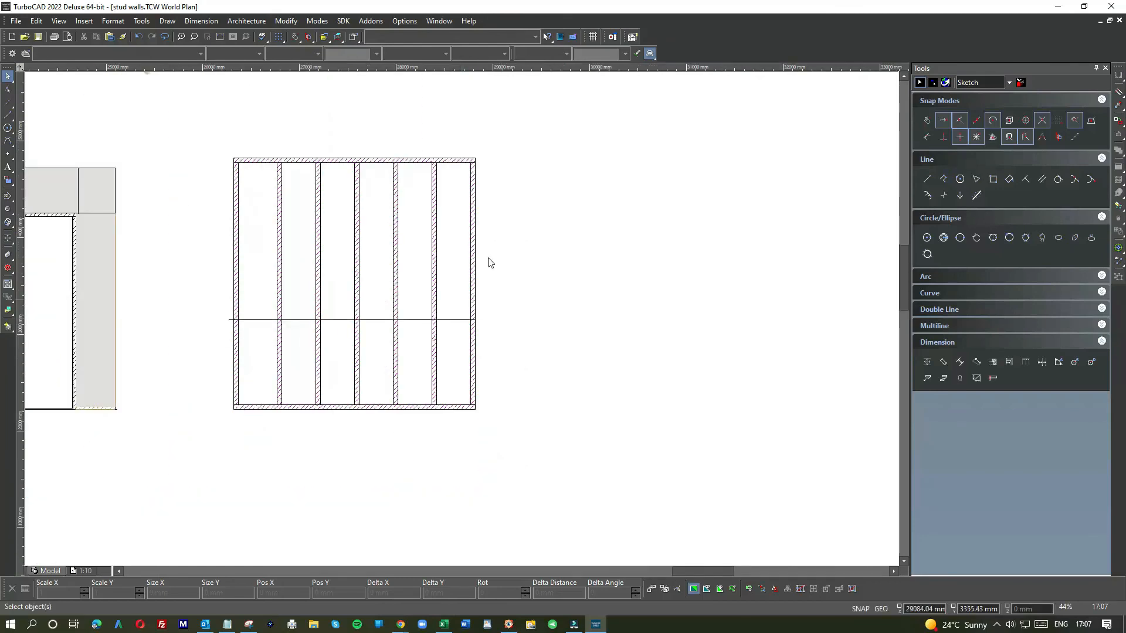
scroll(48, 258, "down", 1)
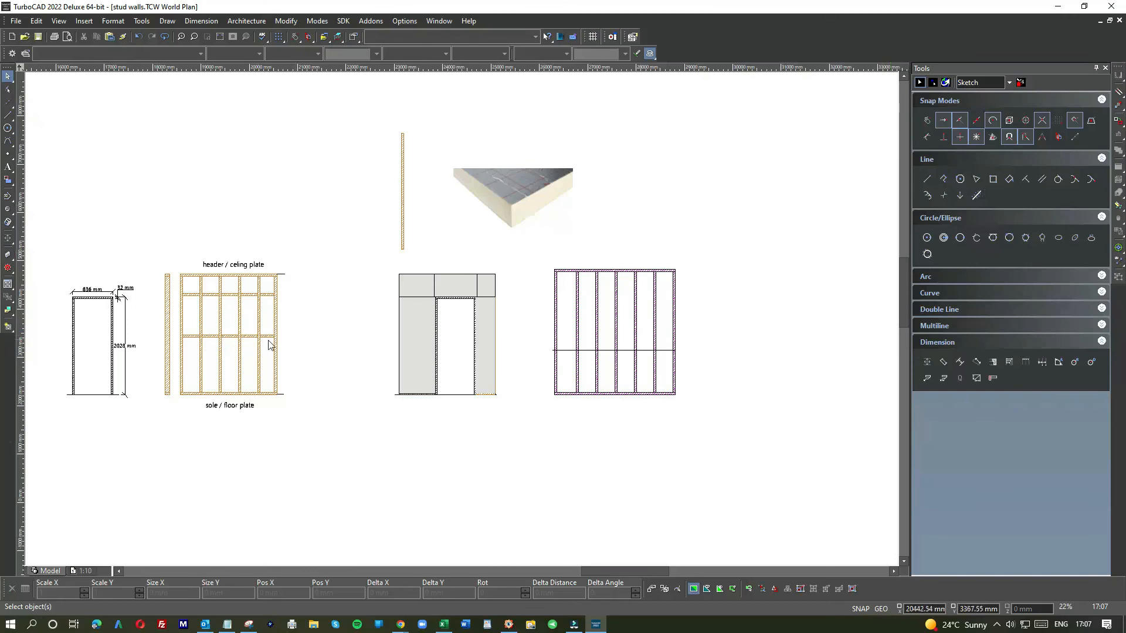
left_click(1009, 180)
left_click(662, 221)
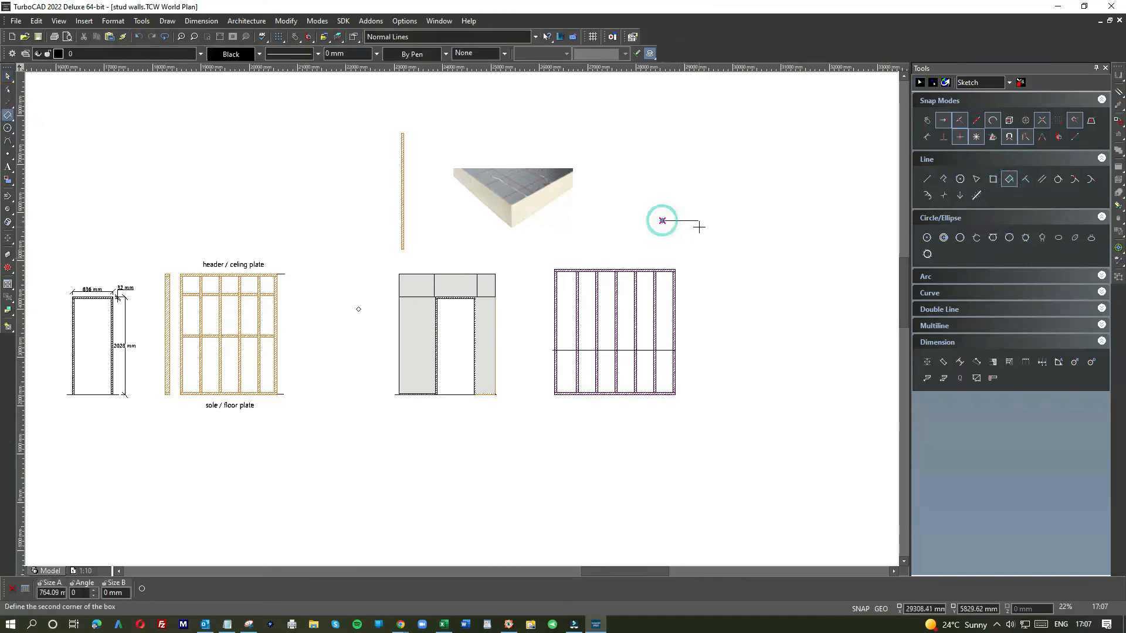
left_click(788, 221)
left_click(788, 221)
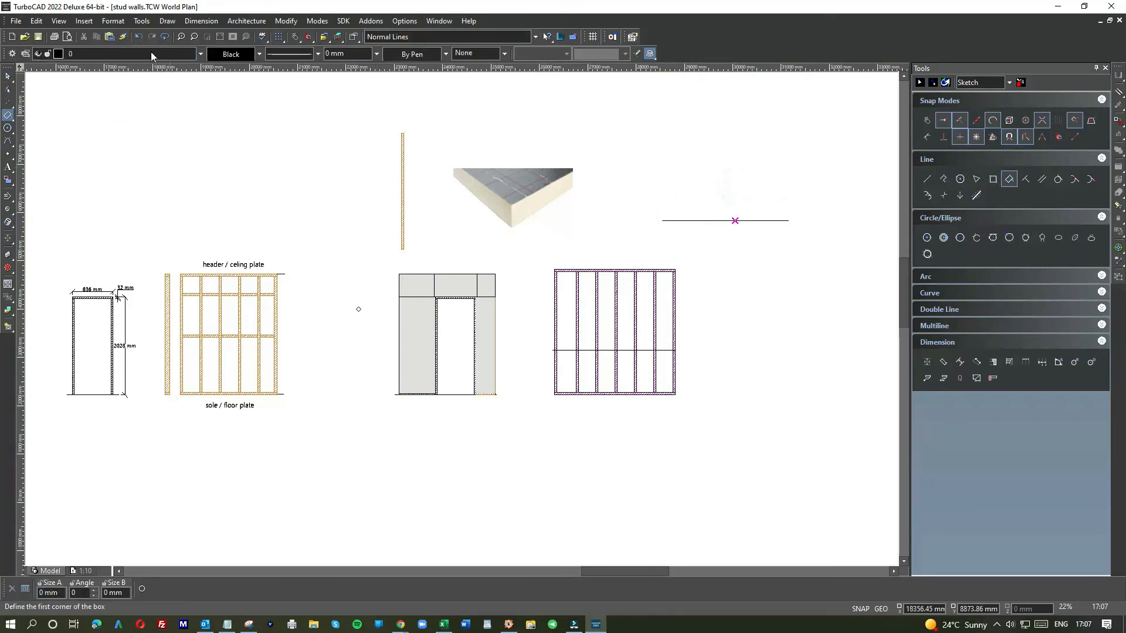
left_click(138, 37)
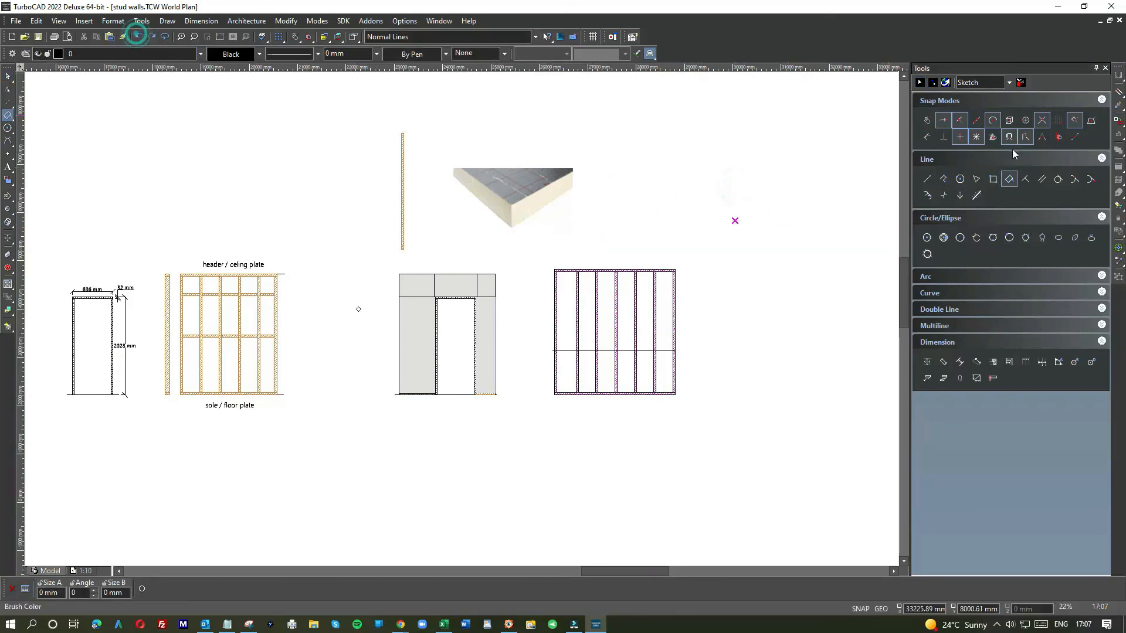
Step: Draw a 400 mm by 50 mm rectangle beside the frame for a nogging
left_click(993, 179)
left_click(716, 248)
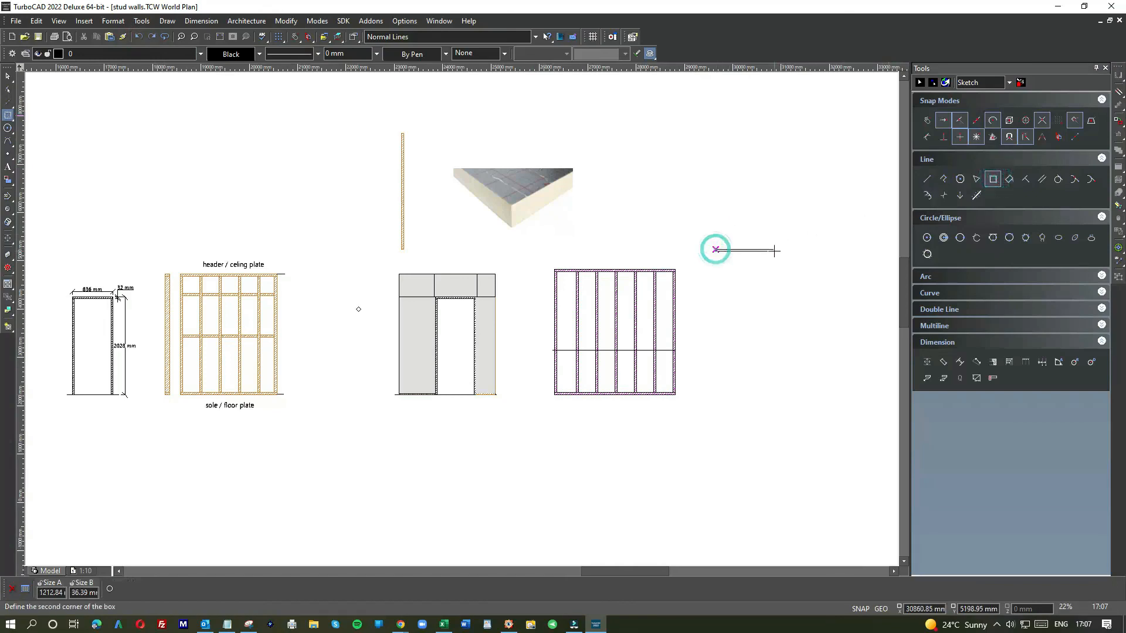
key("Tab")
type("4")
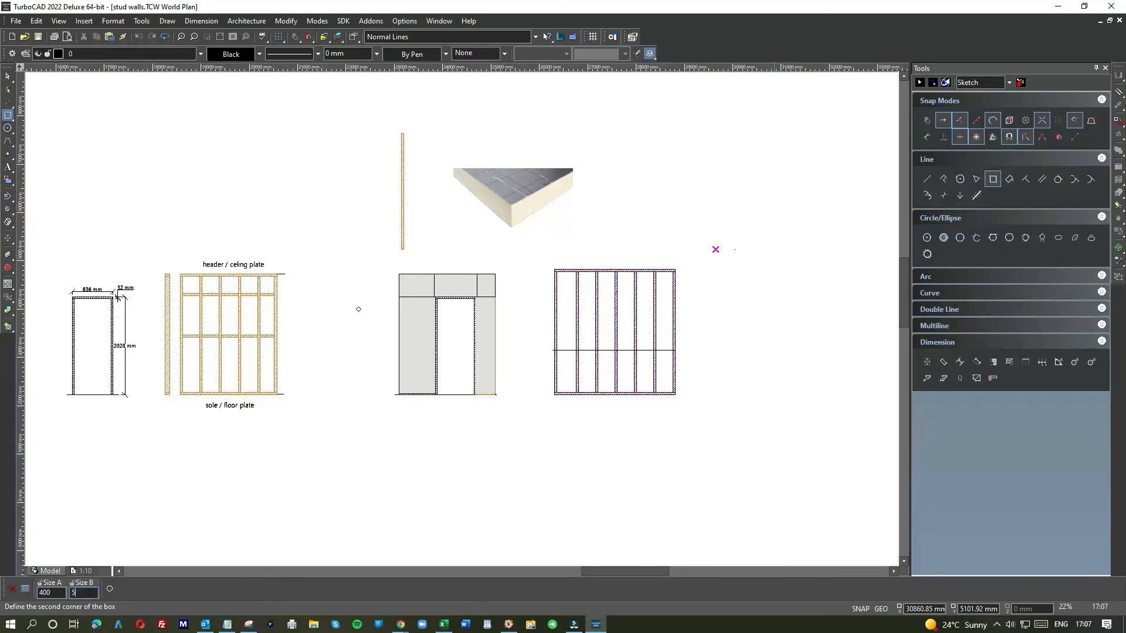
key("Return")
Step: Fill the nogging rectangle with the ANSI31 hatch pattern in magenta
left_click(7, 77)
scroll(690, 241, "up", 1)
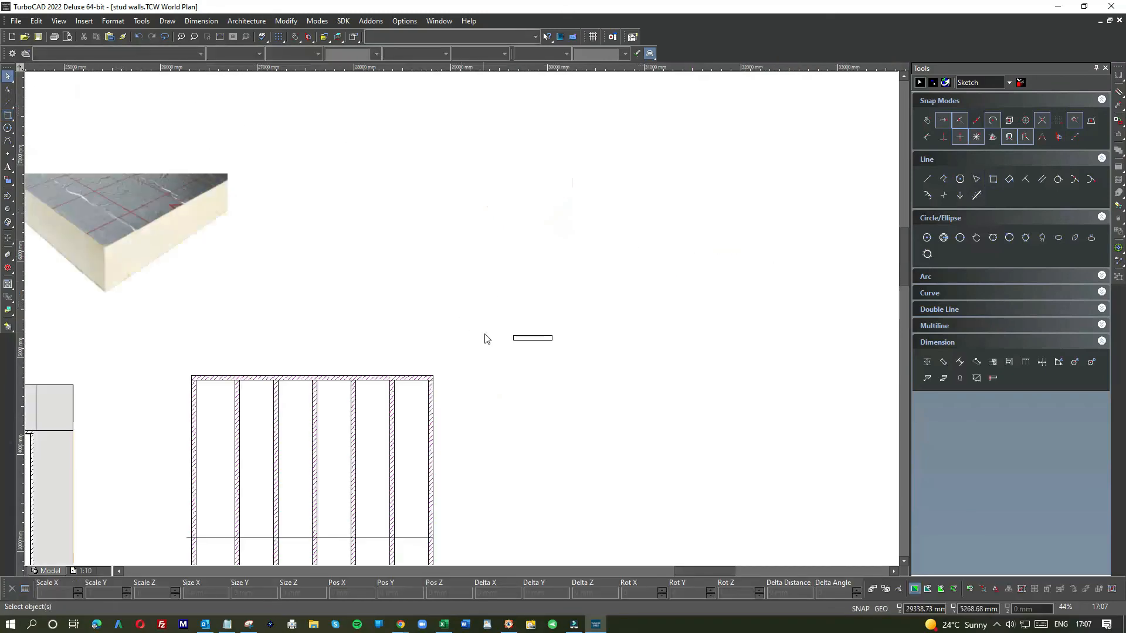
left_click(534, 339)
left_click(482, 53)
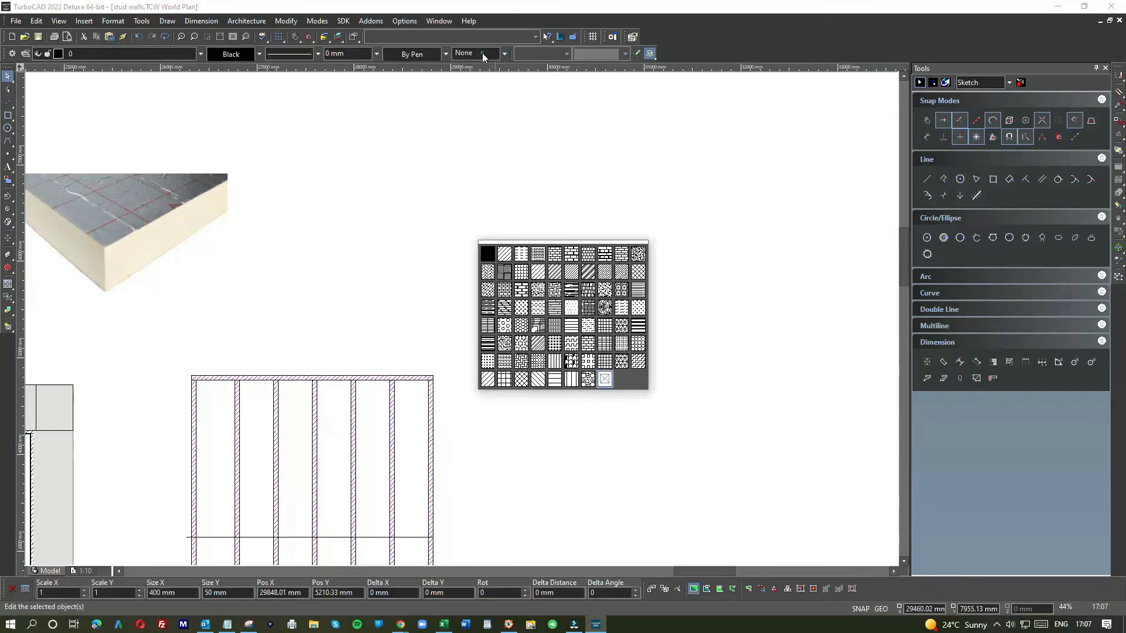
left_click(612, 274)
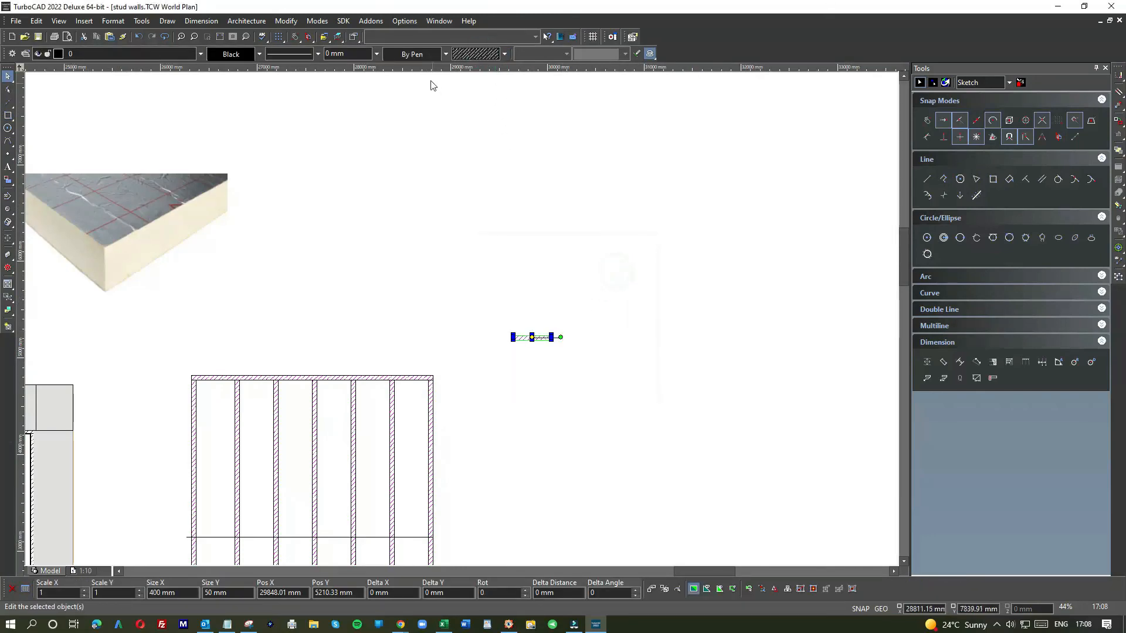
left_click(420, 54)
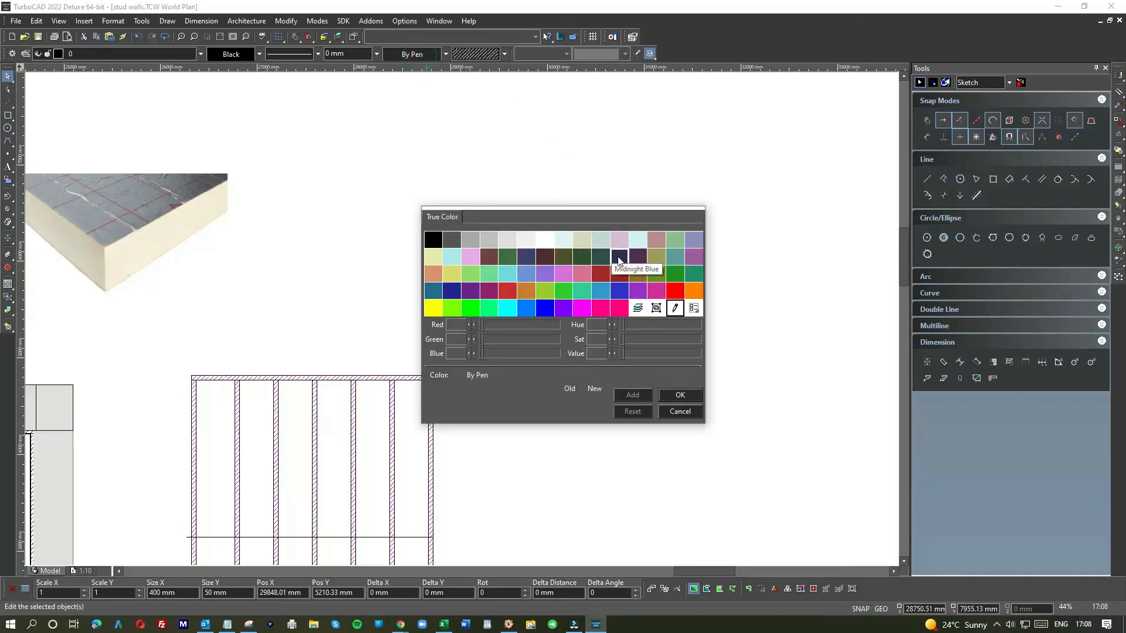
double_click(582, 308)
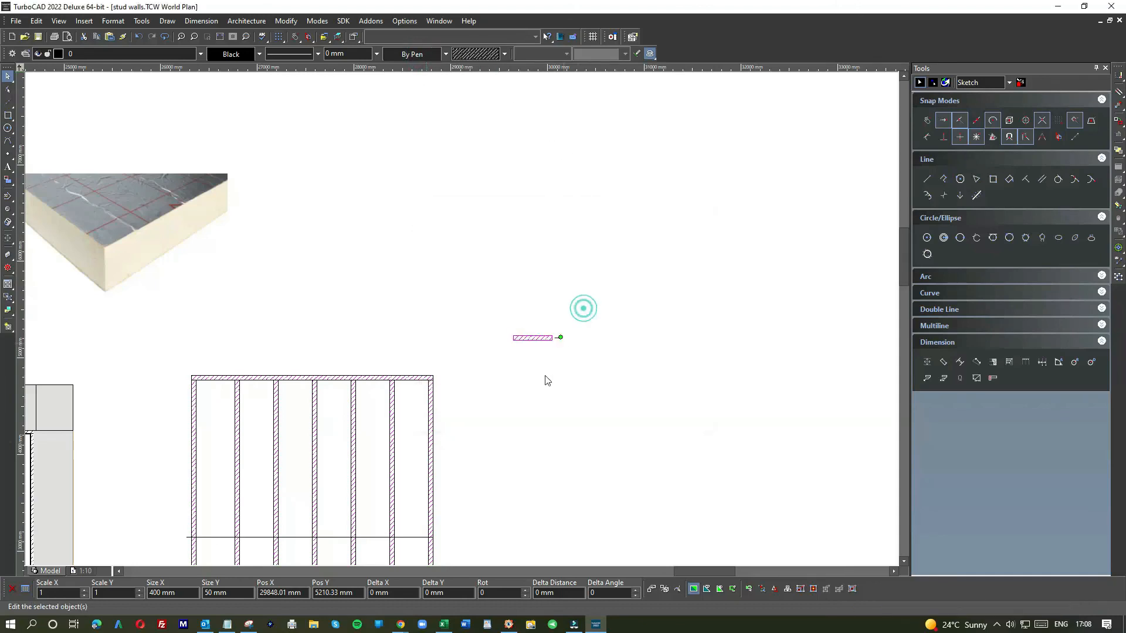
left_click(537, 379)
Step: Move the nogging onto the mid-height guide line inside the frame's rightmost bay
scroll(463, 316, "up", 9)
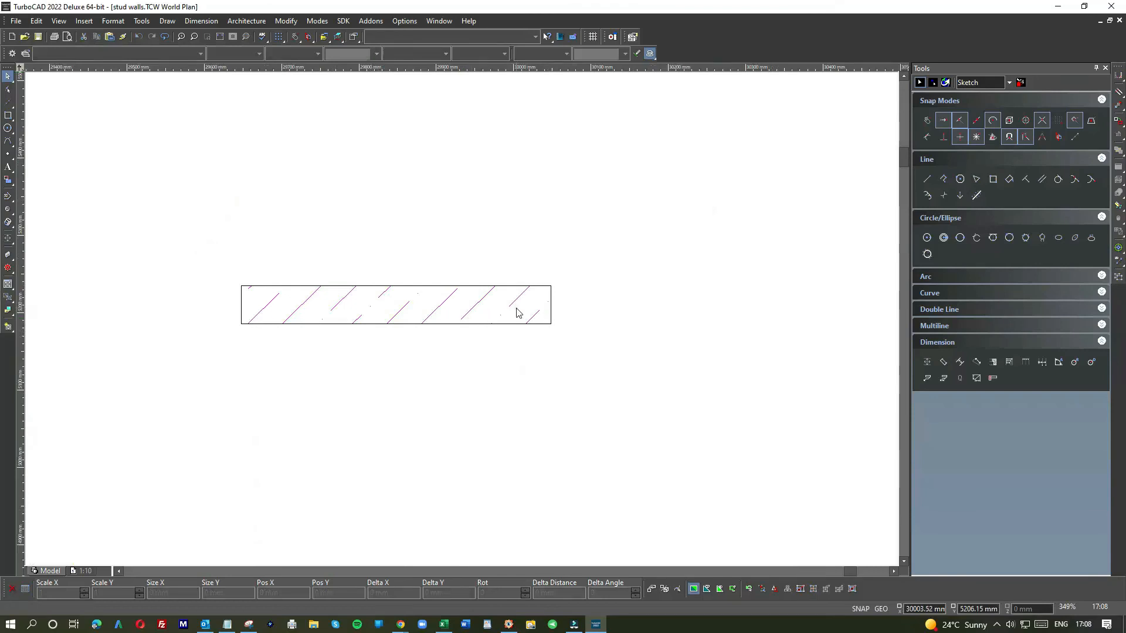
left_click(518, 312)
scroll(516, 308, "down", 3)
mouse_move(466, 320)
left_mouse_down()
mouse_move(429, 432)
mouse_move(415, 397)
mouse_move(277, 526)
mouse_move(244, 528)
mouse_move(462, 318)
mouse_move(447, 377)
left_mouse_up()
scroll(422, 413, "down", 3)
scroll(244, 528, "down", 3)
scroll(447, 377, "up", 9)
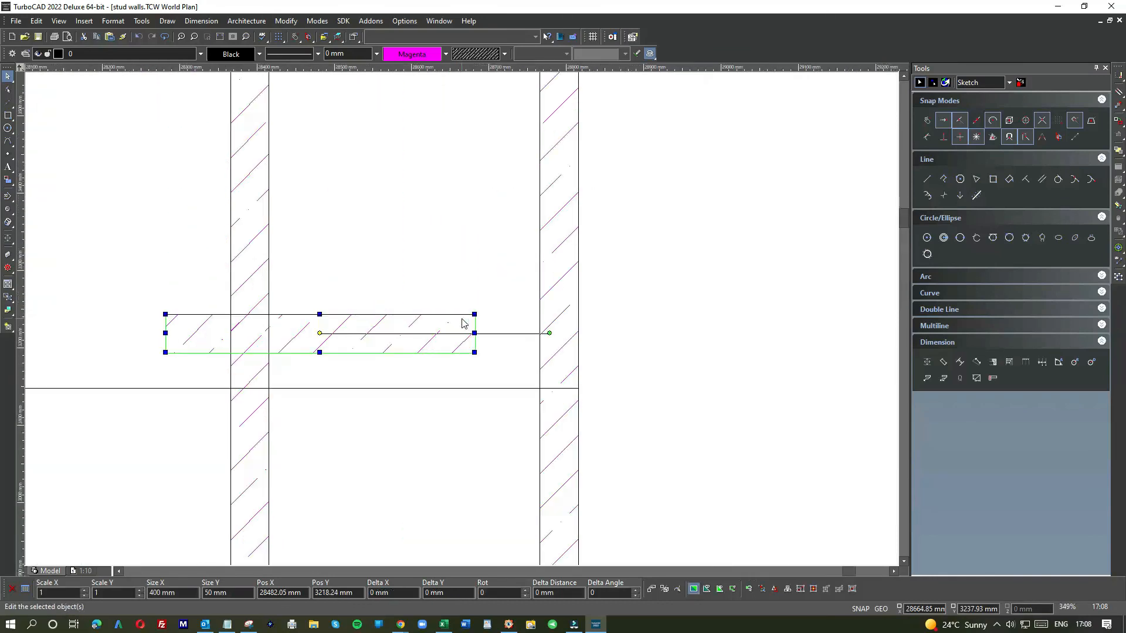
left_click(518, 389)
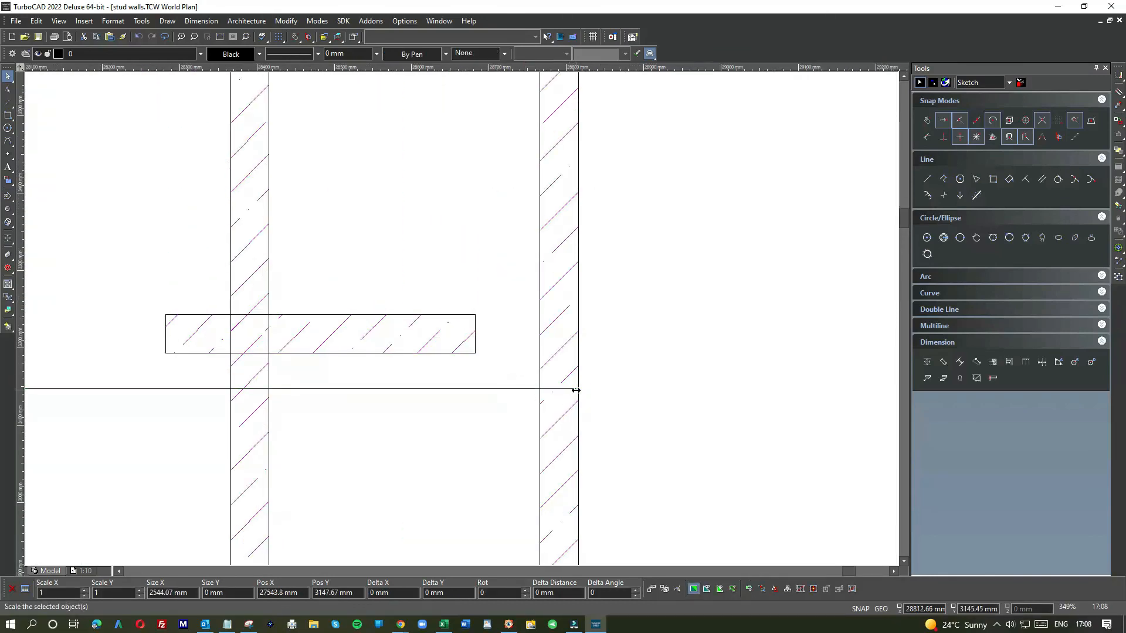
left_click(576, 390)
left_click(538, 389)
left_click(474, 337)
left_click_drag(459, 323, 531, 385)
Step: Scale the nogging down to 350 mm long so it fits between the two studs
scroll(533, 389, "up", 4)
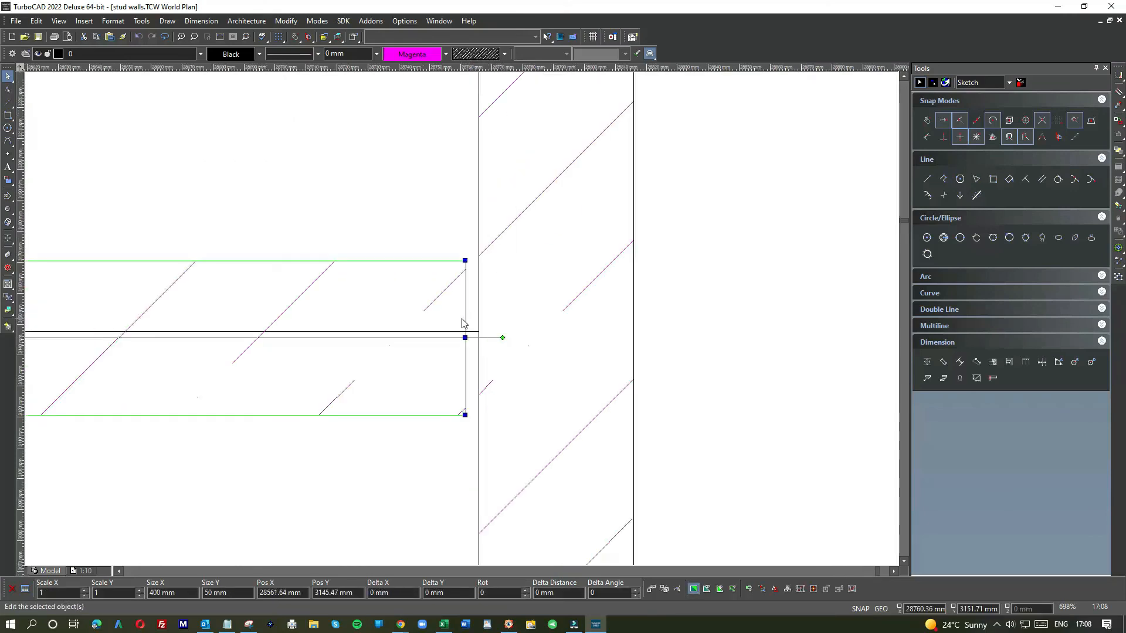
key("e")
left_click(465, 339)
left_click(464, 339)
left_click(469, 335)
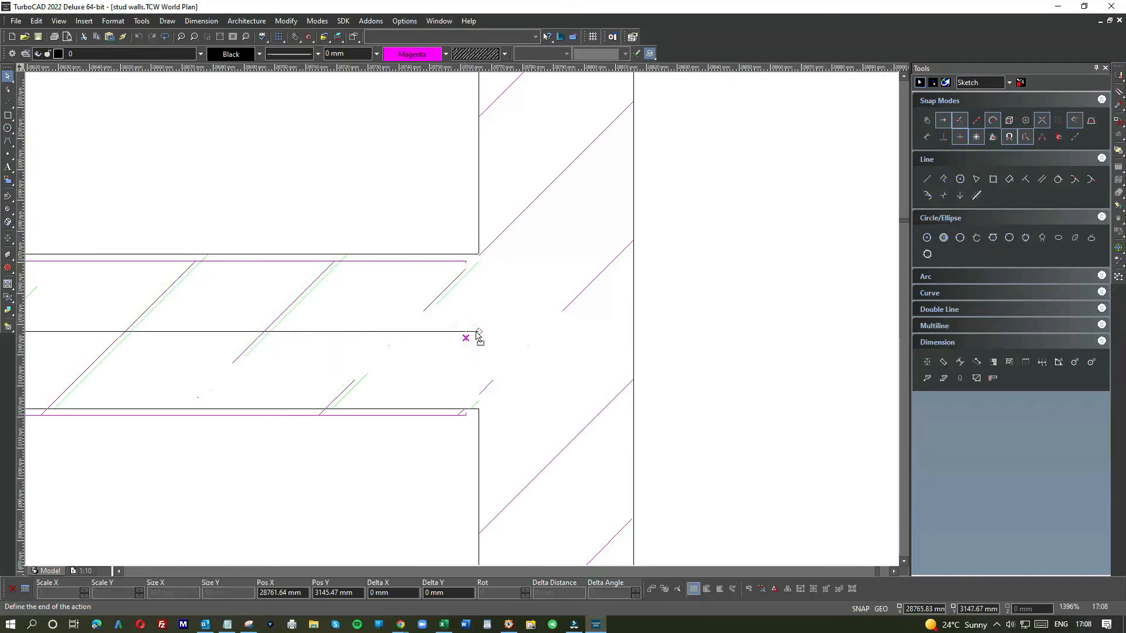
scroll(469, 336, "down", 4)
left_click(322, 368)
left_click(227, 298)
left_click(179, 309)
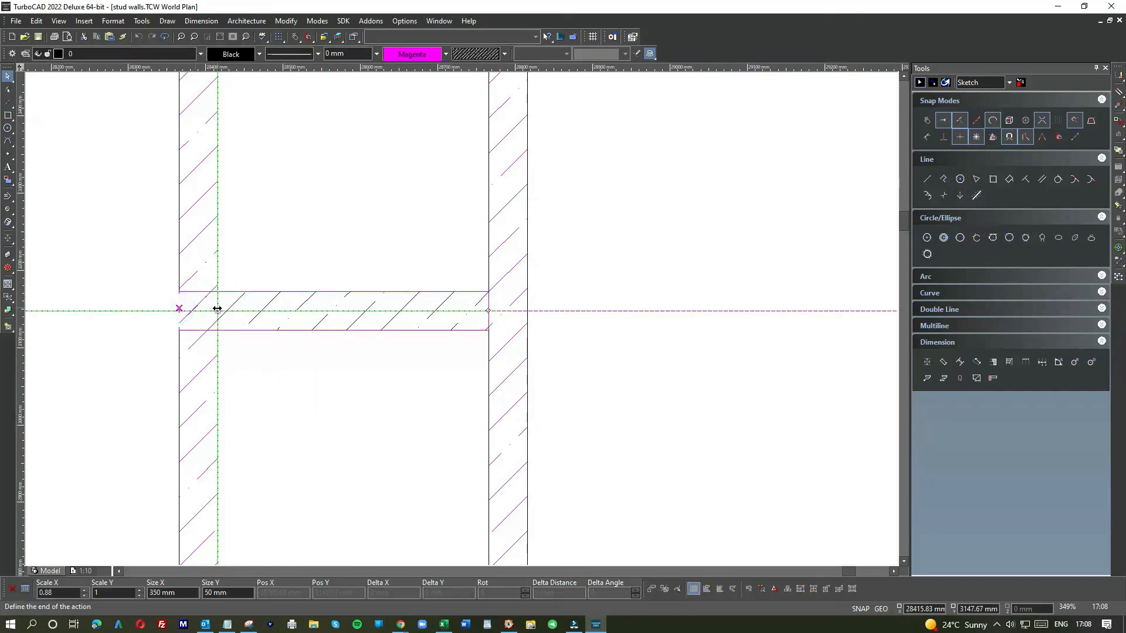
left_click(217, 309)
left_click(259, 267)
Step: Copy the 350 mm nogging and paste copies into the neighbouring bays near the mid-height line
scroll(455, 334, "down", 6)
scroll(462, 323, "up", 2)
scroll(462, 323, "up", 2)
left_click(546, 332)
scroll(339, 329, "down", 1)
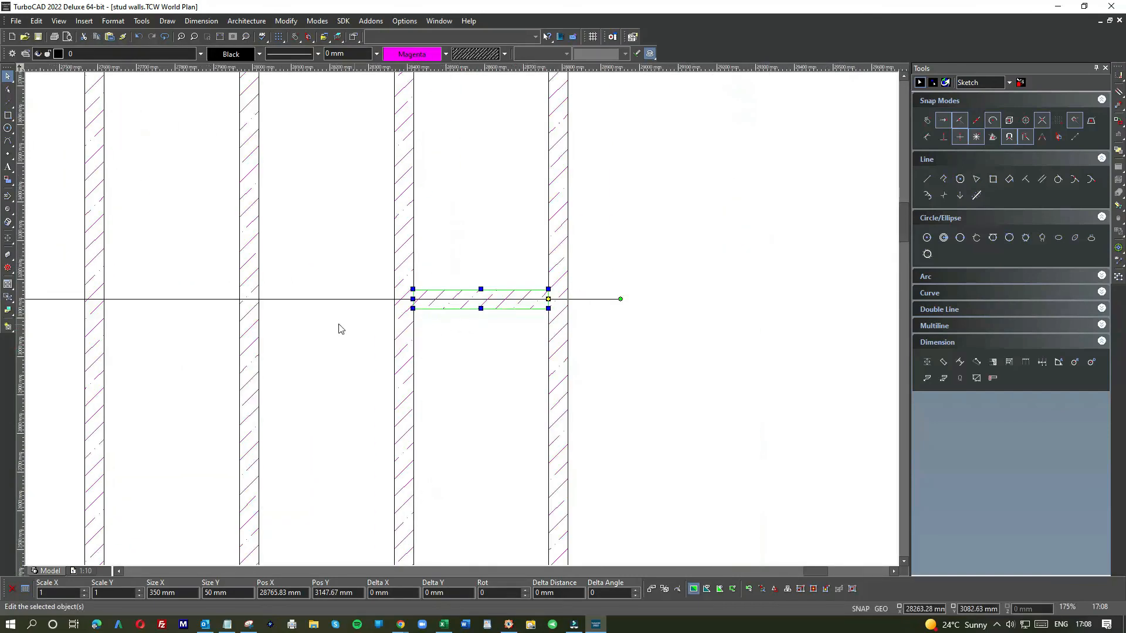
left_click(336, 323)
key("ctrl+v")
left_click(168, 332)
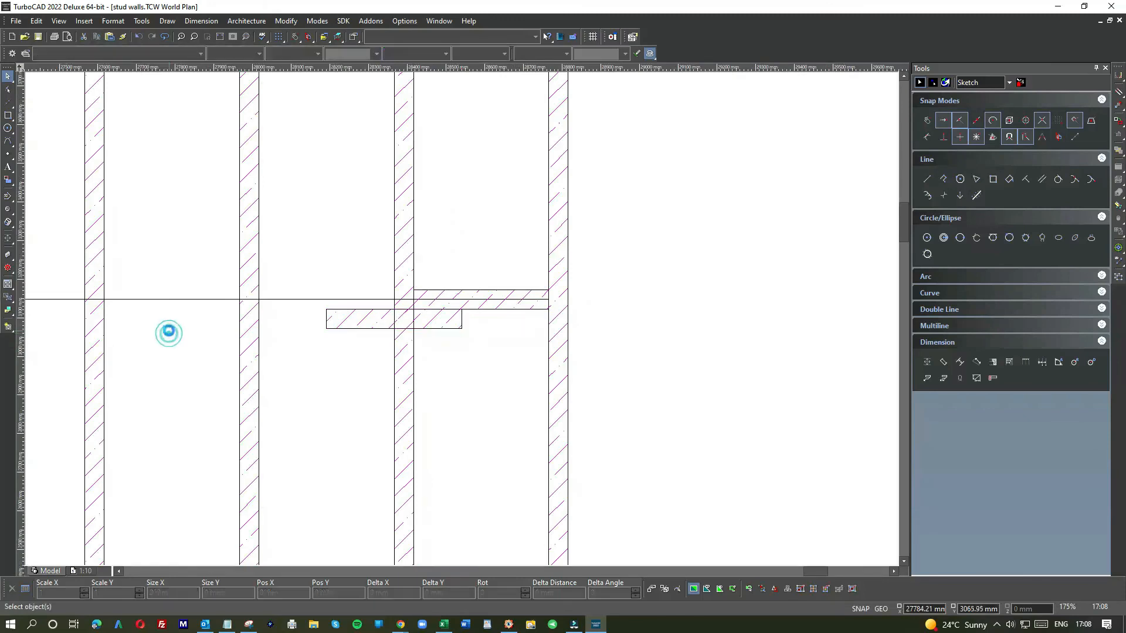
left_click(342, 325)
left_click_drag(342, 322, 144, 329)
left_click(377, 315)
left_click_drag(377, 314, 325, 322)
scroll(301, 339, "down", 2)
key("Escape")
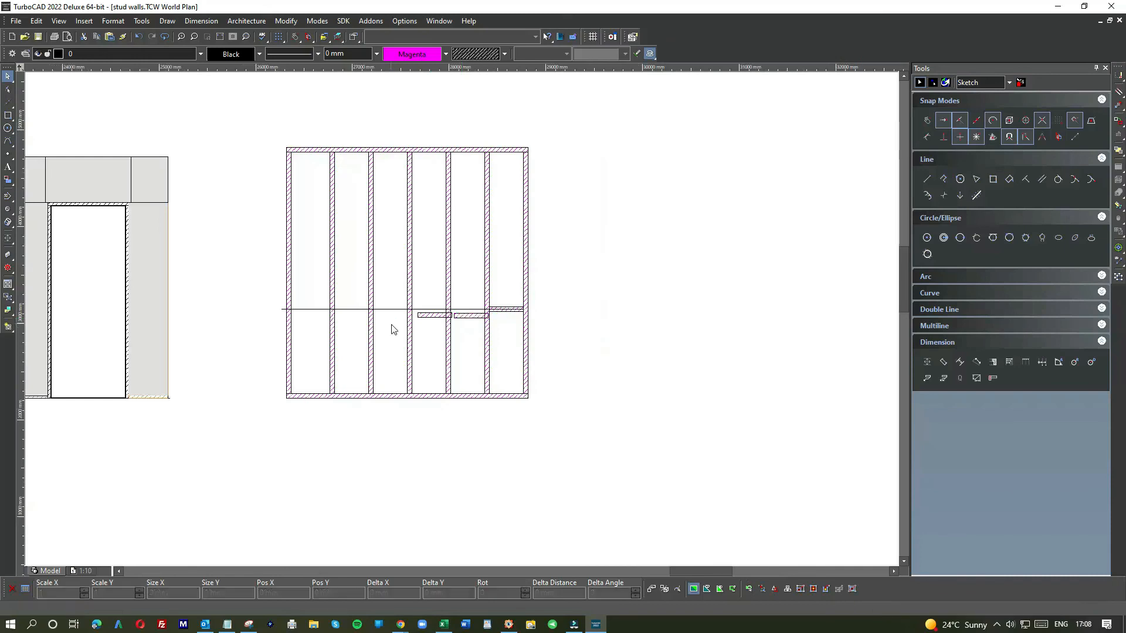
Step: Paste further nogging copies and move them into the remaining bays towards the left
left_click_drag(425, 320, 401, 319)
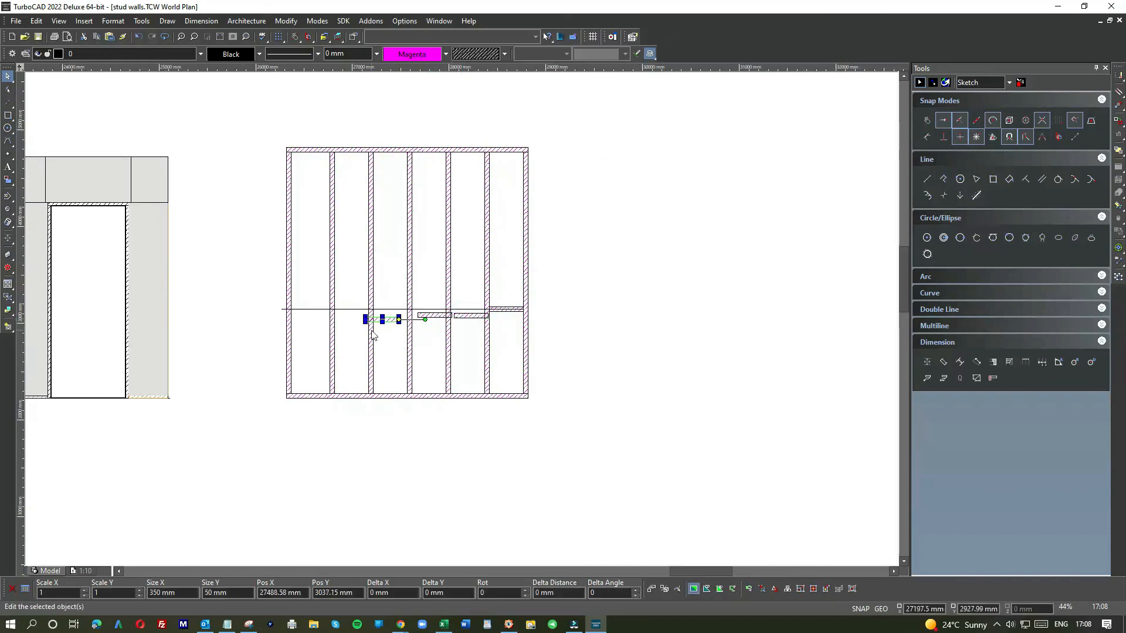
left_click(360, 345)
scroll(379, 320, "up", 4)
left_click(493, 335)
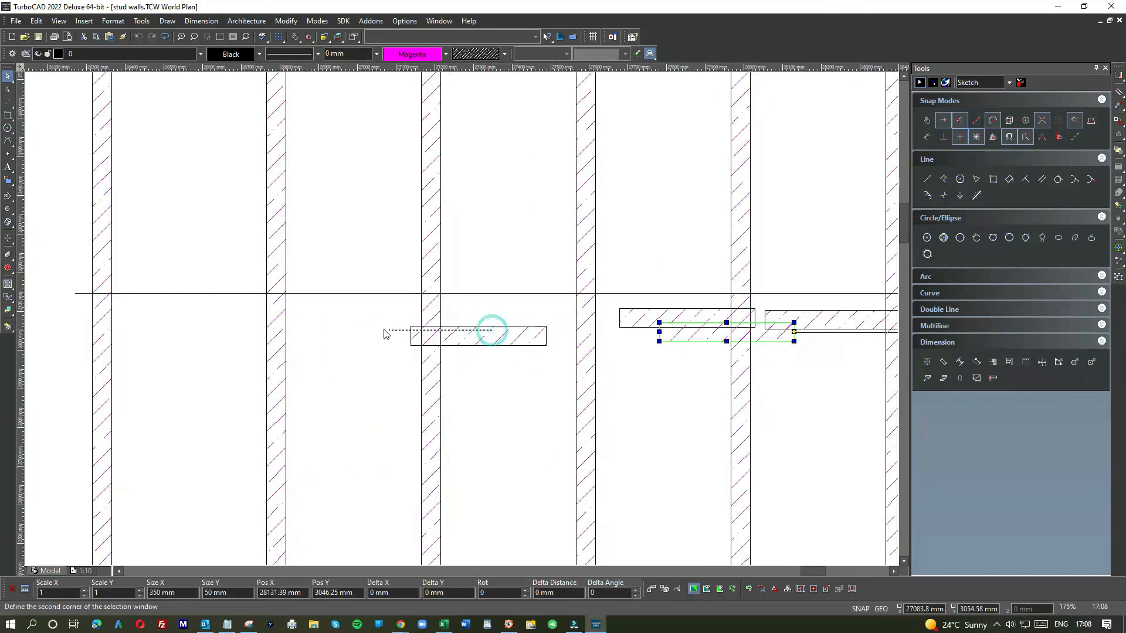
left_click(704, 335)
left_click_drag(704, 335, 323, 341)
key("ctrl+v")
left_click_drag(384, 316, 185, 329)
scroll(551, 331, "up", 3)
scroll(551, 326, "down", 3)
scroll(533, 325, "up", 2)
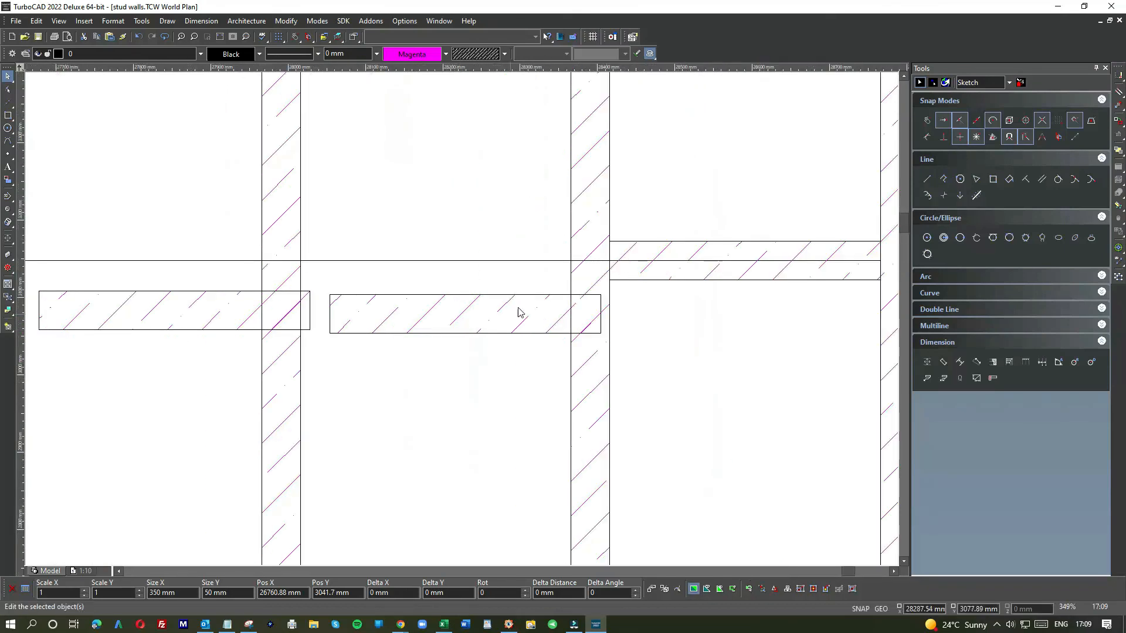
Step: Snap each nogging copy onto the mid-height guide line against the stud faces in its bay
left_click(526, 299)
left_click_drag(598, 313, 570, 260)
left_click(210, 303)
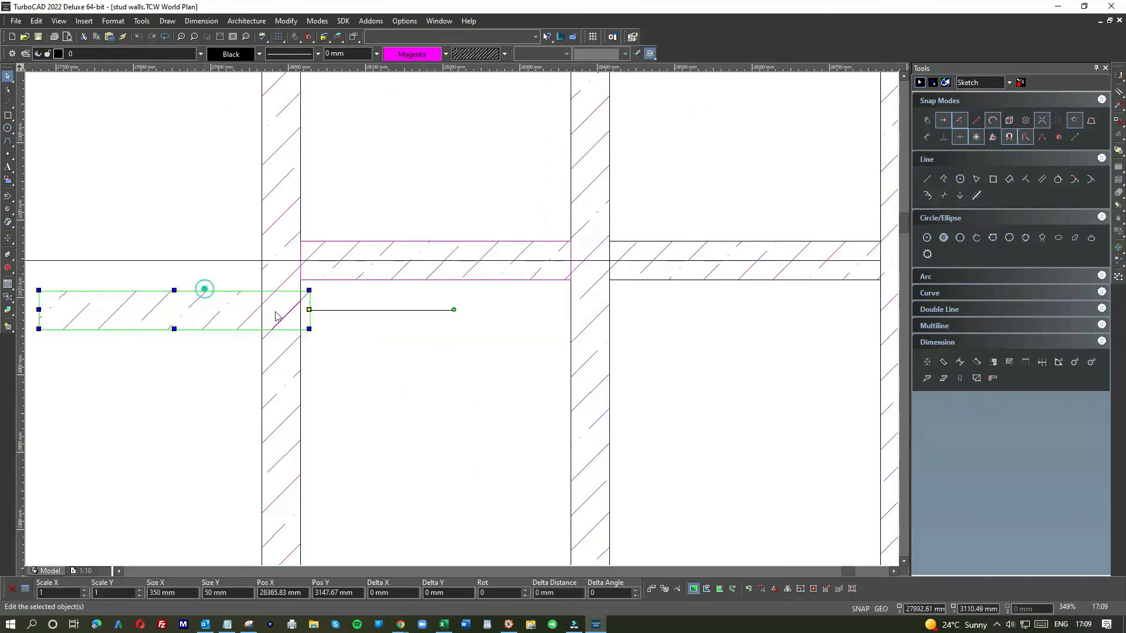
left_click_drag(309, 310, 259, 262)
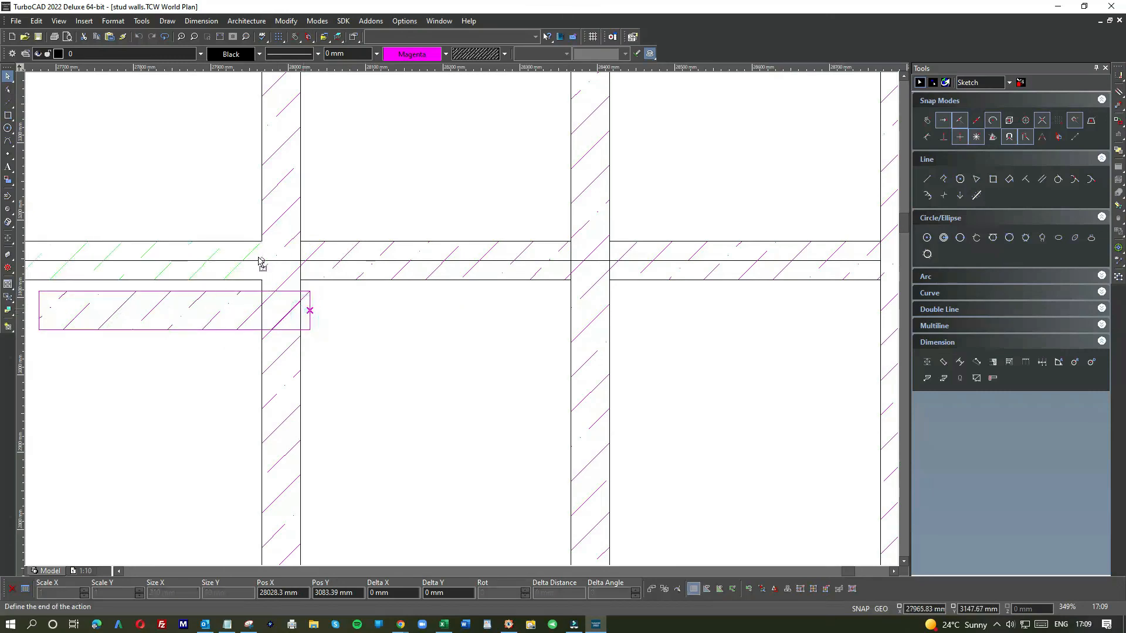
scroll(461, 322, "down", 3)
scroll(398, 324, "up", 3)
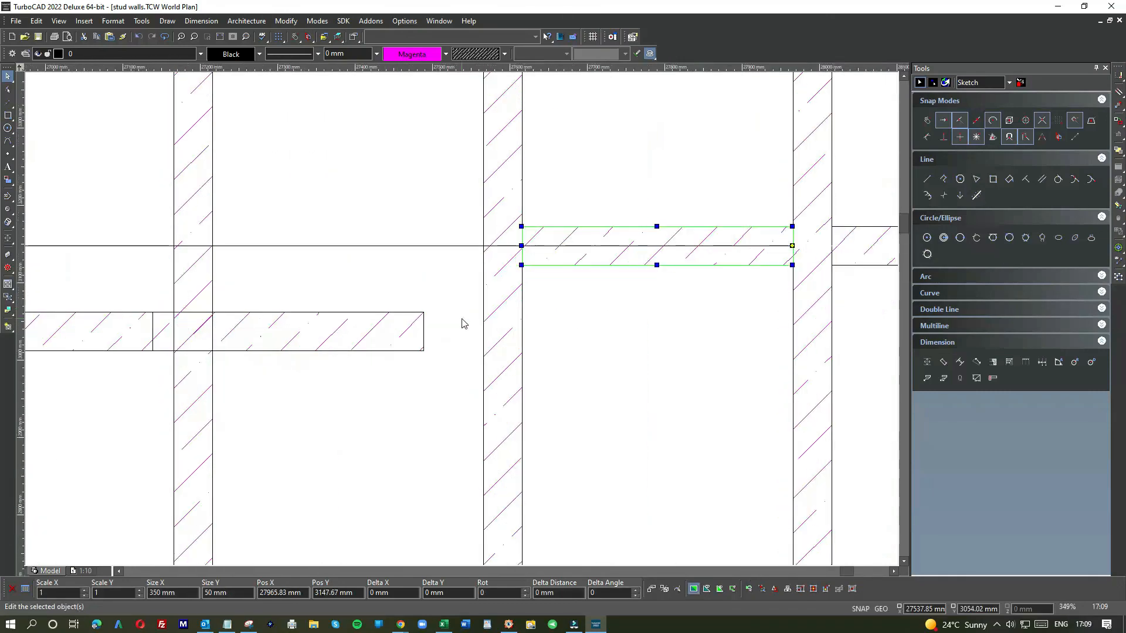
left_click(430, 333)
left_click_drag(425, 329, 483, 244)
scroll(462, 322, "down", 2)
scroll(411, 346, "up", 4)
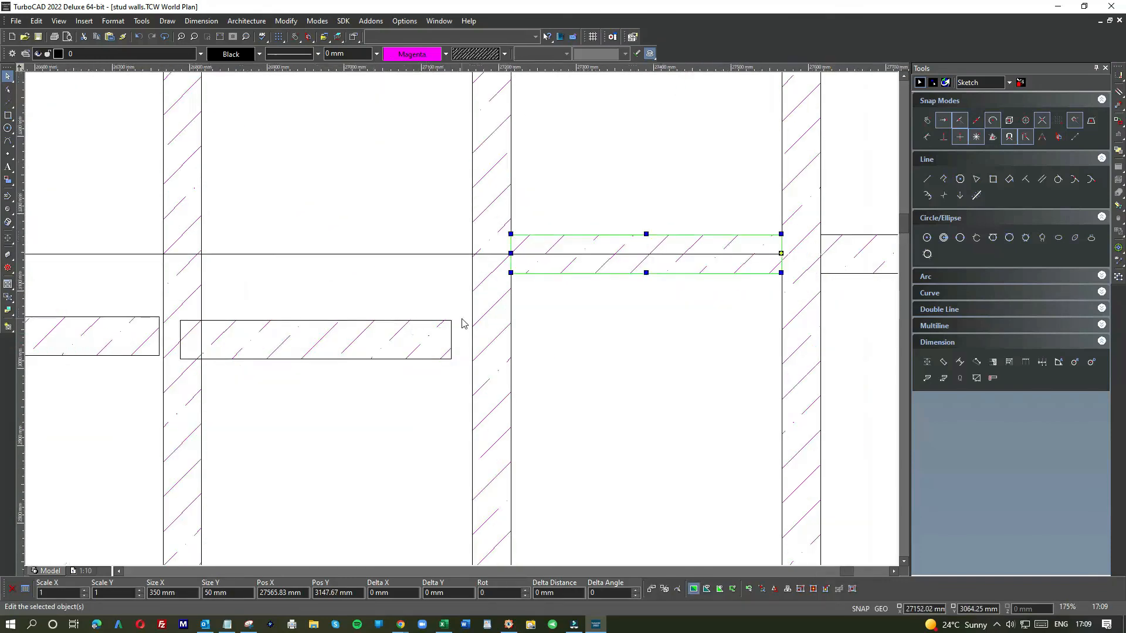
left_click(442, 360)
left_click_drag(442, 360, 476, 189)
Step: Stretch one nogging's end to the adjacent stud face, making it 400 mm long
scroll(461, 323, "down", 2)
scroll(347, 302, "down", 2)
scroll(312, 312, "up", 4)
left_click(520, 450)
left_click(526, 466)
left_click(530, 311)
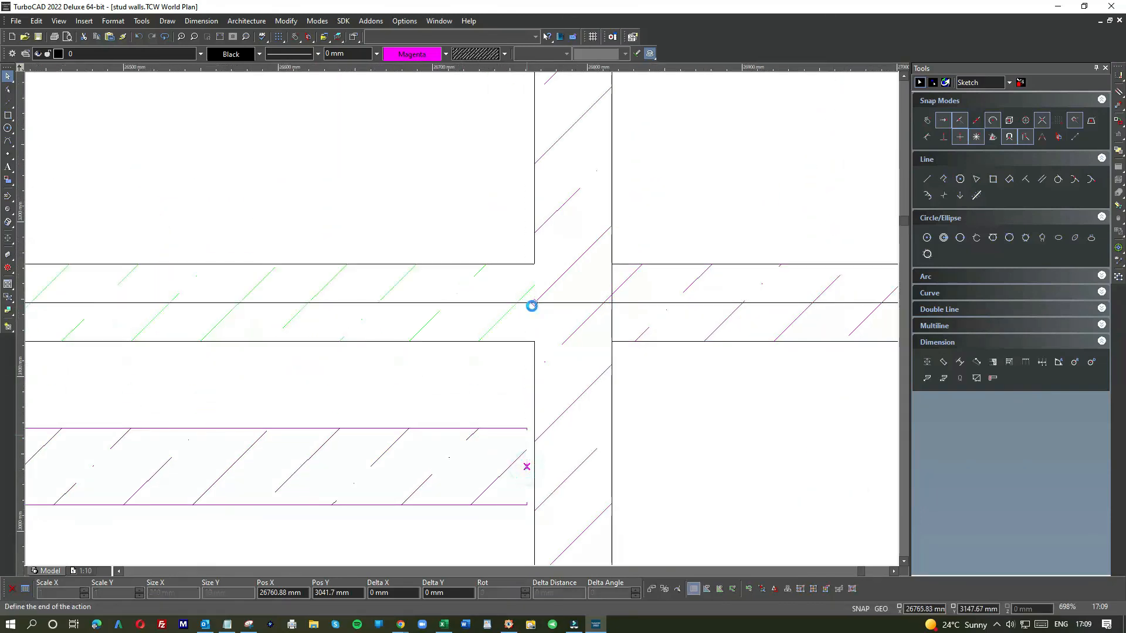
scroll(460, 319, "down", 2)
scroll(410, 326, "up", 2)
scroll(462, 323, "up", 1)
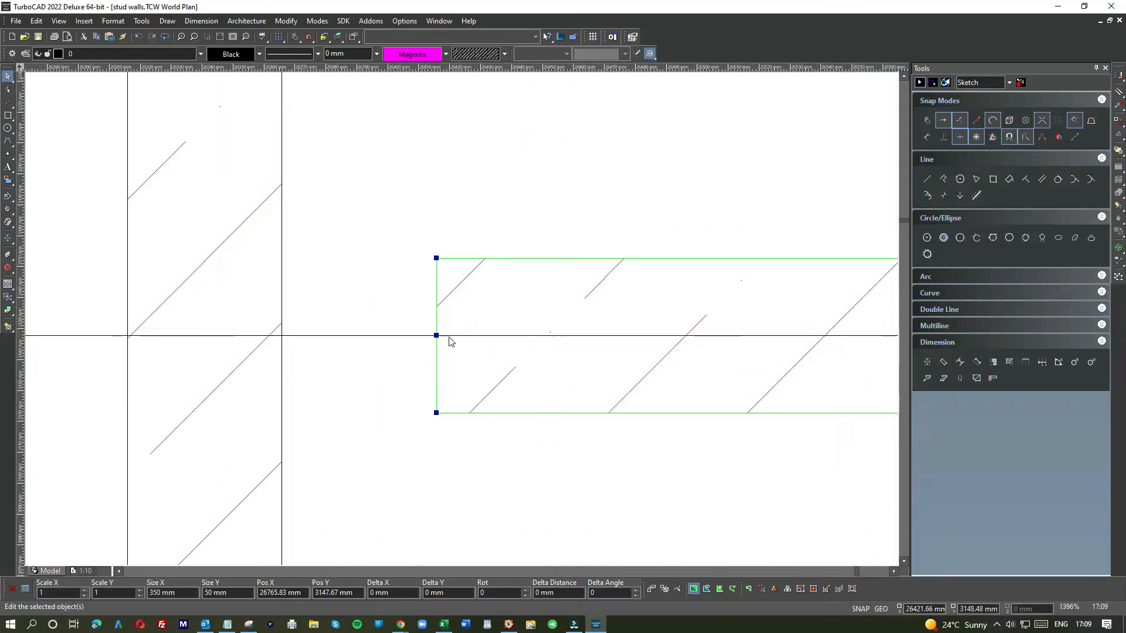
left_click(437, 336)
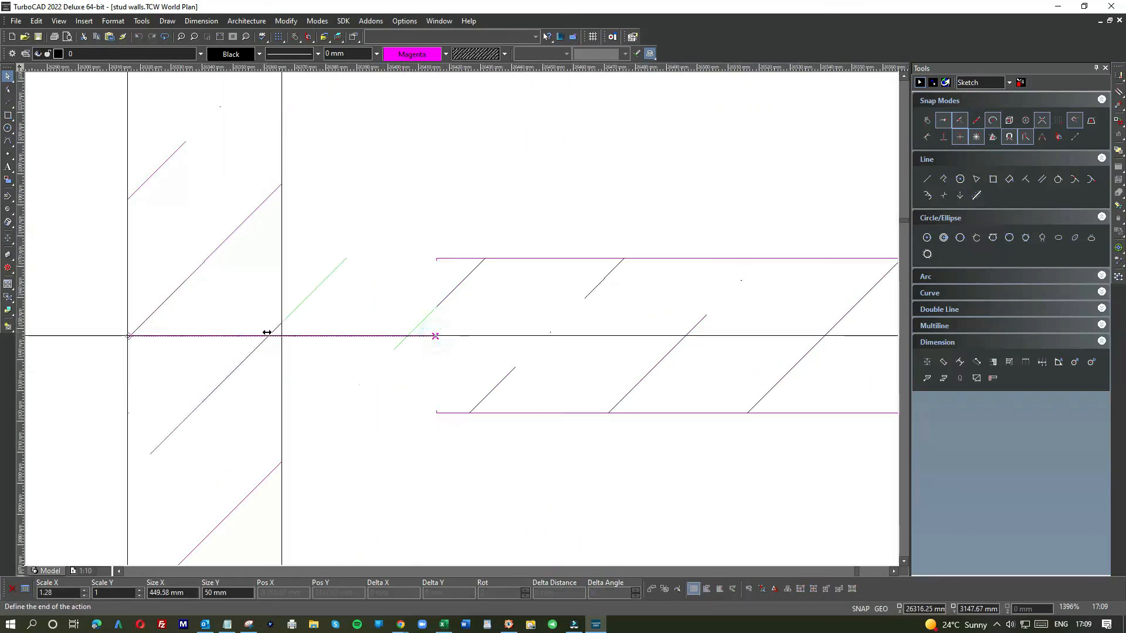
left_click(281, 335)
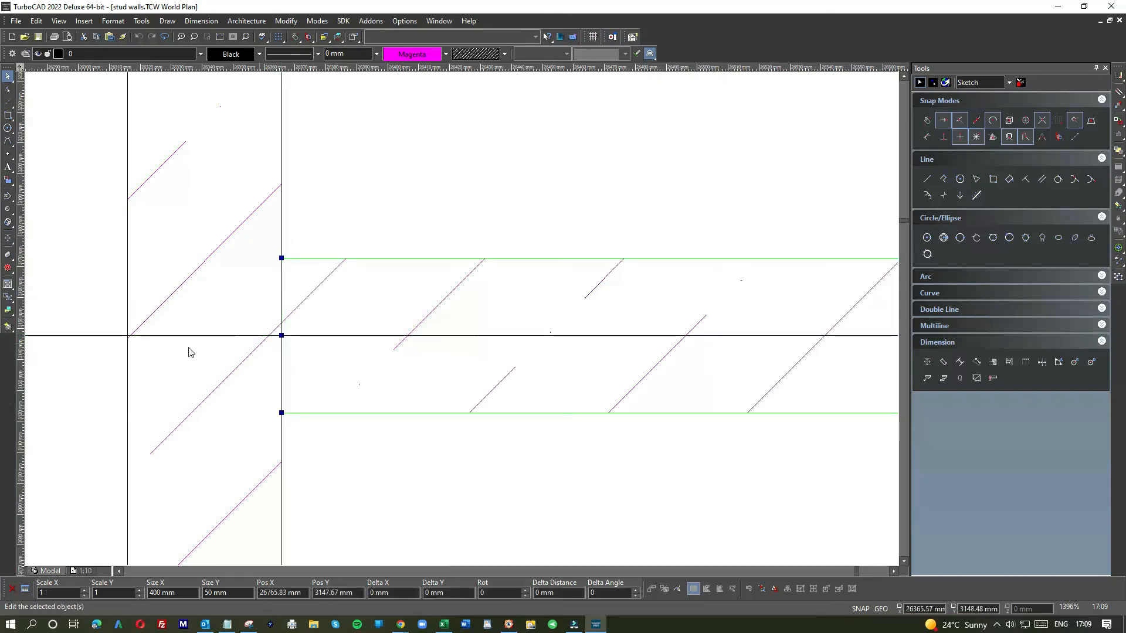
left_click(91, 349)
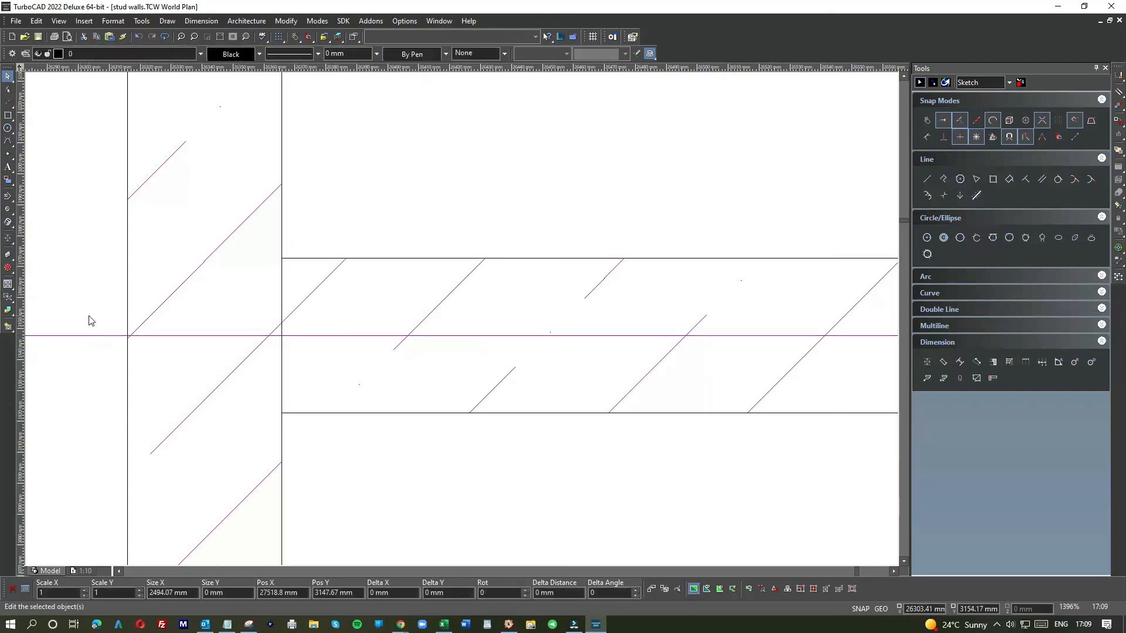
Step: Zoom out and inspect the row of noggings across the whole frame
scroll(590, 343, "down", 5)
scroll(460, 322, "up", 3)
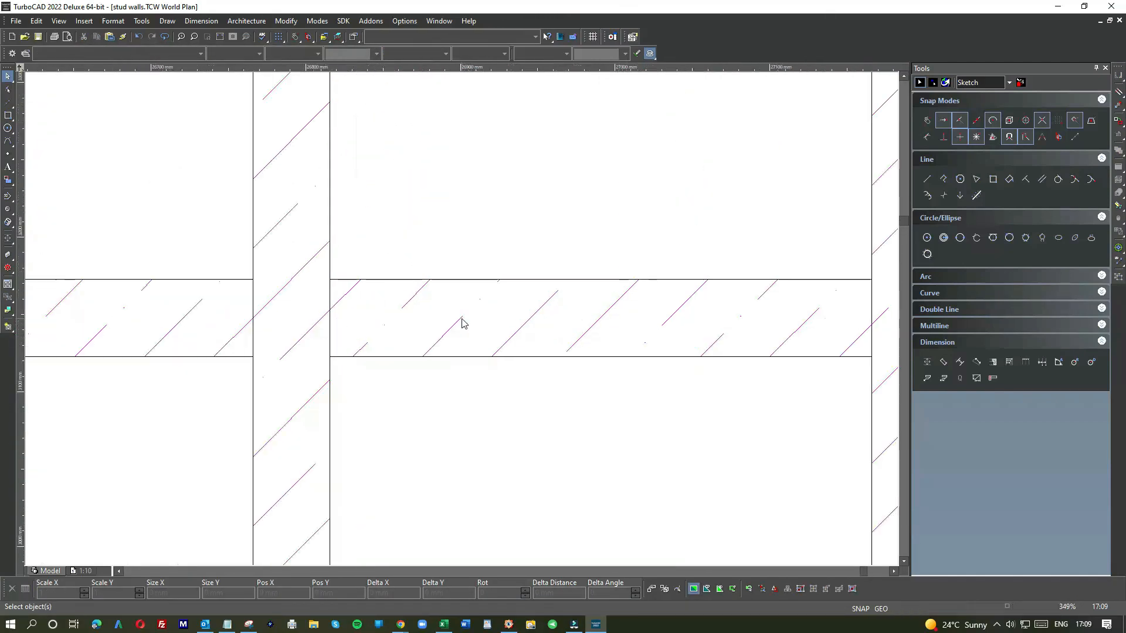
scroll(506, 322, "down", 5)
scroll(535, 329, "up", 3)
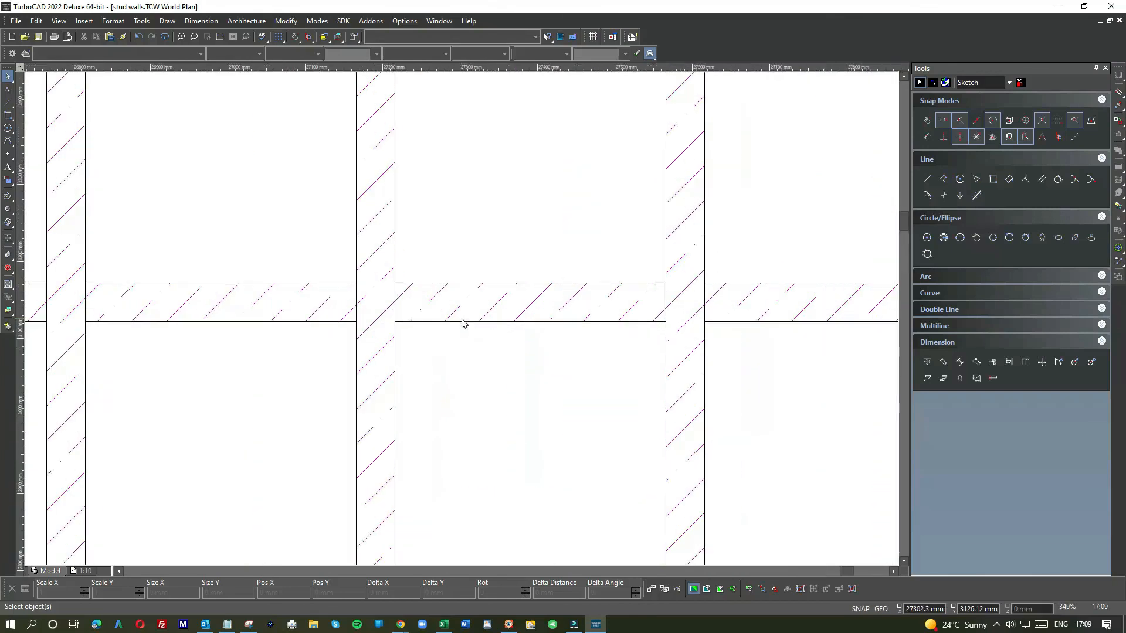
scroll(465, 323, "down", 2)
scroll(716, 311, "up", 1)
scroll(631, 329, "down", 1)
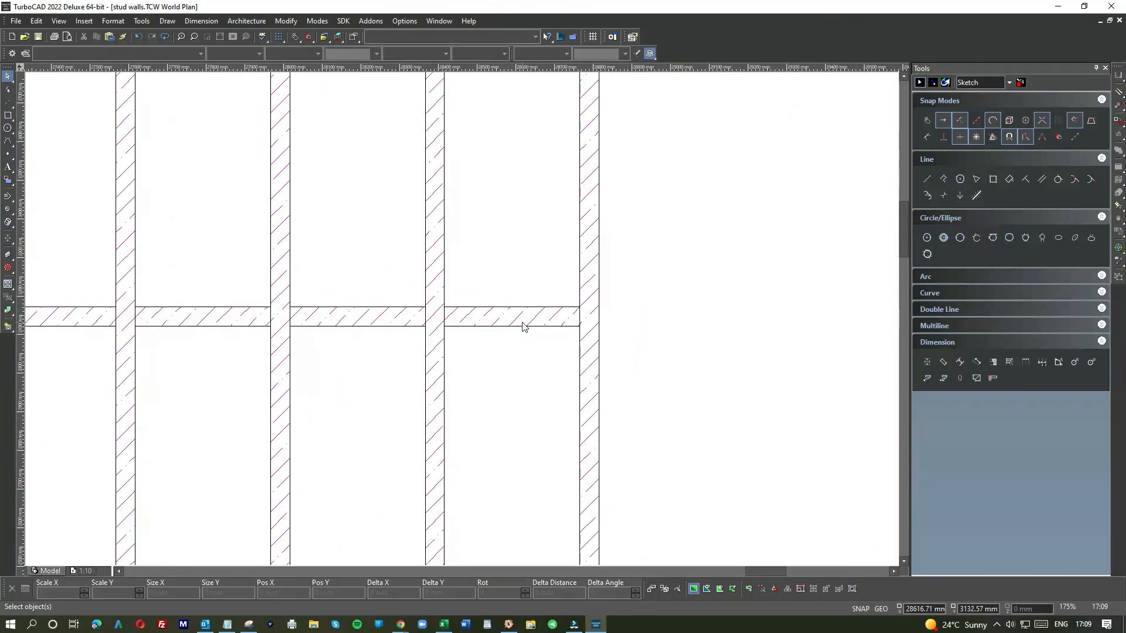
scroll(463, 322, "down", 1)
scroll(460, 322, "down", 1)
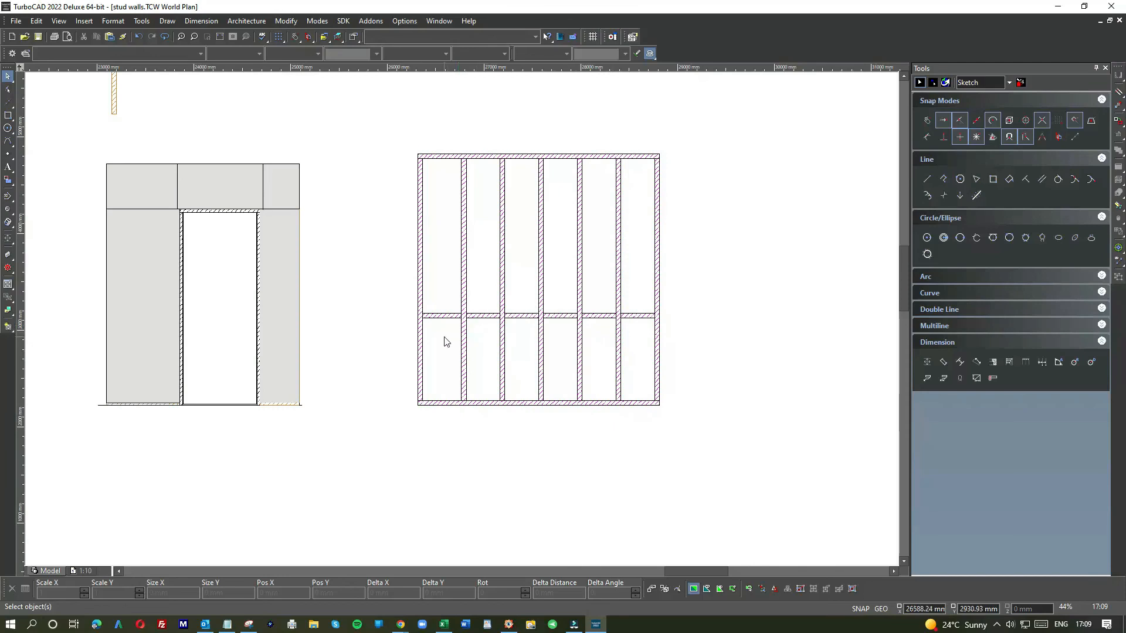
left_click(443, 321, "shift")
left_click(477, 323, "shift")
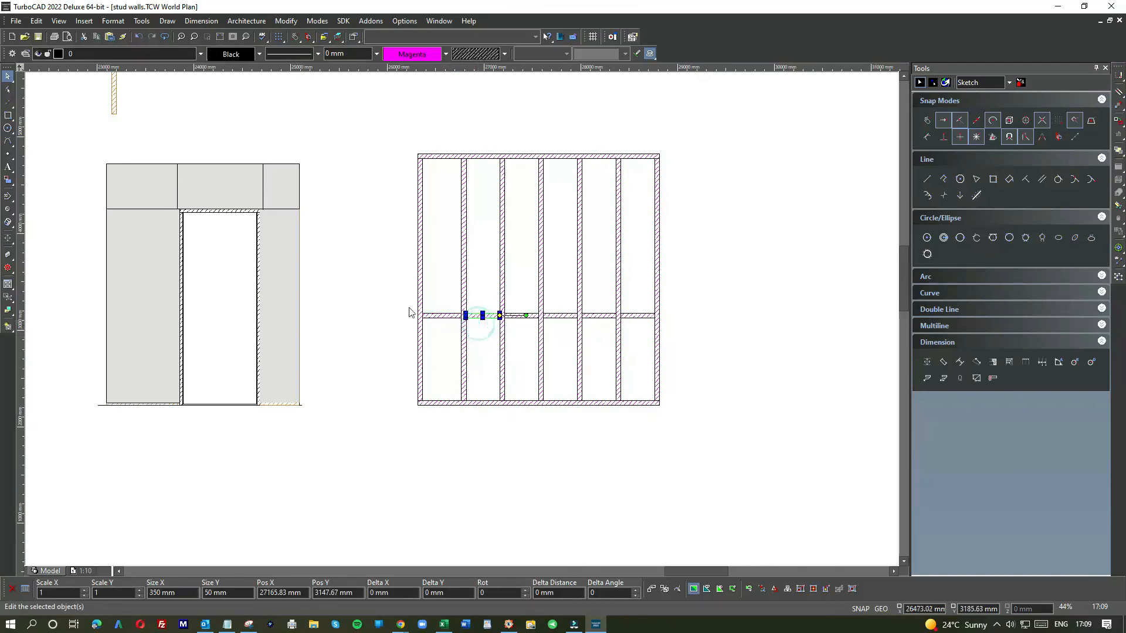
left_click_drag(399, 305, 704, 335)
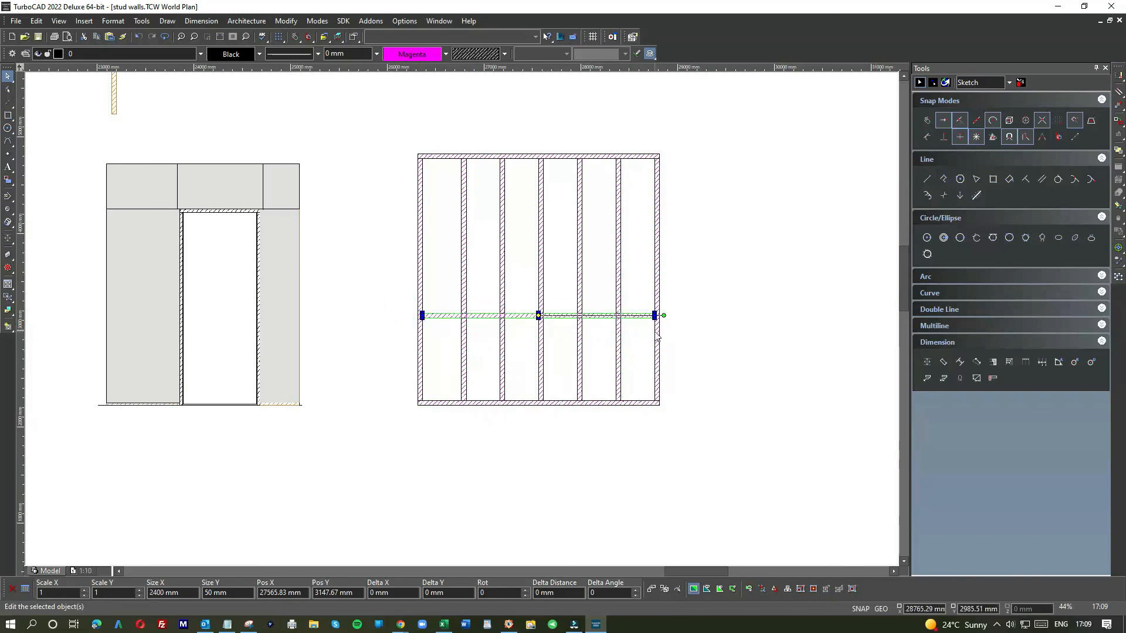
left_click(717, 332)
Step: Draw a 900 mm vertical line upward from the nogging's end at the stud
left_click(8, 117)
left_click(22, 122)
scroll(648, 313, "up", 3)
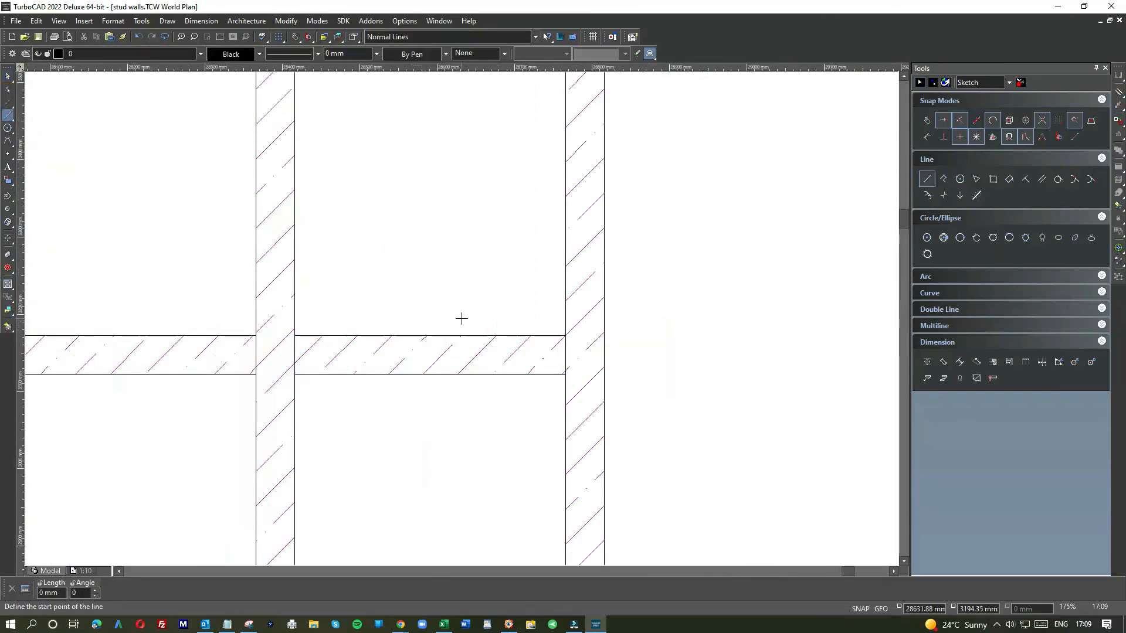
left_click(564, 353)
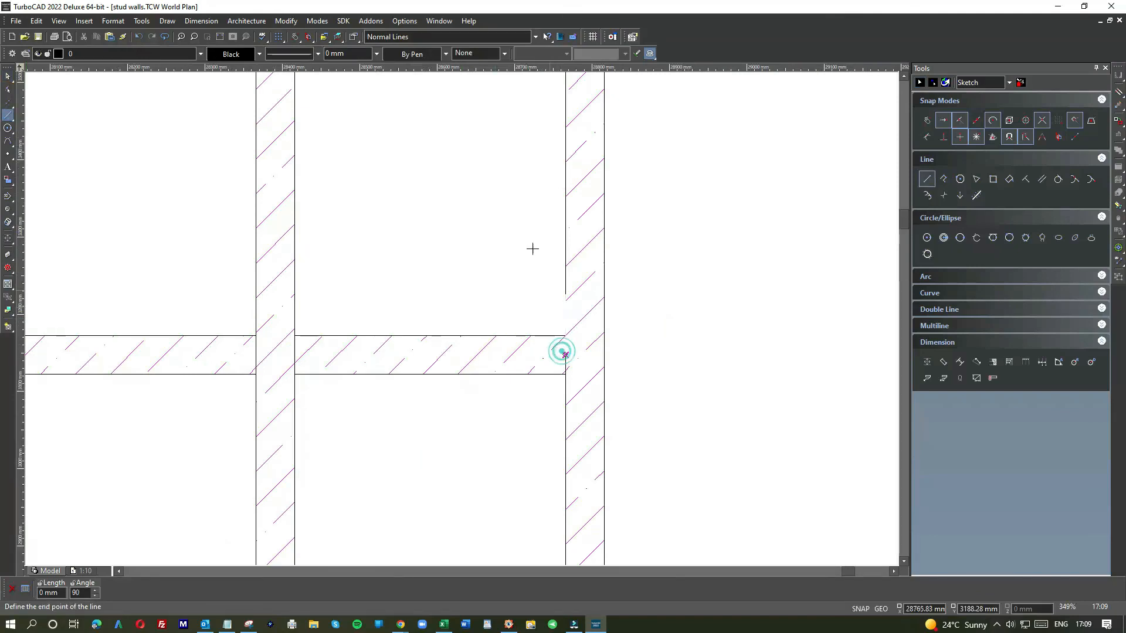
key("Tab")
type("900")
key("Return")
Step: Draw a 900 mm vertical line up from the nogging at the frame's right stud, plus a short horizontal line from its top
scroll(500, 122, "down", 1)
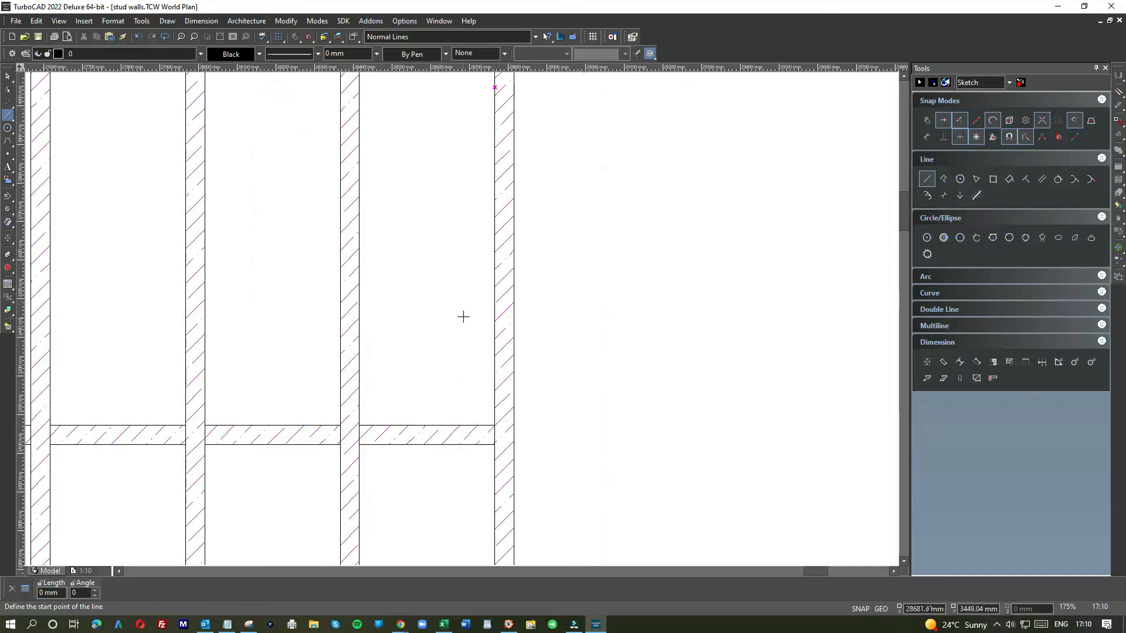
scroll(460, 314, "down", 1)
scroll(462, 317, "up", 1)
scroll(461, 317, "up", 1)
scroll(461, 317, "down", 2)
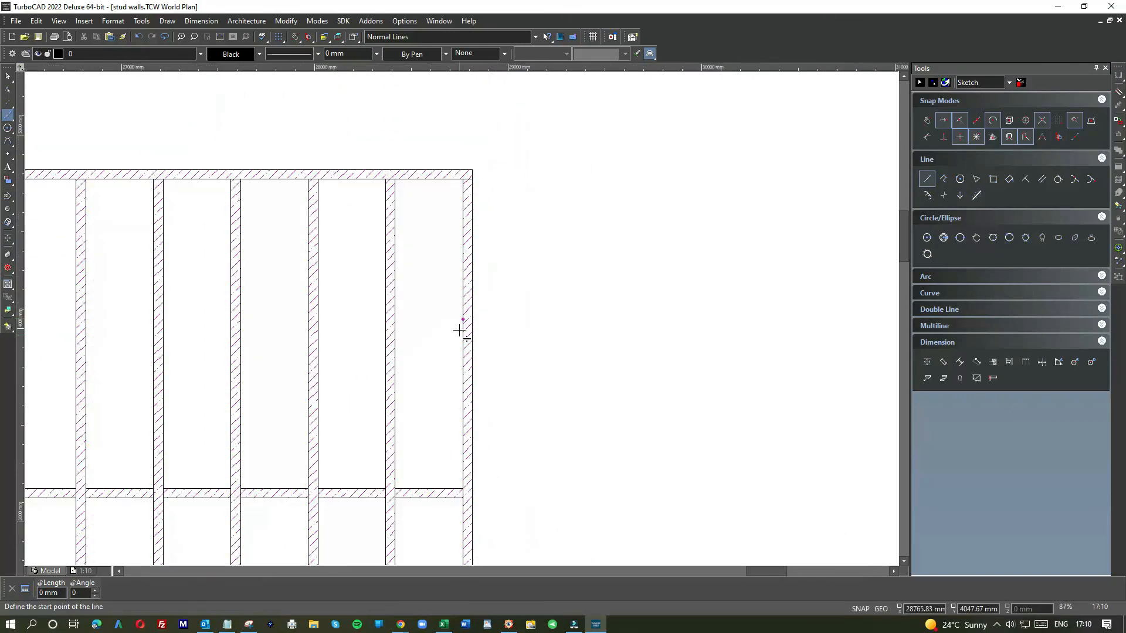
left_click(463, 493)
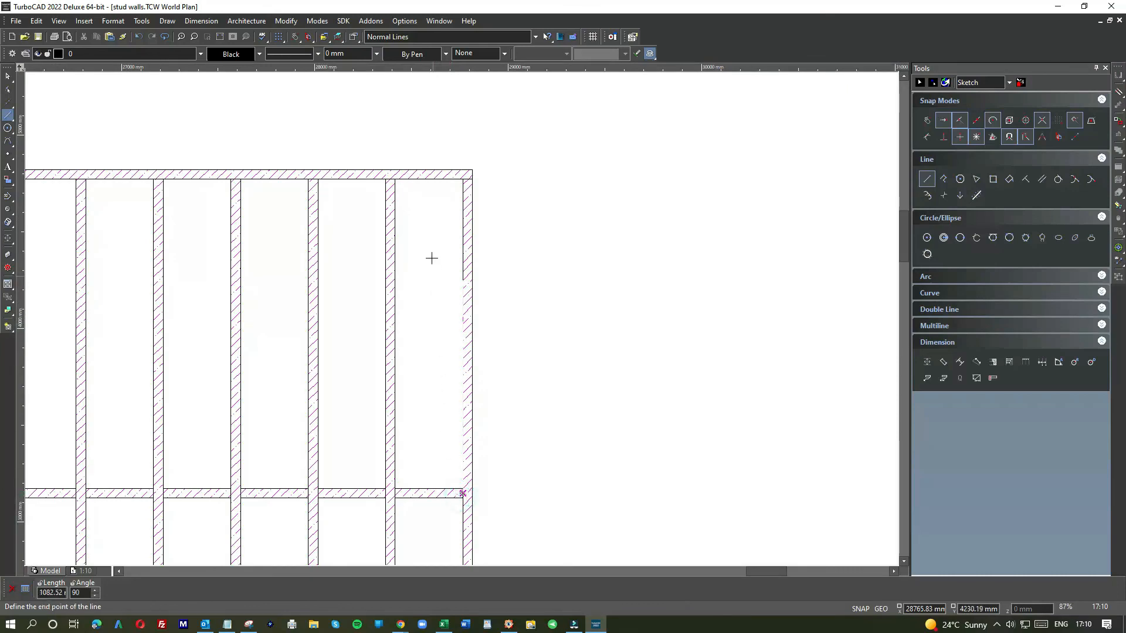
key("Tab")
type("900")
key("Return")
left_click(463, 320)
left_click(549, 320)
scroll(460, 316, "down", 3)
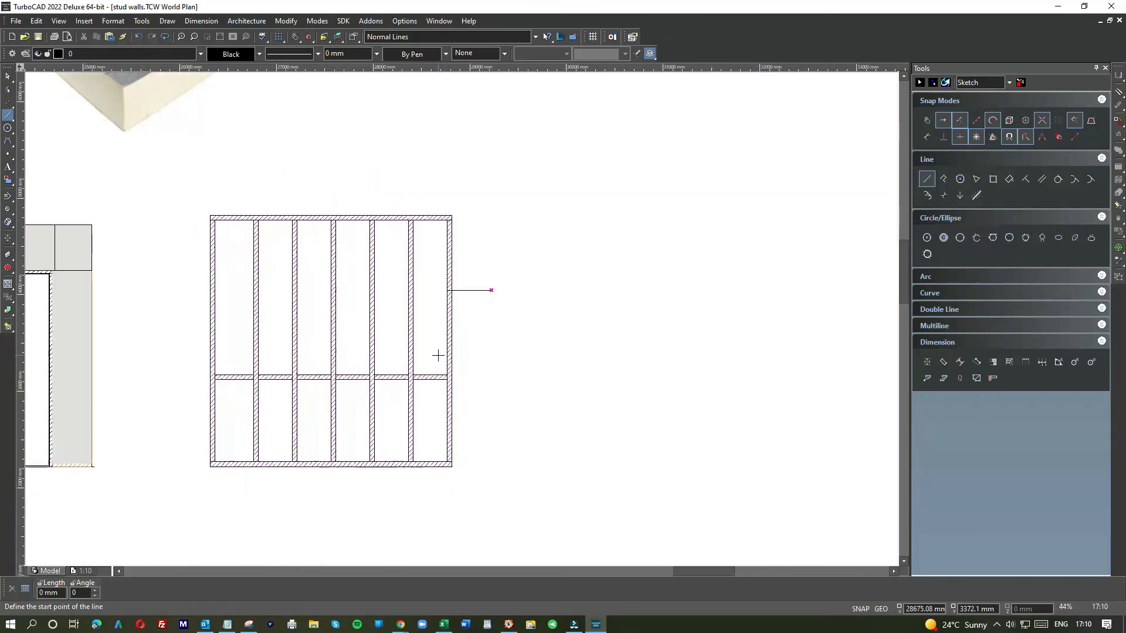
left_click(603, 172)
left_click(437, 151)
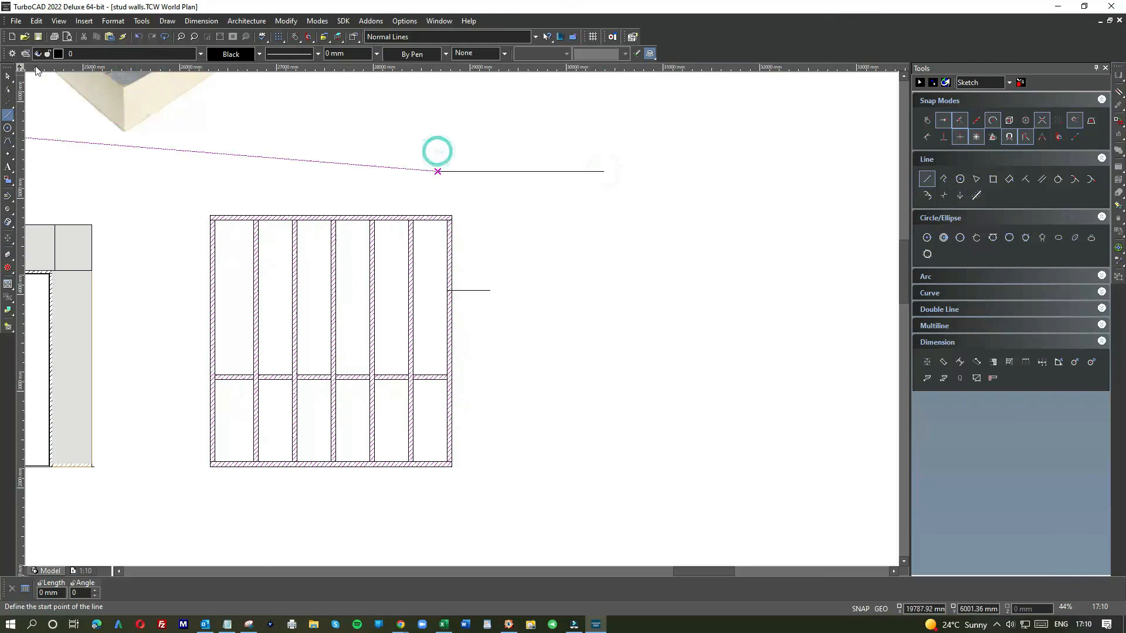
left_click(135, 40)
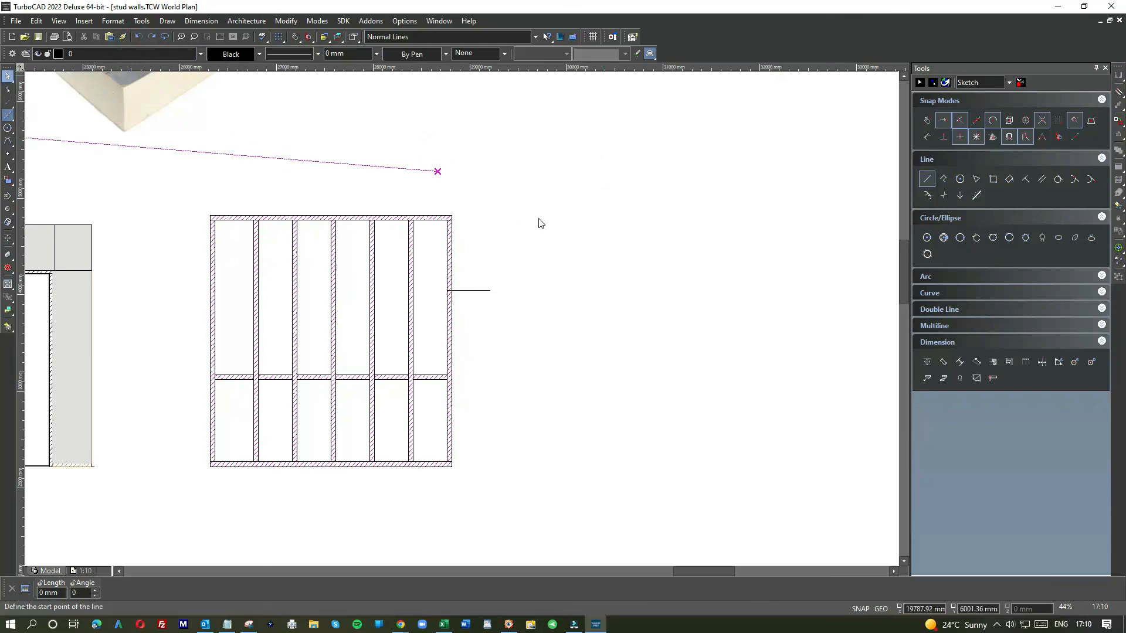
Step: Copy the row of noggings and place the copy 900 mm higher, snapped to the top of the guide line
key("Escape")
scroll(547, 214, "down", 1)
scroll(415, 369, "up", 2)
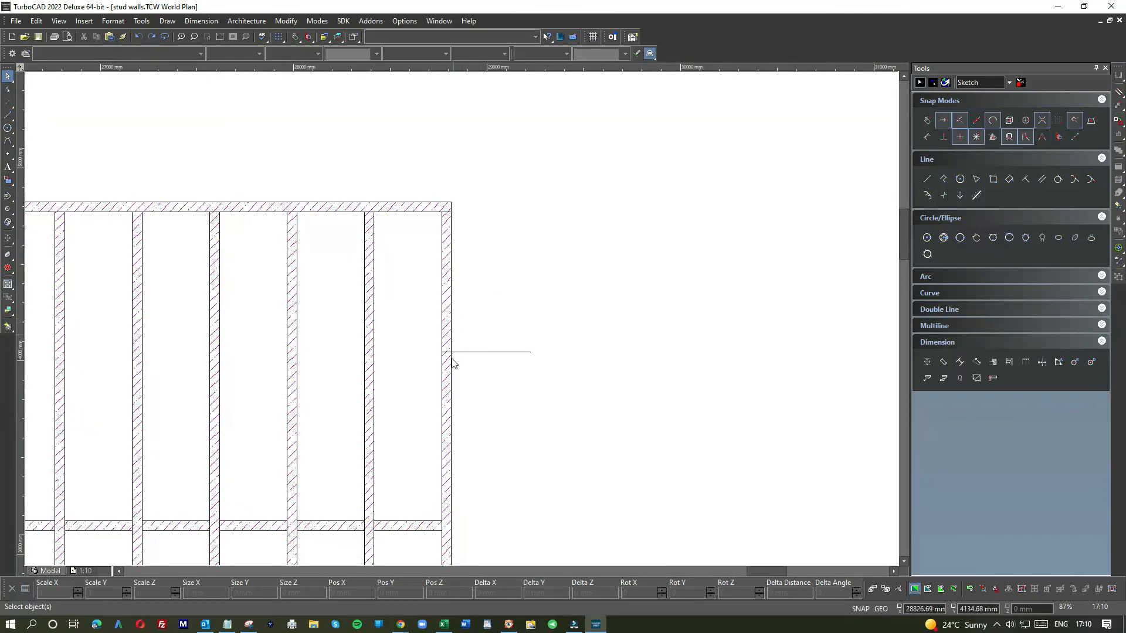
scroll(456, 340, "down", 1)
left_click_drag(184, 372, 545, 414)
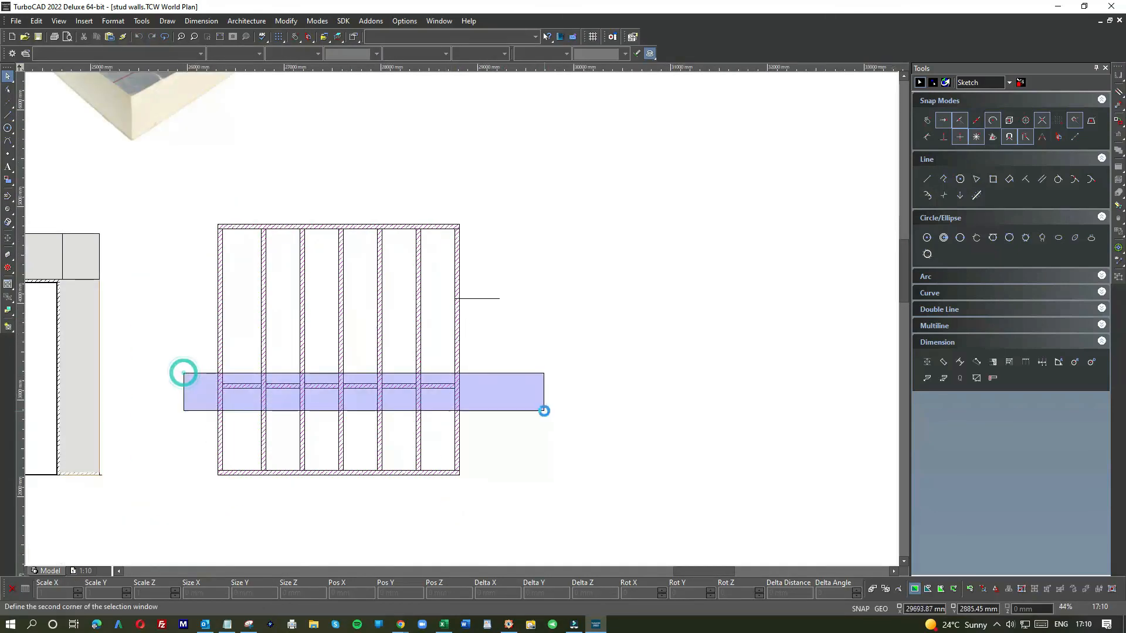
key("ctrl+c")
key("ctrl+v")
scroll(551, 332, "up", 2)
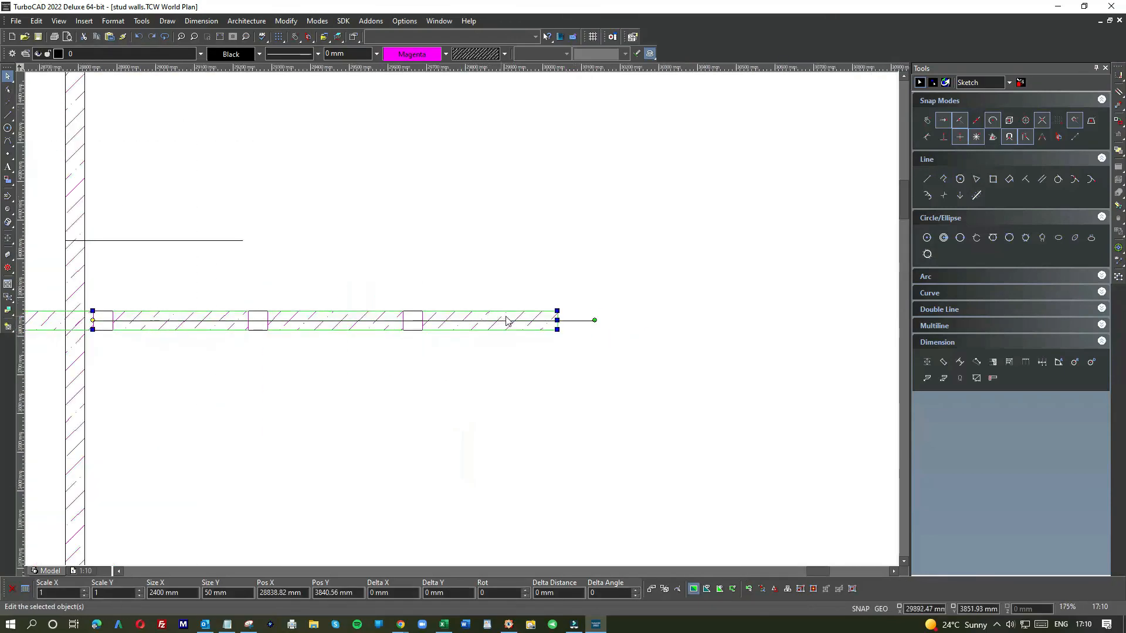
left_click_drag(548, 322, 79, 243)
scroll(460, 321, "up", 8)
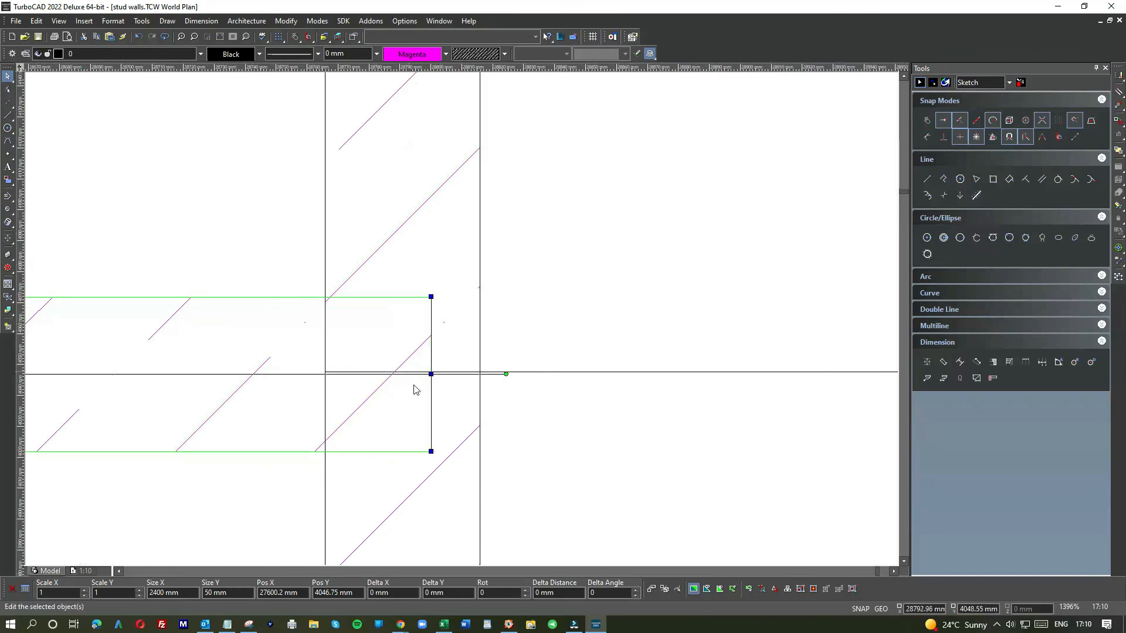
scroll(463, 321, "down", 3)
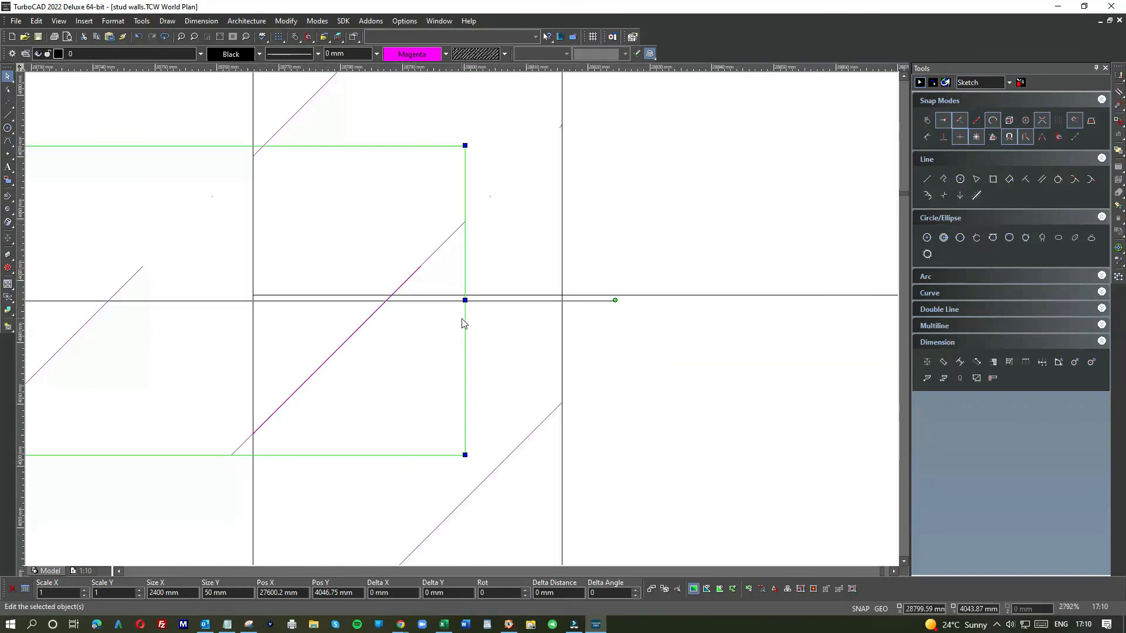
left_click_drag(464, 301, 253, 296)
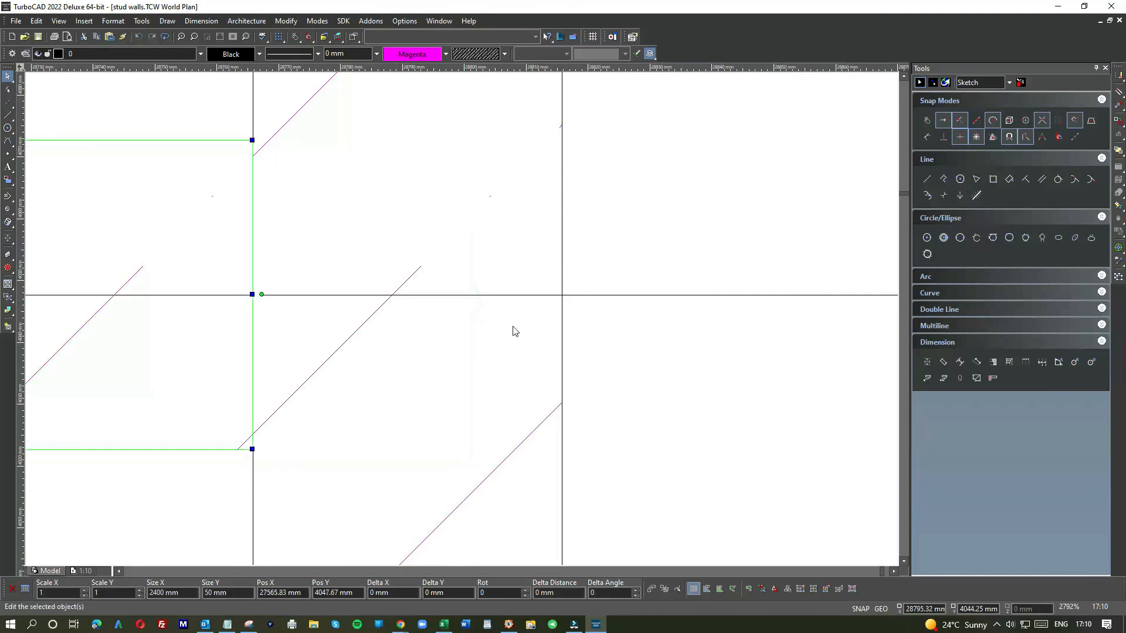
Step: Delete the short horizontal guide line beside the frame
left_click(825, 362)
scroll(462, 320, "down", 1)
left_click_drag(538, 292, 508, 221)
key("Delete")
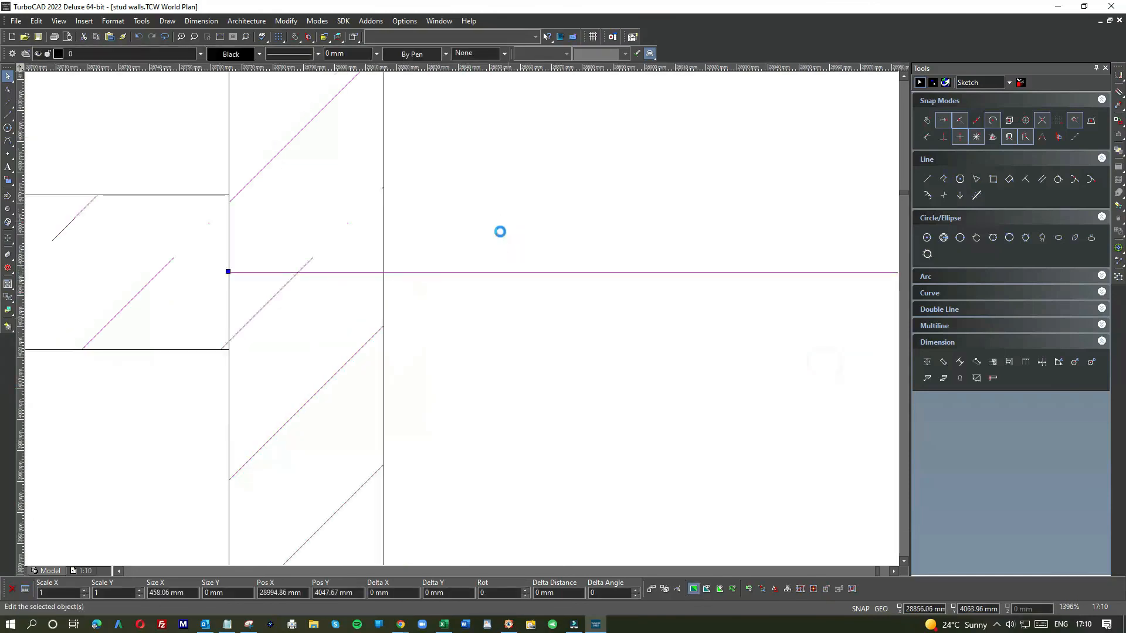
scroll(479, 258, "down", 2)
scroll(463, 323, "down", 5)
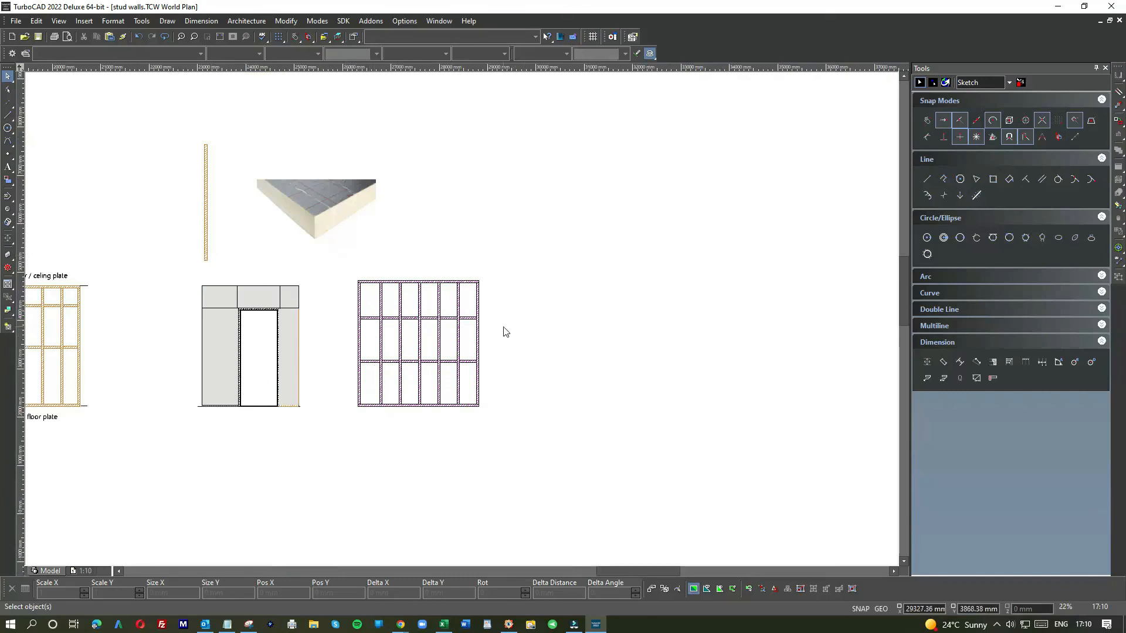
Step: Inspect the frame with its two rows of noggings
left_click(476, 341)
left_click(524, 345)
scroll(483, 335, "down", 1)
scroll(463, 326, "up", 3)
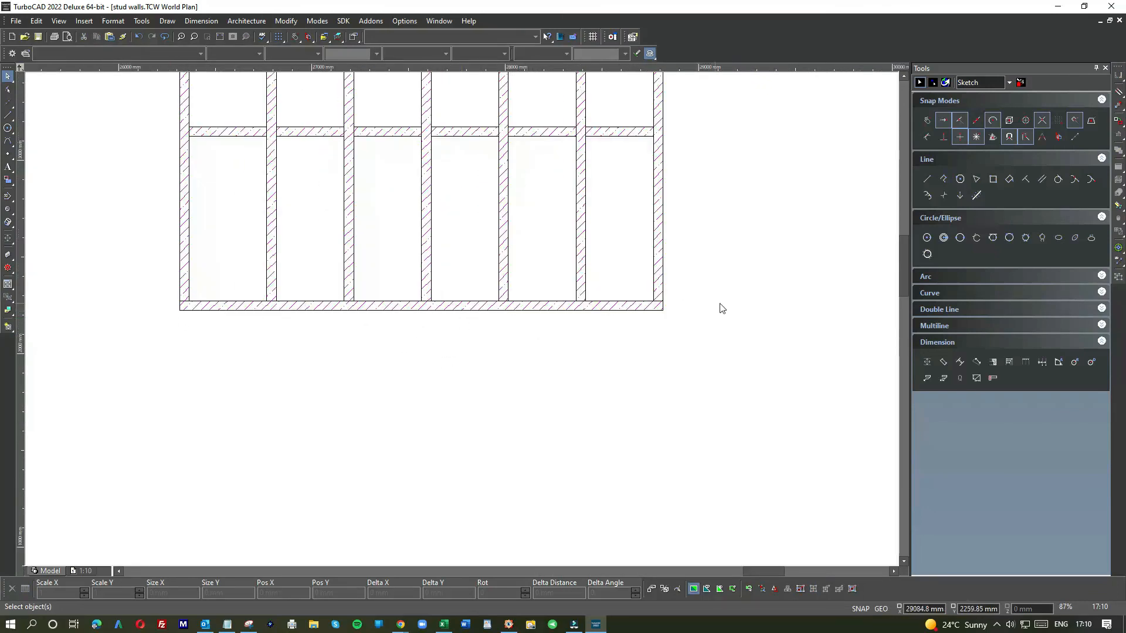
scroll(498, 231, "down", 1)
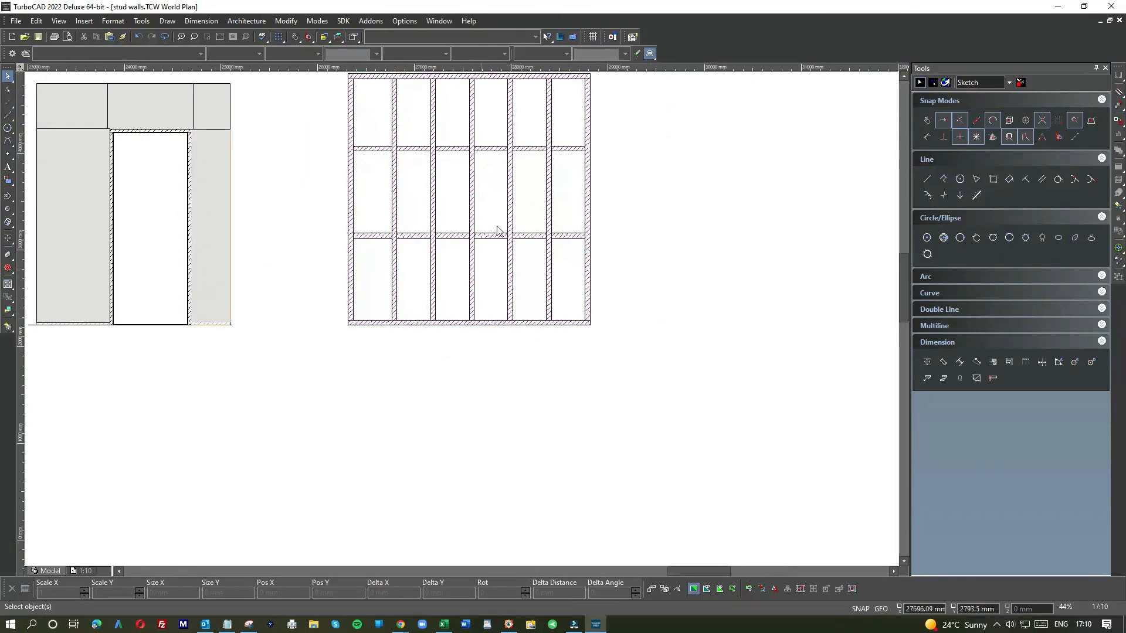
scroll(452, 292, "up", 1)
scroll(466, 259, "down", 1)
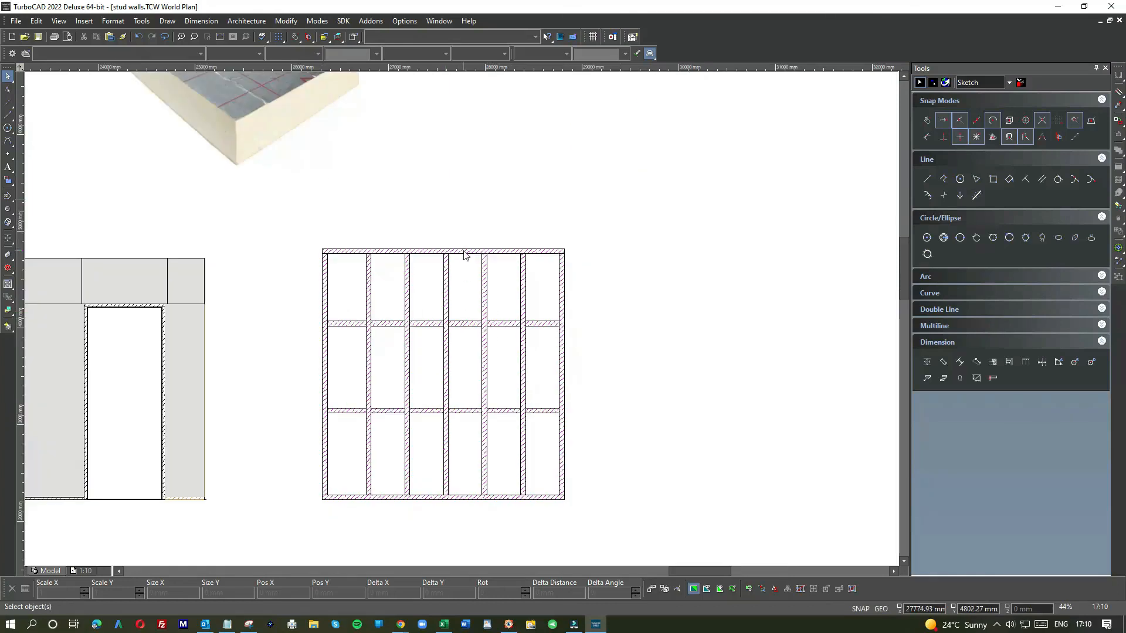
scroll(465, 255, "up", 2)
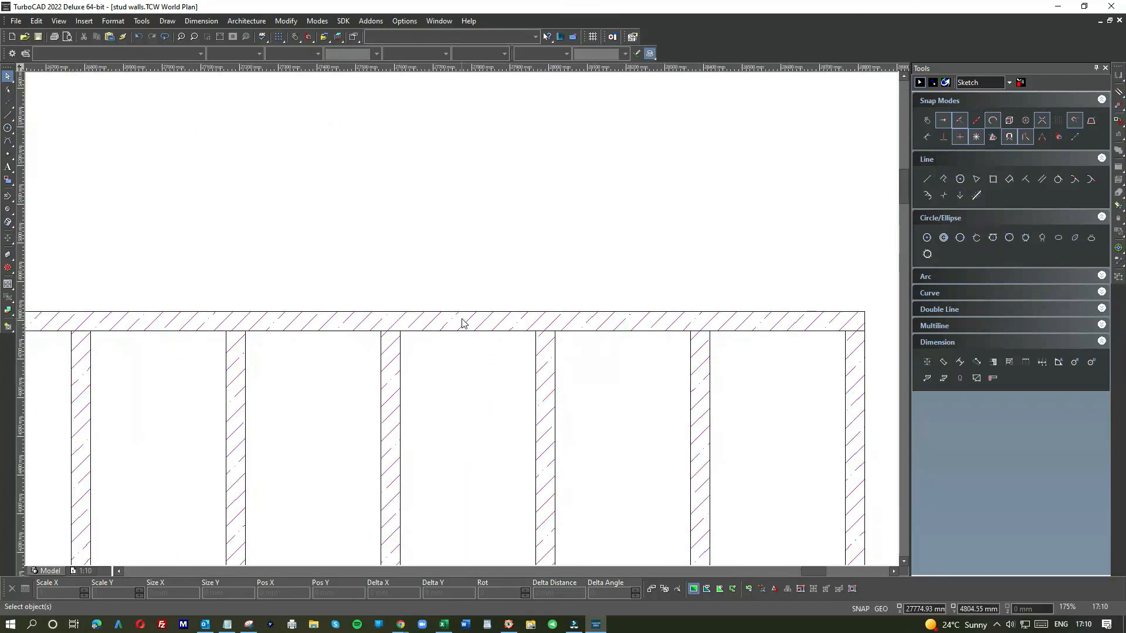
scroll(461, 325, "down", 1)
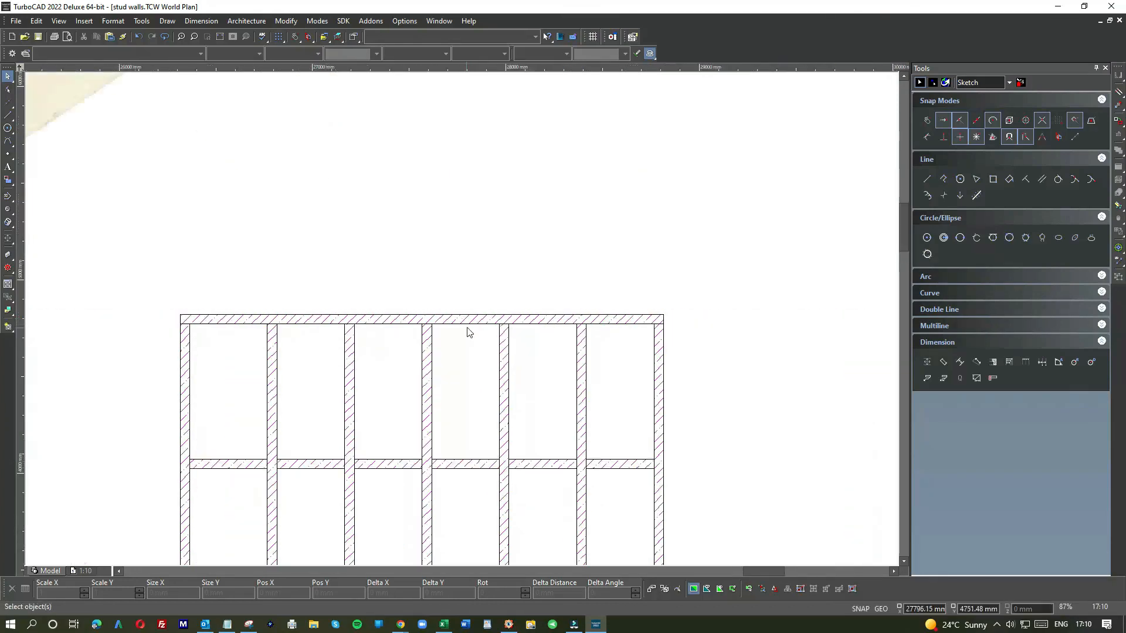
left_click(645, 384)
left_click_drag(627, 399, 504, 398)
scroll(545, 487, "up", 1)
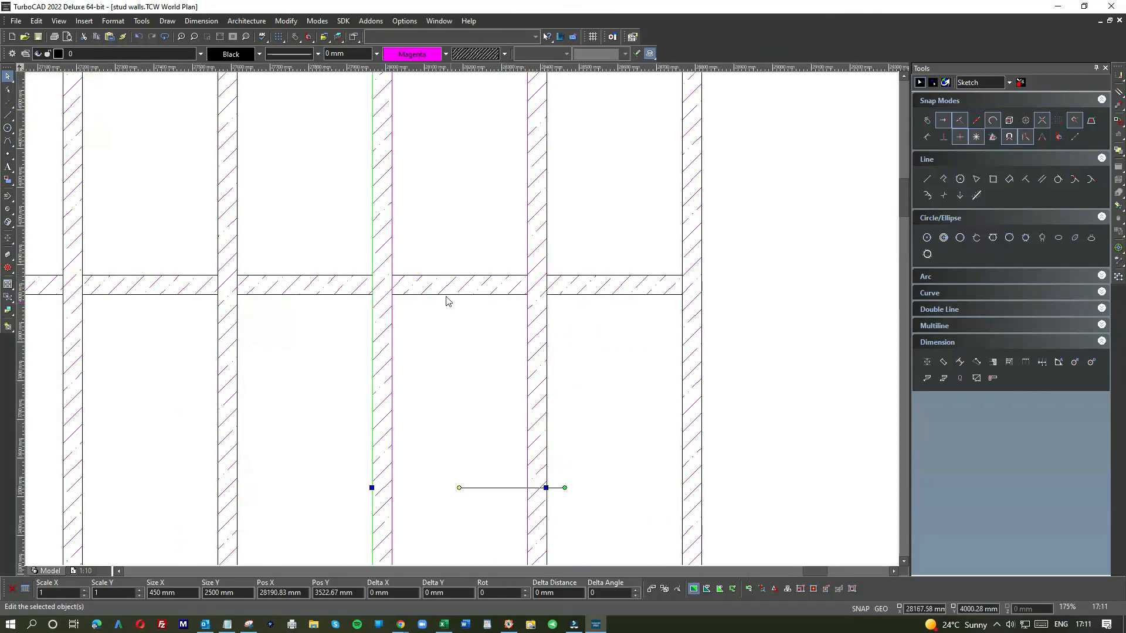
left_click_drag(440, 265, 614, 313)
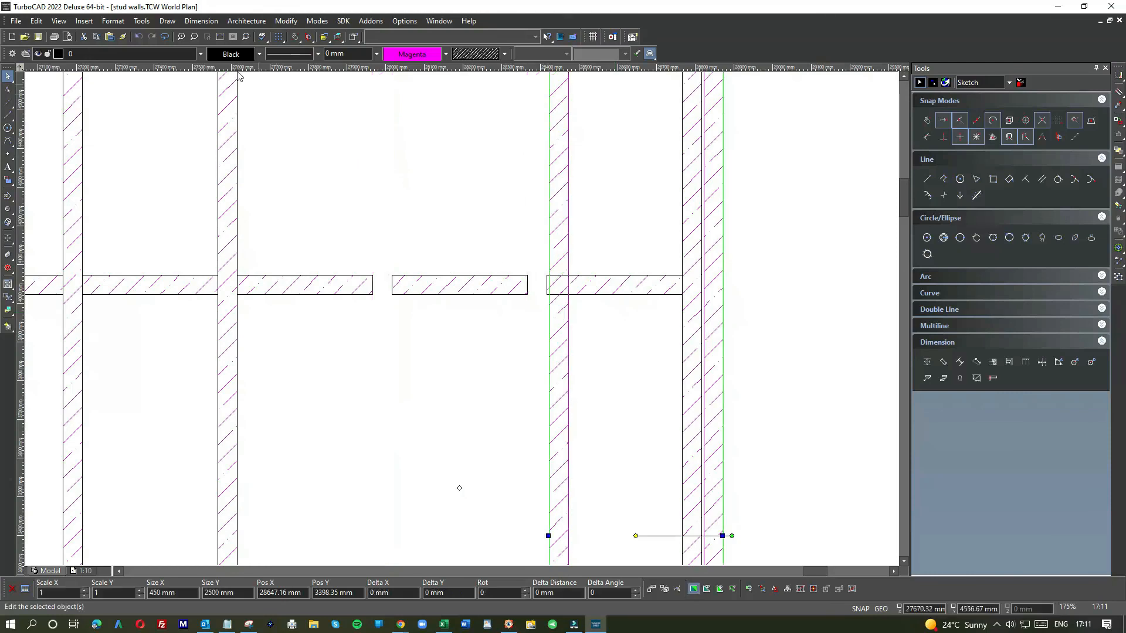
left_click(138, 36)
left_click(788, 339)
Step: Select the entire stud wall frame to review its overall size
scroll(459, 322, "down", 2)
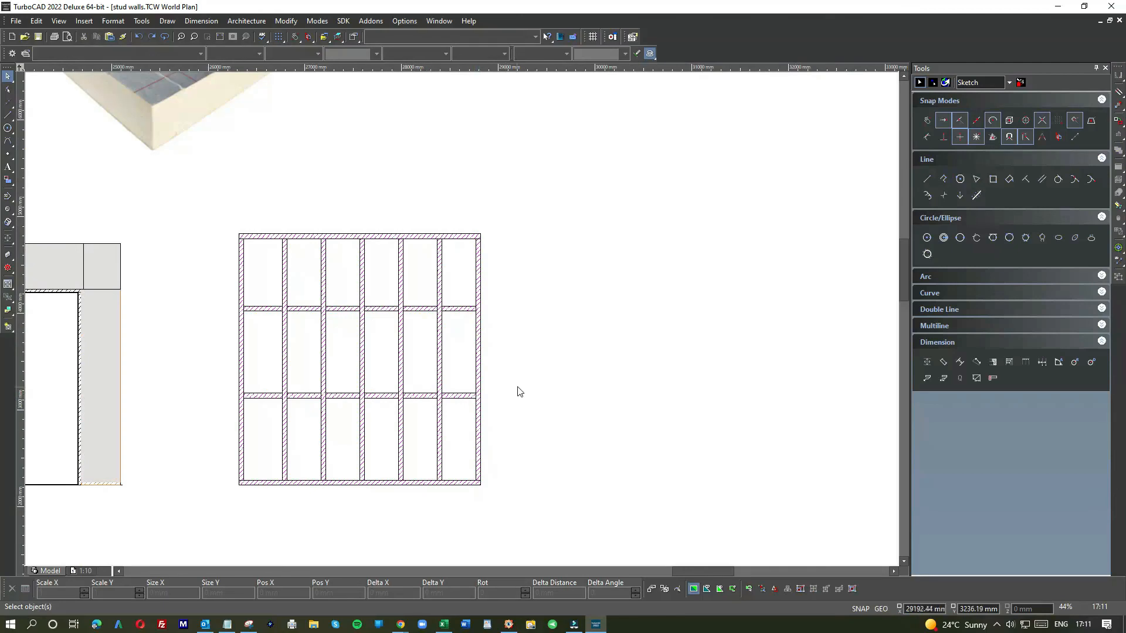
scroll(460, 319, "down", 1)
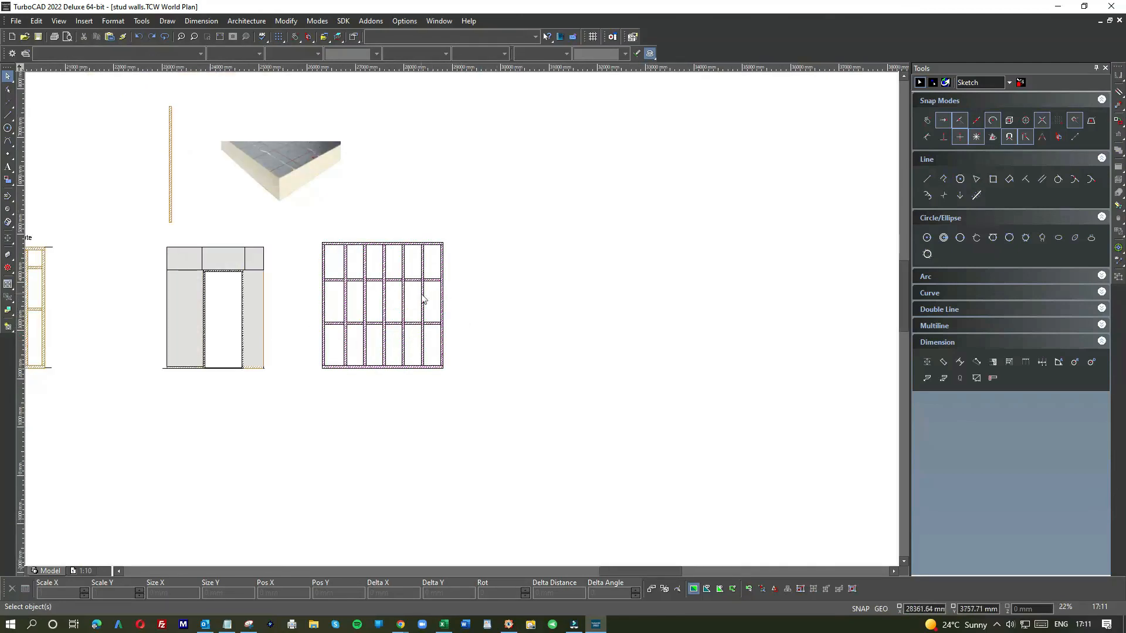
left_click(460, 320)
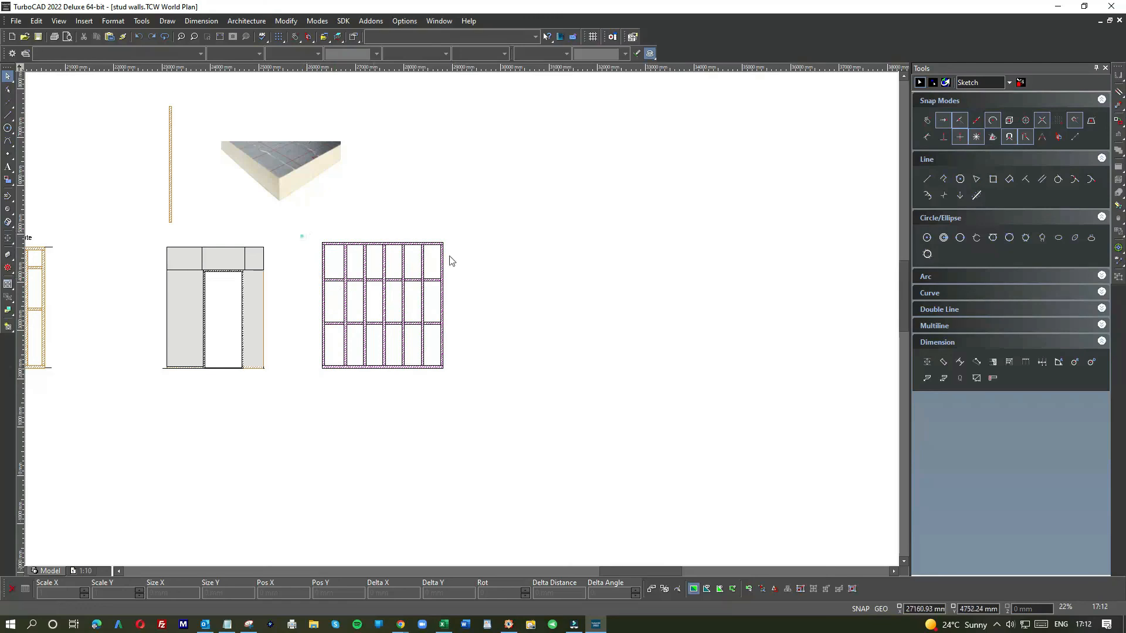
left_click_drag(300, 236, 480, 385)
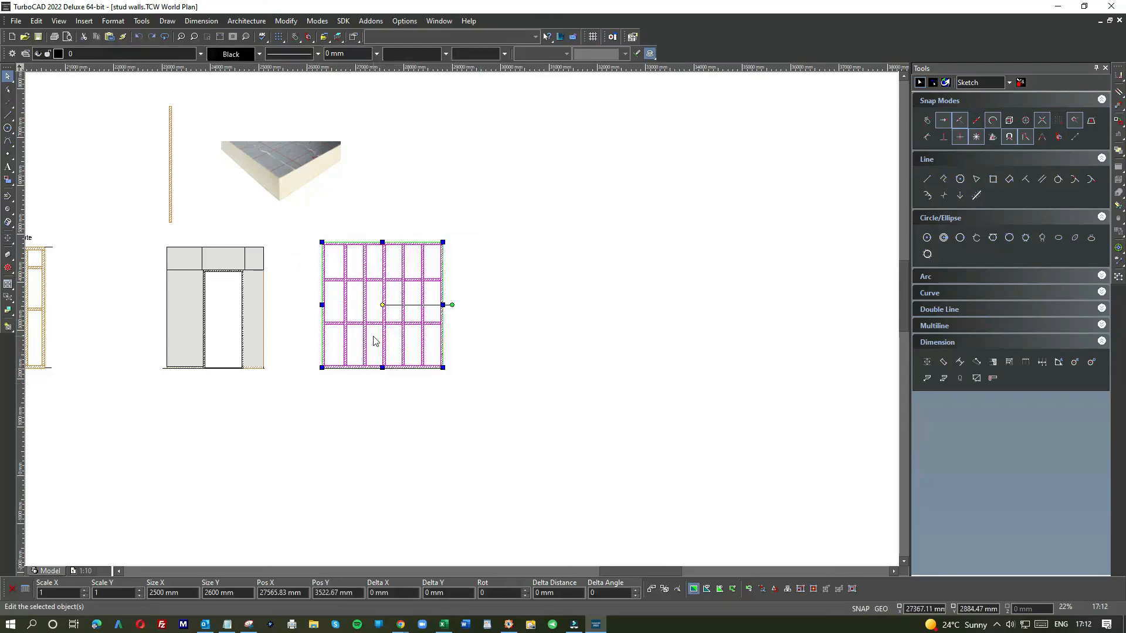
left_click(361, 378)
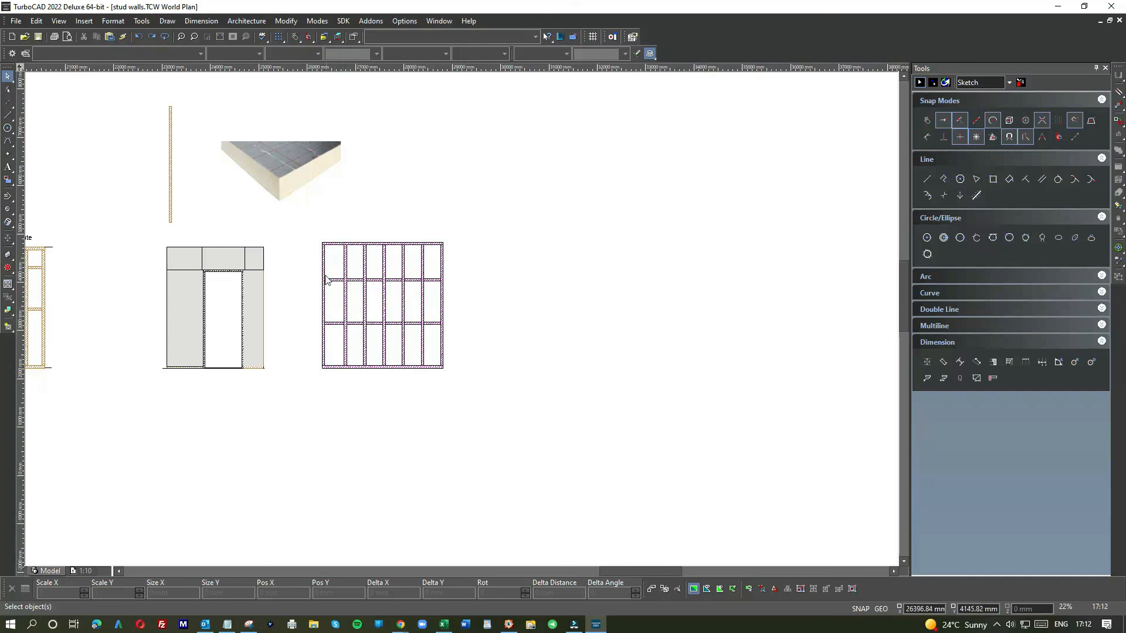
Step: Examine the timber framed wall reference detail and the other drawings on the sheet
scroll(230, 279, "up", 2)
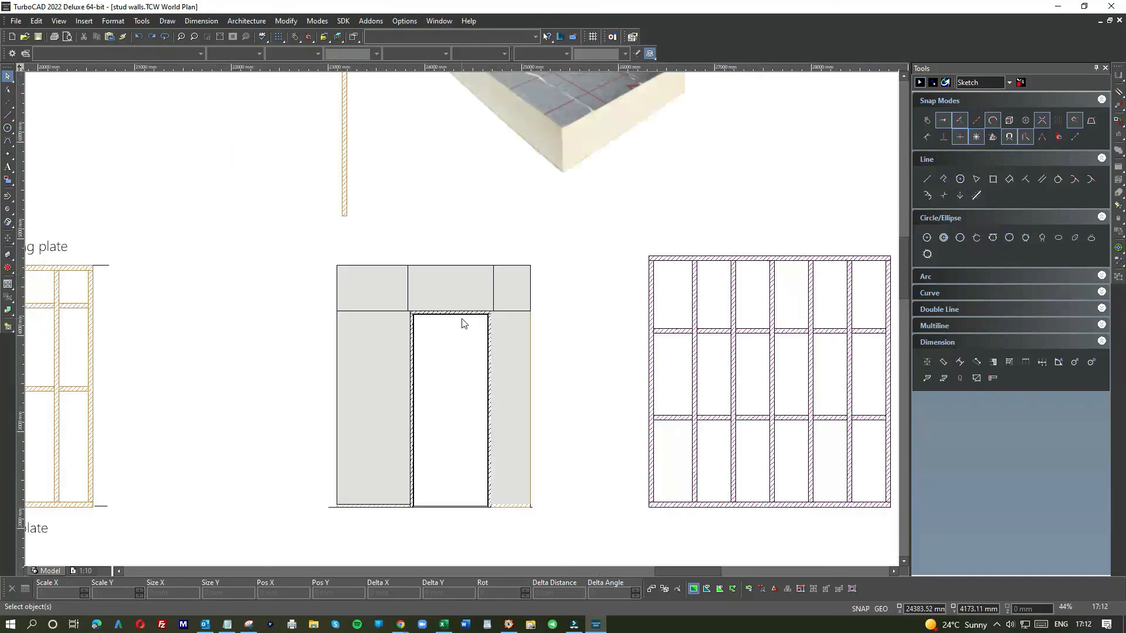
scroll(487, 338, "up", 4)
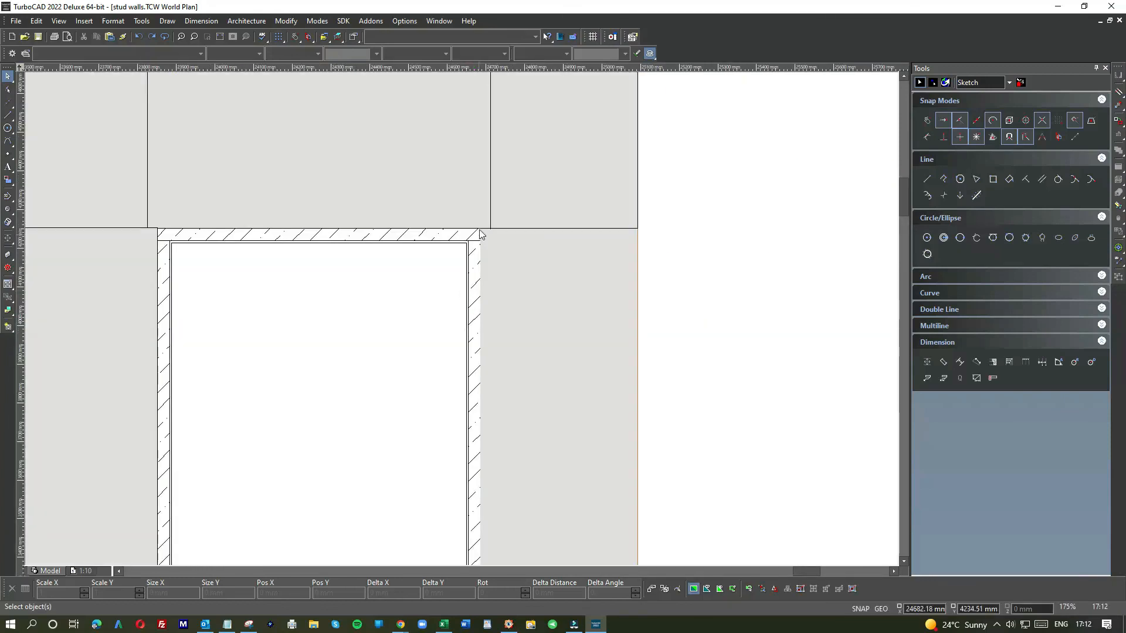
scroll(498, 369, "down", 4)
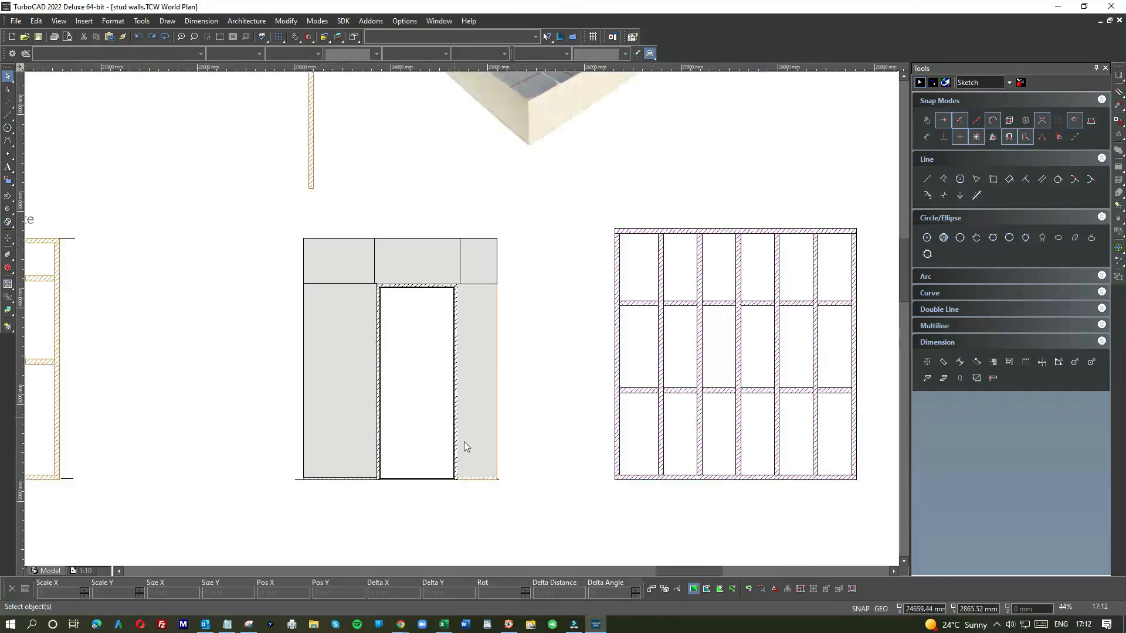
scroll(461, 321, "down", 4)
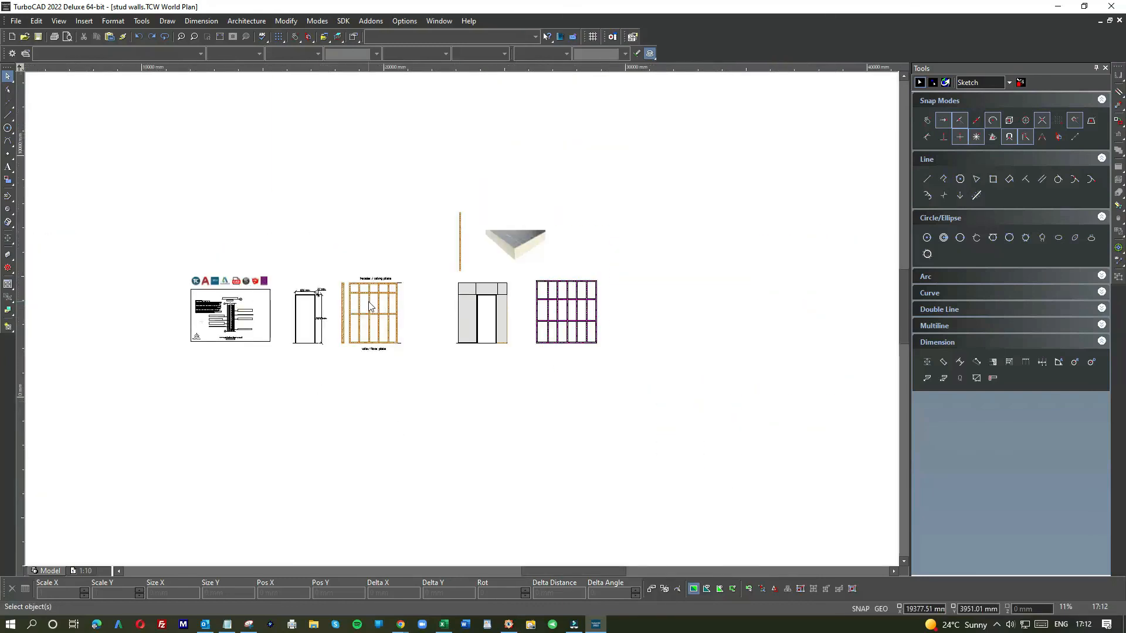
scroll(370, 306, "up", 4)
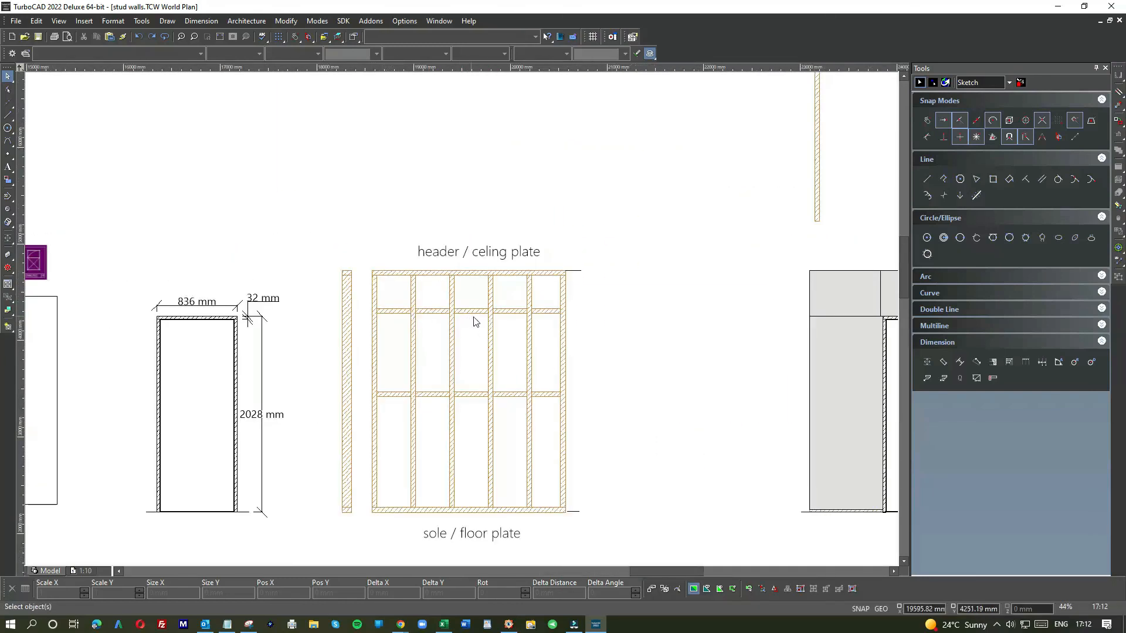
scroll(475, 322, "down", 4)
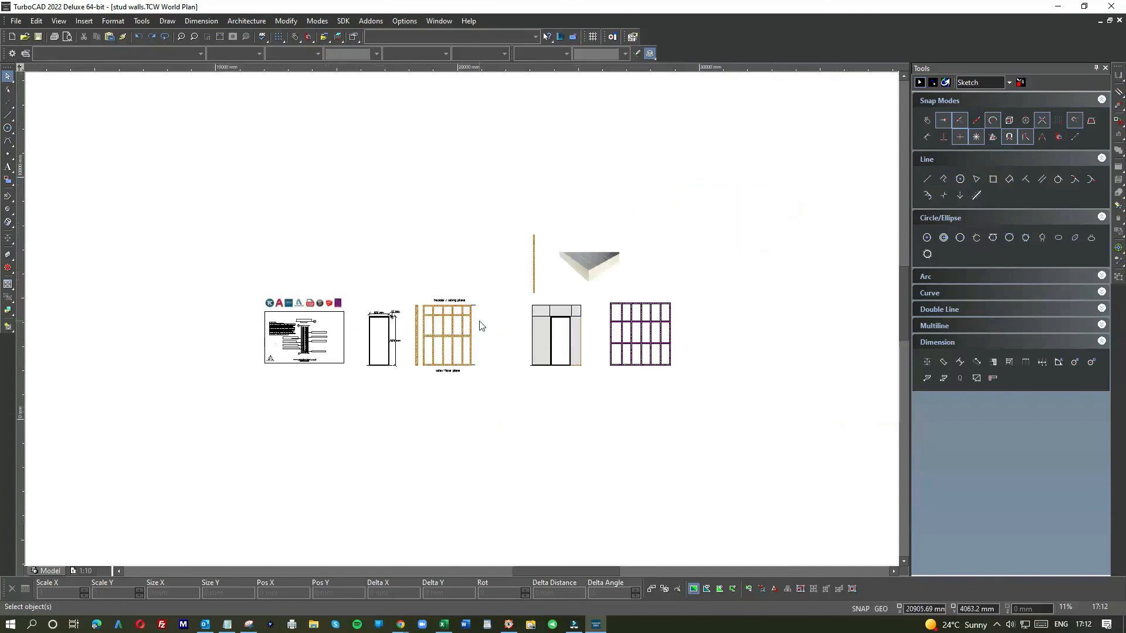
scroll(452, 324, "up", 3)
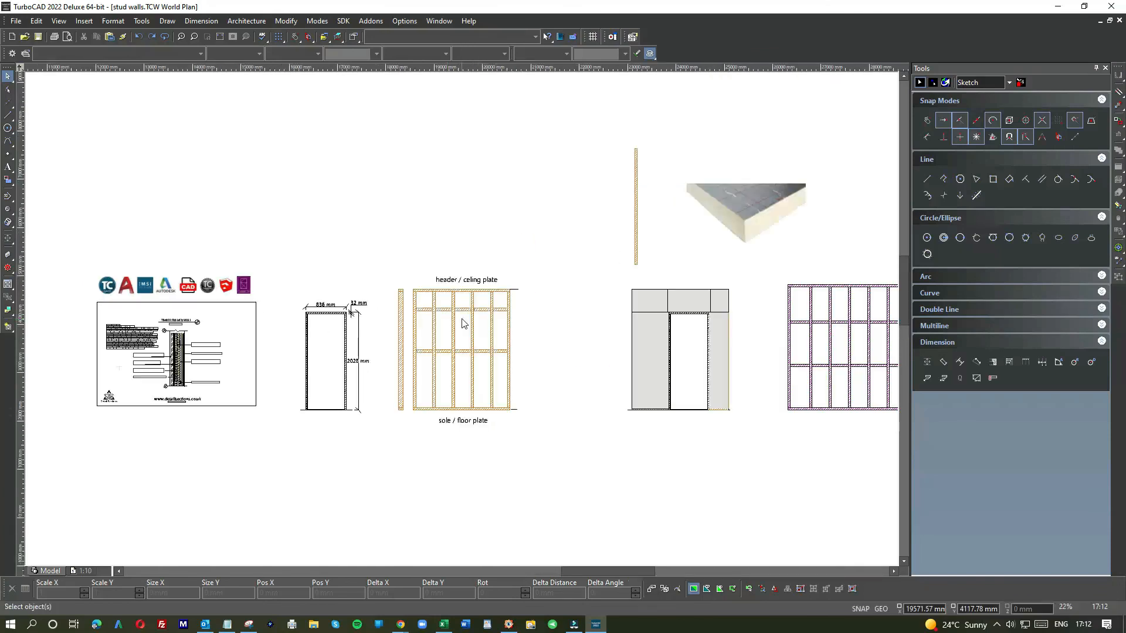
scroll(460, 322, "down", 3)
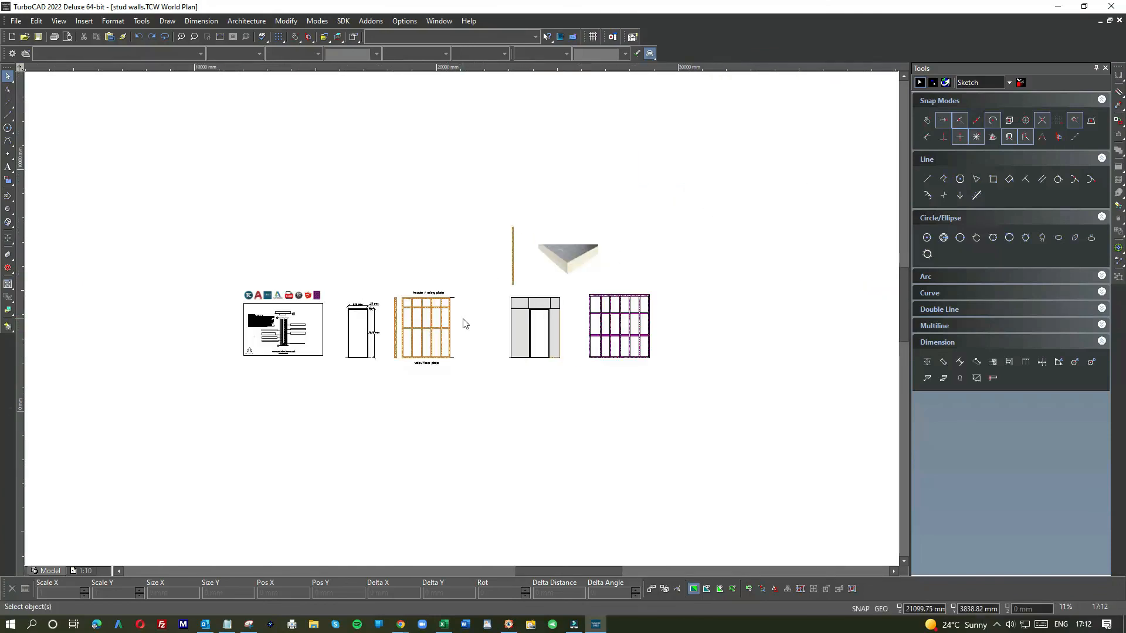
scroll(463, 324, "down", 2)
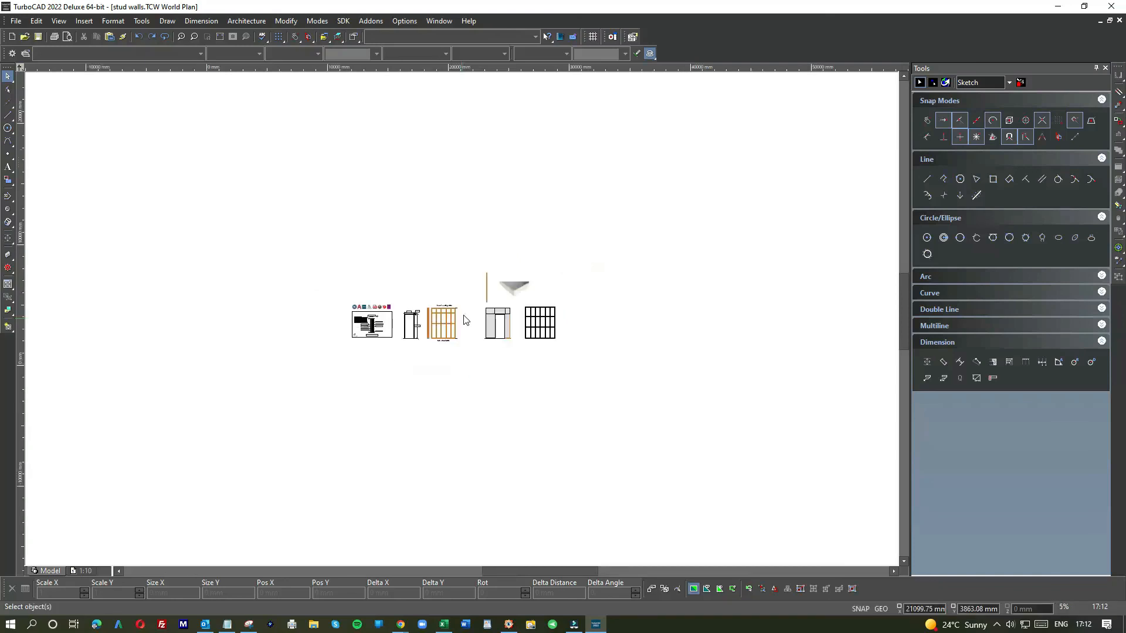
scroll(463, 324, "up", 4)
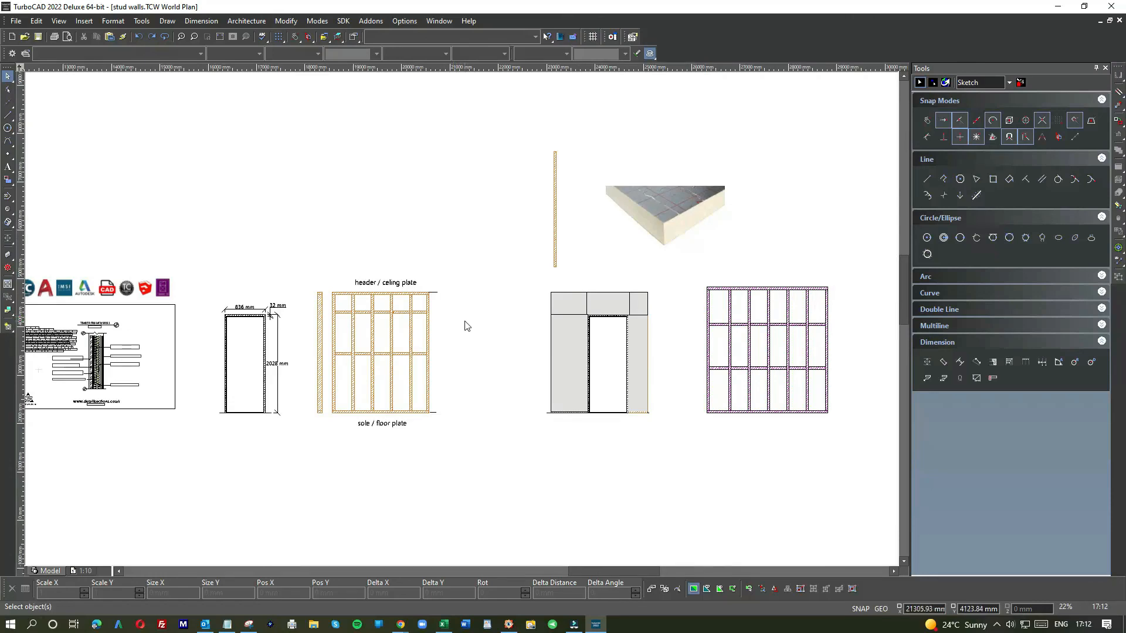
scroll(462, 321, "down", 2)
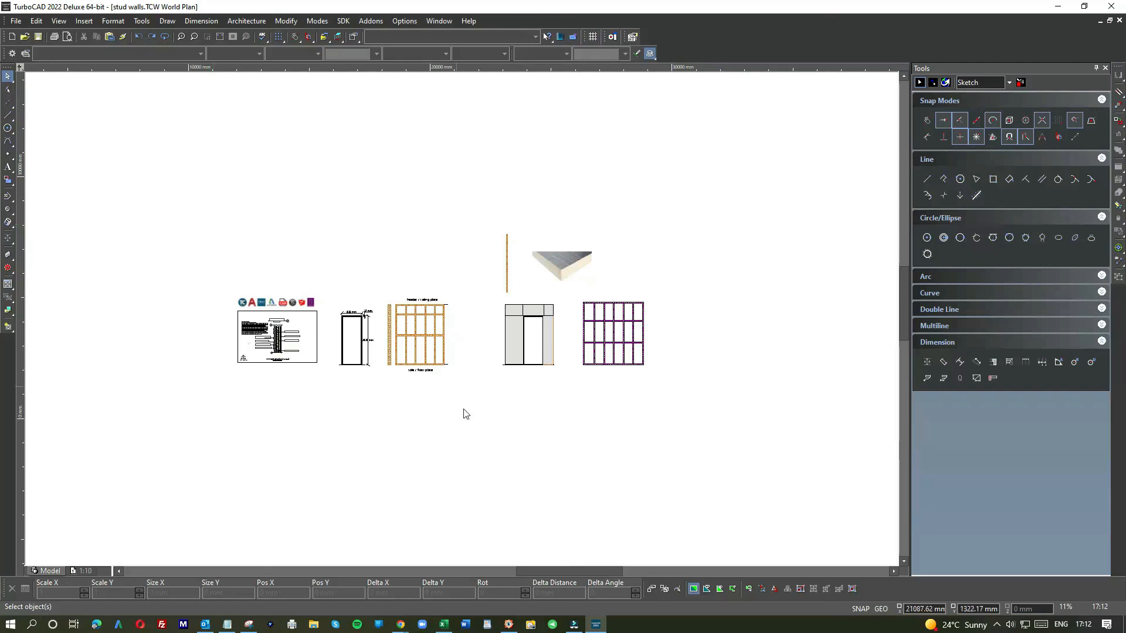
scroll(278, 361, "up", 4)
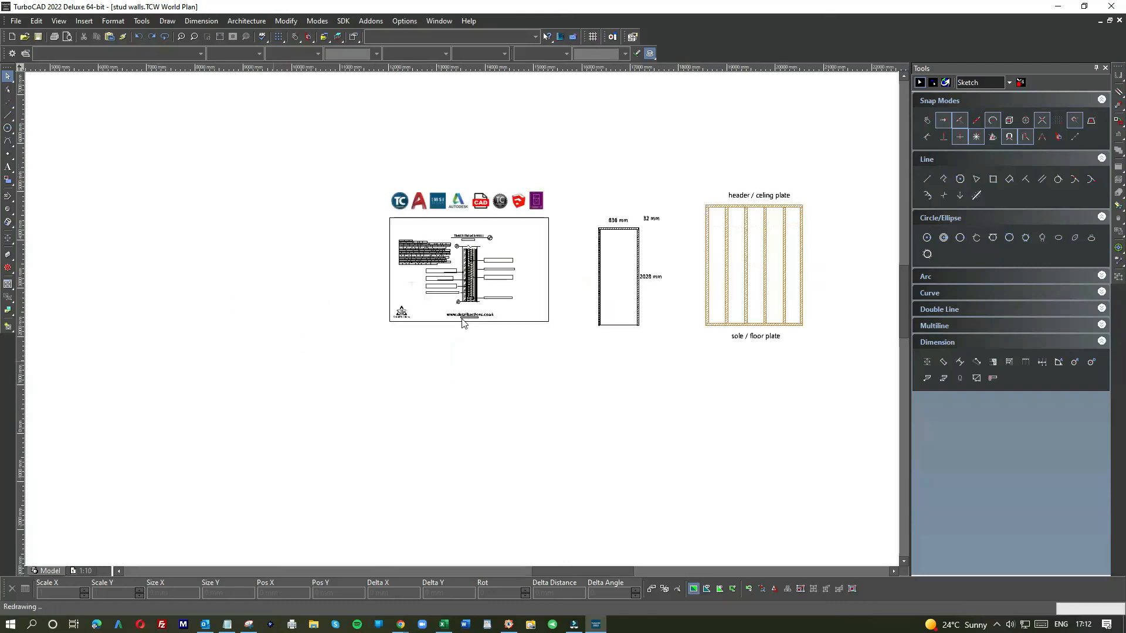
scroll(480, 321, "up", 2)
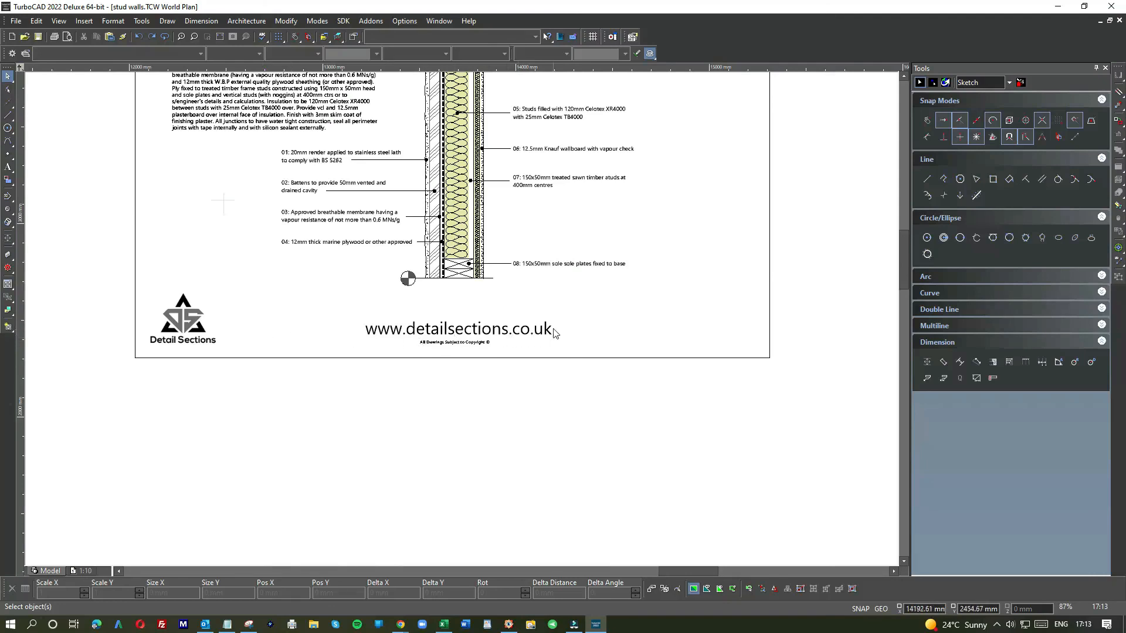
scroll(557, 314, "down", 2)
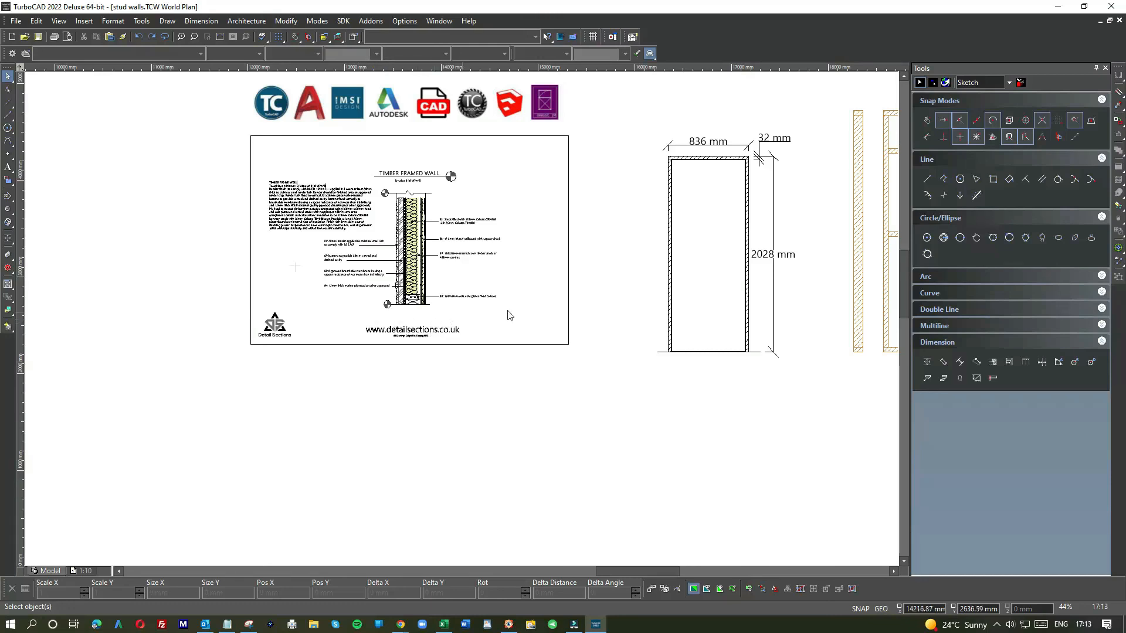
scroll(699, 315, "down", 2)
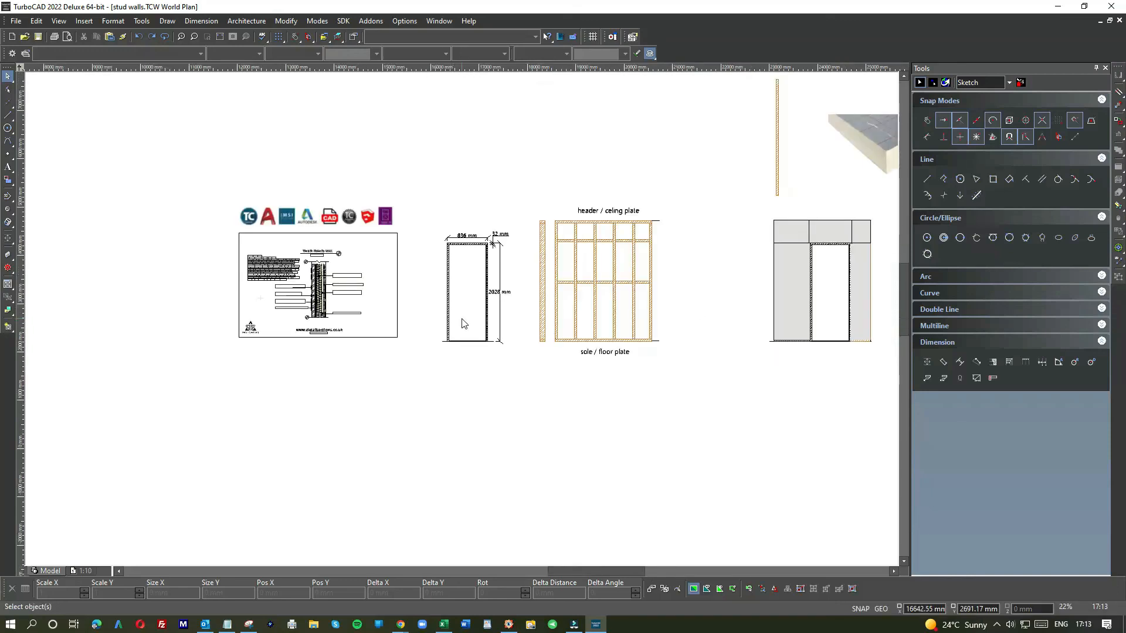